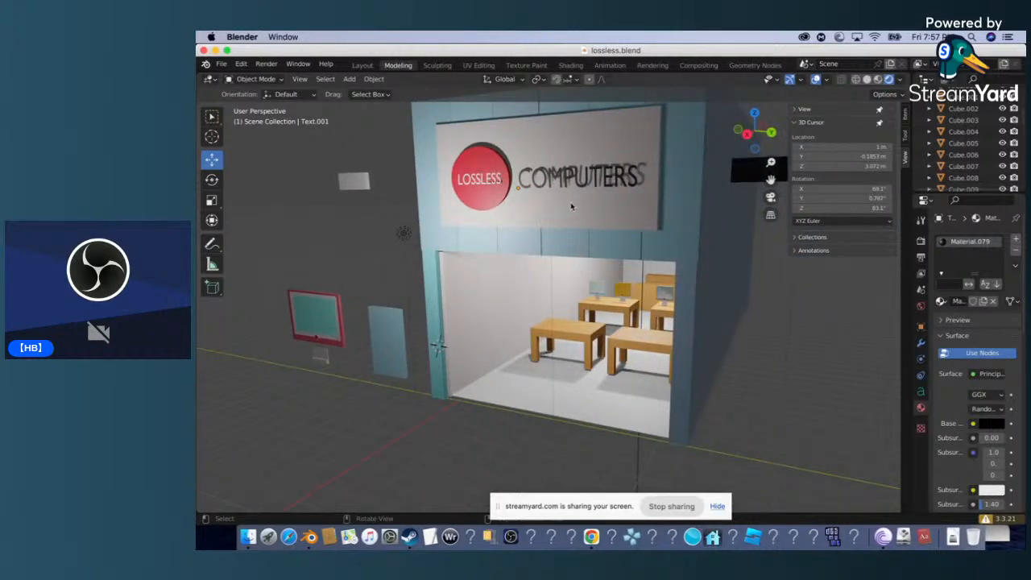
# Examine the storefront from several angles, including its sign, the tables inside and the separate monitor model beside it.
pyautogui.hscroll(2, 622, 251)
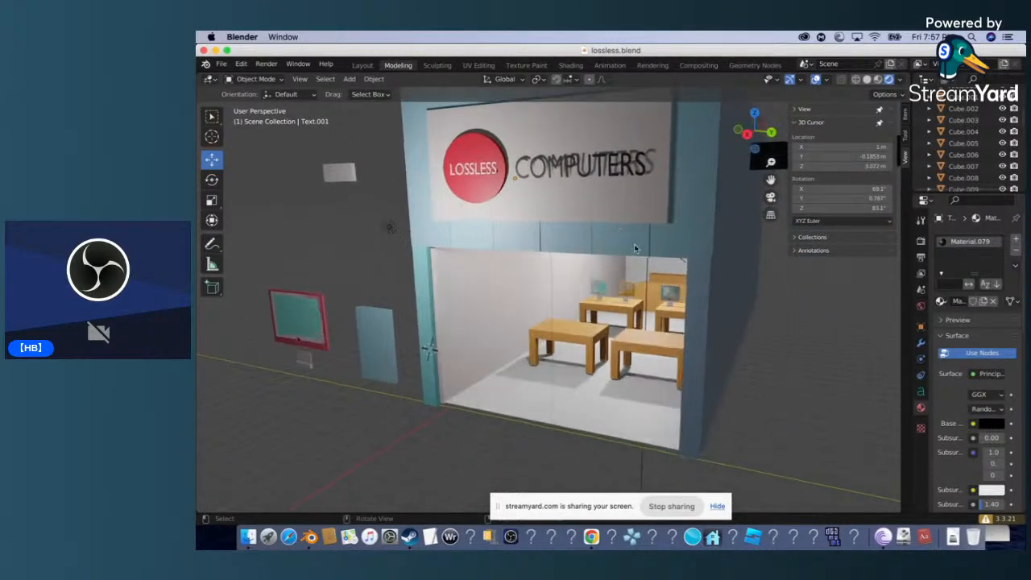
pyautogui.scroll(6, 651, 267)
pyautogui.scroll(-8, 651, 267)
pyautogui.hscroll(-5, 651, 267)
pyautogui.hscroll(5, 651, 267)
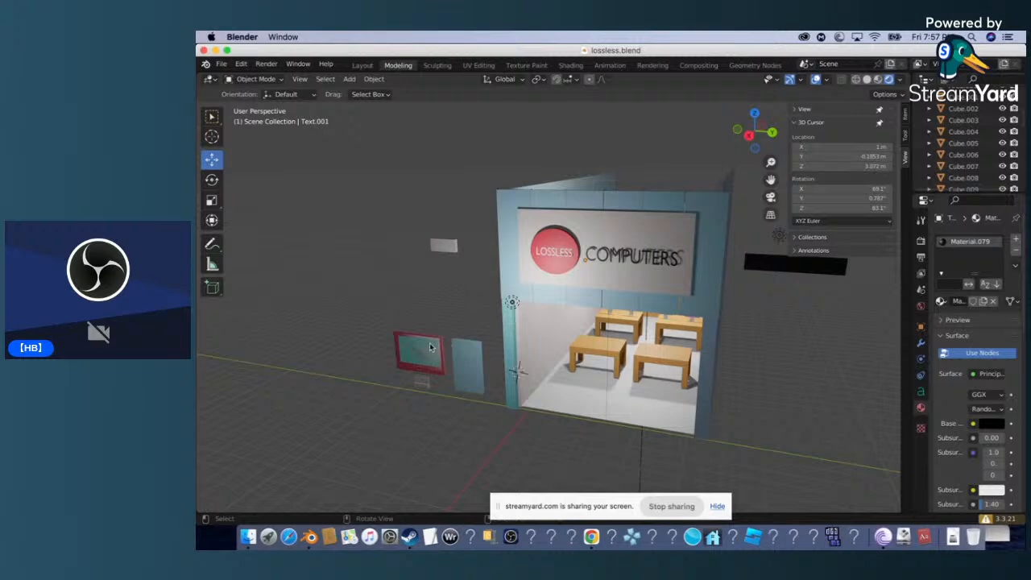
pyautogui.scroll(2, 431, 346)
pyautogui.hscroll(-5, 431, 346)
pyautogui.hscroll(5, 431, 347)
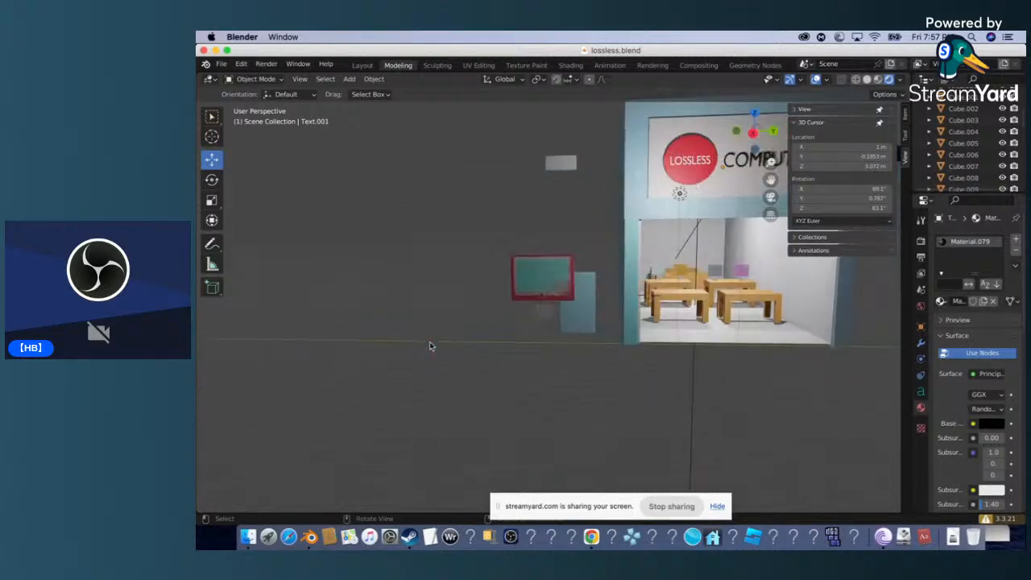
pyautogui.scroll(-5, 431, 346)
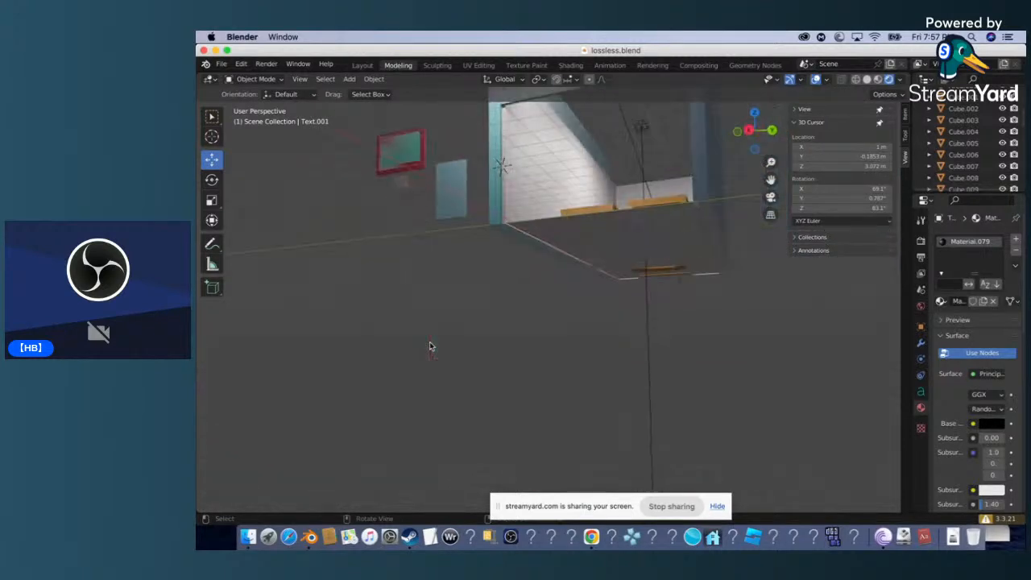
pyautogui.scroll(5, 431, 346)
pyautogui.scroll(3, 429, 346)
pyautogui.hscroll(-3, 430, 346)
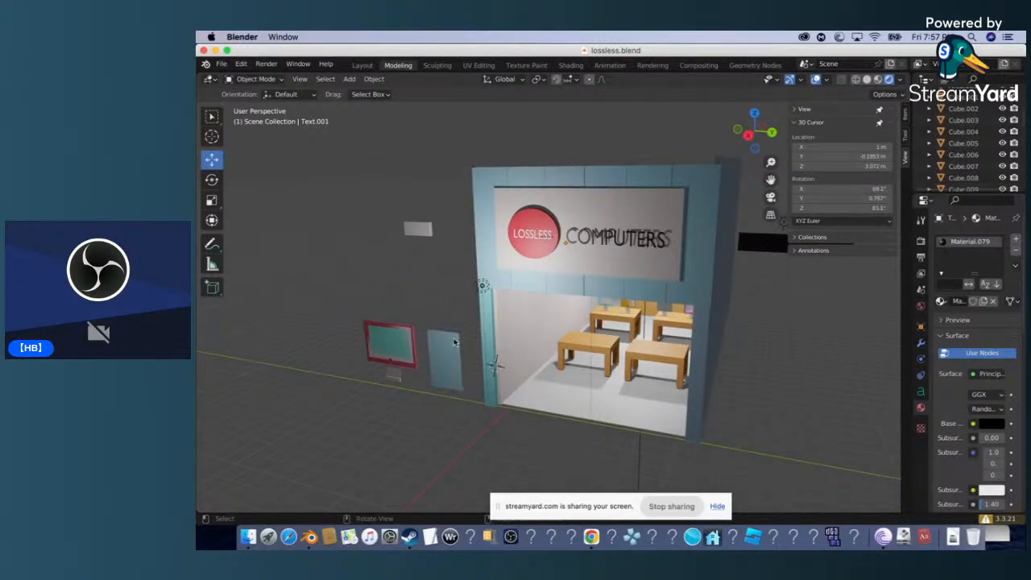
pyautogui.scroll(-5, 601, 339)
pyautogui.scroll(5, 600, 339)
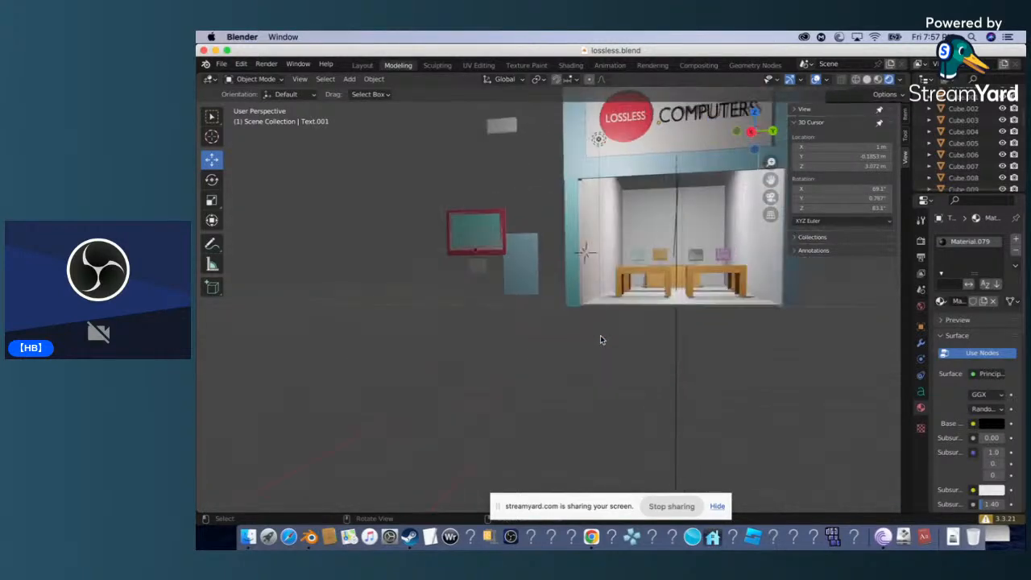
pyautogui.scroll(5, 693, 246)
pyautogui.scroll(-4, 693, 246)
pyautogui.hscroll(2, 693, 245)
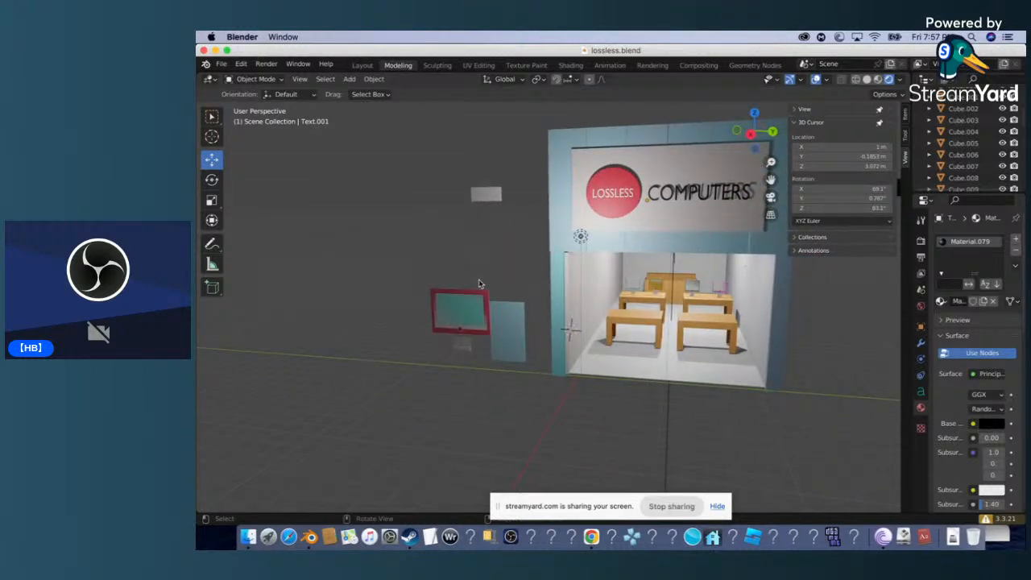
# Move the red-framed monitor about 3.87 m along negative Y, away from the storefront and the blue panel.
pyautogui.scroll(4, 475, 305)
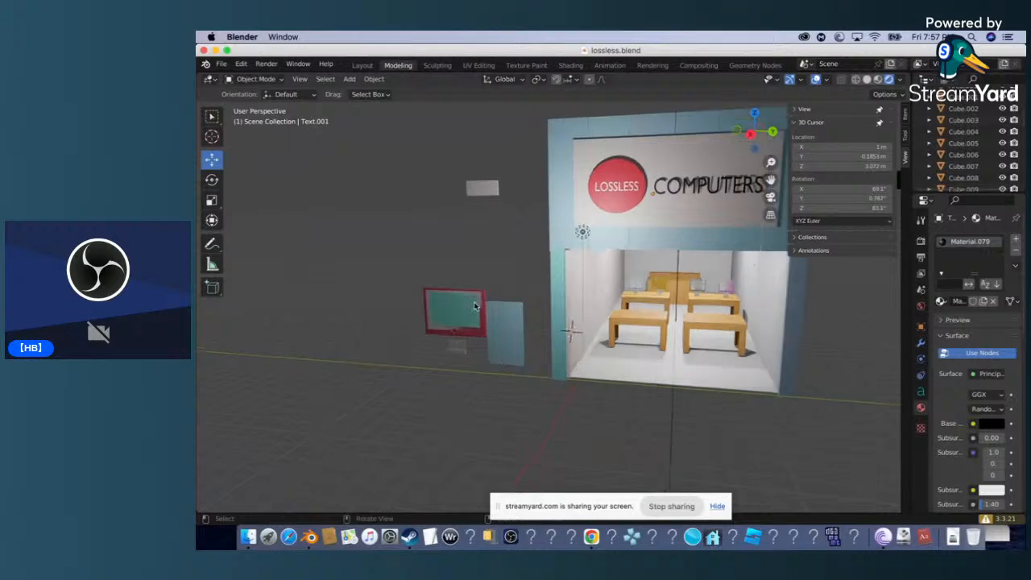
pyautogui.scroll(2, 475, 304)
pyautogui.hscroll(-6, 475, 306)
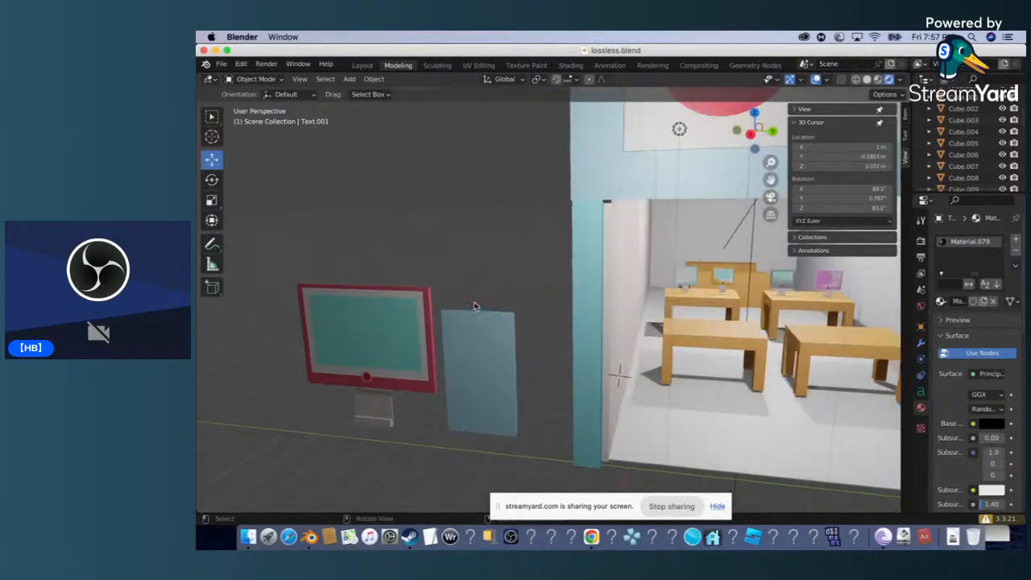
pyautogui.scroll(-5, 475, 306)
pyautogui.scroll(5, 475, 306)
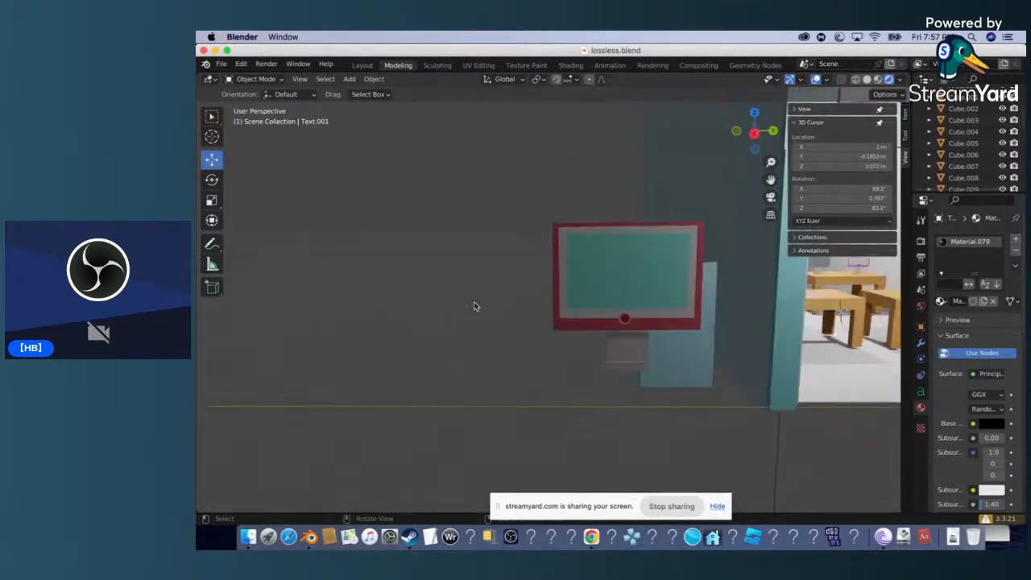
pyautogui.hscroll(-2, 476, 306)
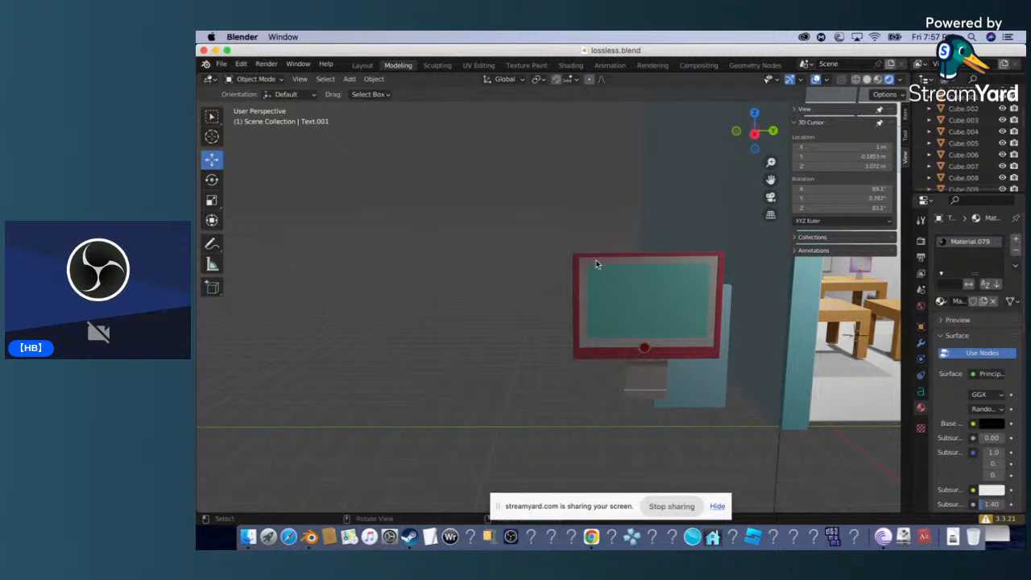
pyautogui.click(596, 260)
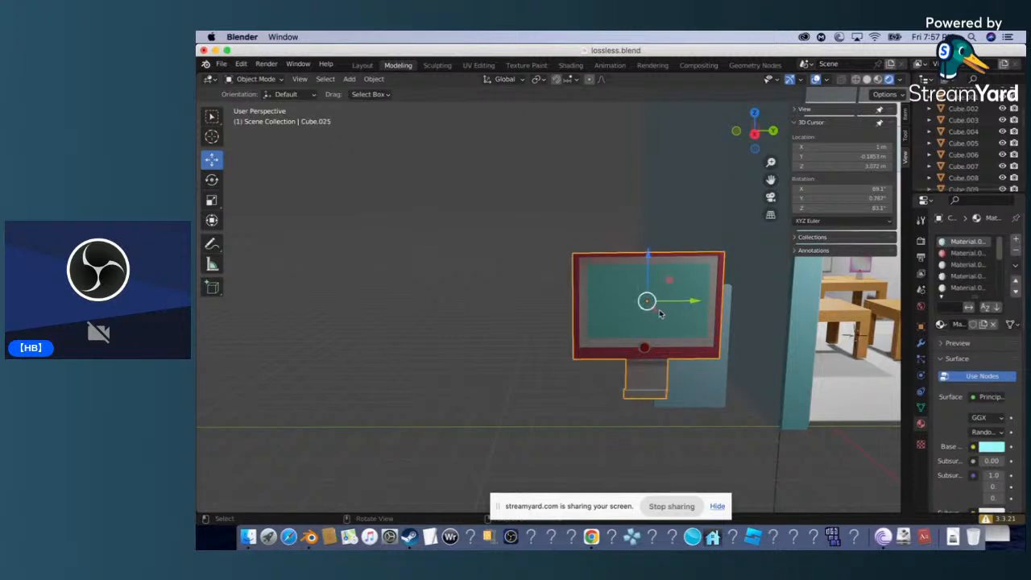
pyautogui.moveTo(692, 301); pyautogui.dragTo(523, 317)
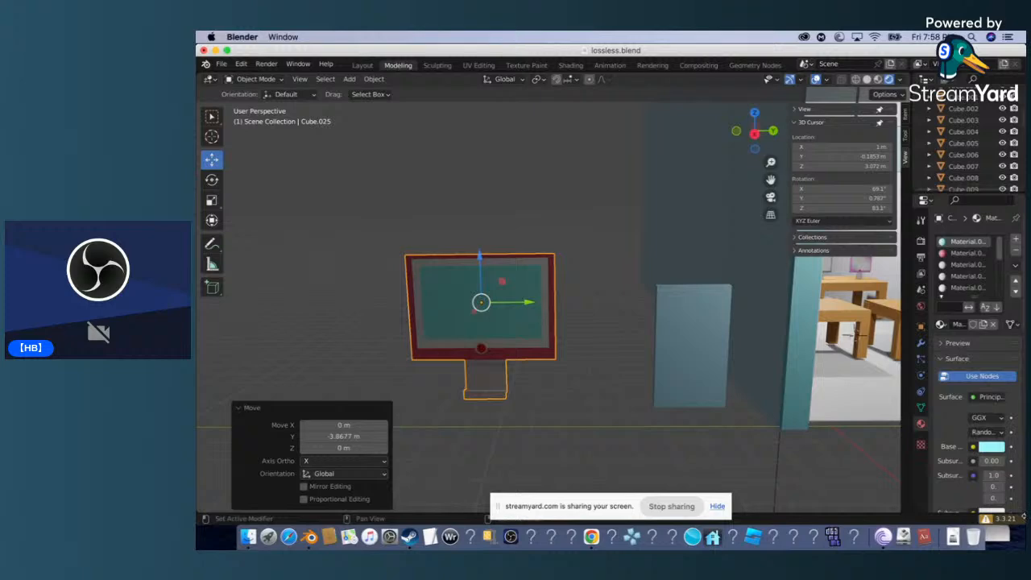
# Narrow the Blender window so the live stream's comments show beside it.
pyautogui.moveTo(1025, 524); pyautogui.dragTo(762, 532)
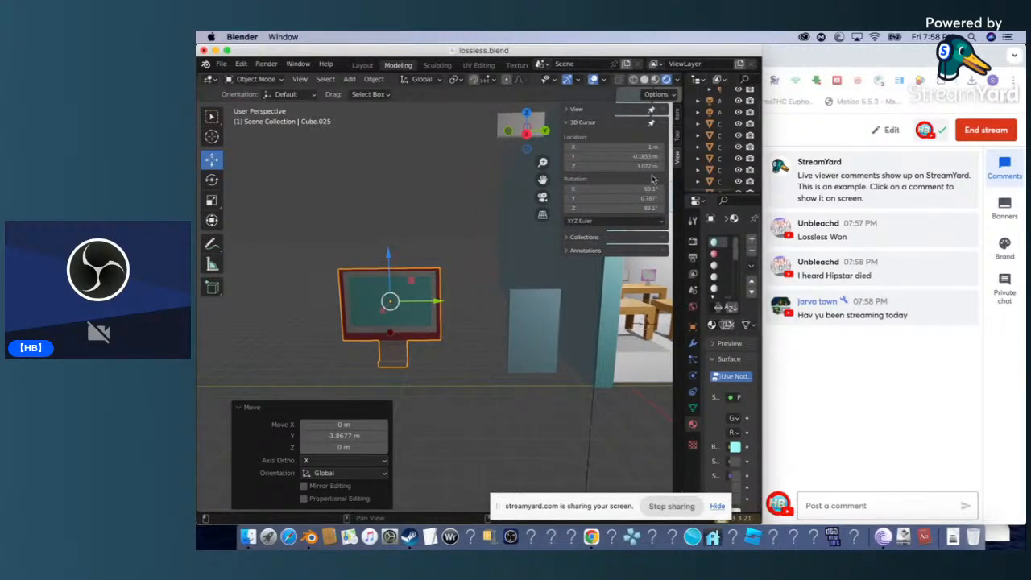
pyautogui.press('XF86AudioRaiseVolume')
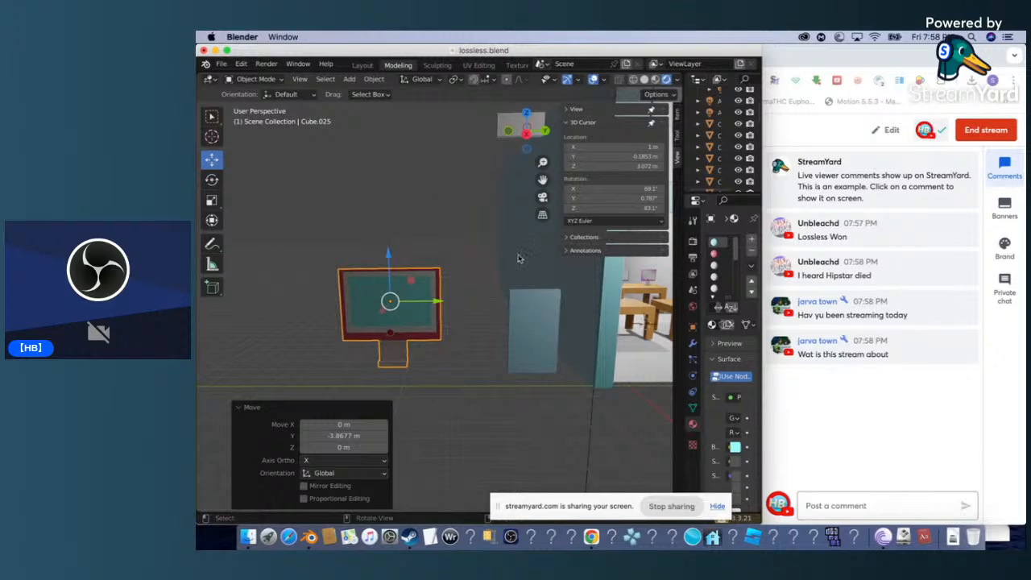
# Select the storefront's side wall and examine the building from the front, the side and above.
pyautogui.click(520, 279)
pyautogui.hscroll(3, 520, 279)
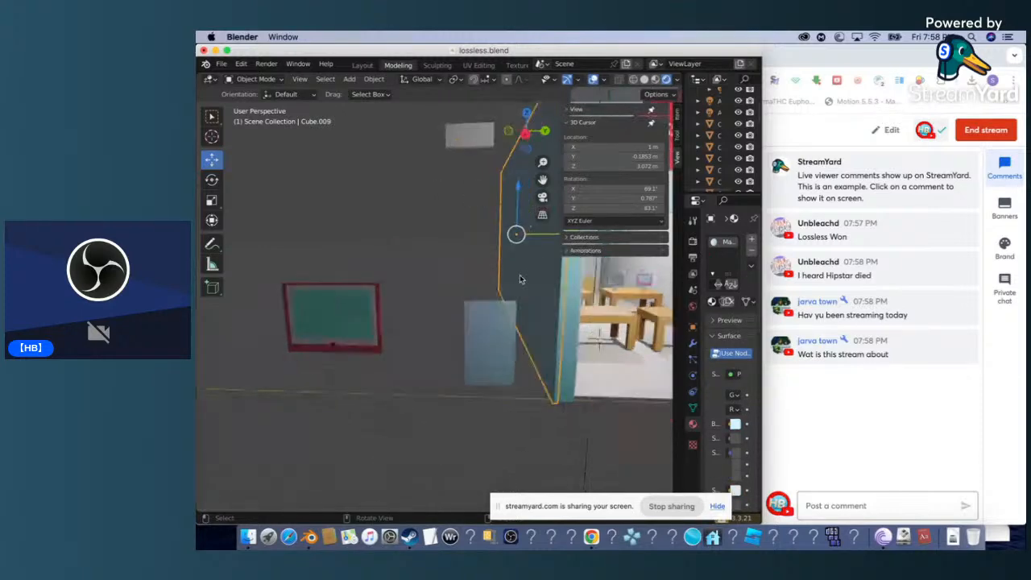
pyautogui.hscroll(10, 520, 279)
pyautogui.hscroll(5, 519, 279)
pyautogui.scroll(-5, 520, 279)
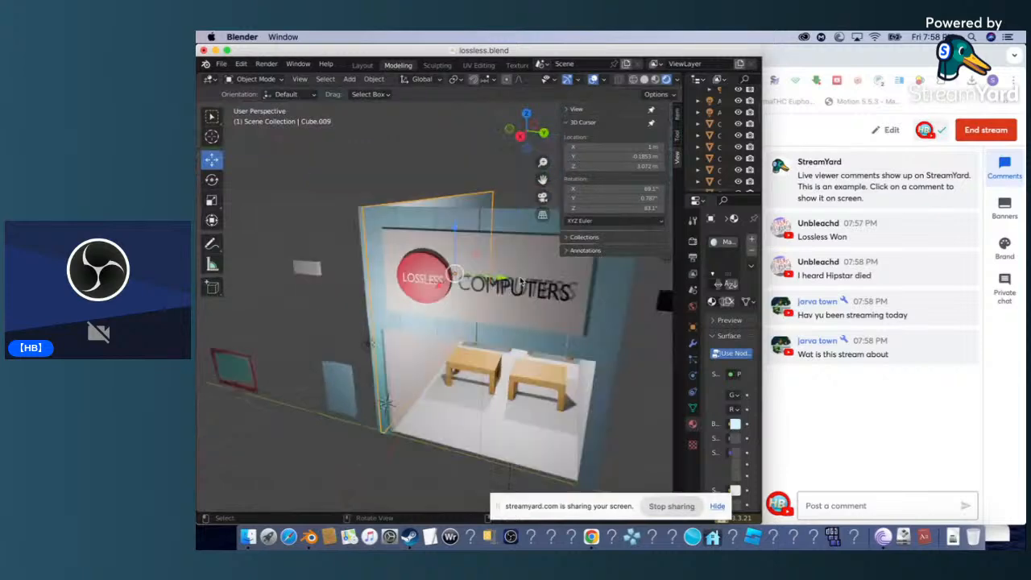
pyautogui.hscroll(8, 520, 279)
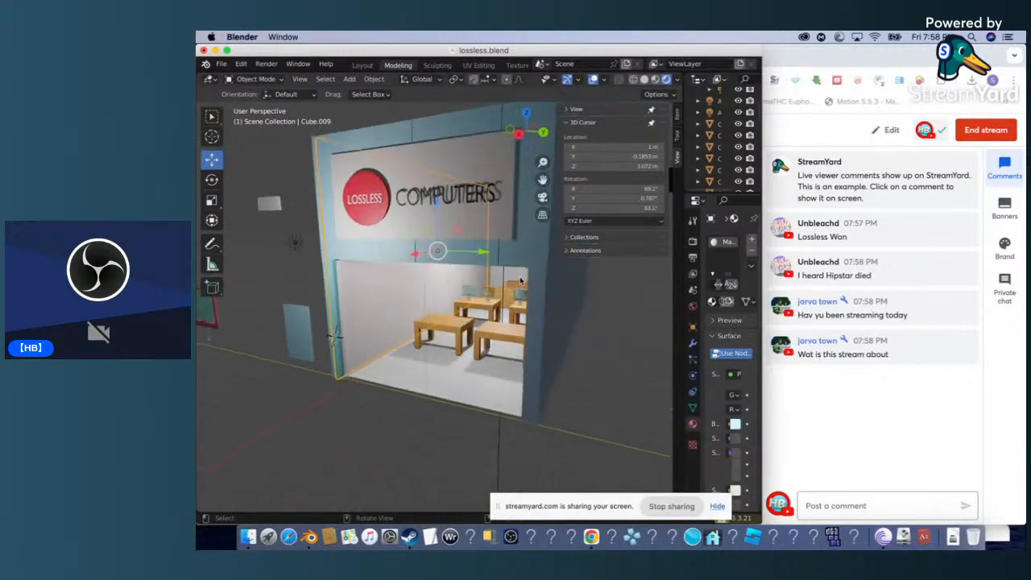
pyautogui.hscroll(-3, 519, 279)
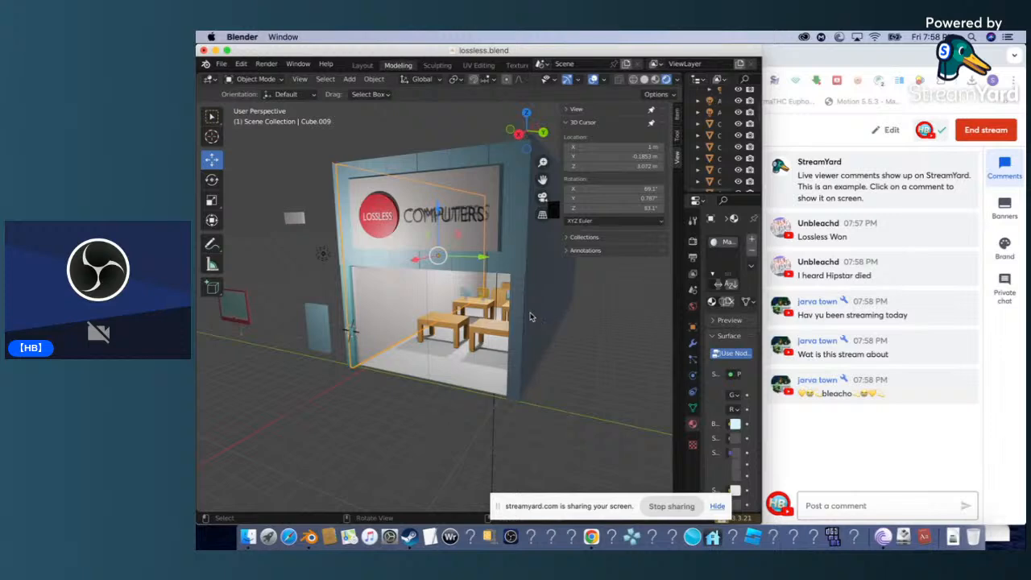
pyautogui.hscroll(10, 529, 317)
pyautogui.hscroll(-10, 529, 317)
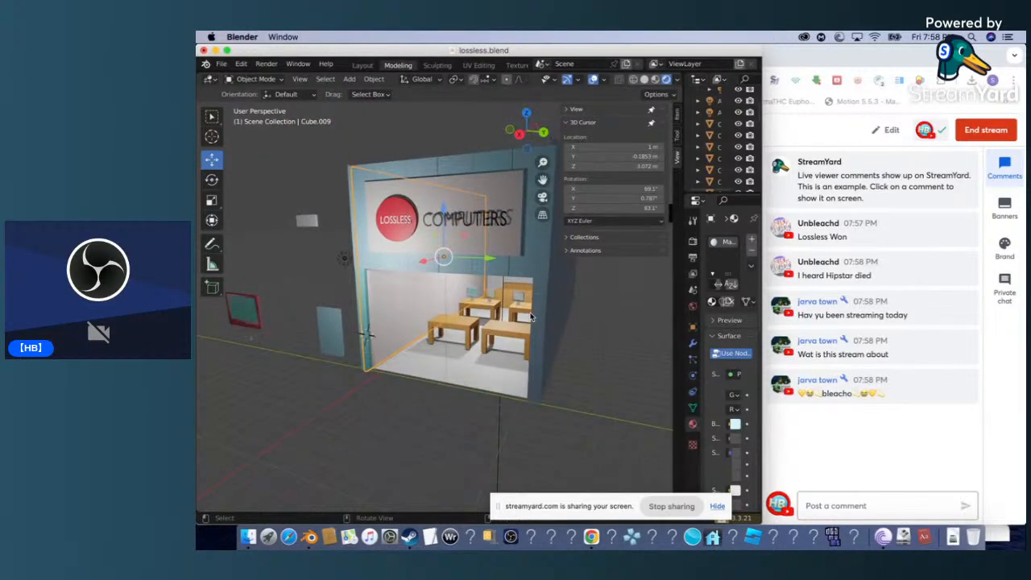
pyautogui.scroll(10, 530, 317)
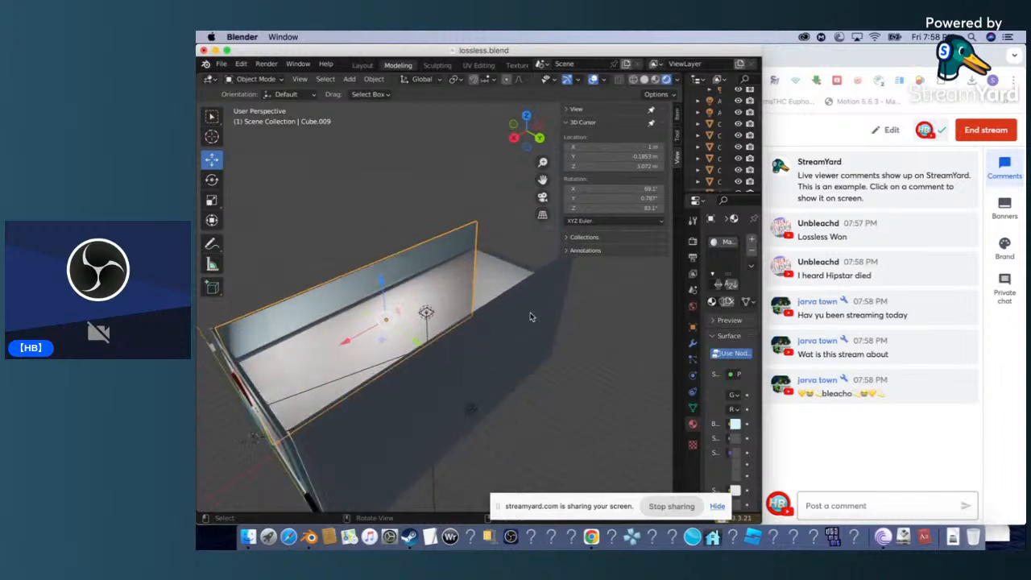
pyautogui.scroll(-10, 530, 317)
pyautogui.hscroll(5, 530, 317)
pyautogui.hscroll(-8, 530, 317)
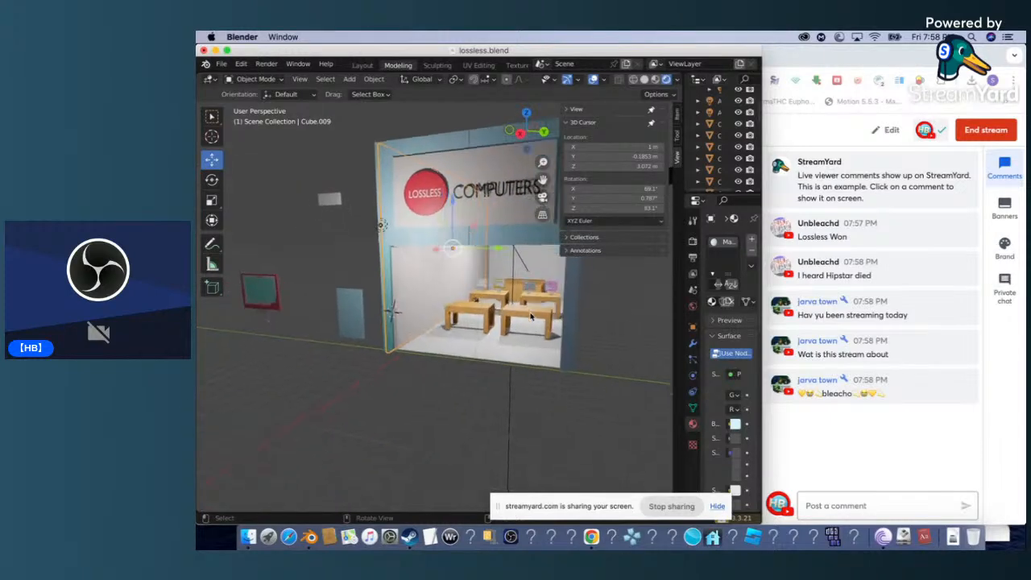
pyautogui.hscroll(-2, 530, 316)
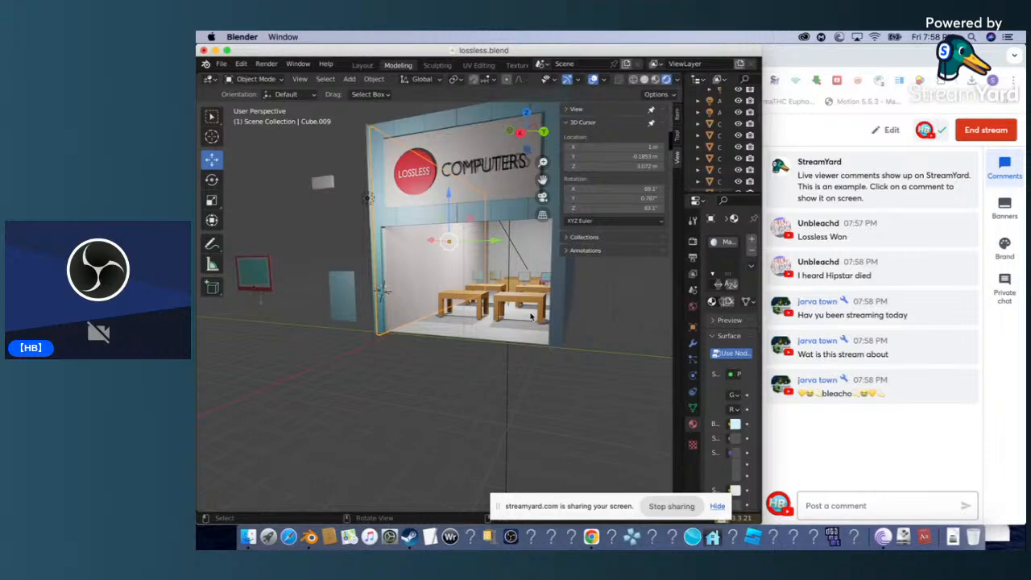
pyautogui.hscroll(10, 522, 294)
pyautogui.hscroll(-8, 522, 294)
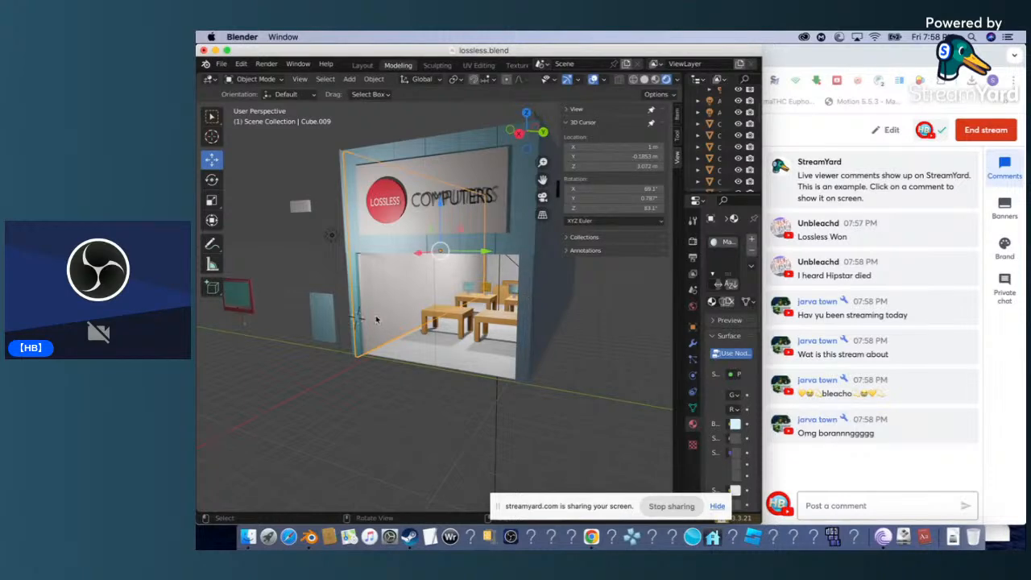
# Select the red-framed monitor and rotate it 74.6° about the global Z axis.
pyautogui.hscroll(-6, 375, 319)
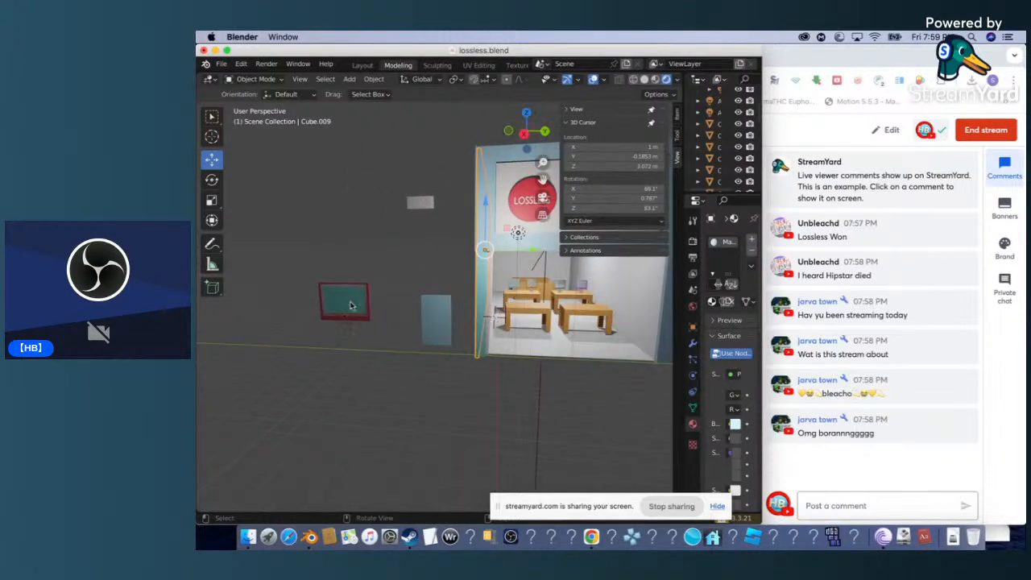
pyautogui.hscroll(-4, 350, 303)
pyautogui.scroll(4, 350, 303)
pyautogui.scroll(5, 350, 305)
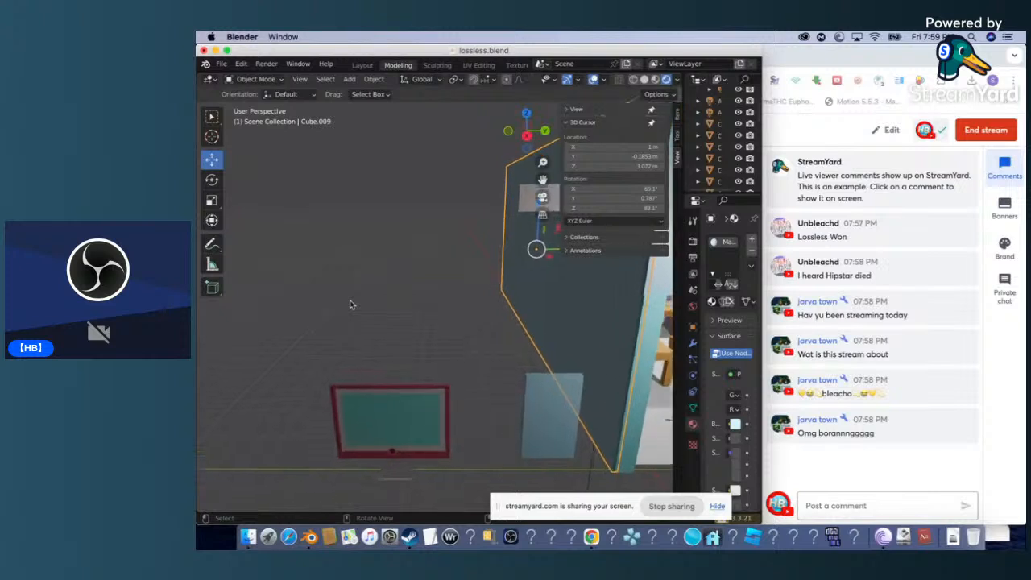
pyautogui.scroll(-4, 351, 305)
pyautogui.scroll(5, 351, 305)
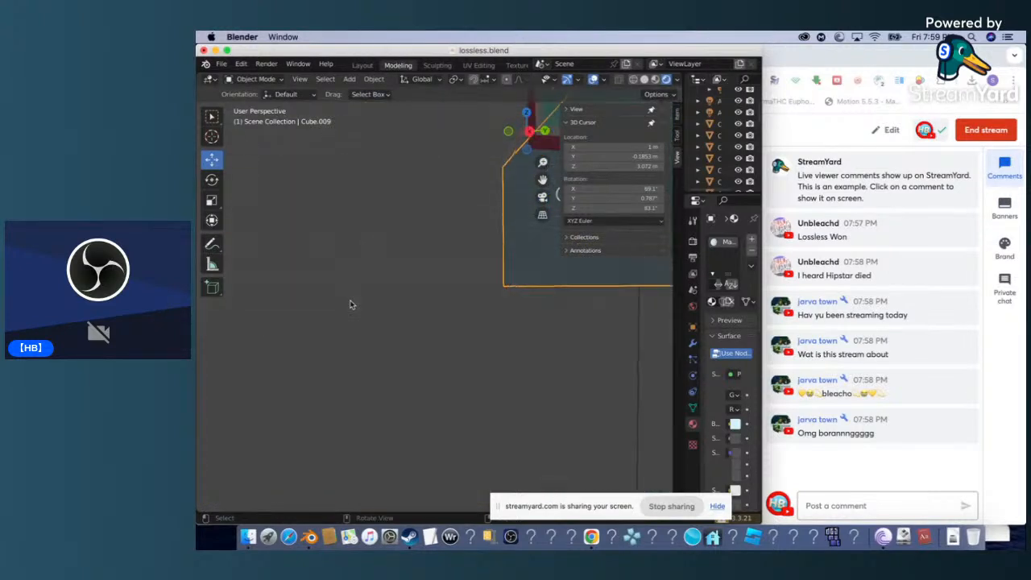
pyautogui.hscroll(-2, 350, 305)
pyautogui.hscroll(3, 350, 305)
pyautogui.scroll(5, 350, 304)
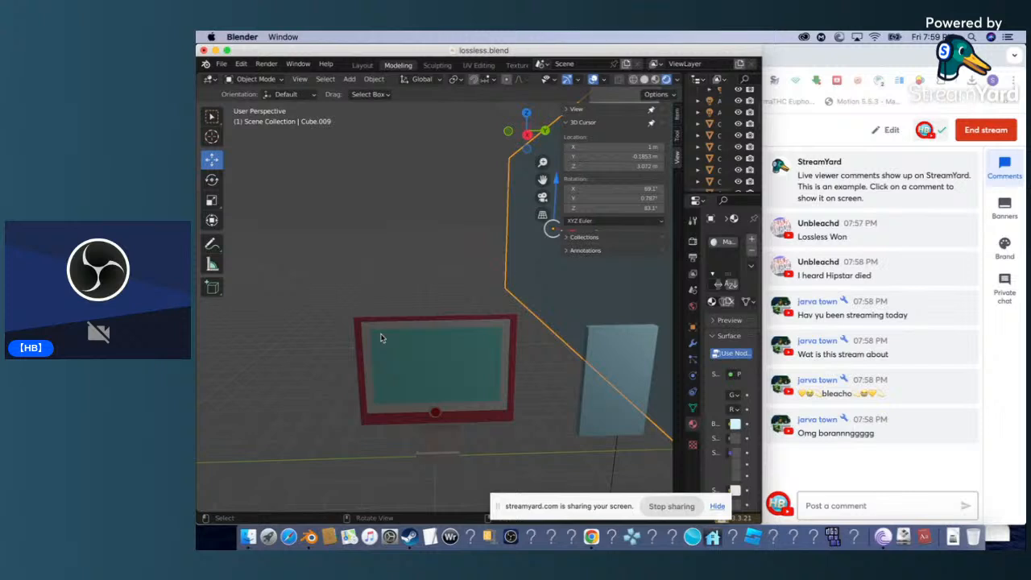
pyautogui.scroll(8, 382, 338)
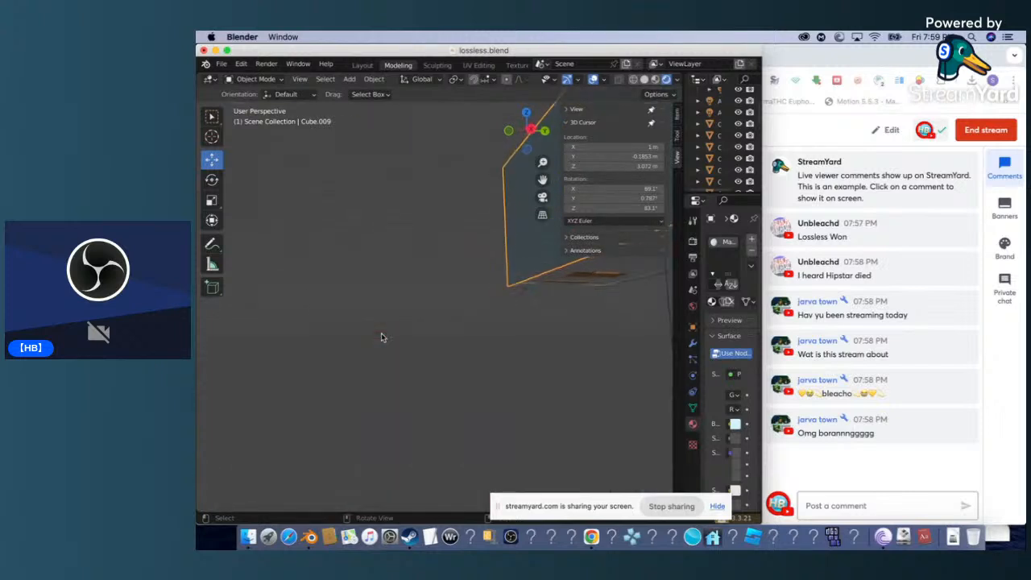
pyautogui.scroll(8, 382, 338)
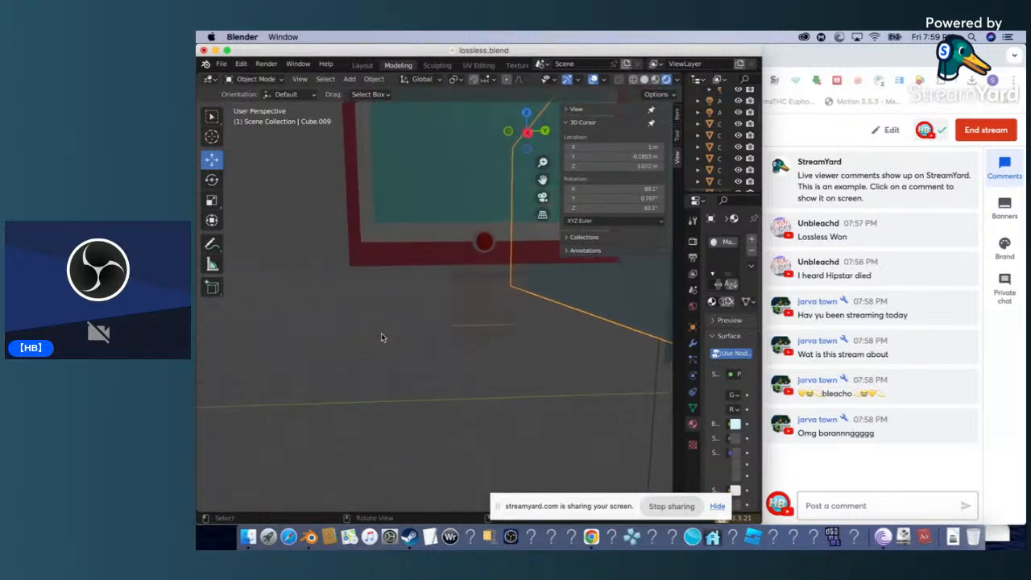
pyautogui.hscroll(5, 381, 337)
pyautogui.scroll(3, 382, 338)
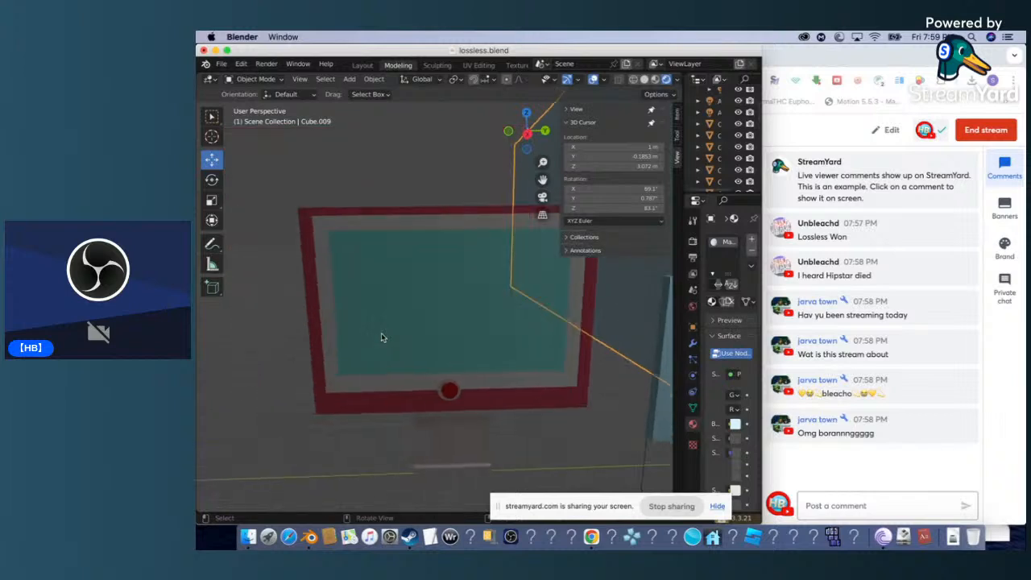
pyautogui.click(382, 337)
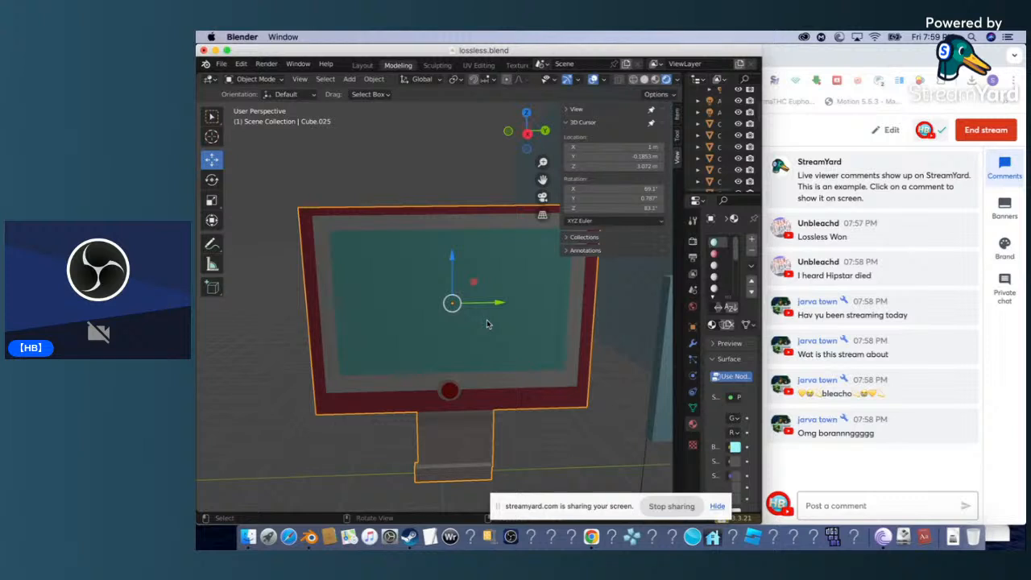
pyautogui.click(212, 187)
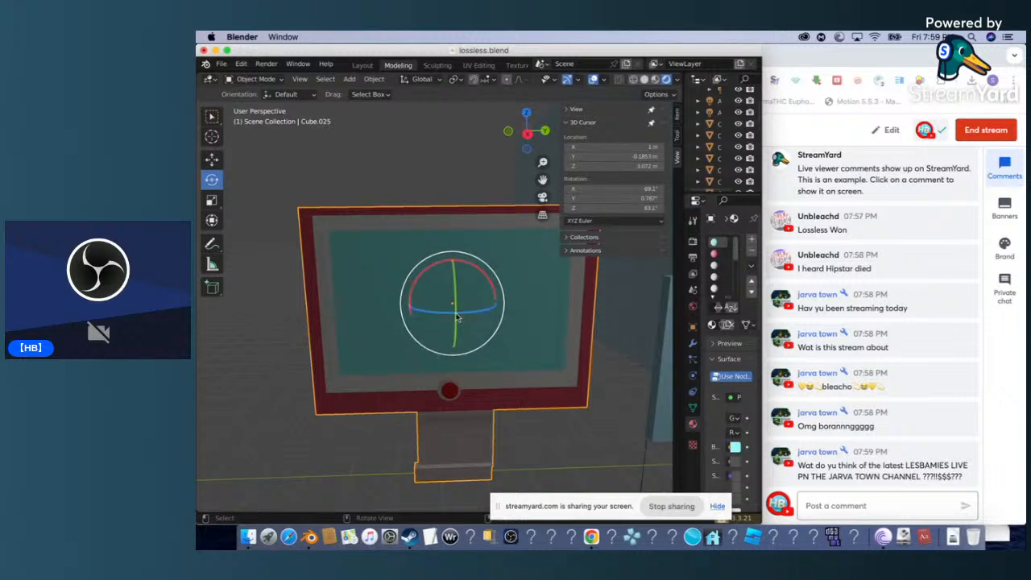
pyautogui.moveTo(454, 318); pyautogui.dragTo(575, 303)
# Scale the red-framed monitor by 1.110 along the global Y axis.
pyautogui.click(217, 164)
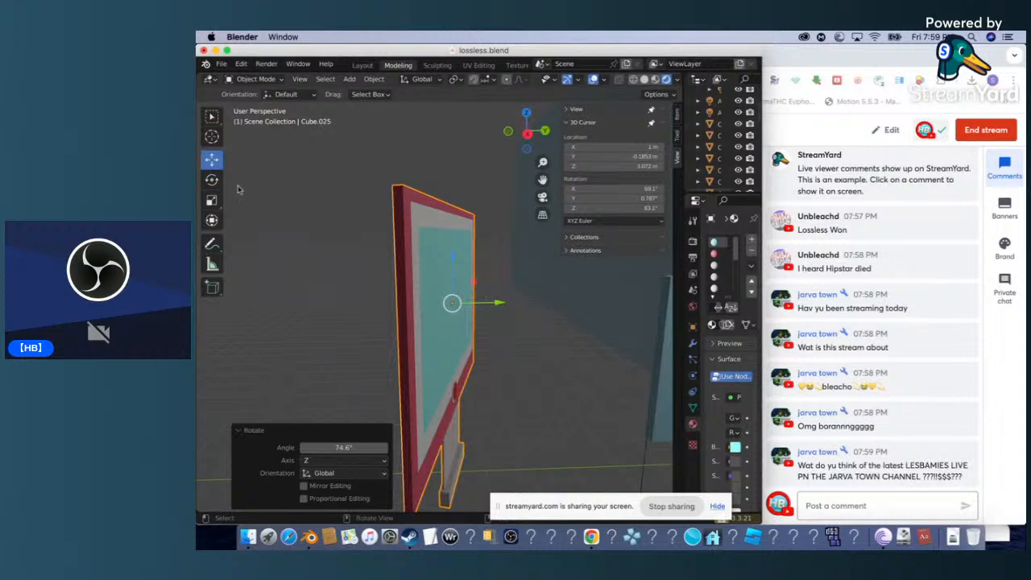
pyautogui.click(213, 201)
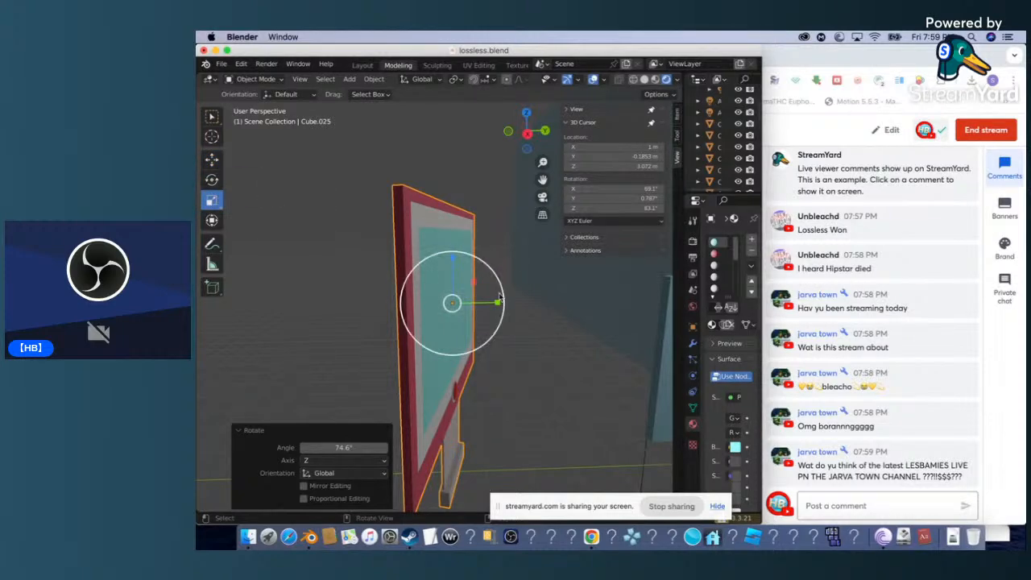
pyautogui.click(443, 241)
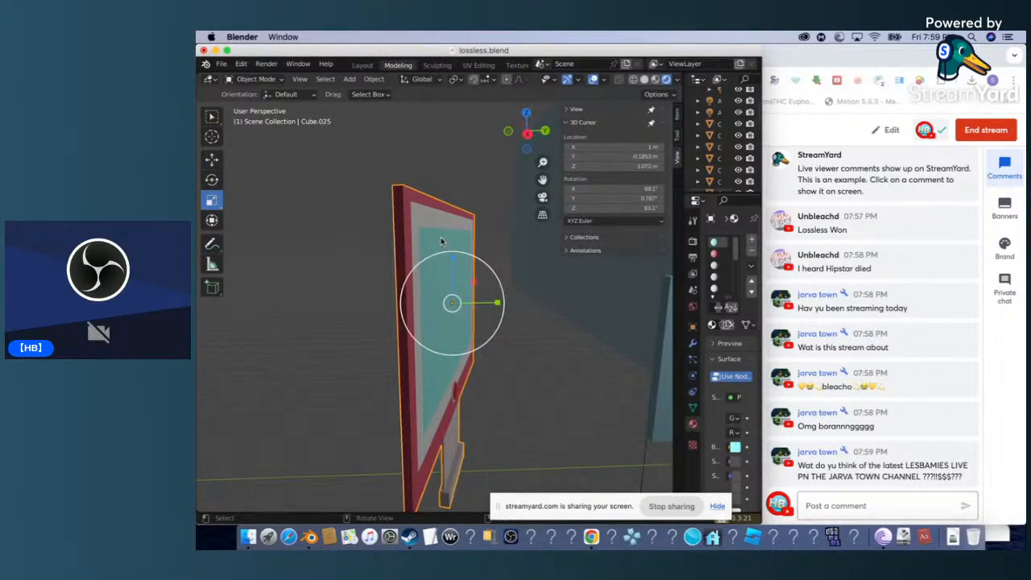
pyautogui.click(212, 162)
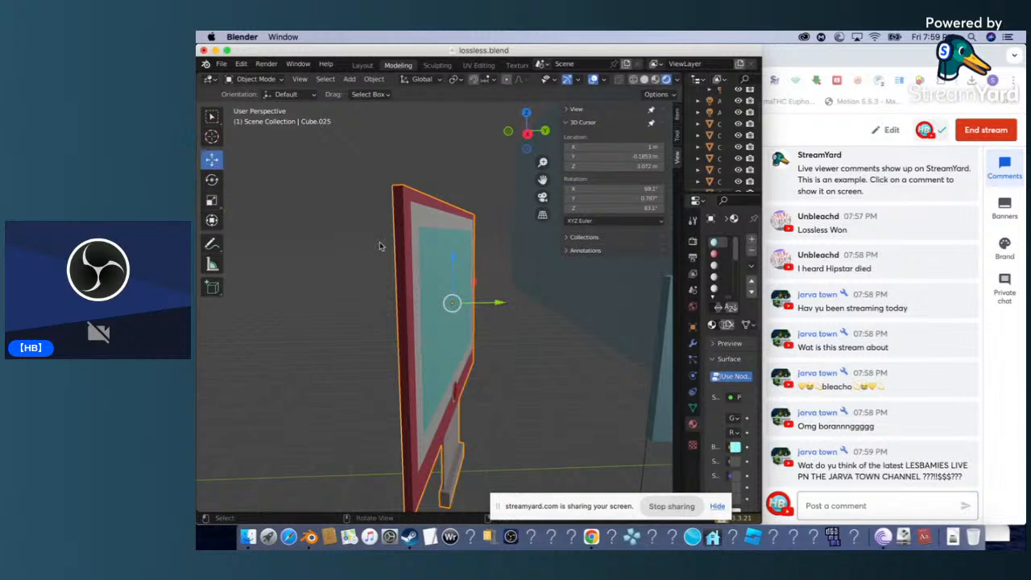
pyautogui.click(212, 200)
pyautogui.moveTo(498, 306); pyautogui.dragTo(506, 306)
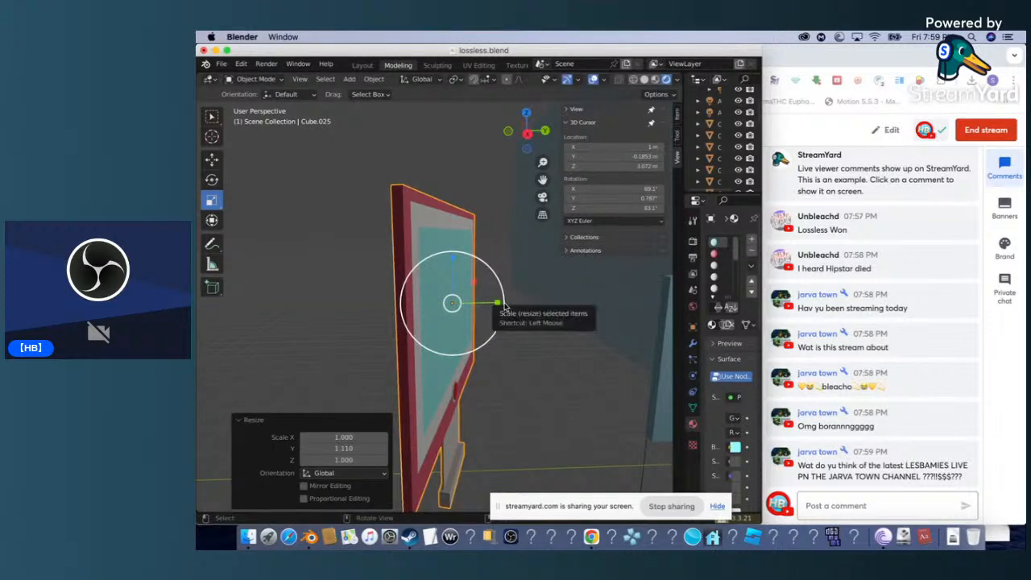
pyautogui.click(212, 117)
pyautogui.click(212, 159)
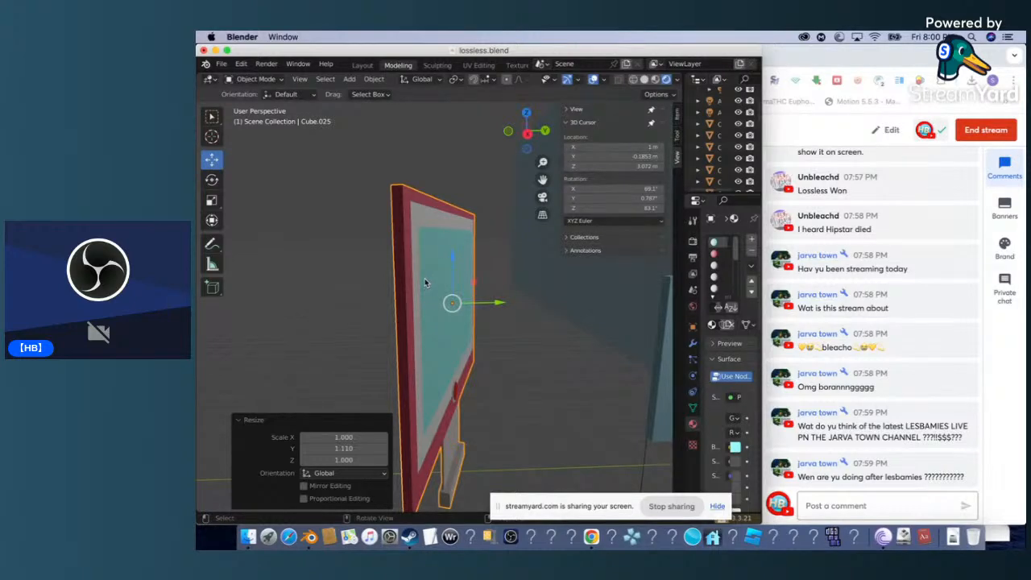
pyautogui.click(430, 247)
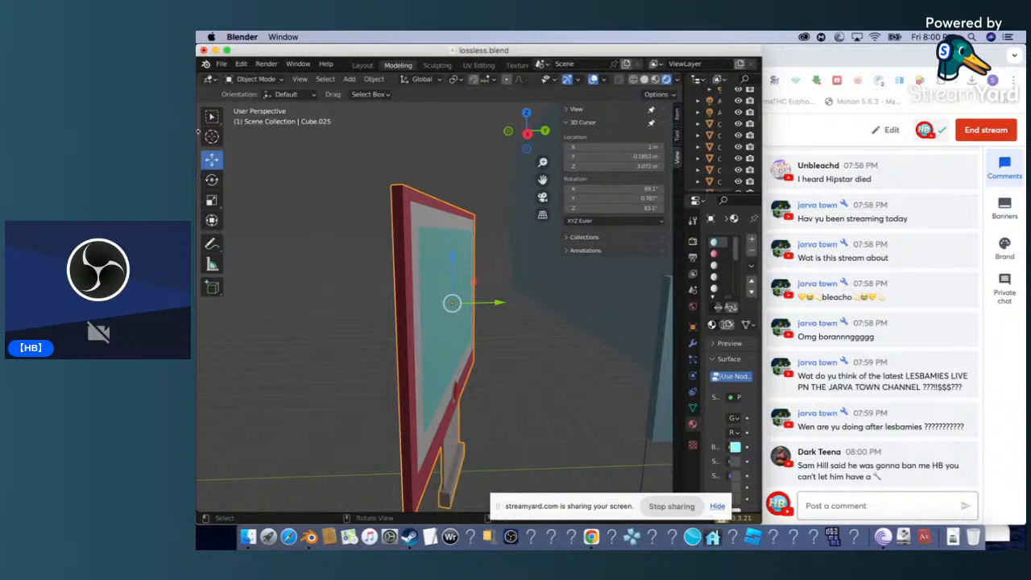
pyautogui.click(211, 137)
pyautogui.click(211, 116)
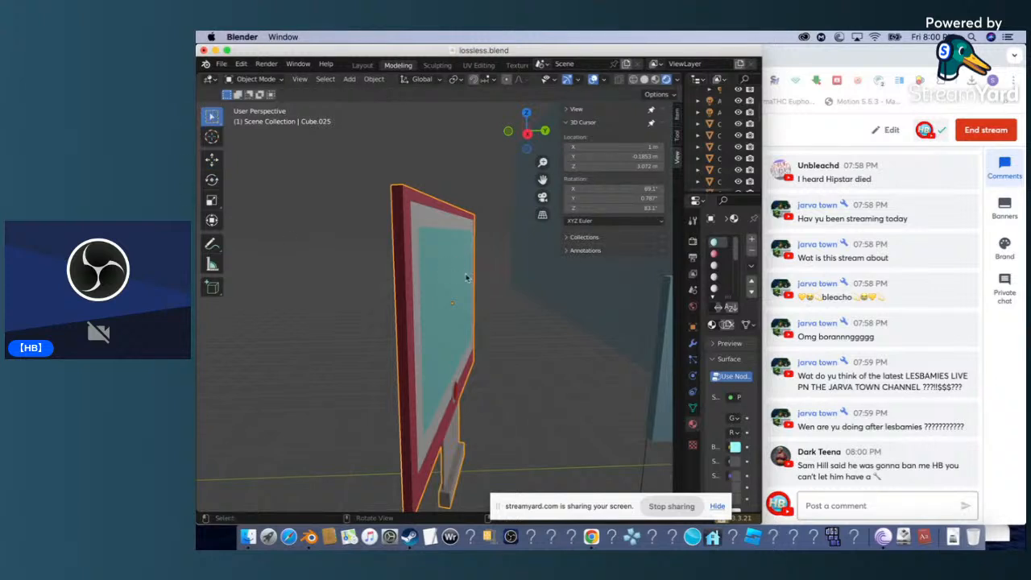
pyautogui.click(215, 161)
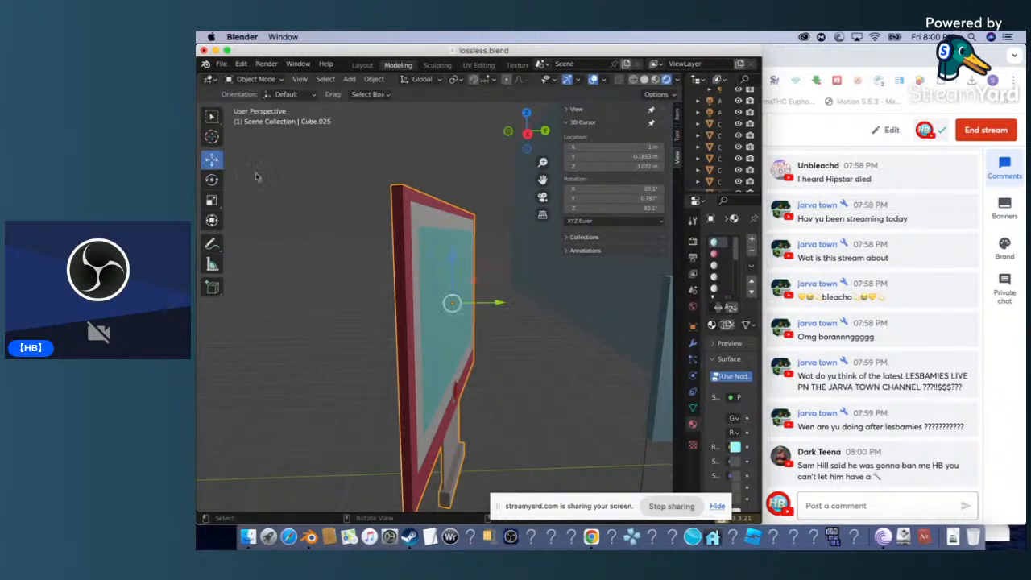
pyautogui.rightClick(408, 270)
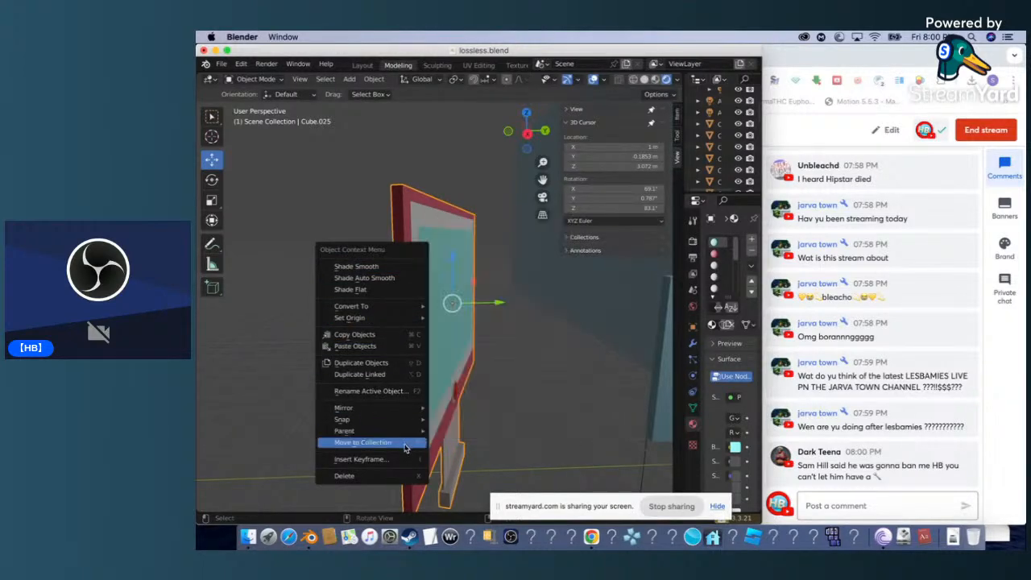
pyautogui.moveTo(414, 316)
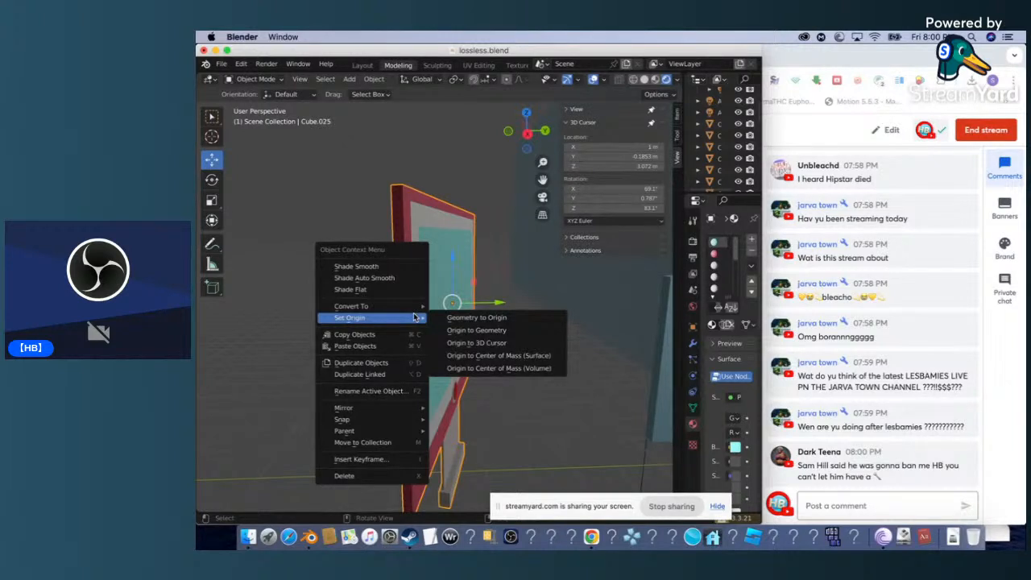
pyautogui.rightClick(428, 212)
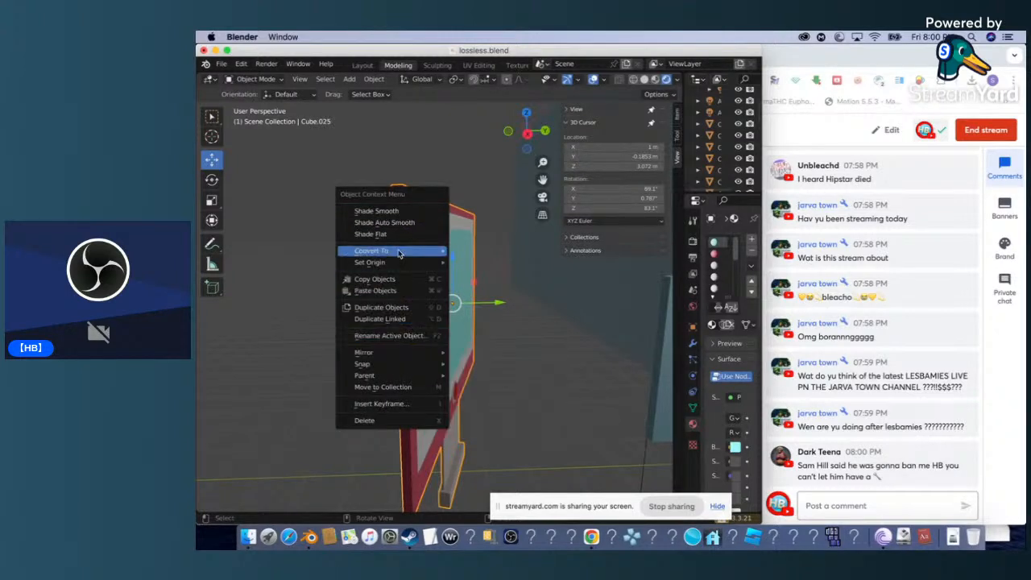
pyautogui.moveTo(398, 254)
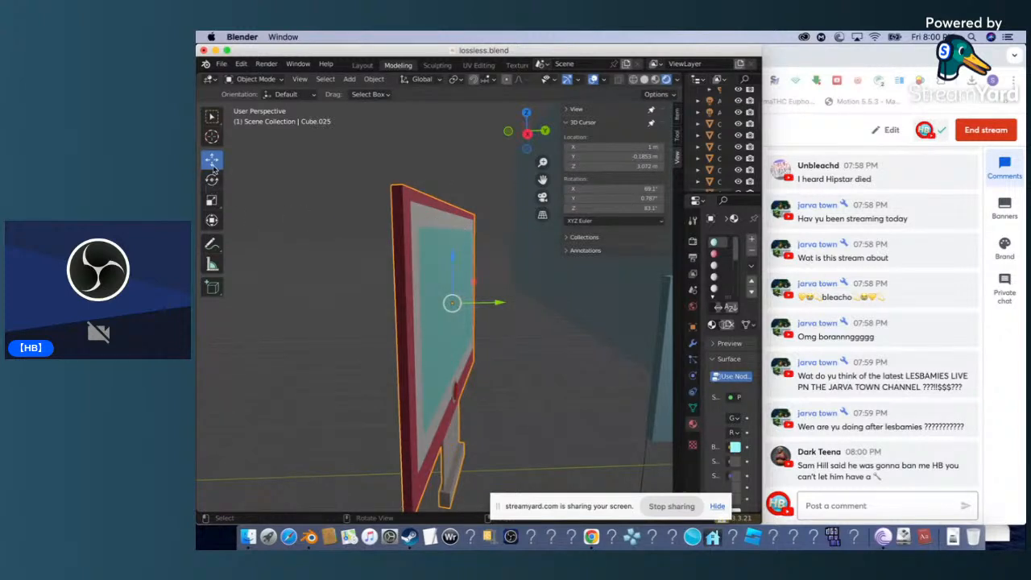
# Move the red-framed monitor along negative Y away from the storefront and raise it about 0.5 m along Z.
pyautogui.moveTo(508, 310); pyautogui.dragTo(387, 256)
pyautogui.moveTo(398, 259); pyautogui.dragTo(355, 243)
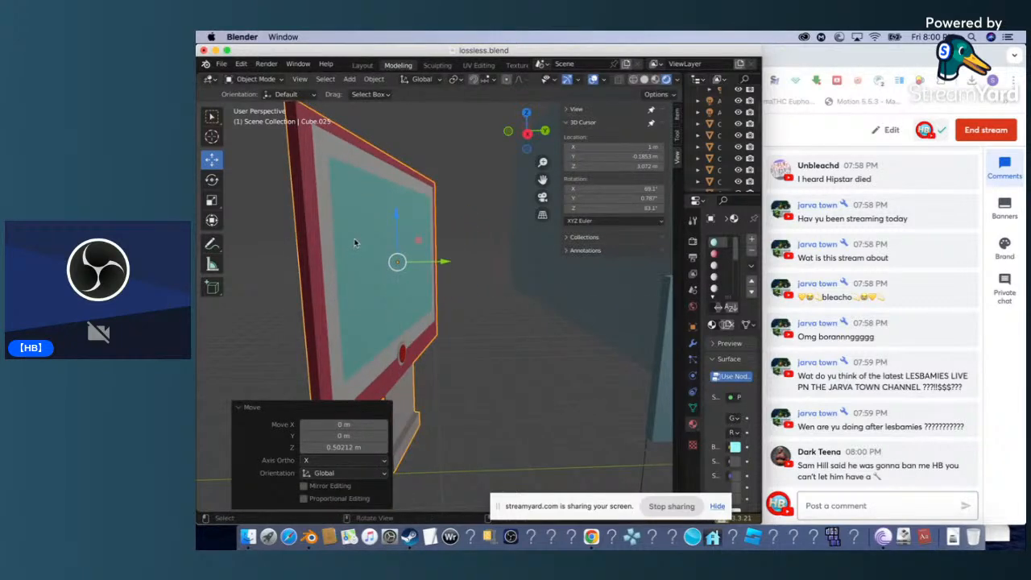
pyautogui.hscroll(-5, 354, 243)
pyautogui.hscroll(5, 355, 242)
pyautogui.hscroll(-3, 354, 243)
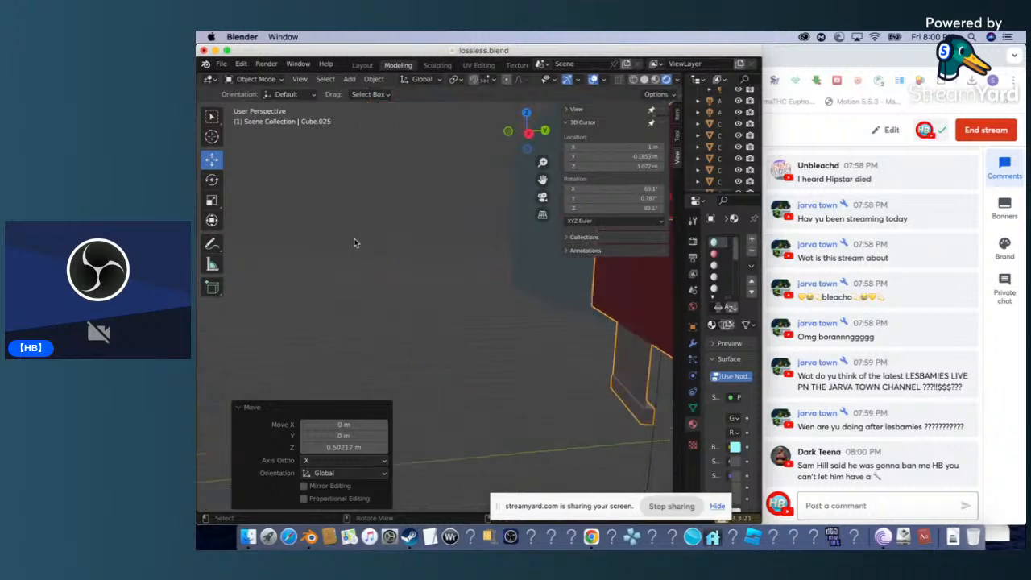
pyautogui.keyDown('shift'); pyautogui.hscroll(5, 355, 242); pyautogui.keyUp('shift')
pyautogui.keyDown('shift'); pyautogui.hscroll(-1, 354, 243); pyautogui.keyUp('shift')
pyautogui.keyDown('shift'); pyautogui.scroll(5, 355, 243); pyautogui.keyUp('shift')
pyautogui.keyDown('shift'); pyautogui.scroll(-5, 354, 243); pyautogui.keyUp('shift')
pyautogui.keyDown('shift'); pyautogui.hscroll(-3, 355, 243); pyautogui.keyUp('shift')
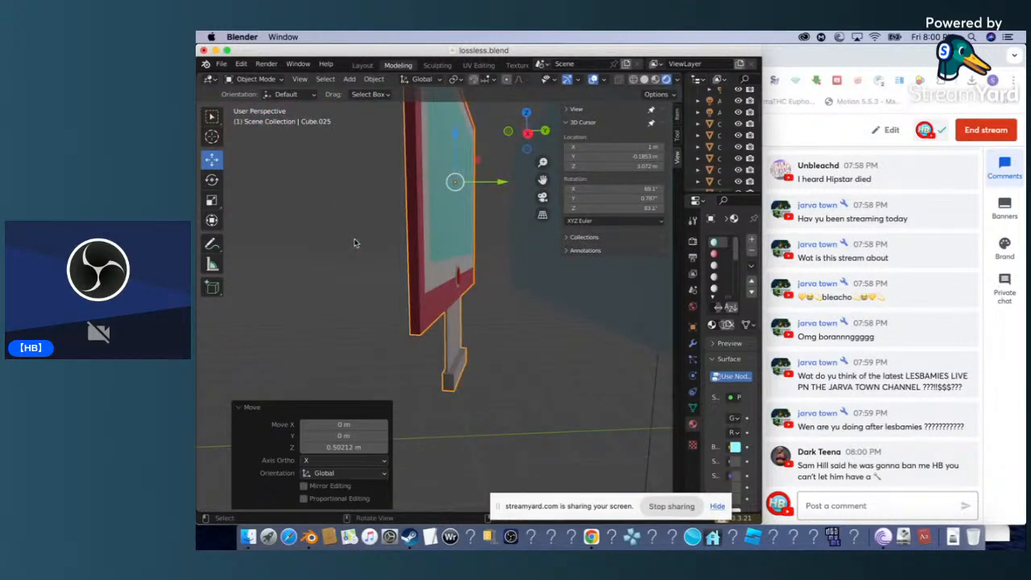
pyautogui.rightClick(419, 204)
pyautogui.click(235, 410)
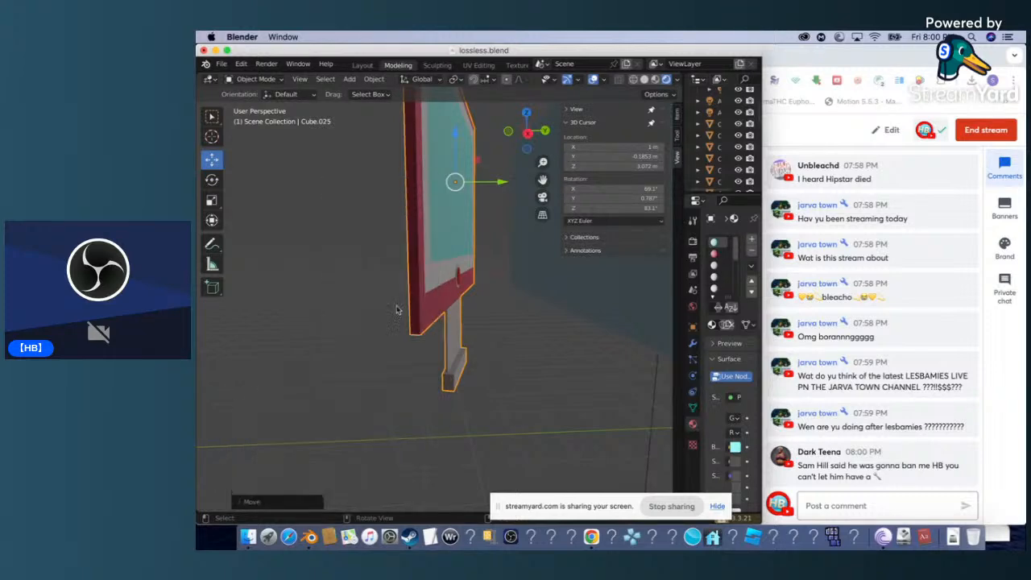
pyautogui.rightClick(441, 260)
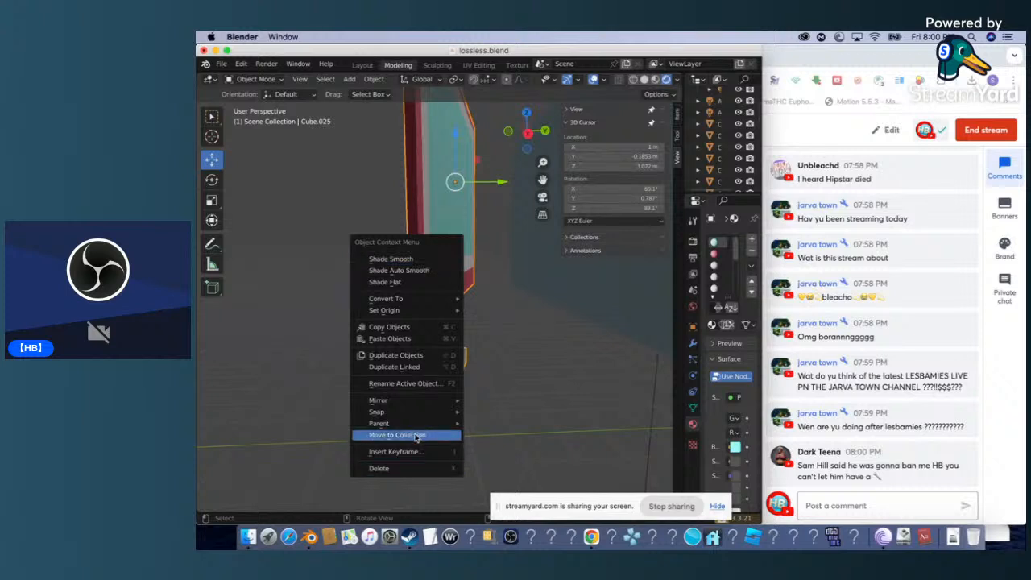
pyautogui.moveTo(411, 404)
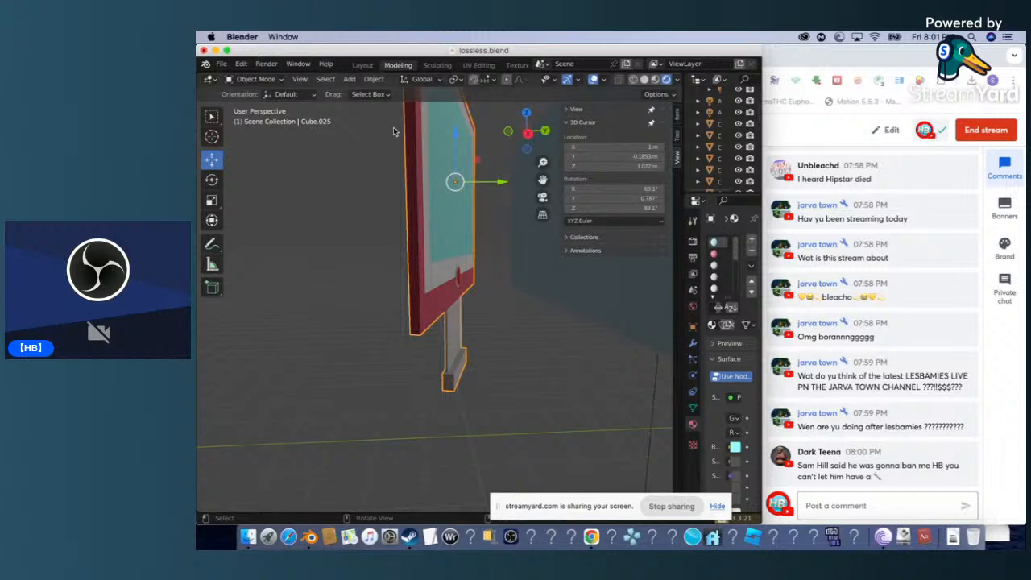
pyautogui.rightClick(420, 136)
pyautogui.click(242, 64)
# Rotate the red-framed monitor freely in trackball mode, turning its screen slightly more edge-on to the view.
pyautogui.click(212, 179)
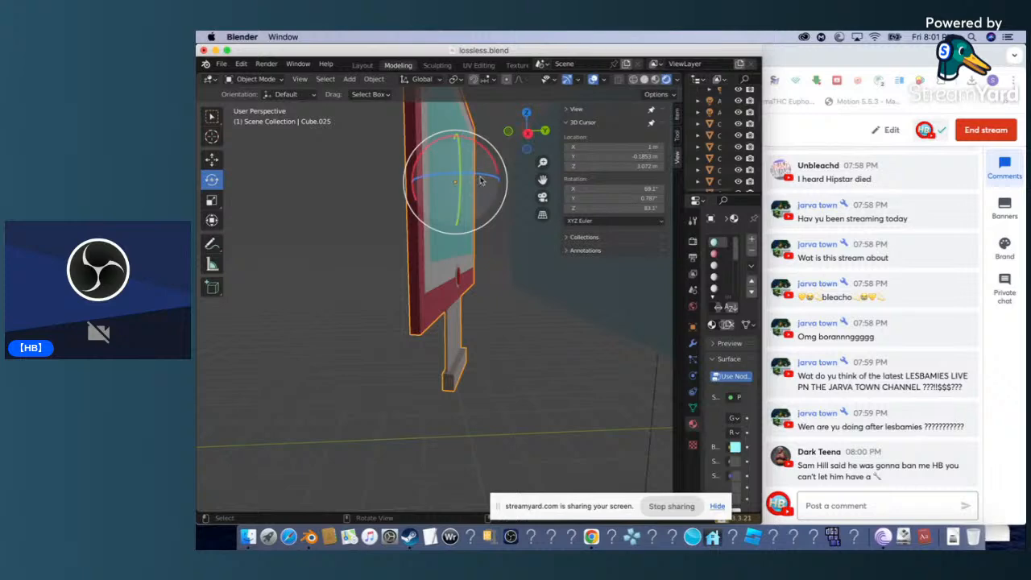
pyautogui.moveTo(484, 178)
pyautogui.mouseDown()
pyautogui.moveTo(423, 173)
pyautogui.moveTo(478, 180)
pyautogui.mouseUp()
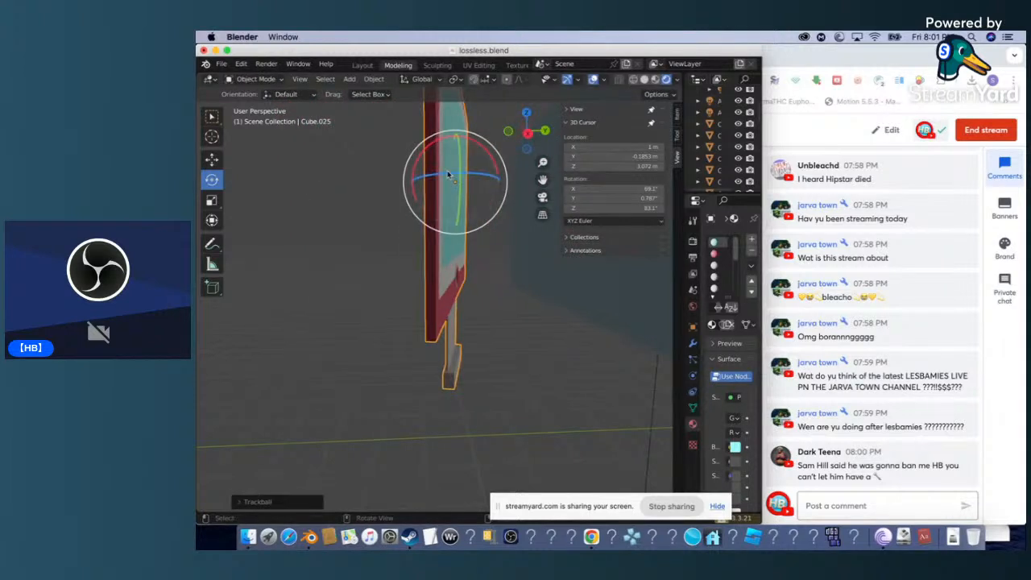
pyautogui.rightClick(436, 120)
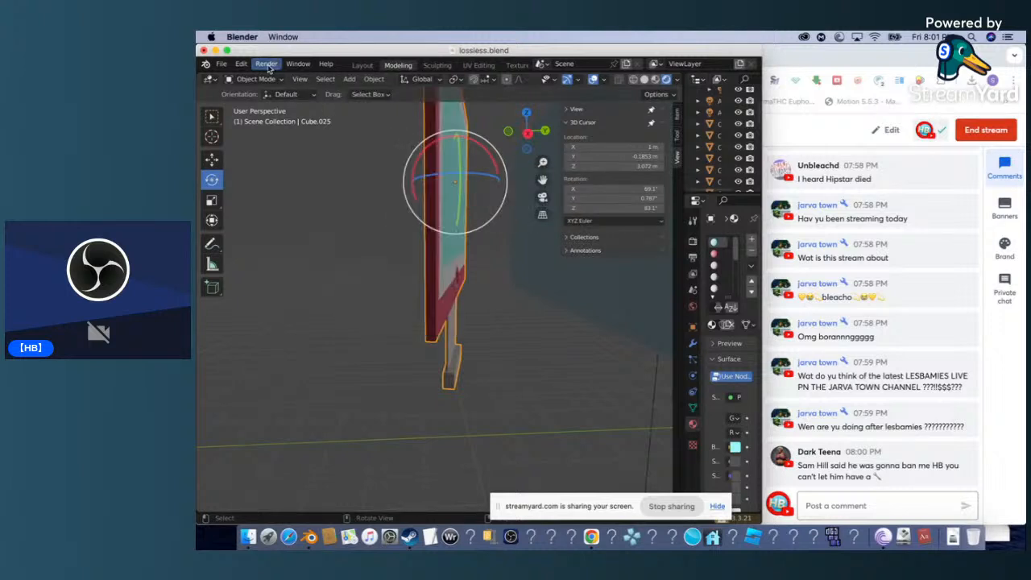
pyautogui.click(243, 65)
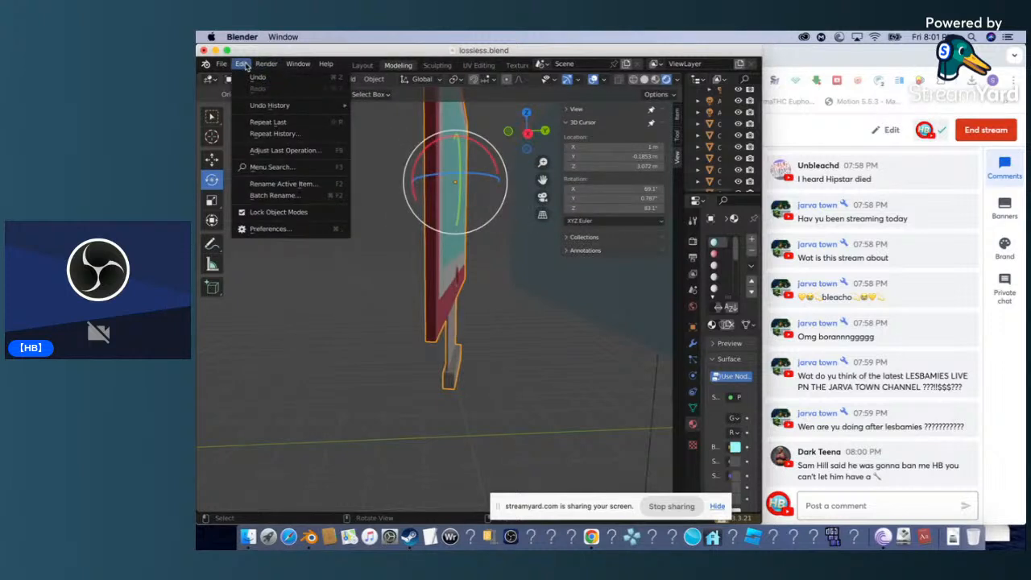
pyautogui.rightClick(444, 119)
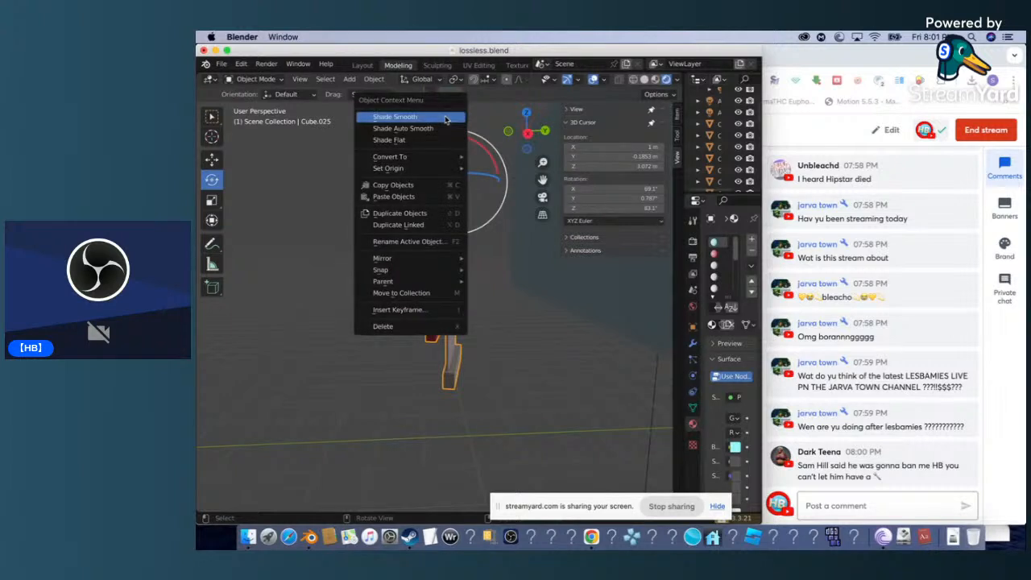
pyautogui.moveTo(434, 266)
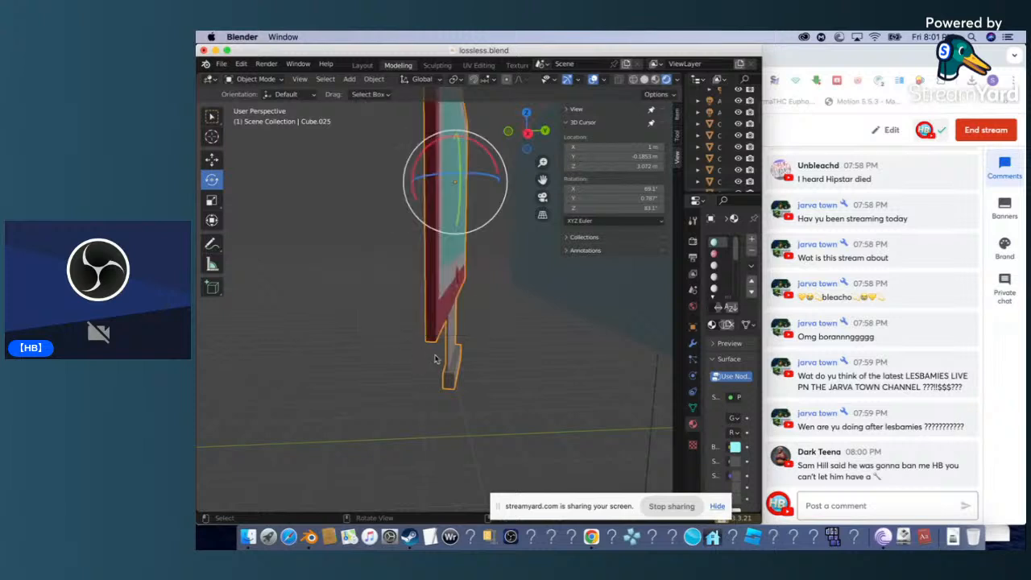
pyautogui.rightClick(440, 320)
pyautogui.click(242, 64)
pyautogui.rightClick(436, 121)
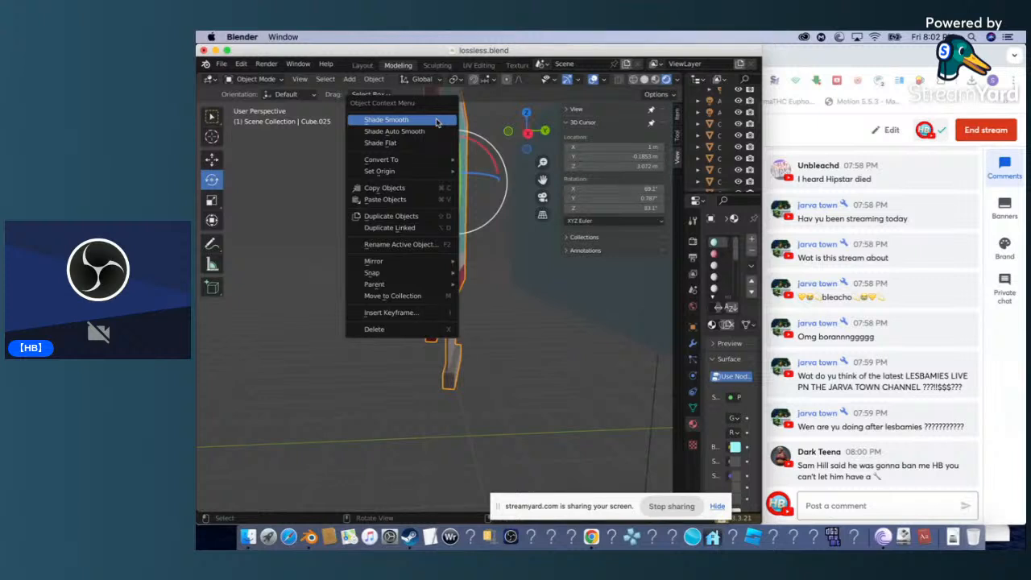
pyautogui.click(436, 121)
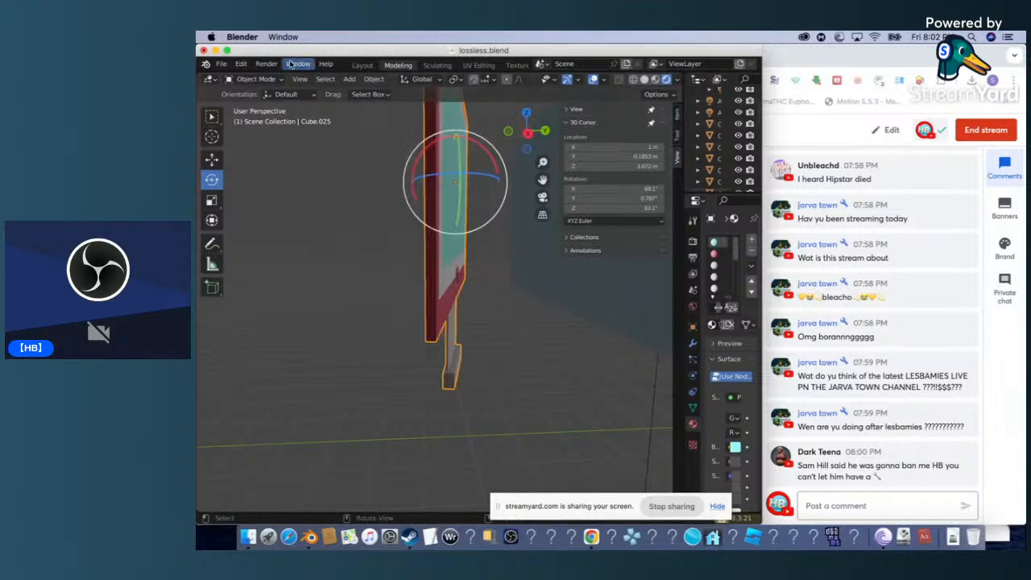
pyautogui.click(244, 63)
# Rotate the red-framed monitor about the global Z axis until its screen faces the view.
pyautogui.moveTo(475, 176); pyautogui.dragTo(451, 178)
pyautogui.scroll(-4, 460, 213)
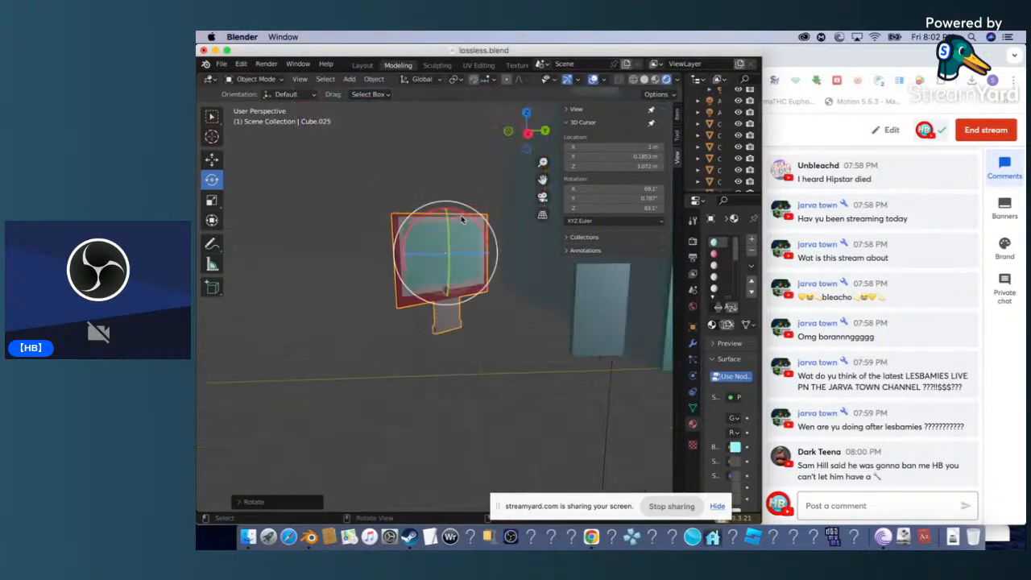
pyautogui.rightClick(419, 254)
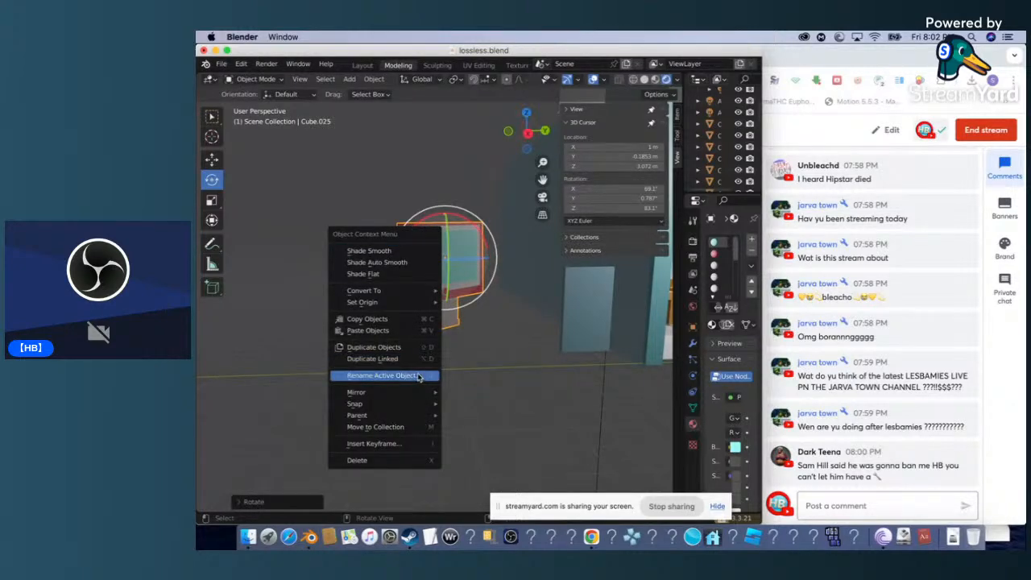
pyautogui.moveTo(420, 305)
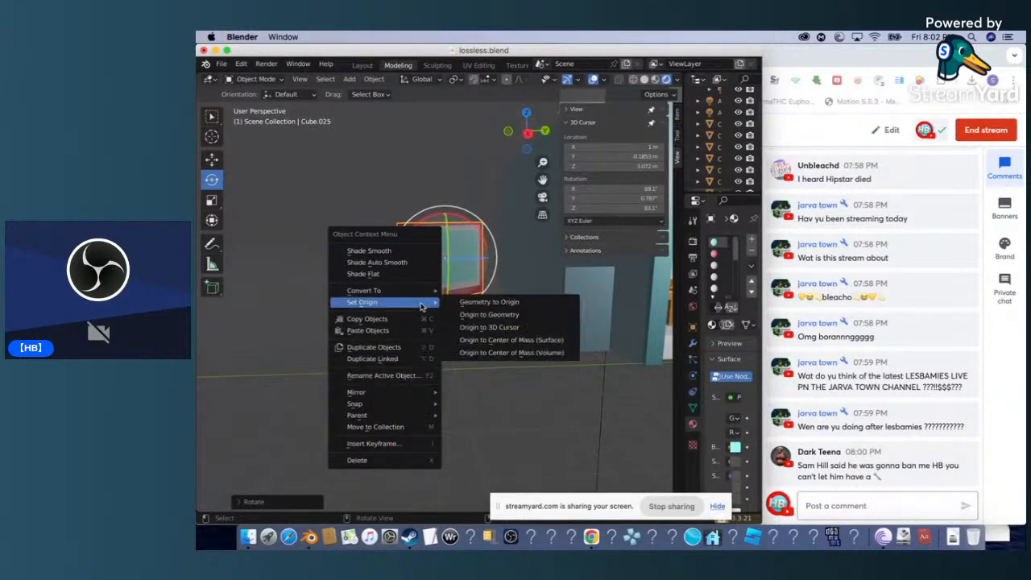
pyautogui.click(212, 201)
pyautogui.click(214, 201)
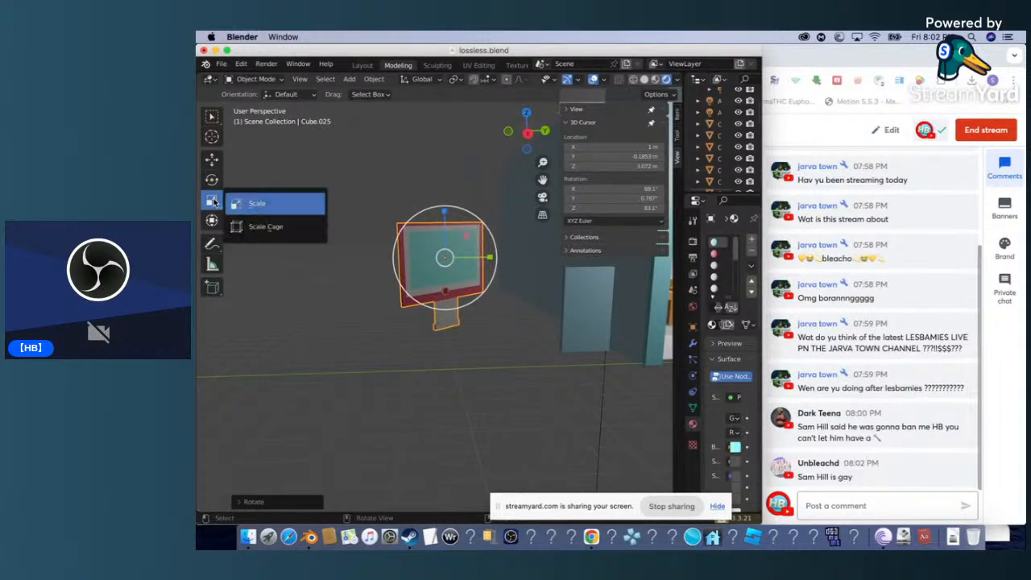
pyautogui.click(213, 202)
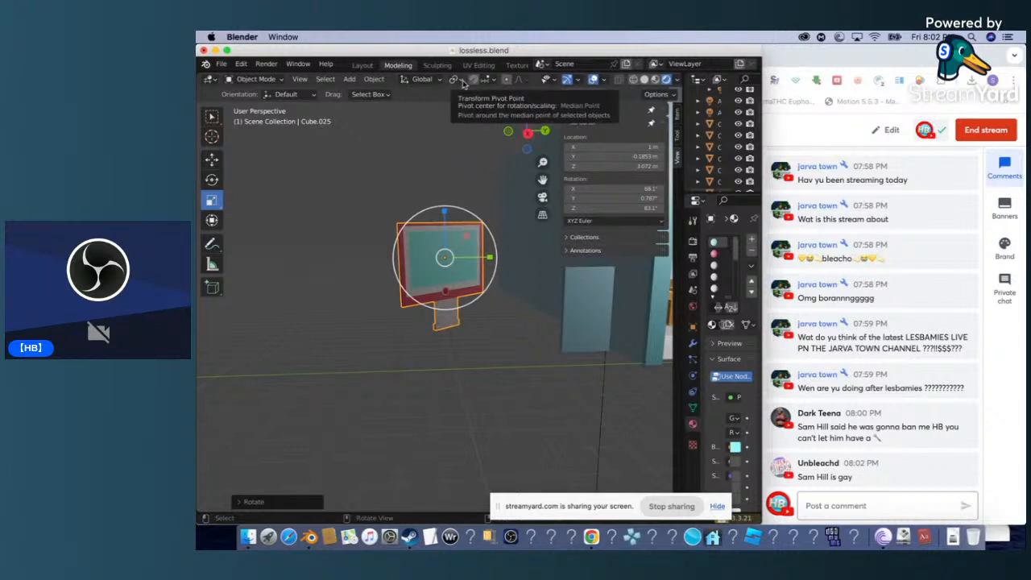
pyautogui.click(546, 81)
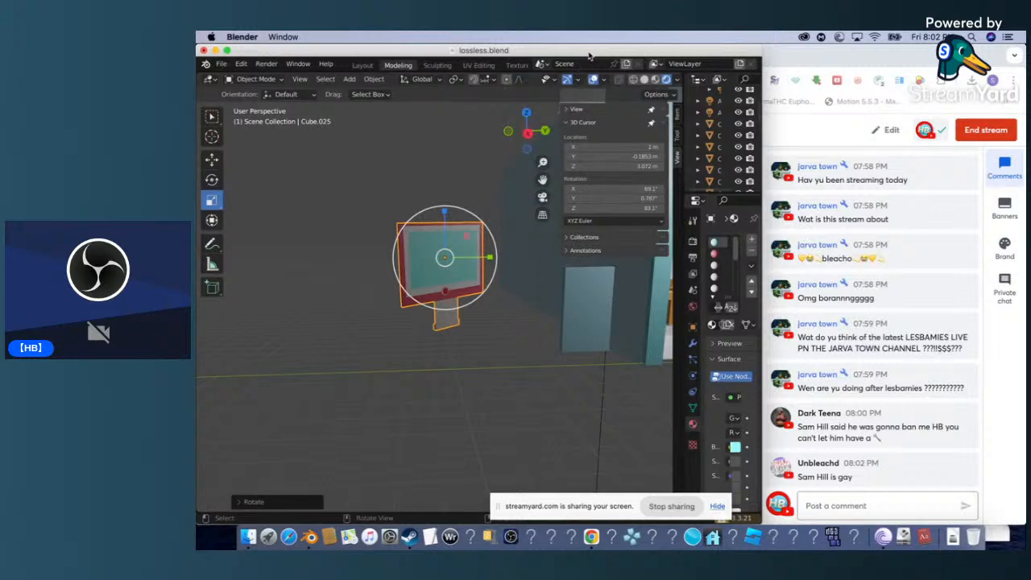
pyautogui.click(257, 79)
# Move the red-framed monitor about 3.5 m along negative global Y, farther from the storefront.
pyautogui.click(211, 159)
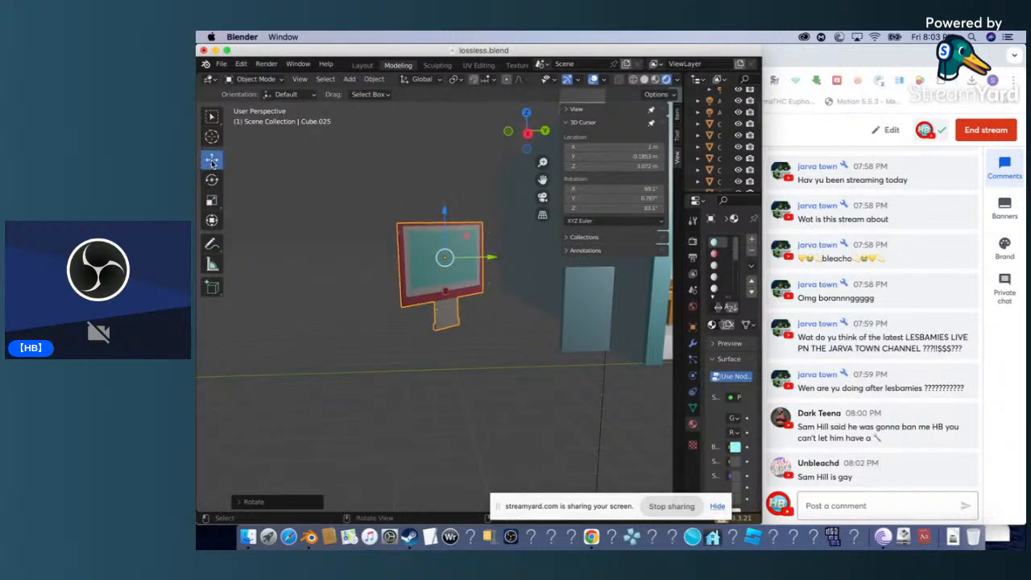
pyautogui.moveTo(489, 260); pyautogui.dragTo(381, 257)
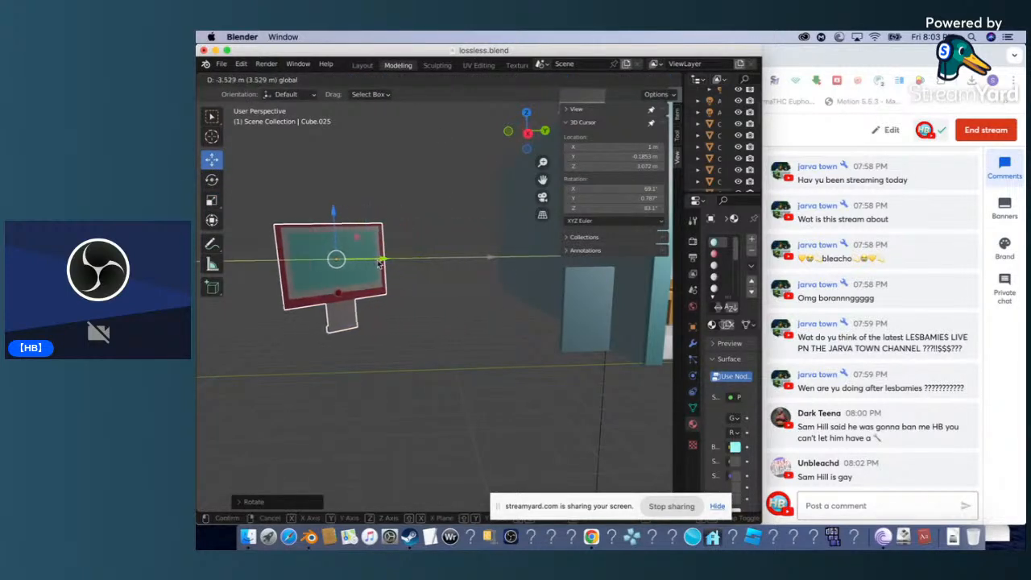
pyautogui.click(344, 252)
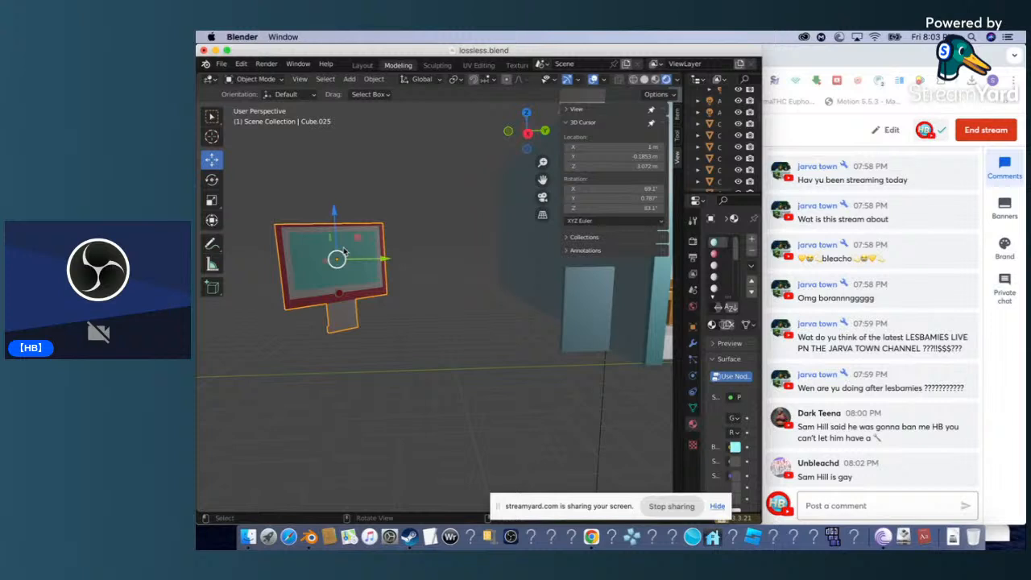
pyautogui.click(212, 179)
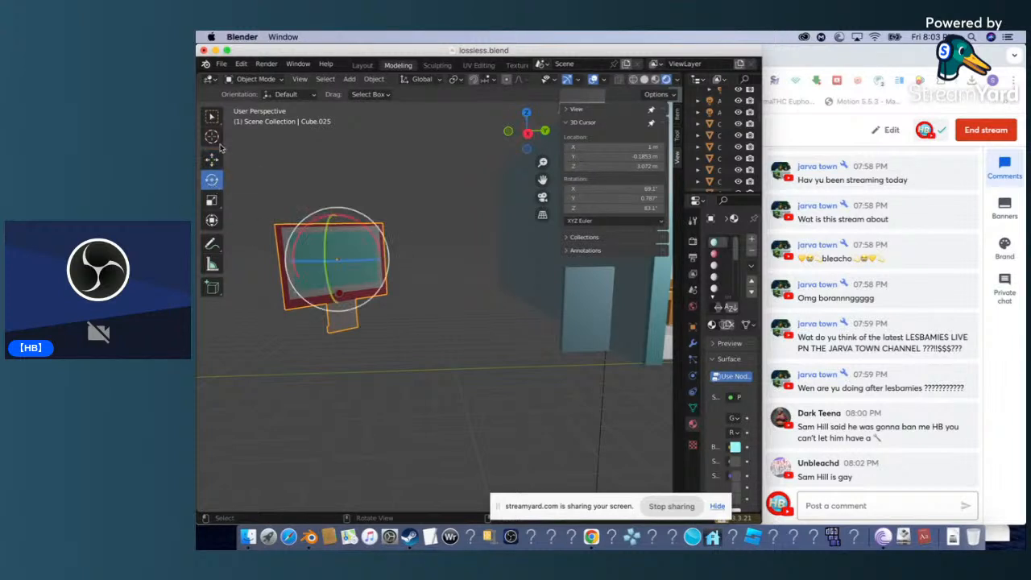
pyautogui.click(212, 159)
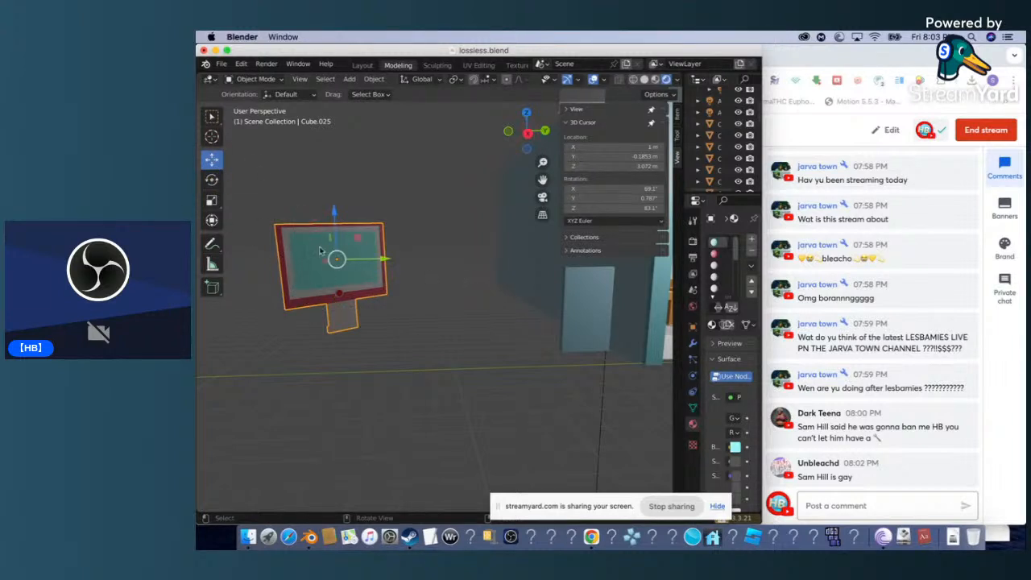
pyautogui.click(212, 287)
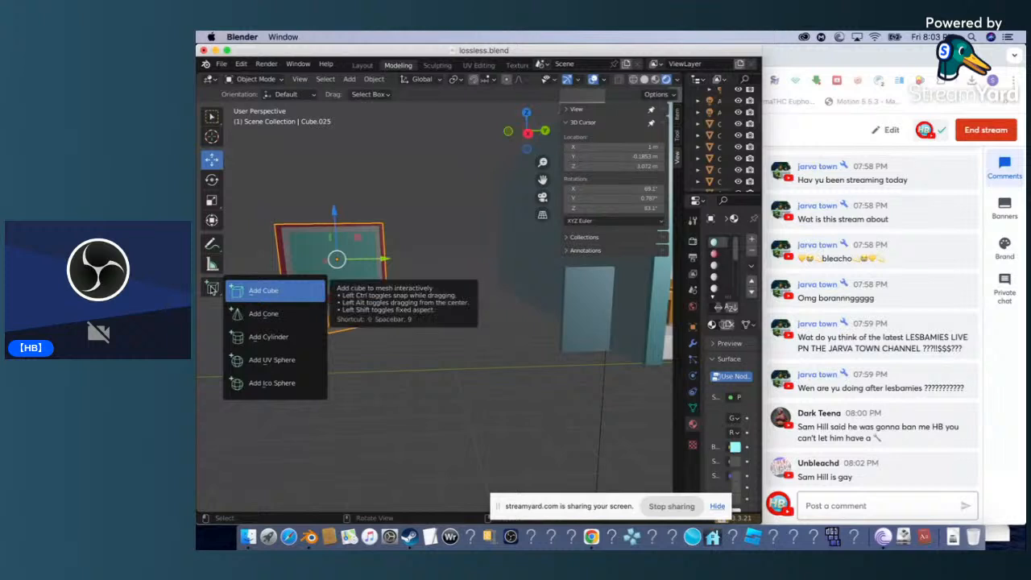
pyautogui.rightClick(312, 258)
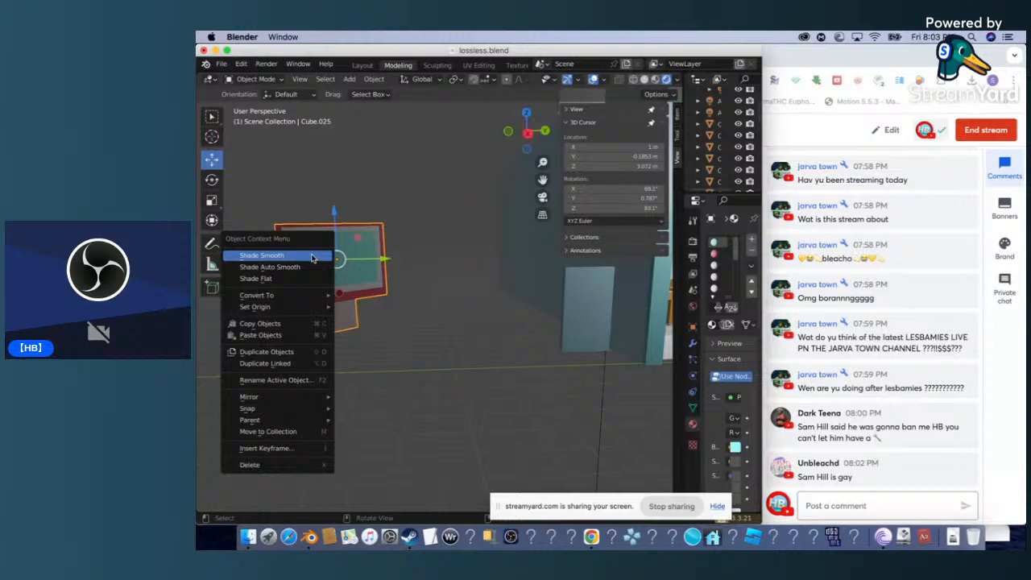
pyautogui.click(313, 258)
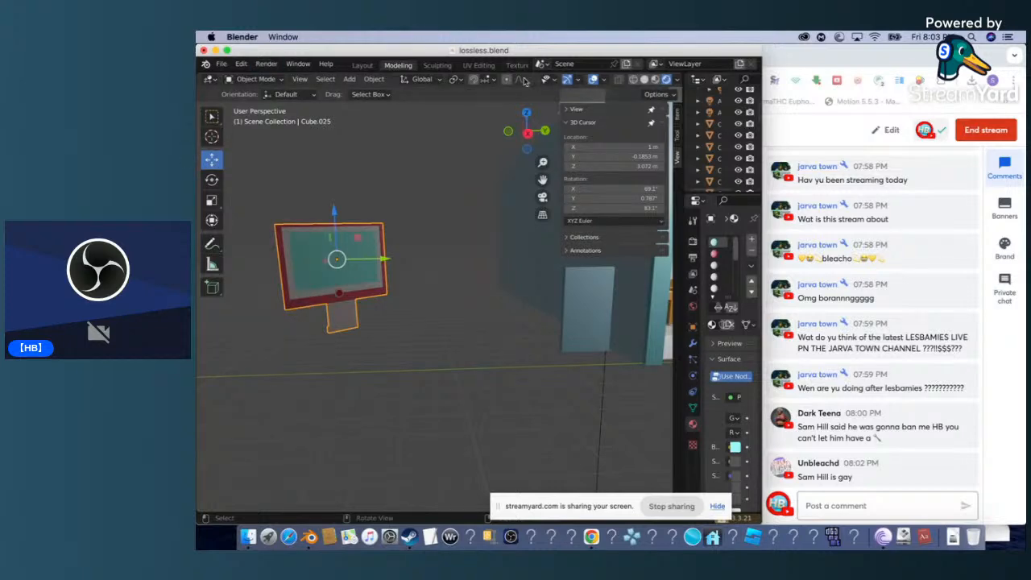
# Switch to the Layout workspace with material preview shading and move the red-framed monitor about 9 m along the global X axis.
pyautogui.click(371, 68)
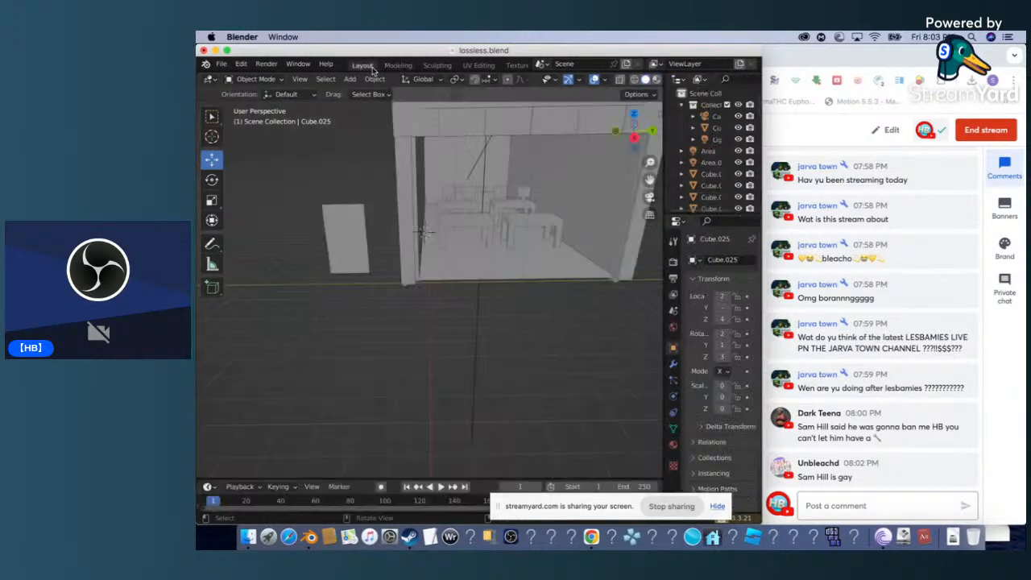
pyautogui.click(656, 79)
pyautogui.hscroll(-10, 272, 293)
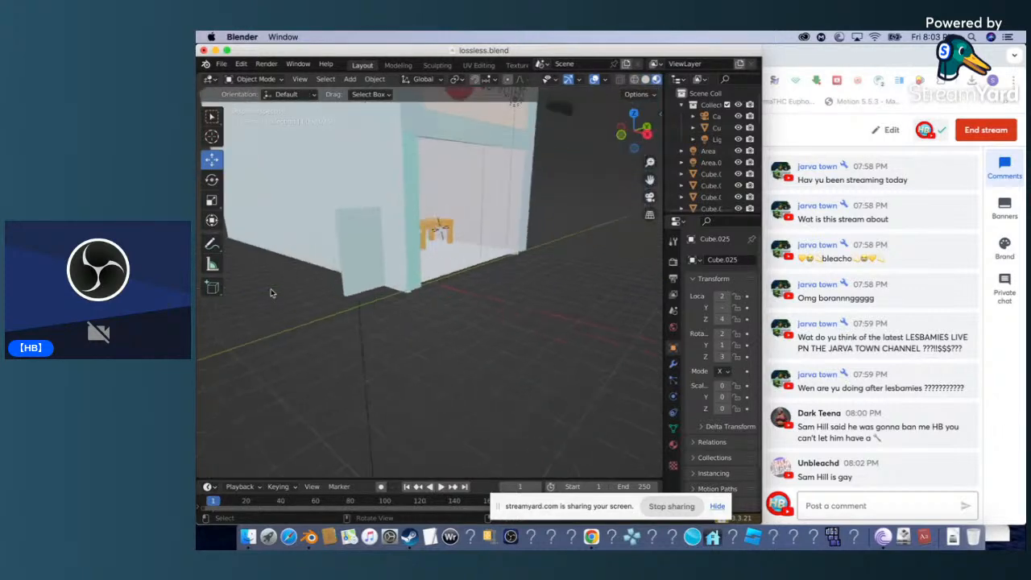
pyautogui.scroll(-3, 273, 294)
pyautogui.scroll(-3, 271, 293)
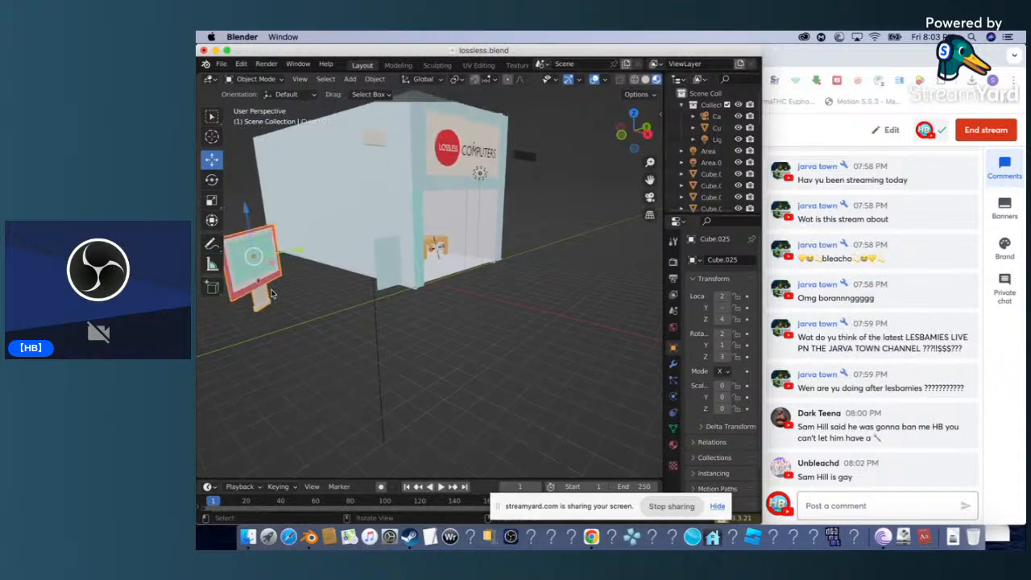
pyautogui.press('g')
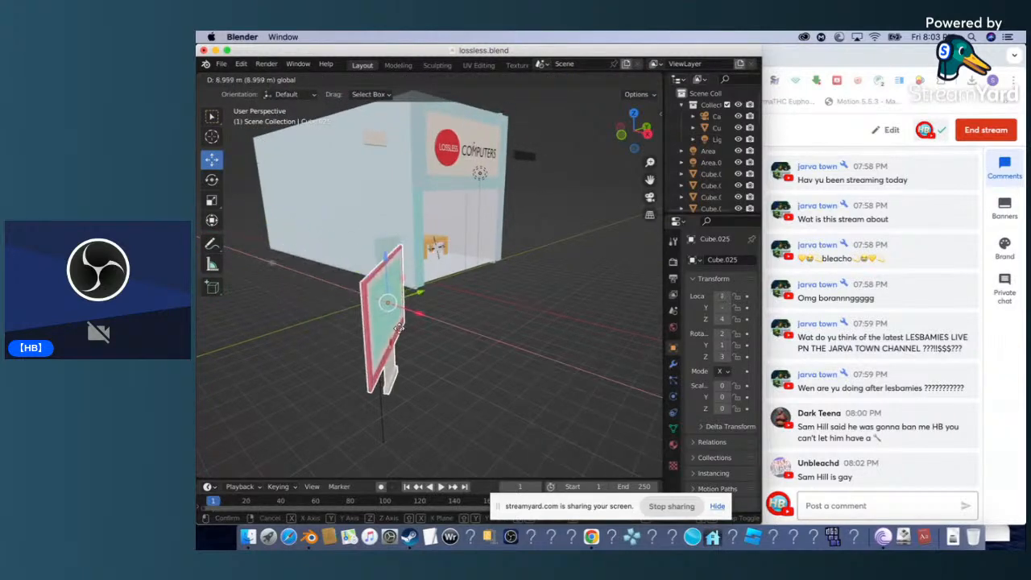
pyautogui.click(403, 306)
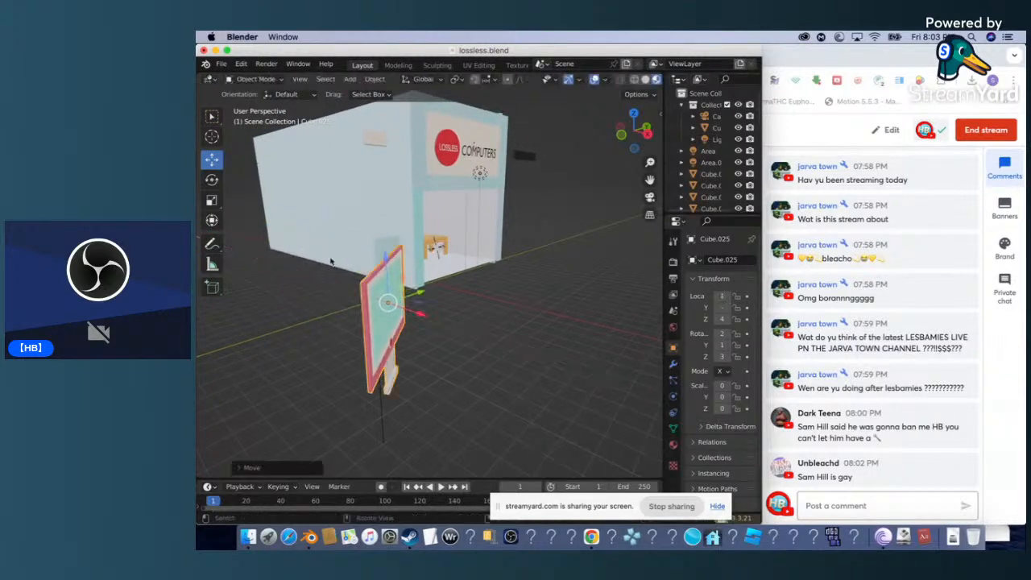
# Scale the red-framed monitor slightly along the global X axis.
pyautogui.rightClick(365, 315)
pyautogui.click(212, 200)
pyautogui.moveTo(423, 316); pyautogui.dragTo(427, 323)
pyautogui.click(212, 221)
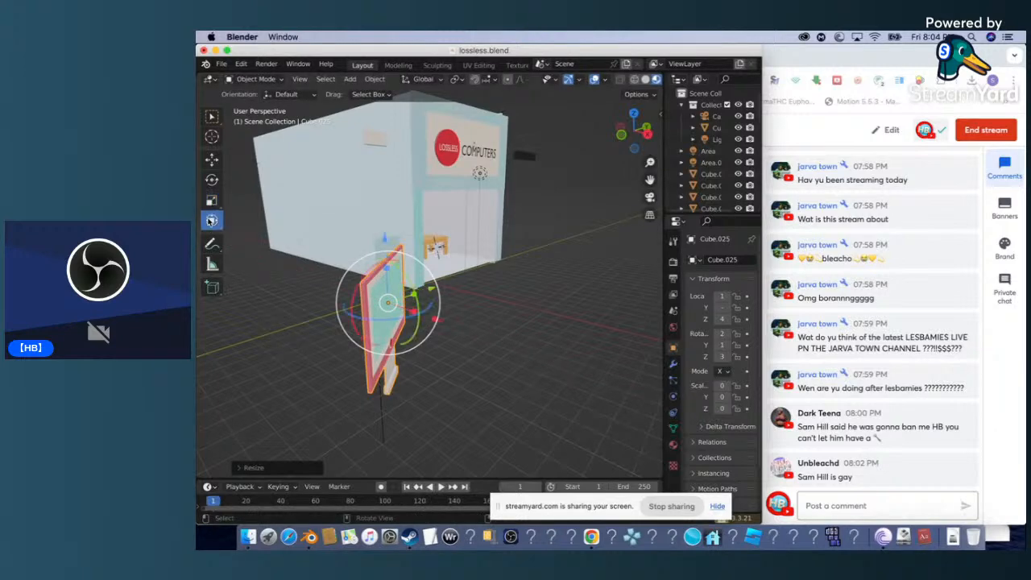
pyautogui.moveTo(413, 300); pyautogui.dragTo(415, 318)
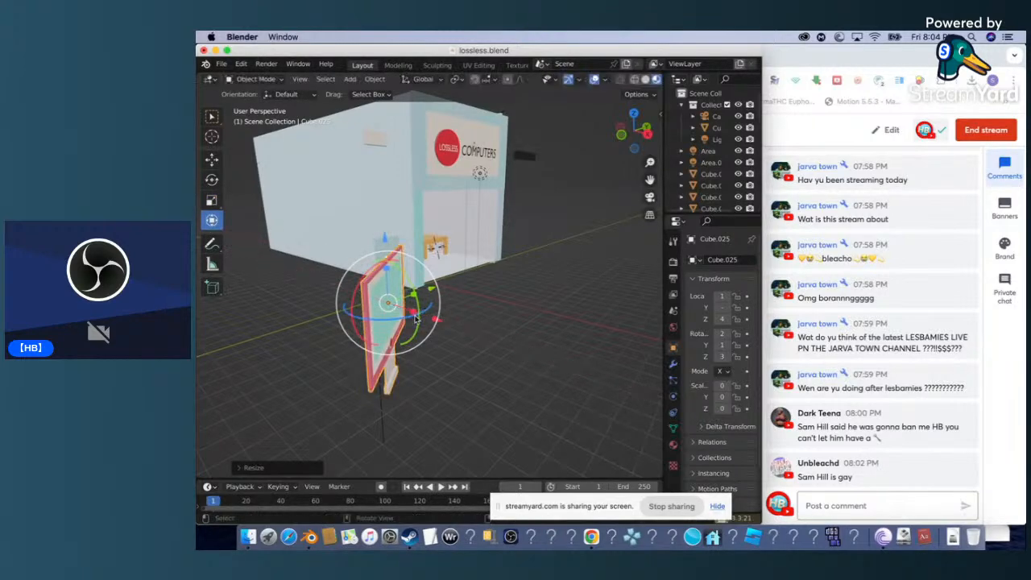
pyautogui.click(212, 159)
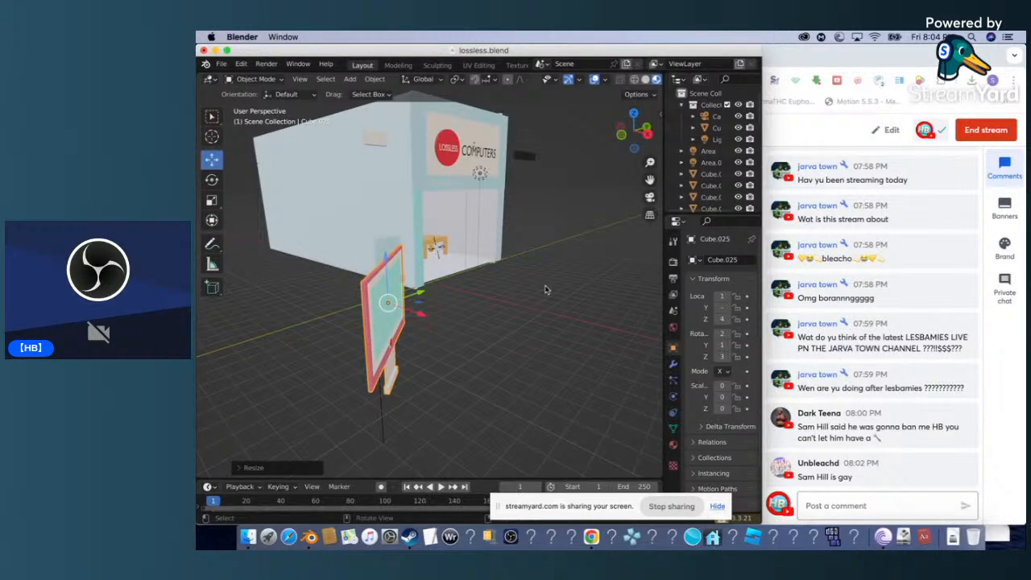
pyautogui.click(281, 79)
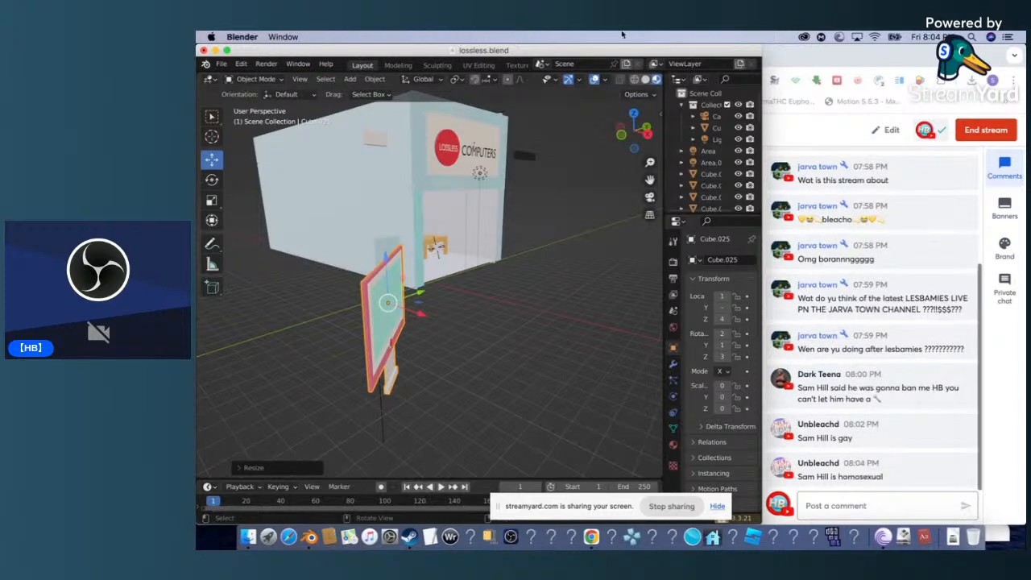
# Examine the storefront and the red-framed monitor from several angles in the Sculpting workspace with rendered shading.
pyautogui.click(438, 64)
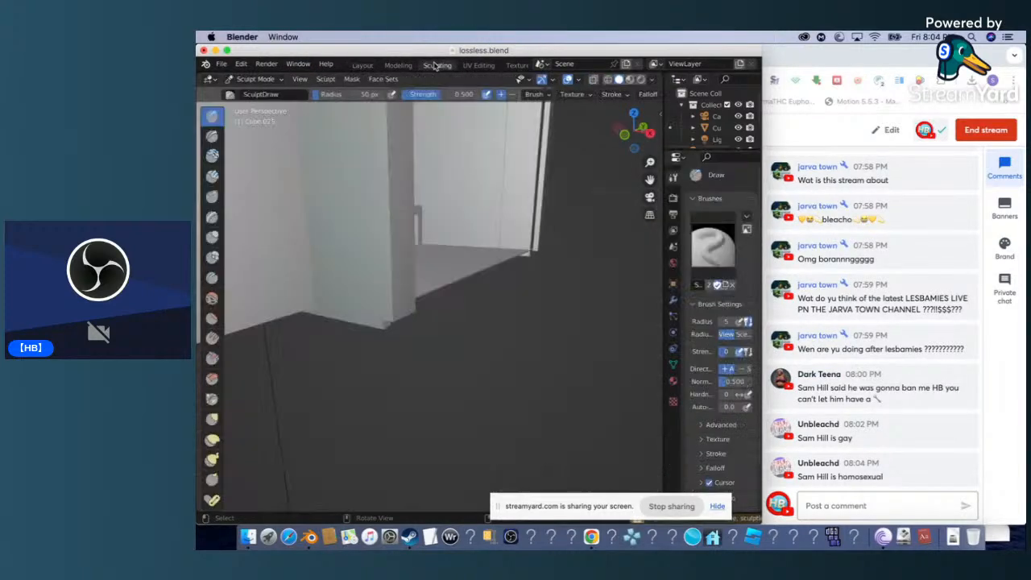
pyautogui.click(643, 80)
pyautogui.scroll(5, 521, 244)
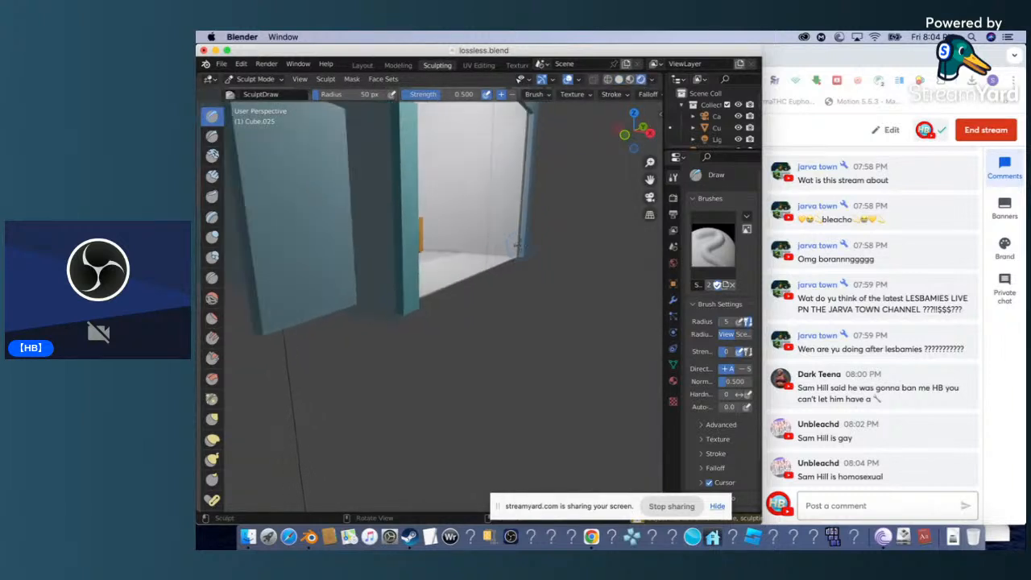
pyautogui.hscroll(10, 521, 246)
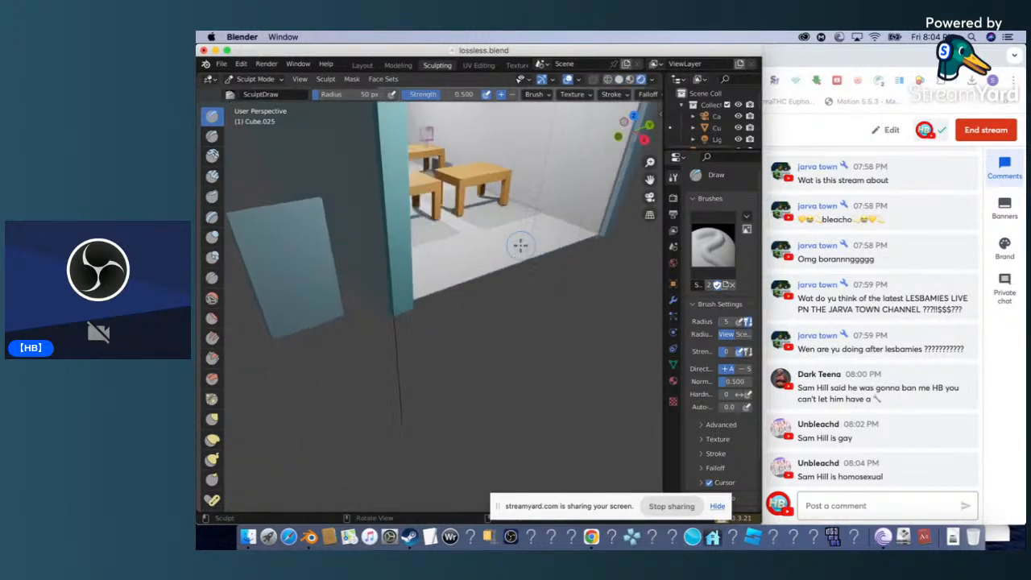
pyautogui.hscroll(3, 520, 245)
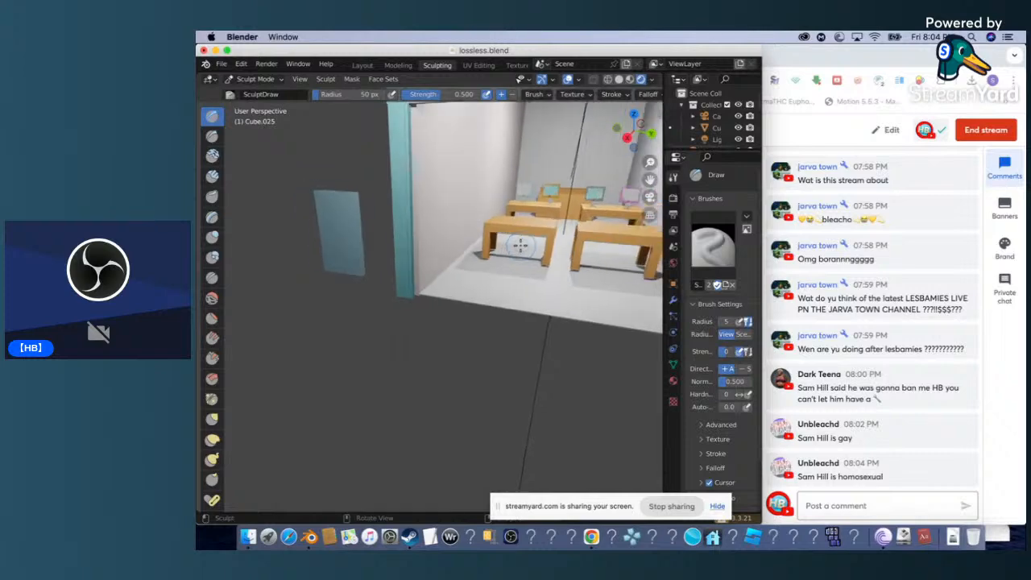
pyautogui.hscroll(10, 521, 246)
pyautogui.hscroll(10, 522, 246)
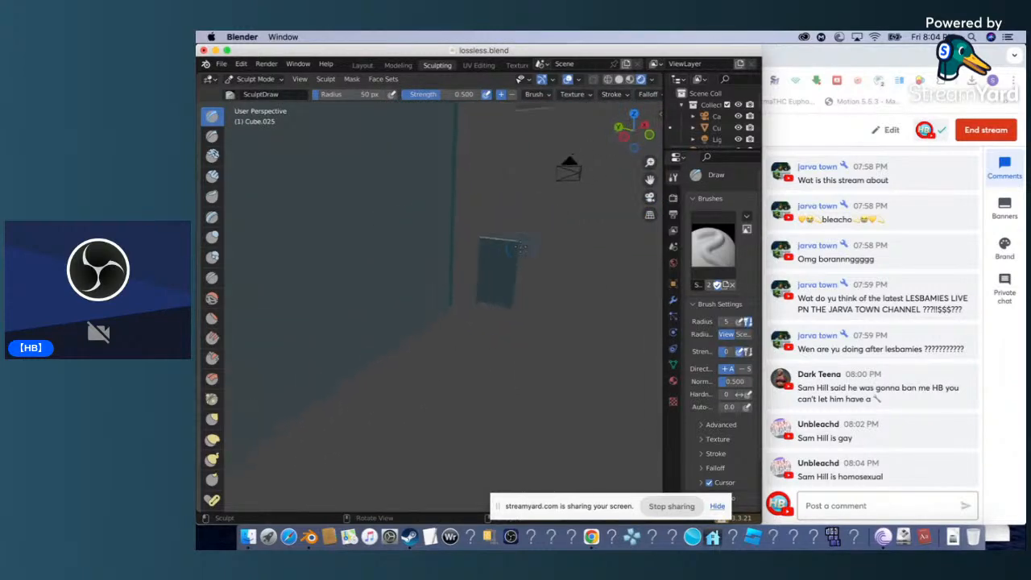
pyautogui.hscroll(10, 521, 247)
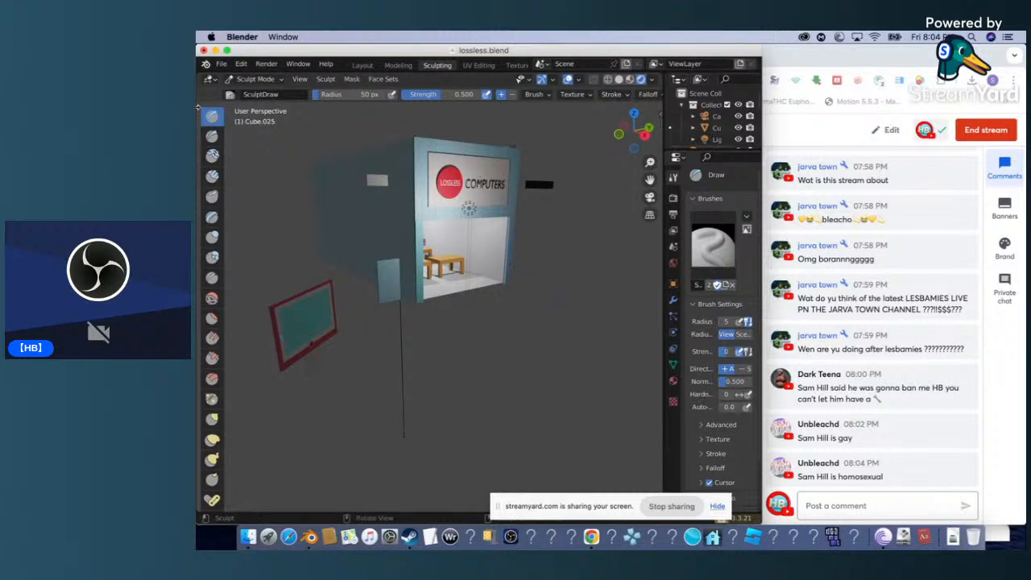
pyautogui.click(241, 64)
pyautogui.click(241, 64)
pyautogui.click(267, 64)
pyautogui.click(364, 64)
pyautogui.click(397, 65)
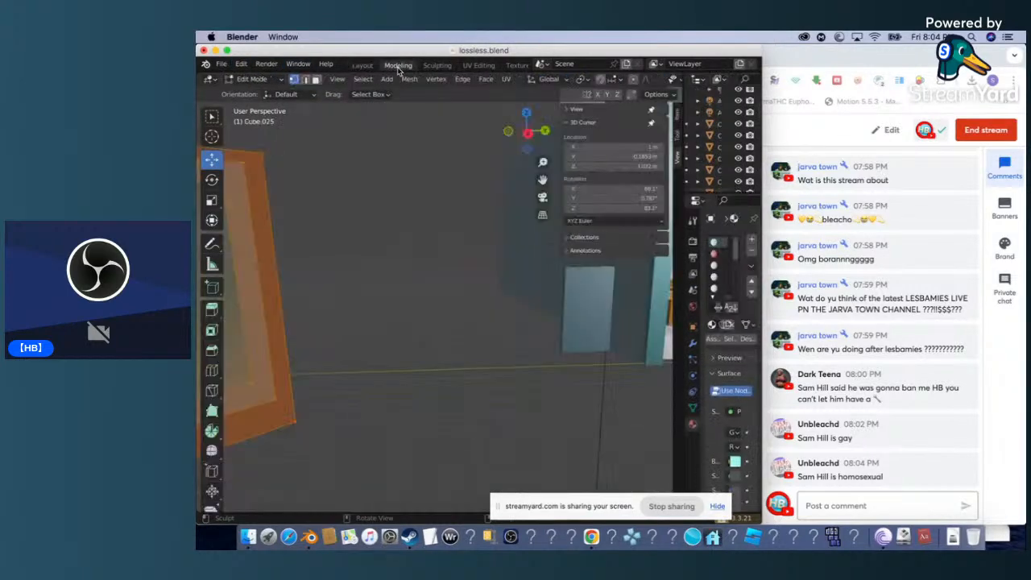
# Back in the Layout workspace, move the red-framed monitor farther along positive X and raise it along Z.
pyautogui.click(362, 65)
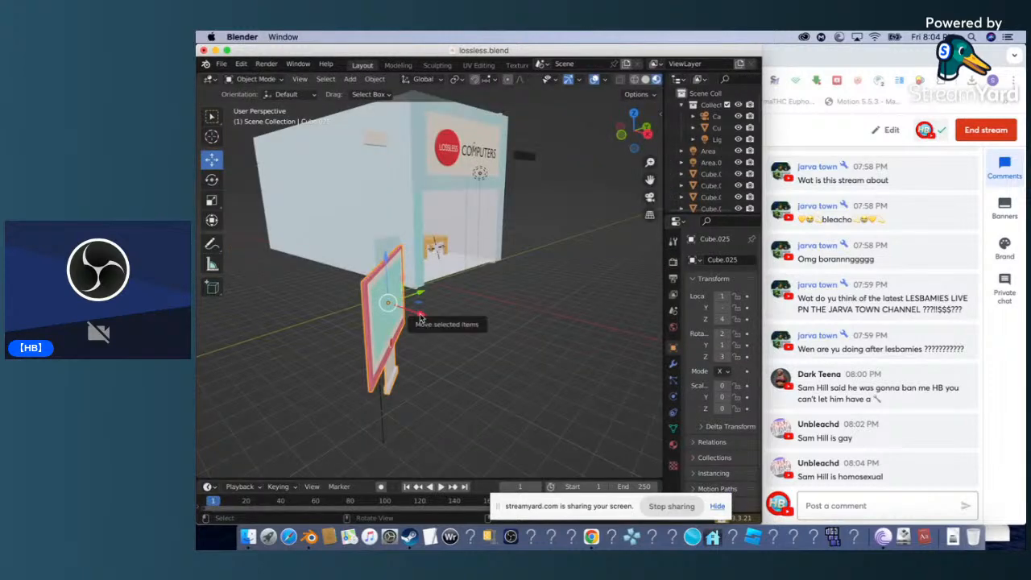
pyautogui.press('g')
pyautogui.click(449, 320)
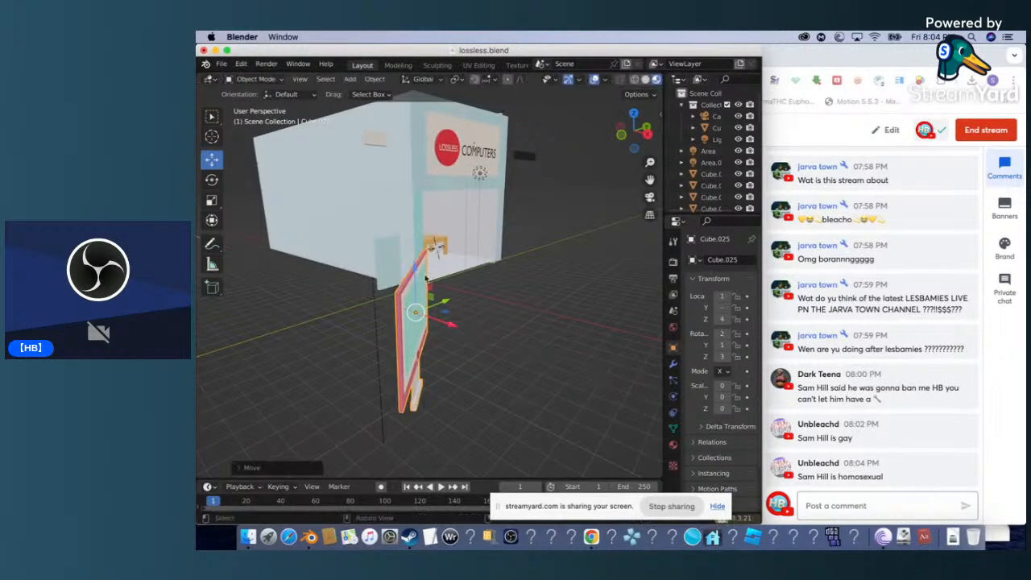
pyautogui.moveTo(411, 259); pyautogui.dragTo(393, 181)
# Rotate the red-framed monitor about the global Z axis until its screen faces the view, and tilt it slightly.
pyautogui.scroll(5, 394, 186)
pyautogui.scroll(-7, 394, 186)
pyautogui.scroll(4, 394, 185)
pyautogui.hscroll(-4, 394, 185)
pyautogui.scroll(-4, 394, 185)
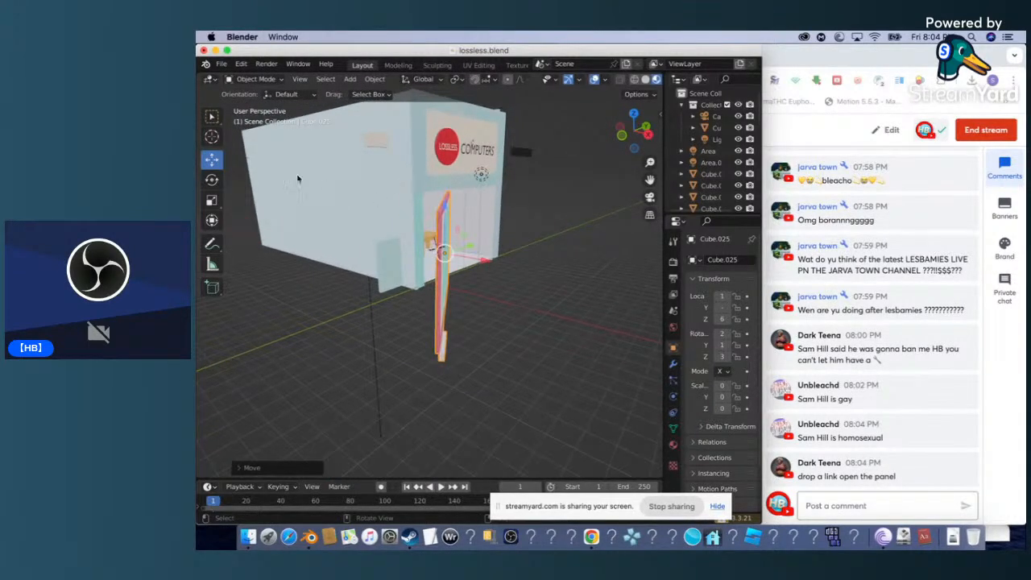
pyautogui.click(213, 222)
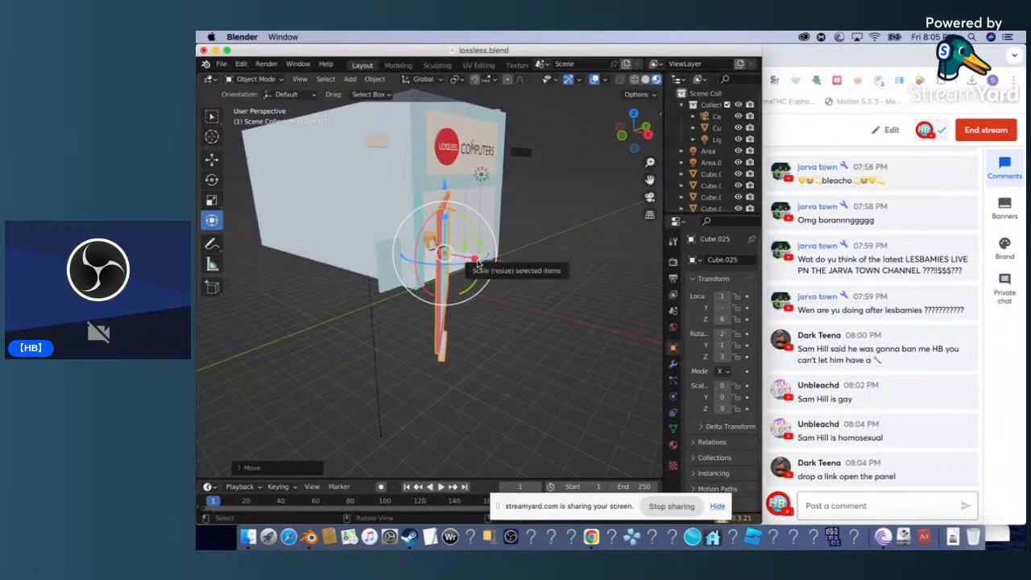
pyautogui.moveTo(479, 264)
pyautogui.mouseDown()
pyautogui.moveTo(462, 262)
pyautogui.moveTo(471, 264)
pyautogui.mouseUp()
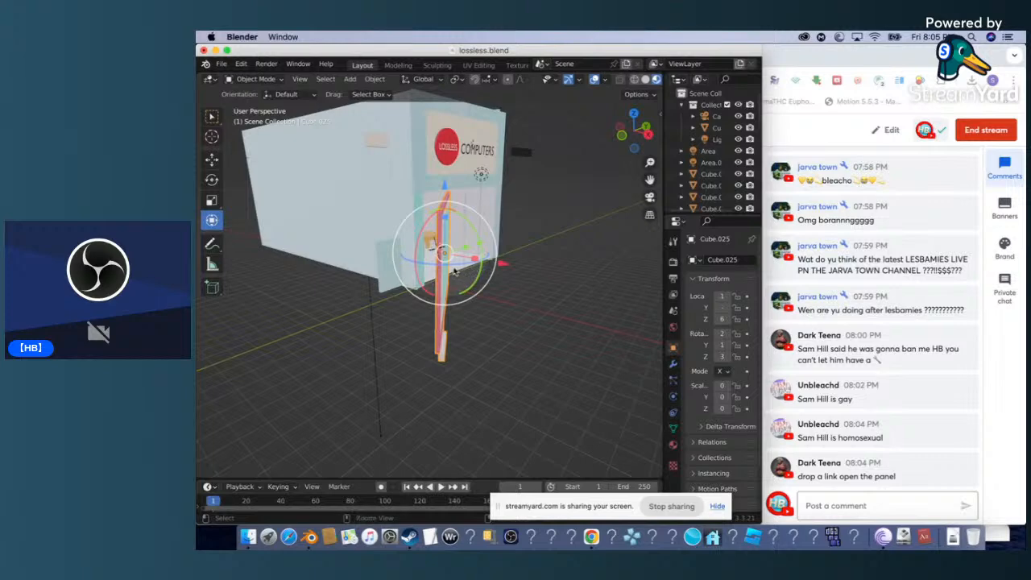
pyautogui.moveTo(456, 268); pyautogui.dragTo(420, 266)
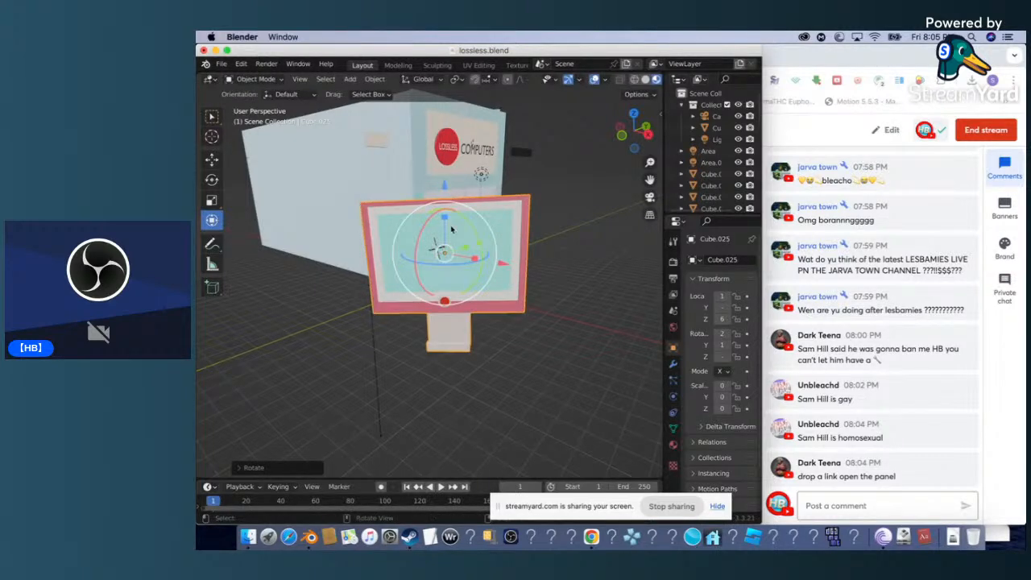
pyautogui.moveTo(452, 230); pyautogui.dragTo(425, 218)
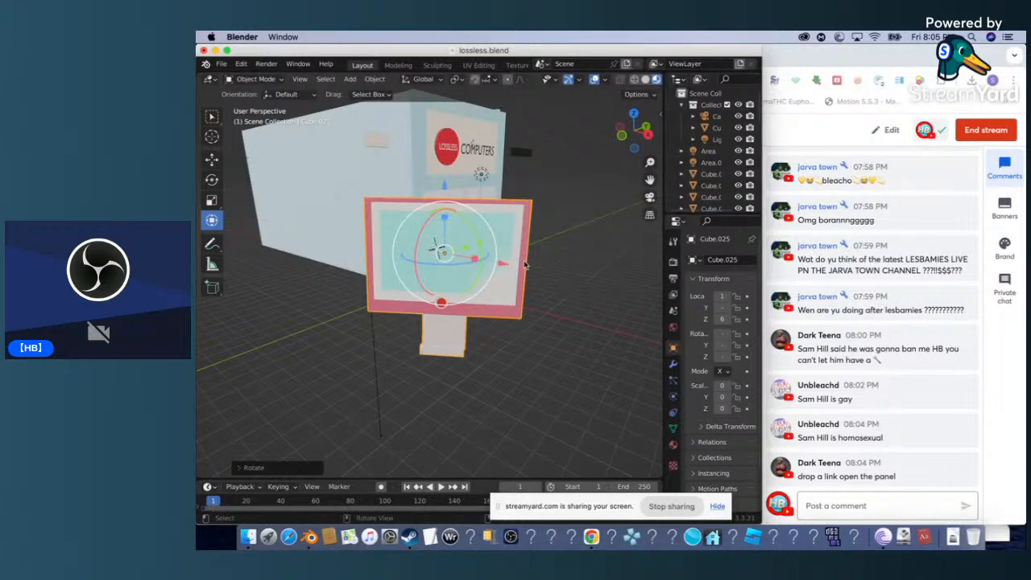
pyautogui.hscroll(10, 624, 276)
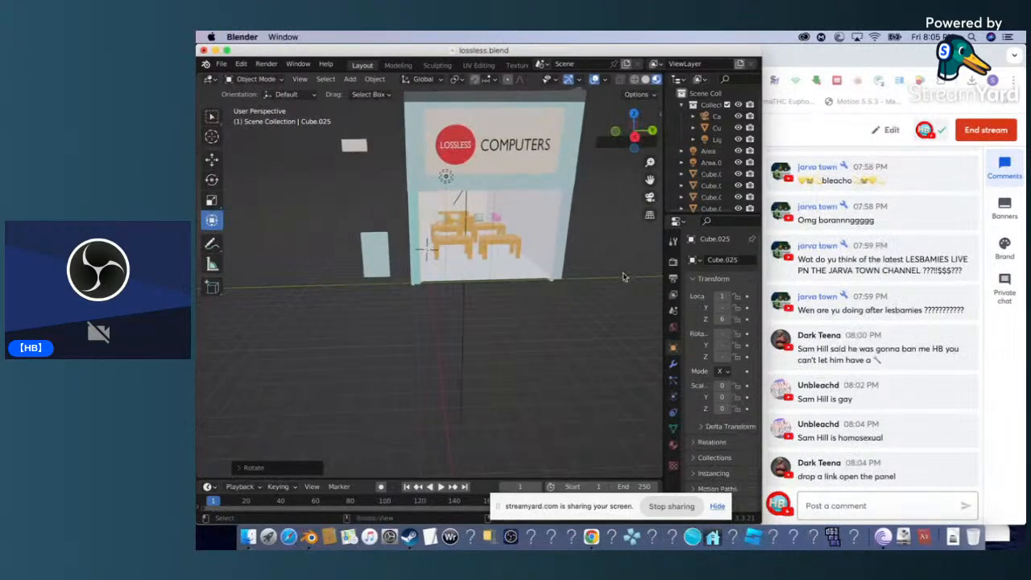
pyautogui.hscroll(5, 616, 276)
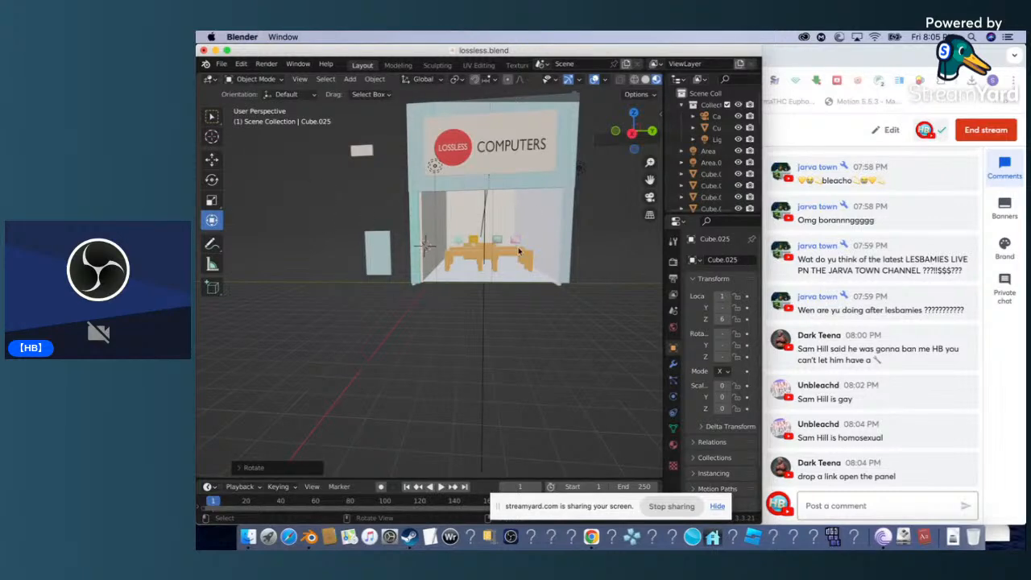
pyautogui.scroll(5, 543, 250)
pyautogui.scroll(-5, 542, 249)
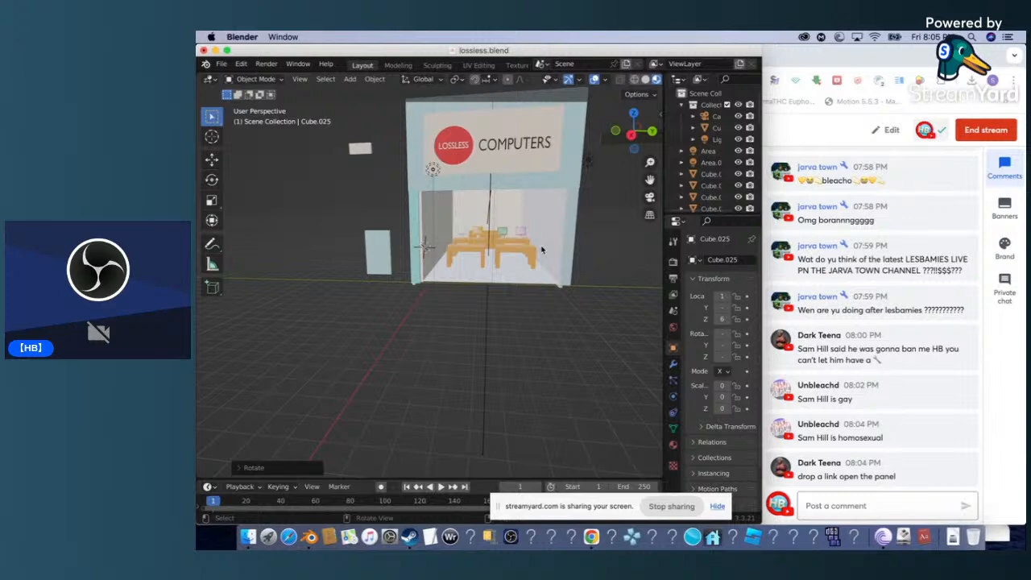
pyautogui.click(215, 159)
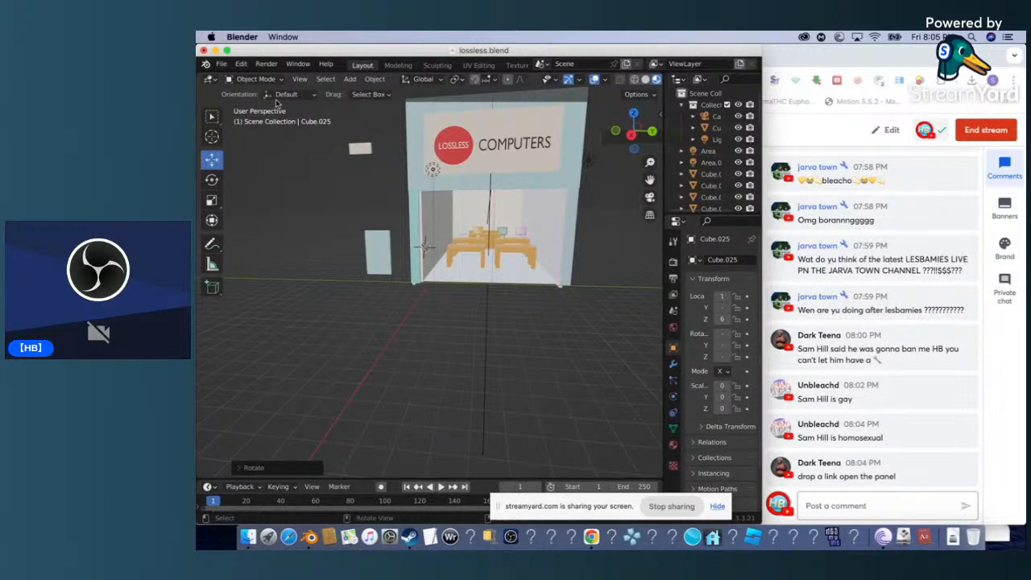
# Select the small white box floating beside the storefront sign, using the Select Box tool.
pyautogui.click(264, 80)
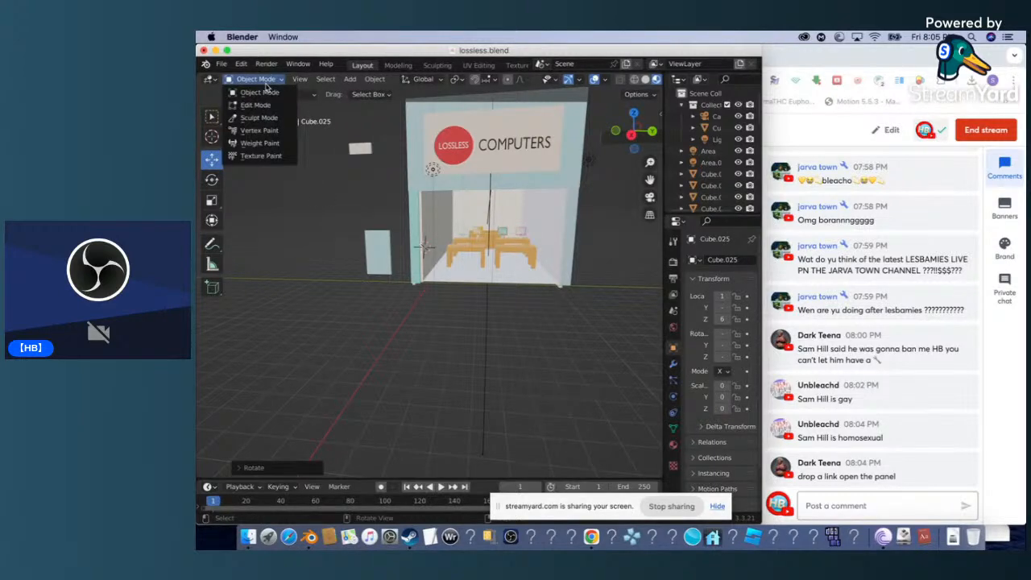
pyautogui.click(267, 84)
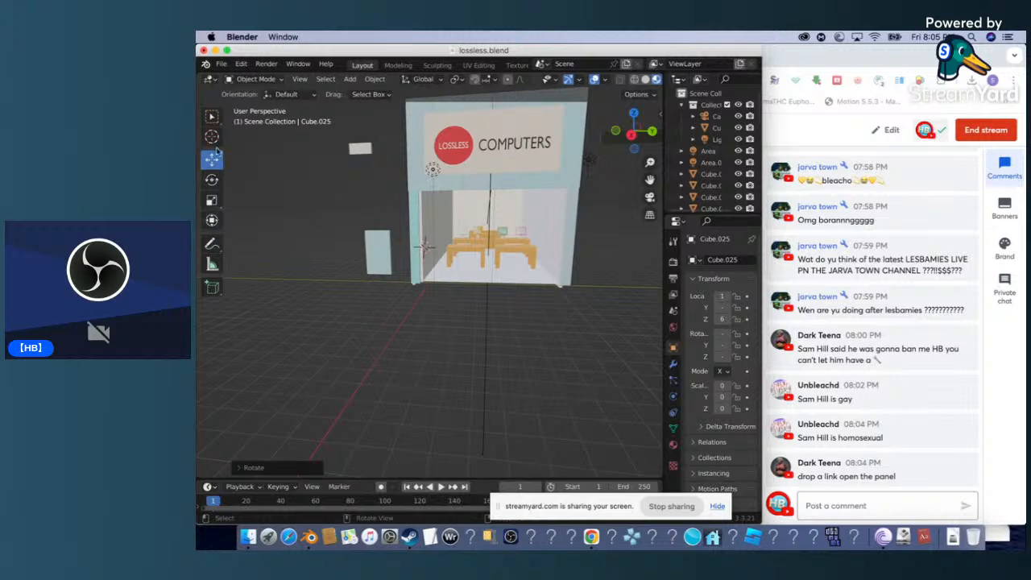
pyautogui.click(213, 115)
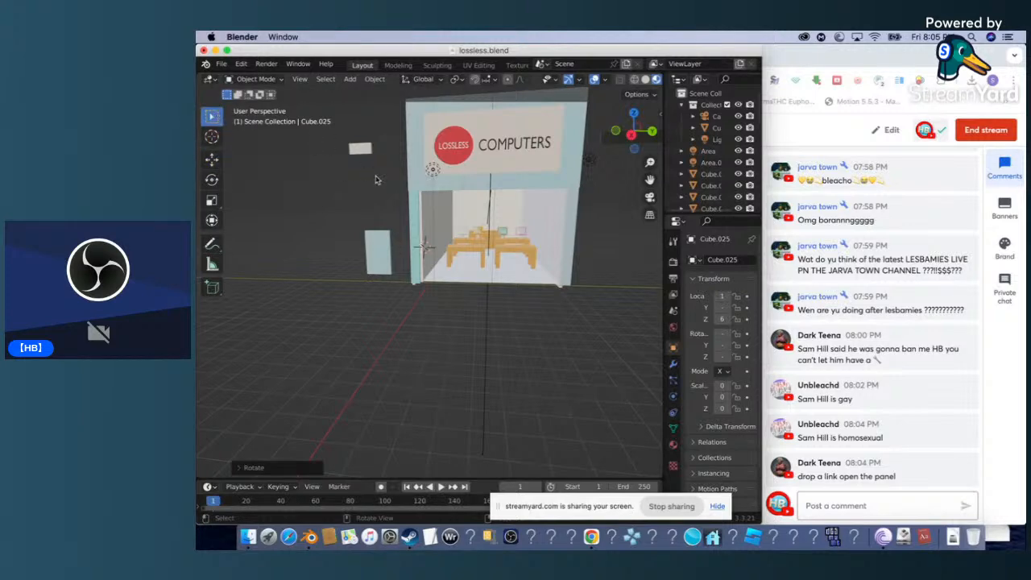
pyautogui.scroll(5, 448, 232)
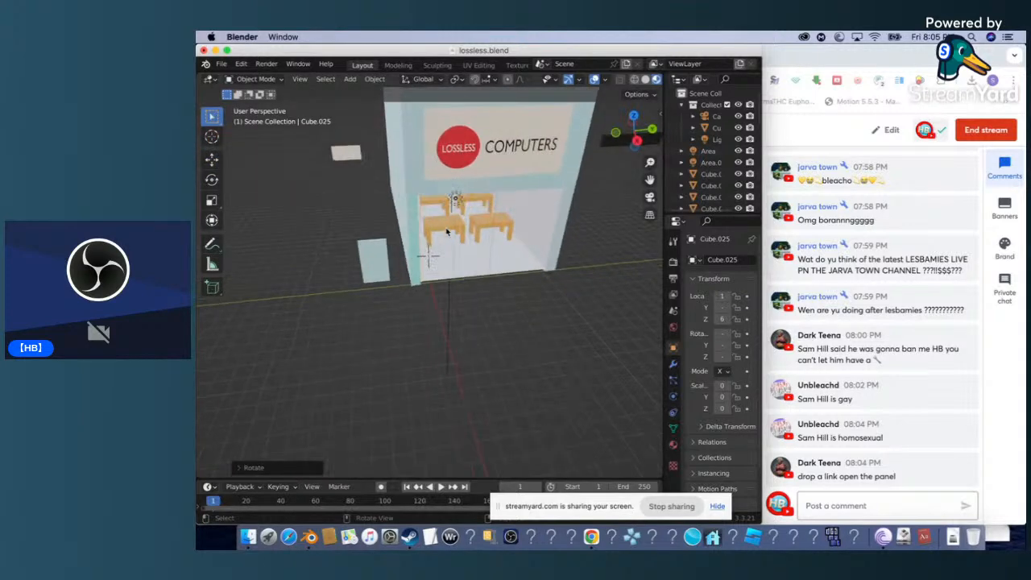
pyautogui.scroll(-5, 509, 216)
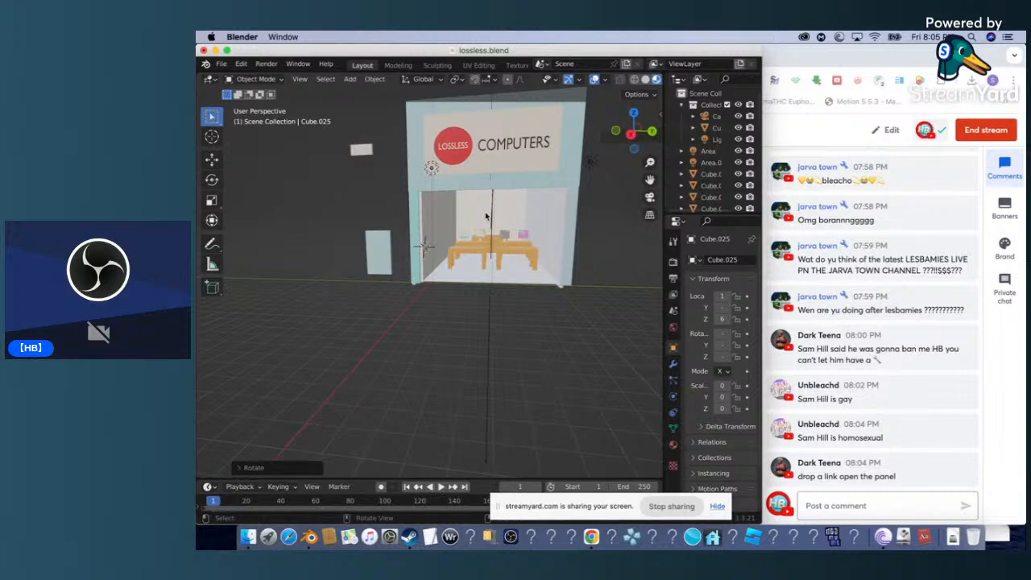
pyautogui.click(362, 151)
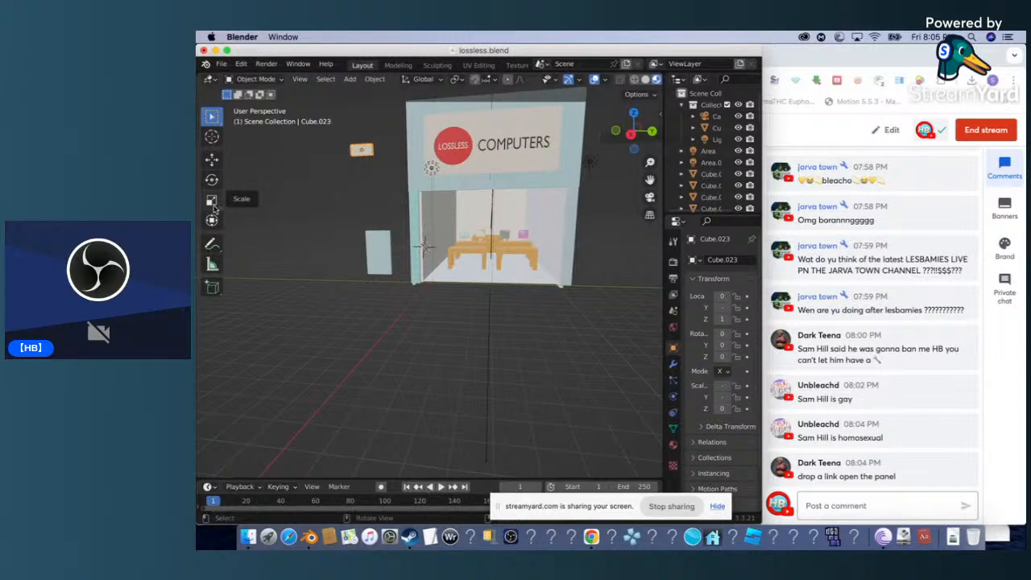
pyautogui.press('shift')
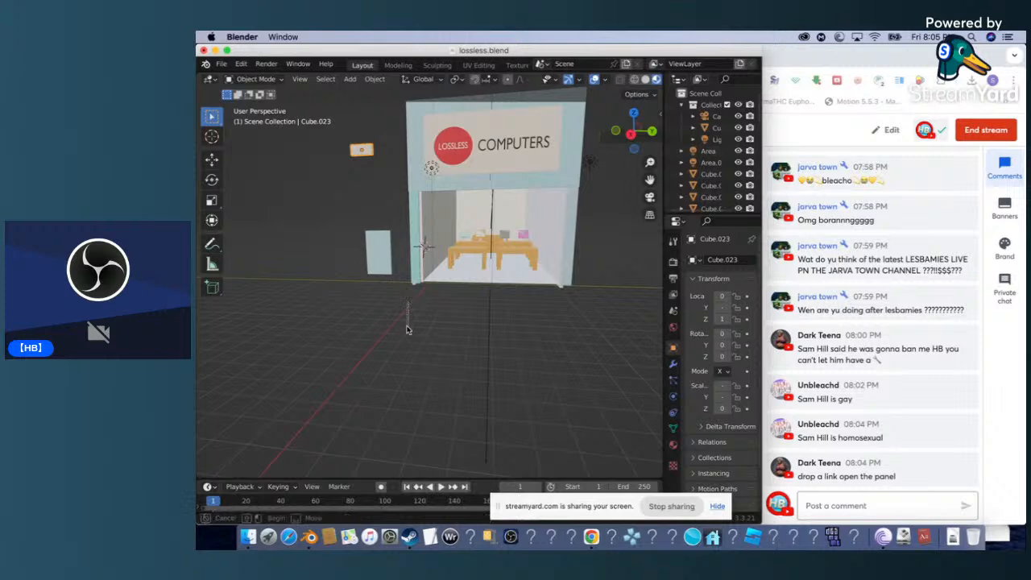
pyautogui.moveTo(650, 180); pyautogui.dragTo(560, 304)
pyautogui.press('w')
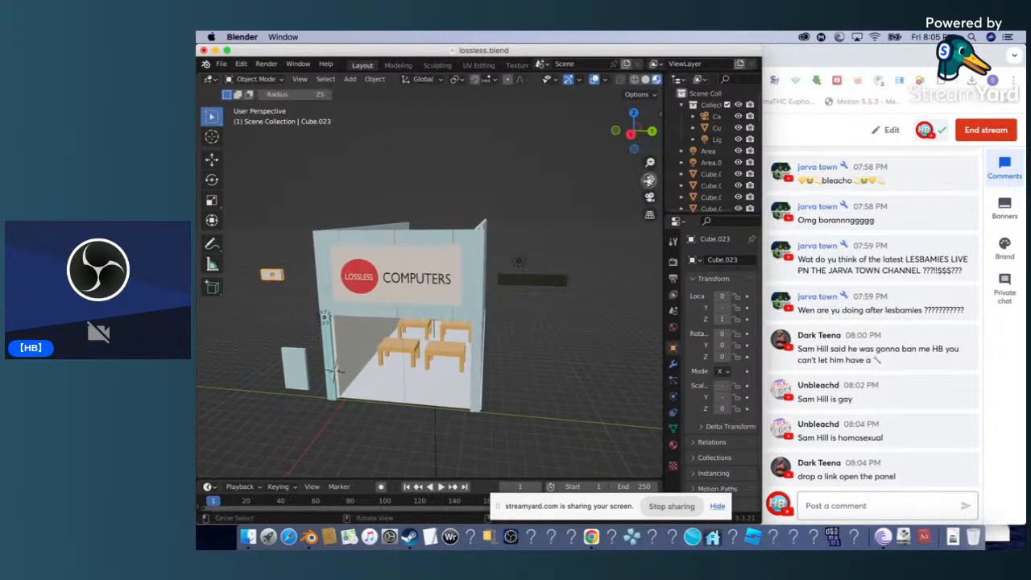
pyautogui.press('w')
pyautogui.press('w')
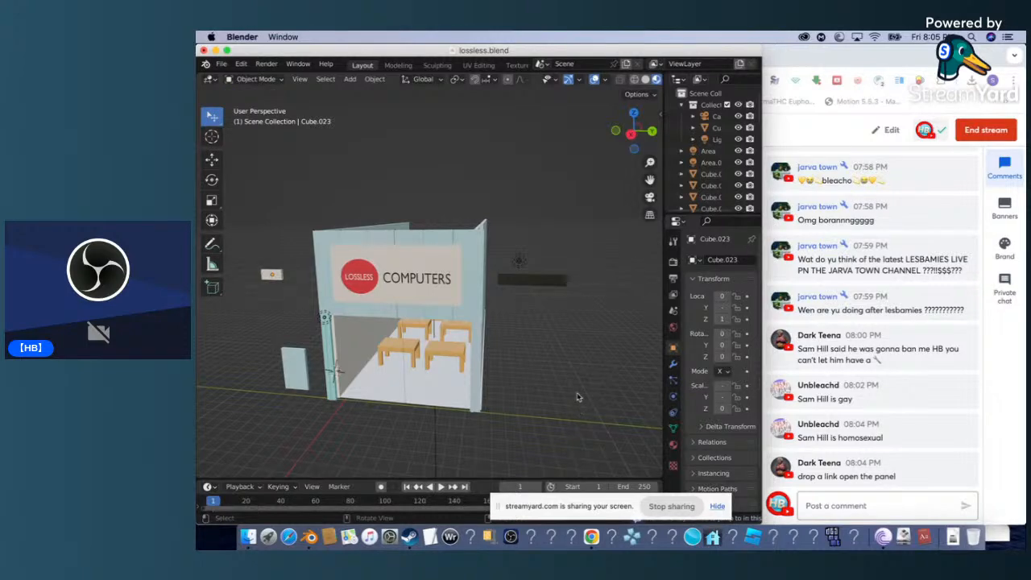
pyautogui.moveTo(650, 179); pyautogui.dragTo(686, 113)
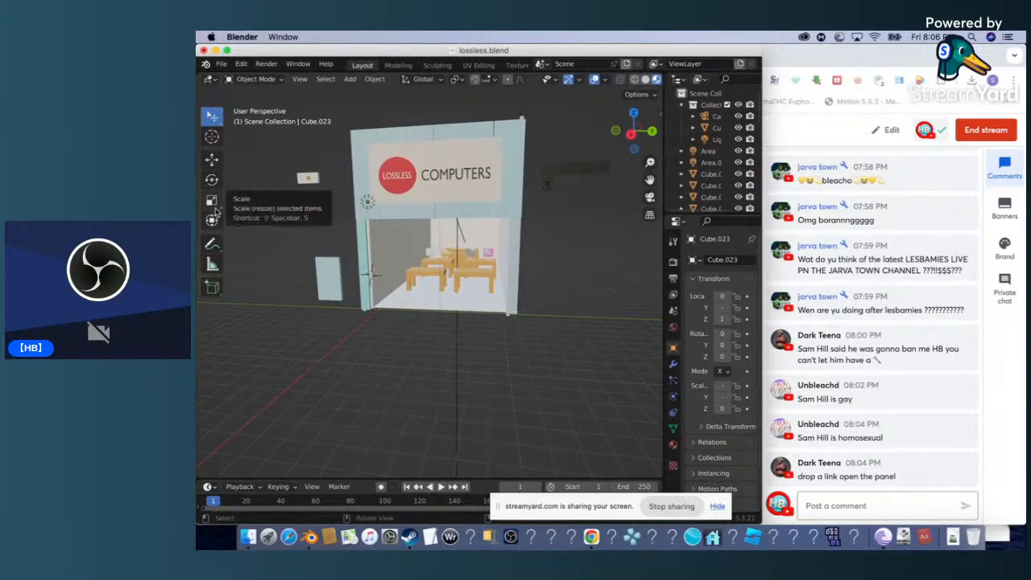
pyautogui.click(277, 80)
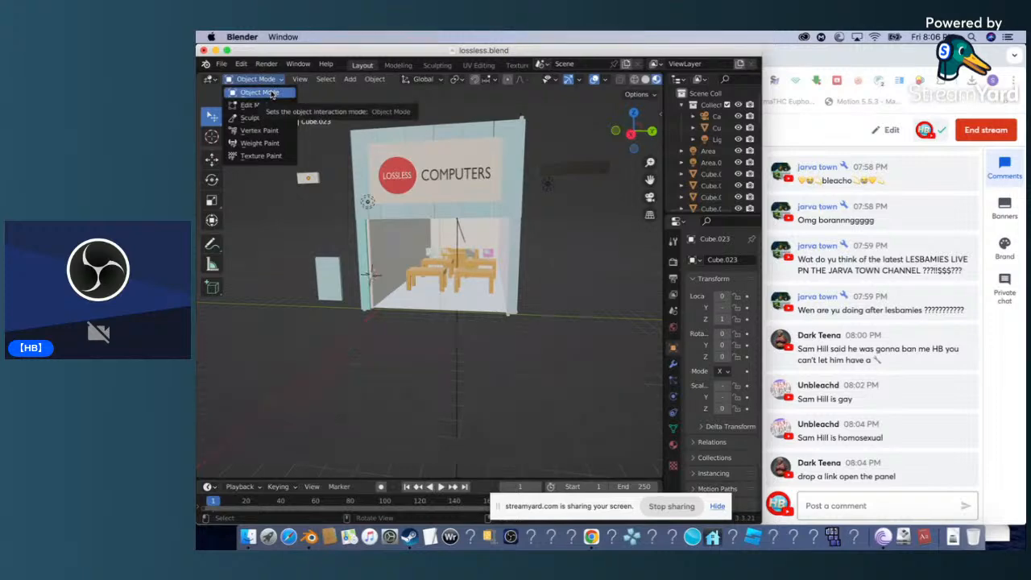
pyautogui.click(258, 92)
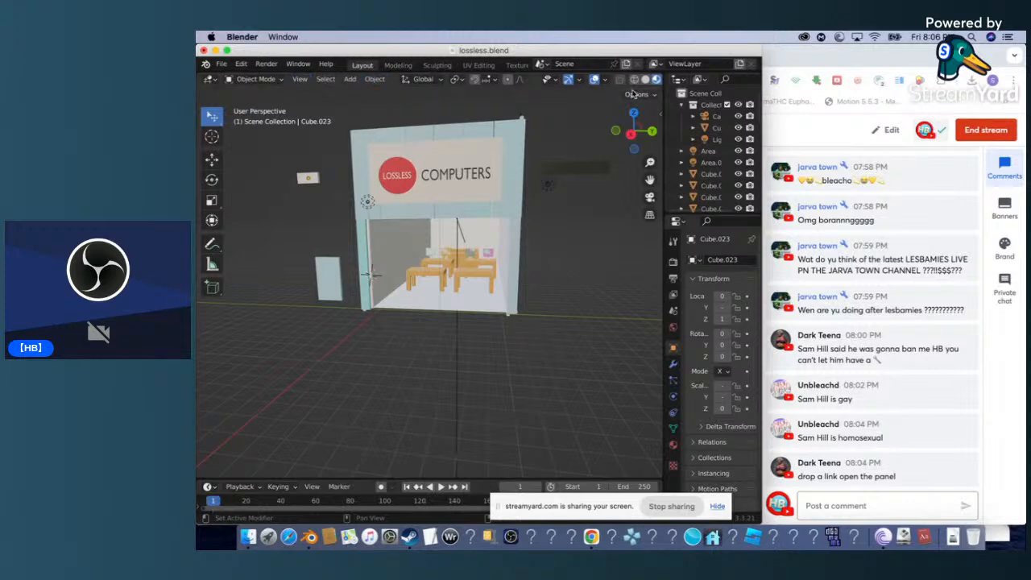
pyautogui.moveTo(656, 139); pyautogui.dragTo(462, 97)
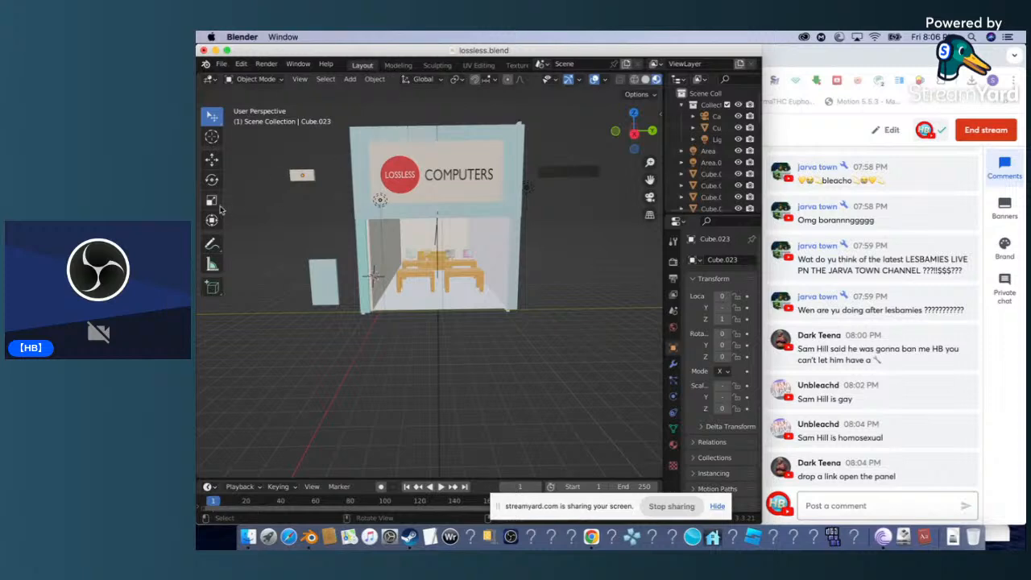
# Enter Edit Mode on the small white box beside the storefront.
pyautogui.click(258, 79)
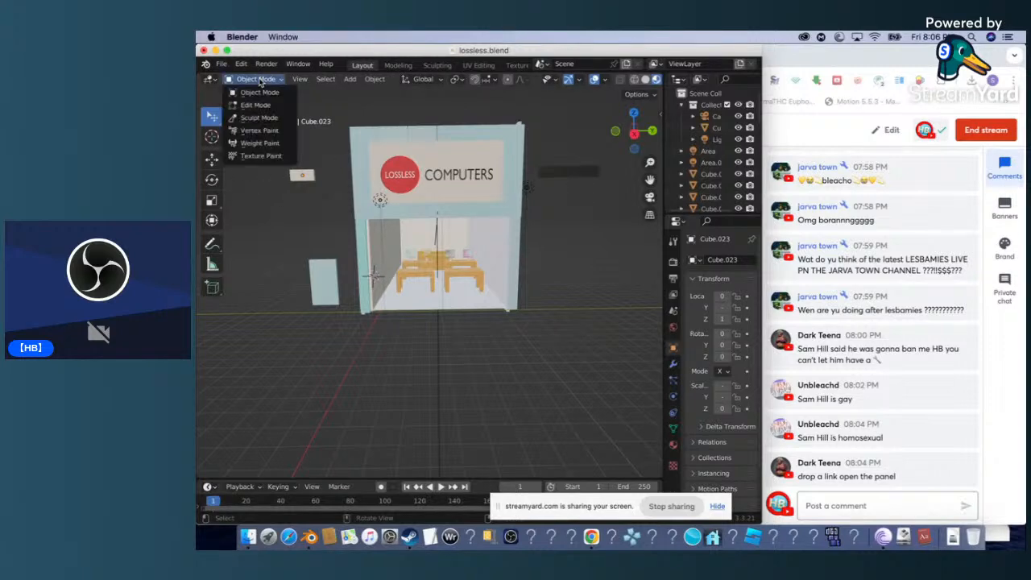
pyautogui.click(272, 104)
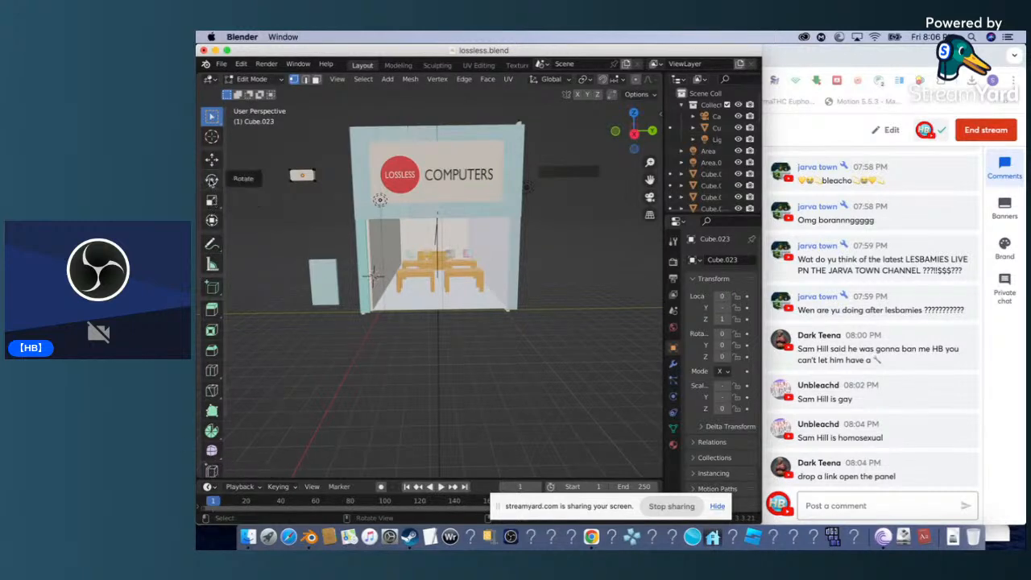
pyautogui.scroll(5, 390, 253)
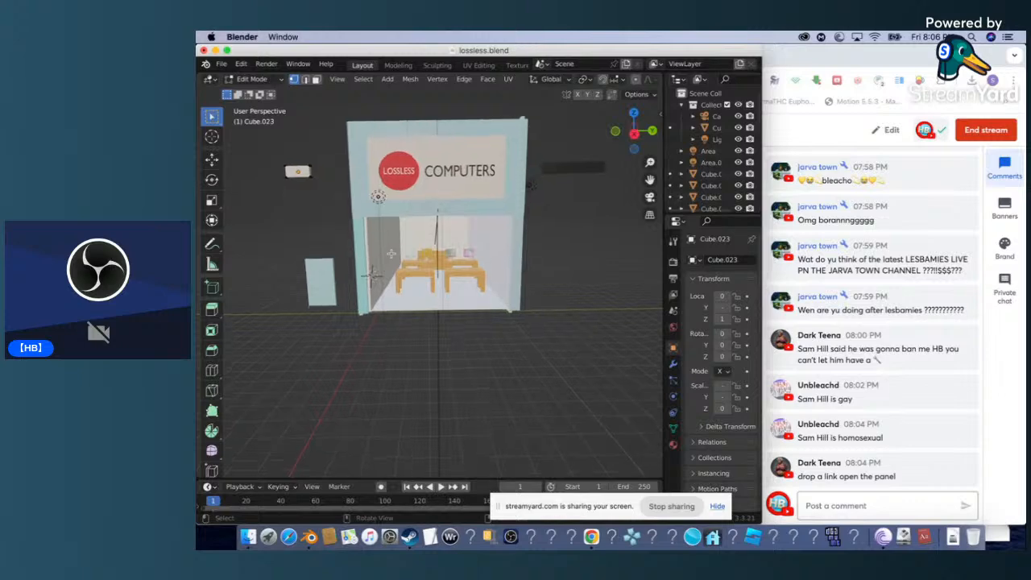
pyautogui.scroll(4, 390, 253)
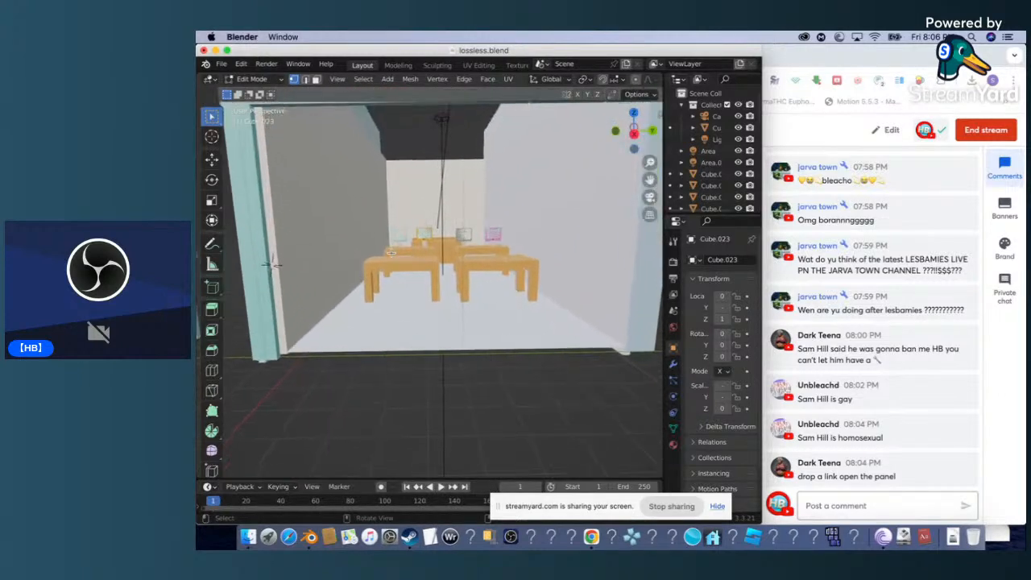
pyautogui.scroll(4, 433, 197)
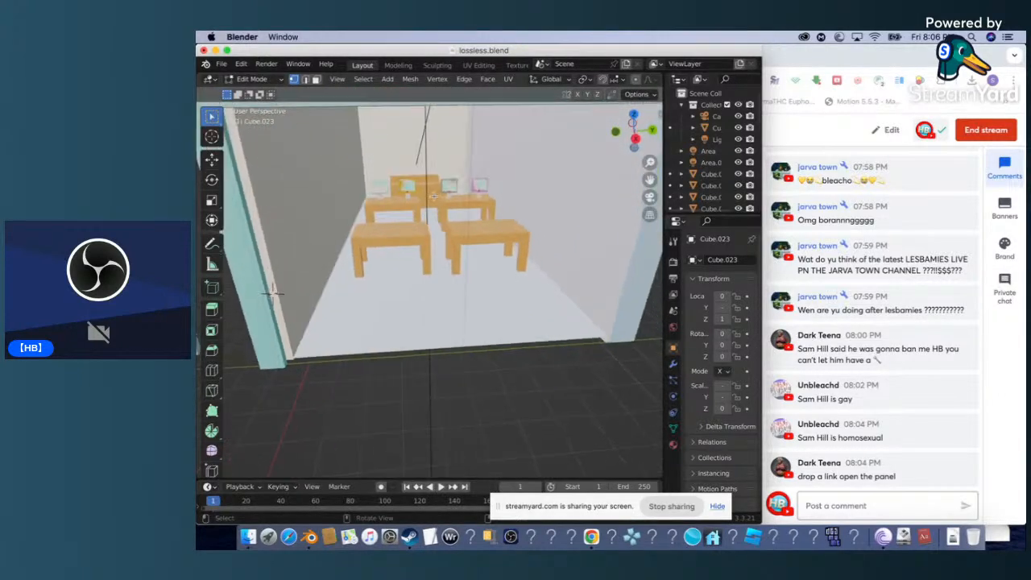
pyautogui.scroll(-6, 434, 196)
pyautogui.scroll(3, 433, 197)
pyautogui.scroll(1, 434, 197)
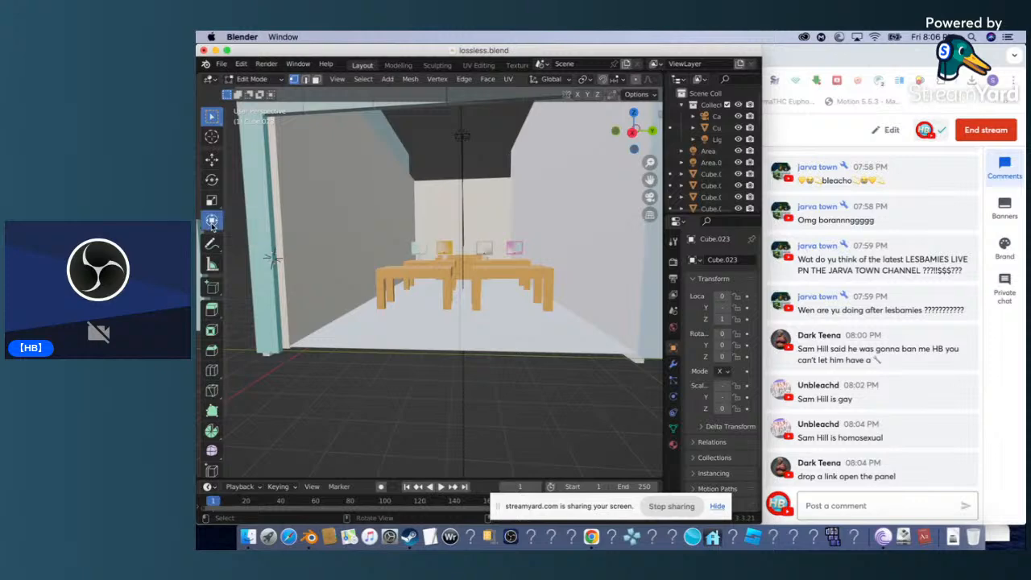
# Activate the Transform tool and add a cube to the mesh being edited.
pyautogui.click(211, 222)
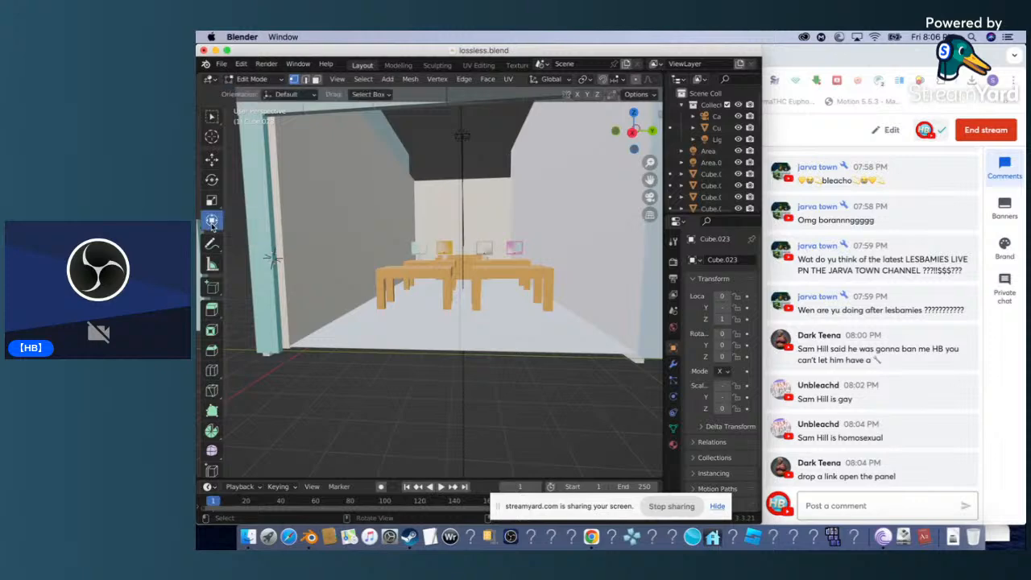
pyautogui.click(213, 80)
pyautogui.click(224, 81)
pyautogui.click(389, 79)
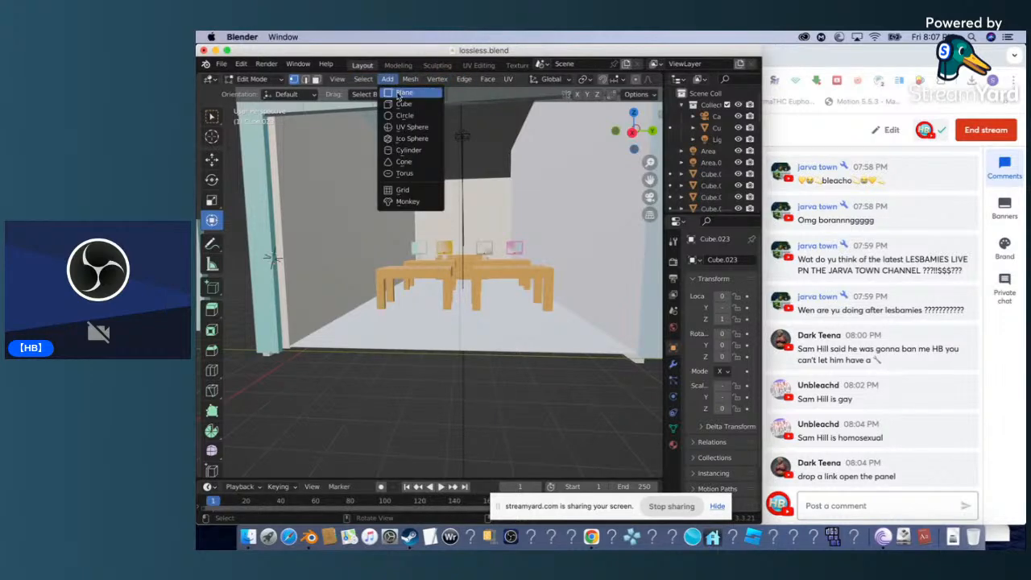
pyautogui.click(402, 104)
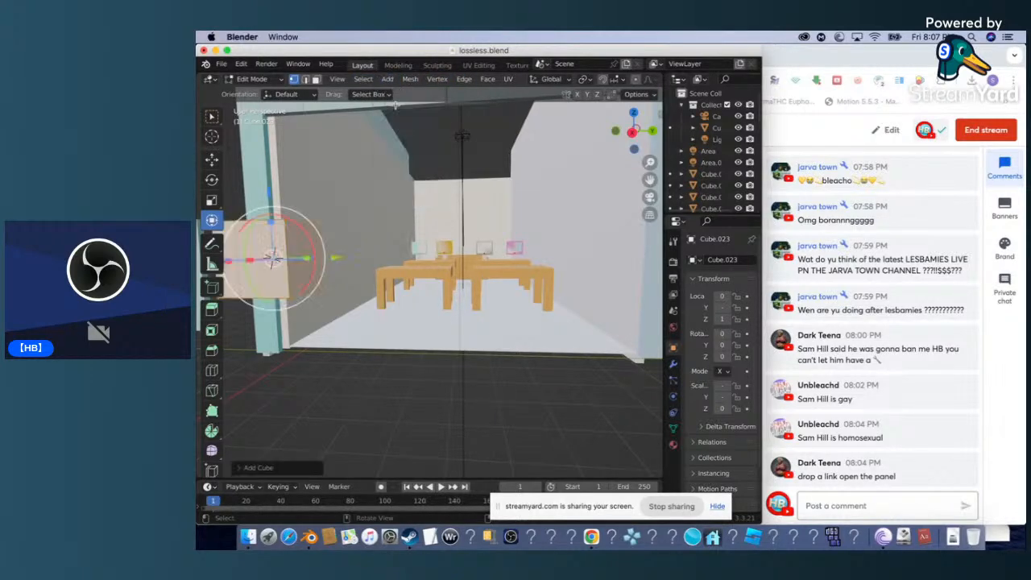
# Move the new cube along Y toward the doorway and along X out in front of the storefront.
pyautogui.scroll(-2, 516, 194)
pyautogui.scroll(-3, 517, 194)
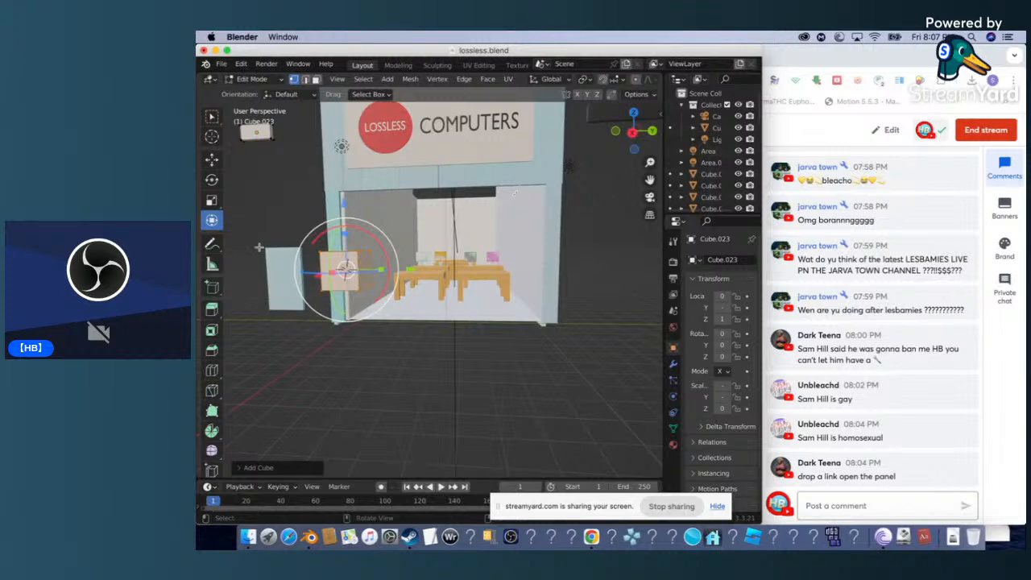
pyautogui.moveTo(345, 270); pyautogui.dragTo(487, 270)
pyautogui.moveTo(551, 269); pyautogui.dragTo(440, 241)
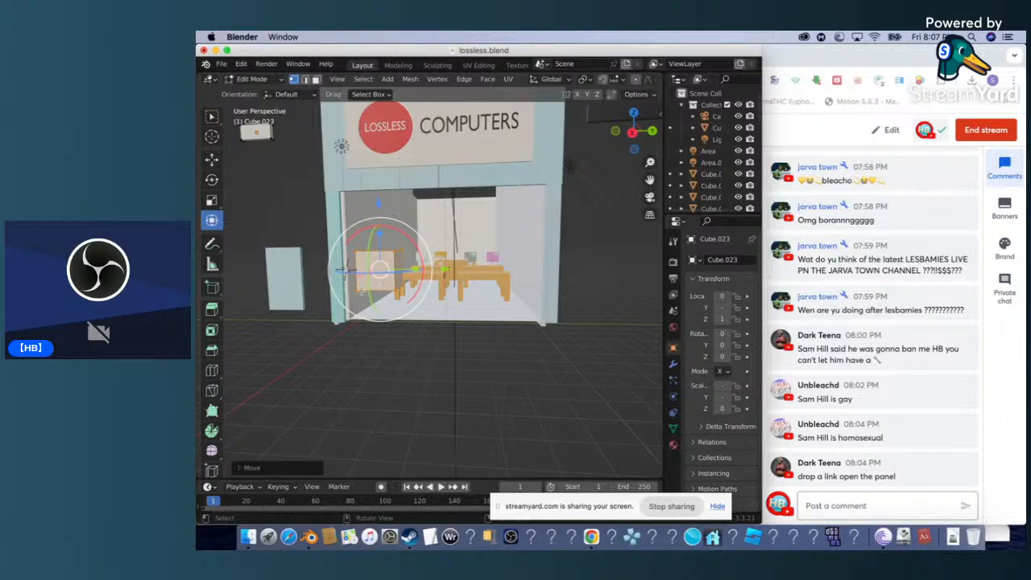
pyautogui.moveTo(359, 287); pyautogui.dragTo(342, 271, button='middle')
pyautogui.moveTo(341, 271); pyautogui.dragTo(220, 284)
pyautogui.moveTo(351, 266); pyautogui.dragTo(534, 311)
pyautogui.moveTo(494, 227); pyautogui.dragTo(494, 176)
pyautogui.hscroll(10, 553, 246)
pyautogui.hscroll(-10, 553, 246)
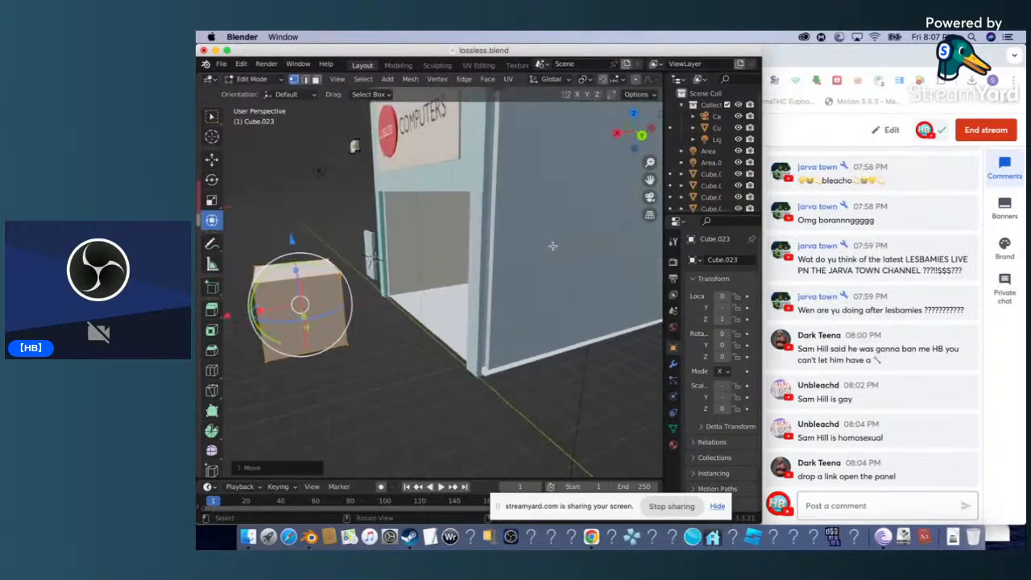
# Scale the new cube down along X into a thin upright panel.
pyautogui.moveTo(274, 284); pyautogui.dragTo(310, 277)
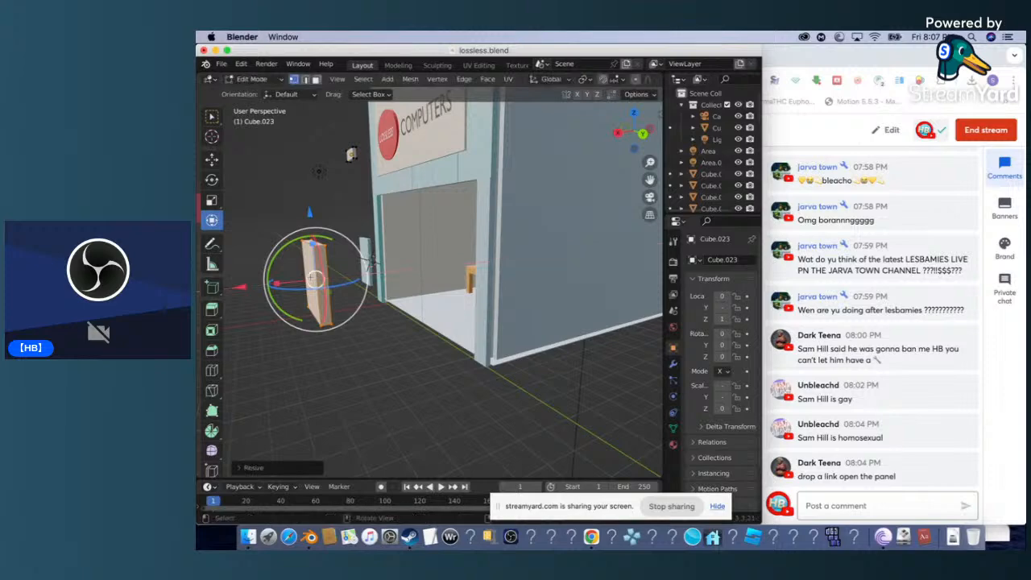
pyautogui.hscroll(-10, 310, 278)
pyautogui.rightClick(310, 277)
pyautogui.click(406, 243)
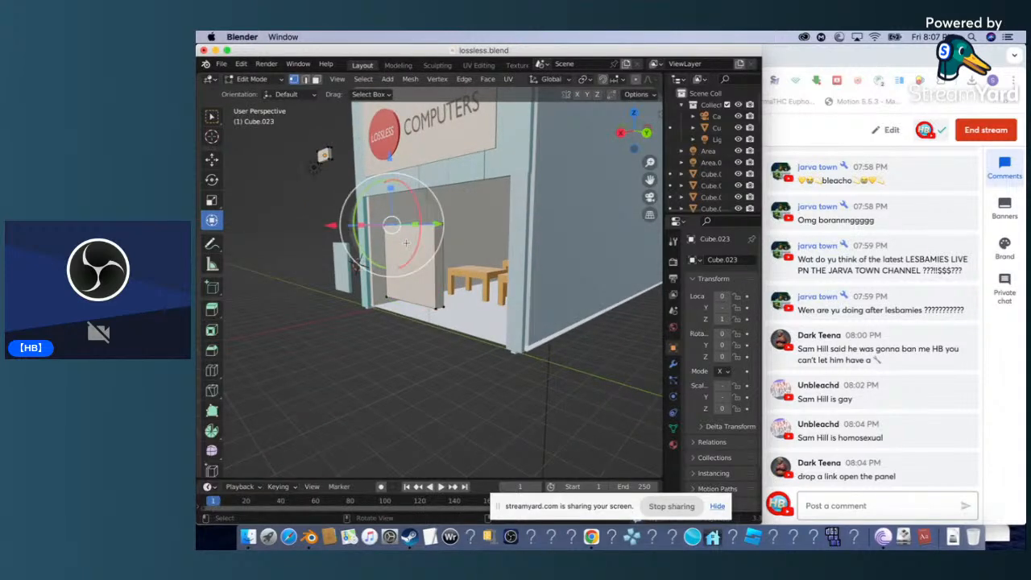
pyautogui.rightClick(406, 242)
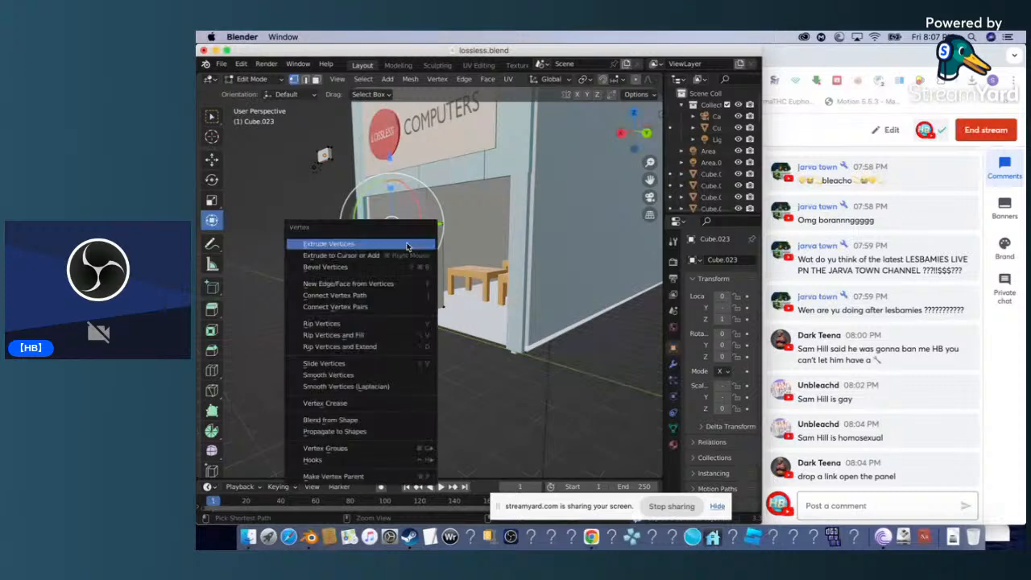
pyautogui.press('Escape')
pyautogui.click(406, 283)
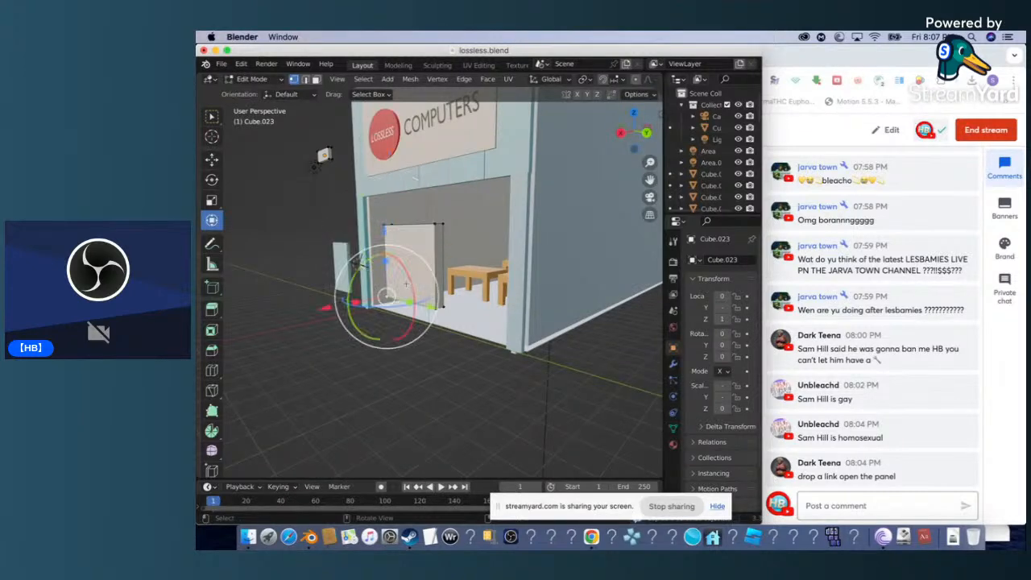
pyautogui.rightClick(406, 284)
pyautogui.press('Escape')
pyautogui.click(409, 245)
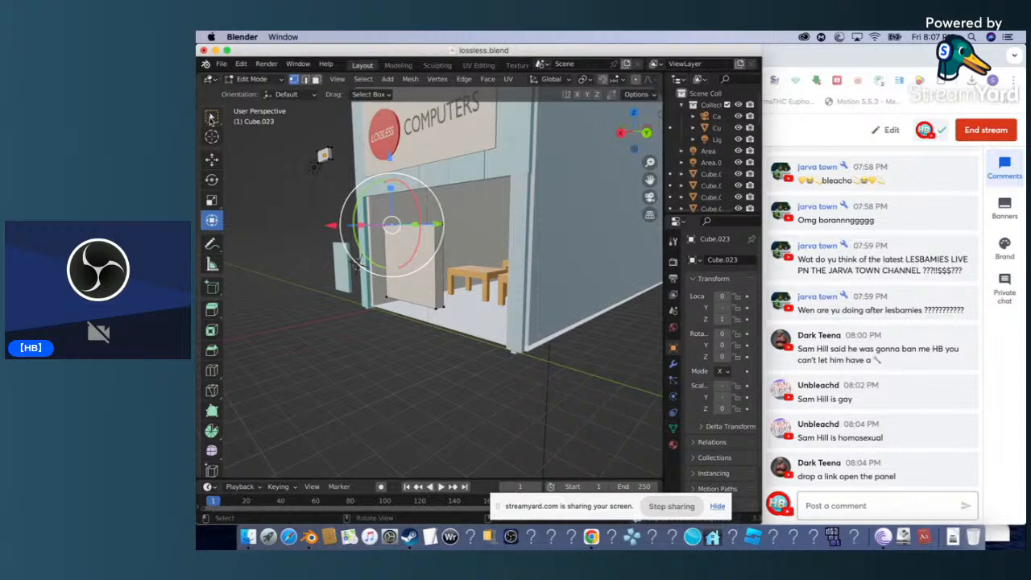
# Return to Object Mode and move the object with the thin white panel freely out in front of the shop entrance.
pyautogui.press('w')
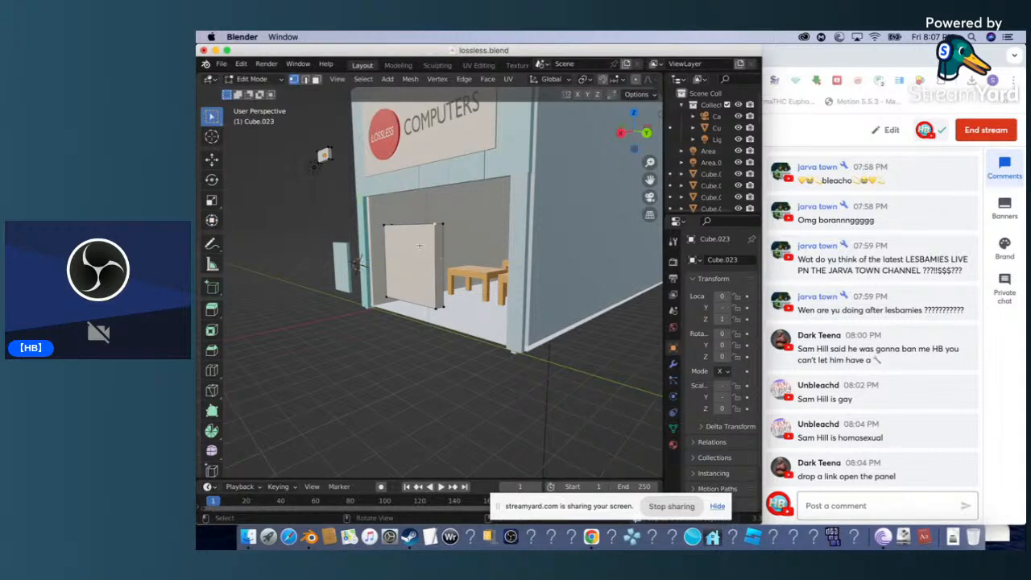
pyautogui.click(251, 79)
pyautogui.click(258, 91)
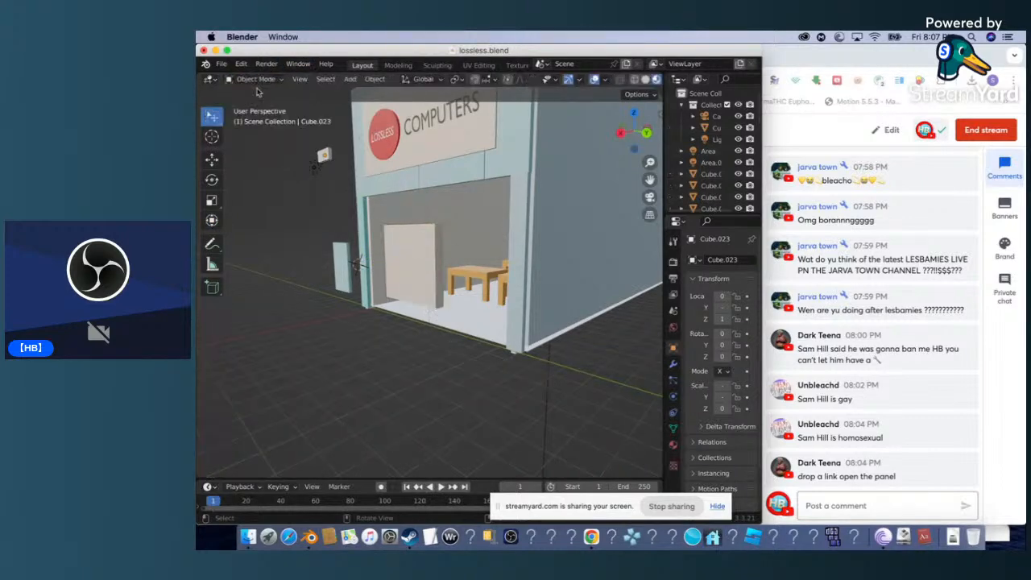
pyautogui.click(424, 273)
pyautogui.press('g')
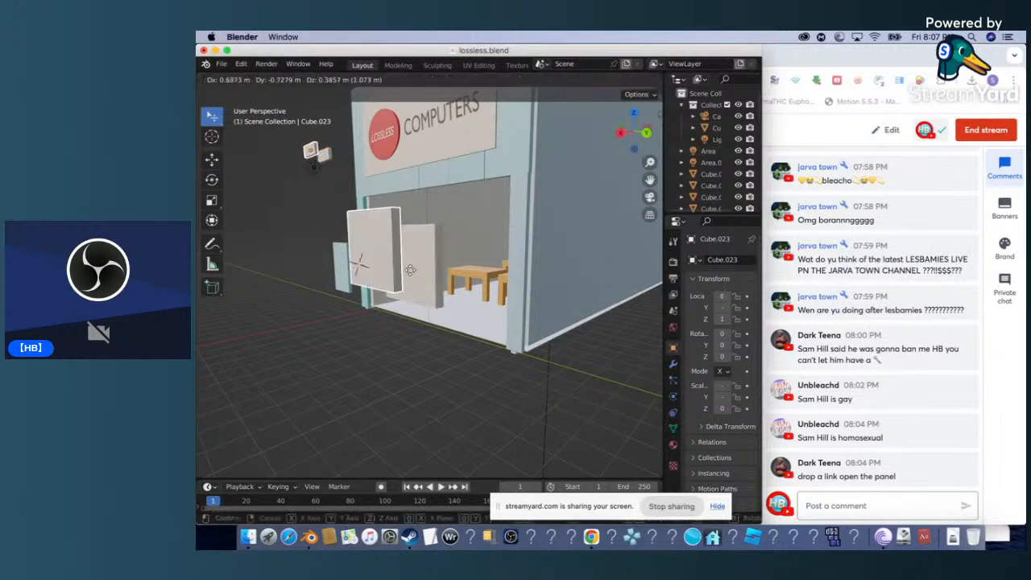
pyautogui.click(409, 290)
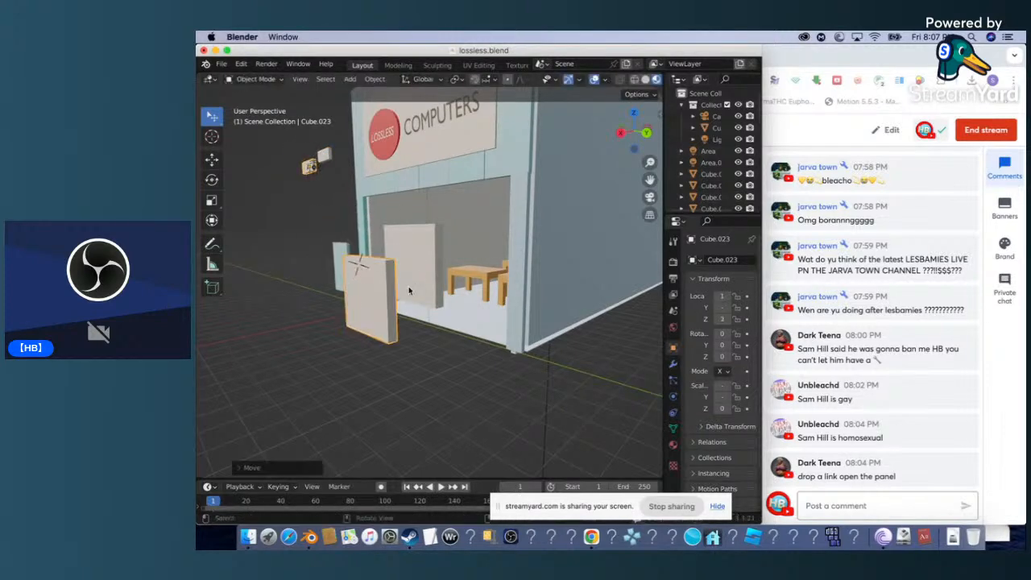
# Rotate the thin white panel in front of the shop so that it lies almost flat.
pyautogui.click(212, 180)
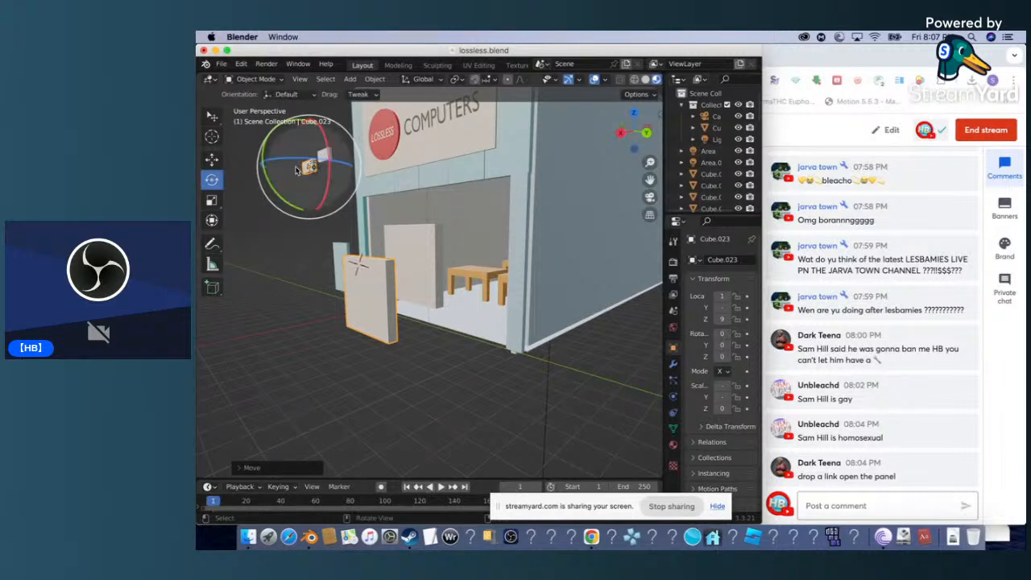
pyautogui.moveTo(270, 145); pyautogui.dragTo(298, 143)
pyautogui.scroll(-5, 351, 233)
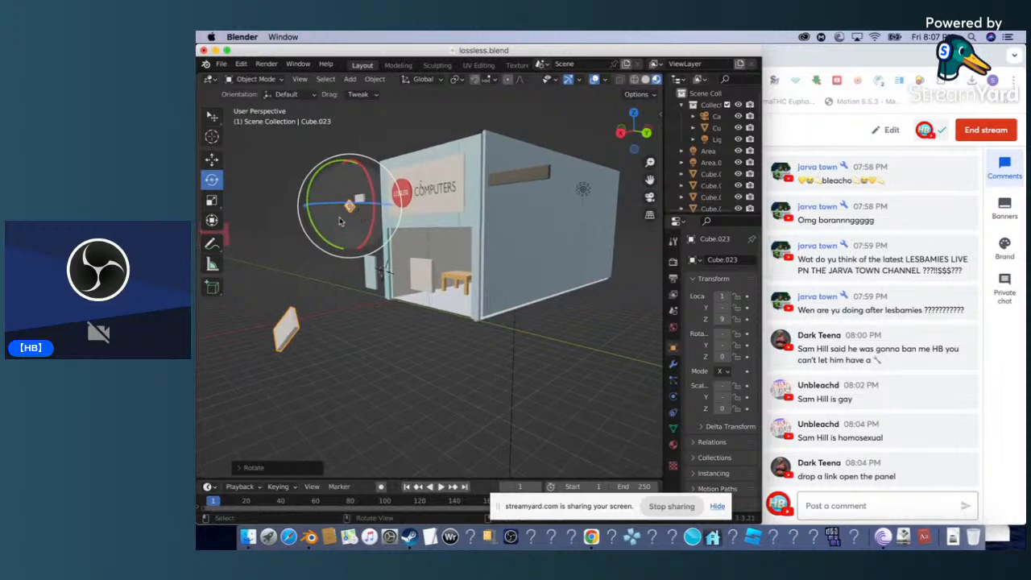
pyautogui.moveTo(313, 186); pyautogui.dragTo(342, 165)
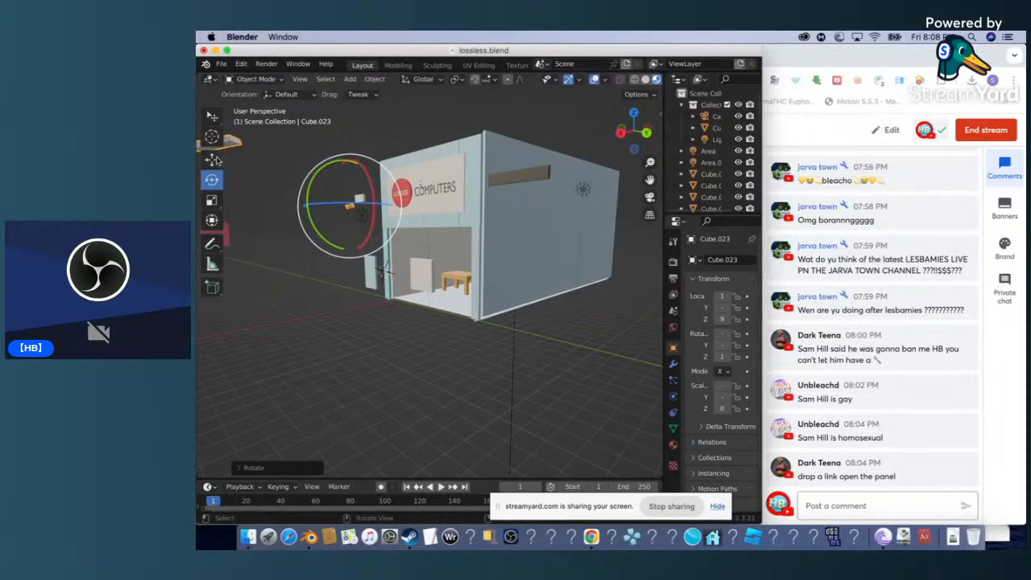
# Move the tilted white panel freely back into place in front of the shop entrance.
pyautogui.click(212, 158)
pyautogui.press('g')
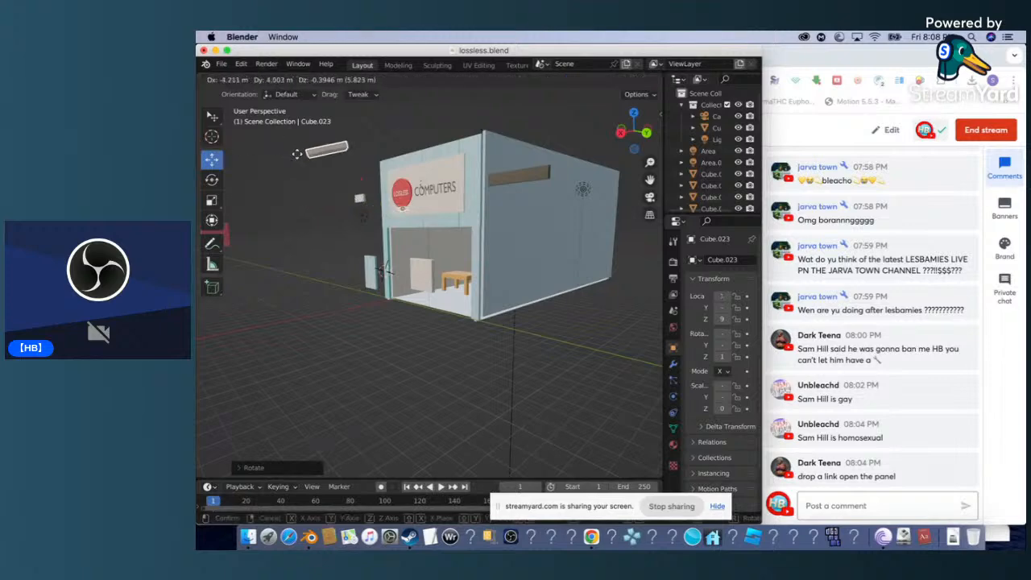
pyautogui.click(320, 219)
pyautogui.scroll(5, 326, 186)
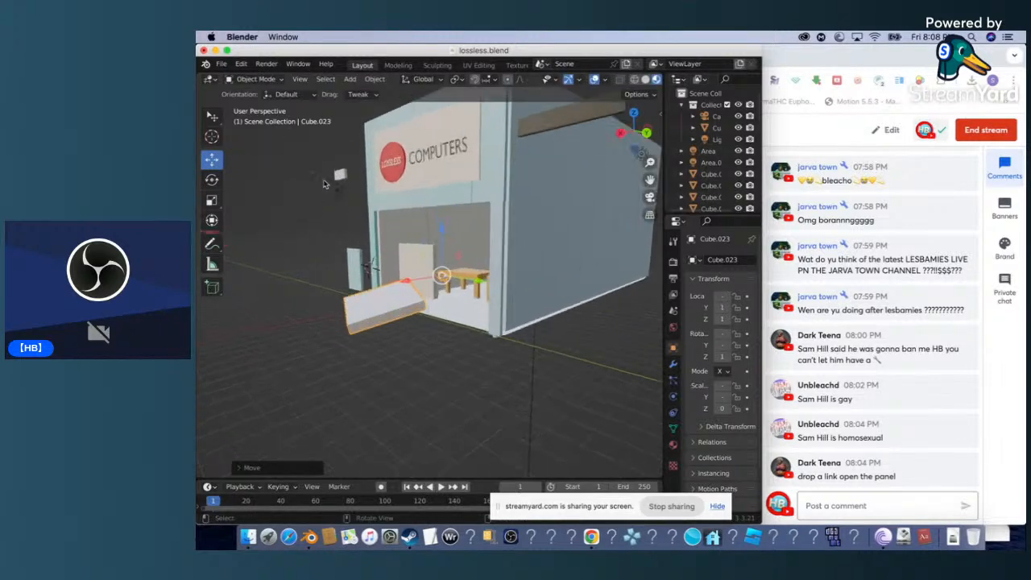
pyautogui.scroll(-5, 339, 201)
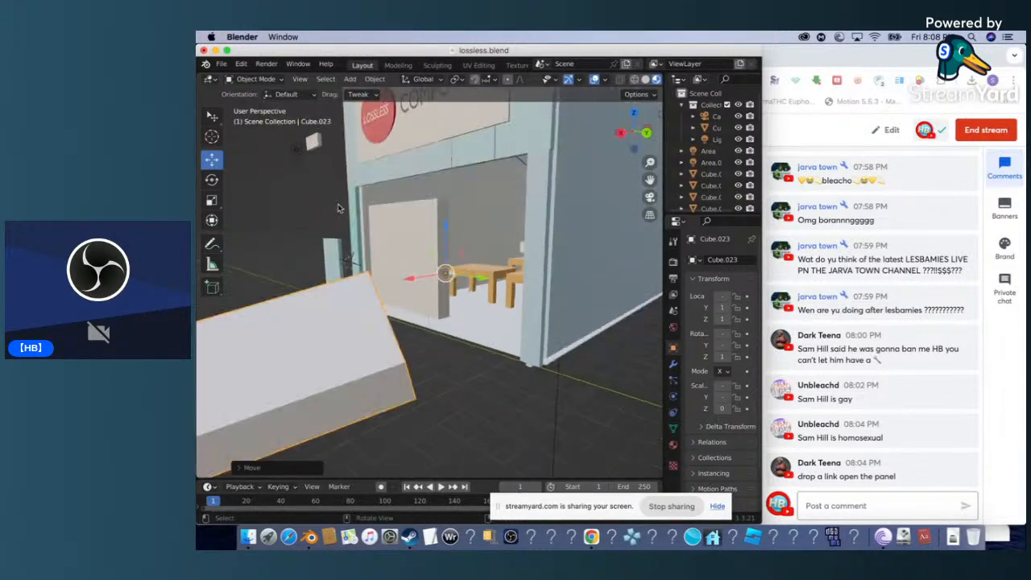
pyautogui.press('g')
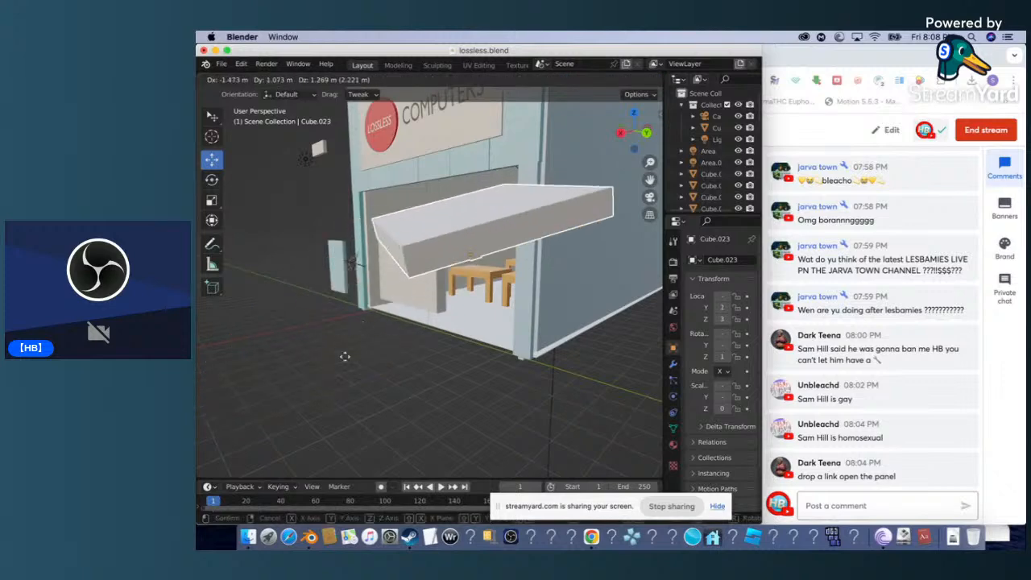
pyautogui.click(347, 343)
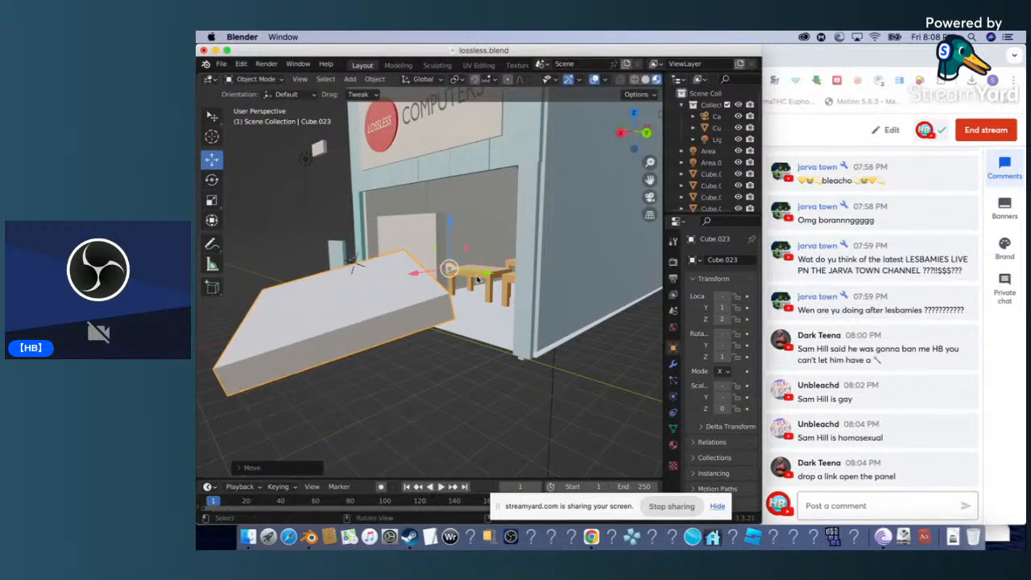
# Move the tilted white panel along X and then along Y toward the shop doorway.
pyautogui.press('g')
pyautogui.press('x')
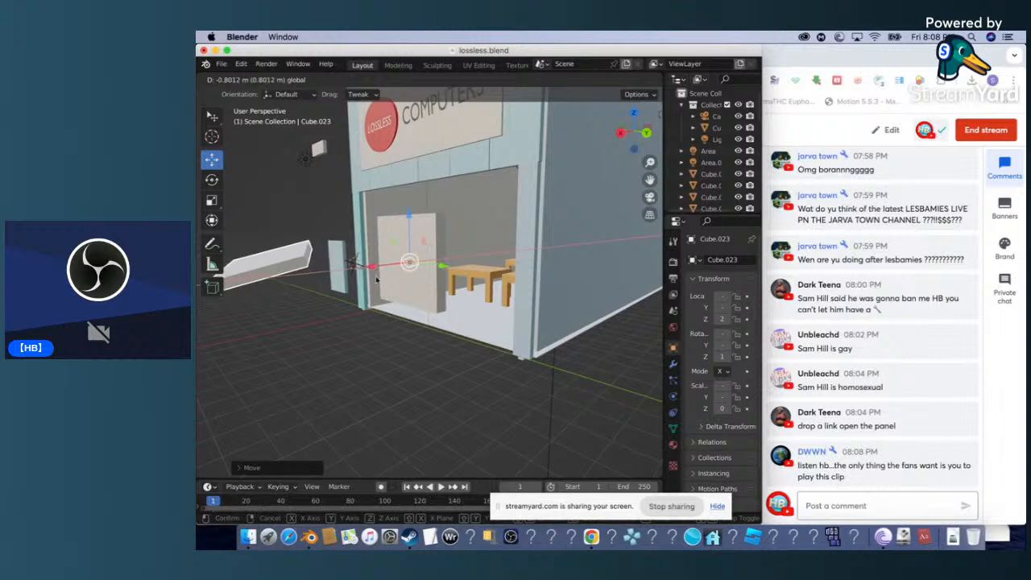
pyautogui.click(447, 274)
pyautogui.moveTo(441, 270); pyautogui.dragTo(473, 288)
pyautogui.hscroll(-10, 393, 322)
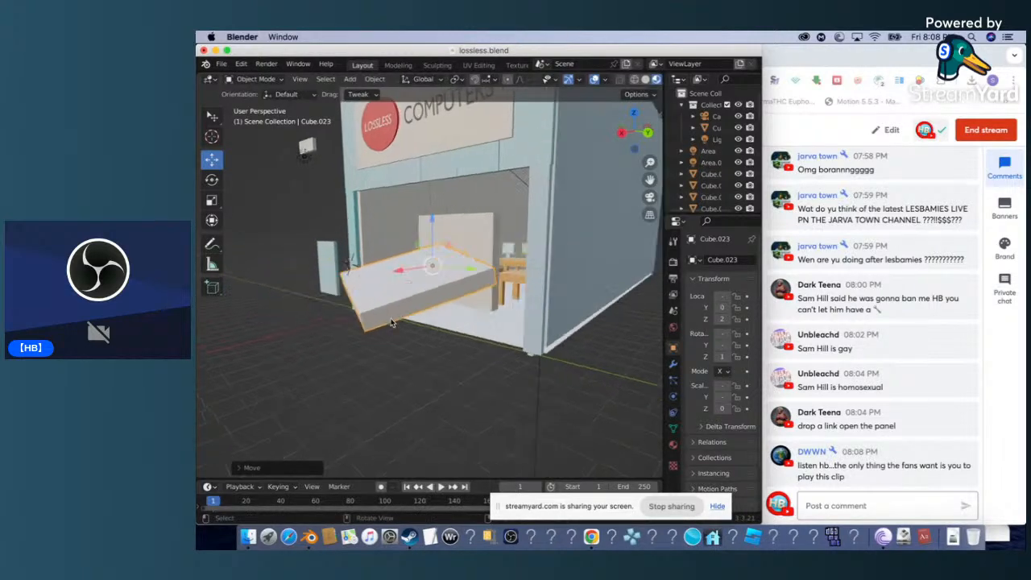
pyautogui.hscroll(-5, 393, 322)
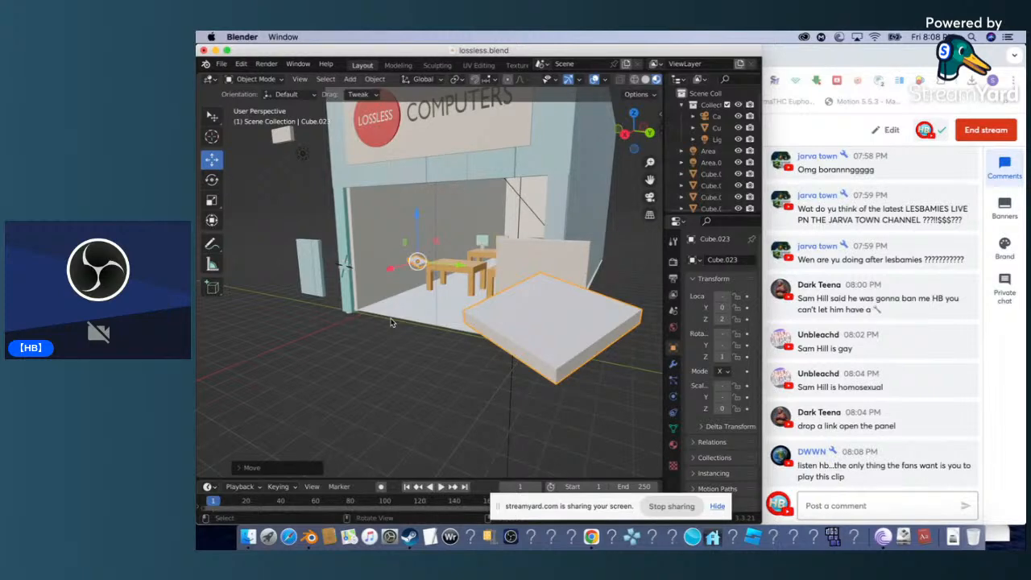
# Rotate the tilted white panel about the Z axis in front of the entrance.
pyautogui.click(211, 179)
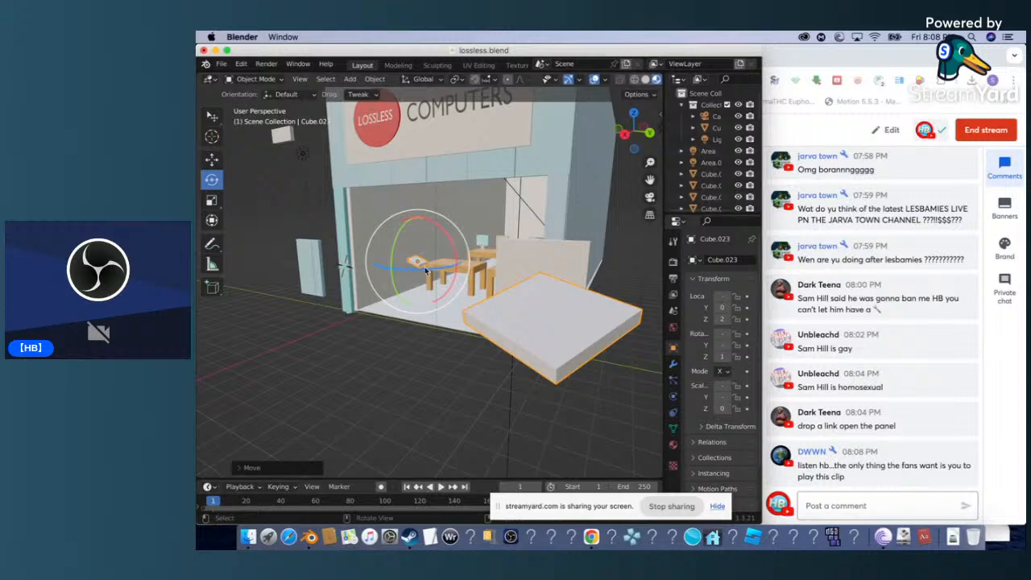
pyautogui.moveTo(424, 266)
pyautogui.mouseDown()
pyautogui.moveTo(444, 274)
pyautogui.moveTo(432, 266)
pyautogui.moveTo(429, 276)
pyautogui.mouseUp()
pyautogui.click(420, 342)
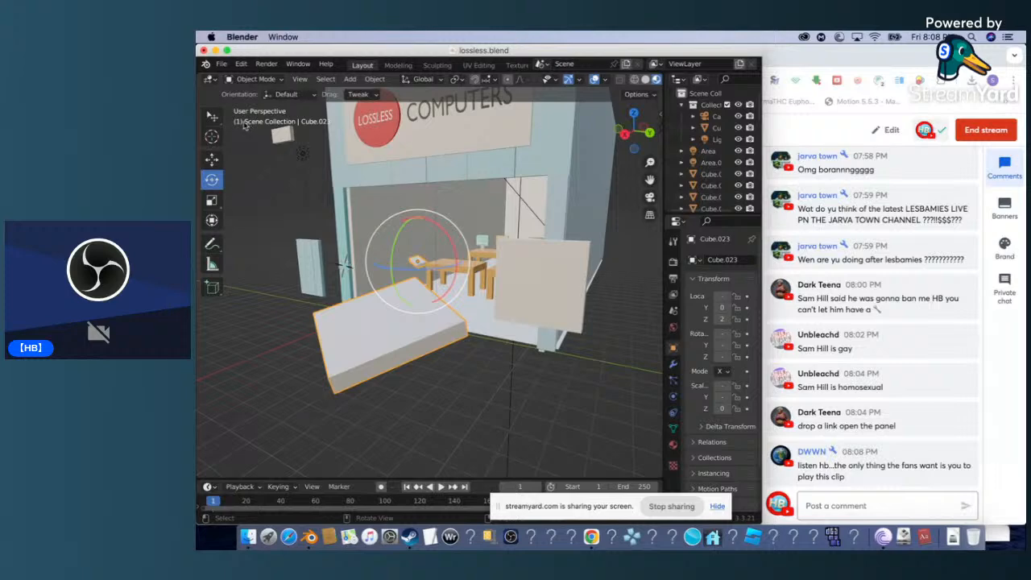
# Reposition the tilted white panel freely in front of the doorway and dismiss the object's context options.
pyautogui.click(213, 115)
pyautogui.press('g')
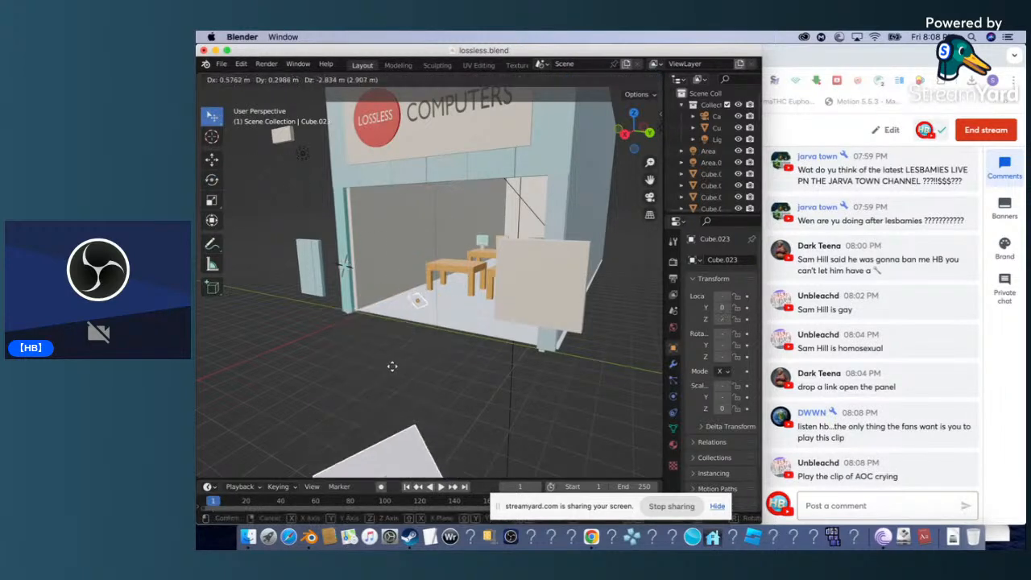
pyautogui.click(396, 329)
pyautogui.rightClick(398, 331)
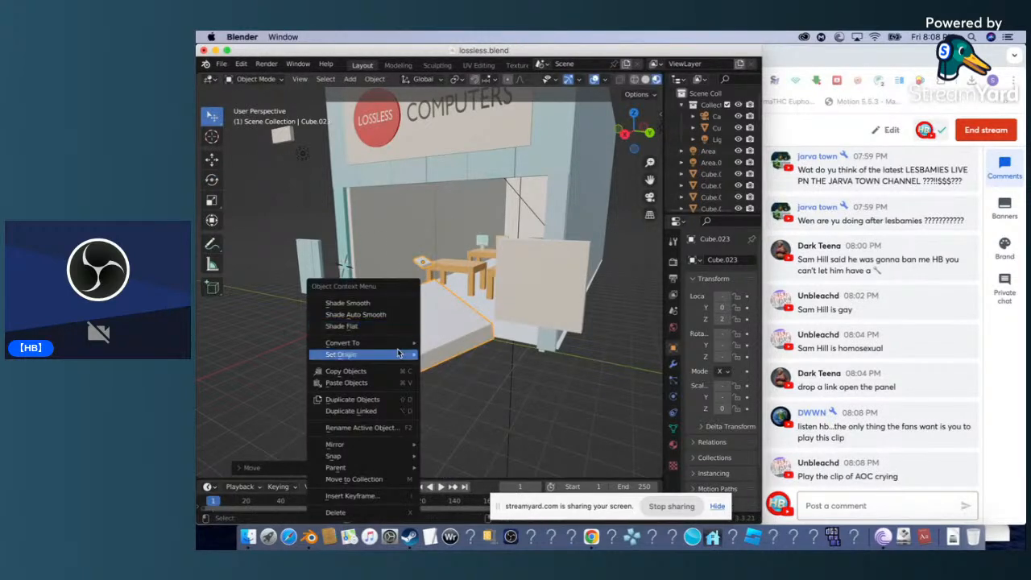
pyautogui.click(427, 334)
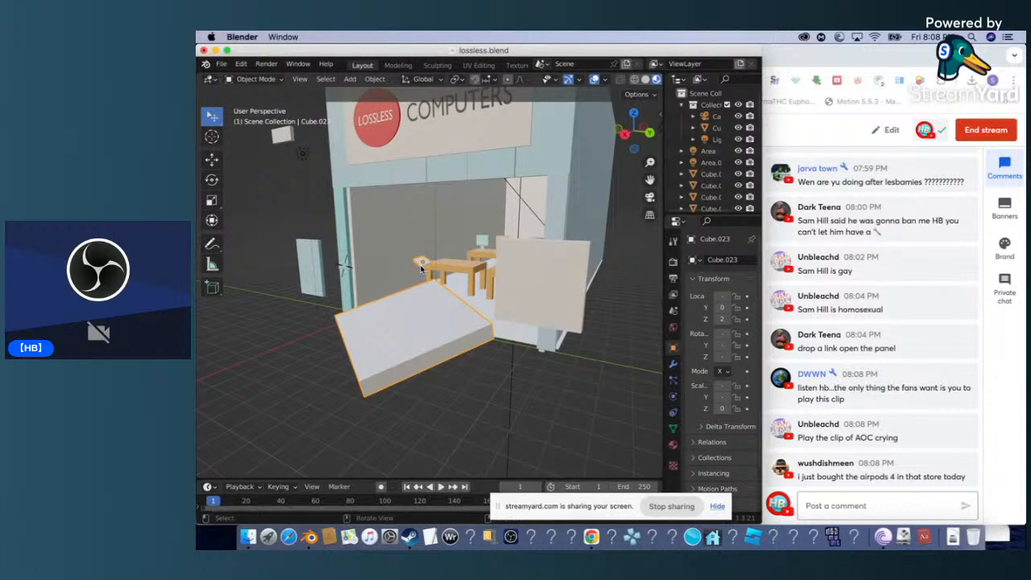
# Move the tilted white panel freely up and away from the storefront, clear of the entrance.
pyautogui.press('g')
pyautogui.click(395, 268)
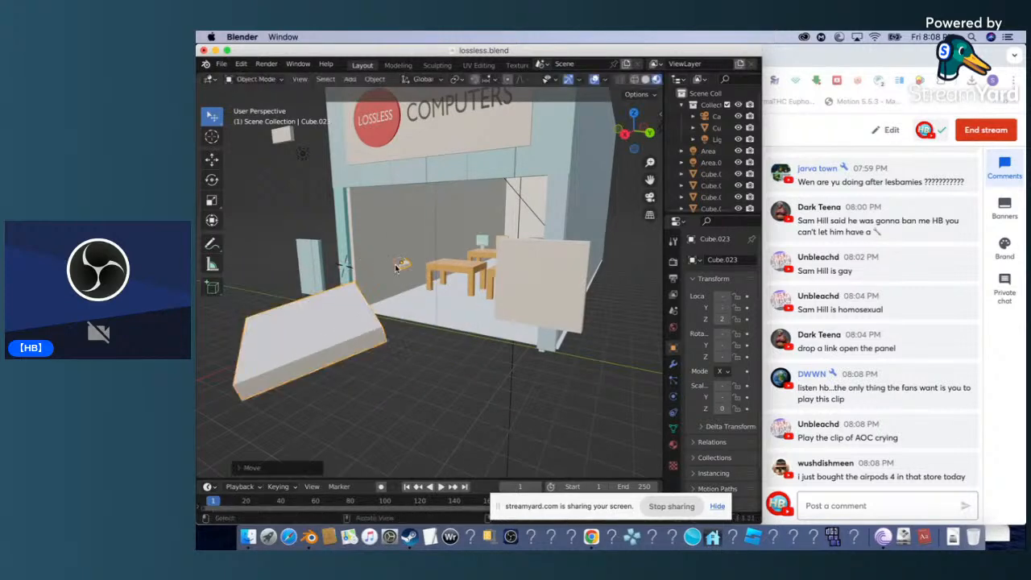
pyautogui.click(242, 65)
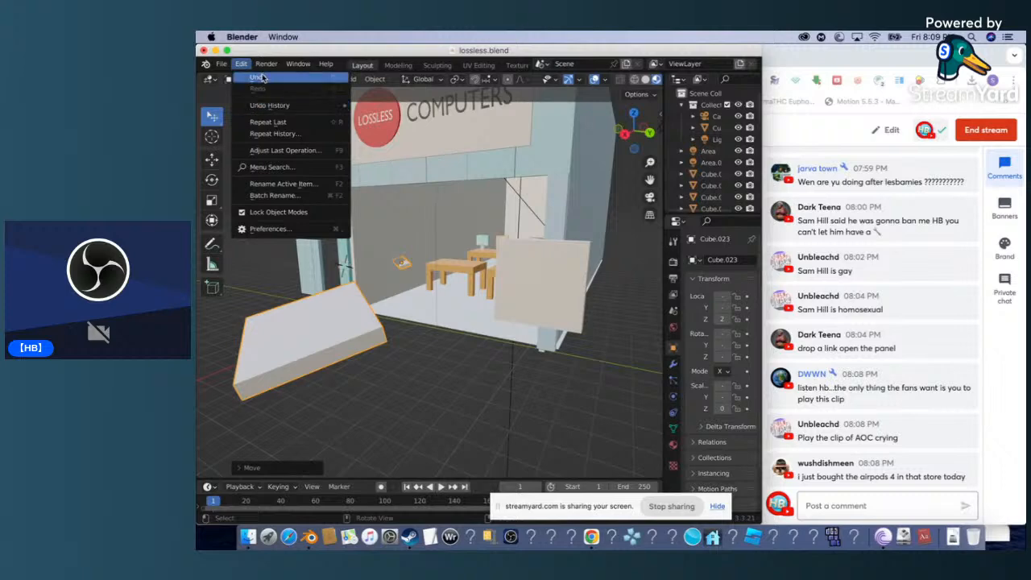
pyautogui.press('g')
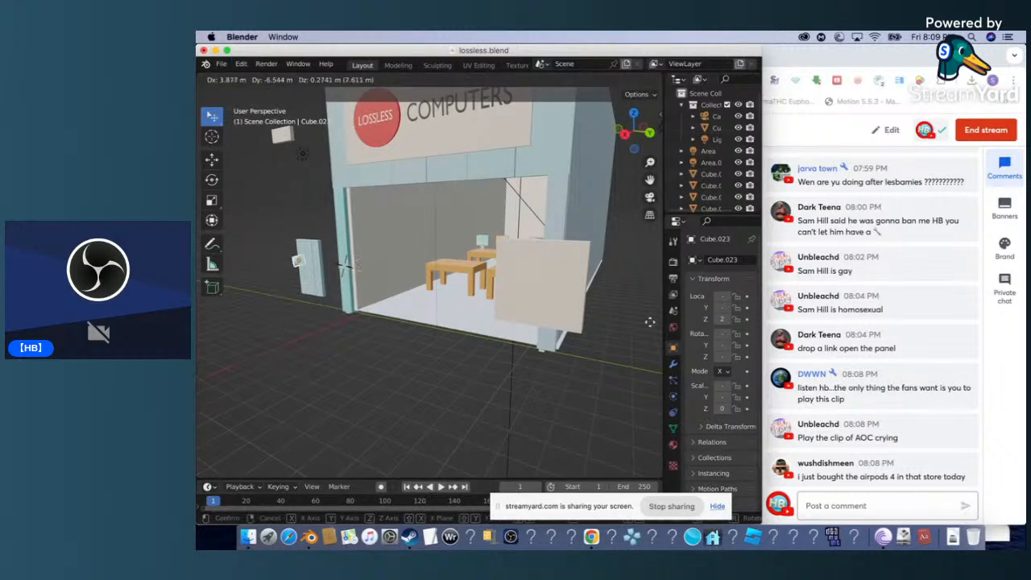
pyautogui.click(613, 274)
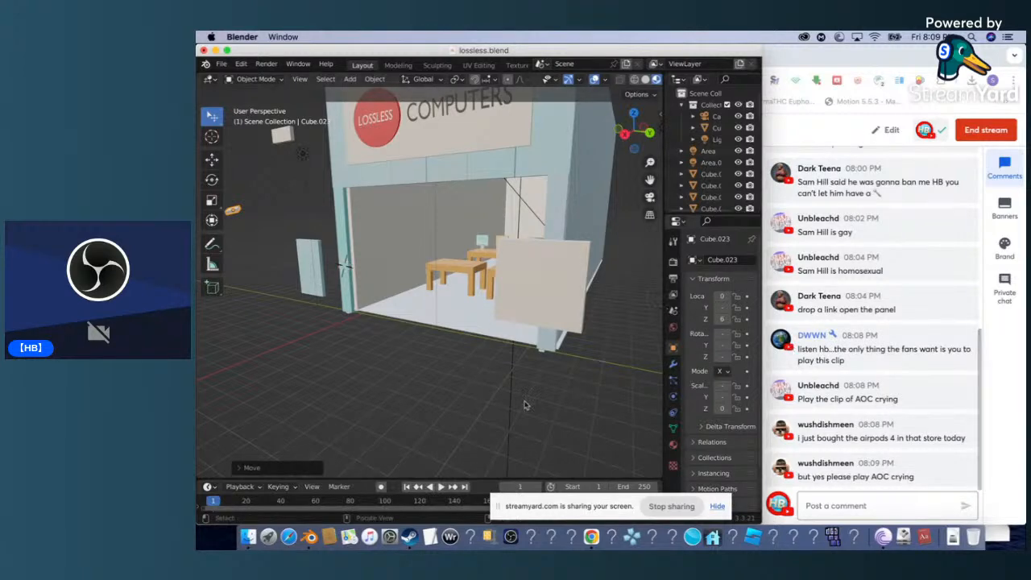
# Select the remaining upright white panel standing in front of the storefront.
pyautogui.hscroll(-3, 478, 397)
pyautogui.hscroll(-5, 476, 396)
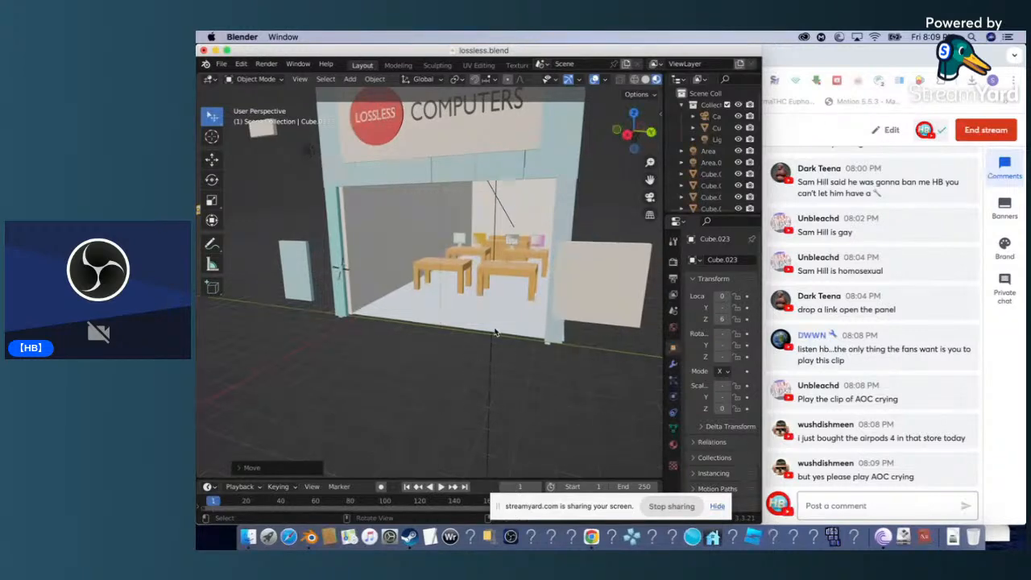
pyautogui.hscroll(-5, 494, 333)
pyautogui.hscroll(-5, 495, 333)
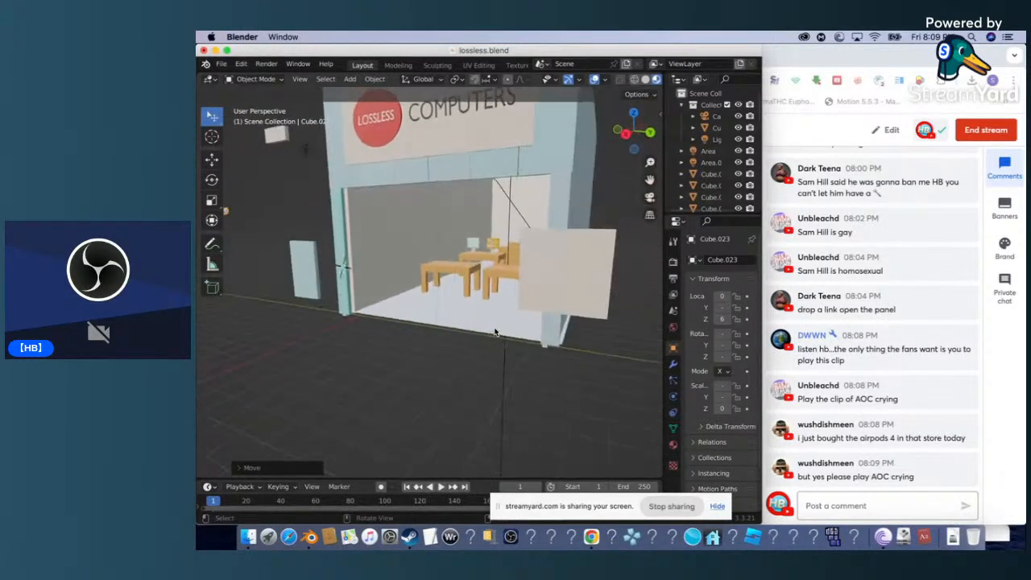
pyautogui.hscroll(-5, 495, 333)
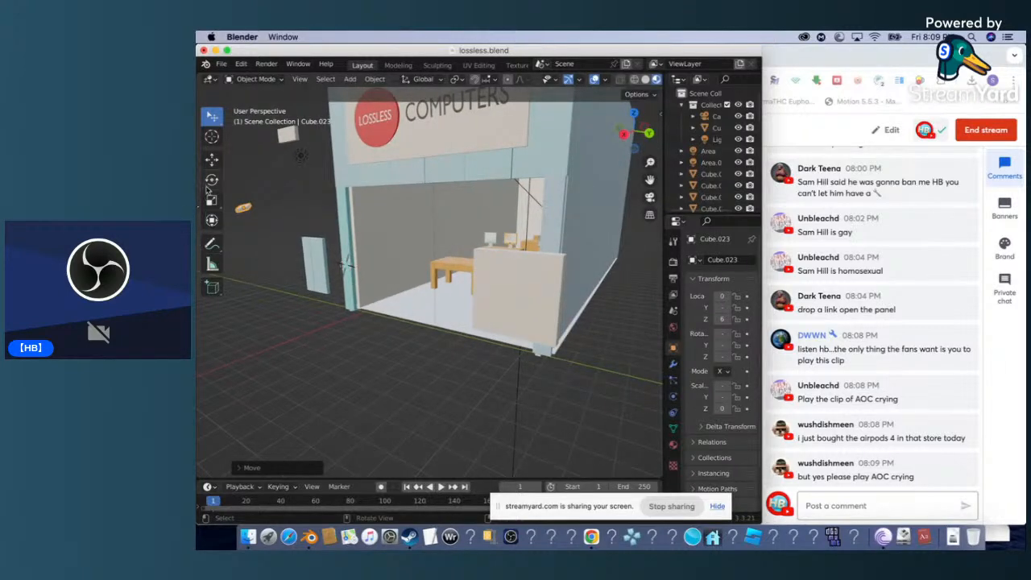
pyautogui.hscroll(-5, 316, 231)
pyautogui.hscroll(-5, 317, 231)
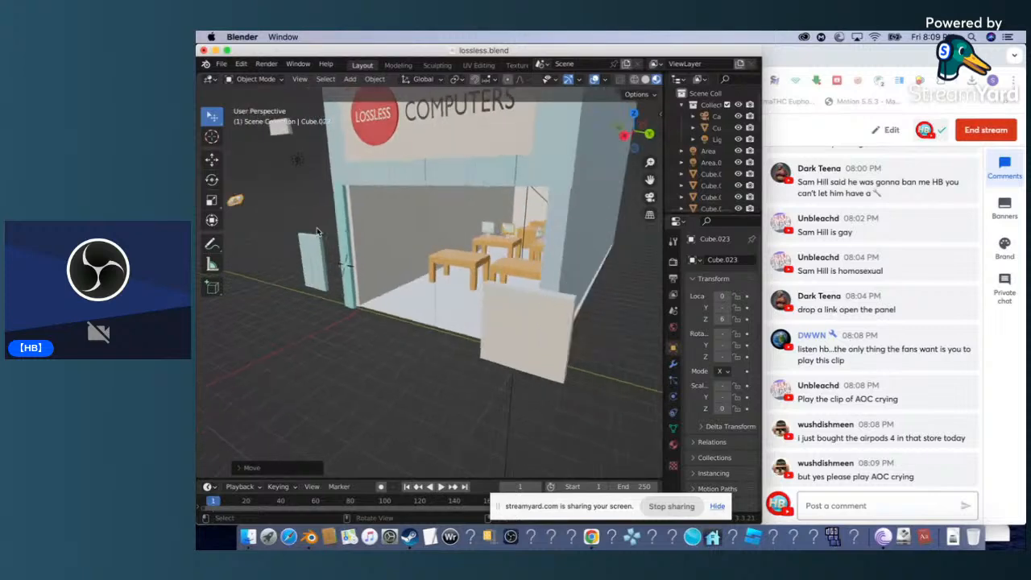
pyautogui.click(560, 332)
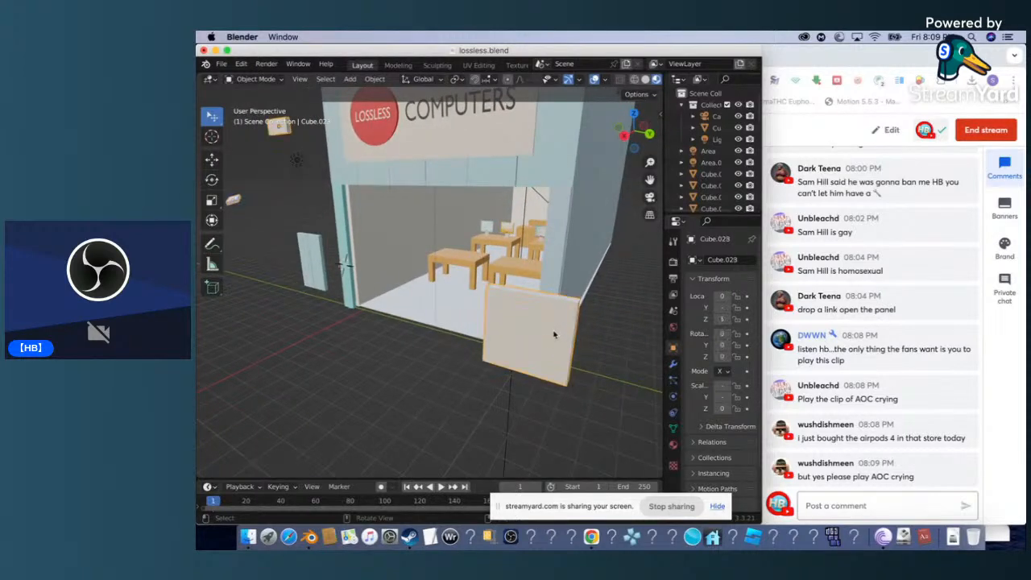
pyautogui.click(209, 160)
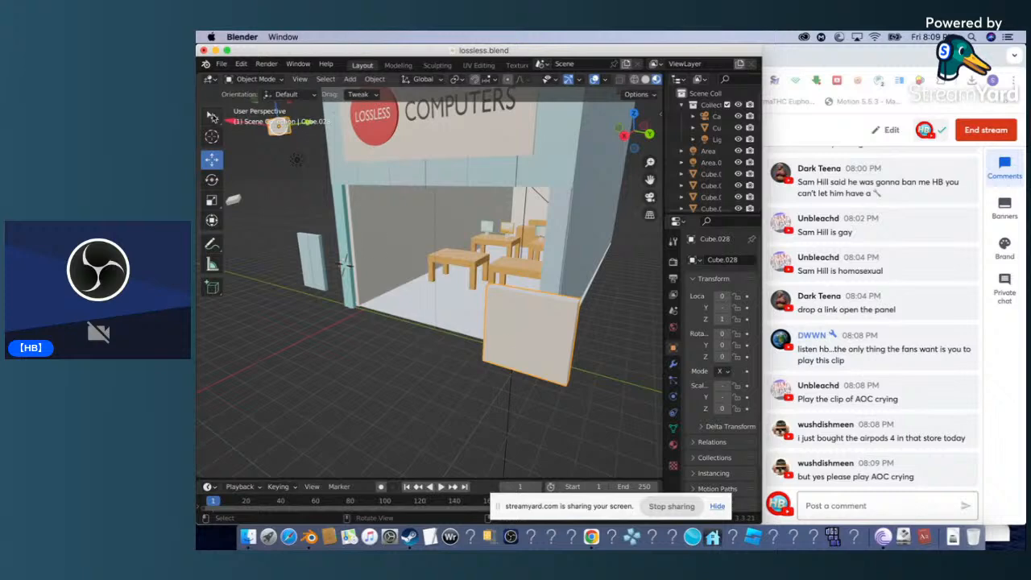
pyautogui.click(212, 117)
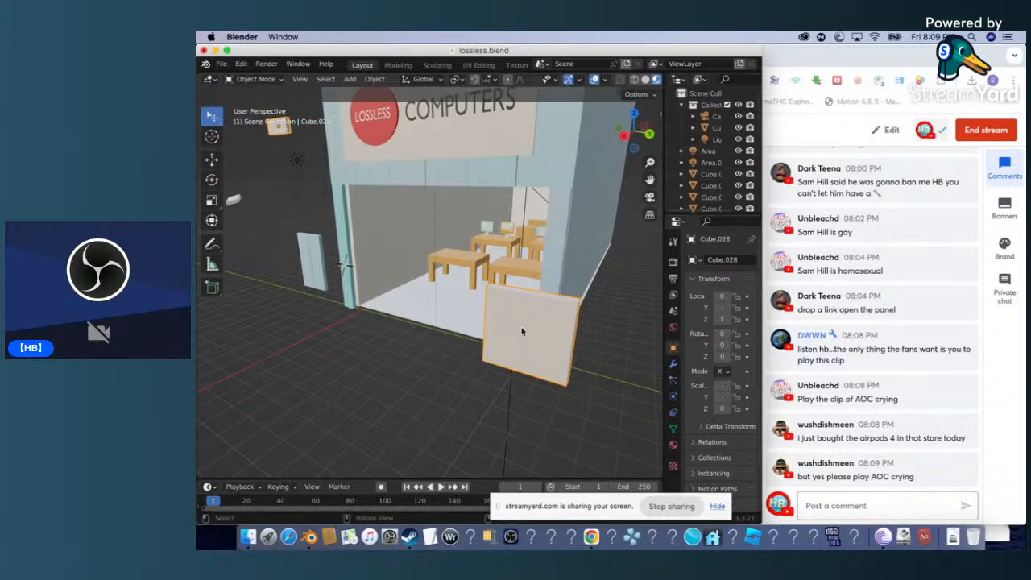
pyautogui.click(212, 160)
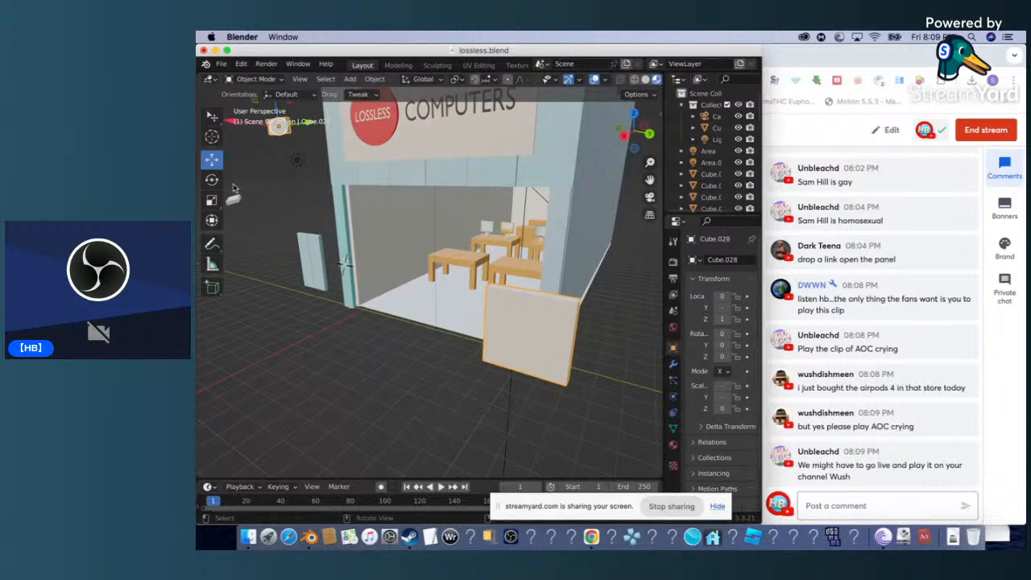
pyautogui.click(214, 117)
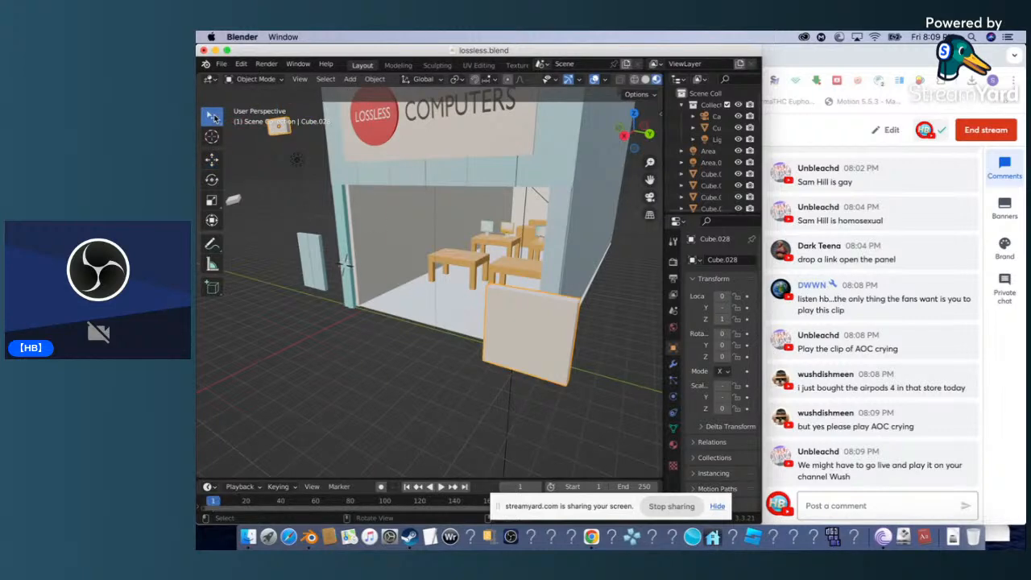
pyautogui.click(212, 200)
pyautogui.click(211, 160)
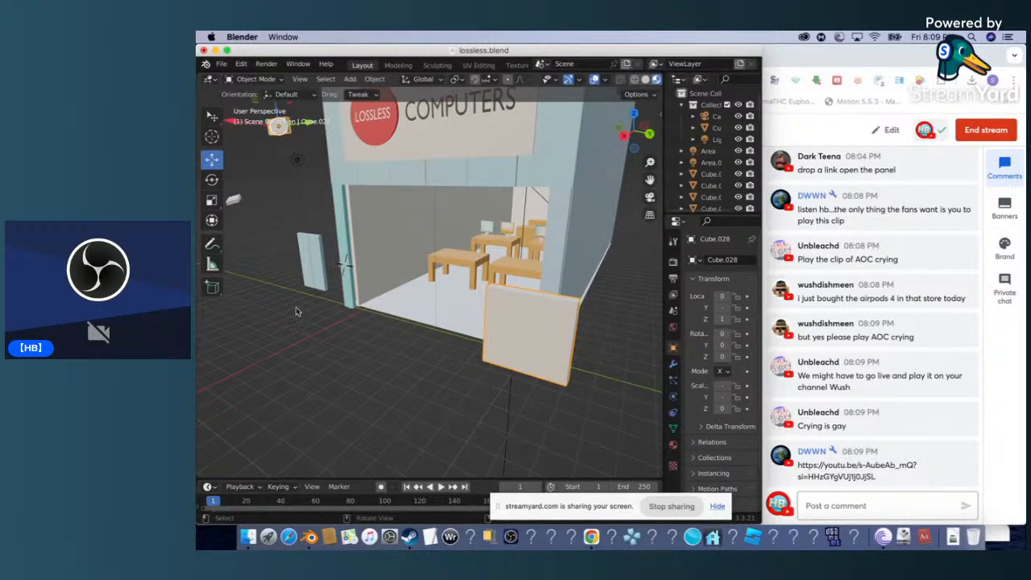
pyautogui.click(211, 200)
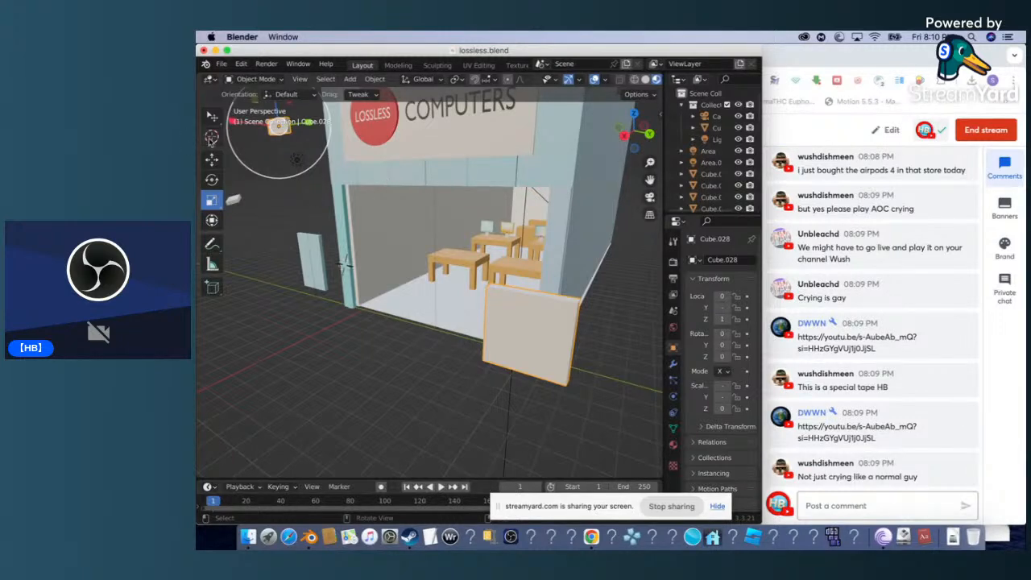
# Move the upright white panel across the doorway beside the entrance pillar nearest the side wall, and select the shop floor.
pyautogui.click(212, 159)
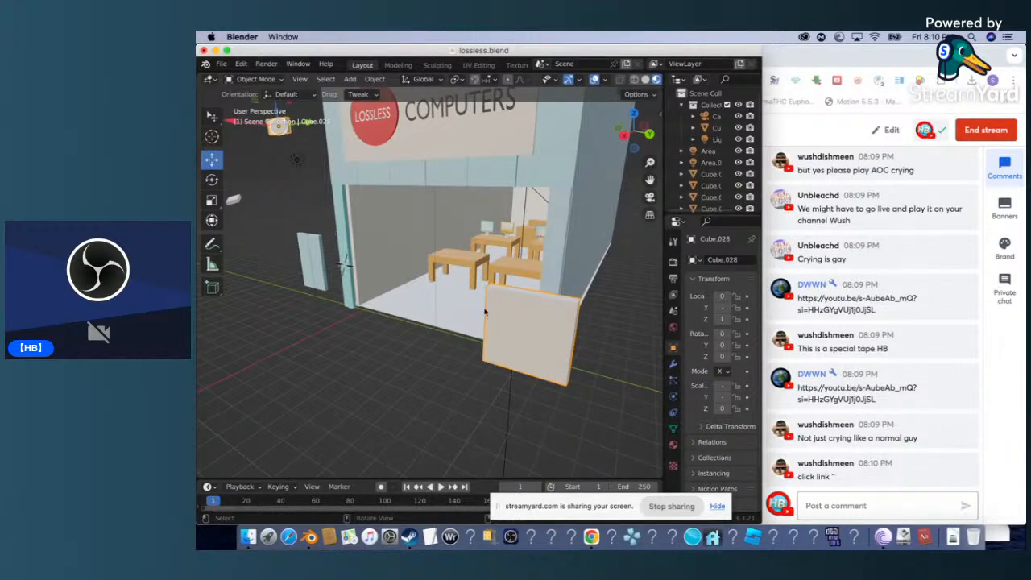
pyautogui.moveTo(511, 337); pyautogui.dragTo(499, 303)
pyautogui.moveTo(487, 245); pyautogui.dragTo(475, 277)
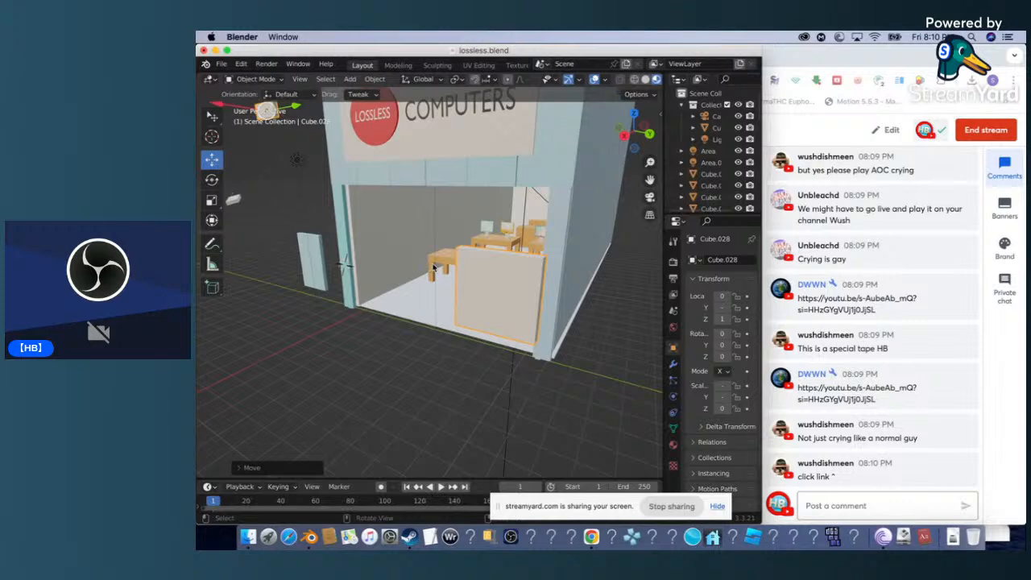
pyautogui.click(470, 275)
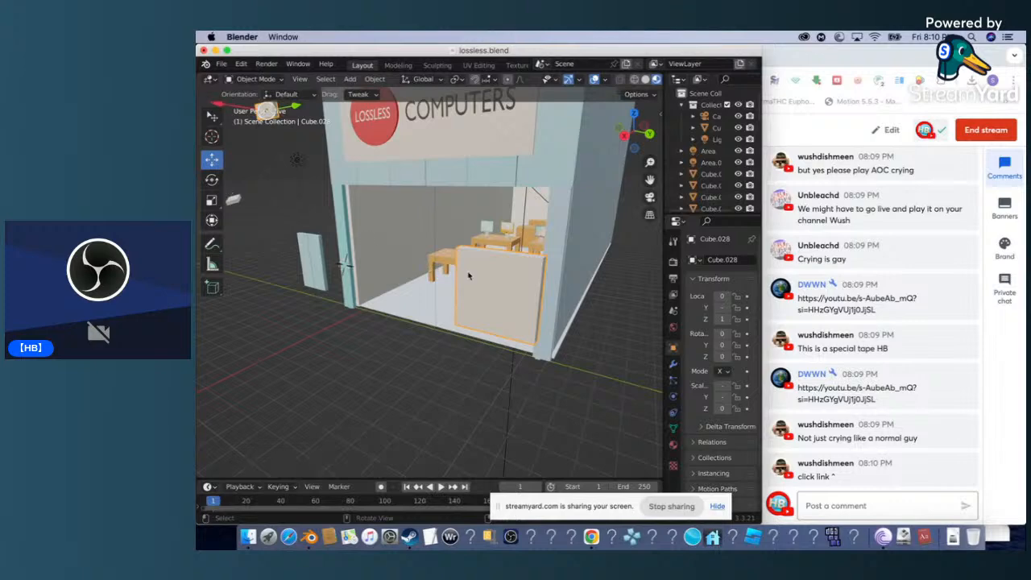
pyautogui.click(211, 117)
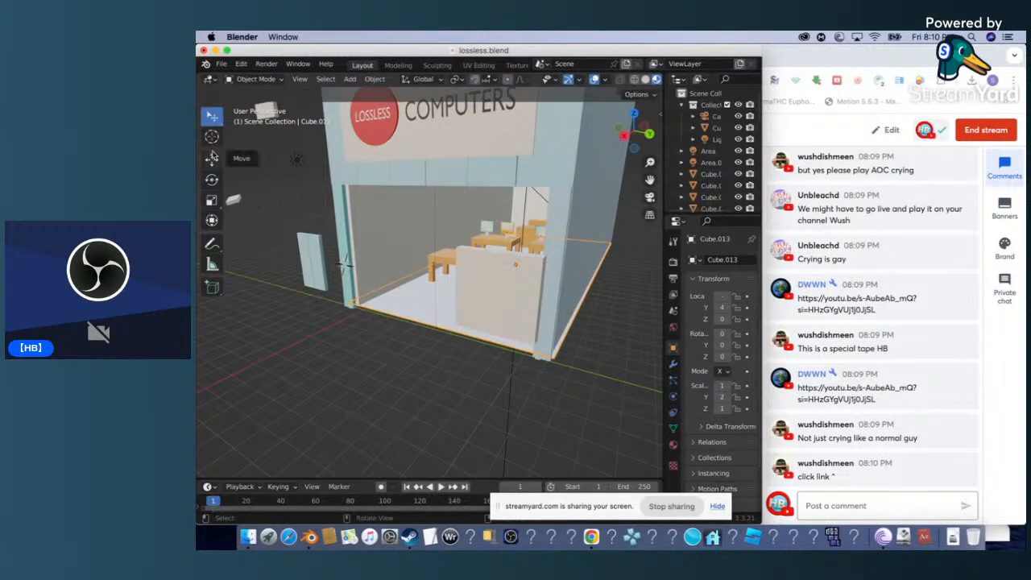
# Select the upright white panel beside the entrance pillar and activate the Move tool for it.
pyautogui.click(494, 314)
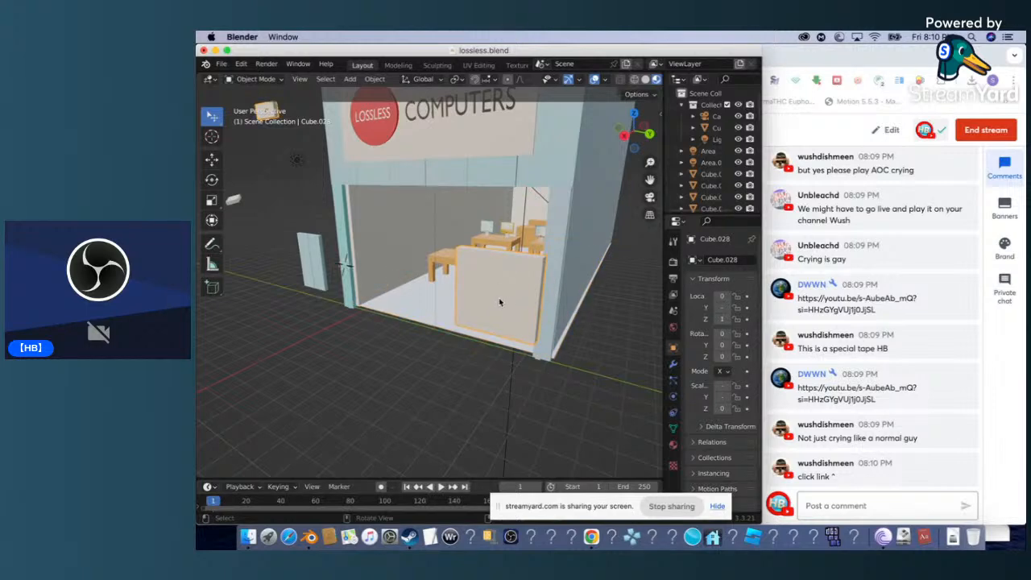
pyautogui.click(212, 159)
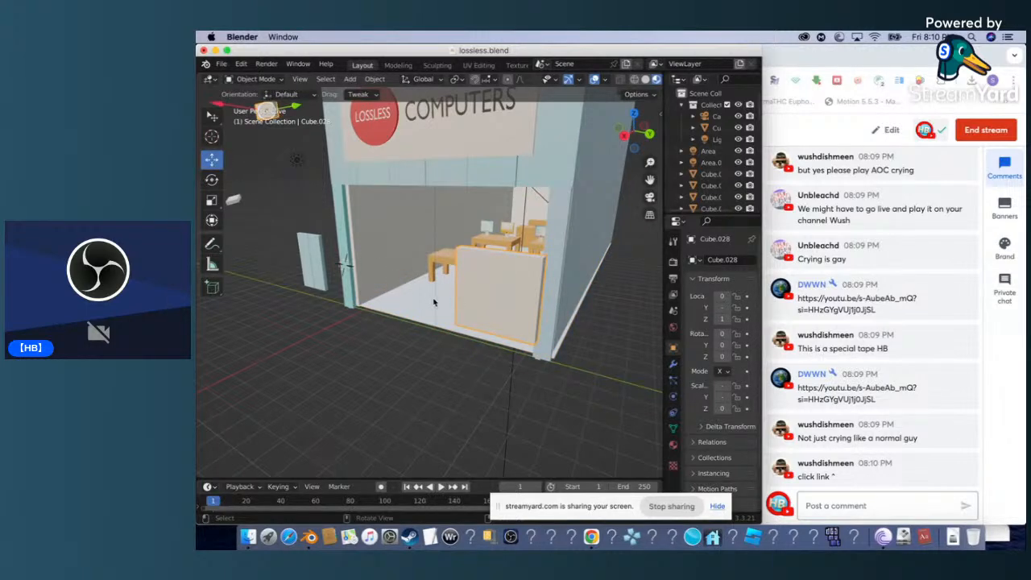
pyautogui.hscroll(5, 434, 302)
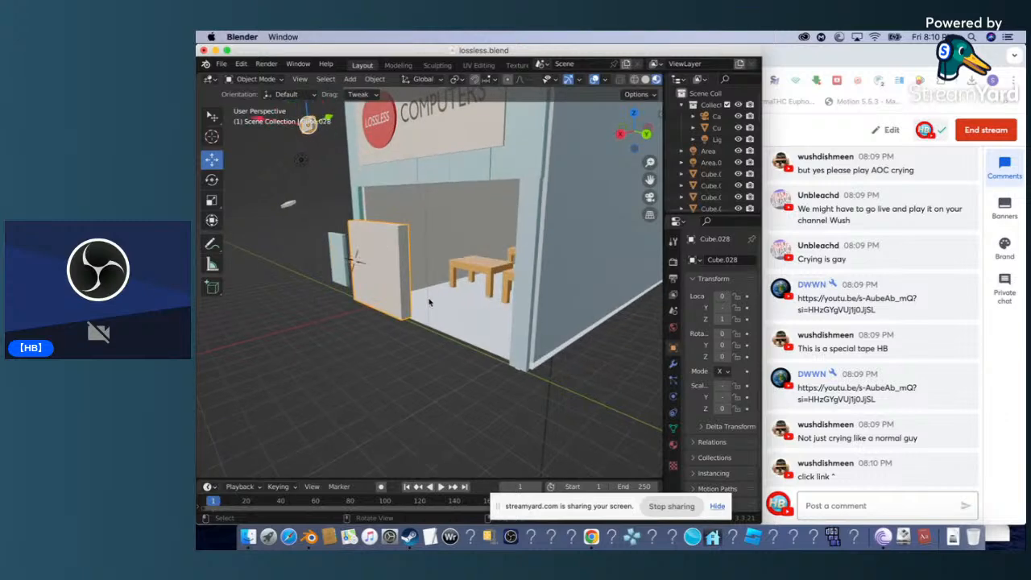
pyautogui.click(378, 279)
pyautogui.click(357, 298)
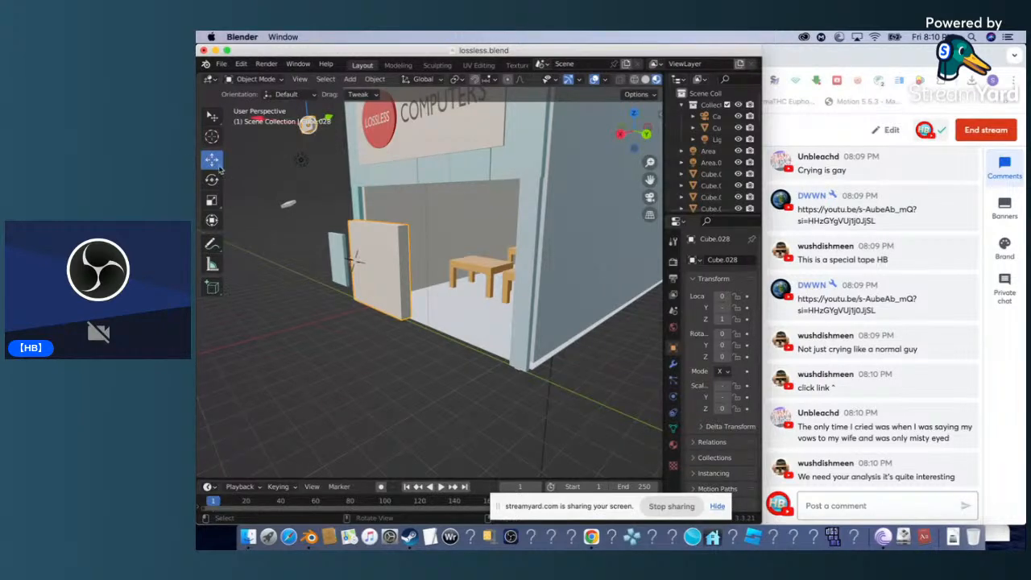
# Try to scale the narrow entrance pillar behind the white panel vertically, and select the white panel again.
pyautogui.click(362, 233)
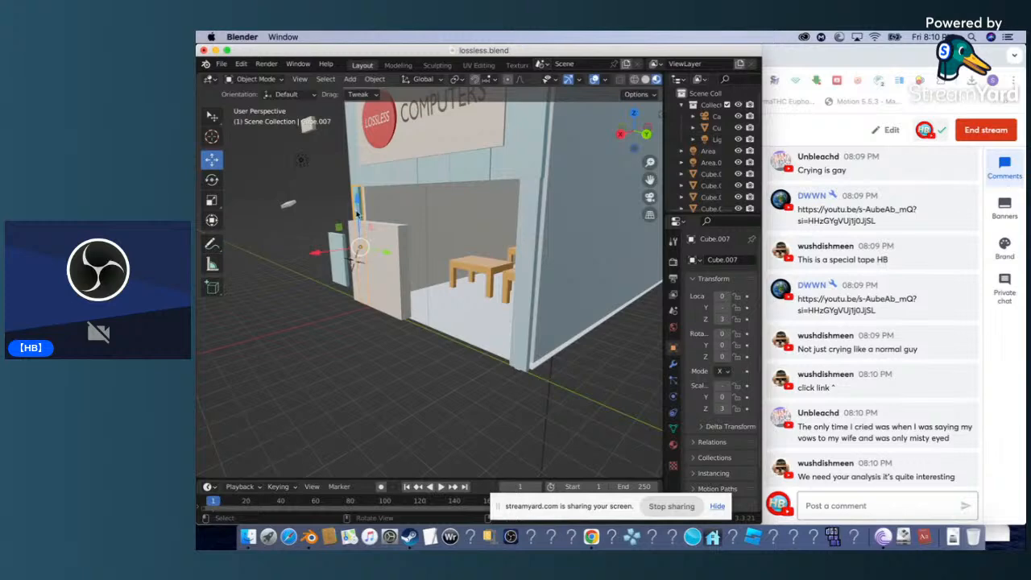
pyautogui.click(212, 199)
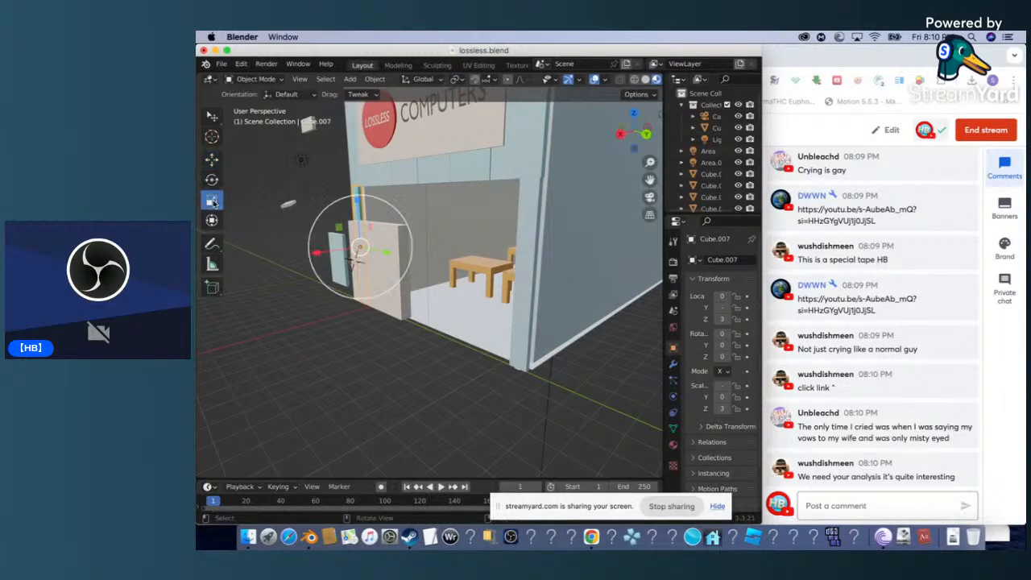
pyautogui.moveTo(355, 199); pyautogui.dragTo(363, 220)
pyautogui.click(382, 279)
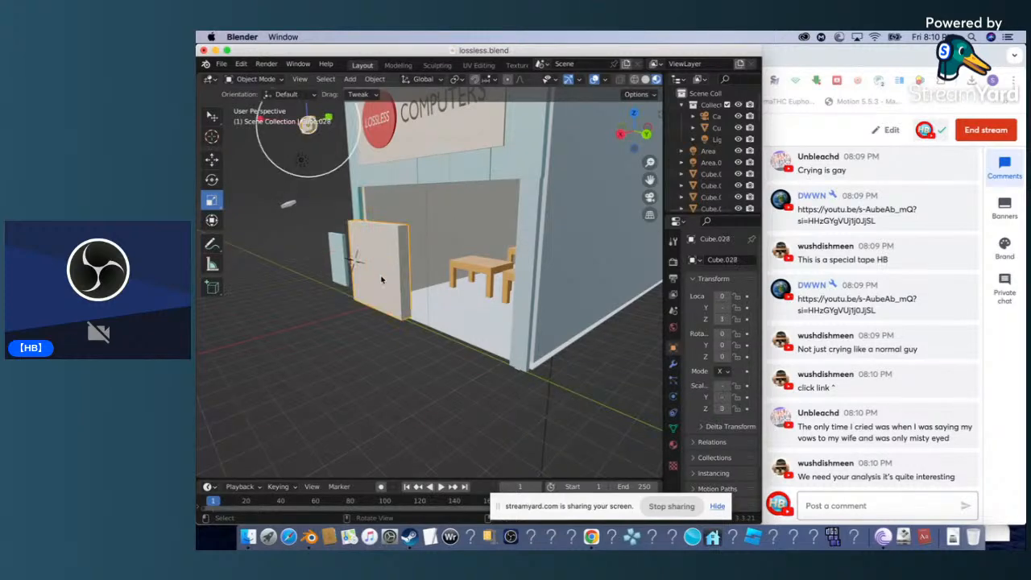
pyautogui.click(384, 247)
pyautogui.click(359, 237)
# Move the white panel sideways along the storefront line, past the side wall and clear of the building.
pyautogui.hscroll(-10, 358, 237)
pyautogui.scroll(-5, 359, 237)
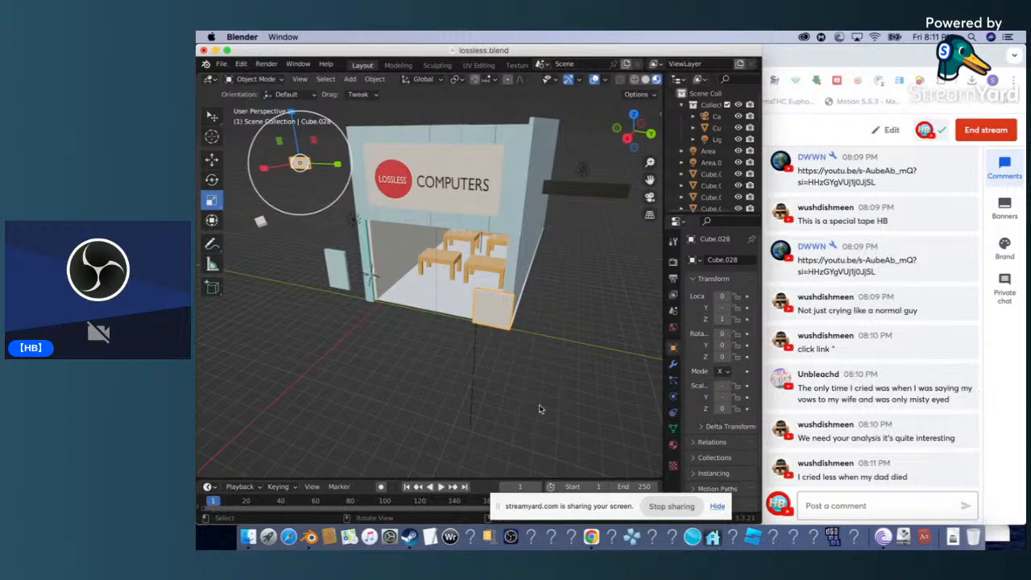
pyautogui.click(497, 322)
pyautogui.click(498, 325)
pyautogui.click(492, 308)
pyautogui.rightClick(490, 308)
pyautogui.moveTo(483, 319); pyautogui.dragTo(568, 326)
pyautogui.rightClick(568, 328)
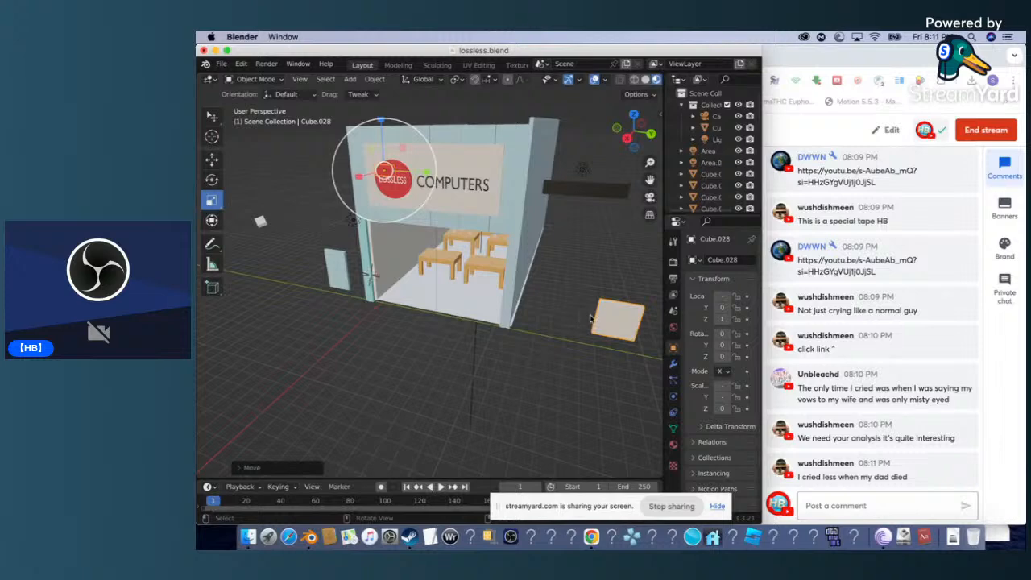
pyautogui.click(607, 319)
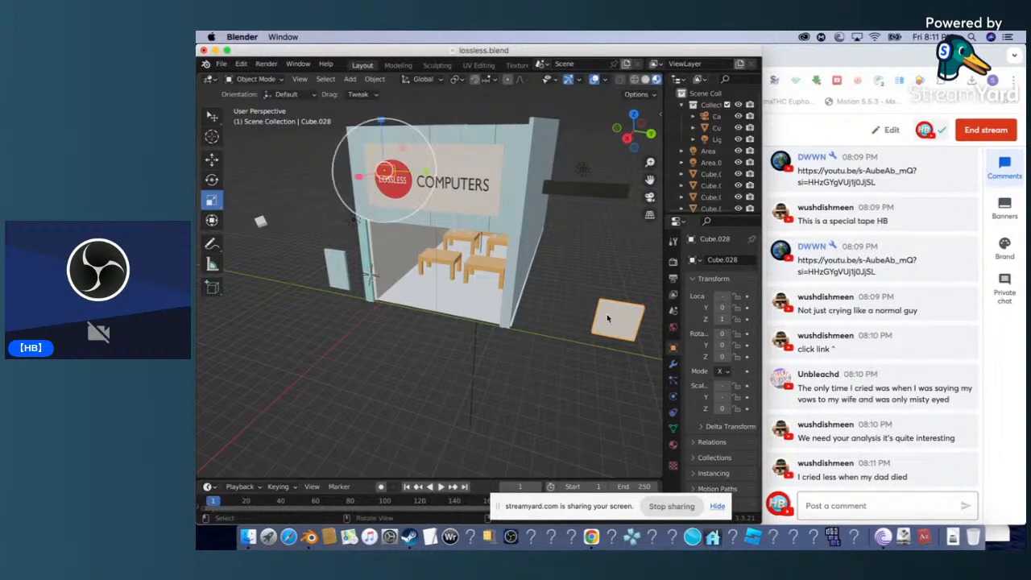
# Examine the storefront and the detached white panel from the front, both sides and above.
pyautogui.hscroll(-10, 315, 297)
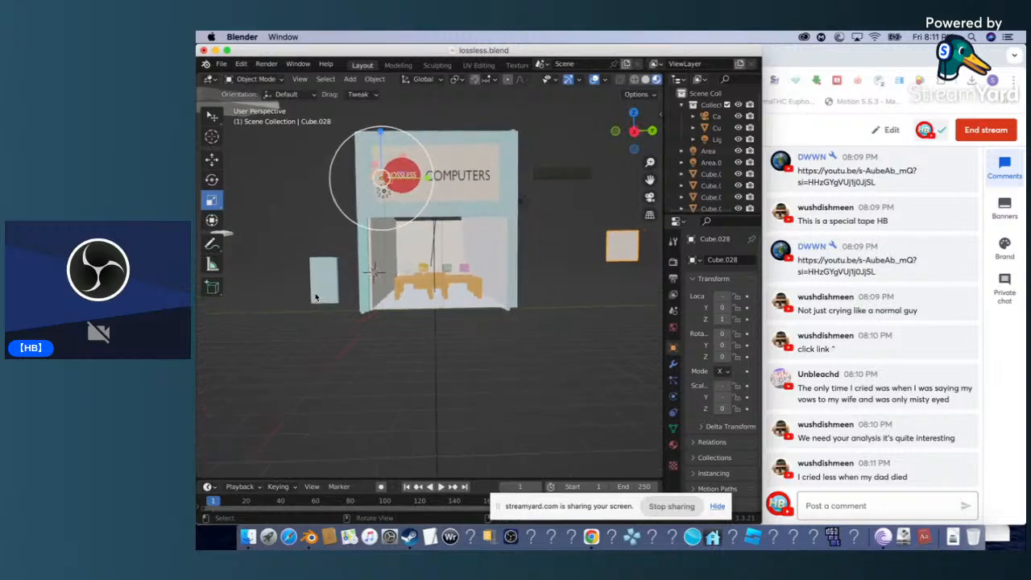
pyautogui.hscroll(-2, 316, 298)
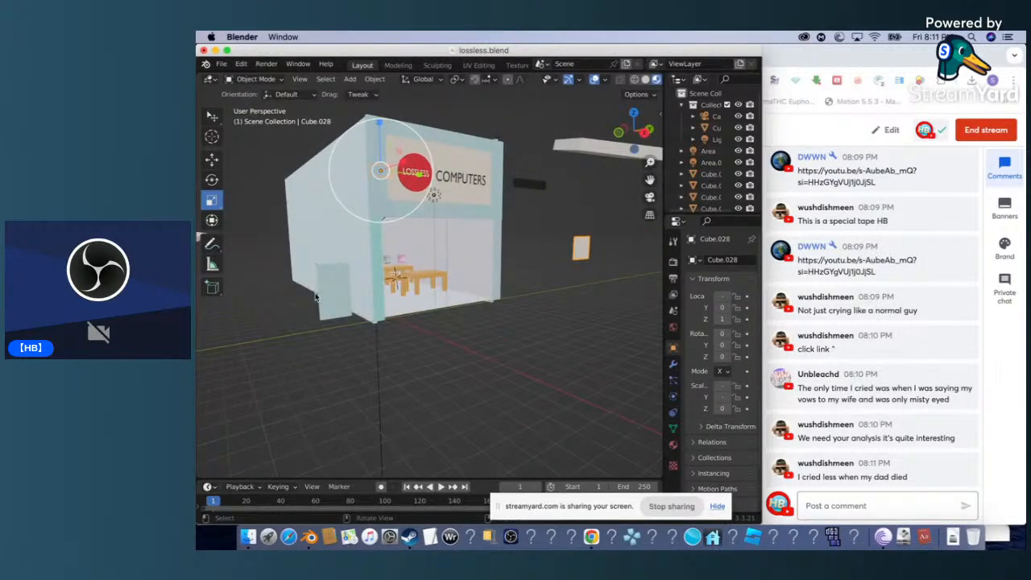
pyautogui.hscroll(-8, 316, 298)
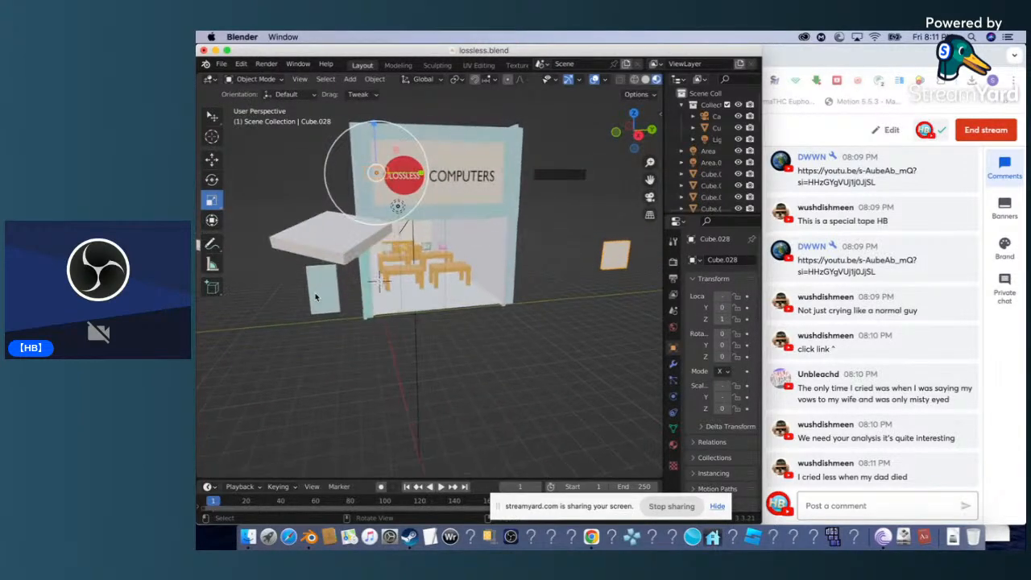
pyautogui.hscroll(-10, 315, 298)
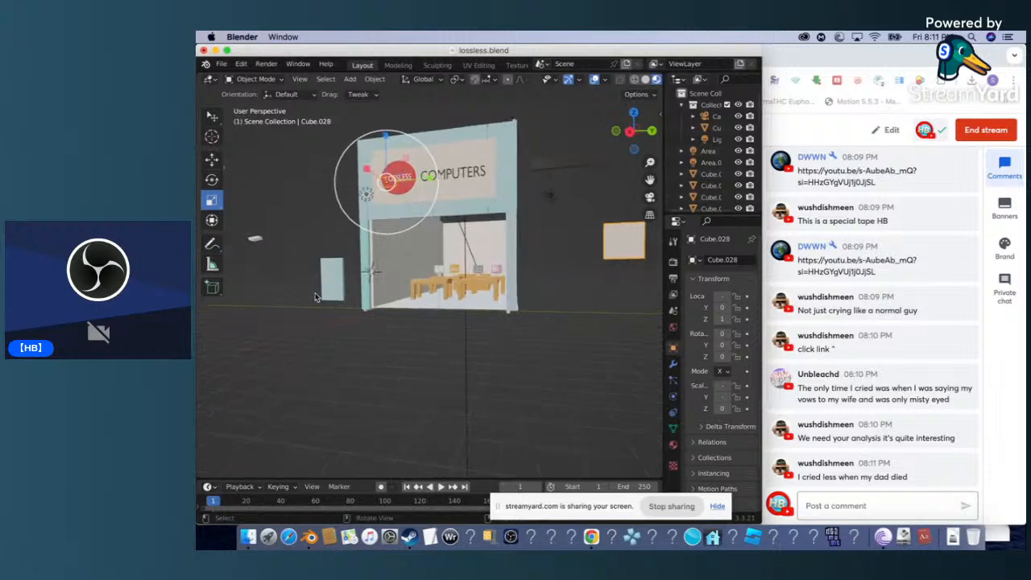
pyautogui.hscroll(-10, 315, 298)
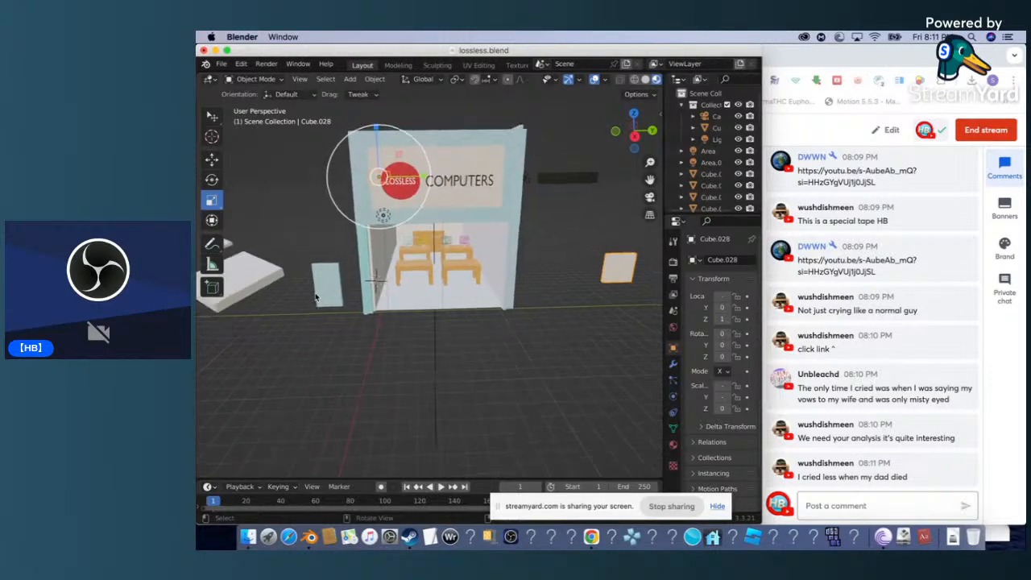
pyautogui.hscroll(-10, 316, 298)
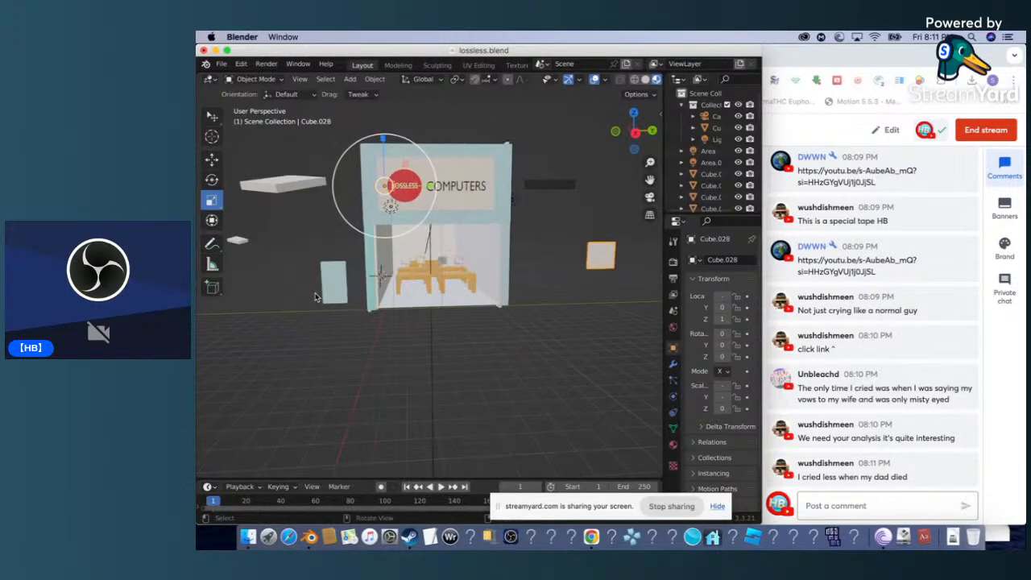
pyautogui.hscroll(-5, 316, 297)
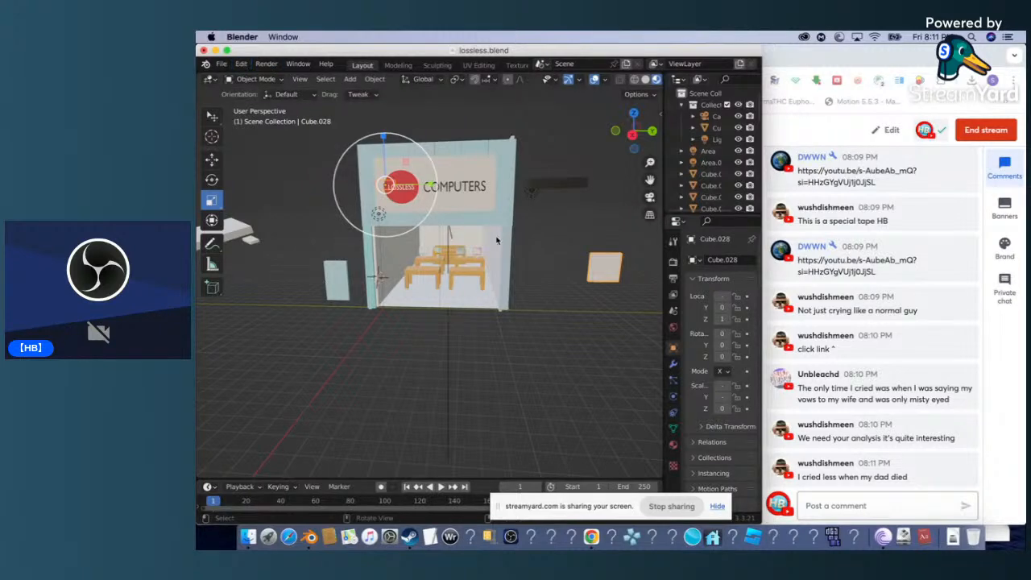
pyautogui.hscroll(-8, 497, 241)
pyautogui.hscroll(-8, 497, 240)
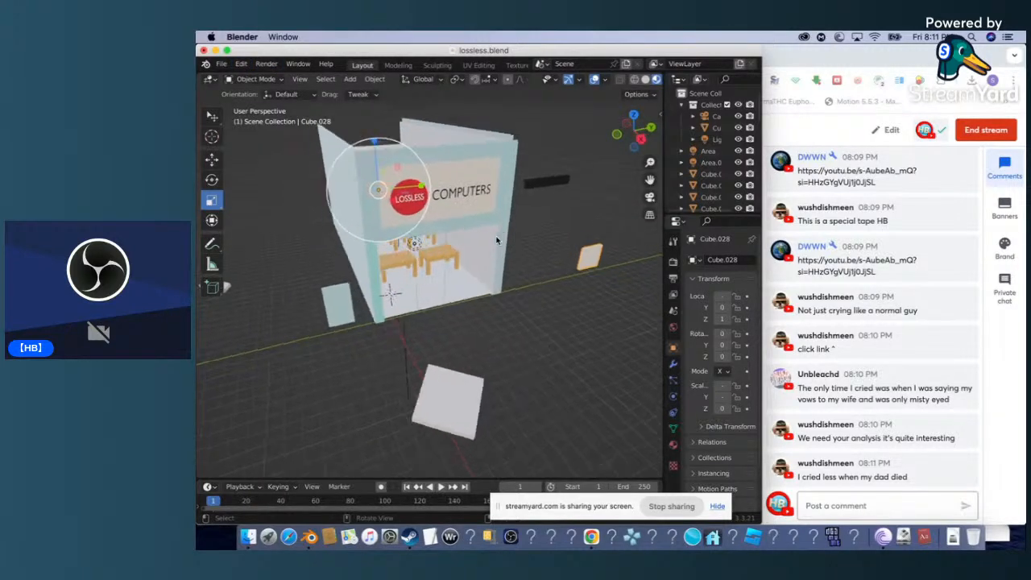
pyautogui.hscroll(-8, 497, 240)
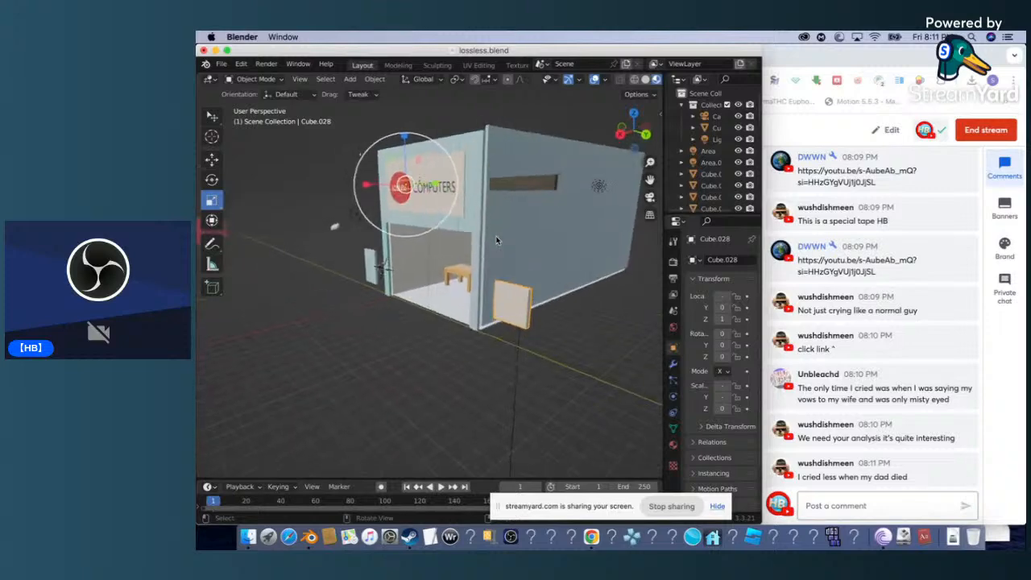
# Paste a copy of the white panel and move it out in front of the original and upward.
pyautogui.press('super+v')
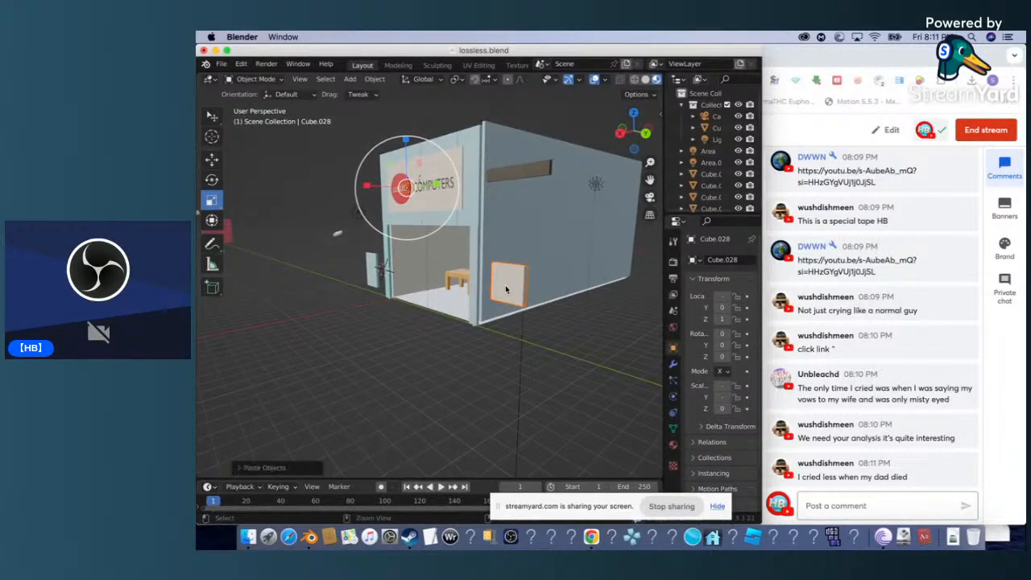
pyautogui.click(211, 159)
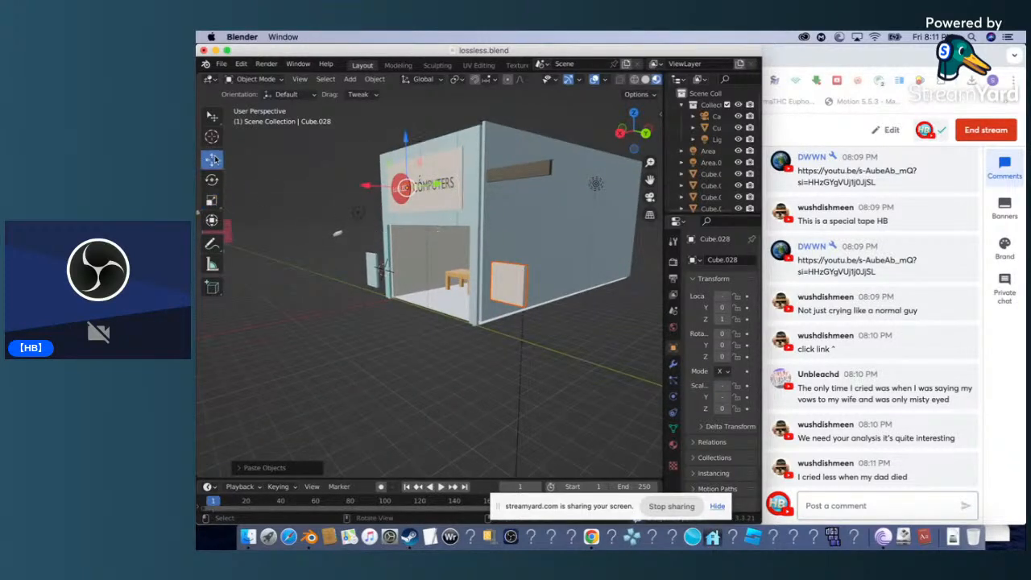
pyautogui.click(509, 275)
pyautogui.hscroll(8, 569, 327)
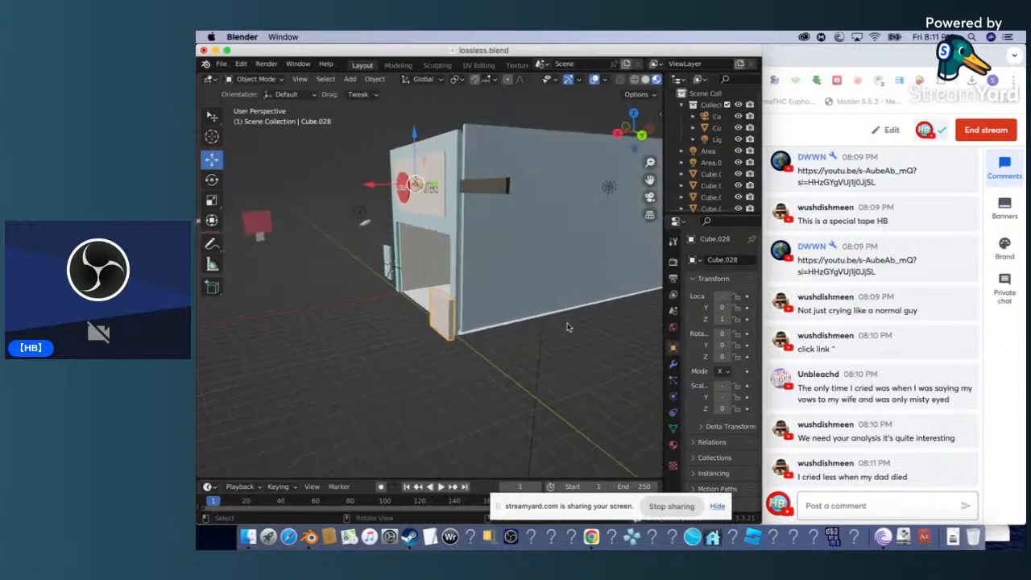
pyautogui.moveTo(368, 186); pyautogui.dragTo(407, 135)
# Rotate the copied panel until it lies flat and lower it to the ground in front of the store.
pyautogui.click(212, 180)
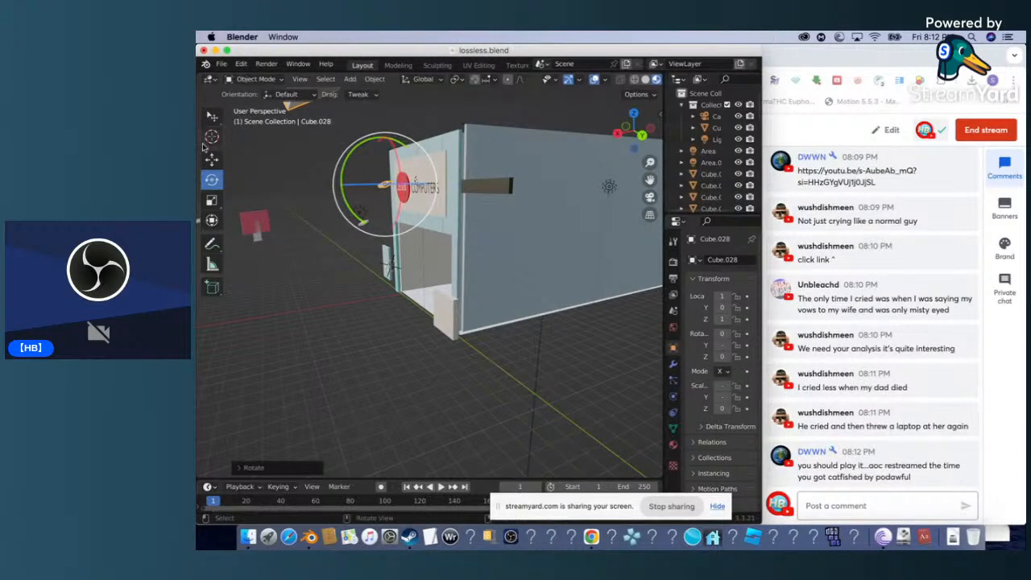
pyautogui.scroll(-4, 318, 163)
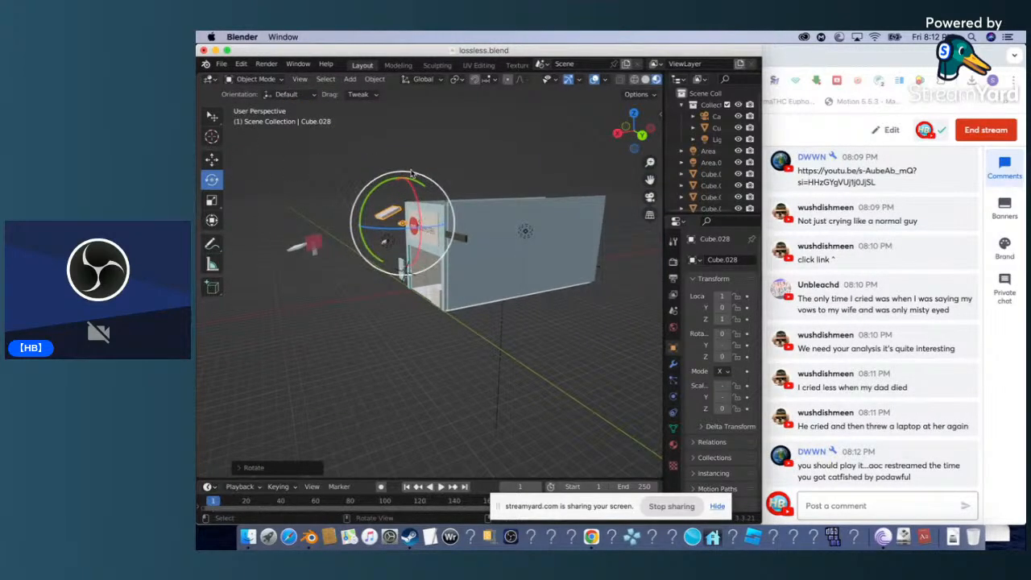
pyautogui.moveTo(382, 187); pyautogui.dragTo(401, 171)
pyautogui.click(211, 159)
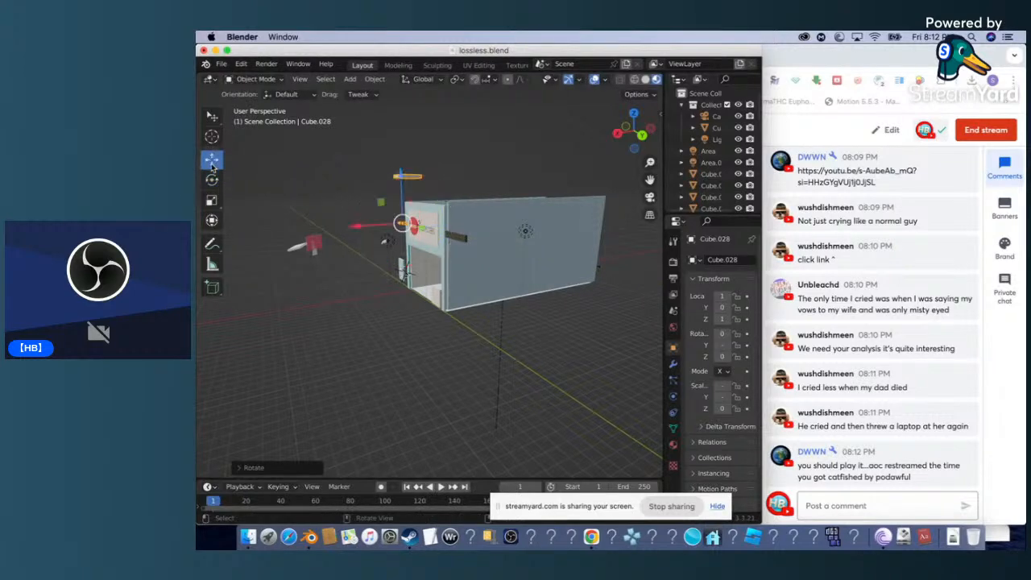
pyautogui.moveTo(400, 173); pyautogui.dragTo(403, 261)
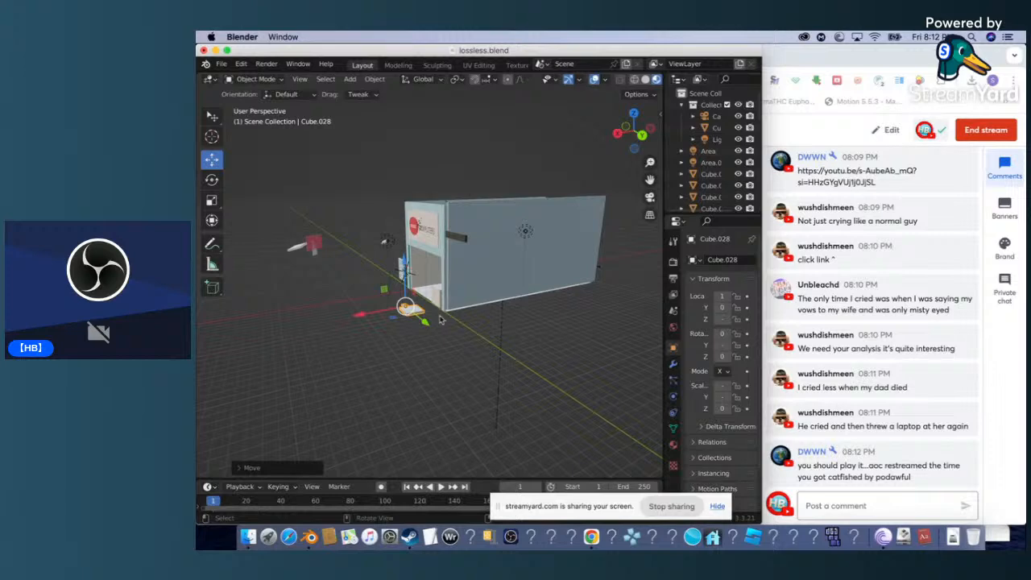
# Move the flat panel about 2.05 m along the negative X axis to the base of the upright panel.
pyautogui.scroll(4, 440, 320)
pyautogui.scroll(3, 440, 319)
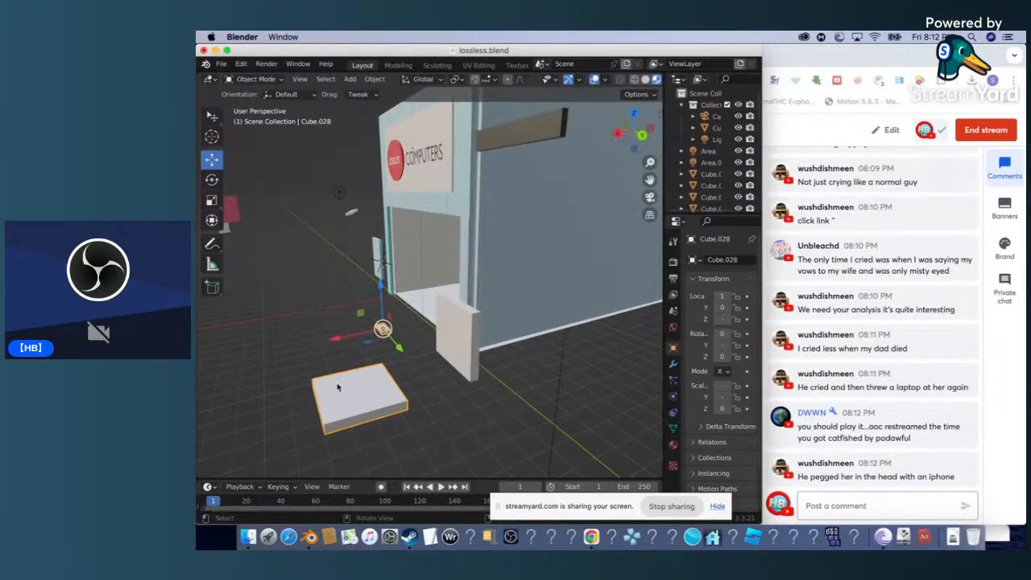
pyautogui.press('g')
pyautogui.press('x')
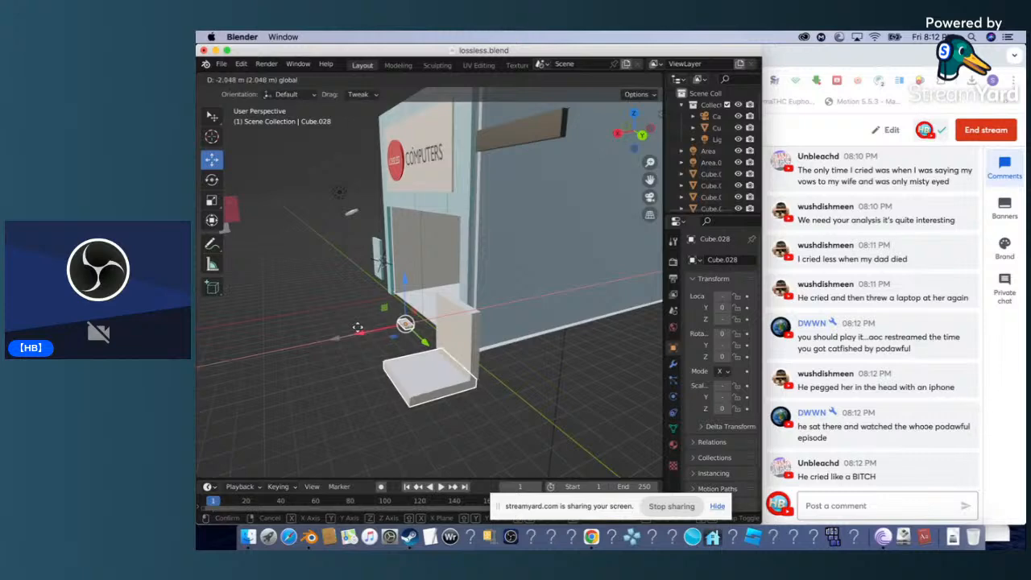
pyautogui.click(358, 328)
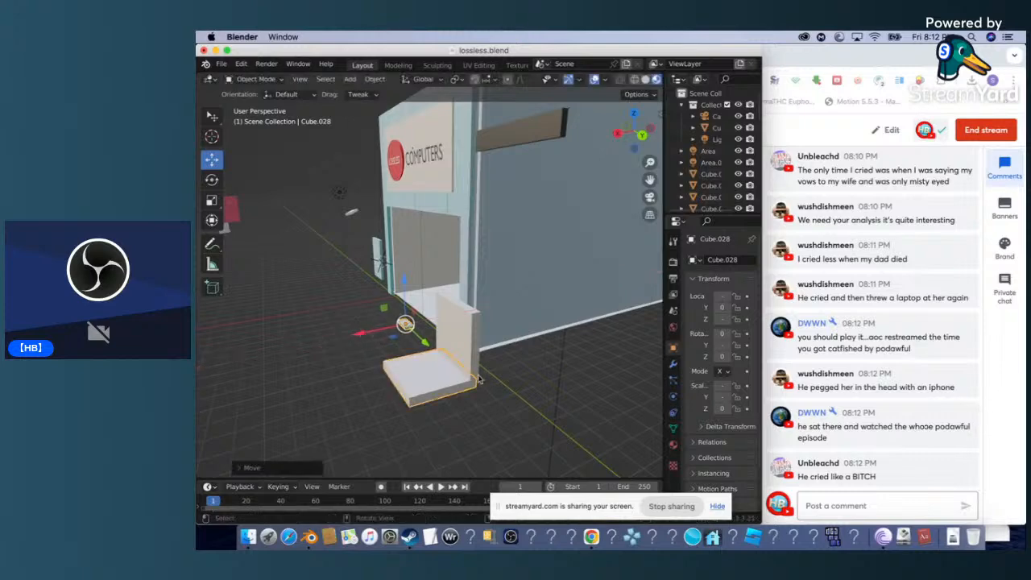
# Nudge the flat panel along the X axis against the base of the upright panel, and deselect it.
pyautogui.click(550, 383)
pyautogui.click(449, 382)
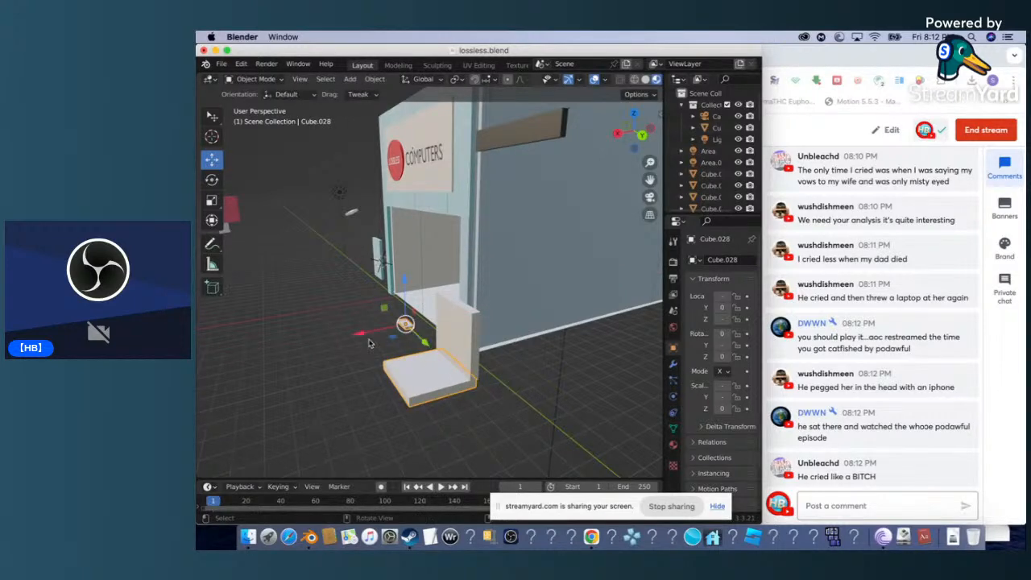
pyautogui.press('g')
pyautogui.press('x')
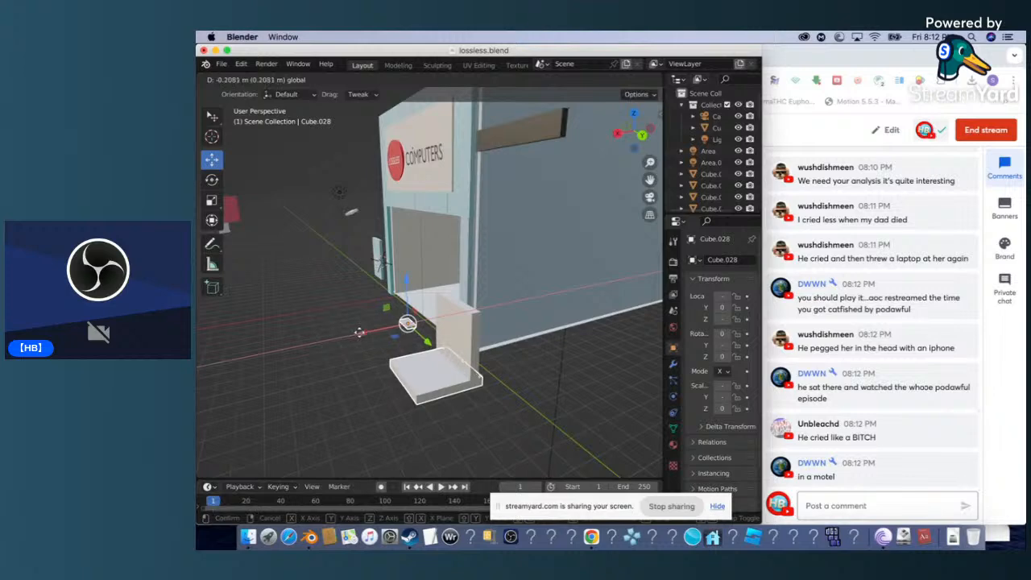
pyautogui.click(360, 336)
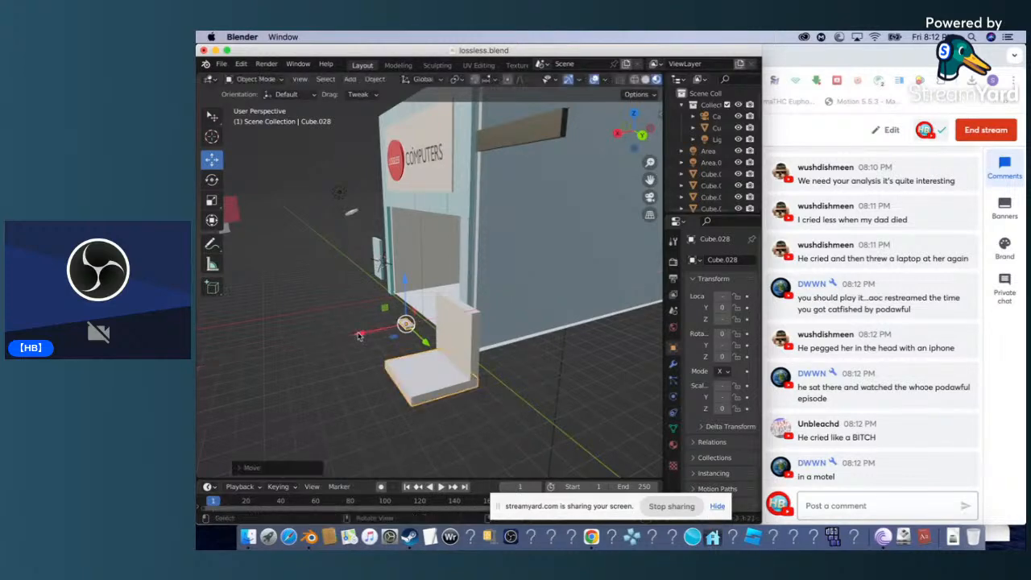
pyautogui.click(552, 356)
pyautogui.hscroll(-10, 366, 299)
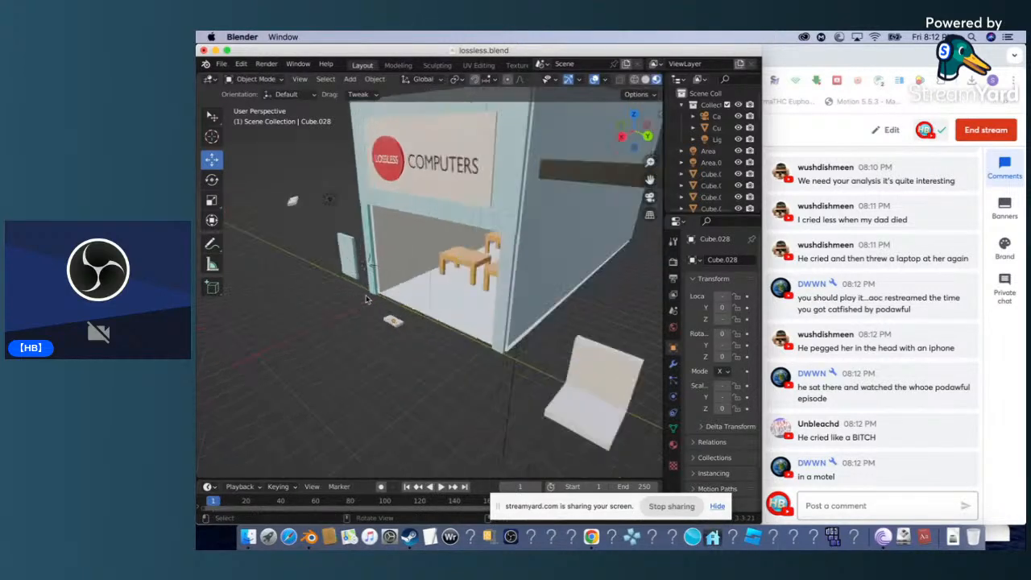
pyautogui.hscroll(-5, 366, 298)
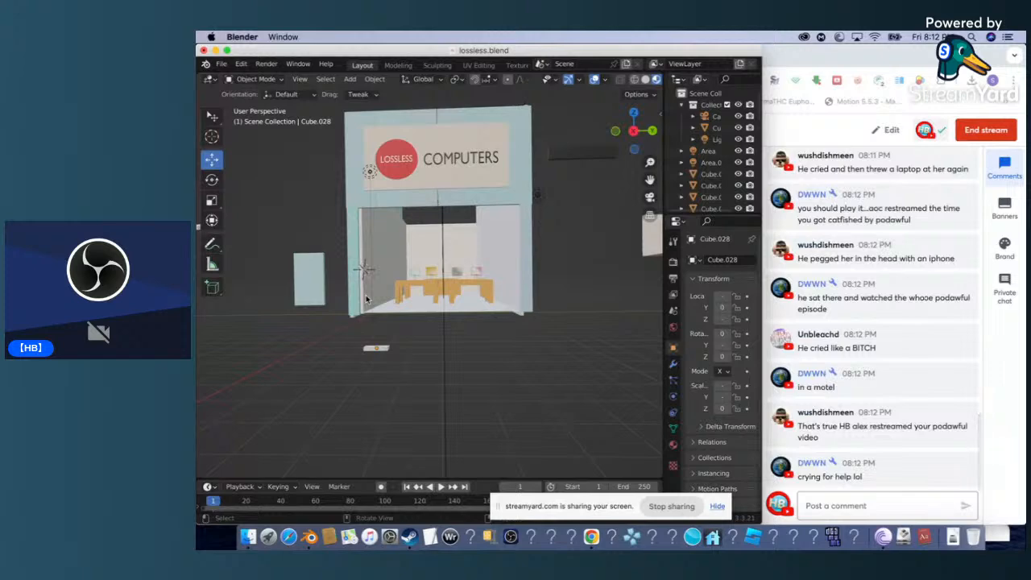
pyautogui.hscroll(5, 563, 308)
pyautogui.hscroll(5, 564, 307)
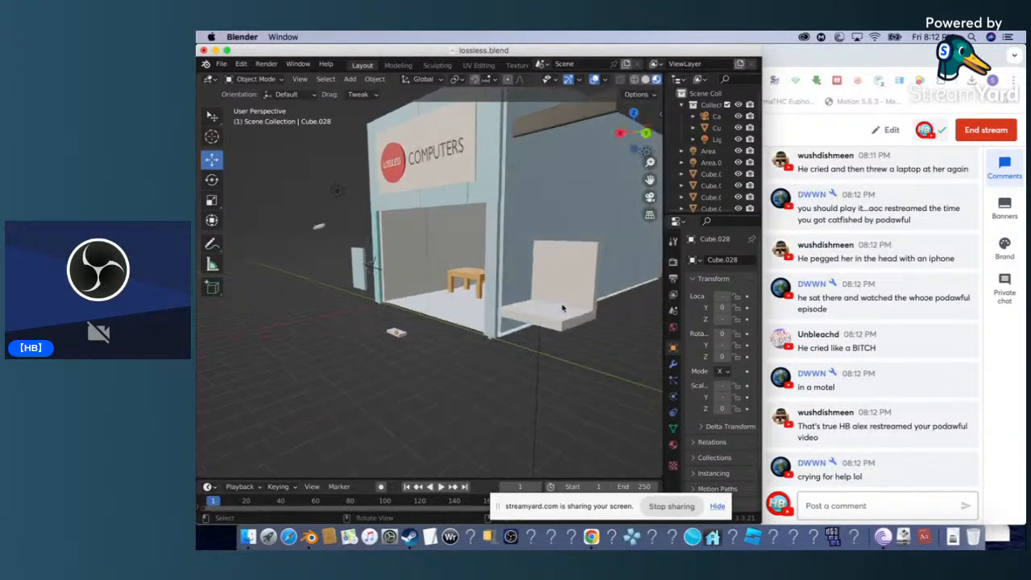
# Duplicate the upright panel of the L-shaped object and place the copy in front of the store entrance.
pyautogui.click(569, 273)
pyautogui.hotkey('ctrl', 'v')
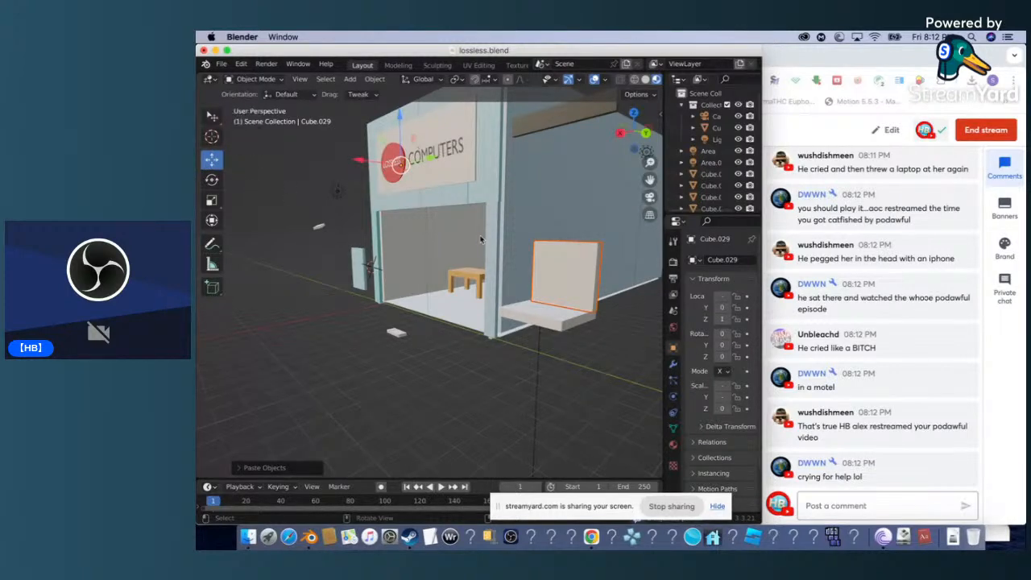
pyautogui.hotkey('shift', 'd')
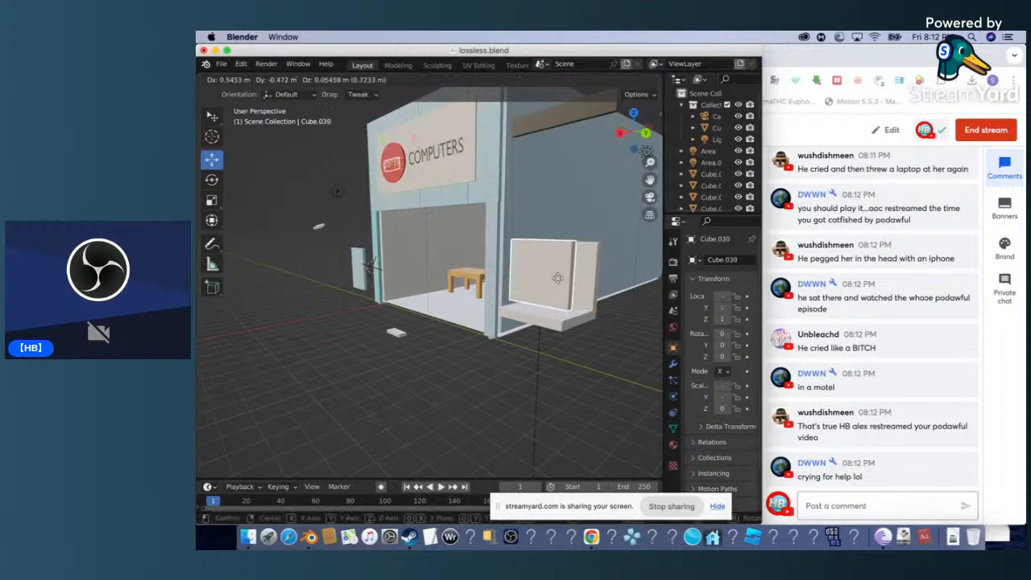
pyautogui.click(513, 271)
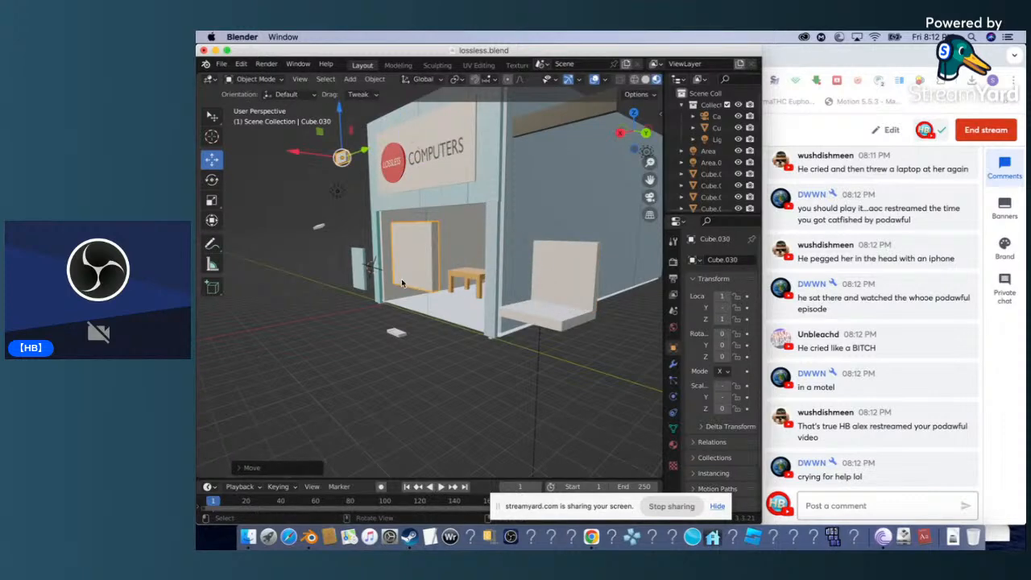
pyautogui.hscroll(-5, 411, 288)
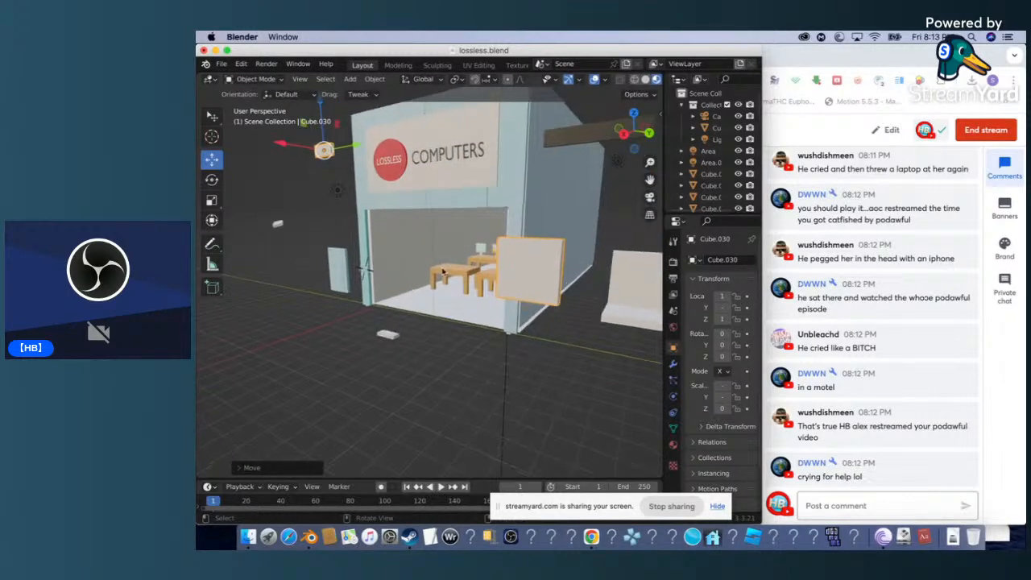
# Select the copied panel in front of the entrance and scale it down slightly along the Y axis.
pyautogui.click(564, 260)
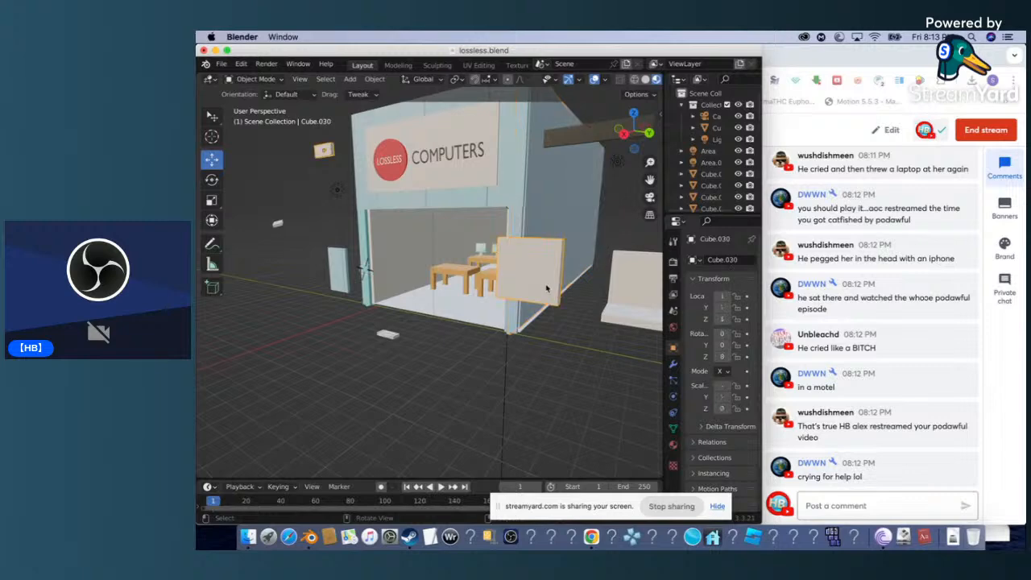
pyautogui.click(547, 288)
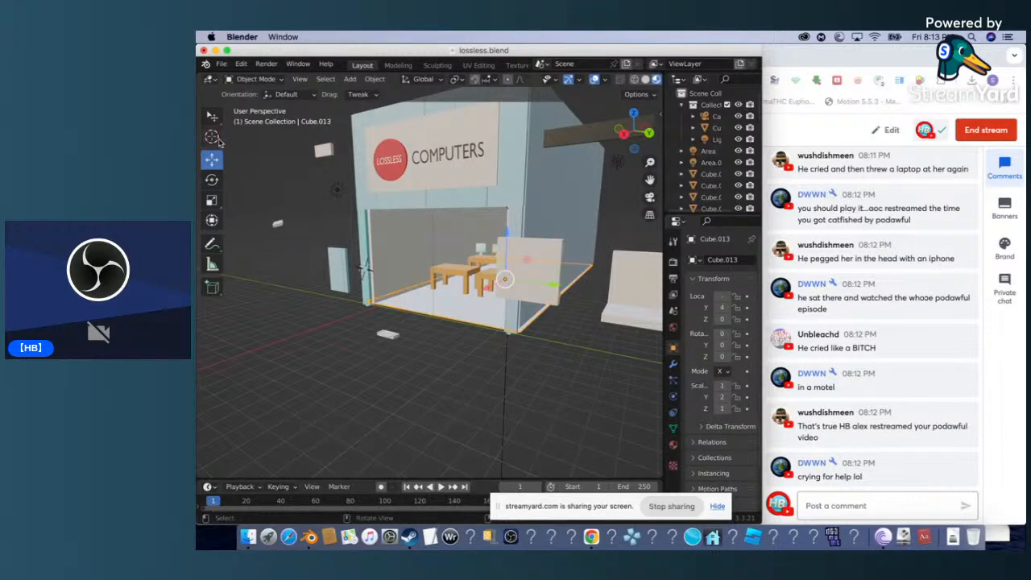
pyautogui.click(212, 116)
pyautogui.click(522, 281)
pyautogui.click(212, 200)
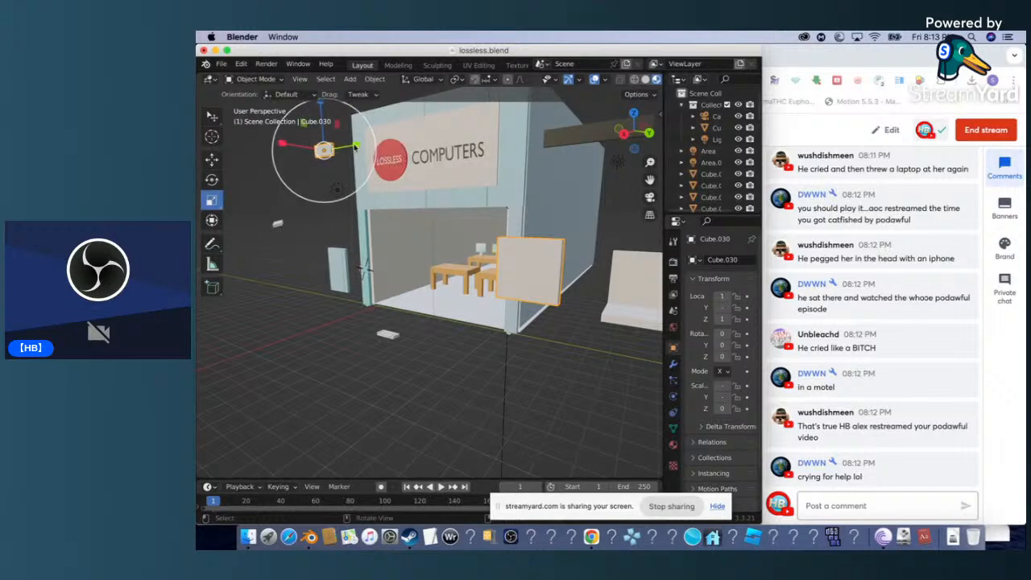
pyautogui.moveTo(353, 147)
pyautogui.mouseDown()
pyautogui.moveTo(364, 148)
pyautogui.moveTo(352, 149)
pyautogui.mouseUp()
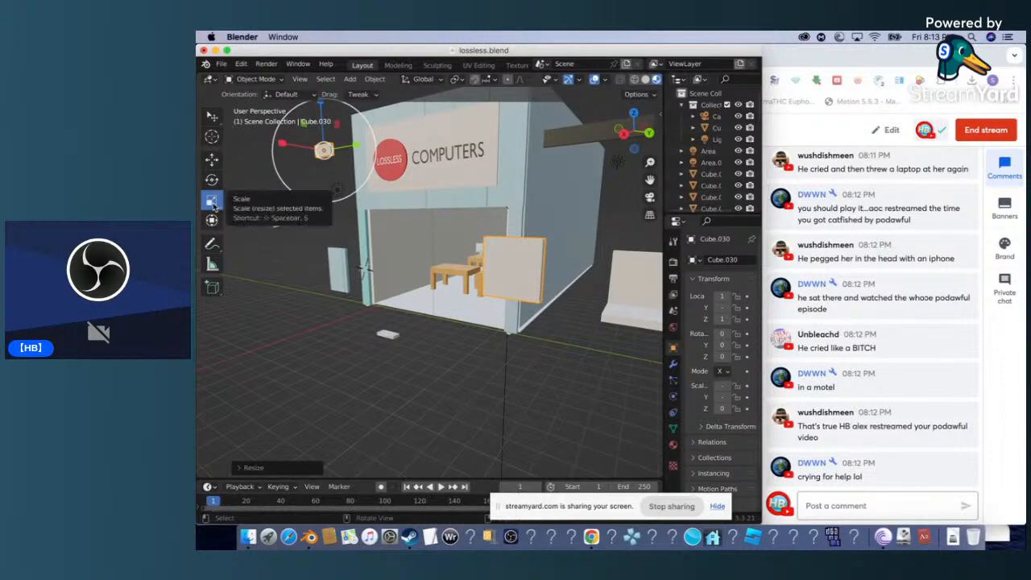
# Reselect the copied panel and move it down along the Z axis, far below the store.
pyautogui.click(523, 283)
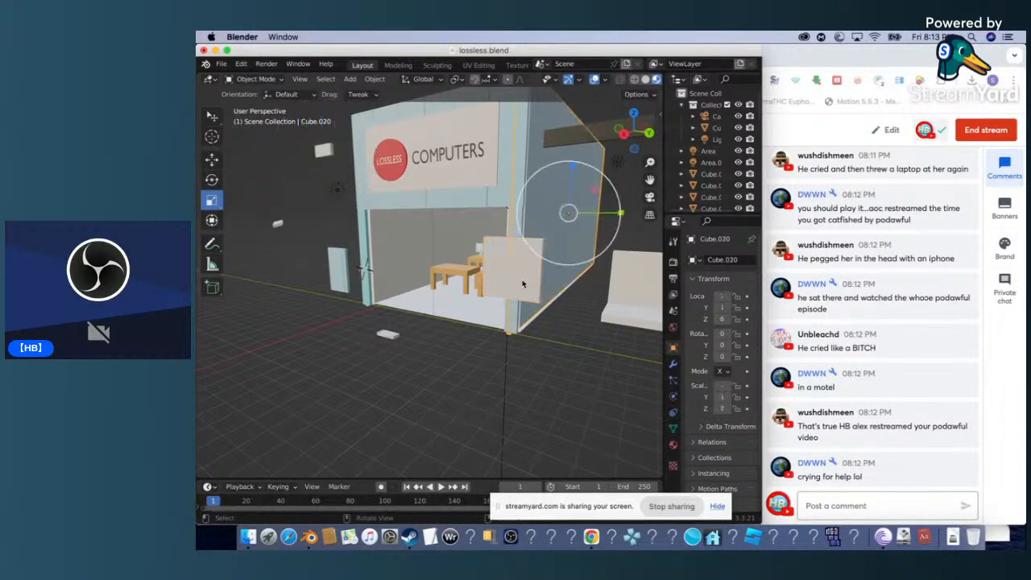
pyautogui.click(517, 360)
pyautogui.click(521, 277)
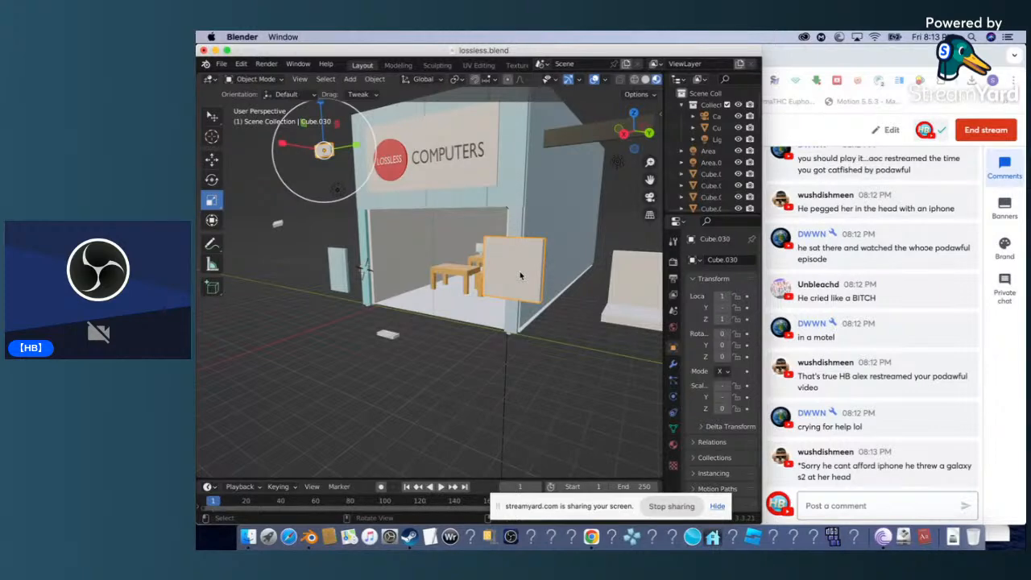
pyautogui.click(521, 275)
pyautogui.rightClick(516, 274)
pyautogui.click(604, 383)
pyautogui.click(538, 253)
pyautogui.click(241, 63)
pyautogui.moveTo(270, 111)
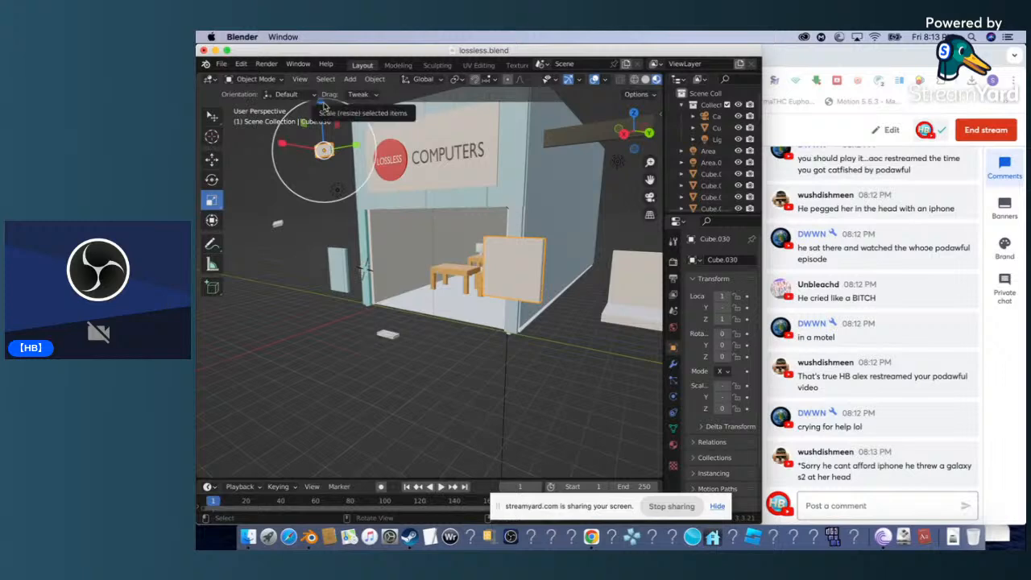
pyautogui.click(211, 160)
pyautogui.moveTo(322, 114); pyautogui.dragTo(385, 454)
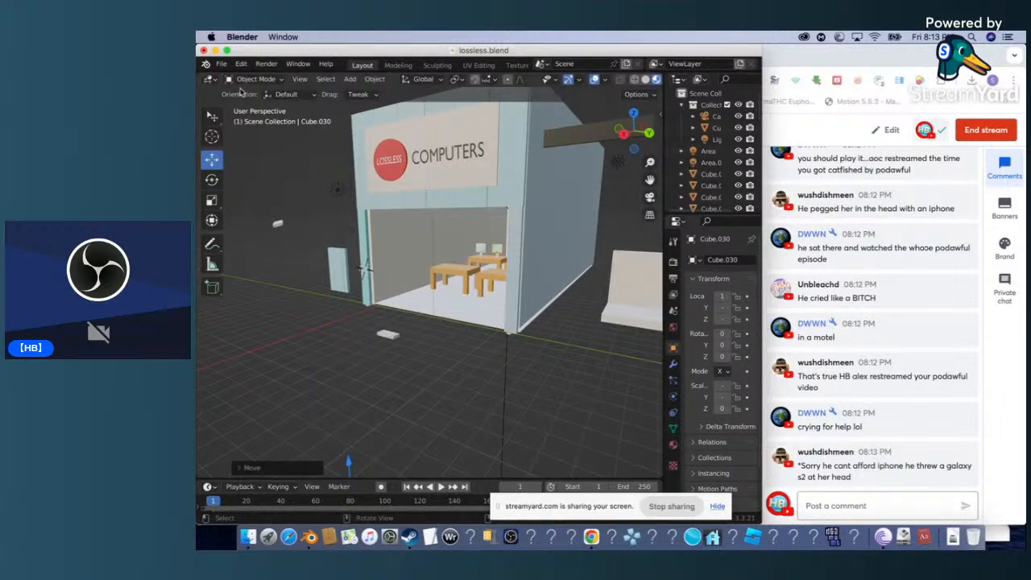
# Select the upright panel of the L-shaped object beside the store and paste another copy in place.
pyautogui.hscroll(5, 567, 259)
pyautogui.hscroll(-5, 566, 260)
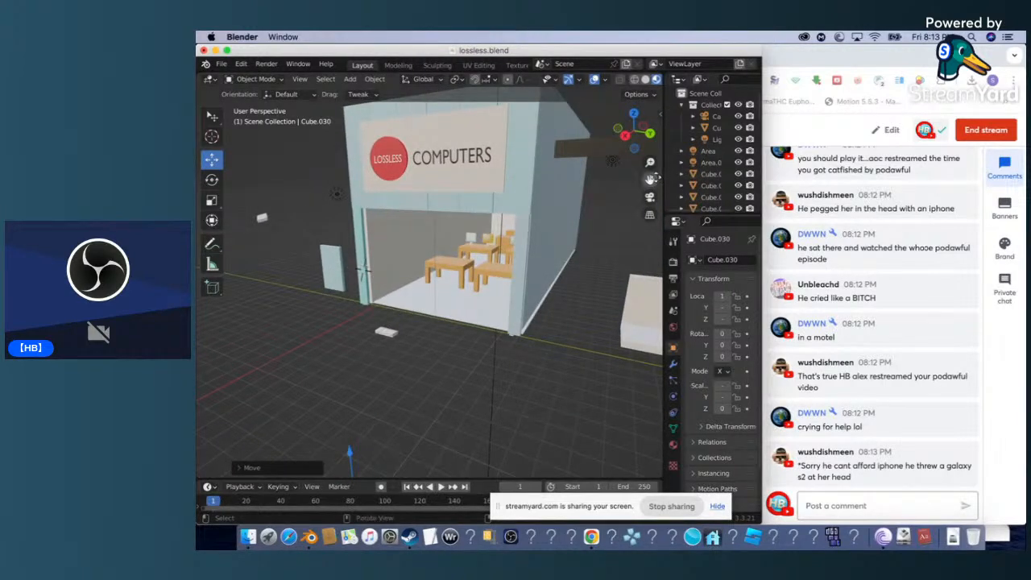
pyautogui.hscroll(4, 650, 179)
pyautogui.moveTo(650, 180); pyautogui.dragTo(637, 167)
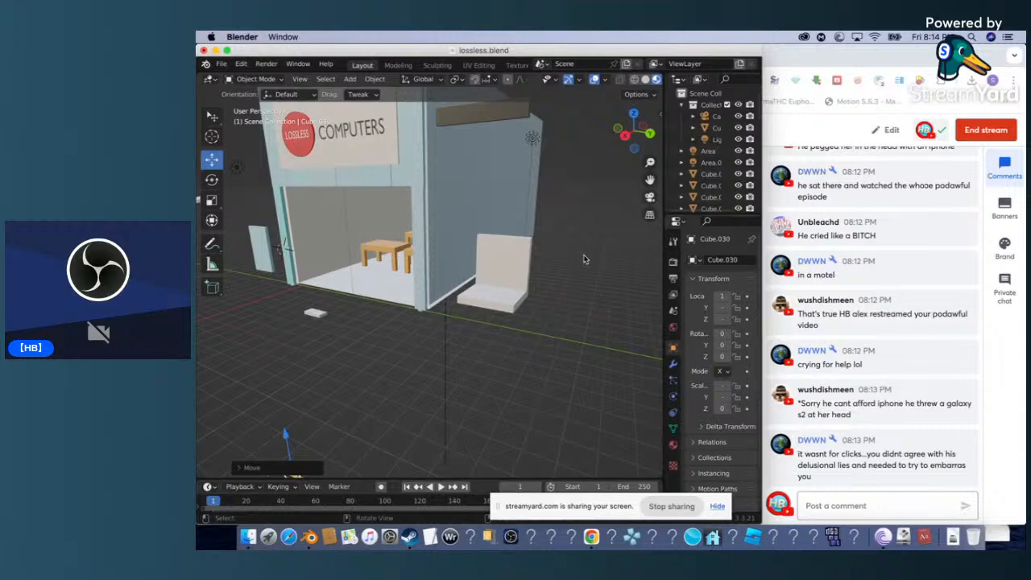
pyautogui.scroll(5, 556, 268)
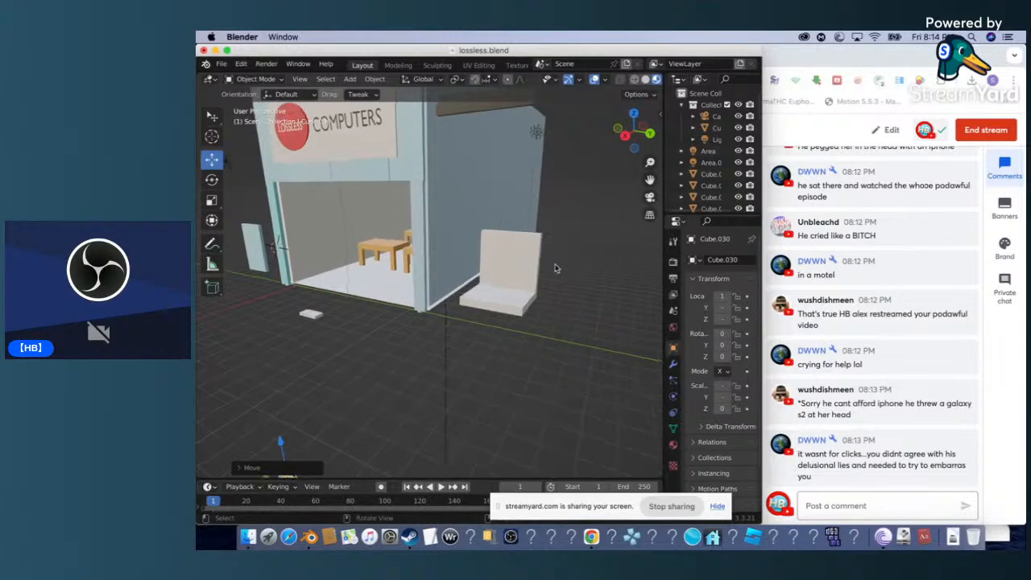
pyautogui.scroll(3, 556, 268)
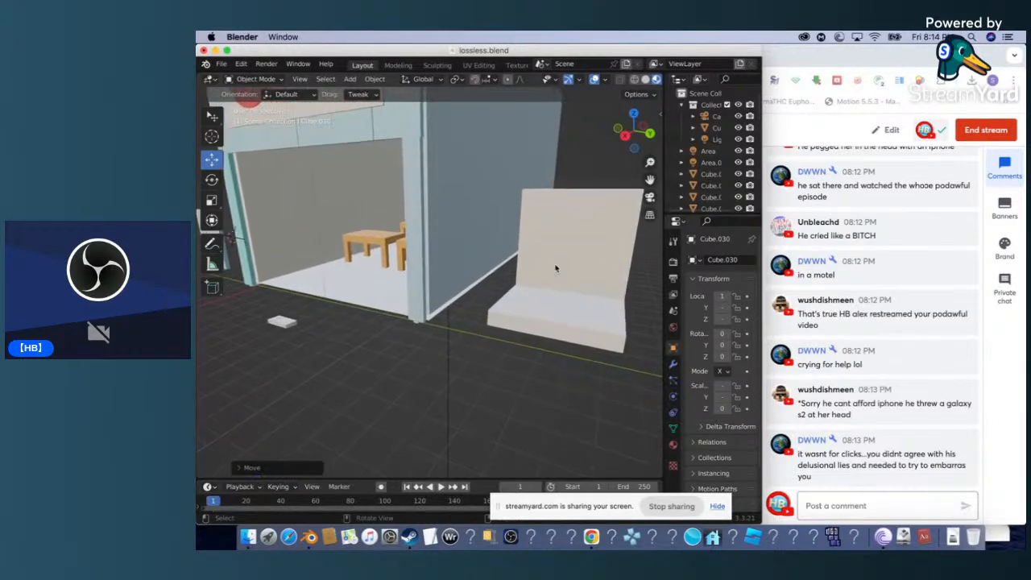
pyautogui.scroll(5, 556, 268)
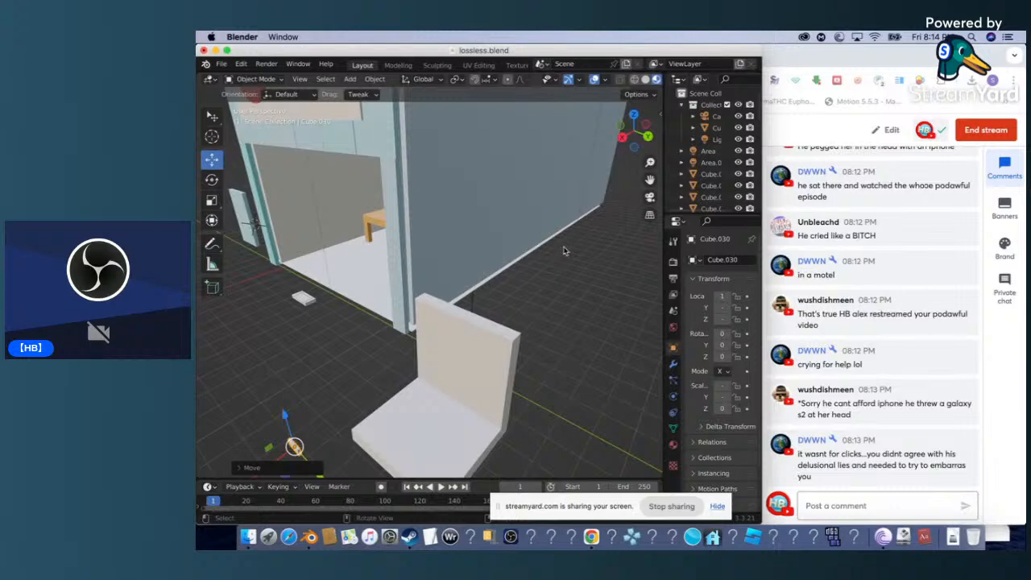
pyautogui.scroll(-3, 564, 251)
pyautogui.moveTo(649, 179); pyautogui.dragTo(566, 98)
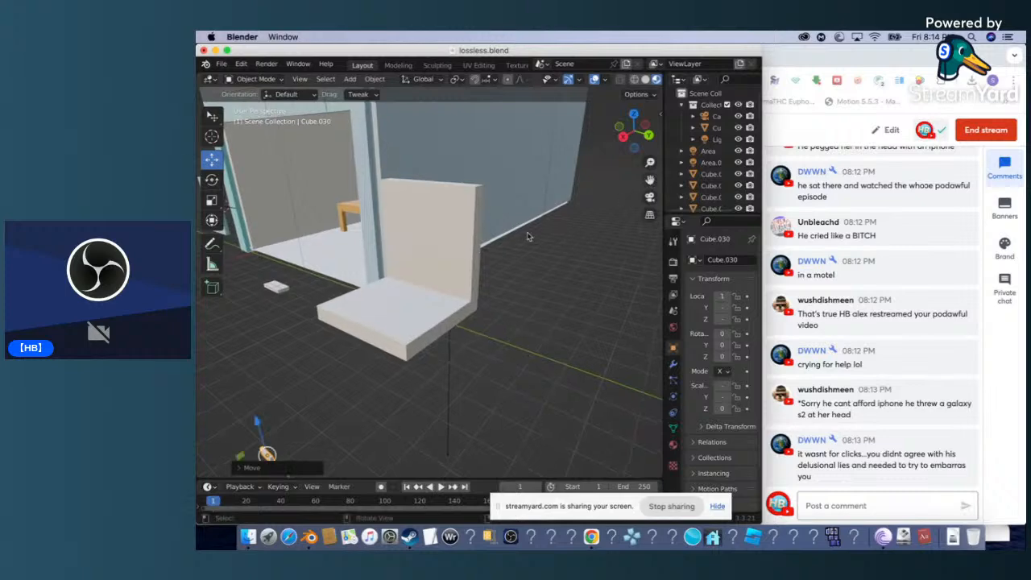
pyautogui.click(458, 233)
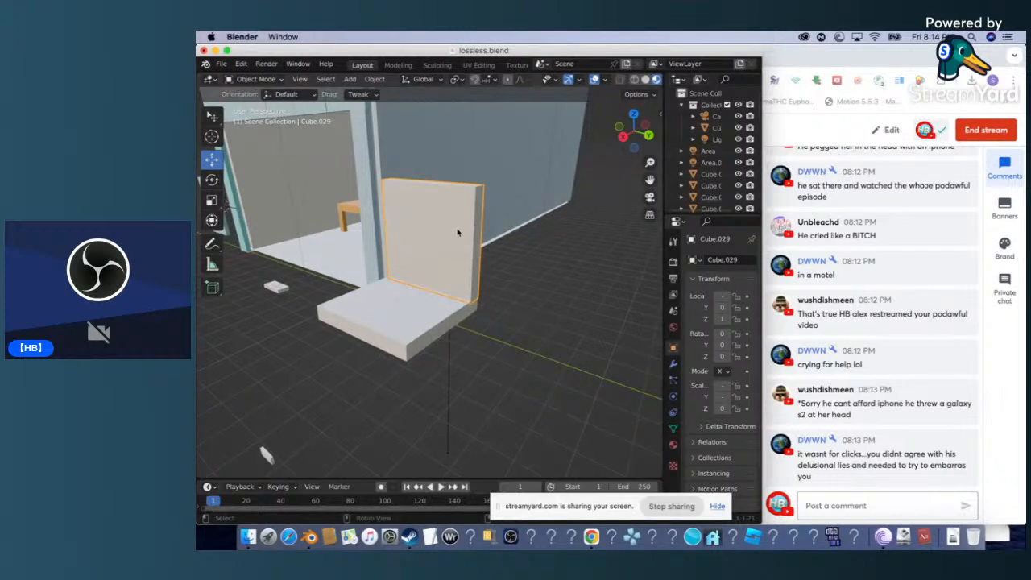
pyautogui.press('super+v')
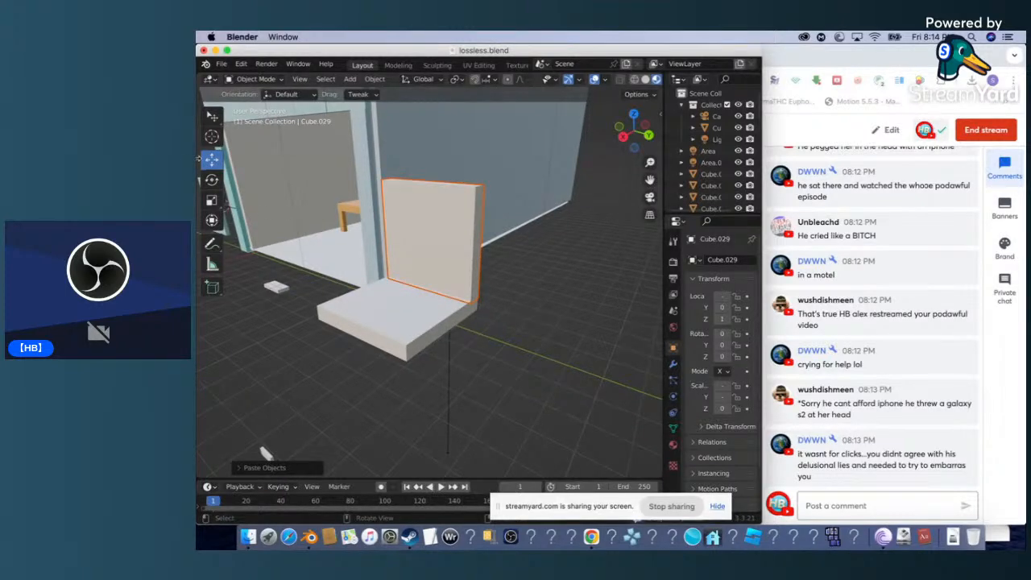
# Duplicate the L-shaped object's upright panel and place the copy beside it, on the side away from the entrance.
pyautogui.click(213, 117)
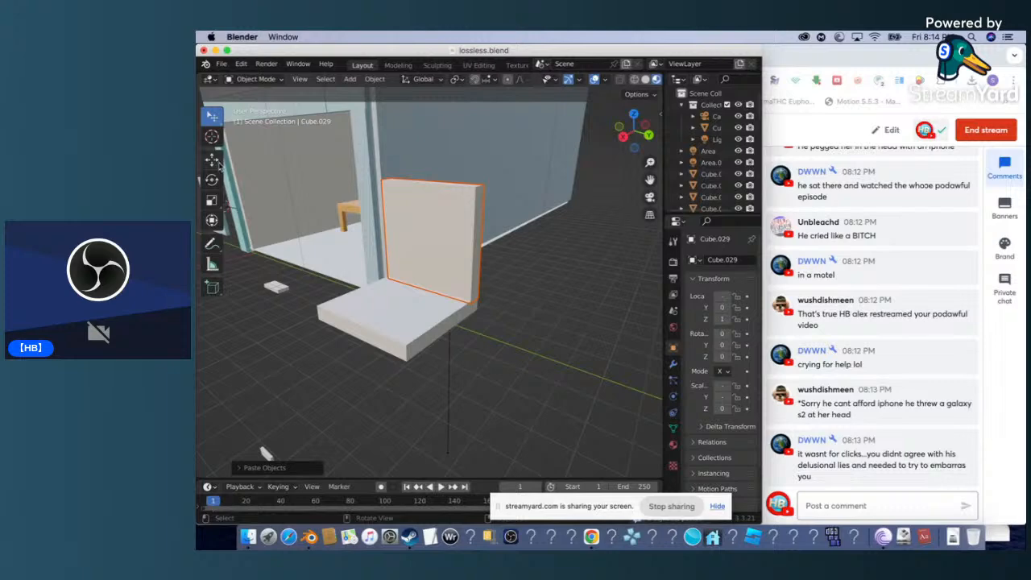
pyautogui.click(419, 239)
pyautogui.click(212, 159)
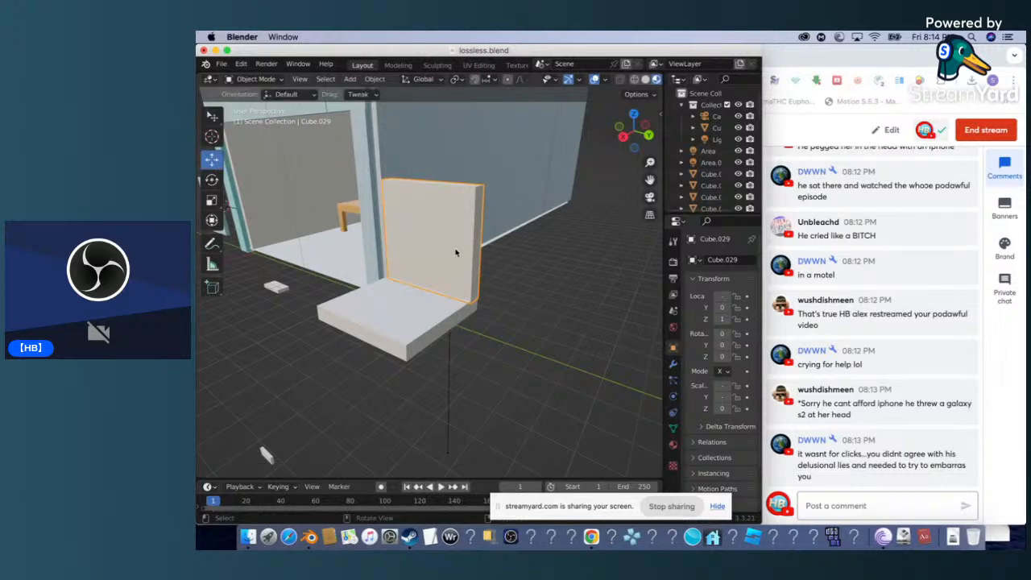
pyautogui.hotkey('shift', 'd')
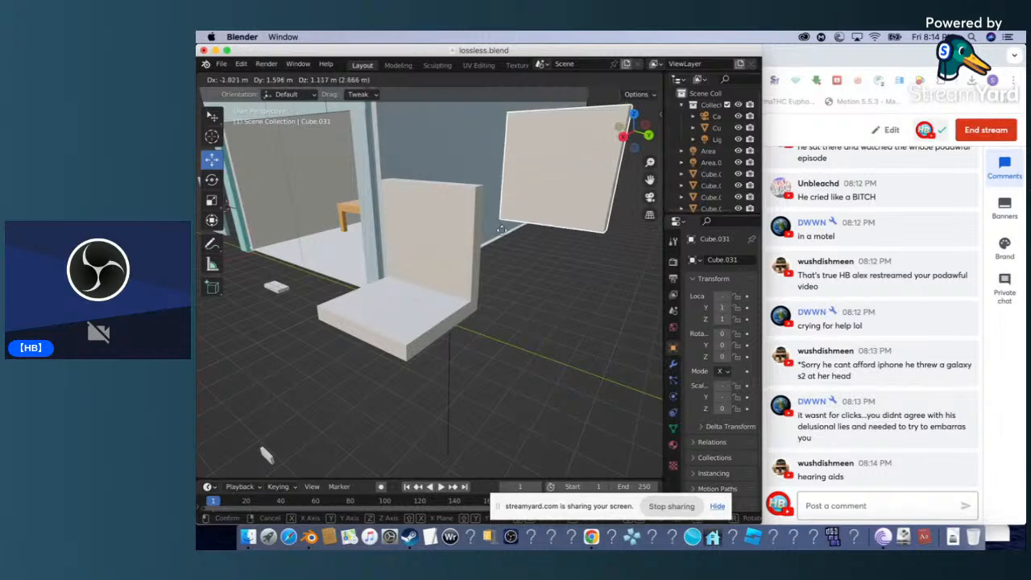
pyautogui.click(488, 257)
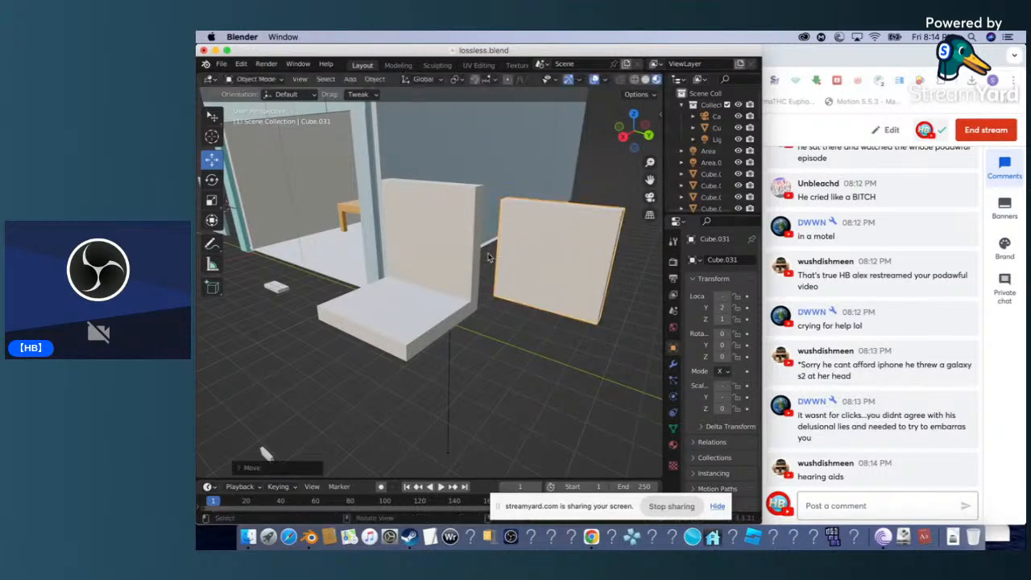
# Select the new standalone panel and shift it upward, in front of the store's blue side wall.
pyautogui.click(213, 201)
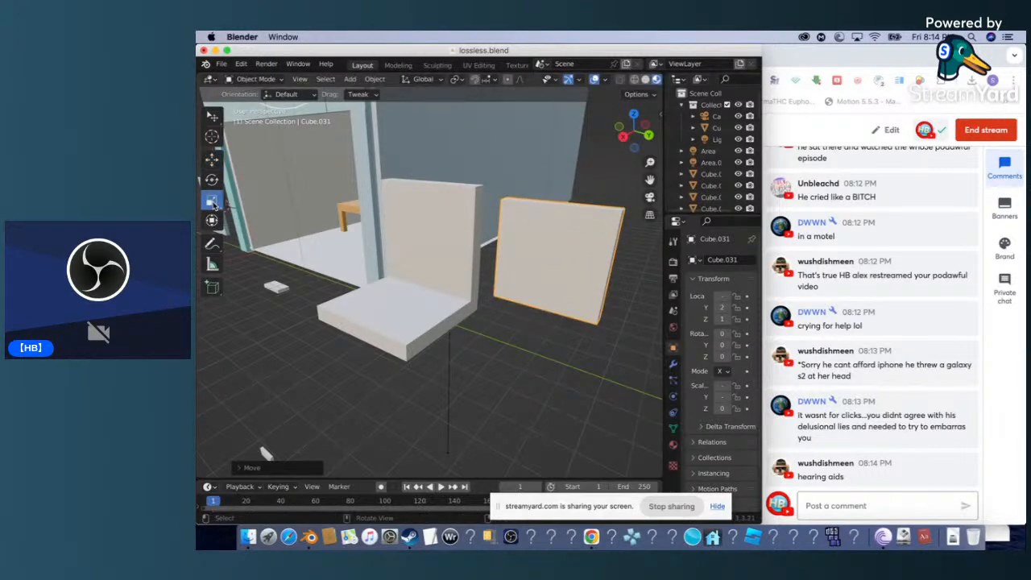
pyautogui.click(531, 257)
pyautogui.hscroll(5, 531, 257)
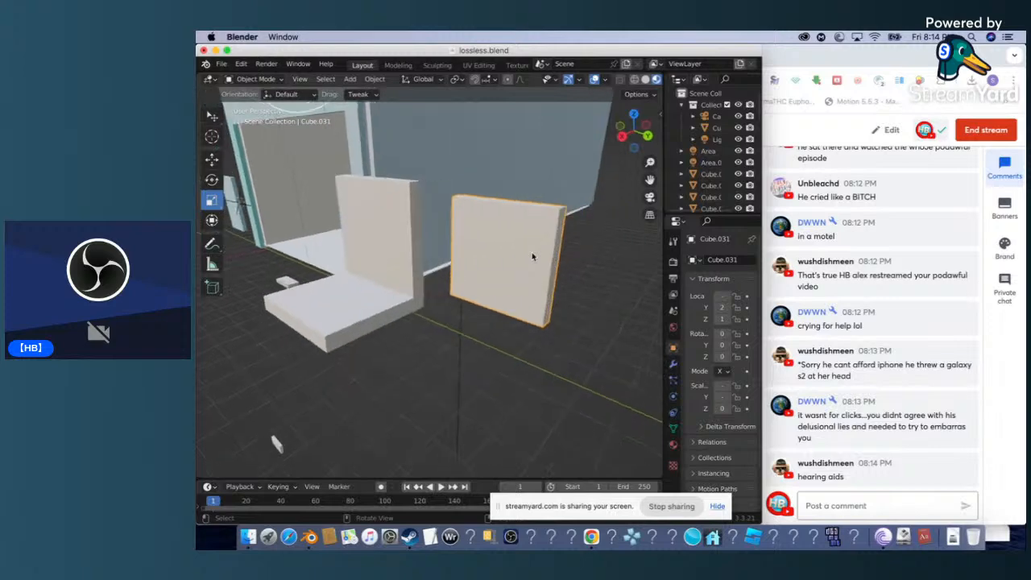
pyautogui.scroll(-5, 532, 257)
pyautogui.click(212, 116)
pyautogui.click(420, 185)
pyautogui.click(419, 184)
pyautogui.scroll(8, 420, 185)
pyautogui.scroll(-4, 420, 184)
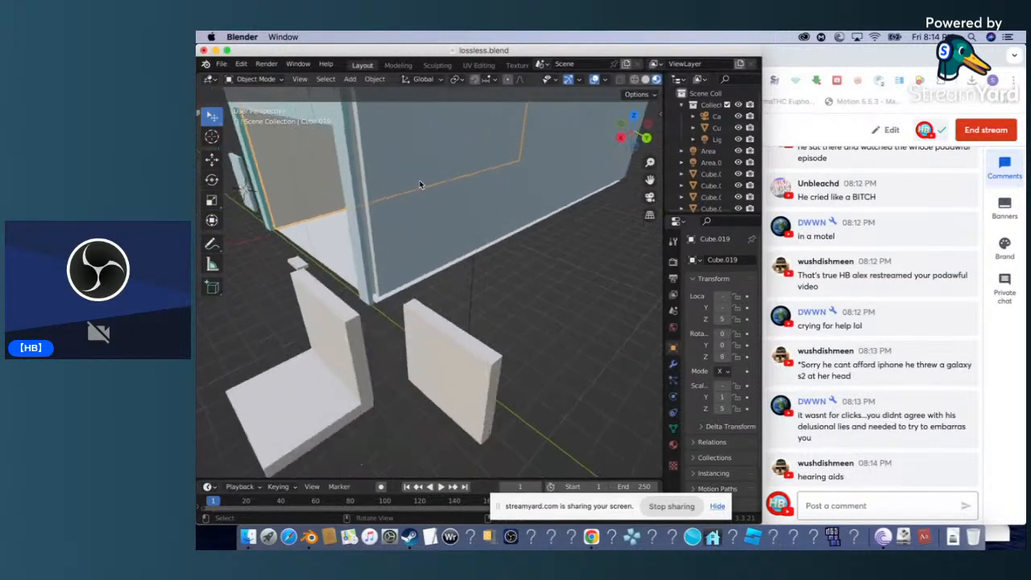
pyautogui.click(430, 323)
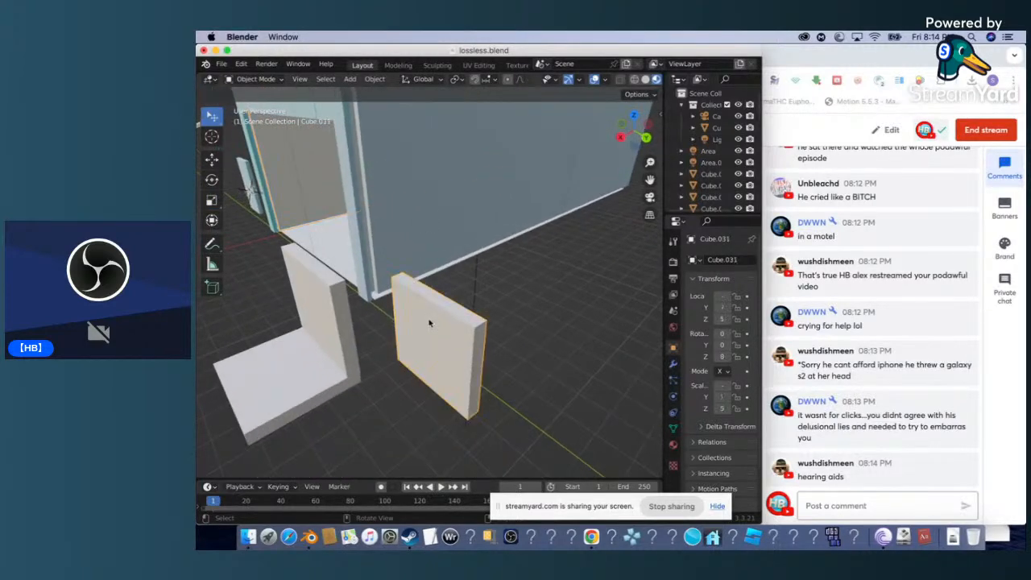
pyautogui.click(212, 200)
pyautogui.moveTo(463, 349); pyautogui.dragTo(460, 255)
pyautogui.click(460, 254)
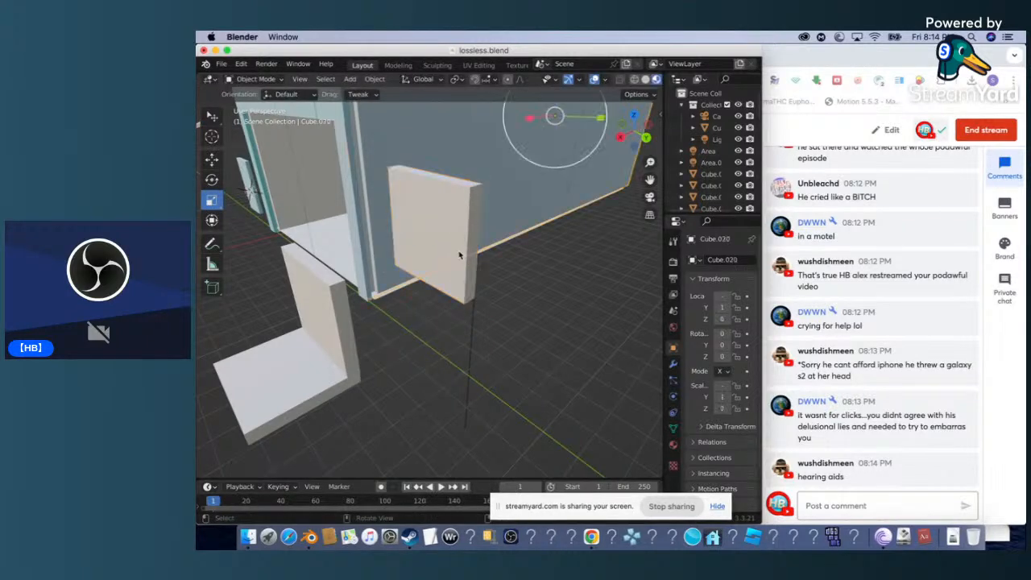
pyautogui.click(445, 234)
pyautogui.click(445, 234)
pyautogui.scroll(-5, 445, 234)
pyautogui.moveTo(530, 116); pyautogui.dragTo(530, 119)
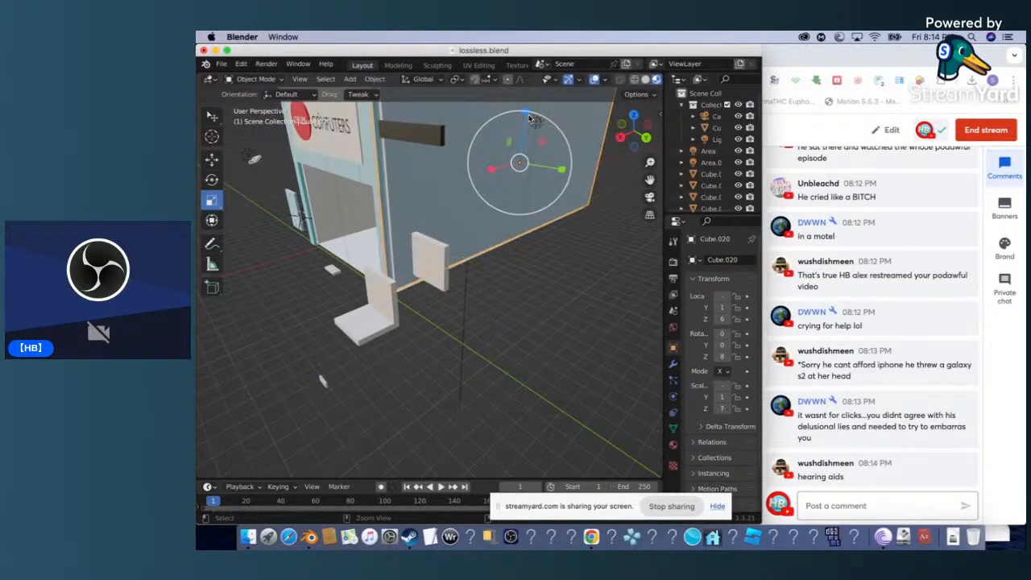
pyautogui.press('super+z')
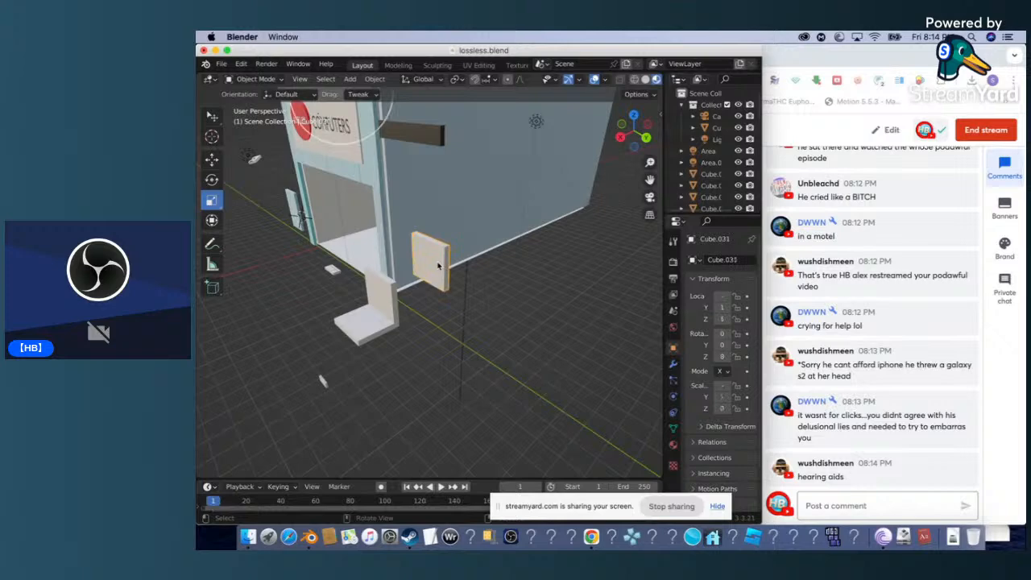
pyautogui.press('super+z')
pyautogui.moveTo(501, 236); pyautogui.dragTo(495, 235)
pyautogui.press('super+z')
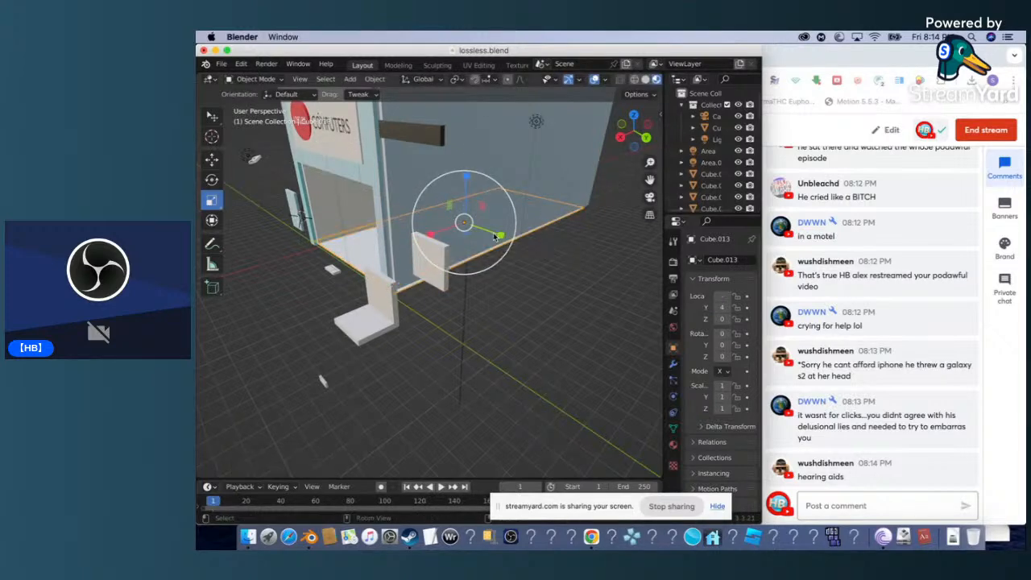
# Select the standalone panel and move it away from the side wall, beside the L-shaped object.
pyautogui.click(572, 341)
pyautogui.click(420, 256)
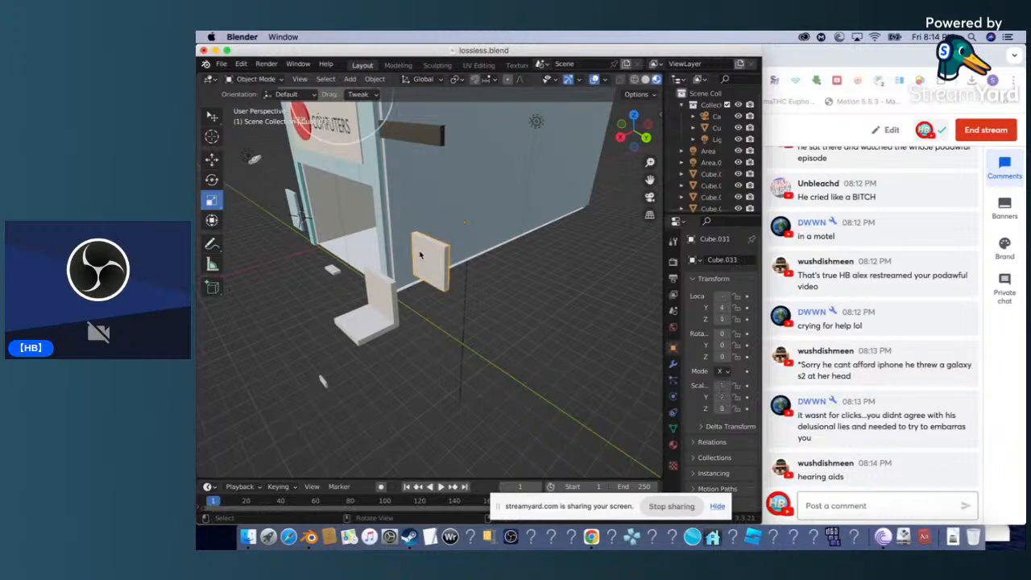
pyautogui.moveTo(428, 266); pyautogui.dragTo(472, 281)
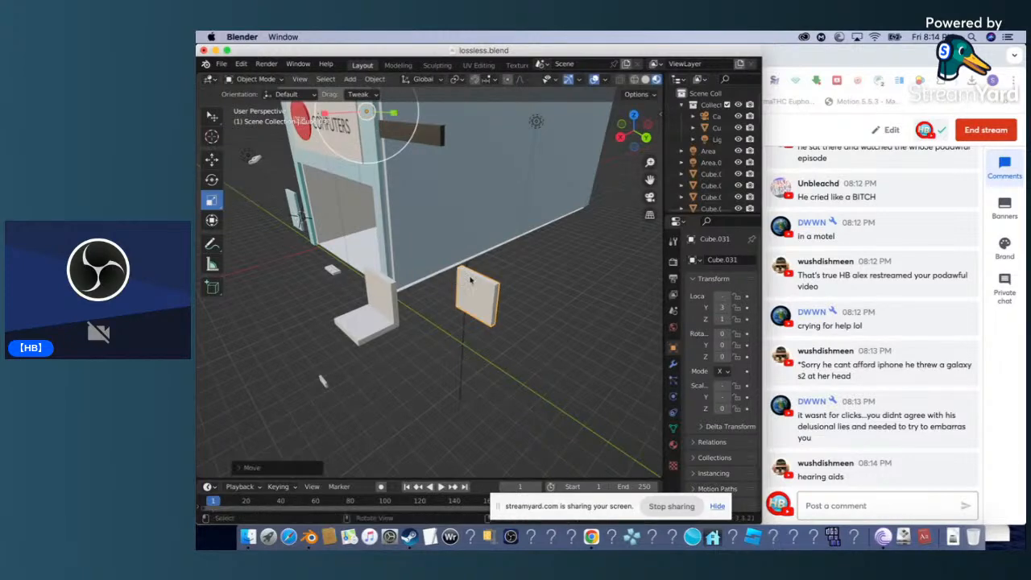
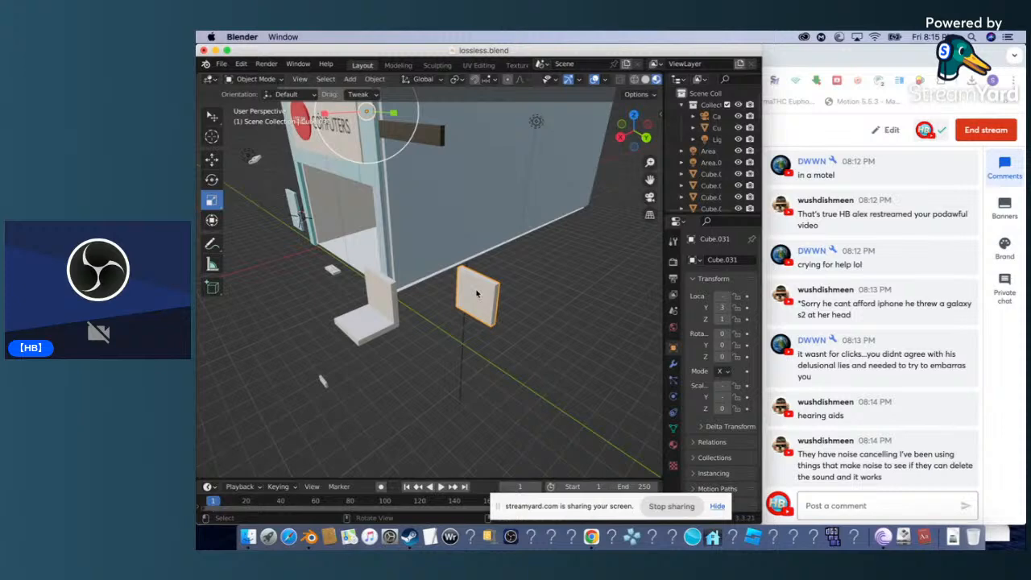
pyautogui.scroll(2, 477, 293)
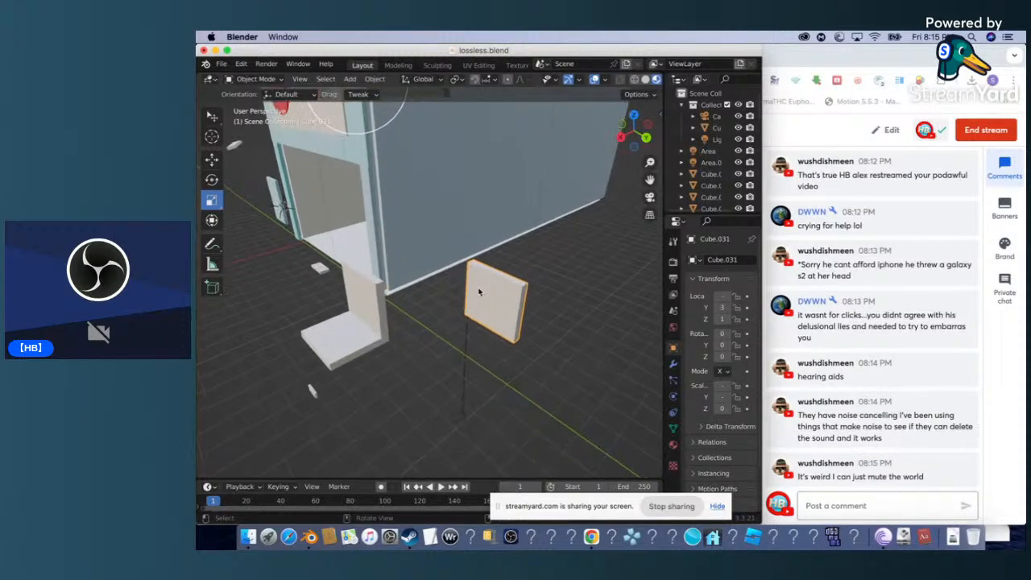
pyautogui.hscroll(-5, 479, 292)
pyautogui.scroll(-3, 479, 292)
pyautogui.hscroll(5, 479, 292)
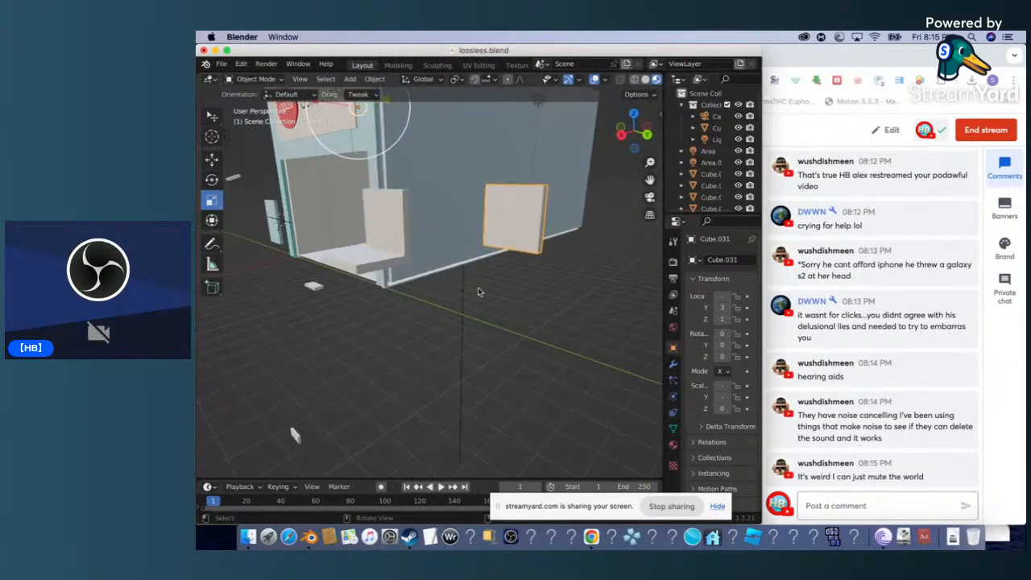
pyautogui.click(509, 230)
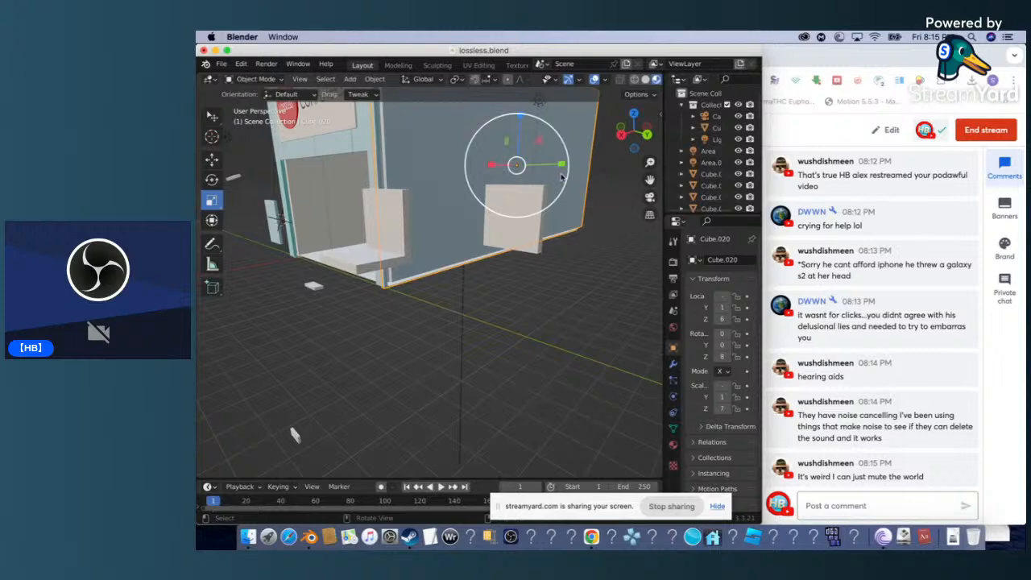
pyautogui.moveTo(564, 165); pyautogui.dragTo(556, 167)
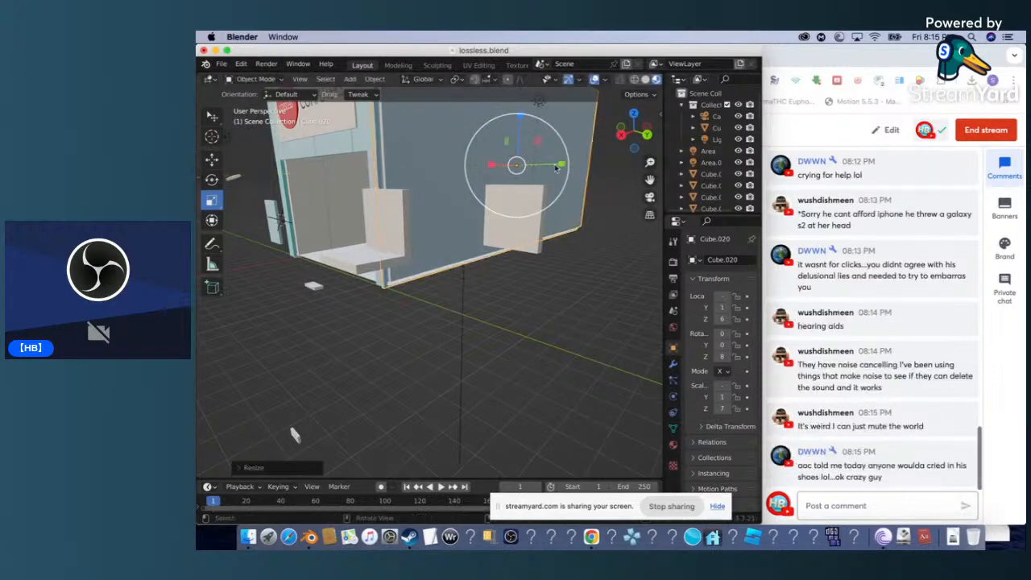
pyautogui.click(520, 239)
pyautogui.click(519, 239)
pyautogui.click(531, 229)
pyautogui.click(527, 209)
pyautogui.click(527, 209)
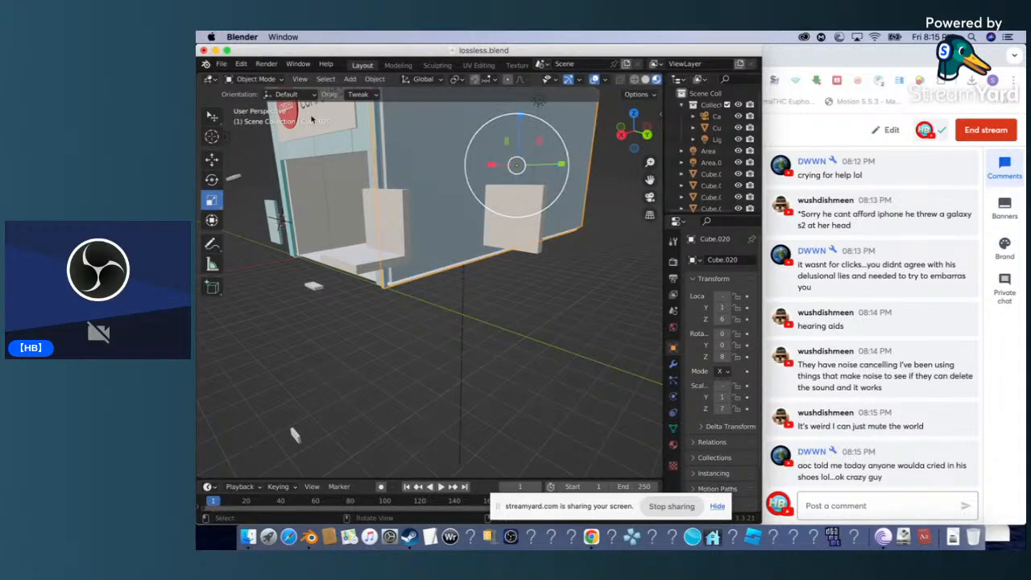
# Set the base color of the L-shaped object's upright panel to blue, with hue 0.611 and saturation 0.967.
pyautogui.hscroll(-5, 489, 255)
pyautogui.click(609, 248)
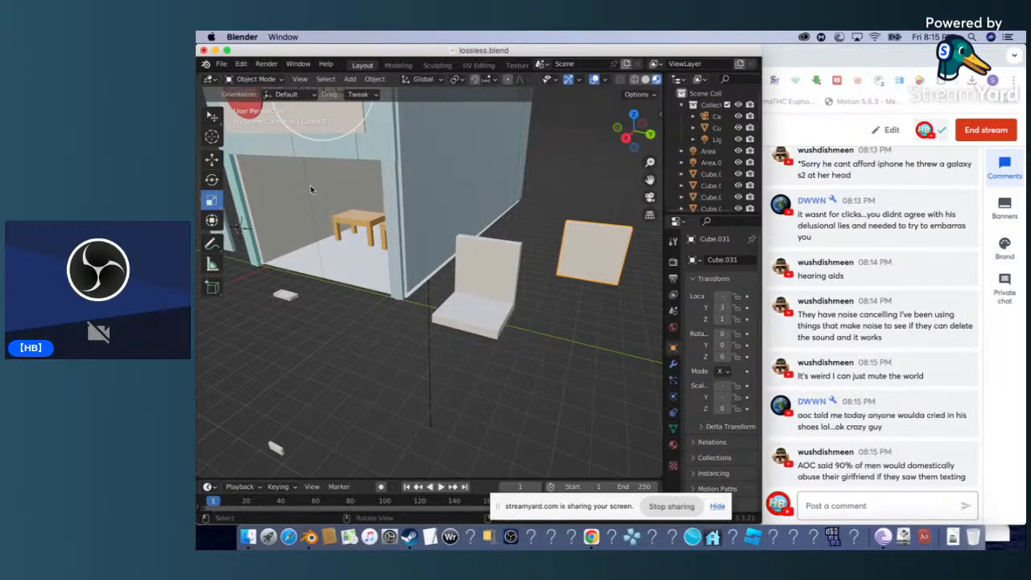
pyautogui.click(508, 287)
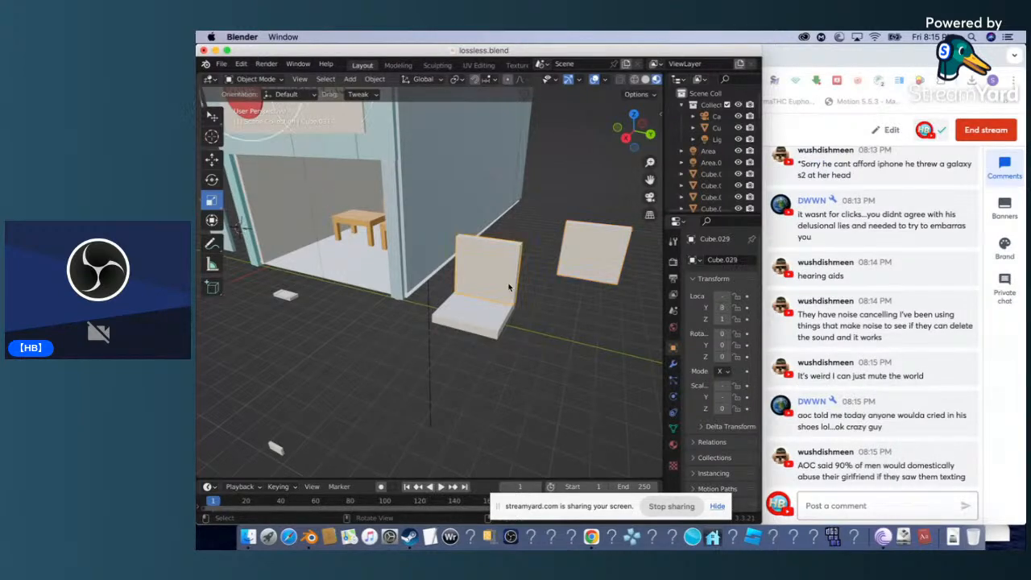
pyautogui.scroll(-5, 521, 199)
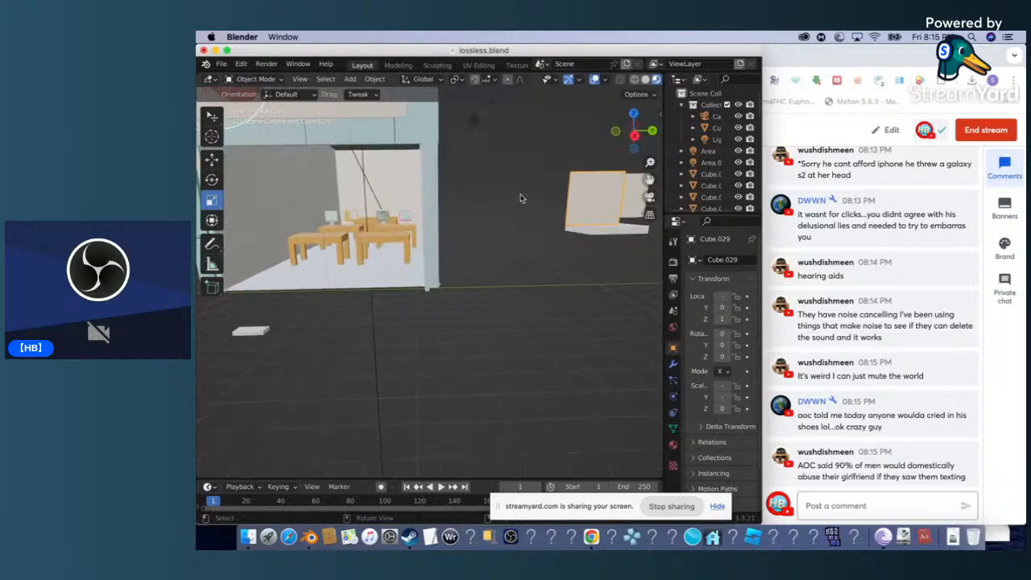
pyautogui.scroll(3, 521, 198)
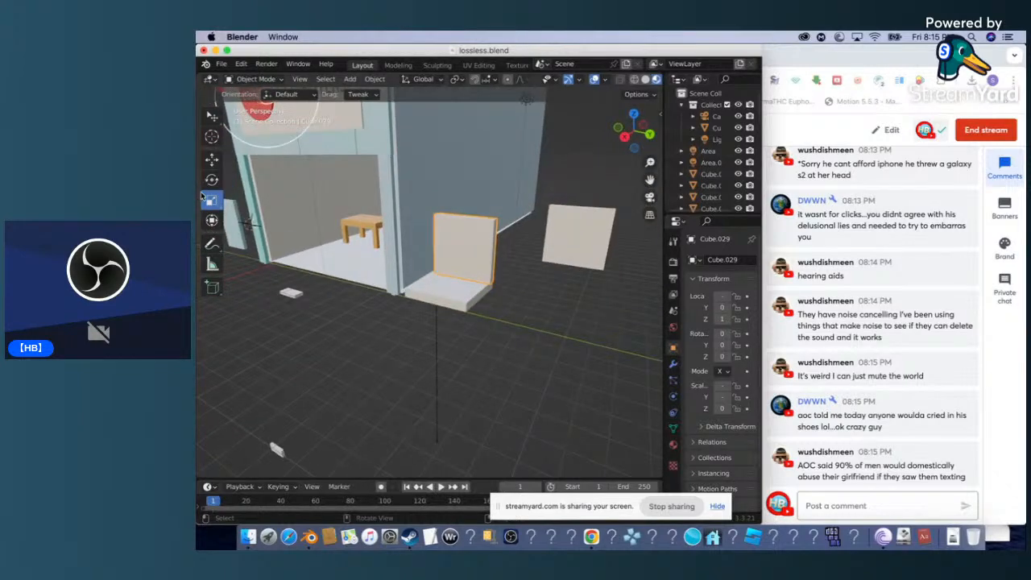
pyautogui.click(464, 260)
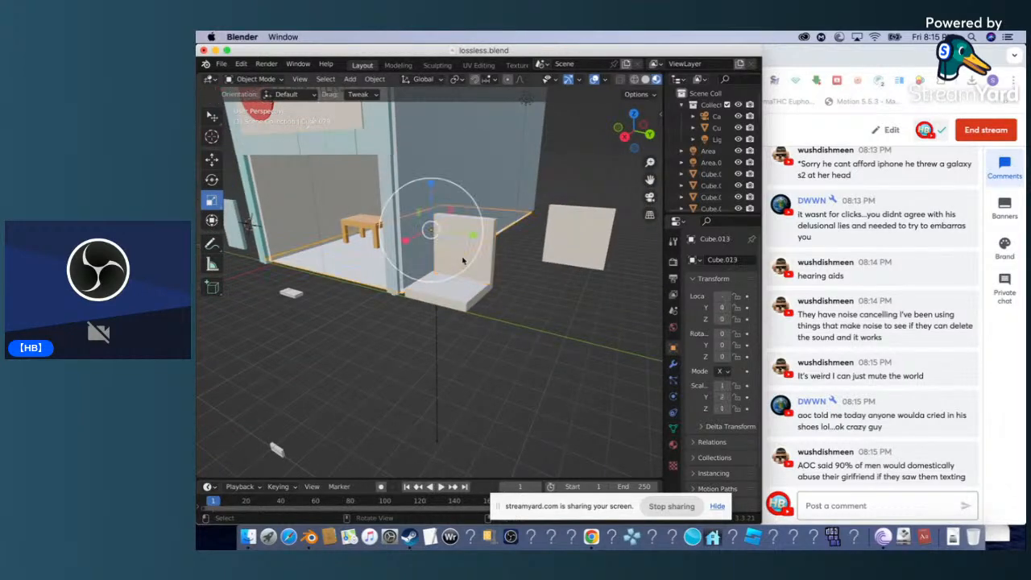
pyautogui.click(509, 256)
pyautogui.click(469, 255)
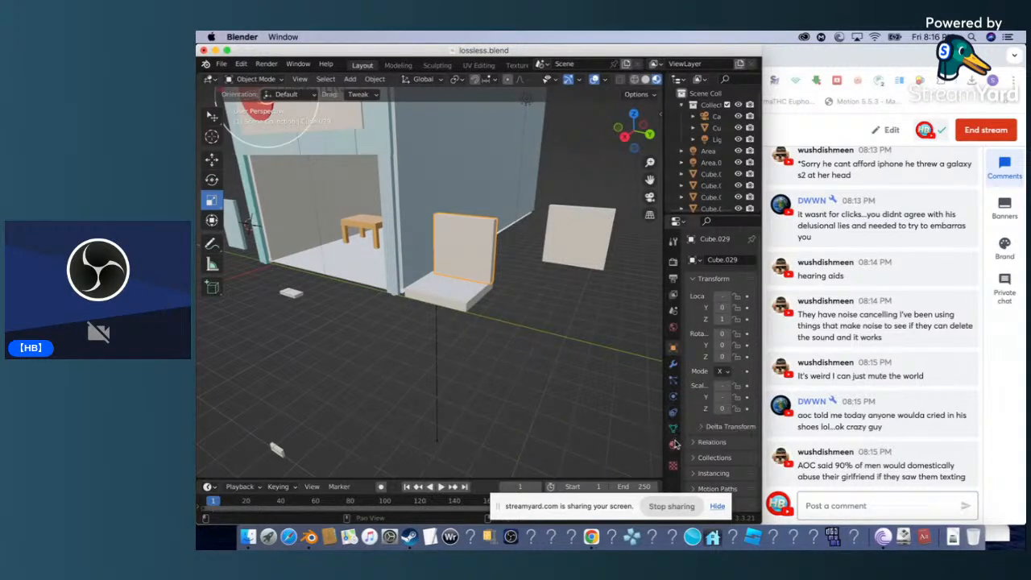
pyautogui.click(673, 445)
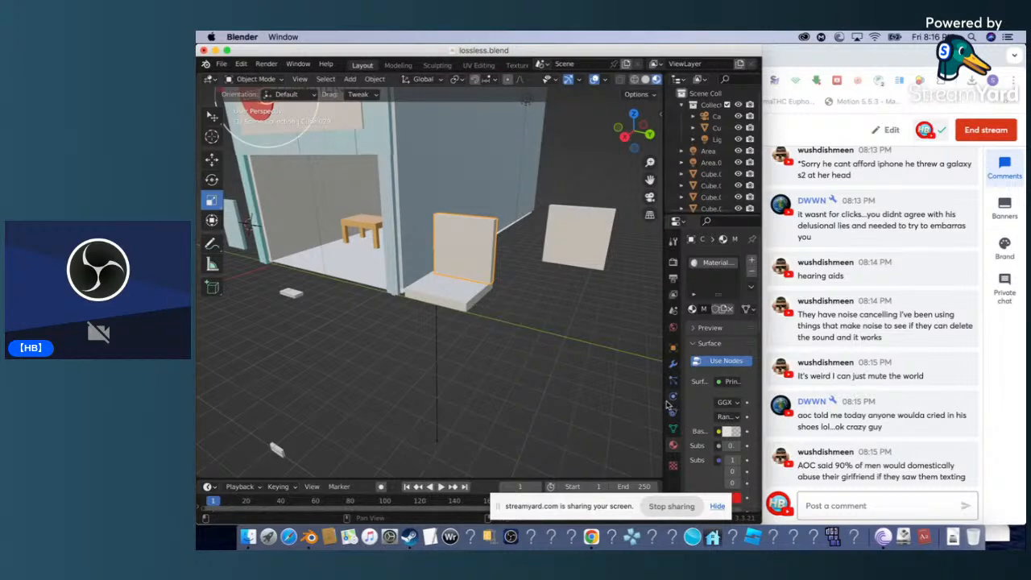
pyautogui.moveTo(666, 403); pyautogui.dragTo(601, 402)
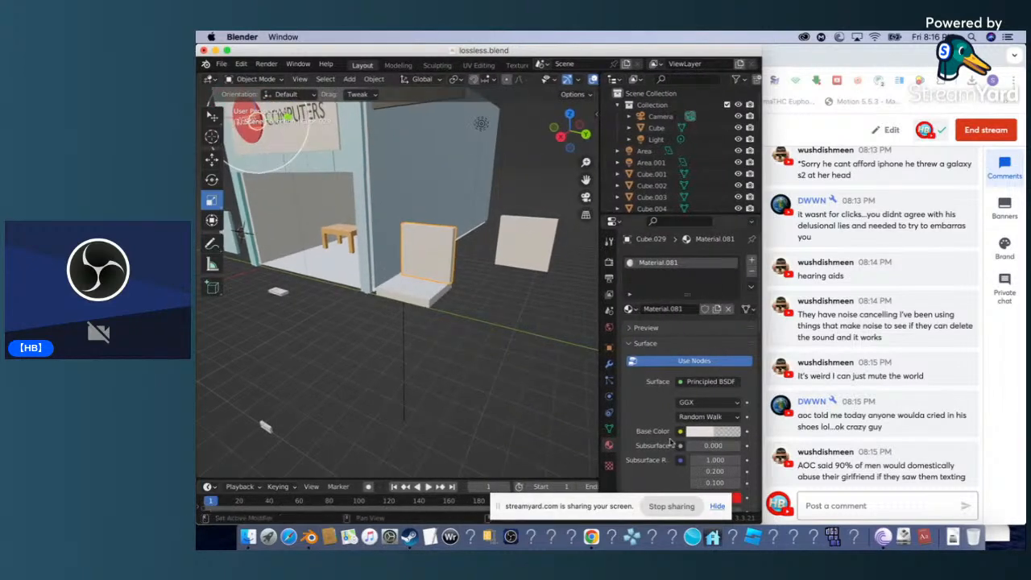
pyautogui.click(703, 435)
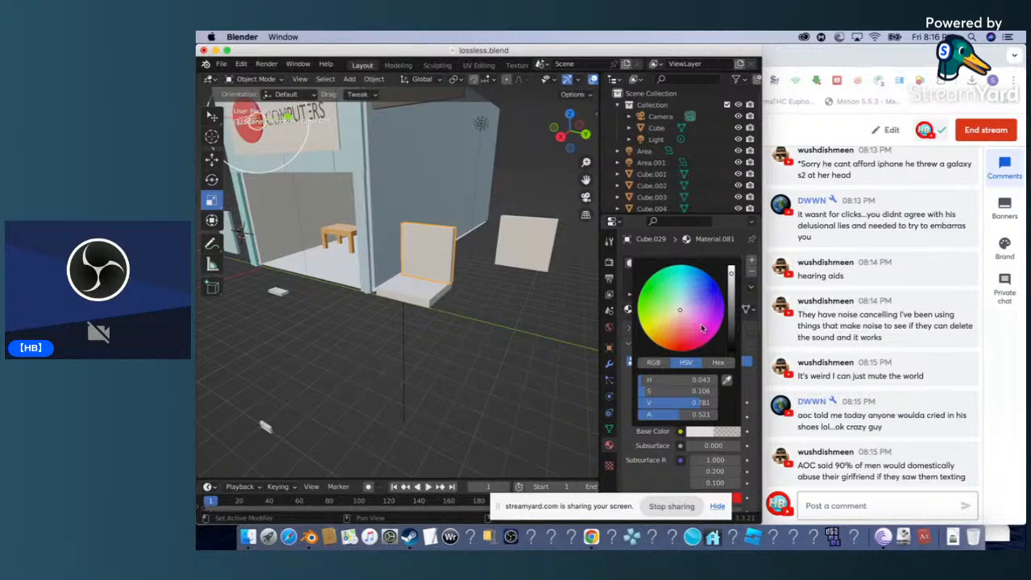
pyautogui.click(697, 280)
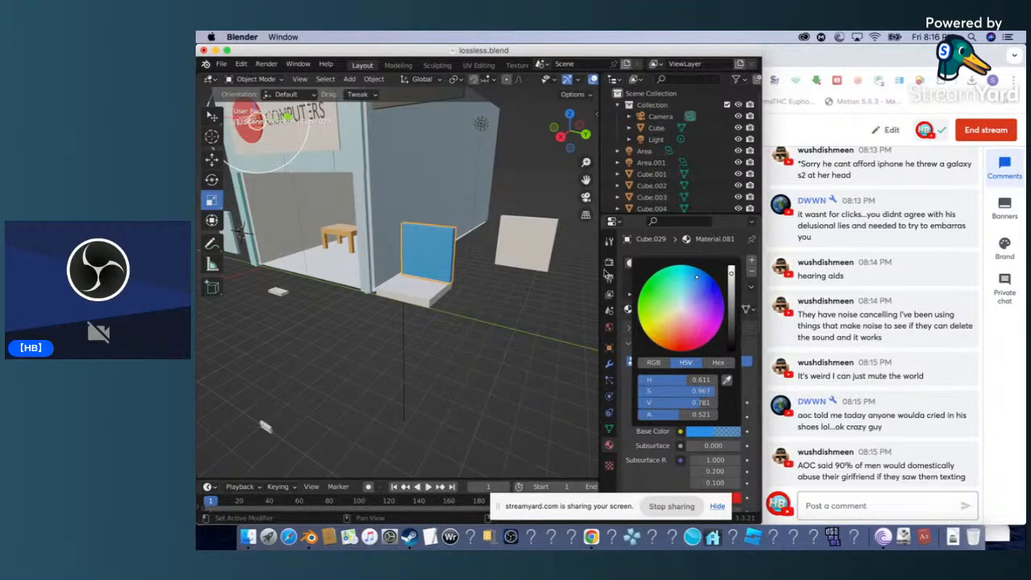
# Move the standalone white panel closer to the L-shaped object and rescale it slightly.
pyautogui.click(534, 202)
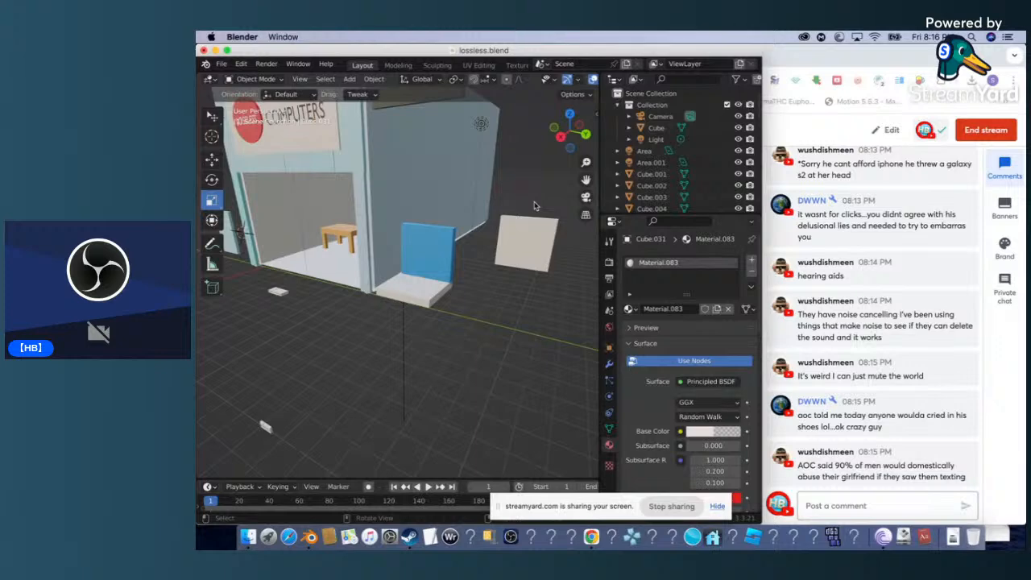
pyautogui.click(519, 260)
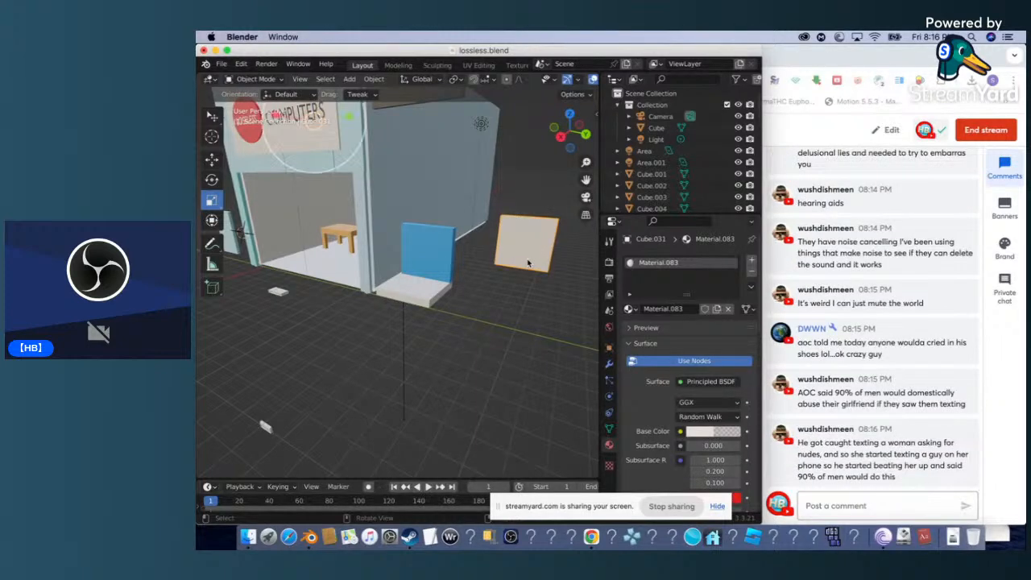
pyautogui.click(530, 205)
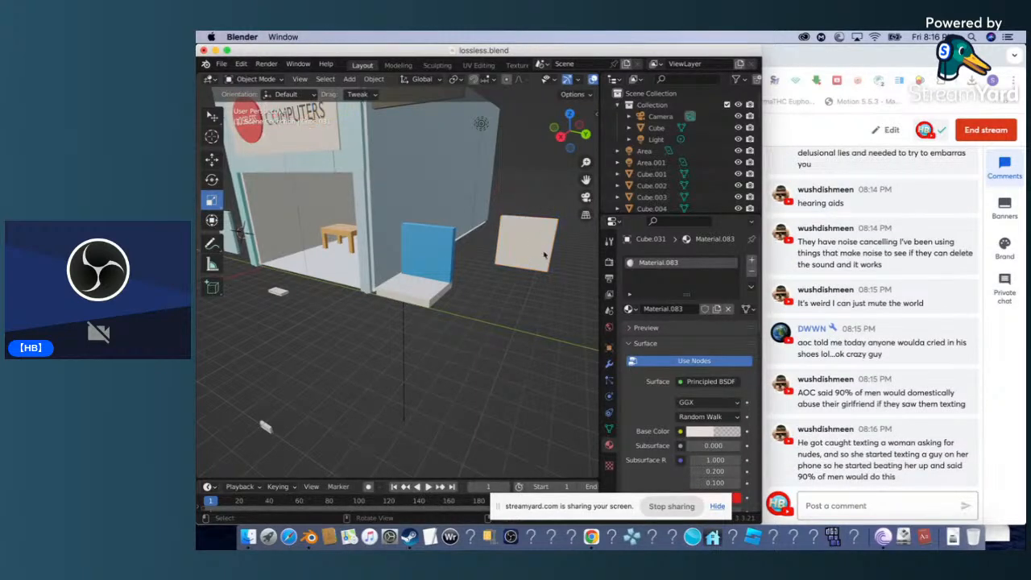
pyautogui.click(516, 225)
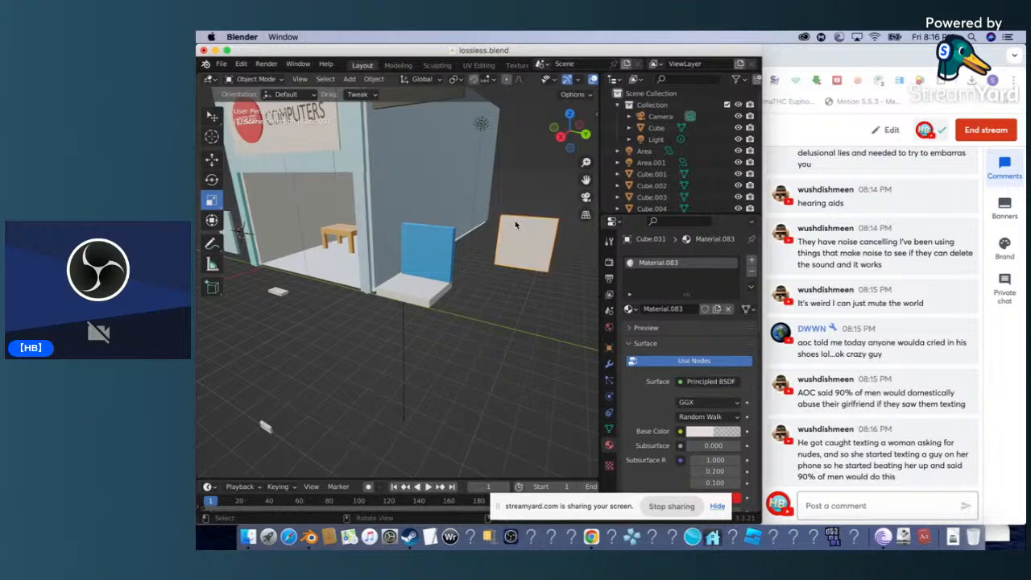
pyautogui.click(212, 159)
pyautogui.moveTo(531, 295)
pyautogui.mouseDown(button='middle')
pyautogui.moveTo(559, 303)
pyautogui.moveTo(512, 298)
pyautogui.mouseUp(button='middle')
pyautogui.moveTo(460, 281); pyautogui.dragTo(423, 288)
pyautogui.moveTo(423, 289); pyautogui.dragTo(439, 292, button='middle')
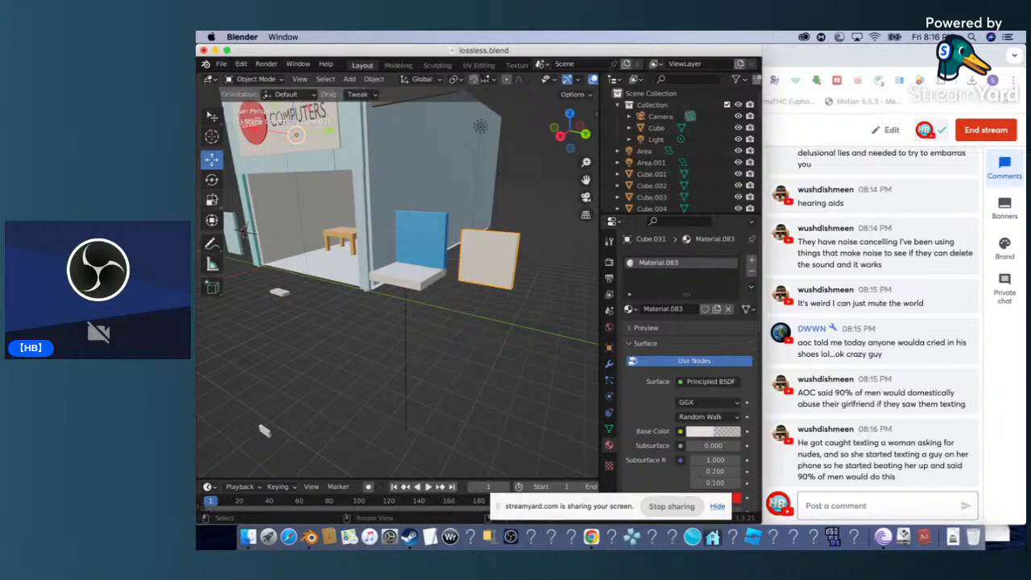
pyautogui.click(212, 199)
pyautogui.moveTo(476, 260); pyautogui.dragTo(439, 270, button='middle')
pyautogui.moveTo(304, 122); pyautogui.dragTo(309, 123)
# Delete the standalone white panel beside the L-shaped object.
pyautogui.click(549, 416)
pyautogui.click(524, 335)
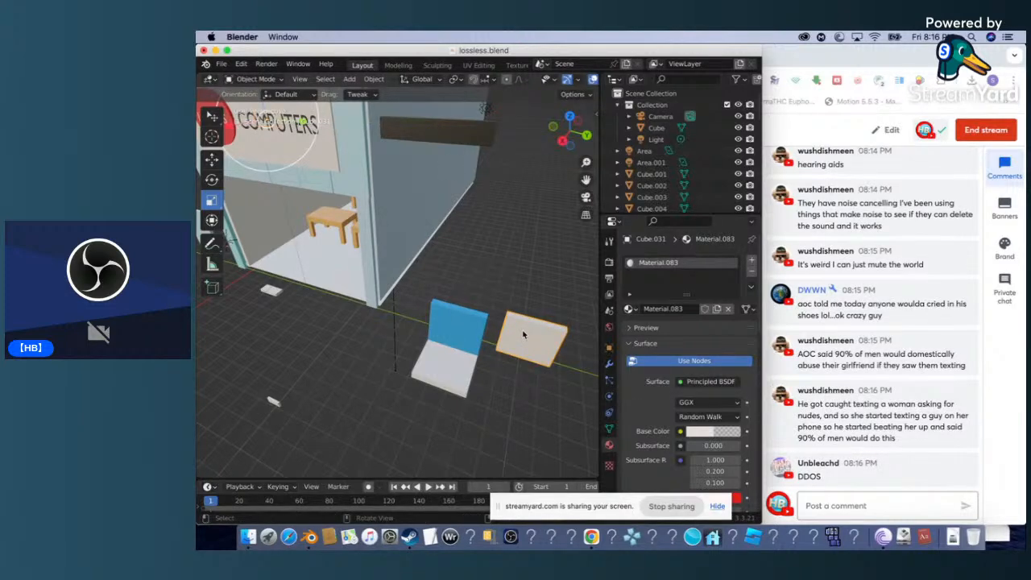
pyautogui.rightClick(524, 335)
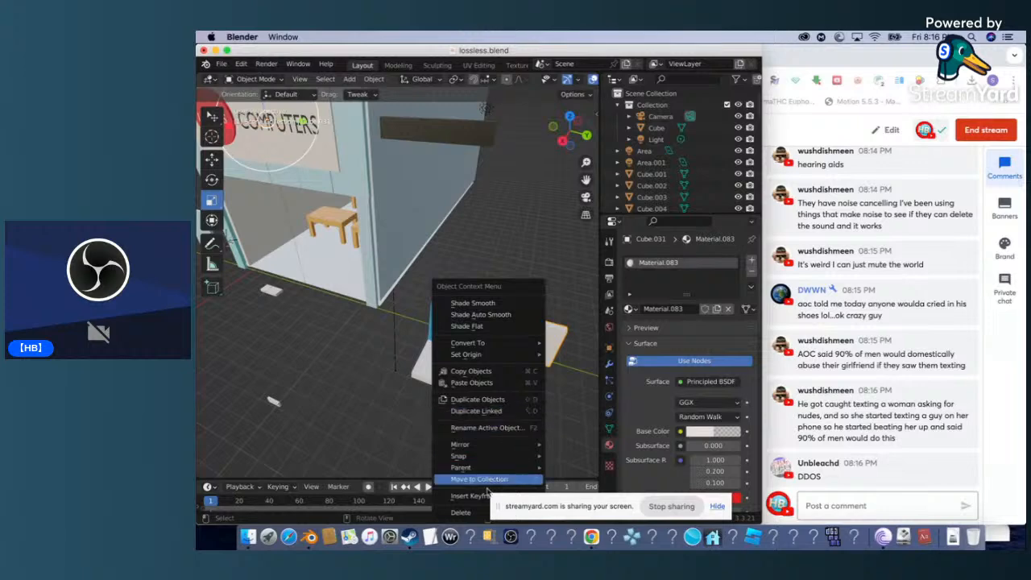
pyautogui.click(469, 514)
# Delete the large tilted white panel floating in front of the store.
pyautogui.hscroll(-10, 461, 338)
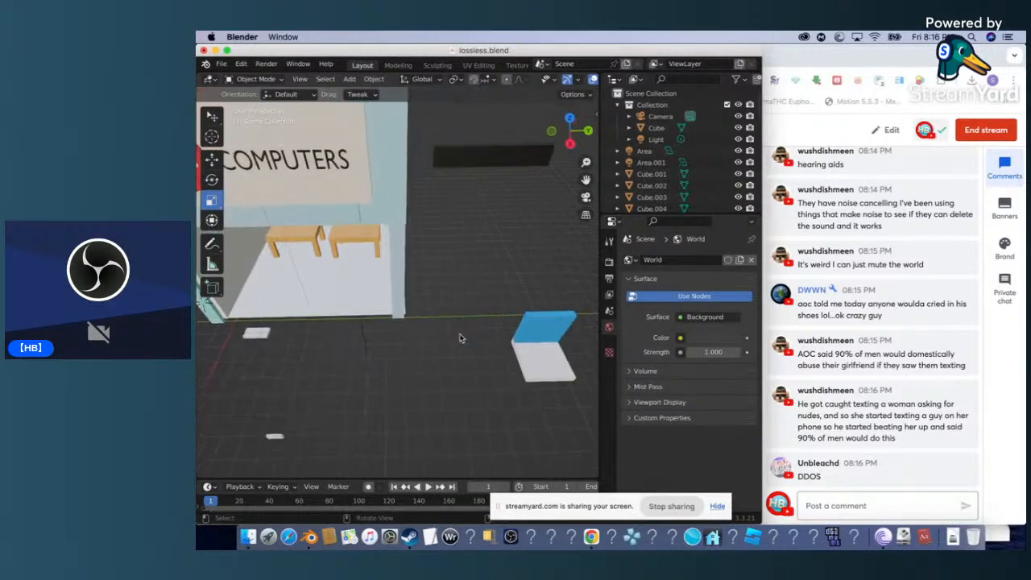
pyautogui.scroll(-5, 461, 339)
pyautogui.scroll(-5, 461, 339)
pyautogui.scroll(-5, 461, 339)
pyautogui.hscroll(-6, 461, 338)
pyautogui.scroll(-3, 461, 339)
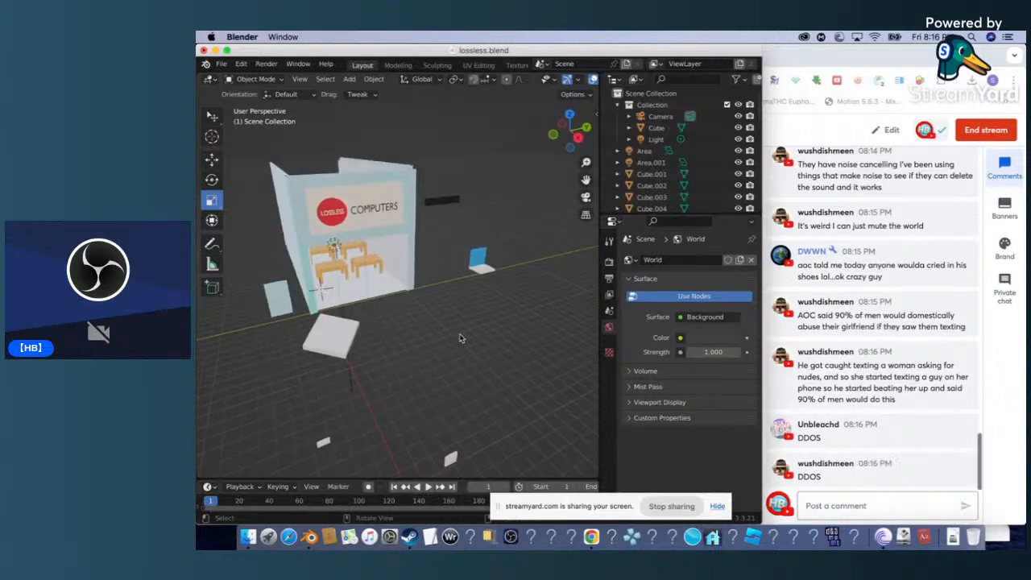
pyautogui.click(317, 345)
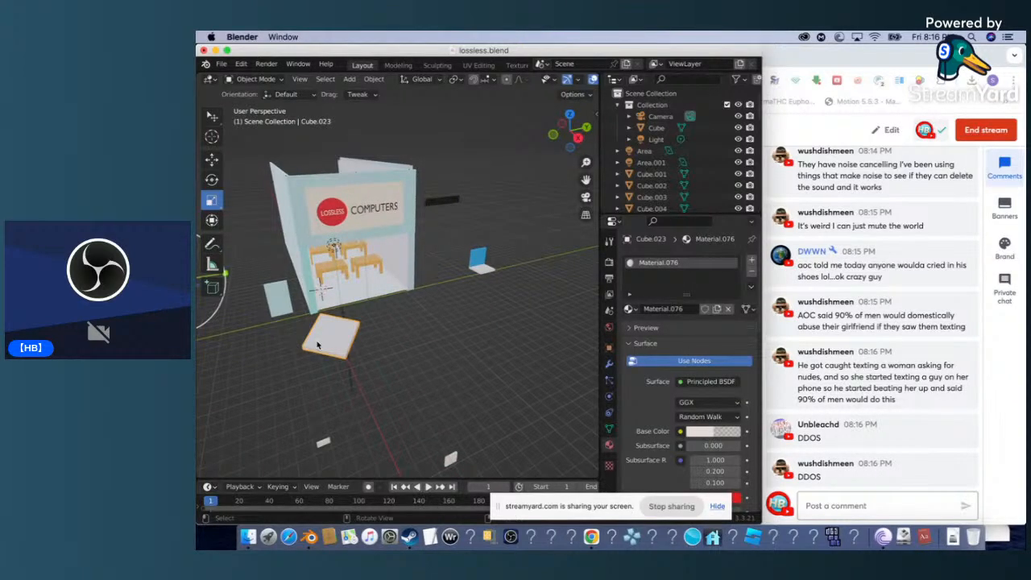
pyautogui.rightClick(317, 345)
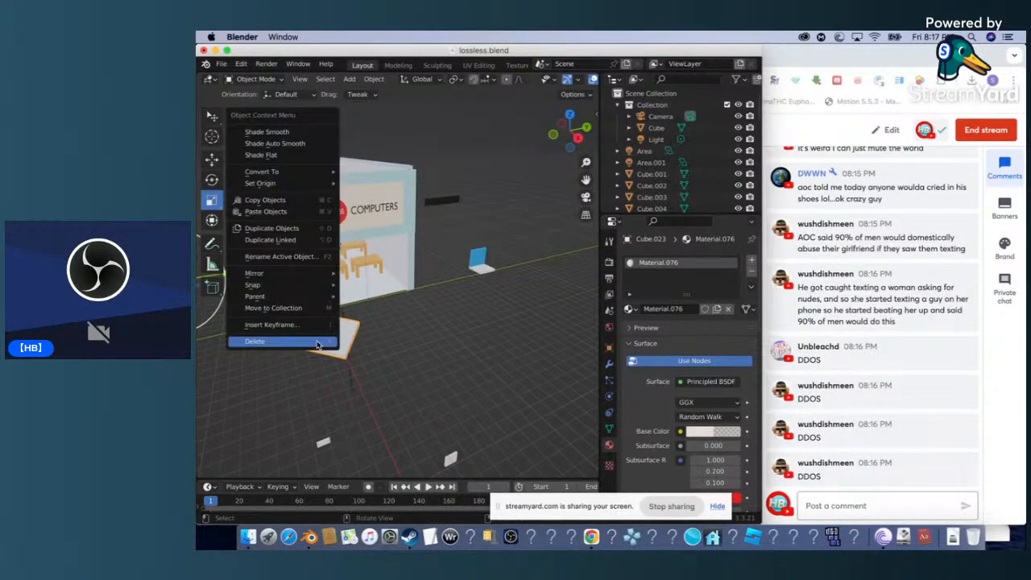
pyautogui.click(313, 345)
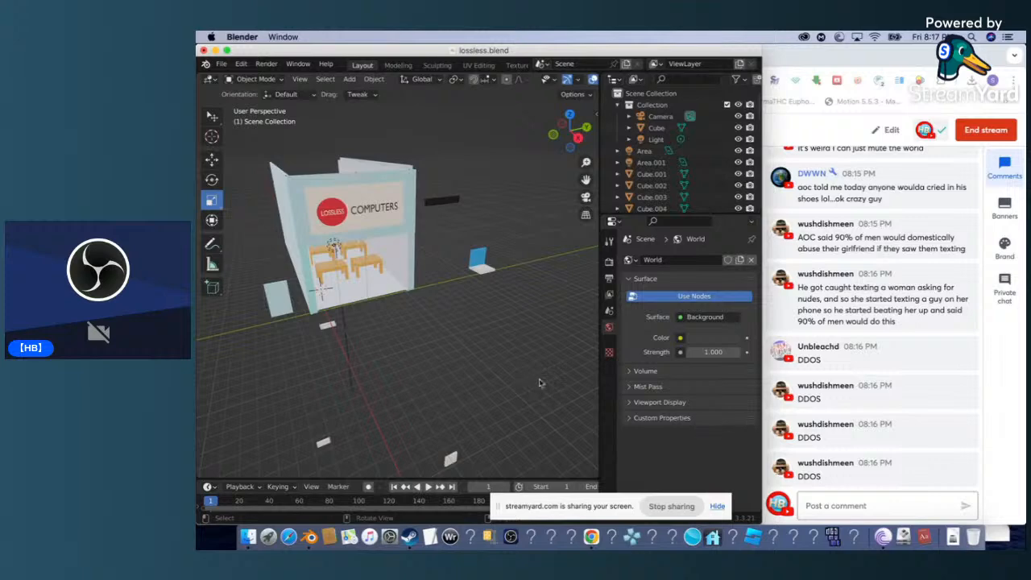
# Delete the small white slab lying farther out in front of the store entrance.
pyautogui.hscroll(5, 541, 382)
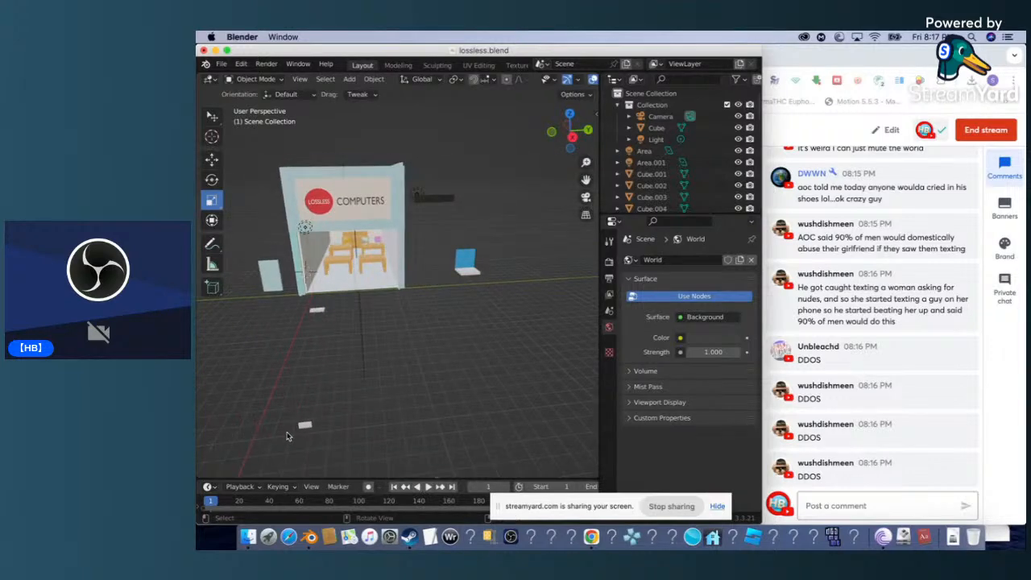
pyautogui.click(304, 426)
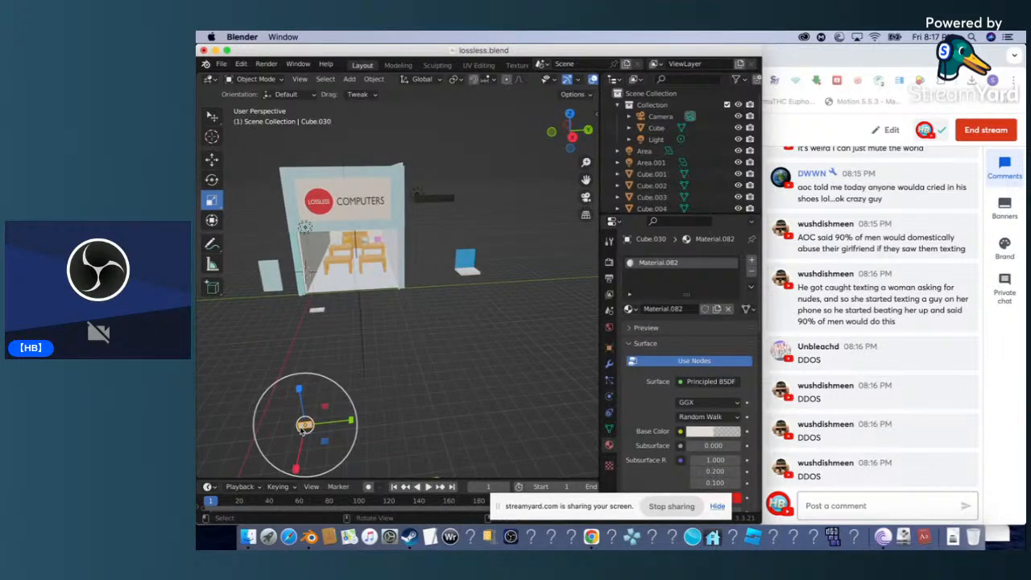
pyautogui.rightClick(305, 429)
pyautogui.click(300, 428)
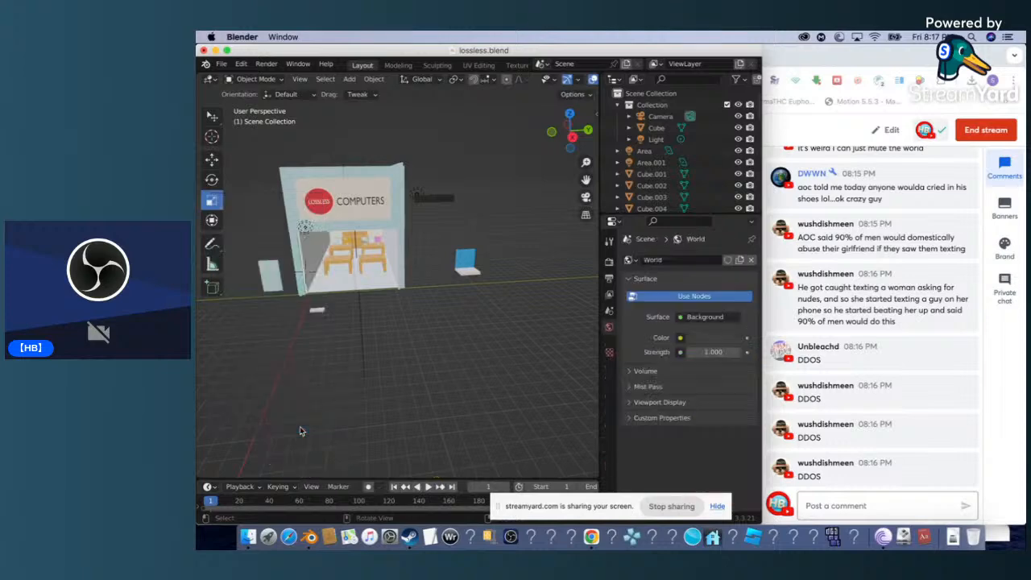
# Select the blue upright panel of the L-shaped object and paste a copy of it in place.
pyautogui.scroll(-5, 300, 431)
pyautogui.scroll(-5, 300, 431)
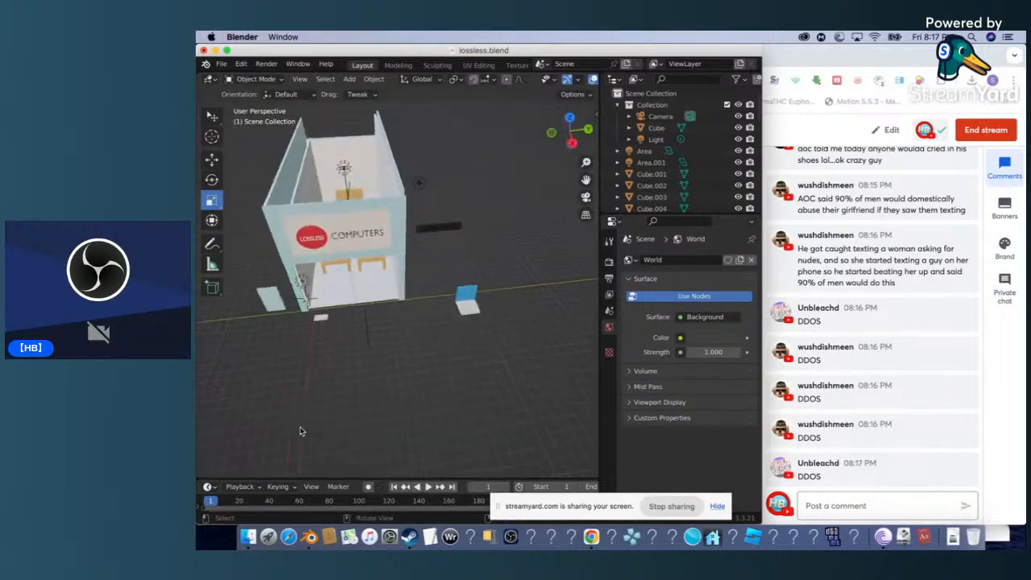
pyautogui.scroll(-5, 421, 340)
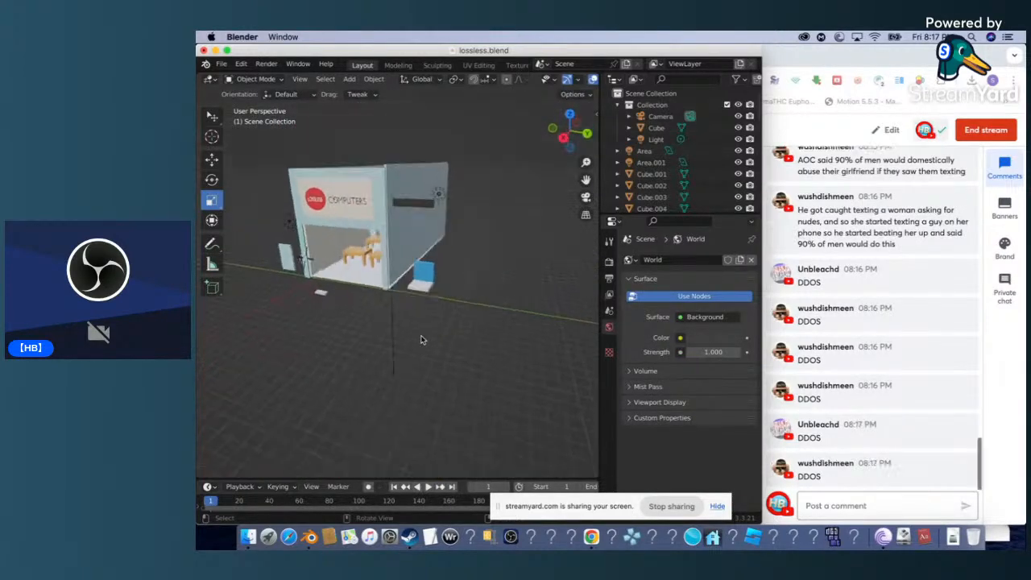
pyautogui.scroll(-3, 434, 278)
pyautogui.scroll(3, 434, 277)
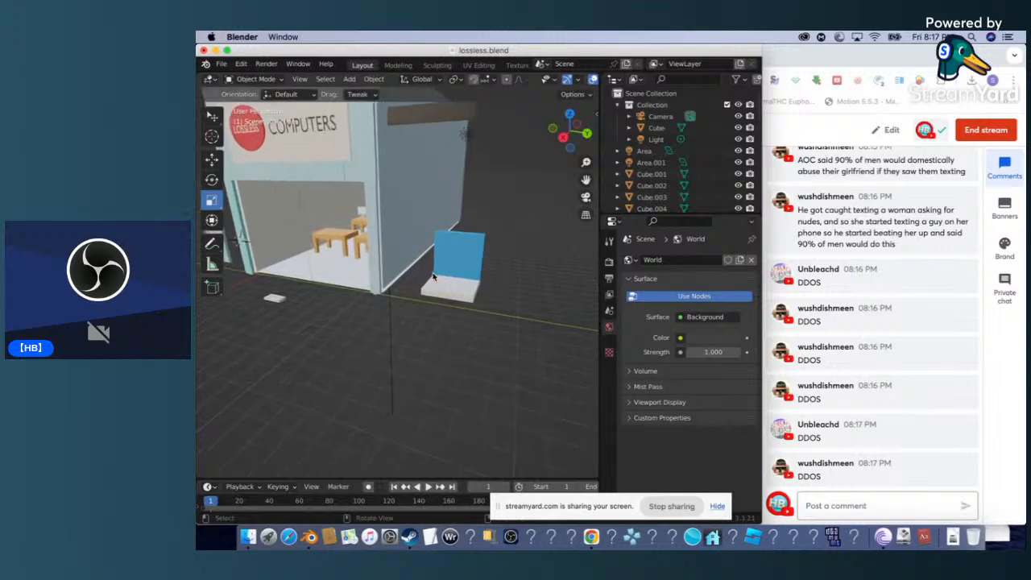
pyautogui.click(466, 257)
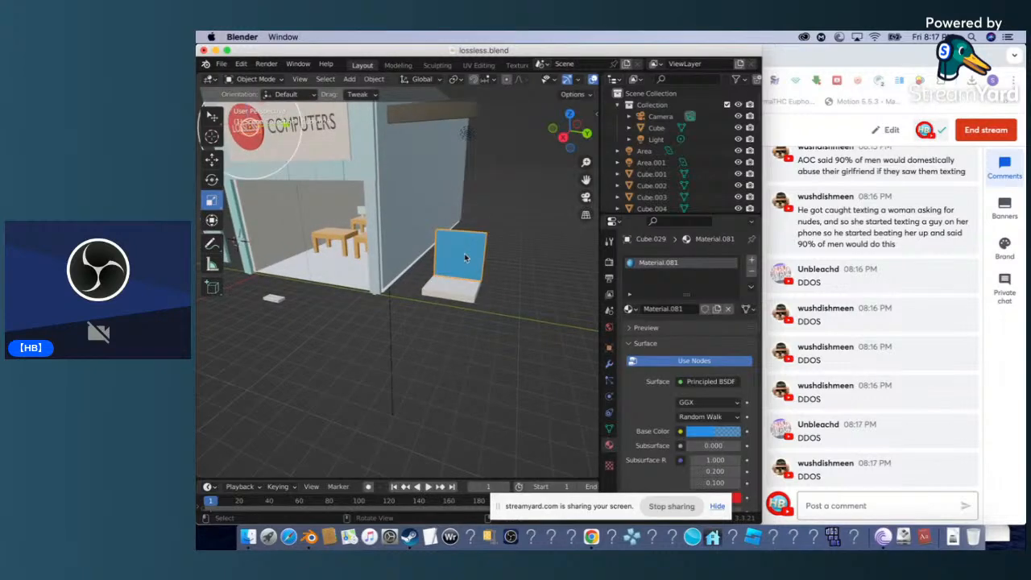
pyautogui.hotkey('ctrl', 'v')
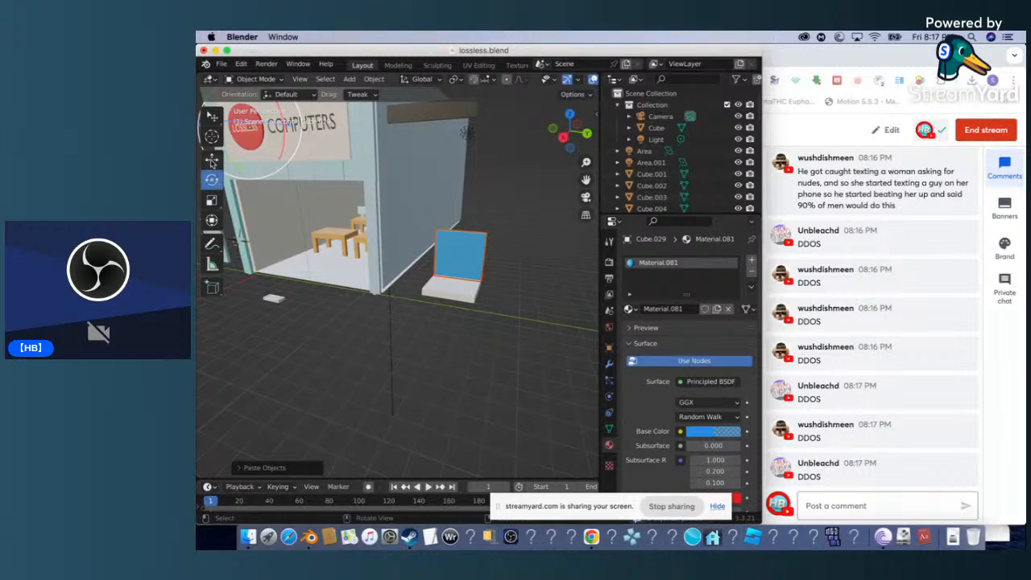
# Move the pasted copy of the blue panel away from the L-shaped object onto the open floor farther from the store.
pyautogui.click(212, 160)
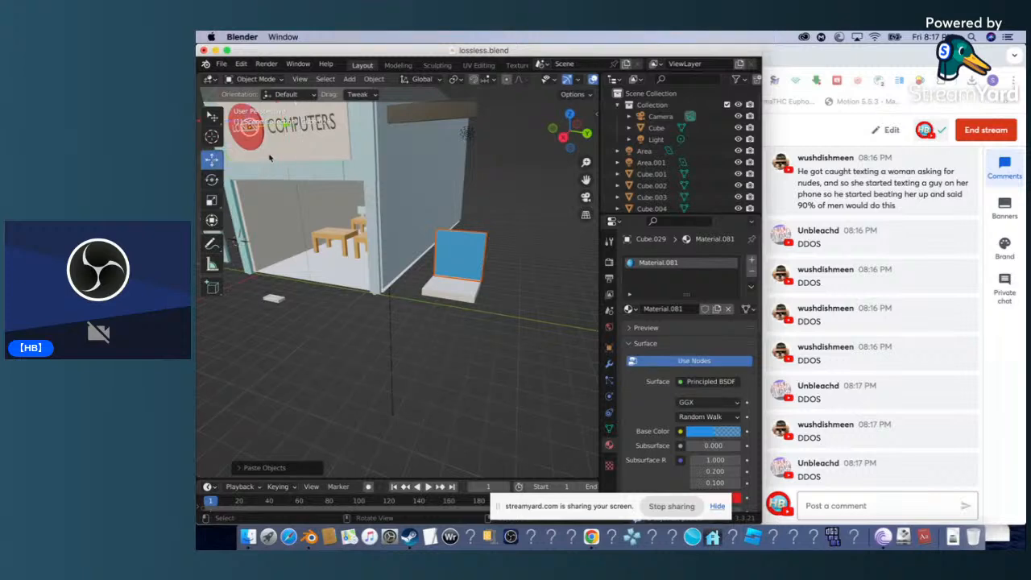
pyautogui.click(213, 200)
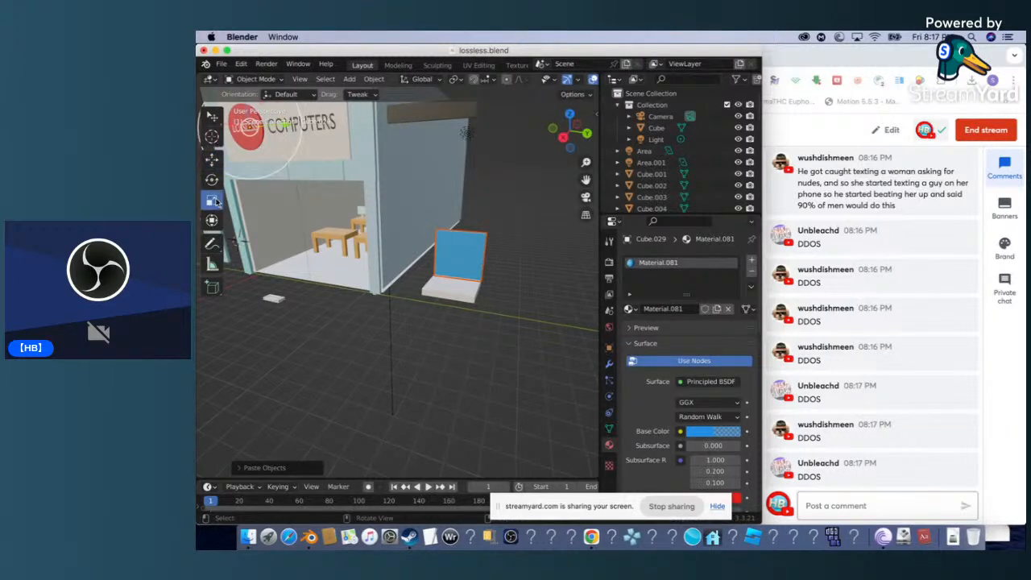
pyautogui.click(212, 159)
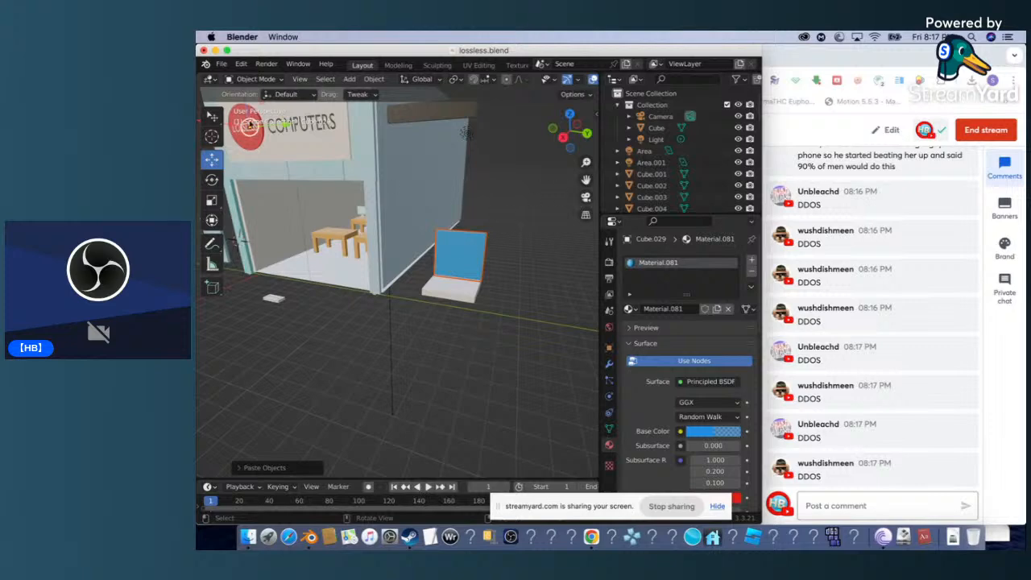
pyautogui.click(211, 121)
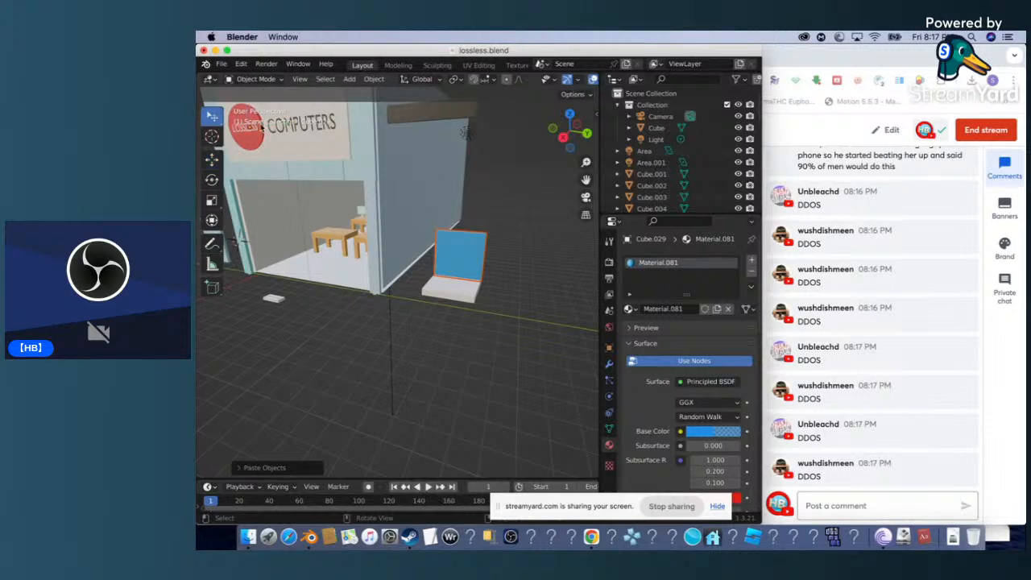
pyautogui.hotkey('shift', 'd')
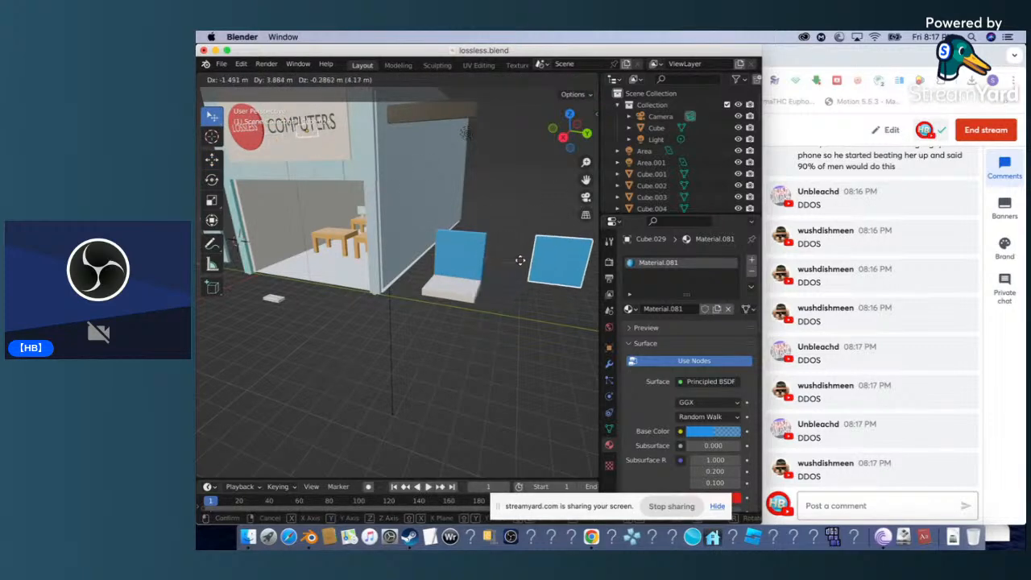
pyautogui.click(511, 263)
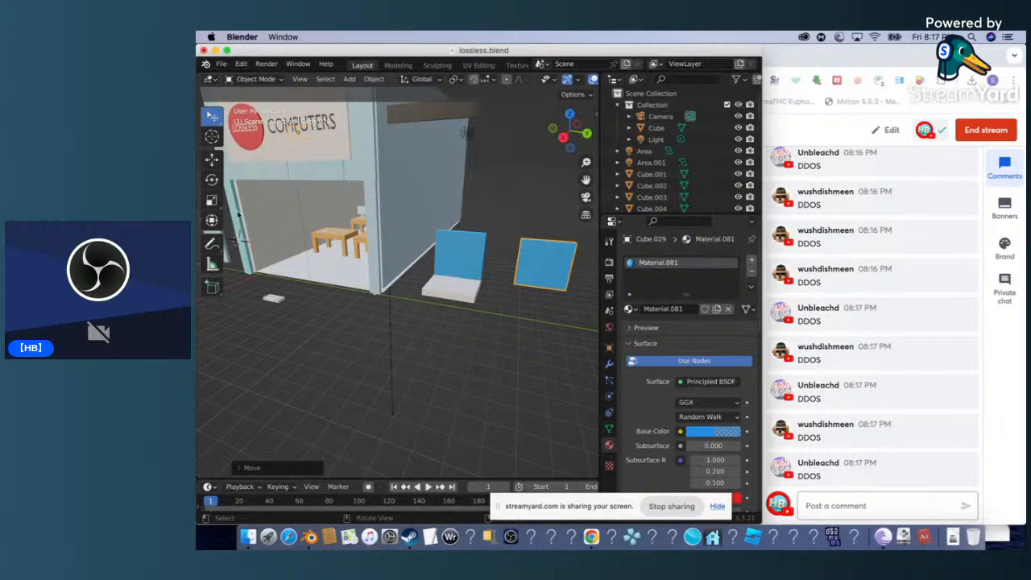
# Brighten the copied panel's blue base color by raising its HSV value to 1.000.
pyautogui.click(706, 433)
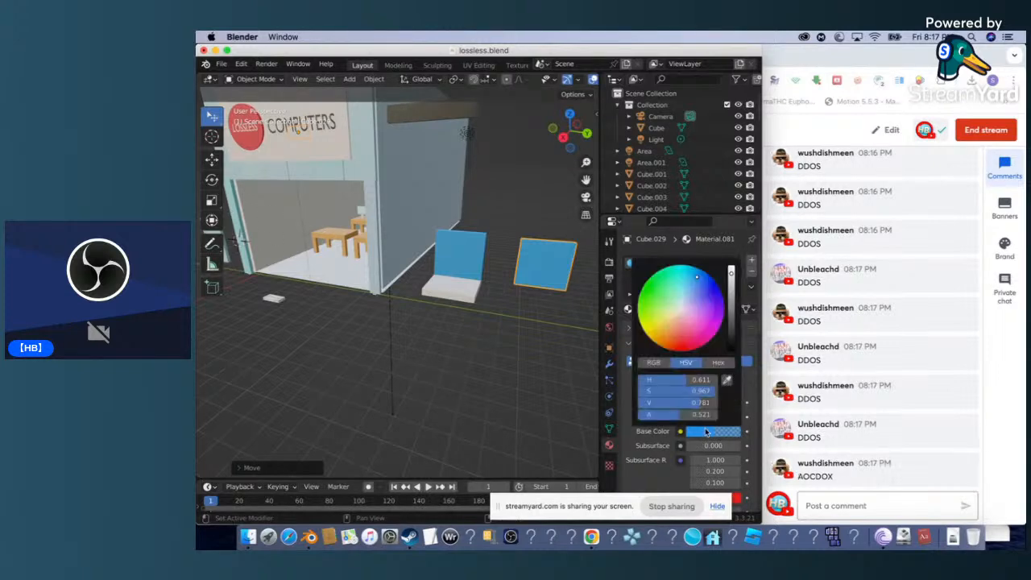
pyautogui.click(730, 301)
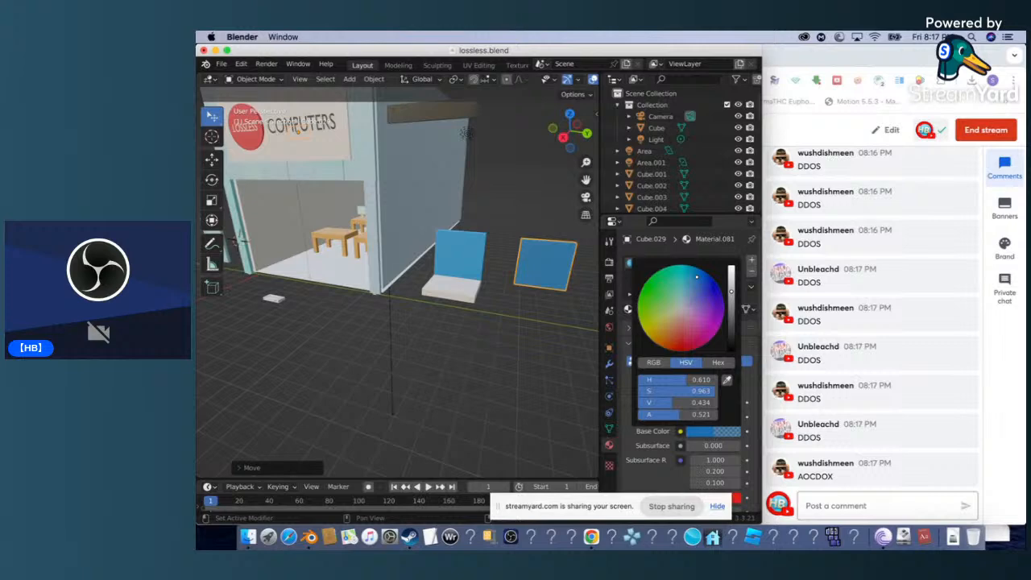
pyautogui.moveTo(732, 292); pyautogui.dragTo(731, 264)
pyautogui.click(695, 432)
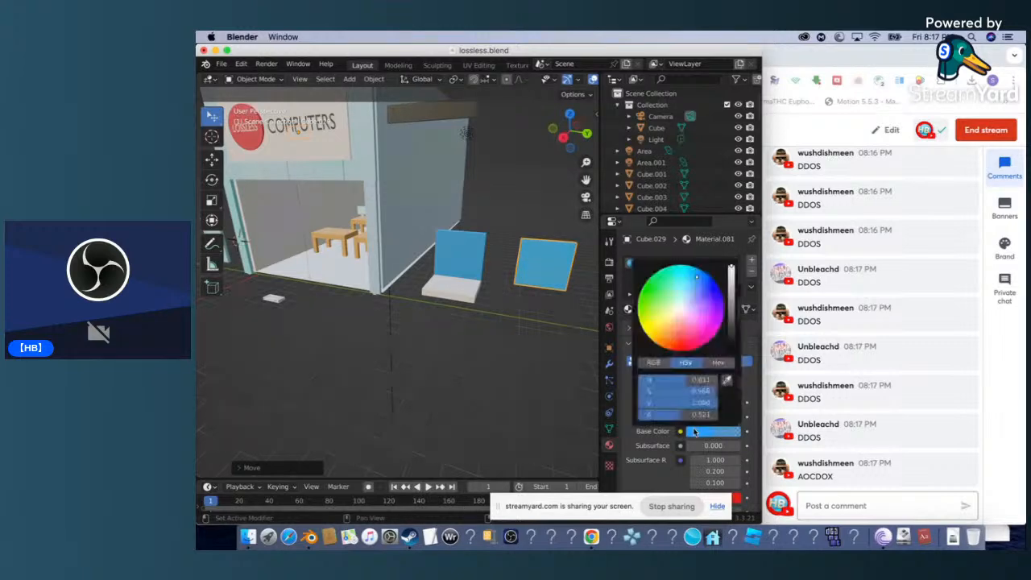
# Change the base color of the duplicated blue panel beside the laptop to near-white, about H 0.352, S 0.074, V 1.000.
pyautogui.click(695, 431)
pyautogui.moveTo(733, 271); pyautogui.dragTo(733, 265)
pyautogui.moveTo(690, 313); pyautogui.dragTo(679, 307)
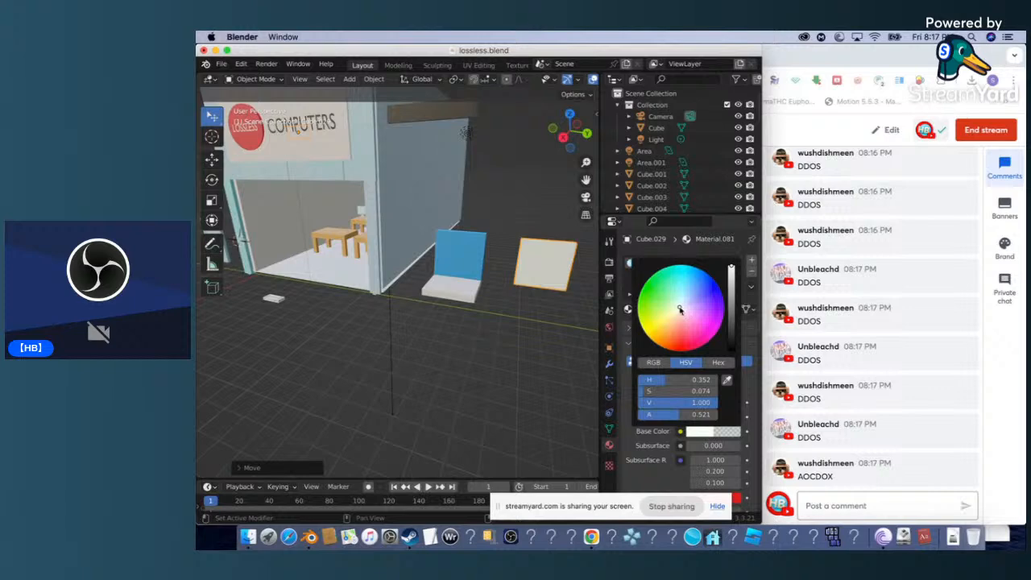
# Move the white panel up to float above and behind the laptop.
pyautogui.click(213, 159)
pyautogui.click(553, 280)
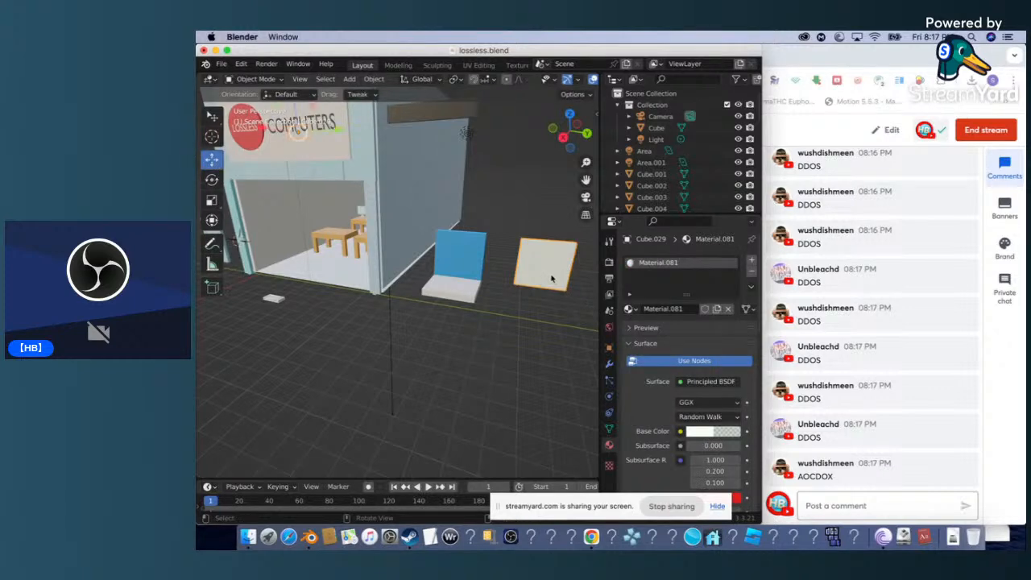
pyautogui.click(212, 199)
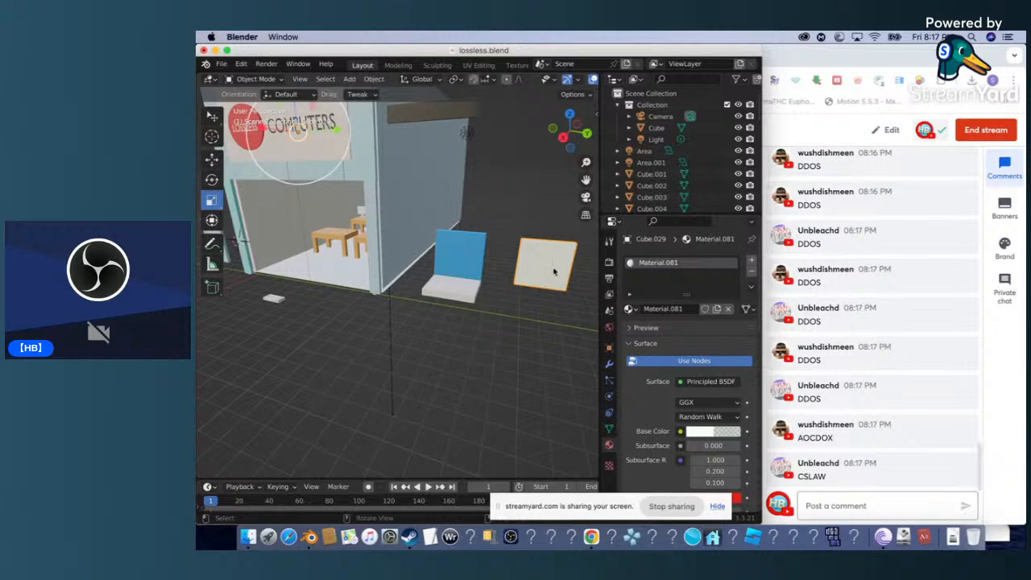
pyautogui.press('g')
pyautogui.click(523, 193)
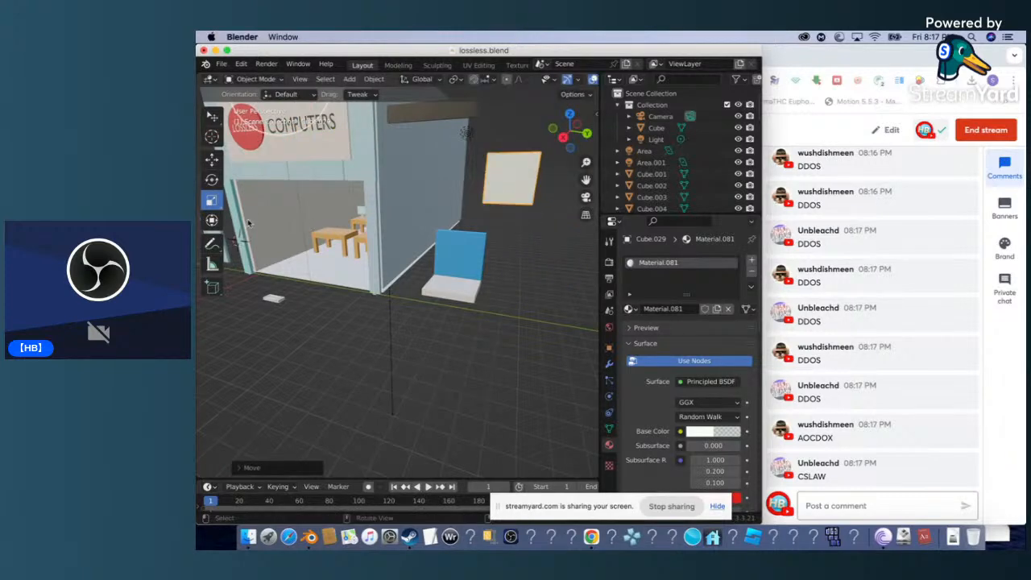
# Stretch the white panel along the Y axis, readjusting its proportions with repeated scaling.
pyautogui.scroll(-3, 465, 296)
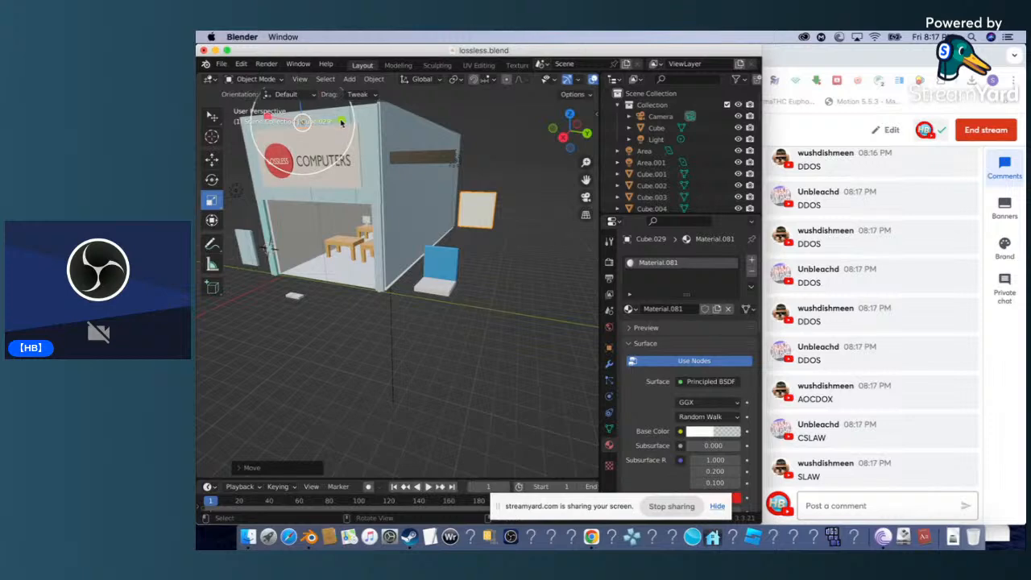
pyautogui.press('s')
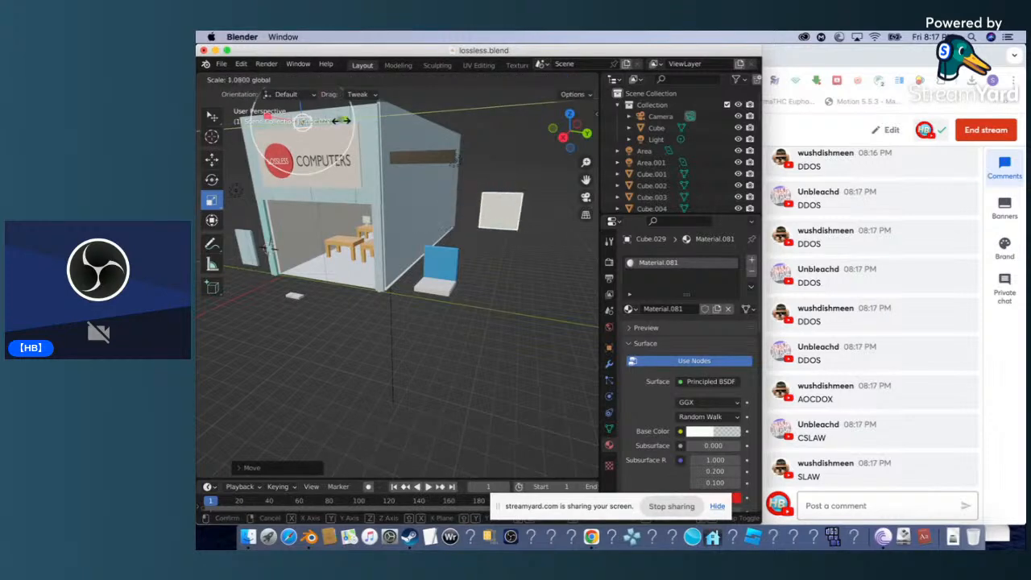
pyautogui.click(276, 127)
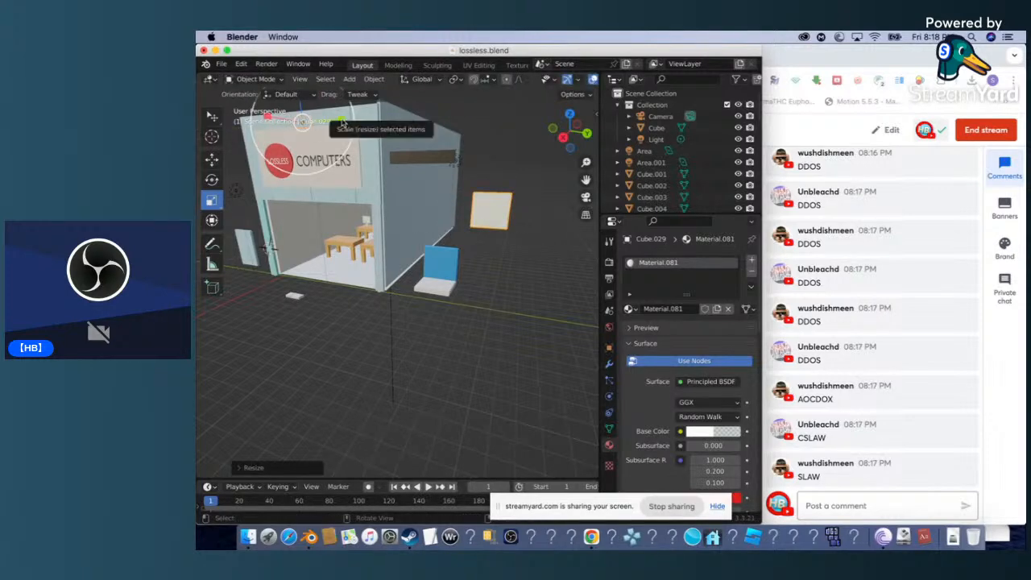
pyautogui.press('g')
pyautogui.click(346, 124)
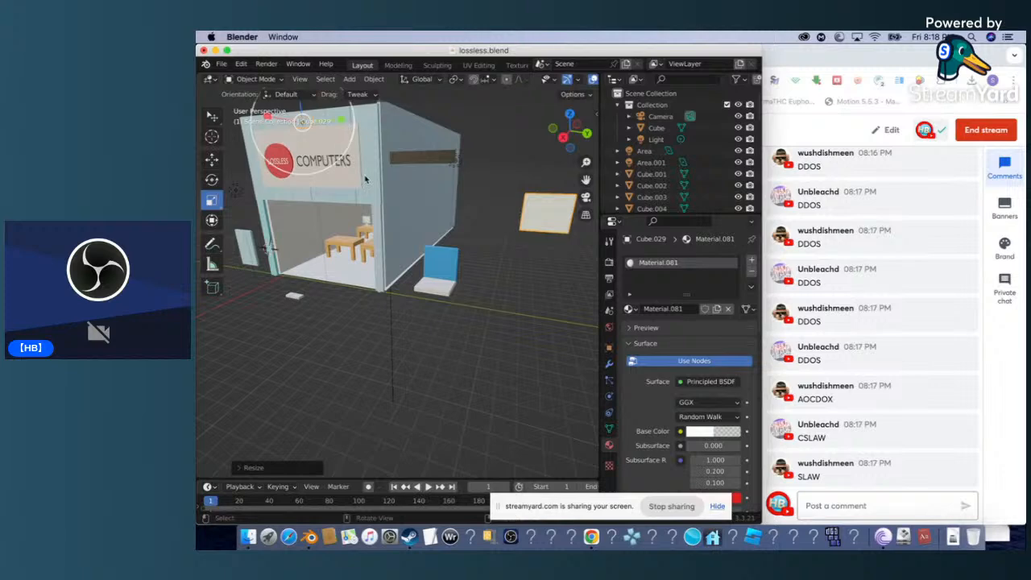
pyautogui.scroll(5, 307, 240)
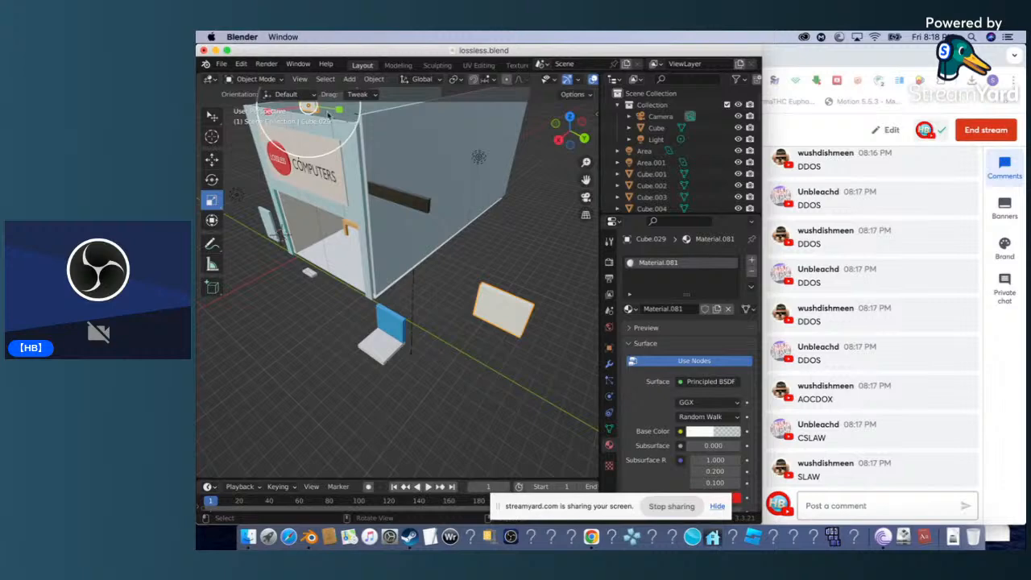
pyautogui.press('s')
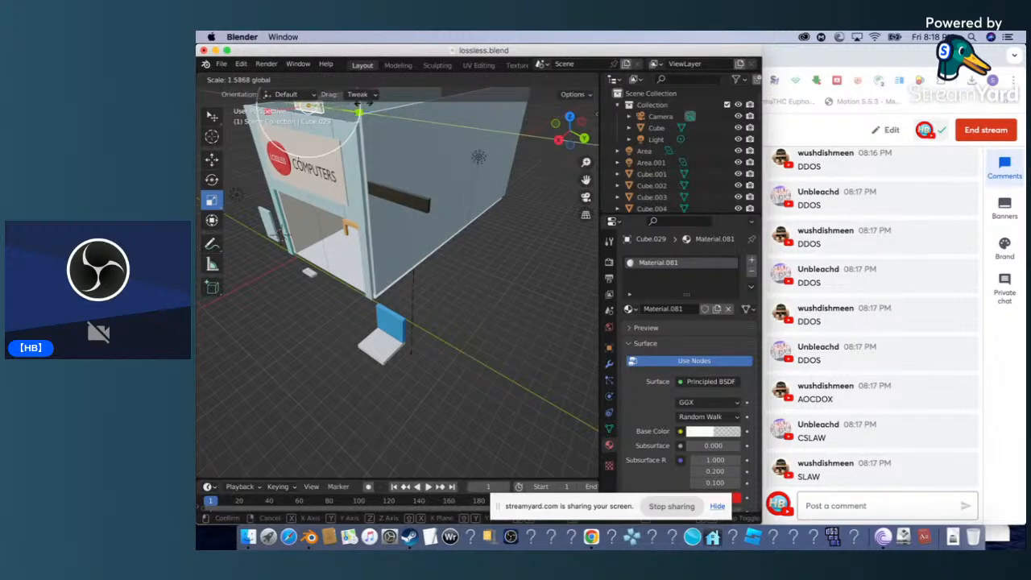
pyautogui.click(542, 288)
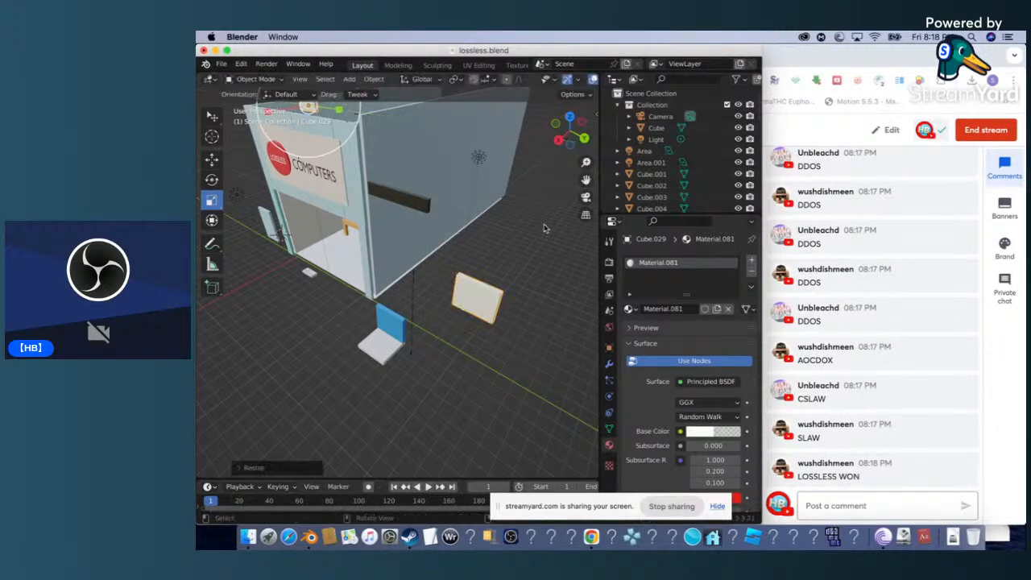
# Delete the white panel beside the laptop.
pyautogui.rightClick(541, 287)
pyautogui.click(490, 344)
pyautogui.click(488, 294)
pyautogui.rightClick(487, 292)
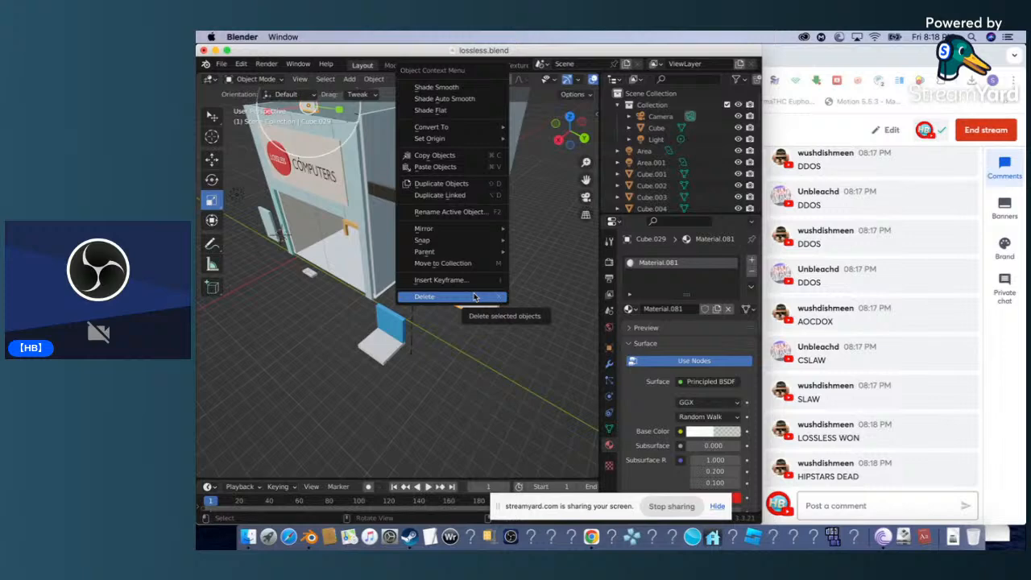
pyautogui.click(474, 297)
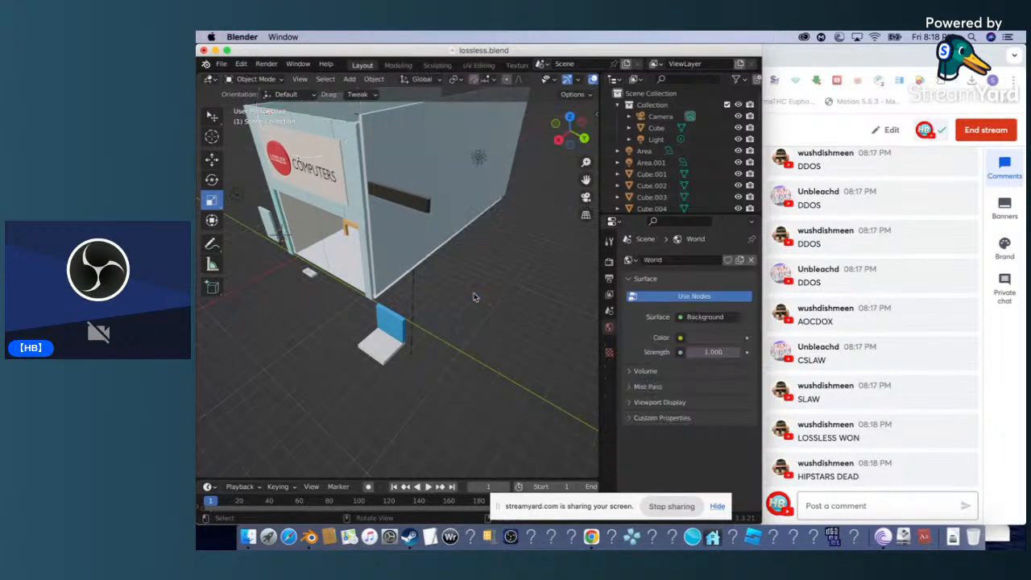
# Paste a copy of the laptop's white base and move it along the X axis to lie in front of the laptop.
pyautogui.scroll(-5, 418, 294)
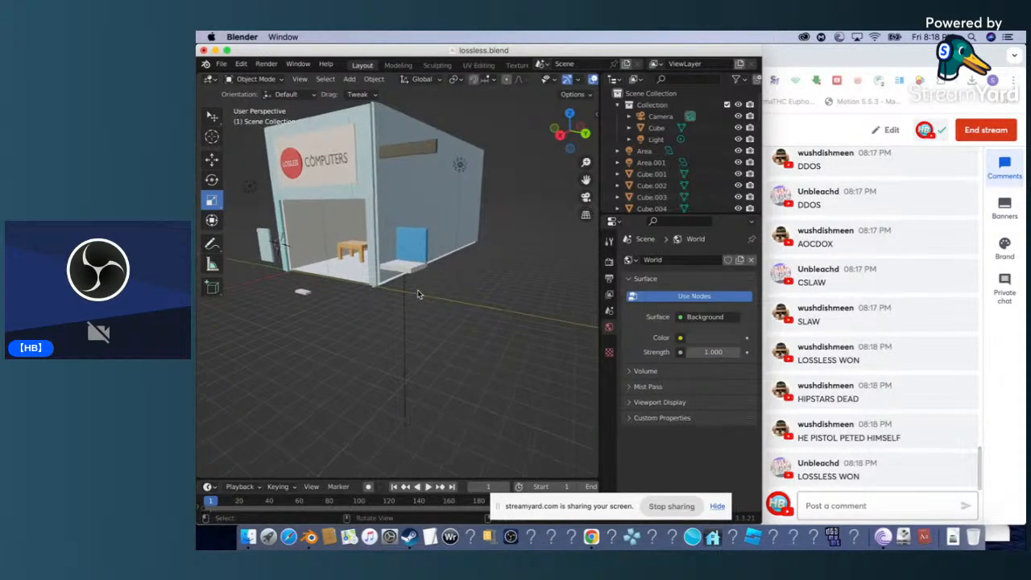
pyautogui.scroll(5, 419, 294)
pyautogui.scroll(3, 418, 294)
pyautogui.hscroll(-4, 419, 294)
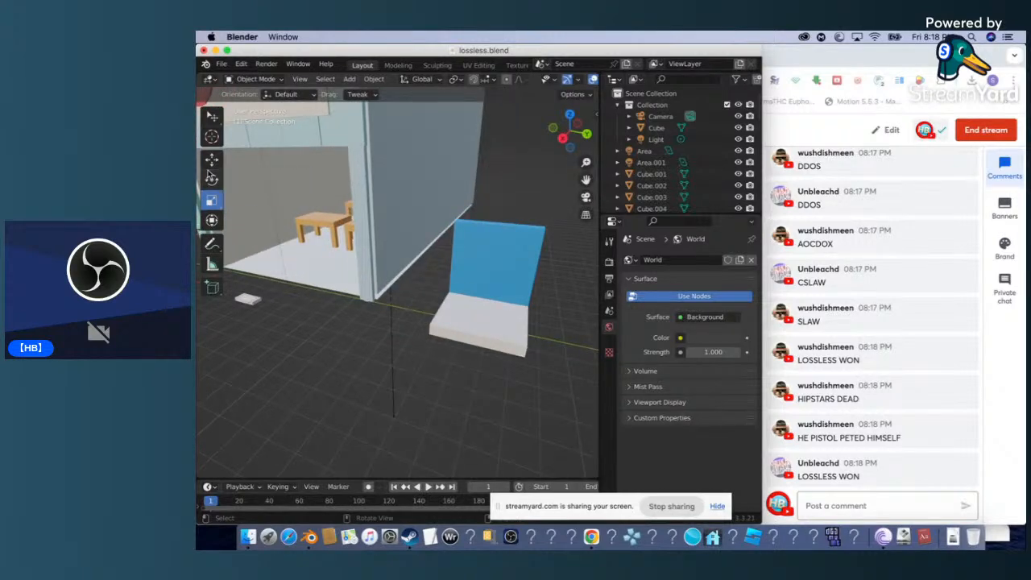
pyautogui.click(502, 328)
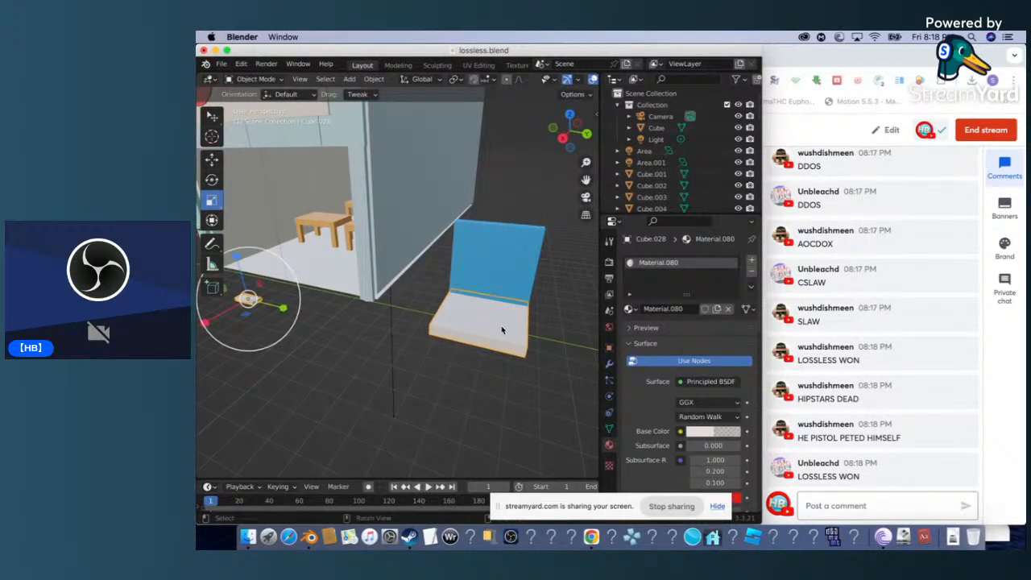
pyautogui.press('super+v')
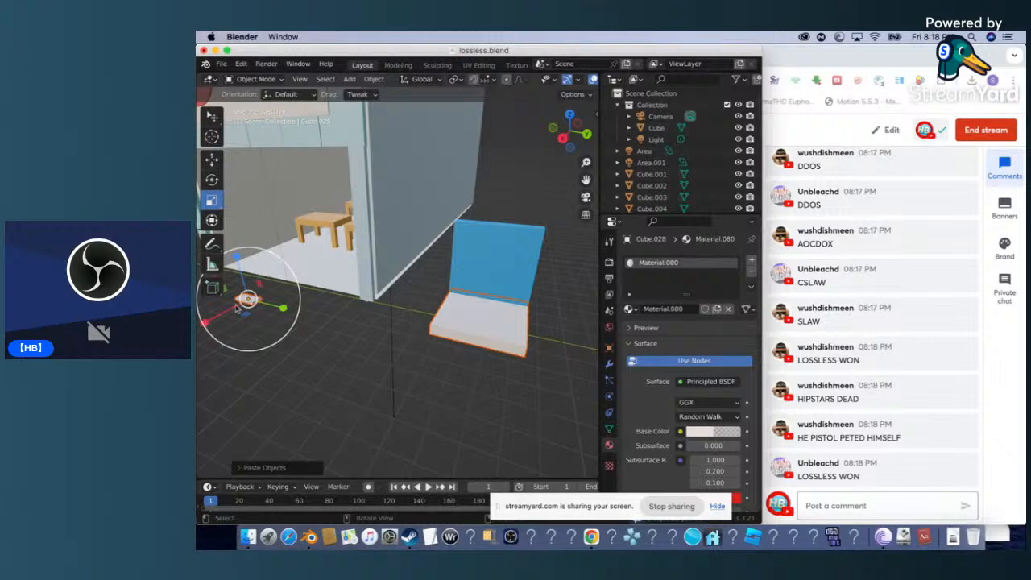
pyautogui.click(213, 160)
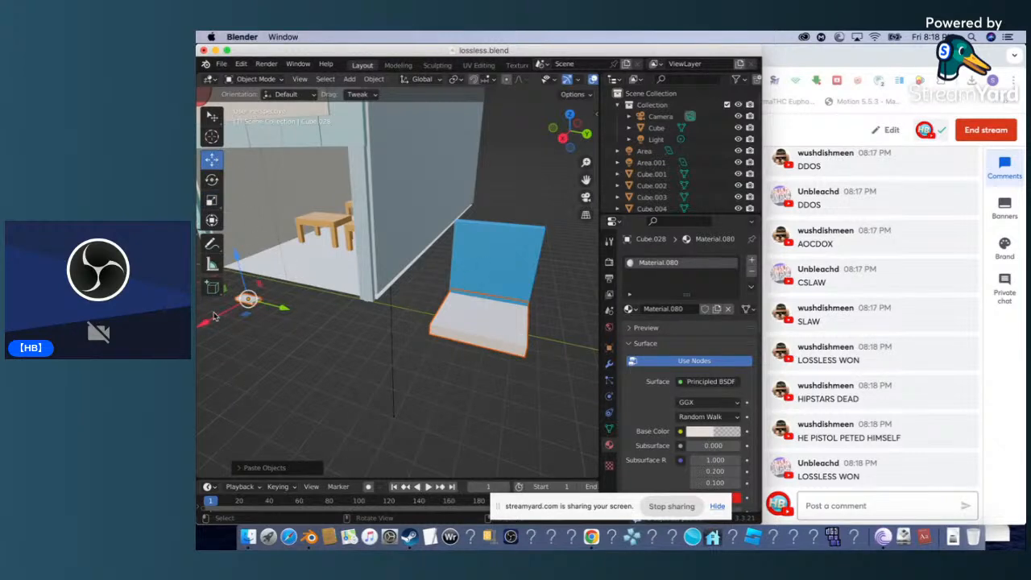
pyautogui.moveTo(214, 316); pyautogui.dragTo(181, 333)
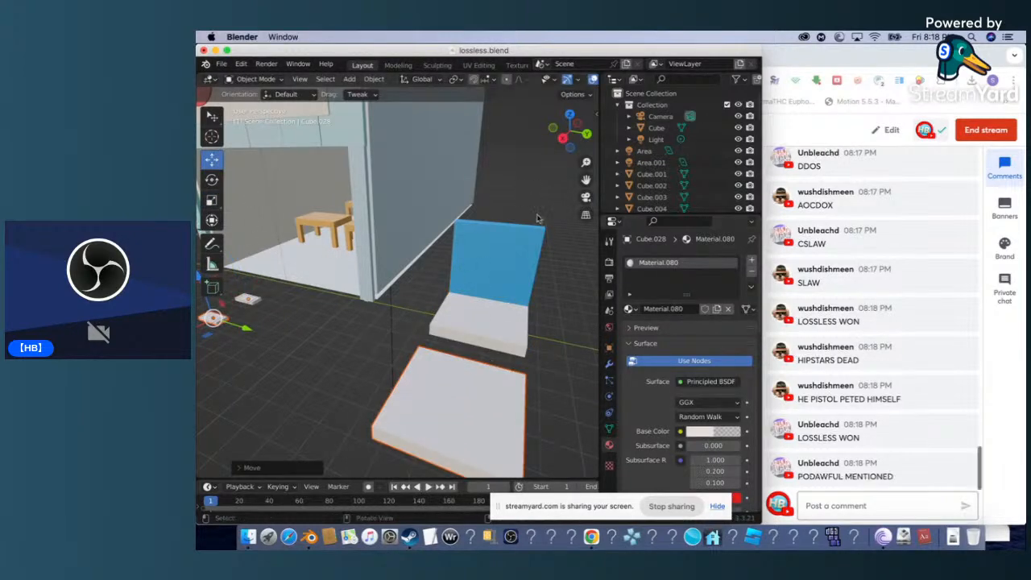
# Rotate the copied white slab upright and move it along the X axis against the front of the laptop's blue screen.
pyautogui.click(212, 180)
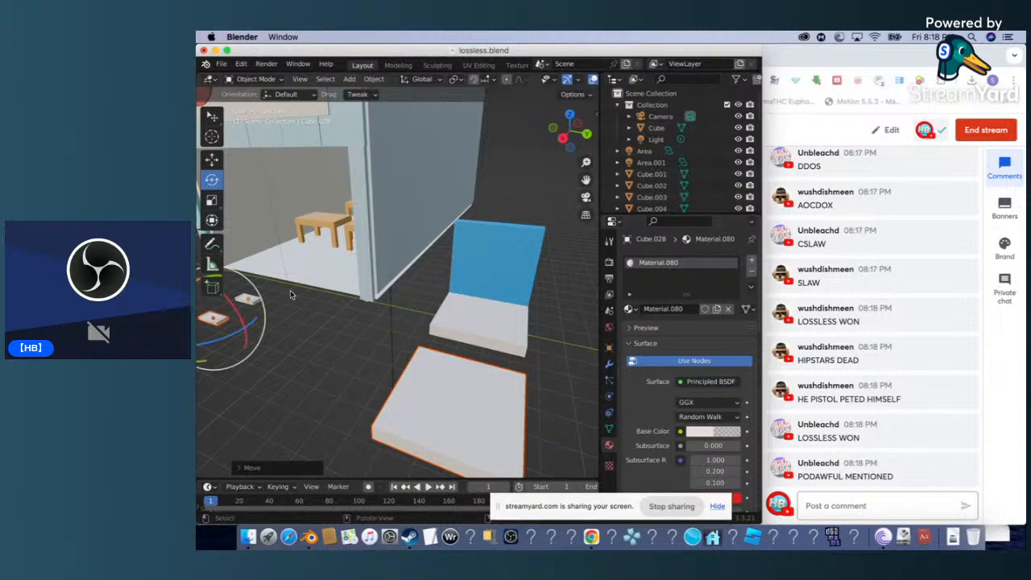
pyautogui.scroll(-4, 252, 331)
pyautogui.moveTo(234, 291); pyautogui.dragTo(404, 138)
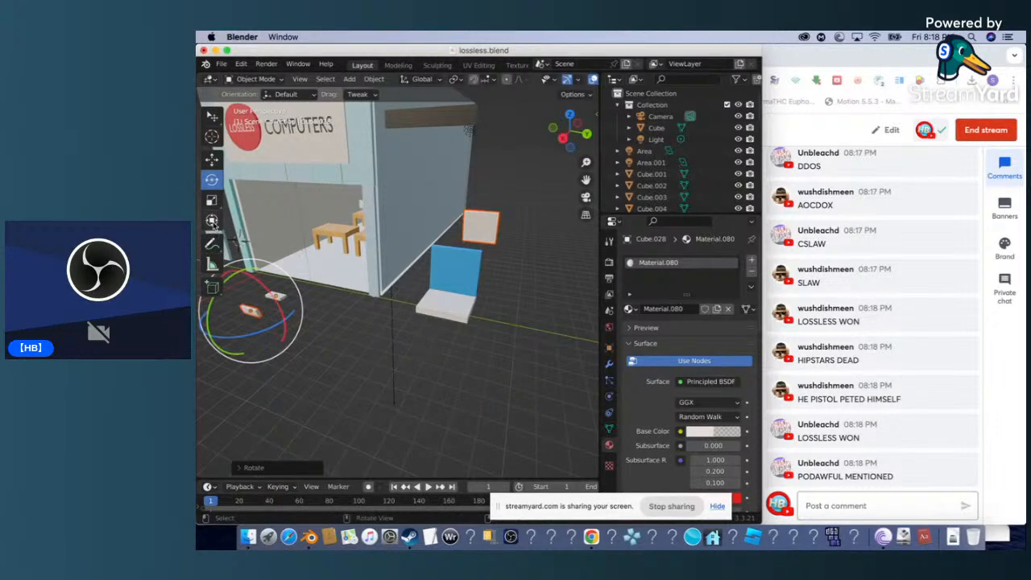
pyautogui.click(211, 162)
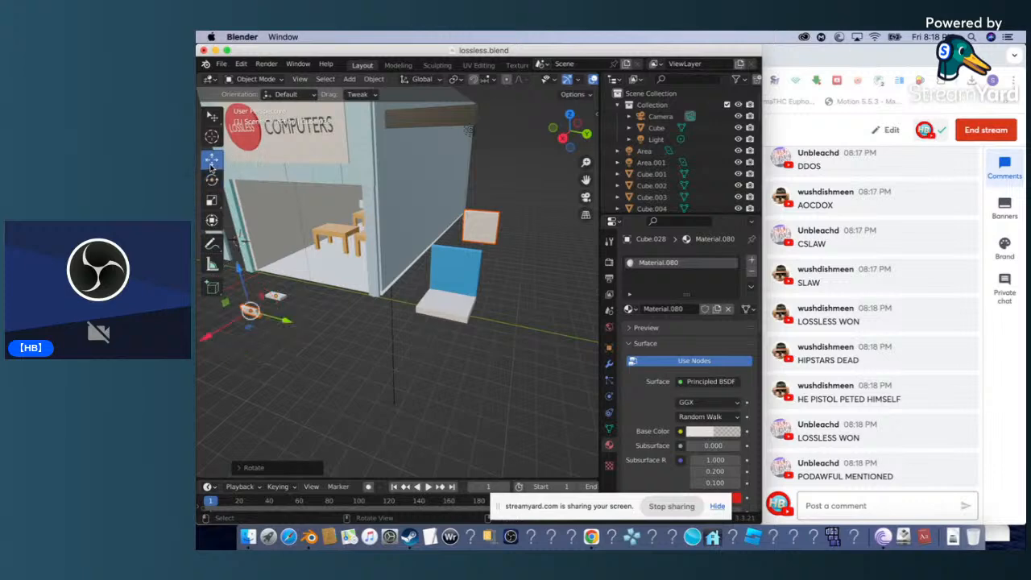
pyautogui.moveTo(227, 325); pyautogui.dragTo(547, 419)
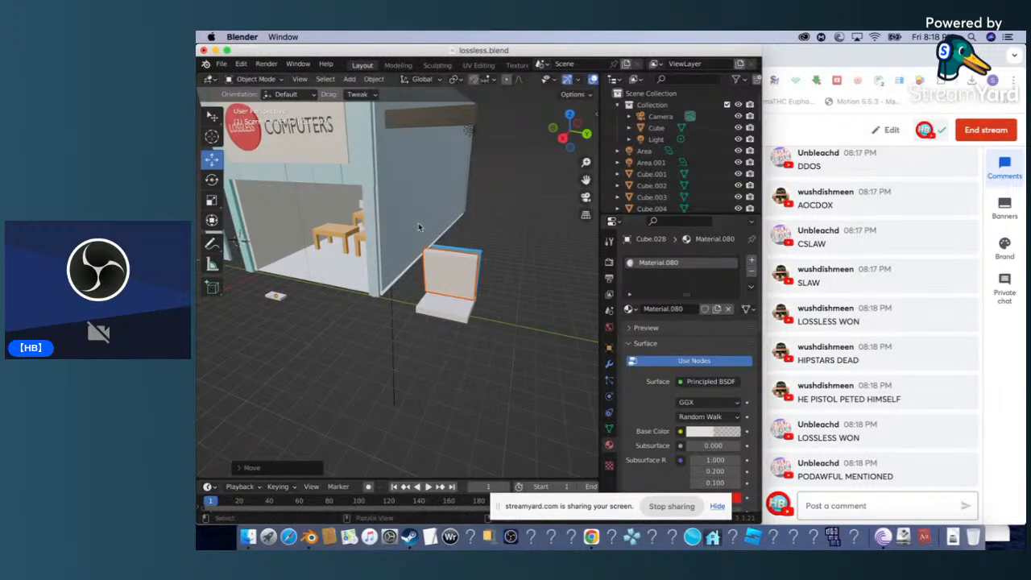
# Move the upright white slab off the laptop's blue screen toward the shop entrance.
pyautogui.click(213, 219)
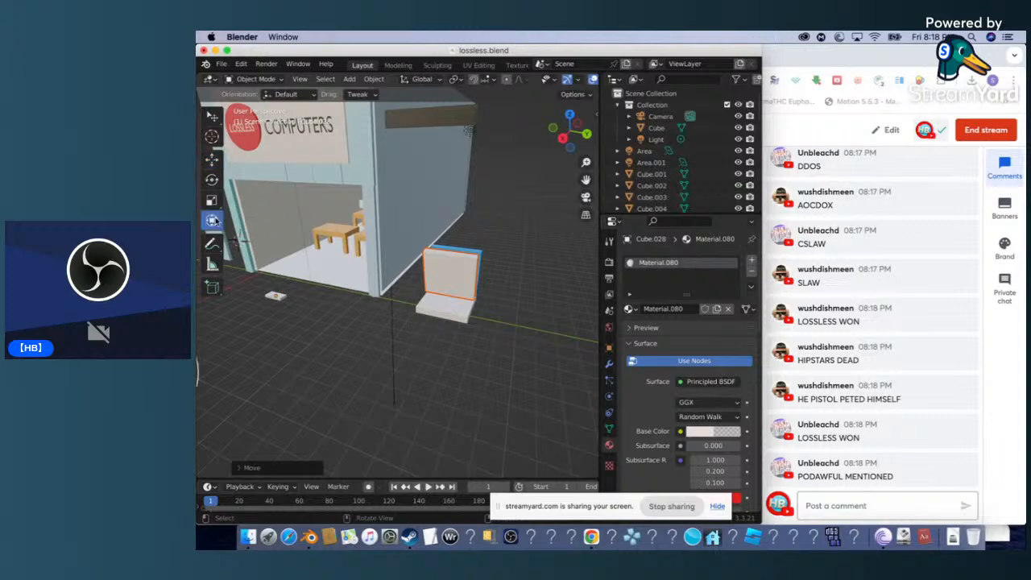
pyautogui.scroll(5, 435, 266)
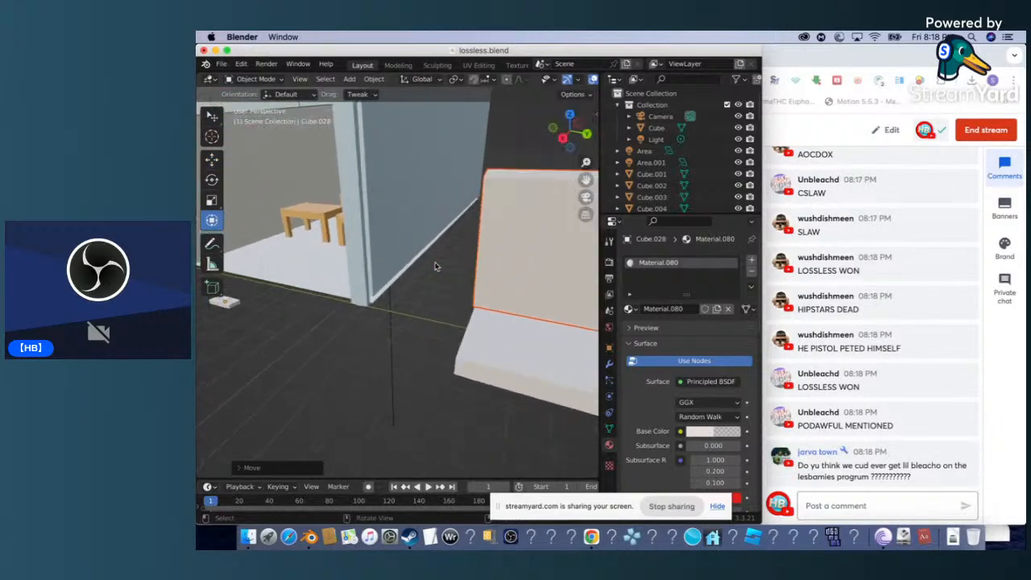
pyautogui.click(489, 261)
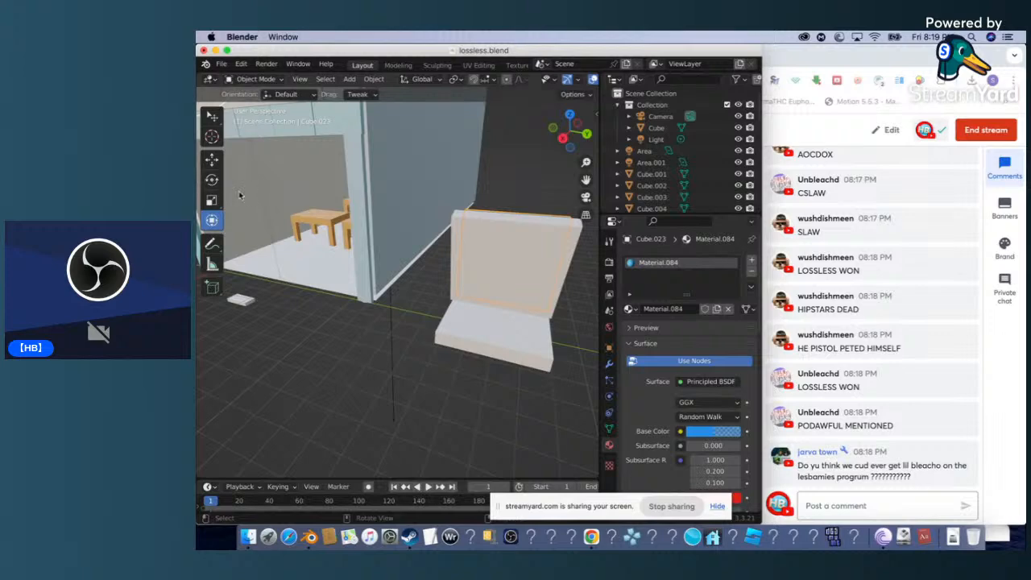
pyautogui.click(479, 243)
pyautogui.moveTo(469, 235); pyautogui.dragTo(376, 246)
pyautogui.click(374, 248)
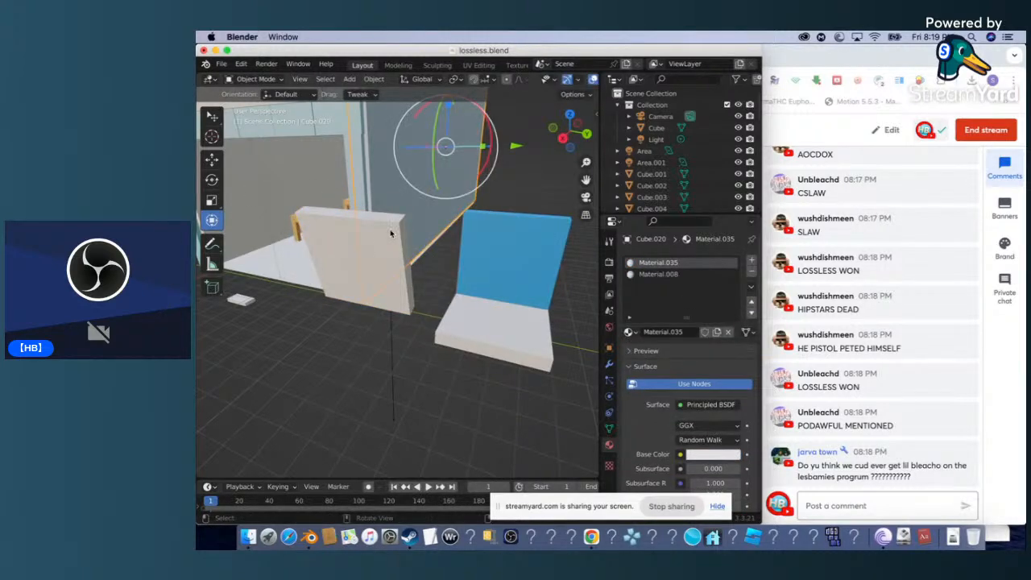
pyautogui.moveTo(484, 147); pyautogui.dragTo(476, 147)
pyautogui.click(408, 501)
pyautogui.click(376, 248)
pyautogui.moveTo(375, 248); pyautogui.dragTo(466, 251)
pyautogui.press('super+z')
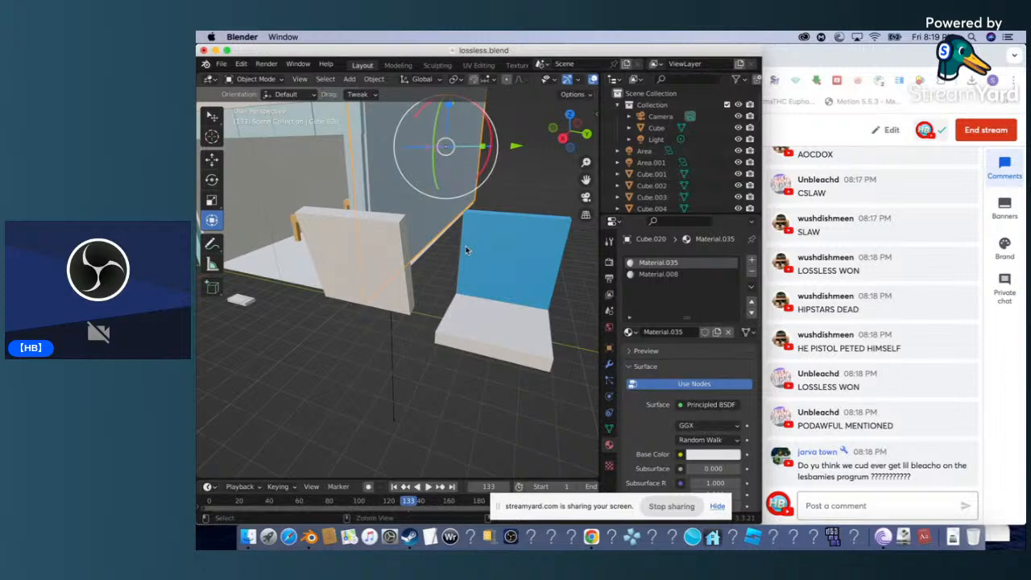
# Select the upright white slab and move it away from the shop onto the open ground in front.
pyautogui.click(309, 382)
pyautogui.click(332, 290)
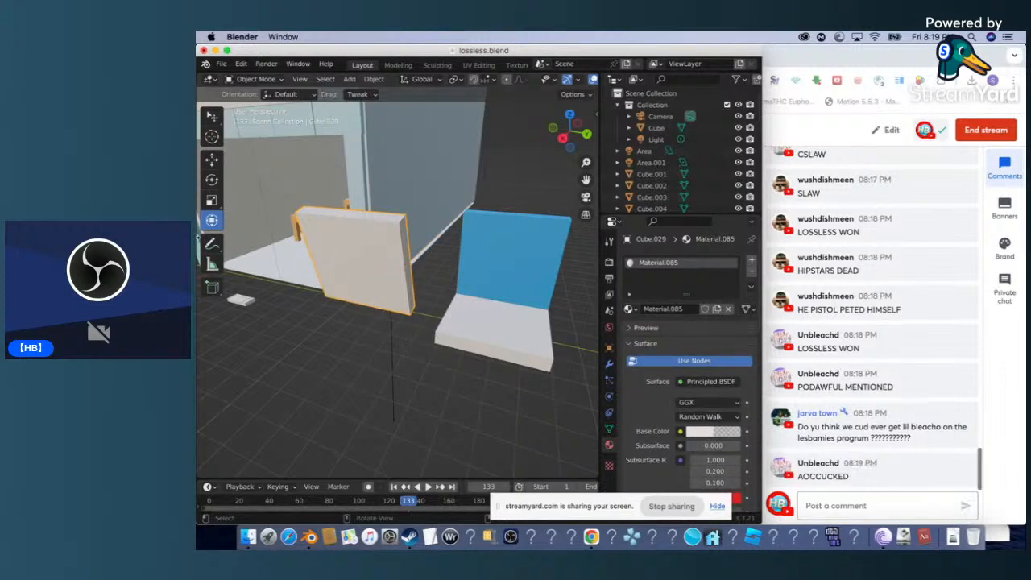
pyautogui.click(213, 179)
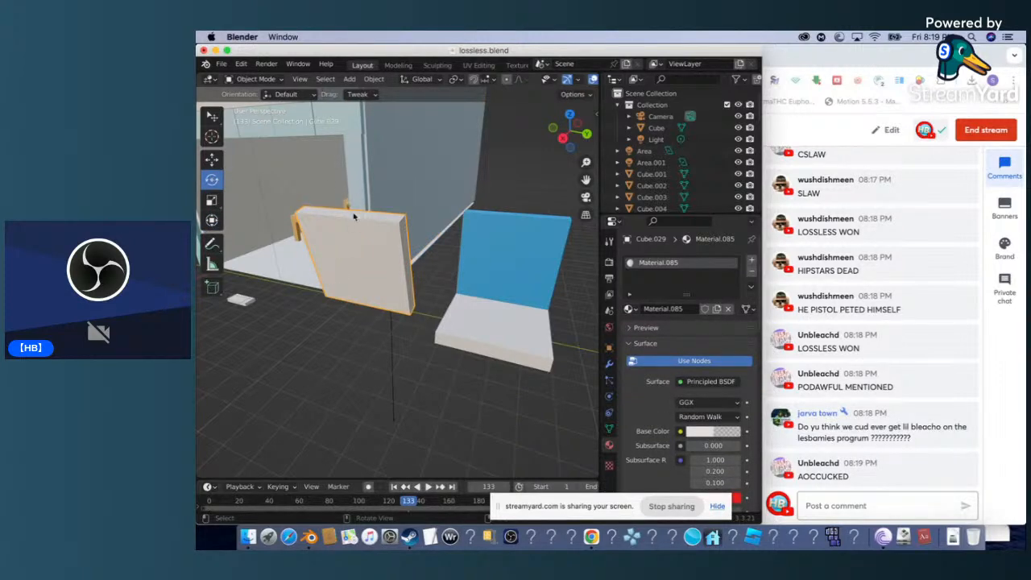
pyautogui.scroll(-10, 372, 241)
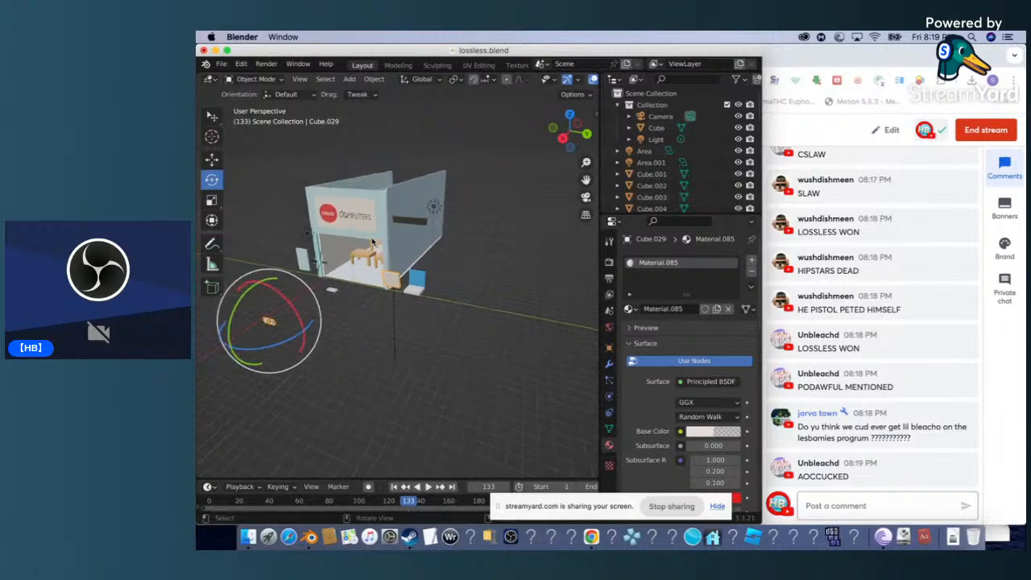
pyautogui.click(355, 387)
pyautogui.click(263, 319)
pyautogui.moveTo(264, 319); pyautogui.dragTo(264, 416)
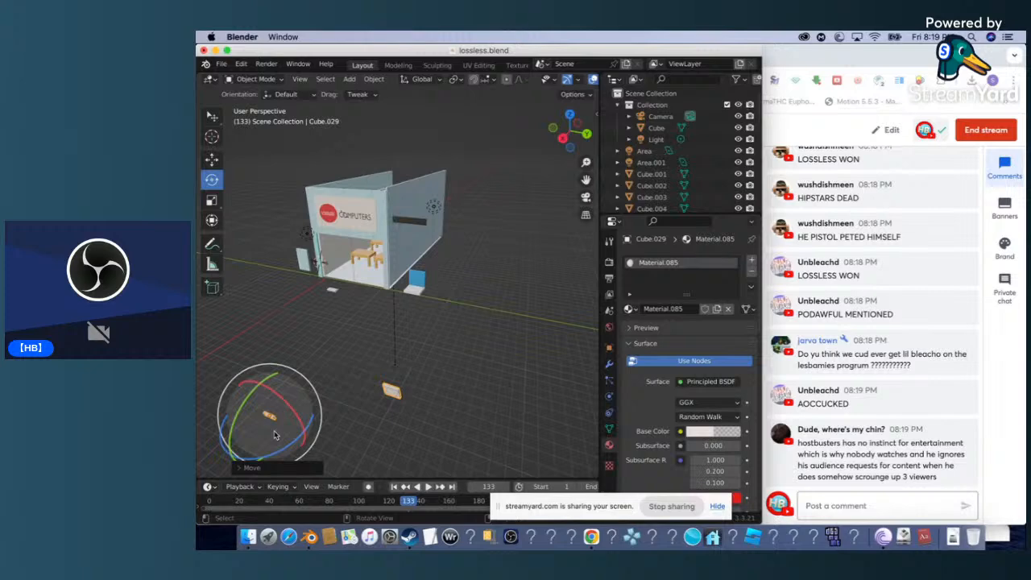
# Reselect the white slab on the open ground and turn it slightly with trackball rotation.
pyautogui.hotkey('alt', 'a')
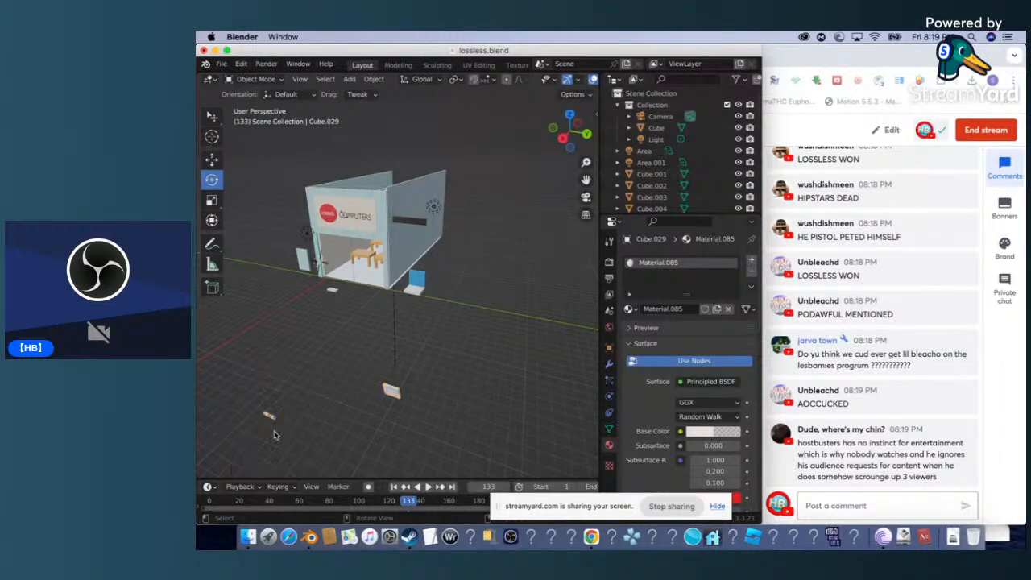
pyautogui.click(266, 416)
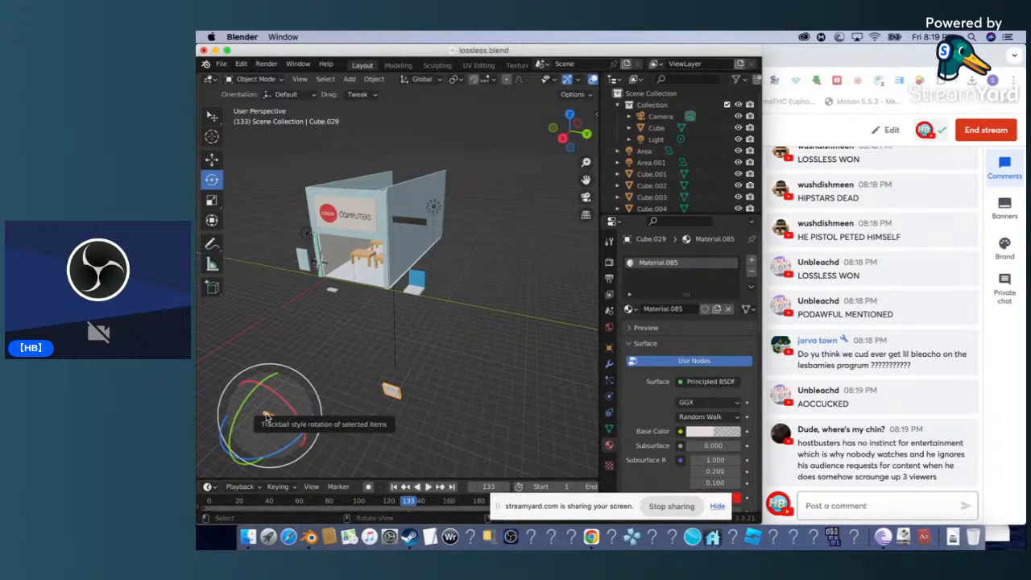
pyautogui.moveTo(266, 417); pyautogui.dragTo(268, 416)
pyautogui.scroll(5, 464, 311)
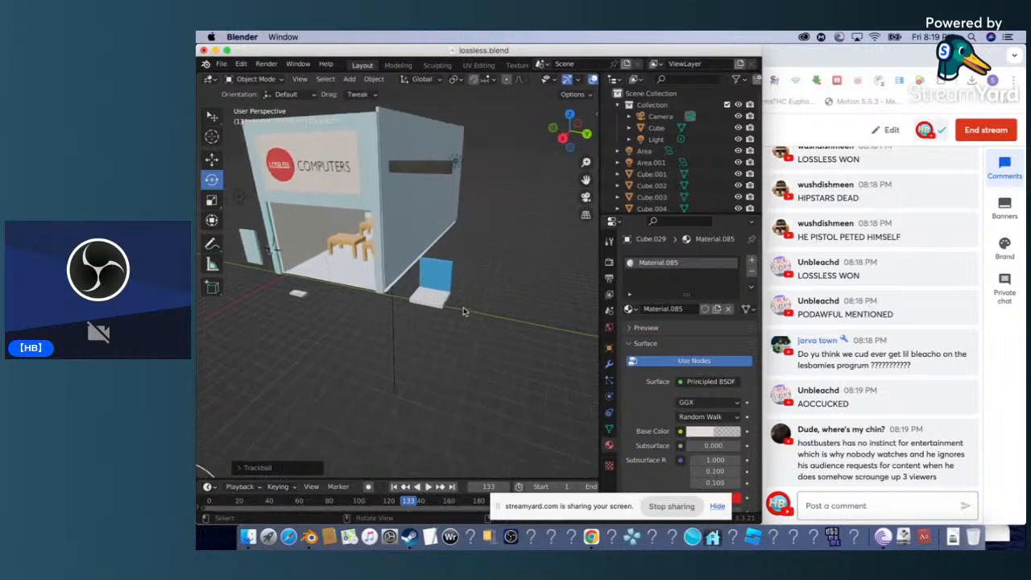
# Add a thin upright cube slab beside the shop's front corner, next to the laptop.
pyautogui.scroll(6, 463, 312)
pyautogui.scroll(-1, 463, 311)
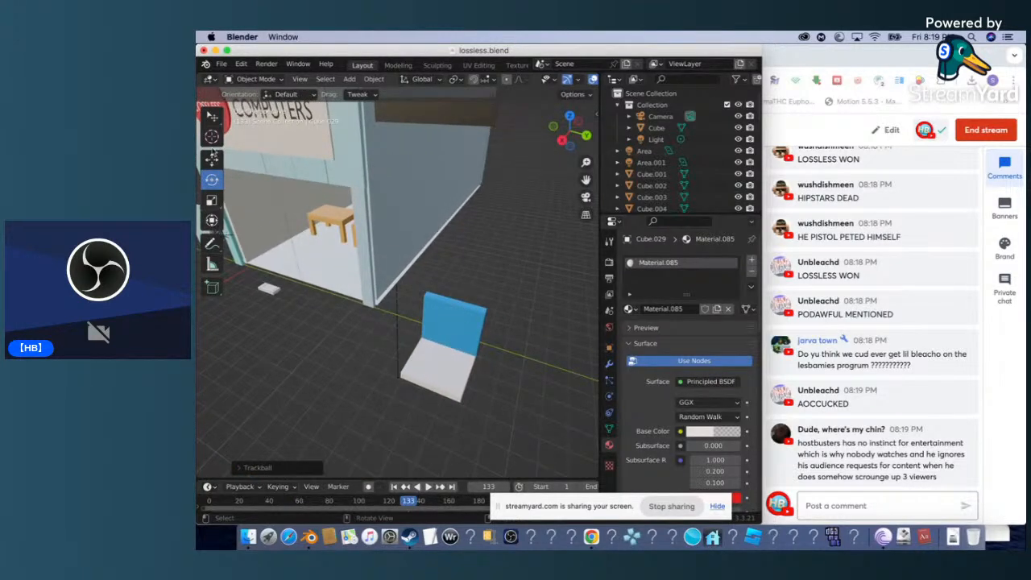
pyautogui.click(212, 288)
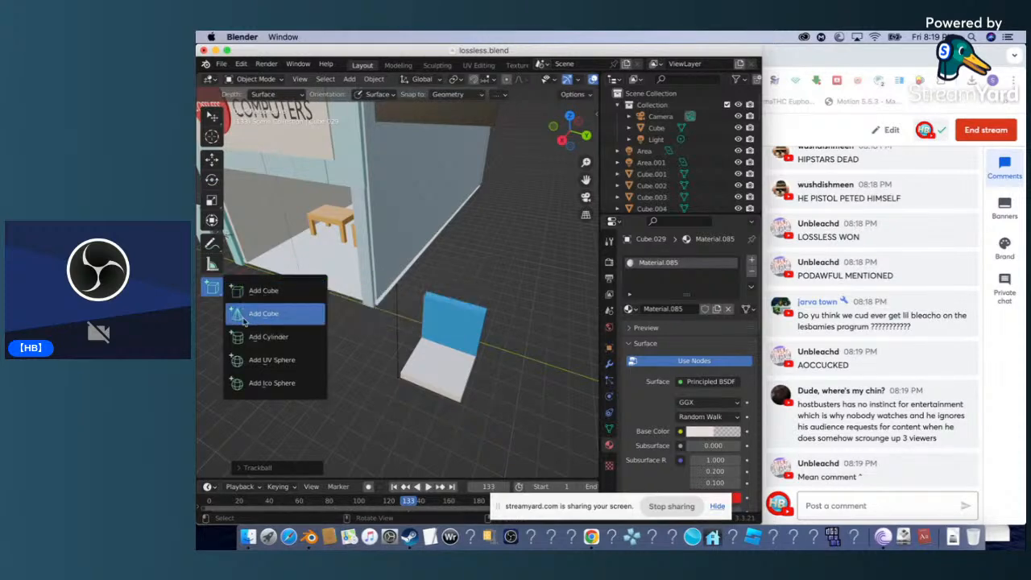
pyautogui.click(258, 314)
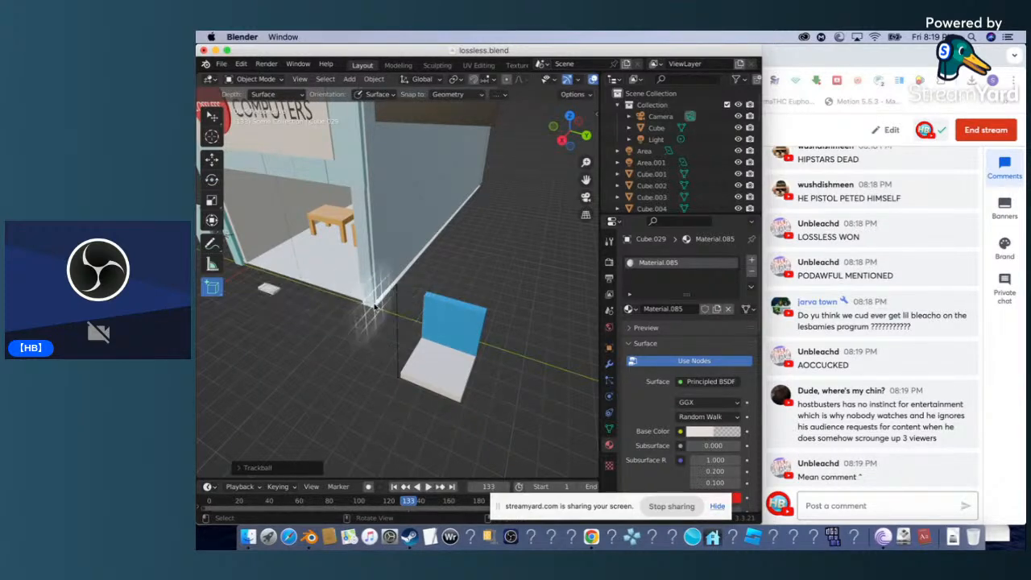
pyautogui.moveTo(387, 319); pyautogui.dragTo(416, 317)
pyautogui.click(428, 309)
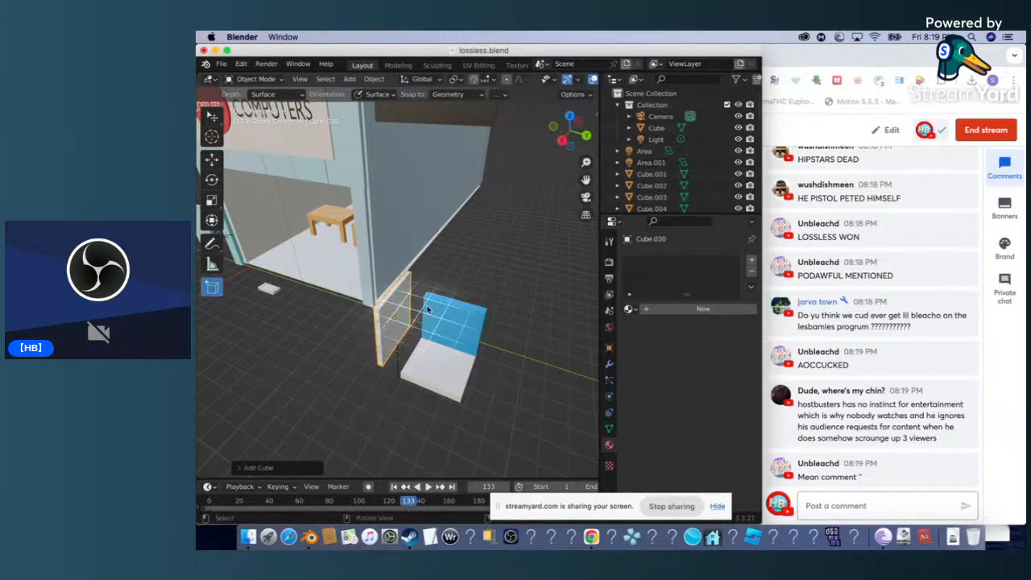
# Raise the new slab beside the shop corner and rotate it about the Z axis to face like the laptop's blue screen.
pyautogui.click(211, 159)
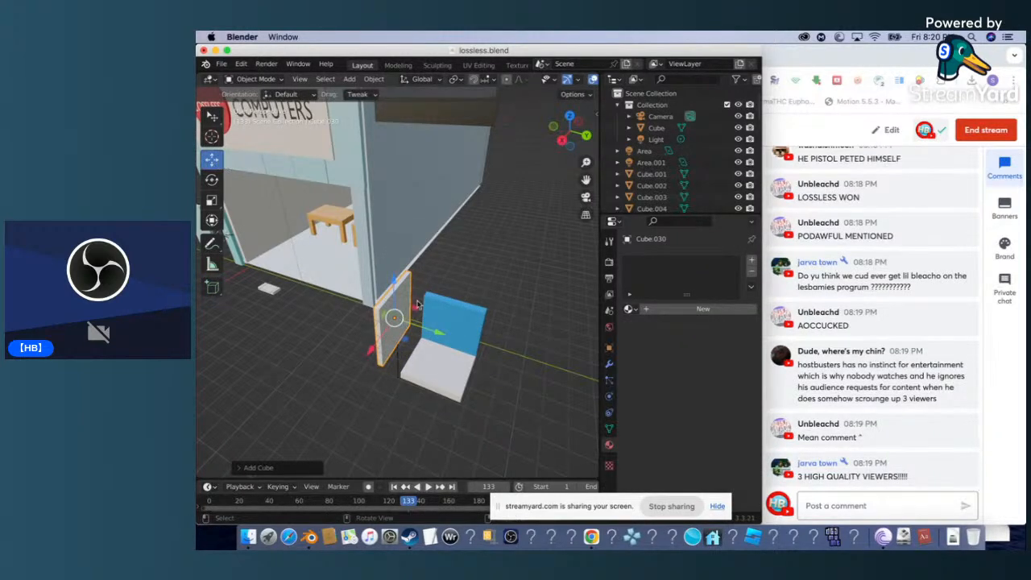
pyautogui.moveTo(393, 282); pyautogui.dragTo(379, 213)
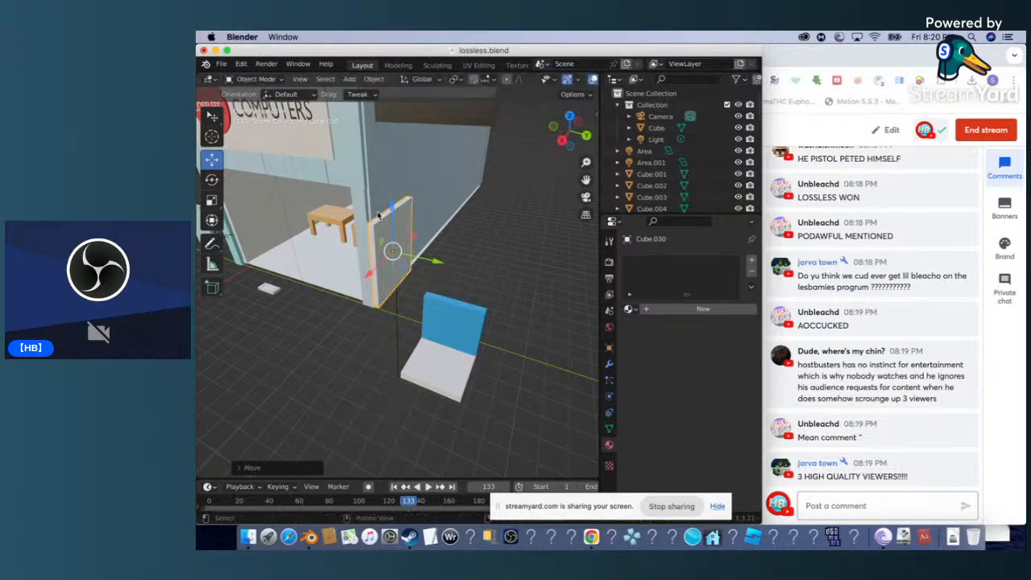
pyautogui.moveTo(369, 276); pyautogui.dragTo(385, 286)
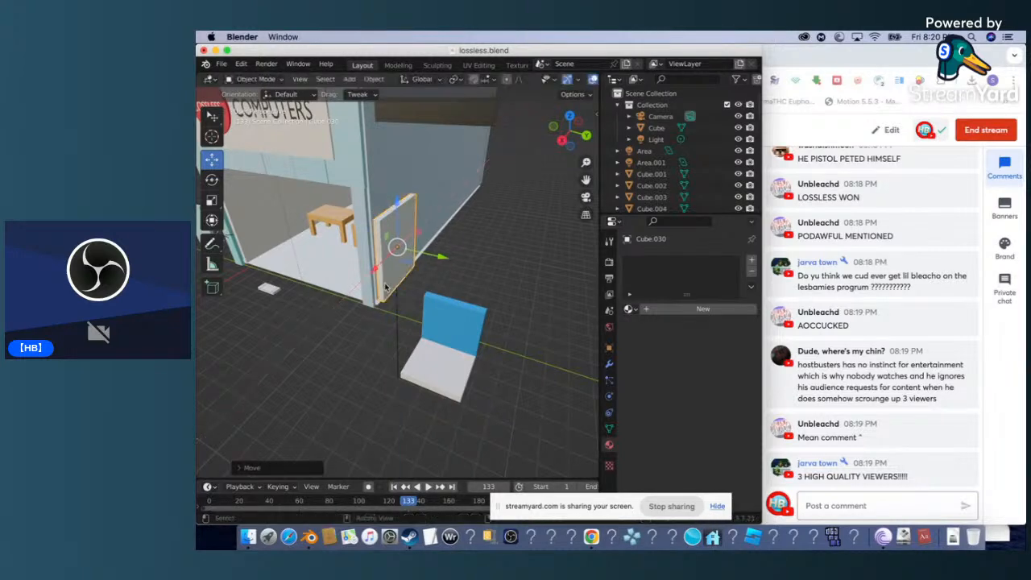
pyautogui.click(211, 181)
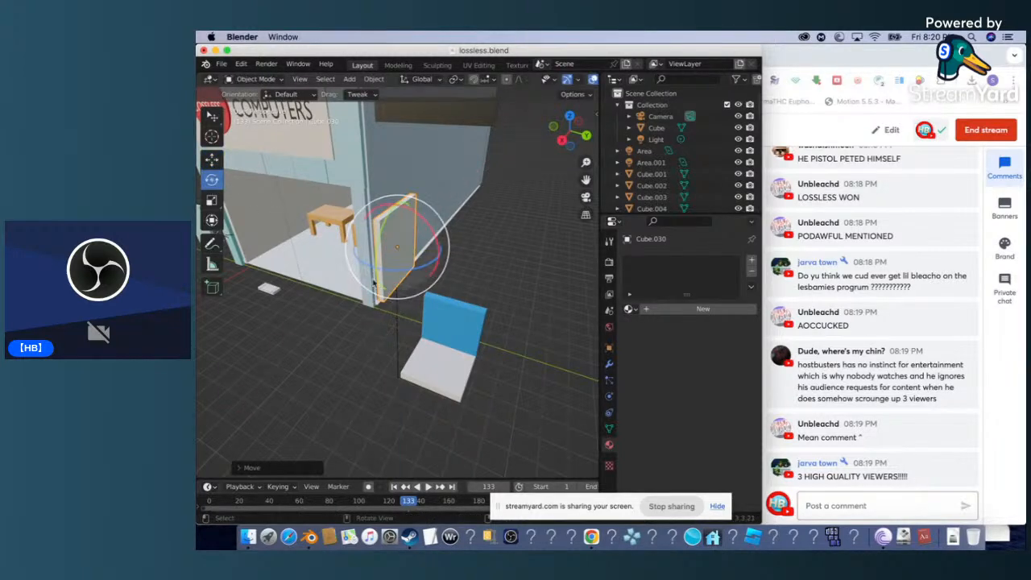
pyautogui.moveTo(360, 268); pyautogui.dragTo(422, 282)
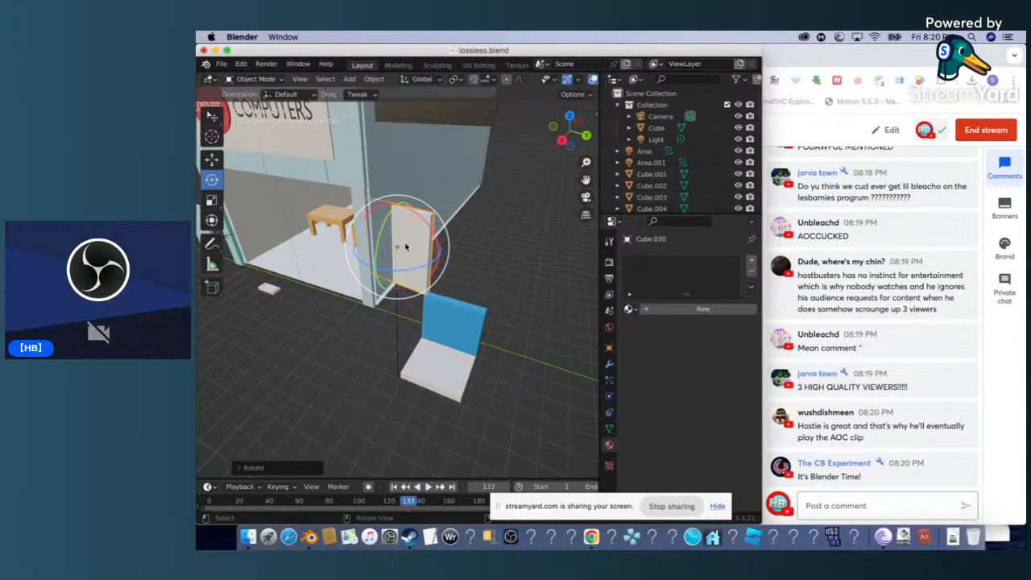
# Move the new slab along the Y axis over to the laptop and bring it forward in front of the blue screen.
pyautogui.click(211, 158)
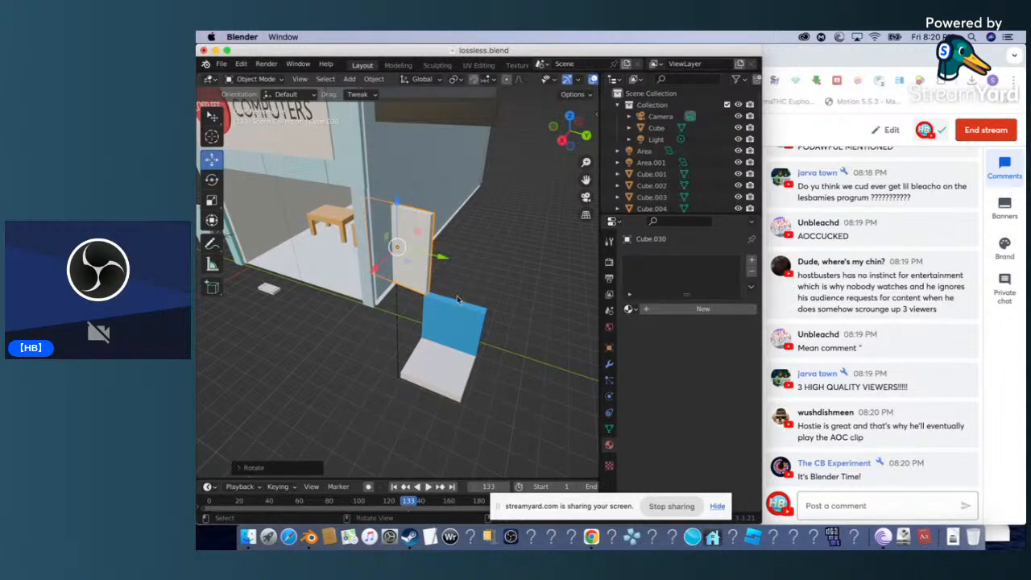
pyautogui.moveTo(445, 264); pyautogui.dragTo(522, 271)
pyautogui.moveTo(478, 219); pyautogui.dragTo(466, 282)
pyautogui.moveTo(448, 357); pyautogui.dragTo(442, 367)
pyautogui.moveTo(442, 367); pyautogui.dragTo(442, 367, button='middle')
pyautogui.moveTo(457, 370); pyautogui.dragTo(473, 285)
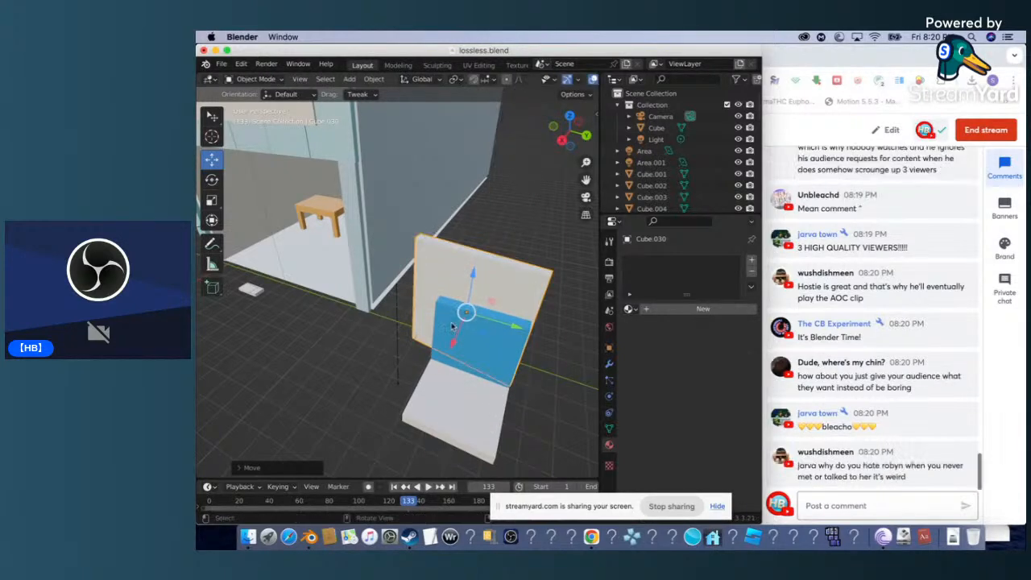
pyautogui.moveTo(450, 352); pyautogui.dragTo(442, 400)
# Raise the new slab to the height of the laptop's blue screen and shift it farther forward along the X axis.
pyautogui.hscroll(-10, 442, 400)
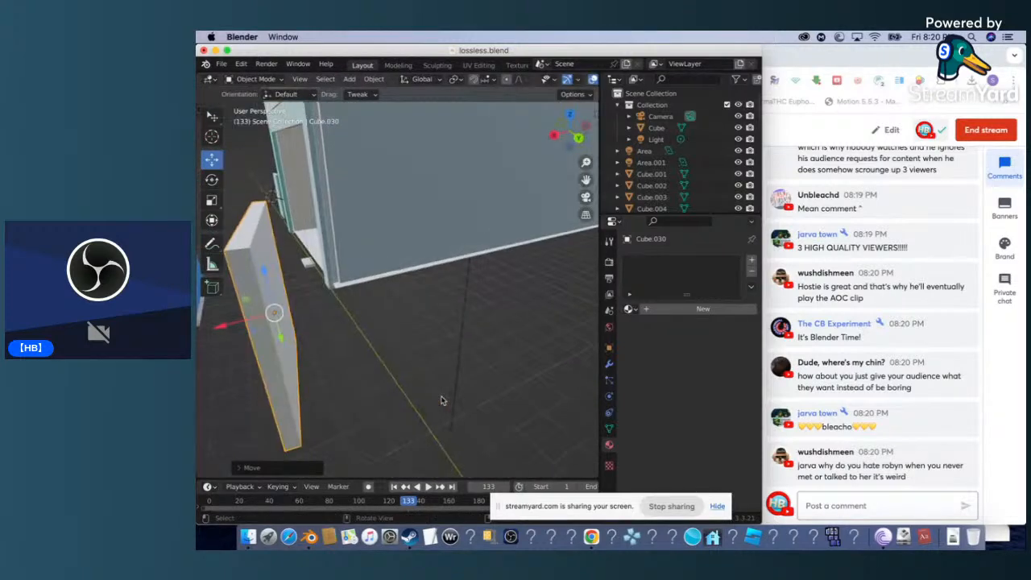
pyautogui.scroll(10, 441, 400)
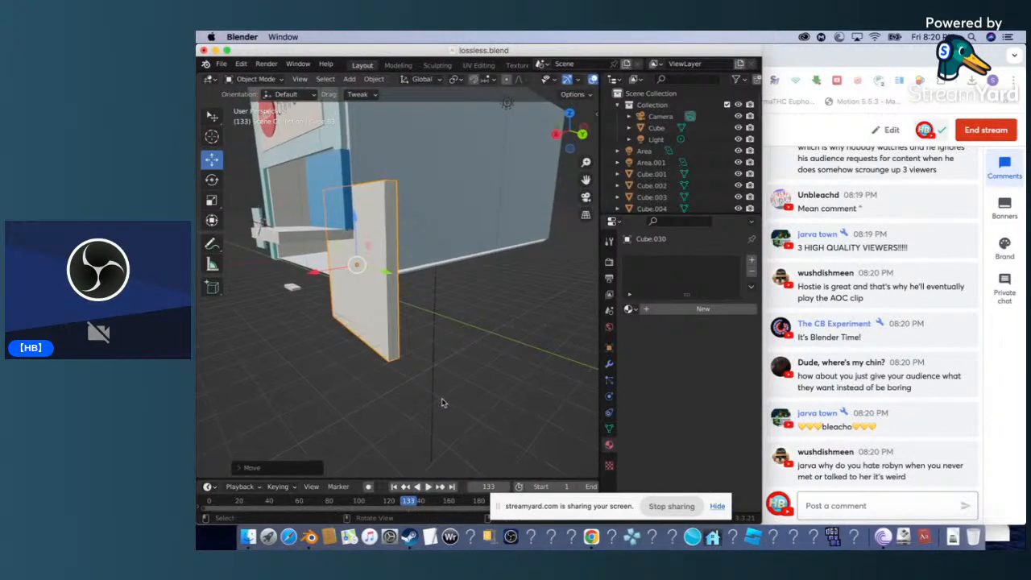
pyautogui.moveTo(354, 216); pyautogui.dragTo(348, 138)
pyautogui.moveTo(313, 190); pyautogui.dragTo(256, 185)
pyautogui.scroll(-5, 256, 185)
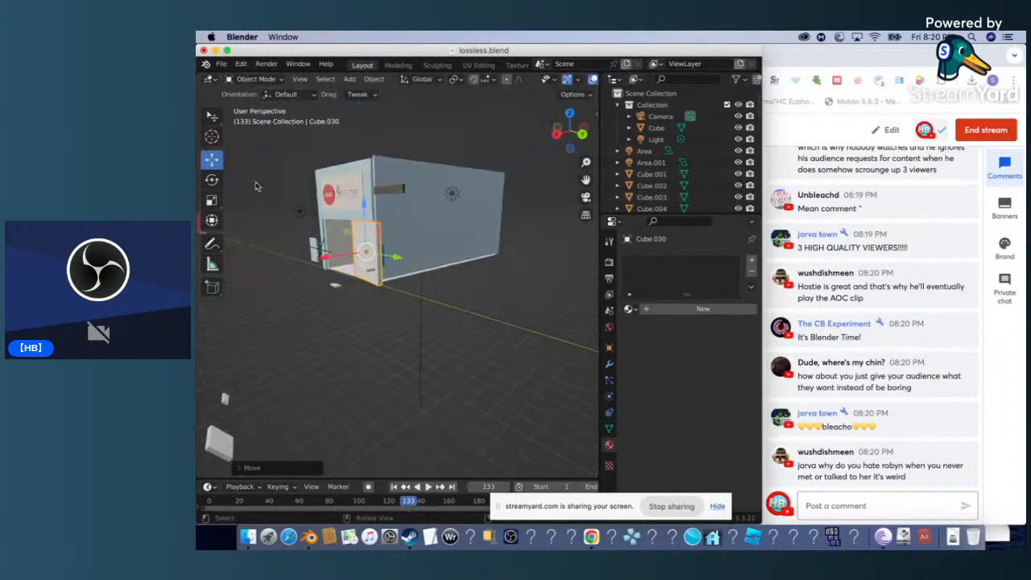
# Scale the new slab along the Z axis to about half its height.
pyautogui.click(212, 201)
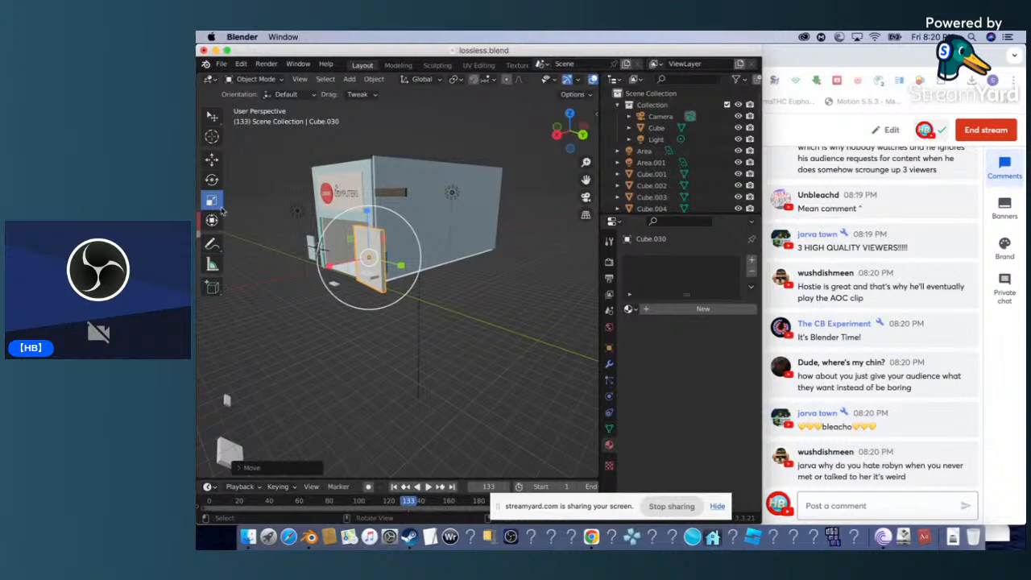
pyautogui.moveTo(370, 223); pyautogui.dragTo(367, 227)
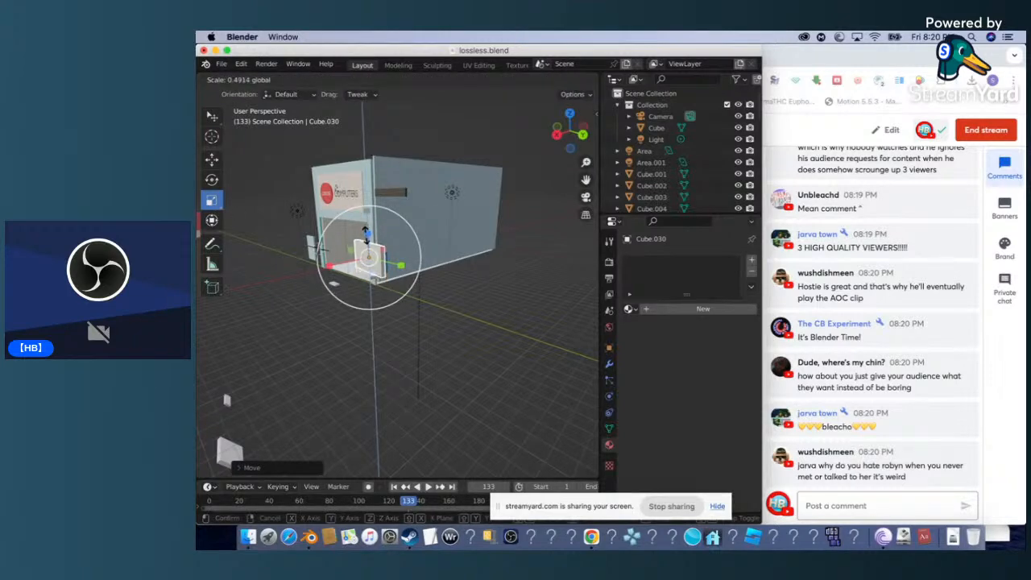
pyautogui.click(366, 242)
pyautogui.scroll(5, 366, 243)
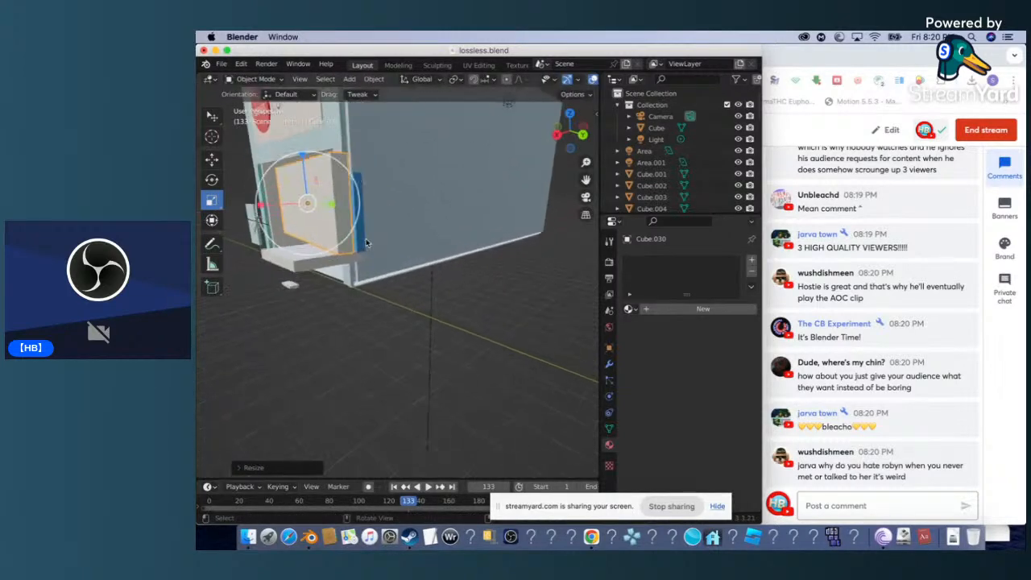
# Narrow the new slab along the Y axis until it is smaller than the laptop's blue screen.
pyautogui.hscroll(-10, 366, 243)
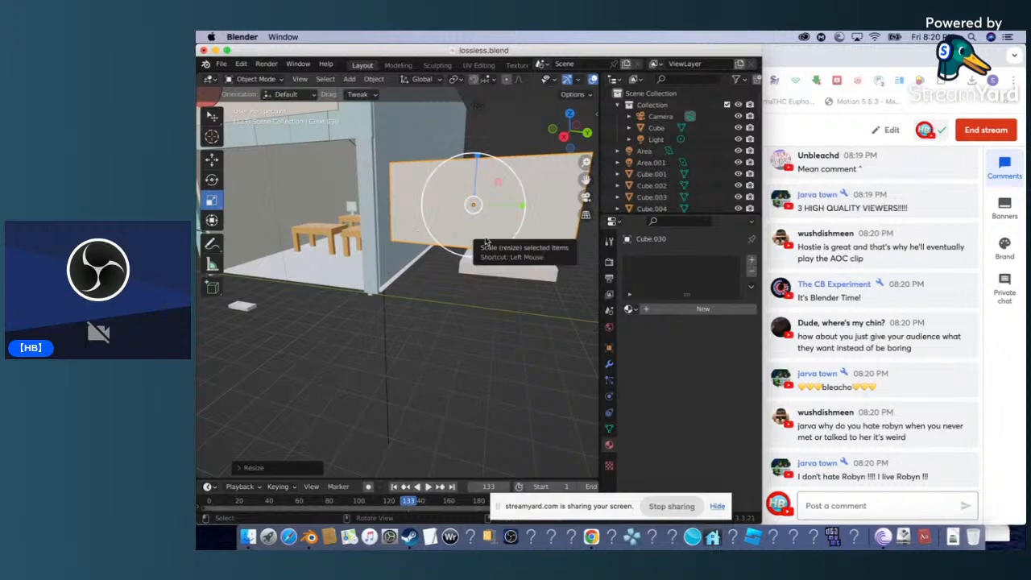
pyautogui.hscroll(8, 486, 241)
pyautogui.moveTo(378, 259); pyautogui.dragTo(349, 218)
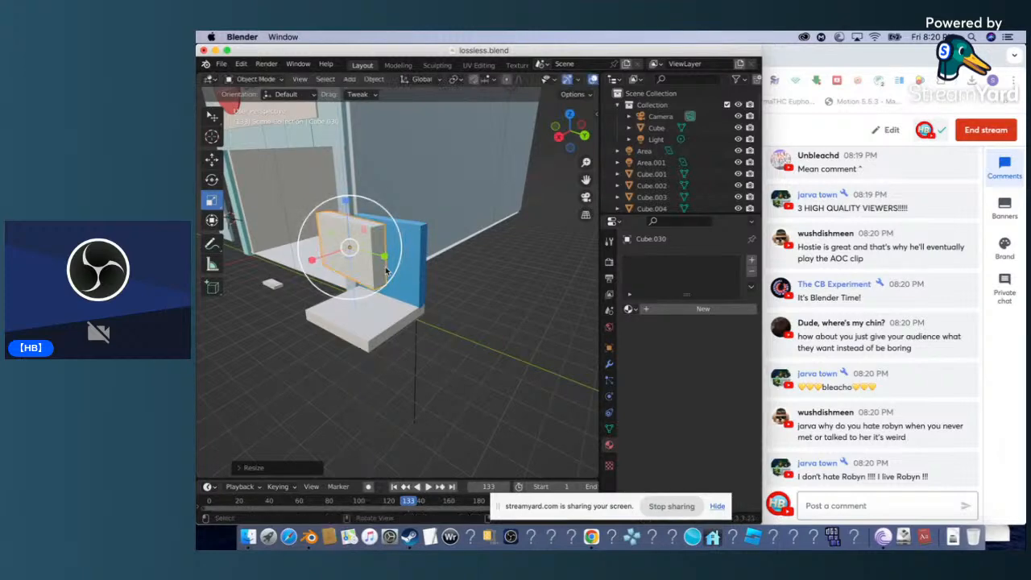
pyautogui.moveTo(389, 264); pyautogui.dragTo(374, 256)
pyautogui.hscroll(10, 373, 256)
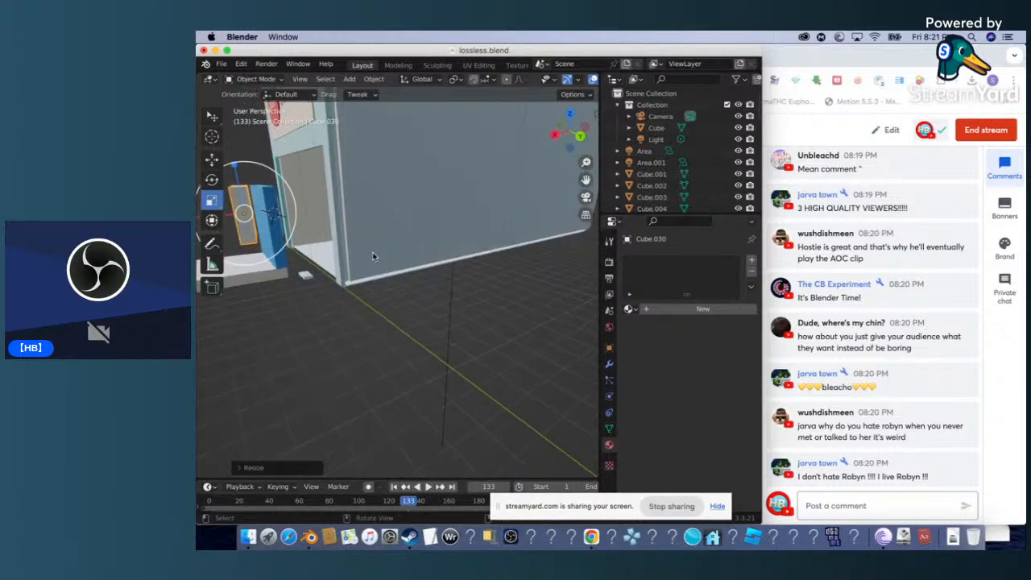
pyautogui.hscroll(-10, 323, 256)
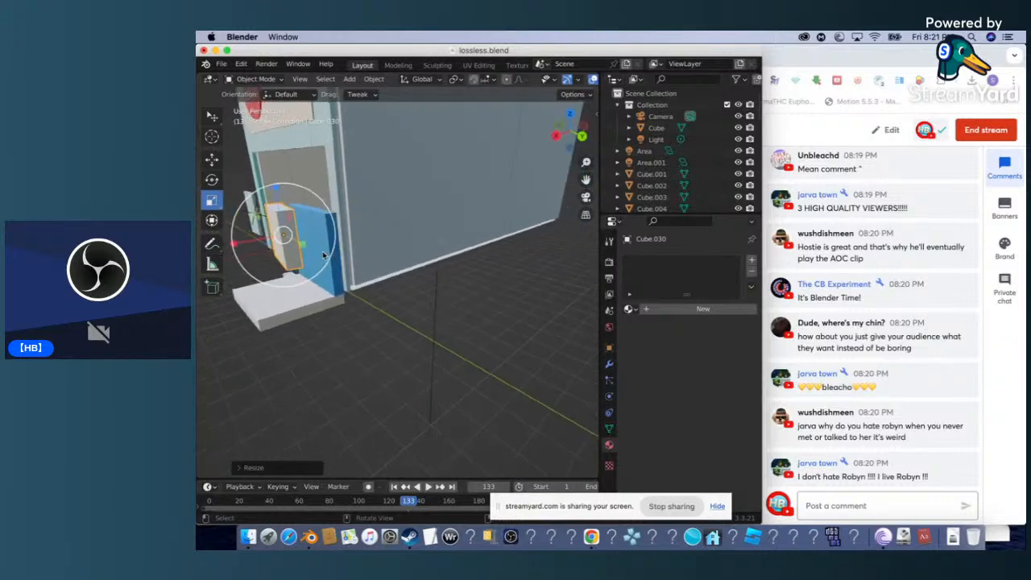
# Move the small slab along the Y and Z axes to center it on the laptop's blue screen.
pyautogui.click(212, 160)
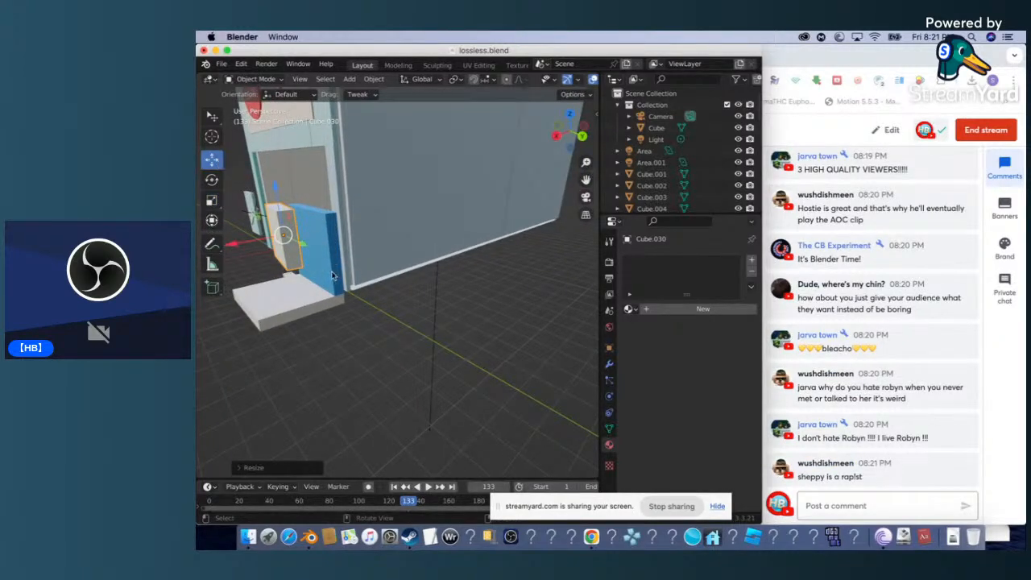
pyautogui.moveTo(299, 244); pyautogui.dragTo(324, 262)
pyautogui.hscroll(-10, 326, 264)
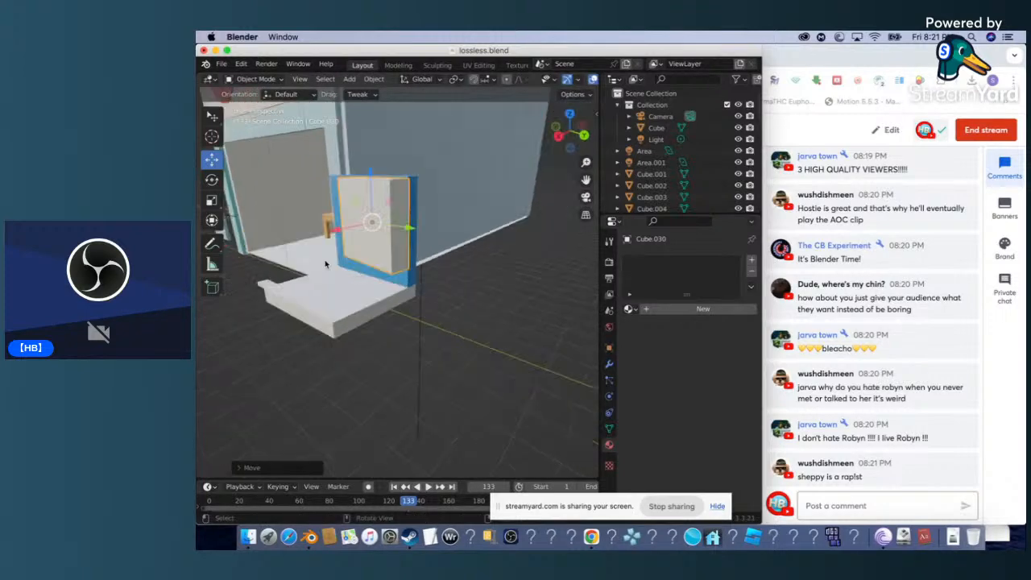
pyautogui.hscroll(-5, 326, 264)
pyautogui.moveTo(499, 150); pyautogui.dragTo(499, 163)
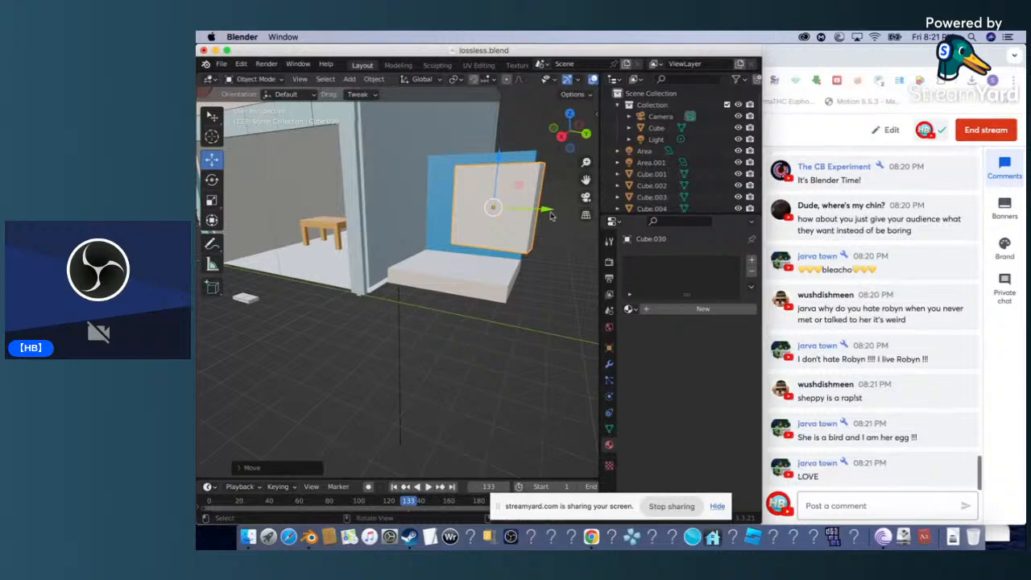
pyautogui.moveTo(550, 214); pyautogui.dragTo(525, 209)
pyautogui.hscroll(-5, 526, 213)
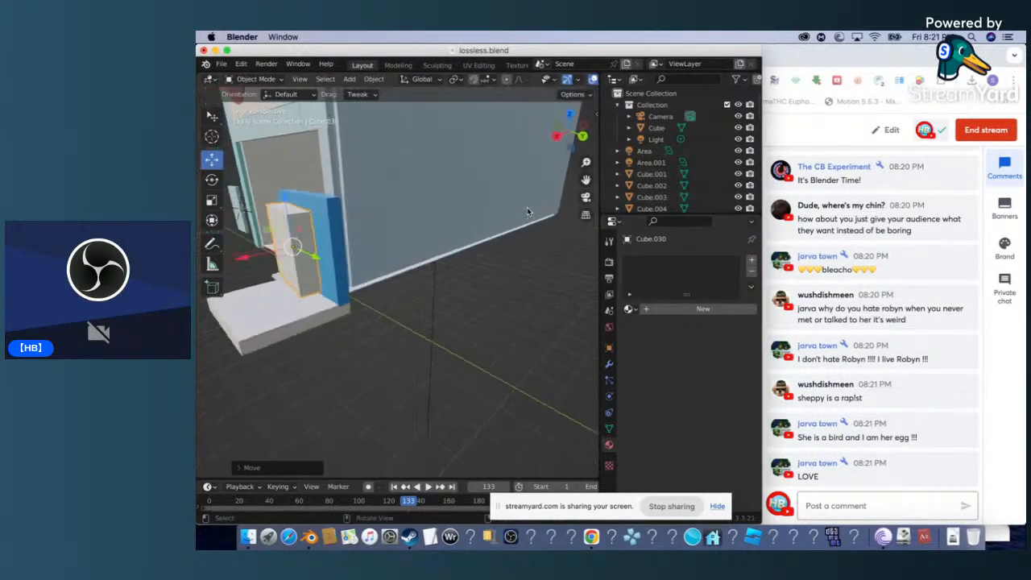
# Push the small slab back along the X axis toward the blue screen and fine-tune its position within the screen's border.
pyautogui.moveTo(251, 256); pyautogui.dragTo(259, 255)
pyautogui.hscroll(5, 374, 282)
pyautogui.hscroll(-4, 374, 283)
pyautogui.hscroll(-8, 375, 283)
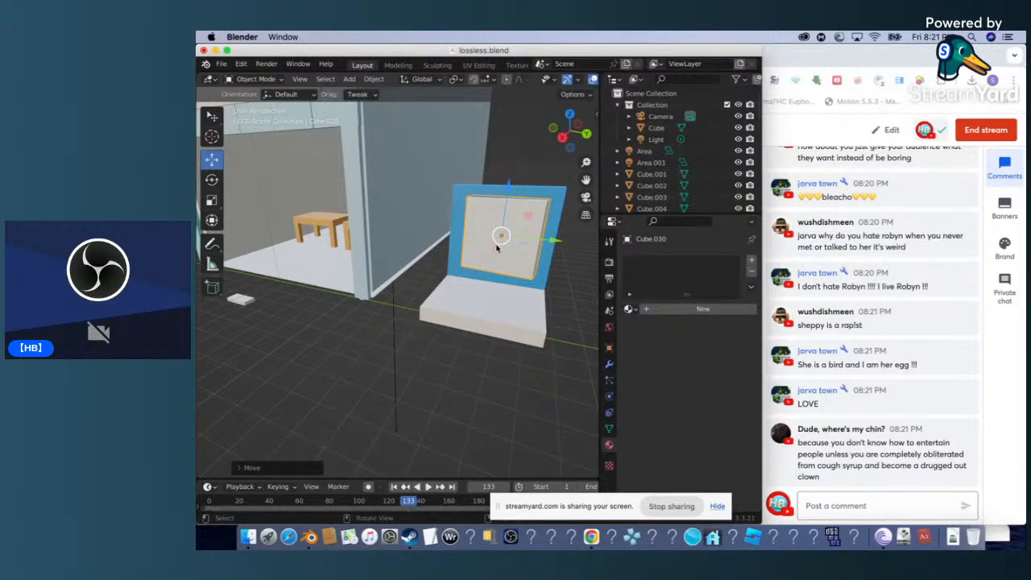
pyautogui.moveTo(496, 249); pyautogui.dragTo(497, 253)
pyautogui.hscroll(8, 496, 253)
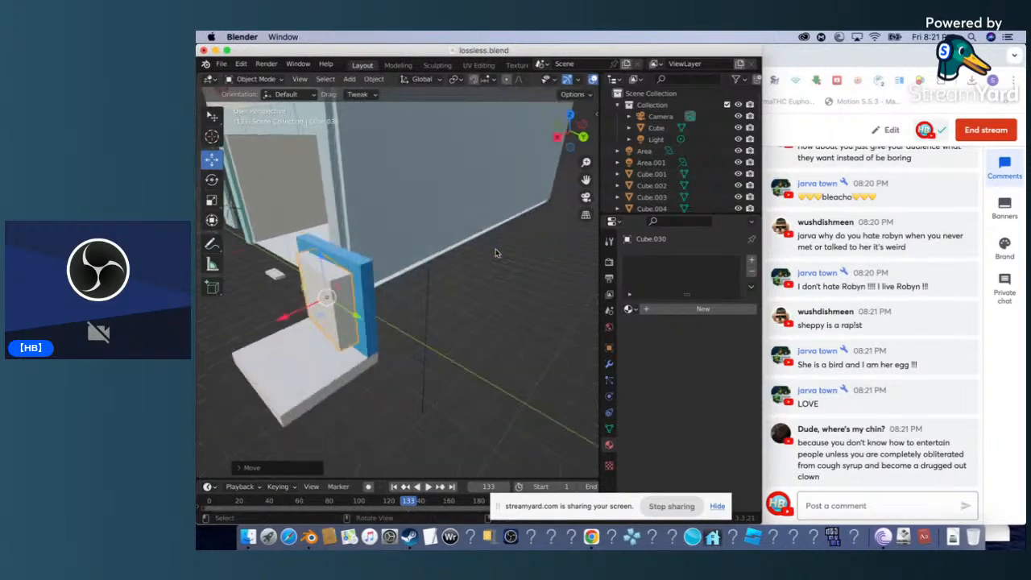
# Thin the small slab along the X axis so it protrudes less from the laptop's blue screen.
pyautogui.scroll(6, 303, 307)
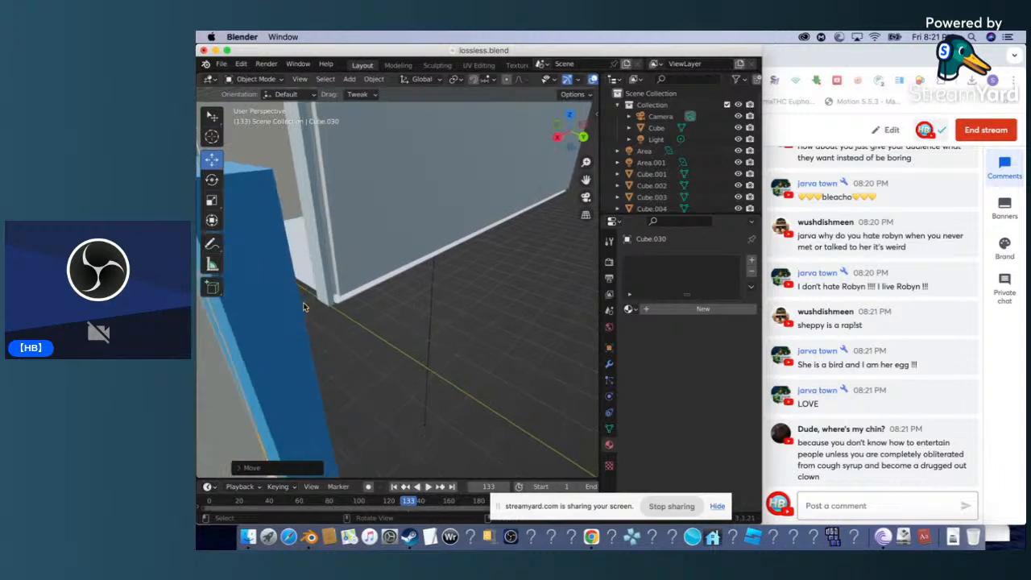
pyautogui.scroll(-3, 313, 332)
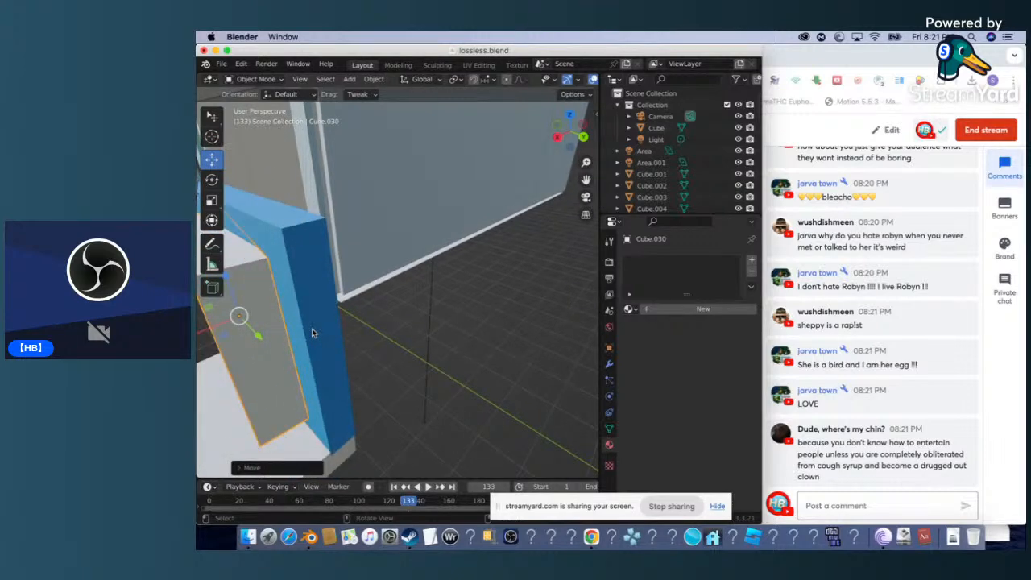
pyautogui.scroll(-3, 312, 332)
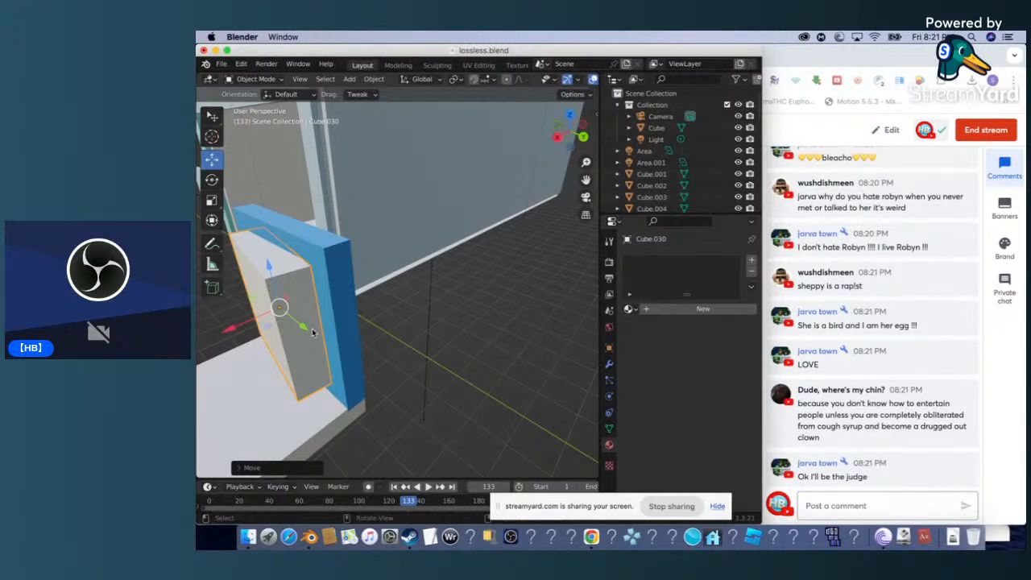
pyautogui.scroll(3, 313, 332)
pyautogui.scroll(-10, 312, 332)
pyautogui.scroll(5, 313, 332)
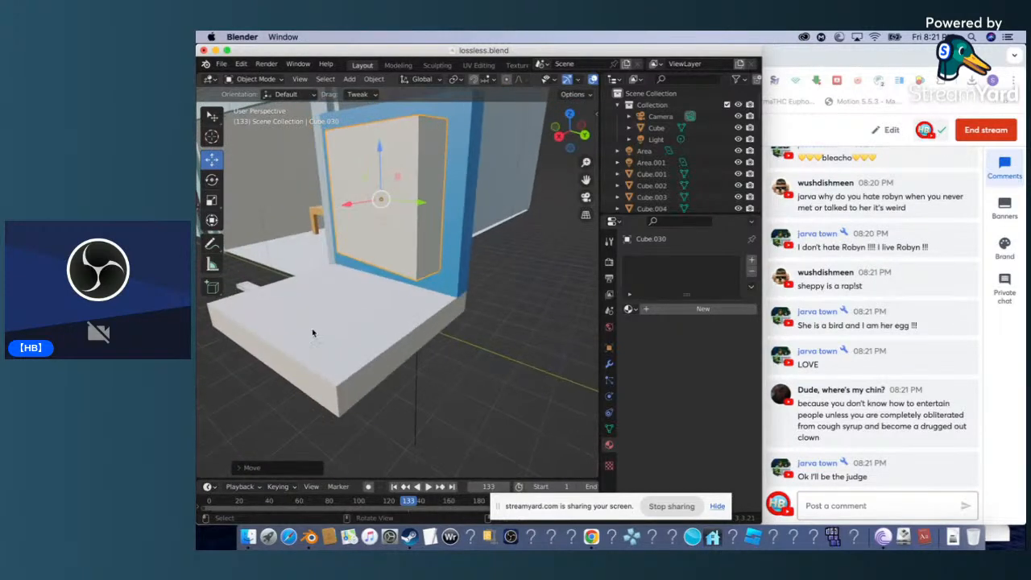
pyautogui.click(369, 174)
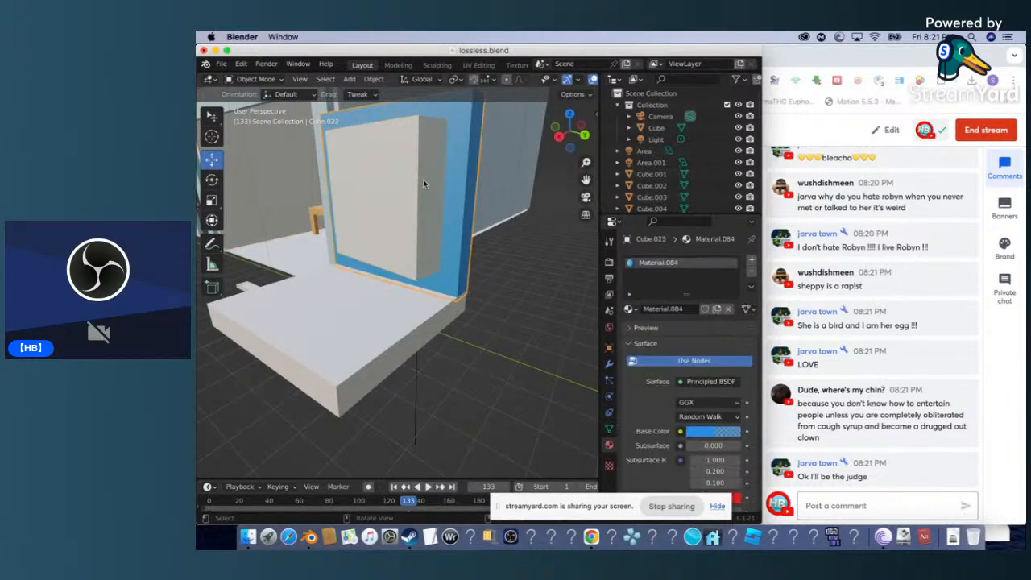
pyautogui.click(212, 200)
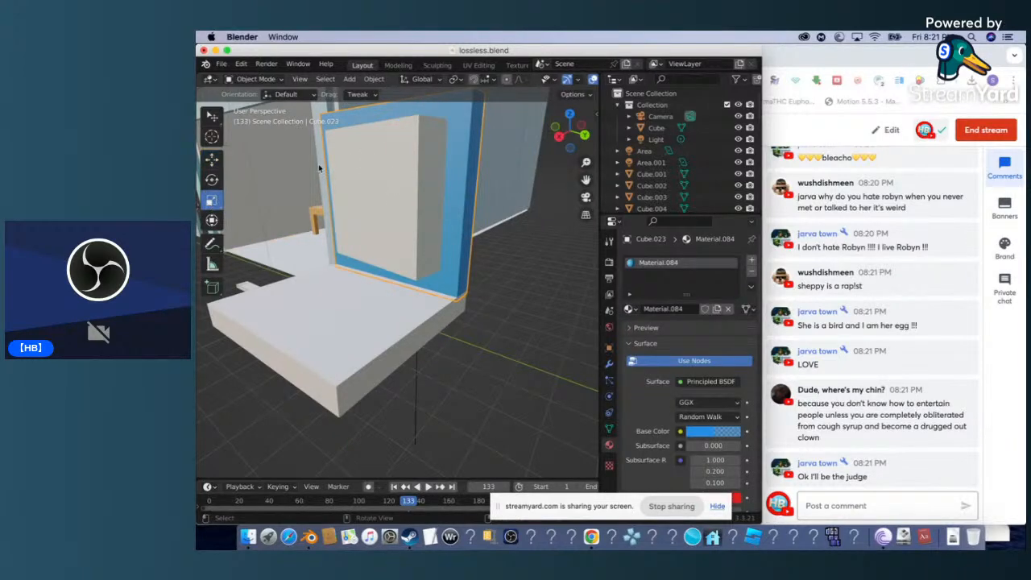
pyautogui.click(212, 117)
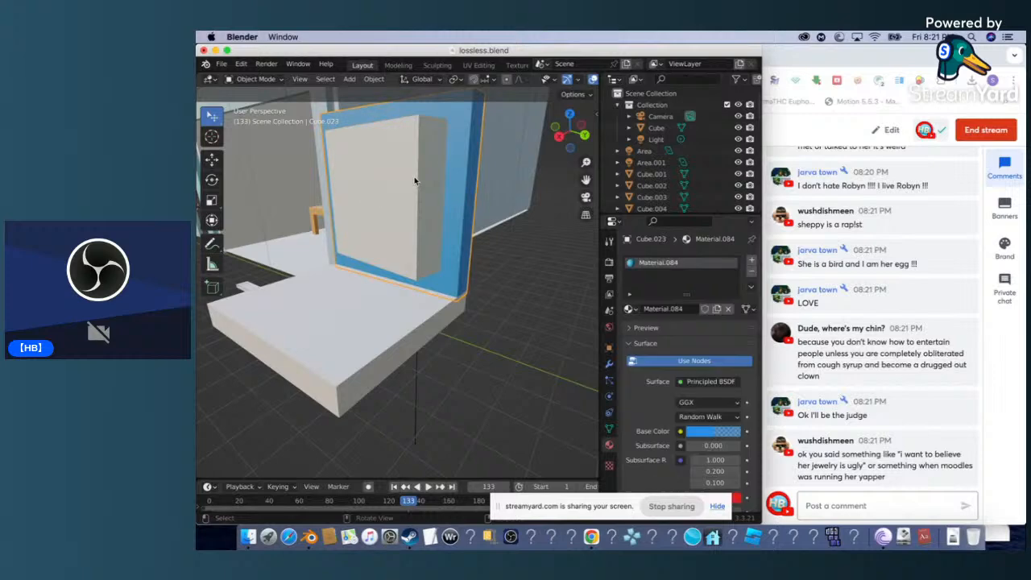
pyautogui.click(211, 201)
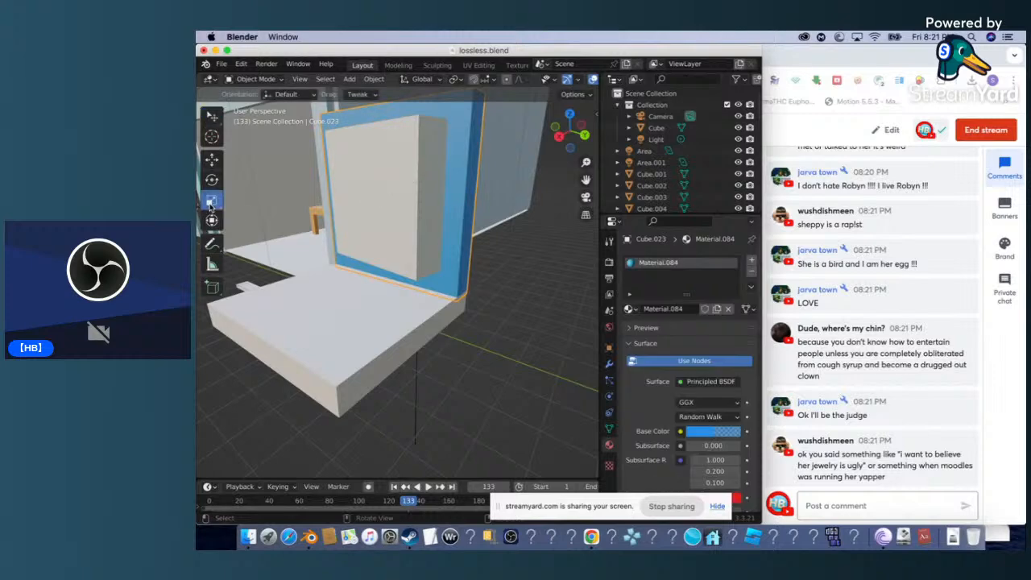
pyautogui.click(427, 201)
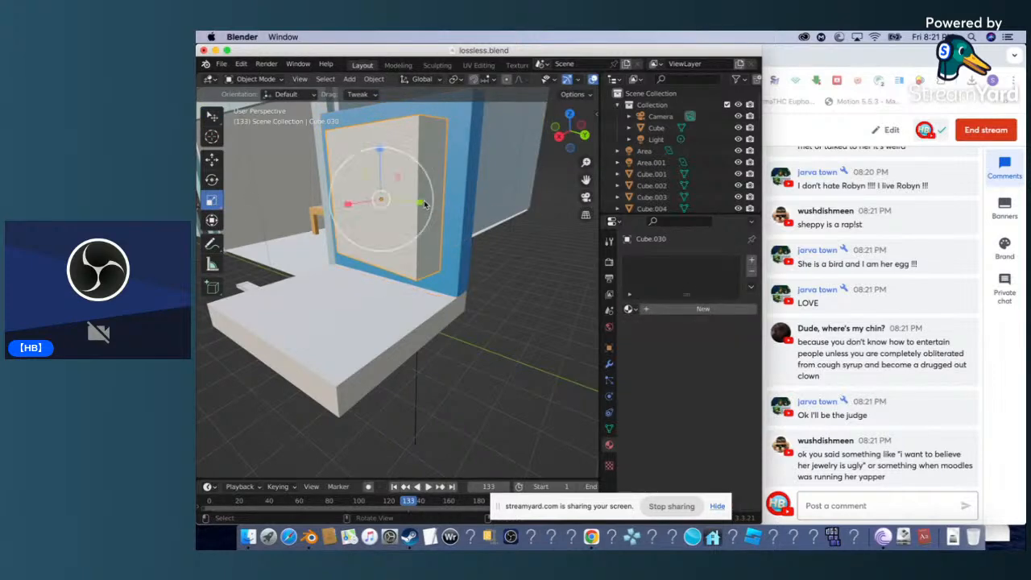
pyautogui.moveTo(355, 200); pyautogui.dragTo(370, 203)
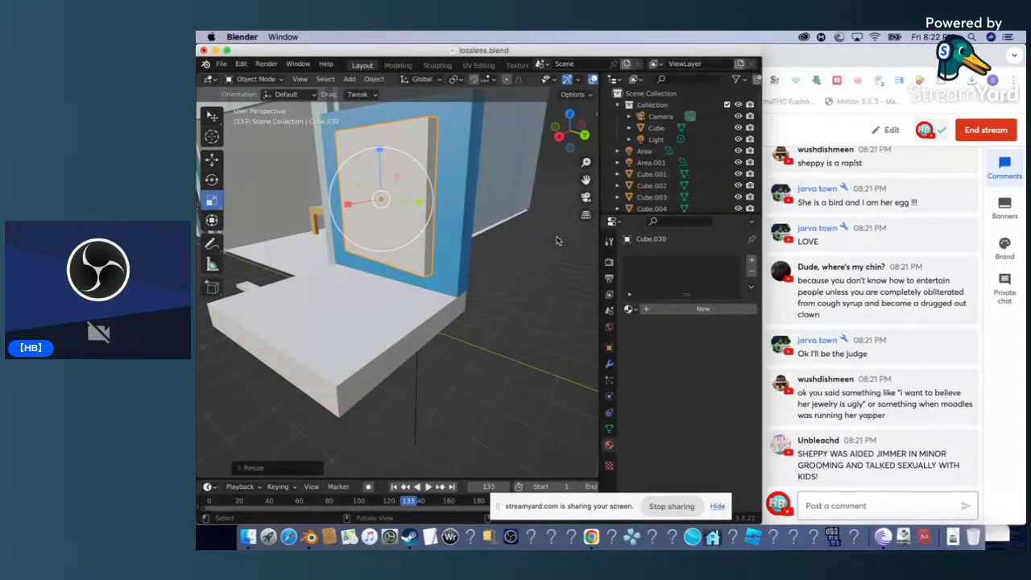
# Inspect the thinned panel's fit against the blue screen and base from several angles.
pyautogui.scroll(5, 557, 240)
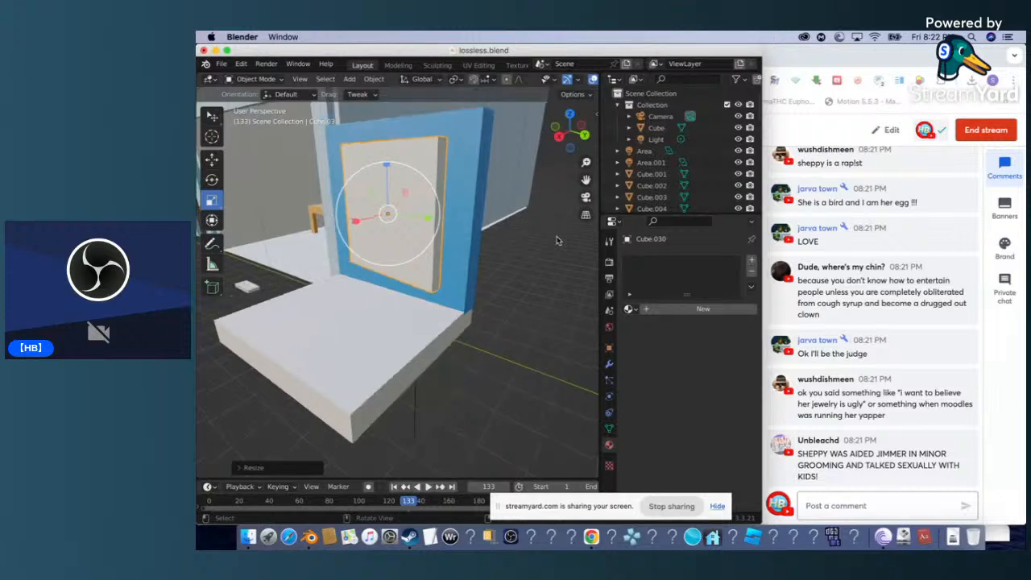
pyautogui.scroll(-3, 557, 240)
pyautogui.scroll(-5, 557, 240)
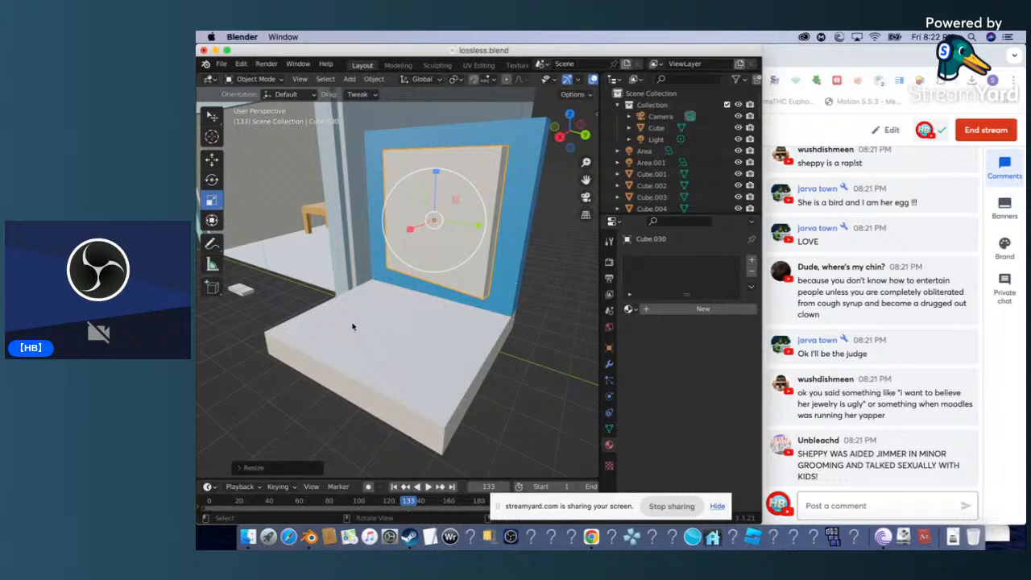
pyautogui.click(272, 300)
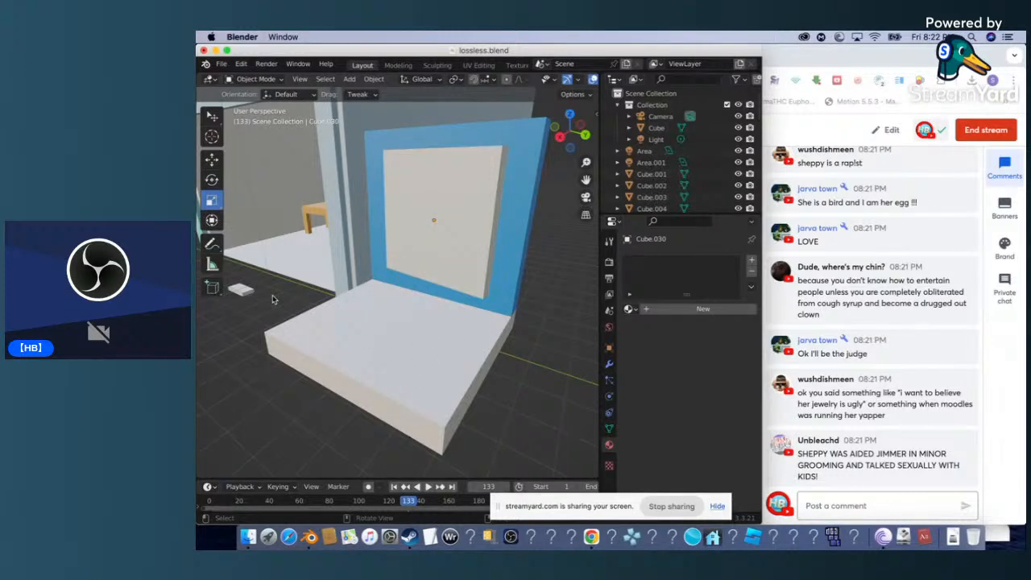
pyautogui.hscroll(10, 273, 300)
pyautogui.hscroll(-10, 272, 300)
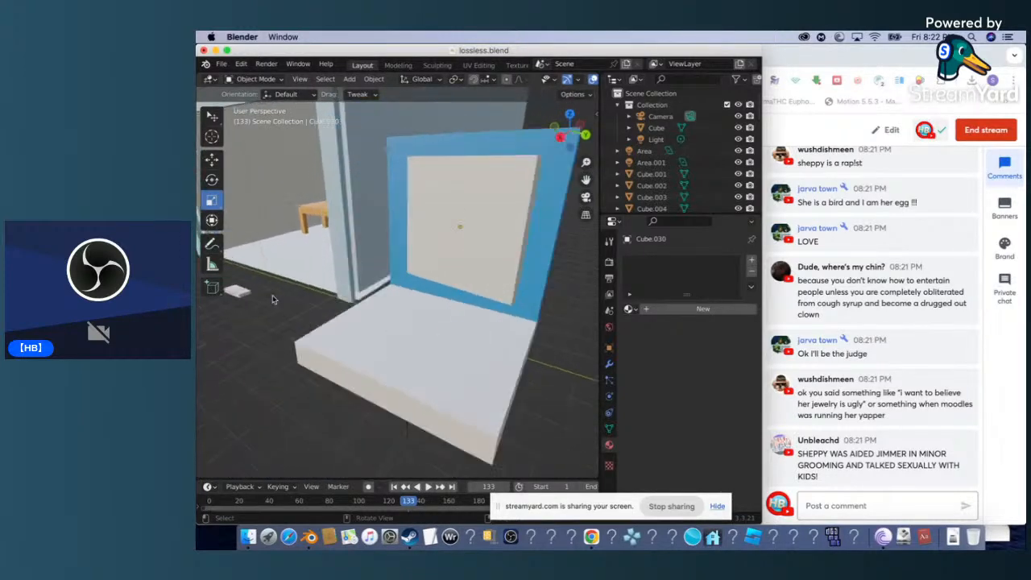
pyautogui.hscroll(-3, 272, 300)
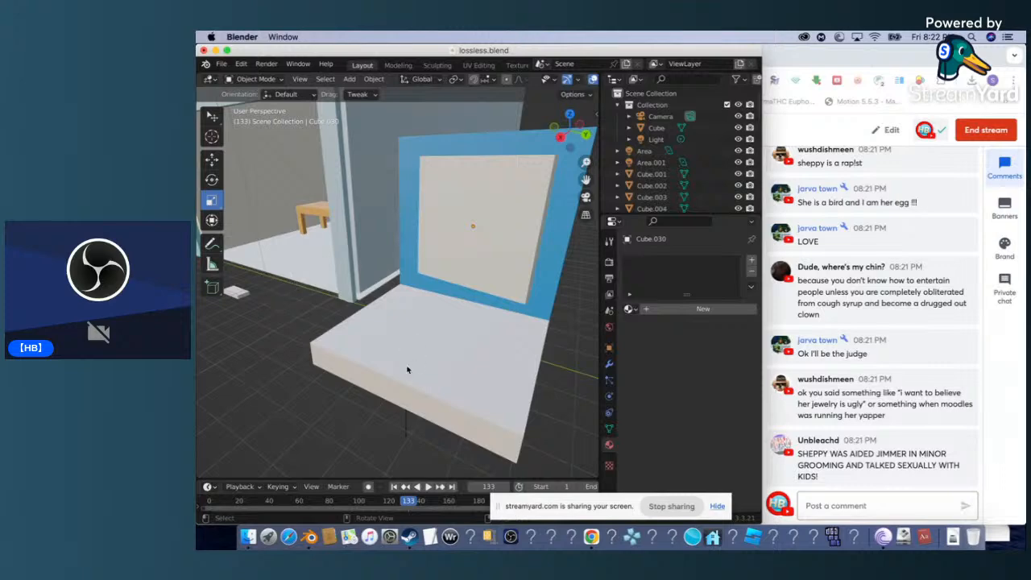
# Look back through the earlier live-stream comments and return to the newest ones.
pyautogui.scroll(3, 846, 322)
pyautogui.scroll(3, 846, 322)
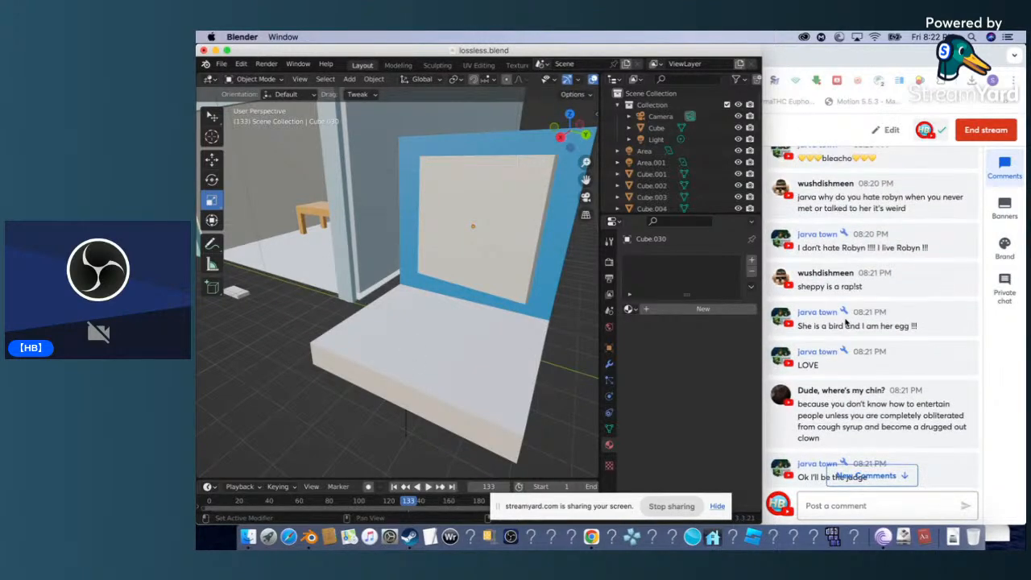
pyautogui.scroll(-5, 846, 323)
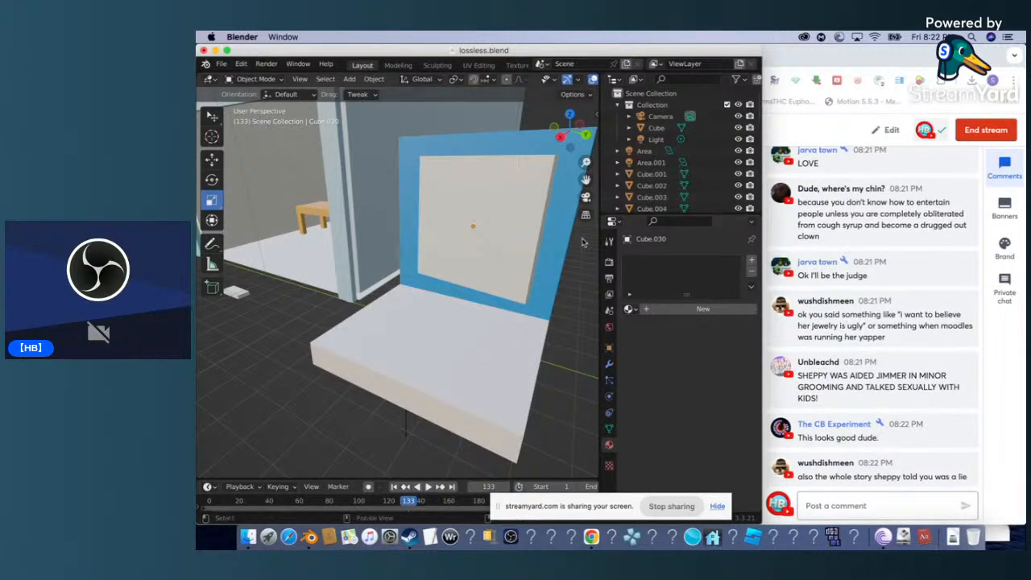
# Examine the laptop close up and from a distance to judge the inset panel's proportions and border.
pyautogui.scroll(5, 557, 228)
pyautogui.hscroll(-5, 557, 229)
pyautogui.hscroll(5, 557, 229)
pyautogui.scroll(-5, 556, 229)
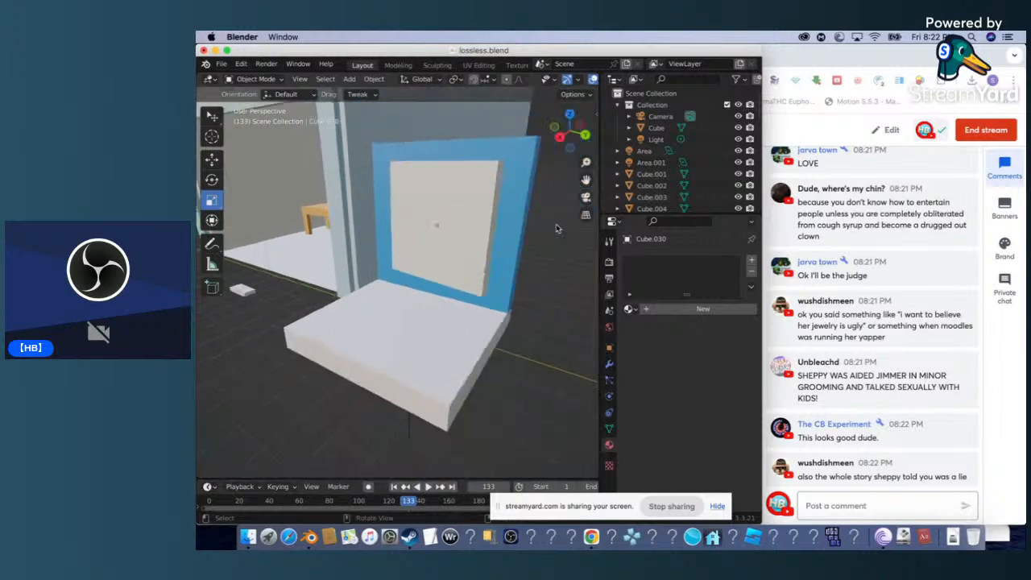
pyautogui.hscroll(-3, 557, 229)
pyautogui.moveTo(587, 179); pyautogui.dragTo(406, 374)
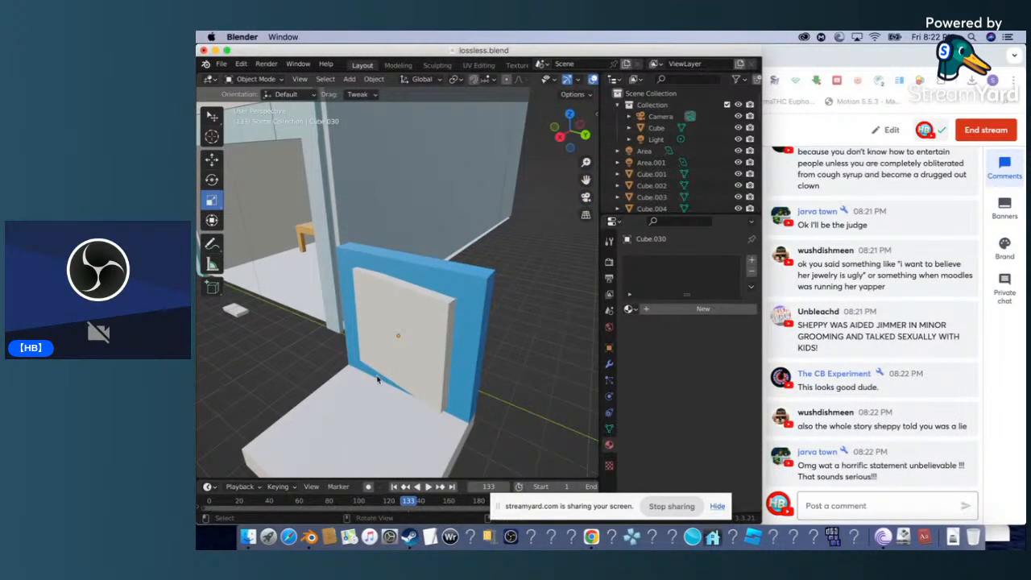
pyautogui.hscroll(-5, 377, 379)
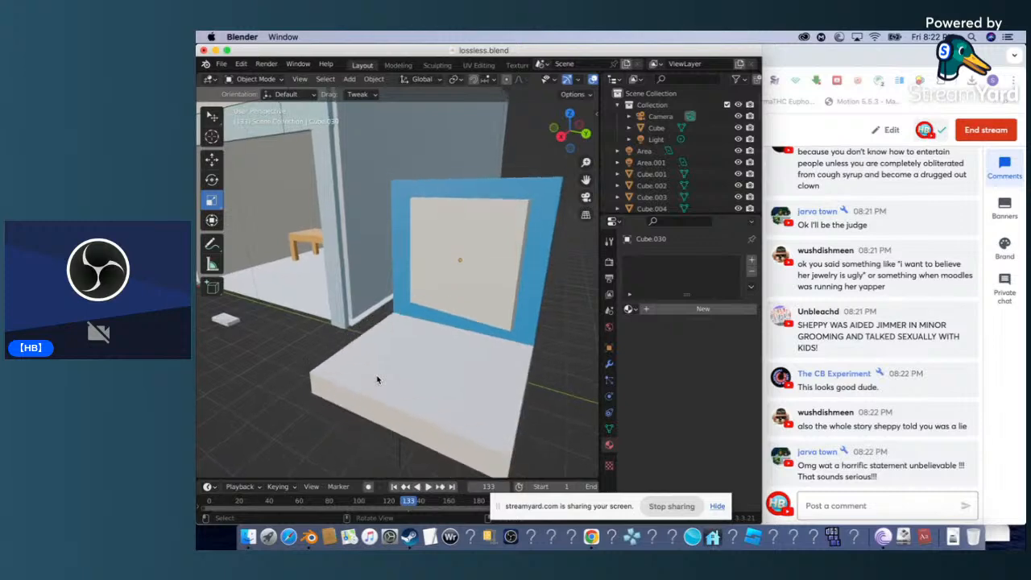
pyautogui.scroll(5, 484, 284)
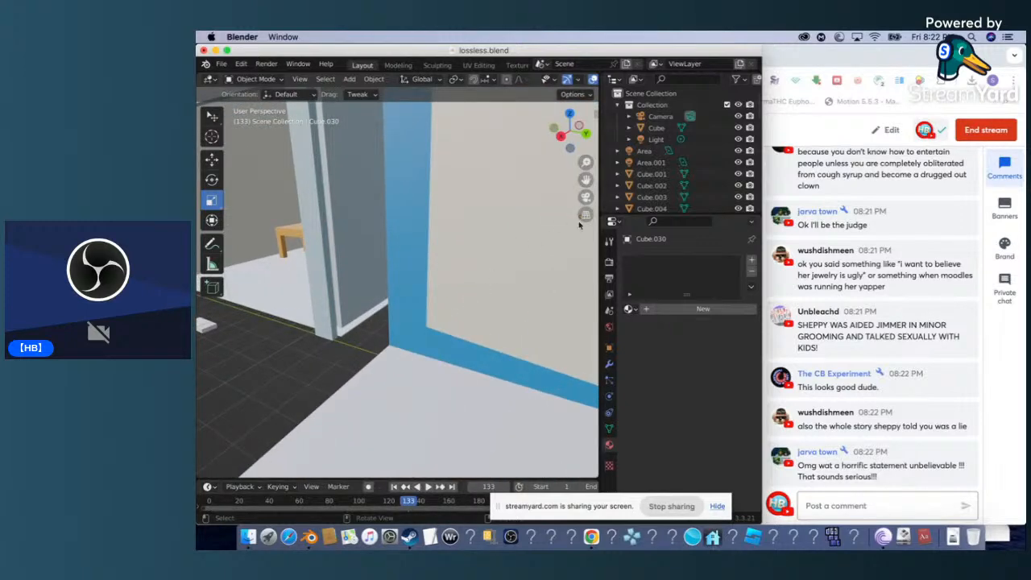
pyautogui.moveTo(586, 178); pyautogui.dragTo(440, 116)
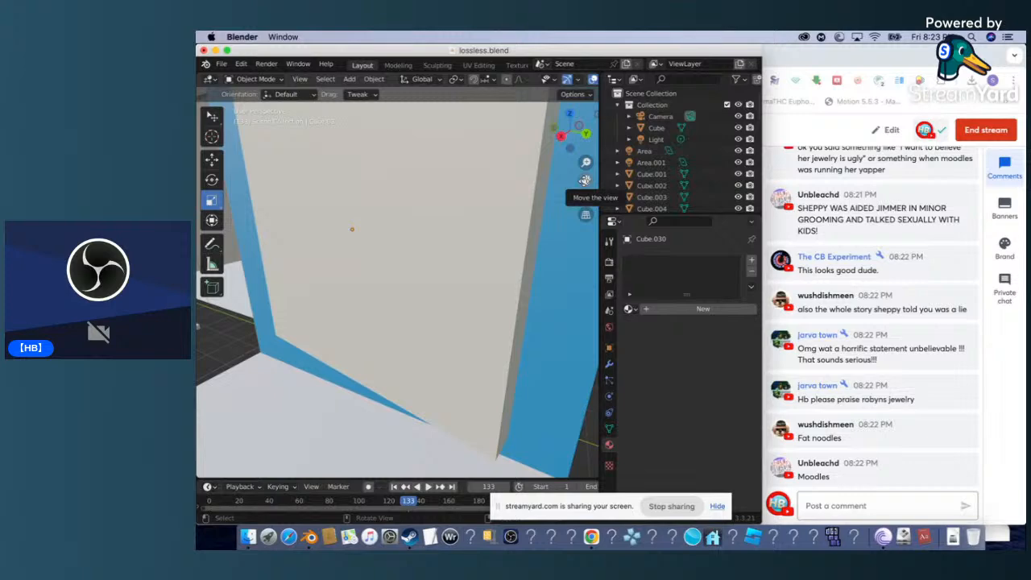
pyautogui.scroll(-8, 586, 180)
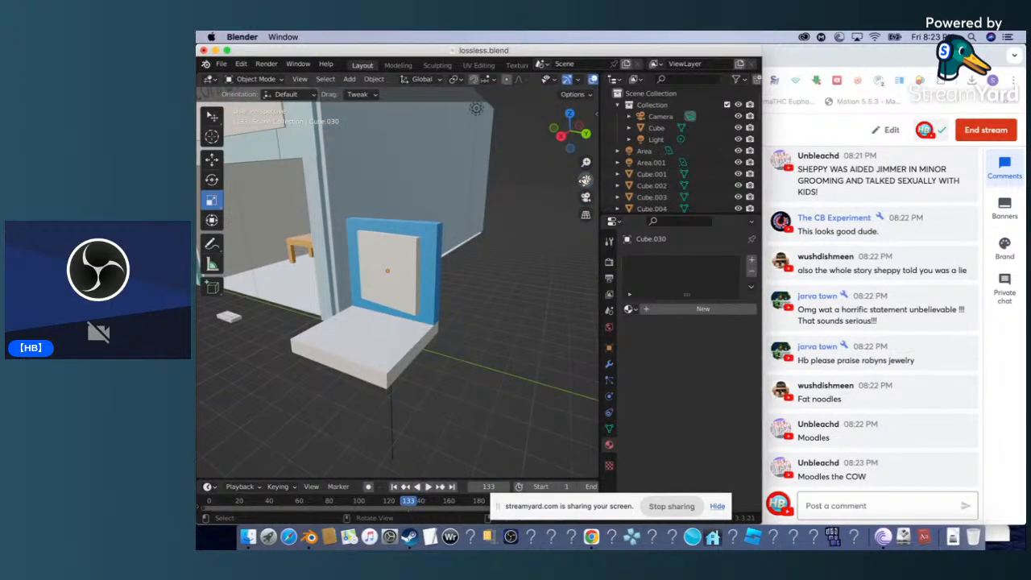
pyautogui.scroll(8, 586, 179)
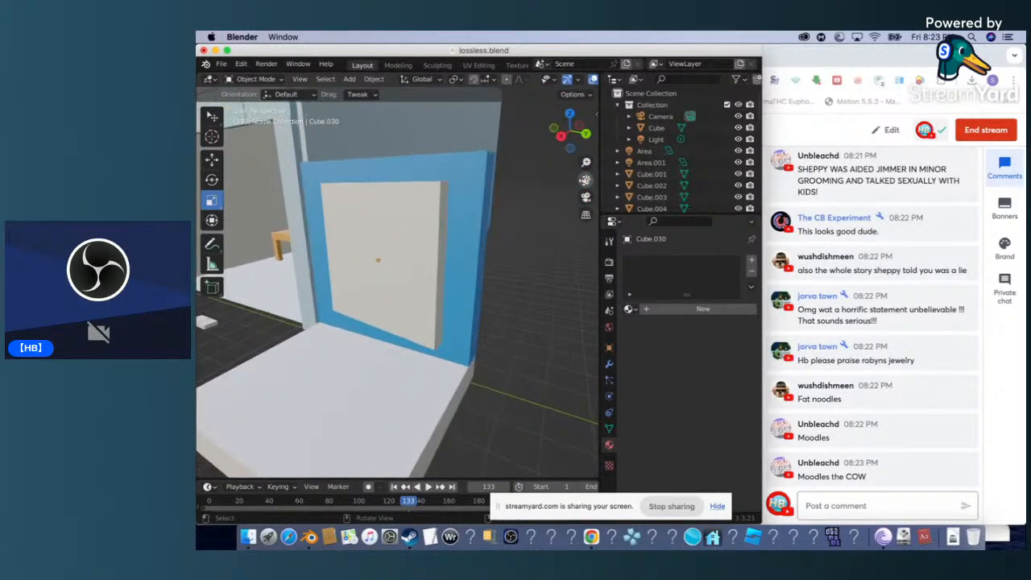
# Shorten the inset panel along the Z axis and rotate it slightly about the Z axis.
pyautogui.click(416, 235)
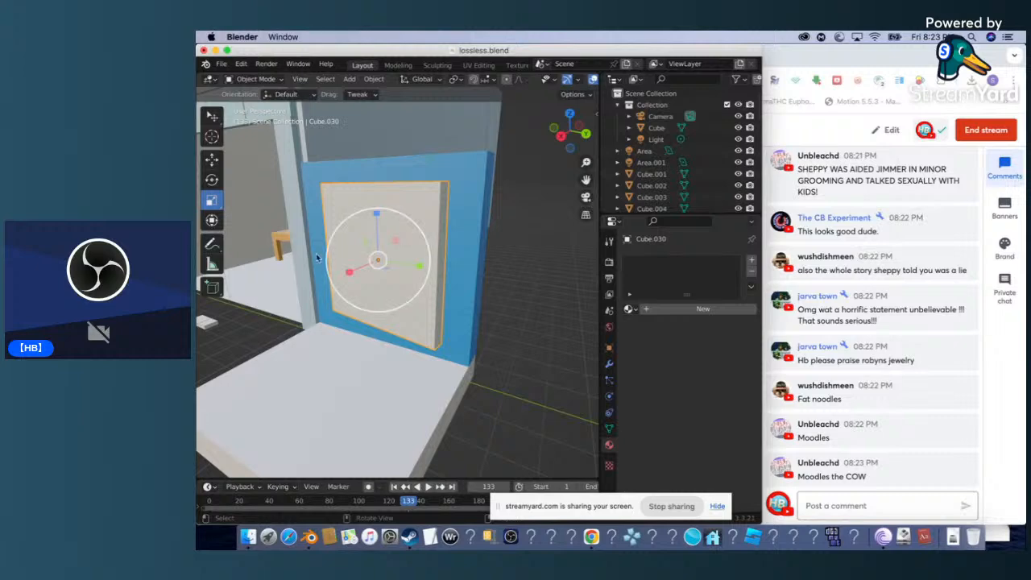
pyautogui.moveTo(373, 216); pyautogui.dragTo(374, 232)
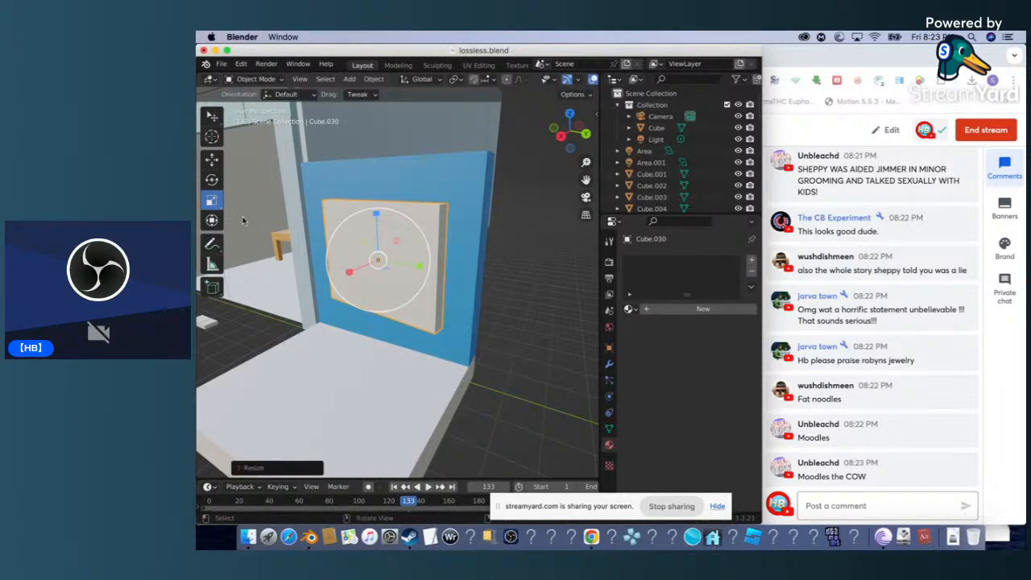
pyautogui.click(212, 180)
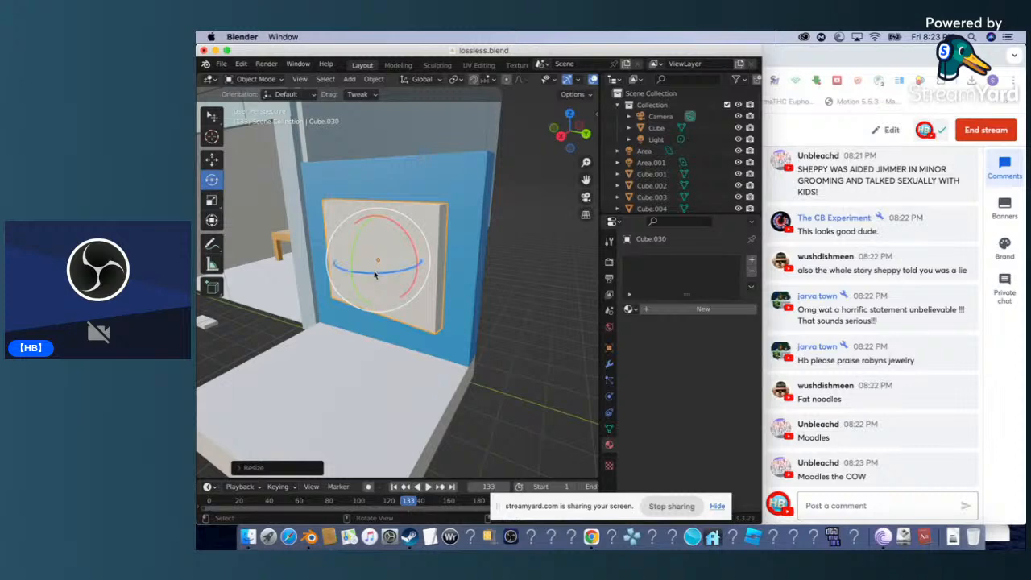
pyautogui.moveTo(373, 273); pyautogui.dragTo(380, 270)
# Scale the inset panel slightly narrower along the Y axis and taller along the Z axis.
pyautogui.click(212, 159)
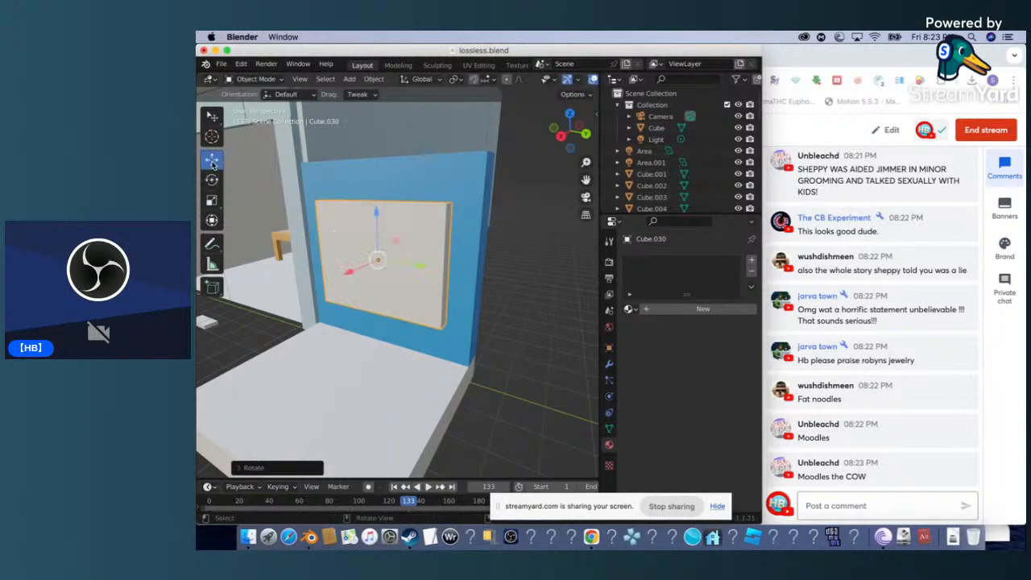
pyautogui.click(212, 200)
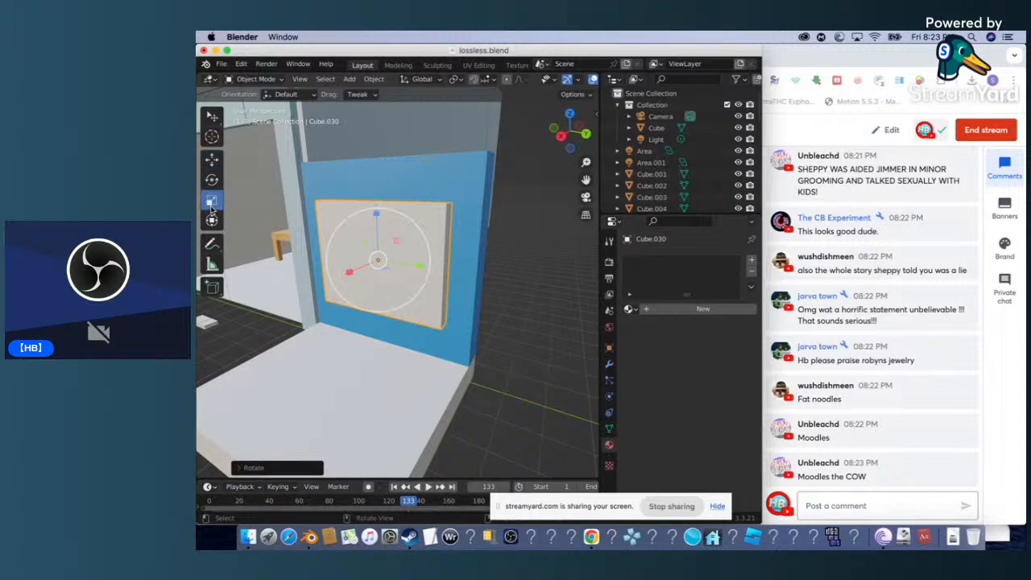
pyautogui.moveTo(418, 270); pyautogui.dragTo(410, 271)
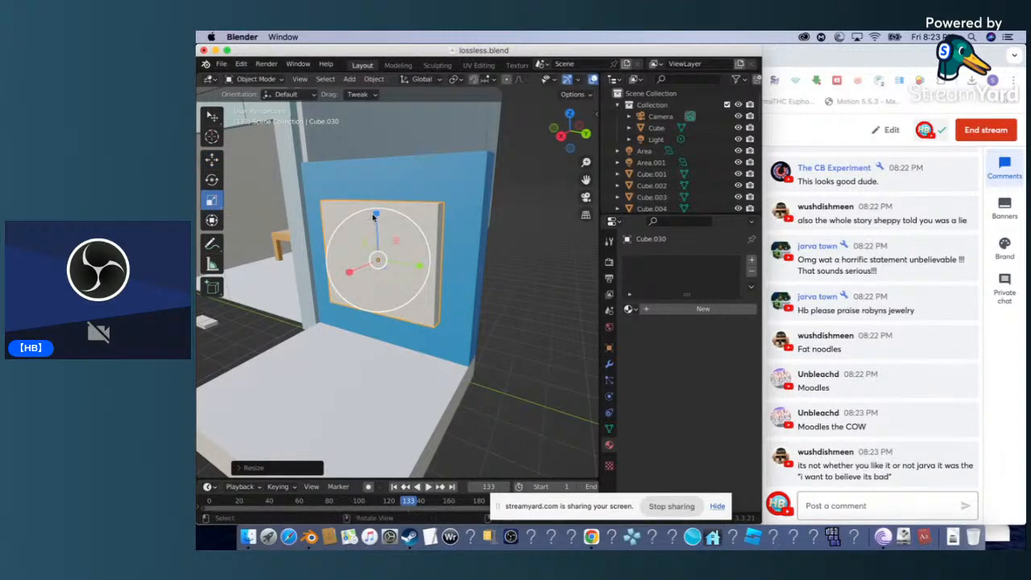
pyautogui.moveTo(377, 214); pyautogui.dragTo(373, 201)
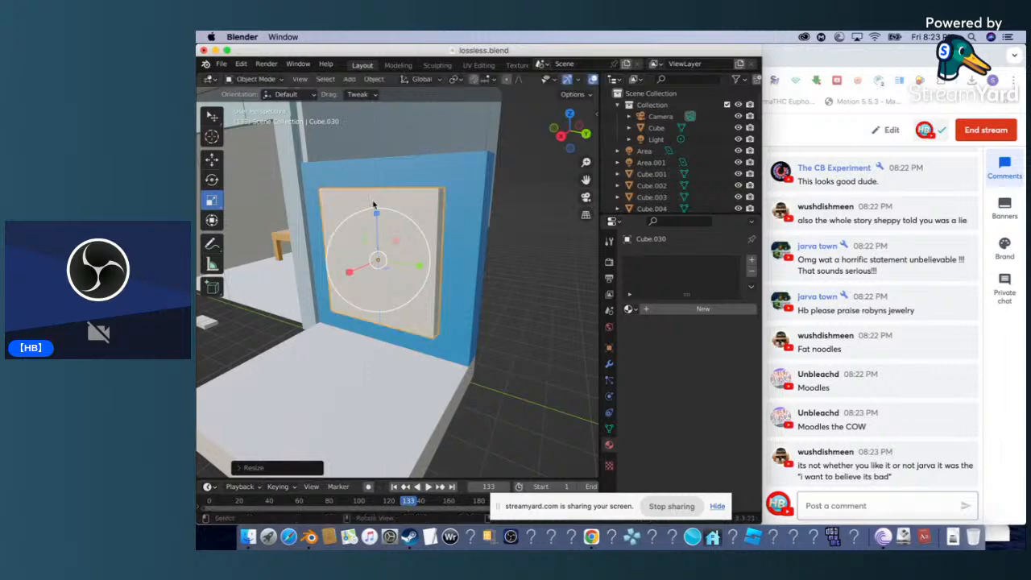
# Raise the inset panel slightly along the Z axis to center it within the blue screen's border.
pyautogui.click(211, 159)
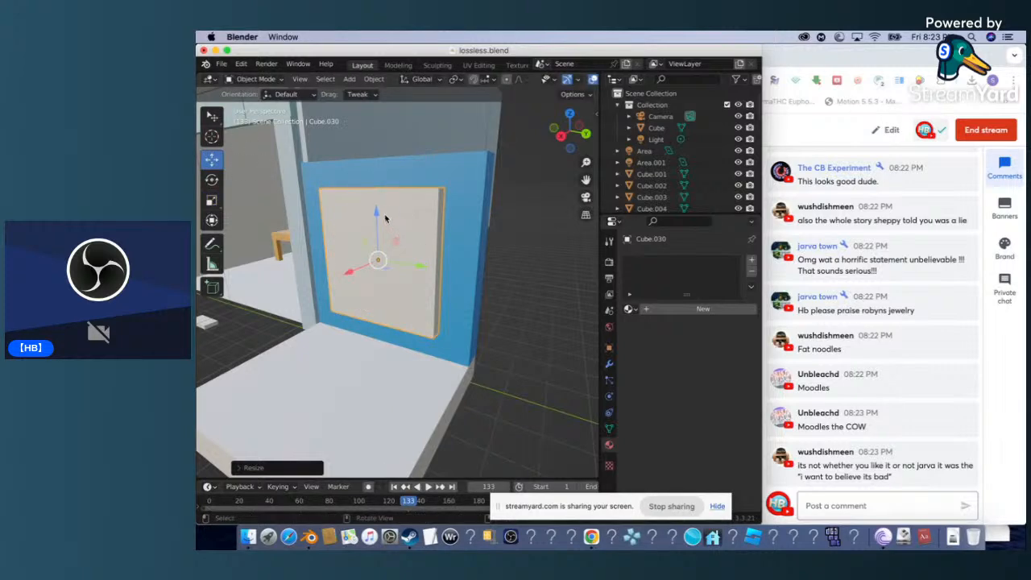
pyautogui.moveTo(376, 214); pyautogui.dragTo(376, 208)
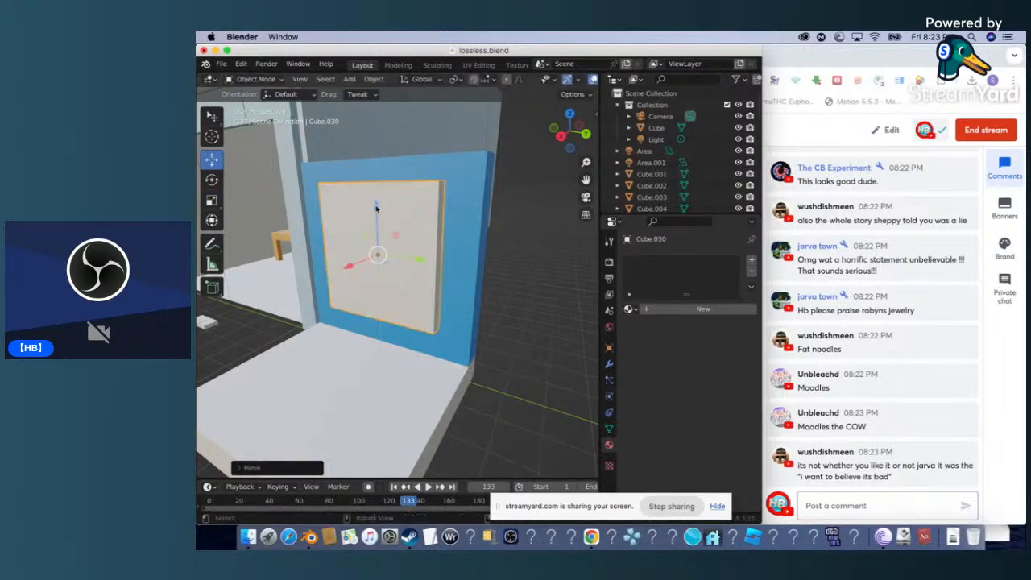
pyautogui.hscroll(-5, 376, 209)
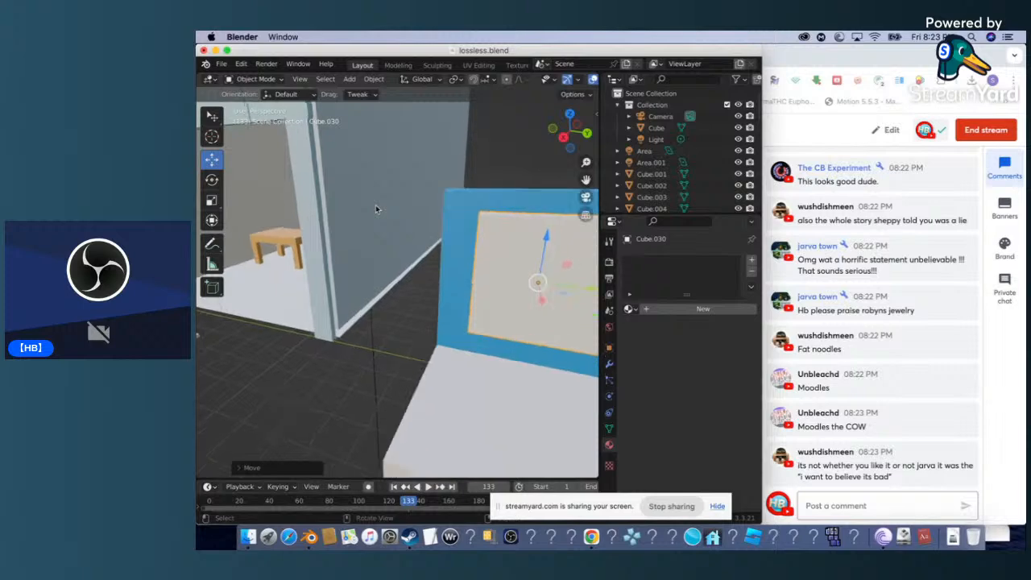
pyautogui.hscroll(5, 375, 209)
pyautogui.scroll(-5, 375, 209)
pyautogui.scroll(5, 376, 208)
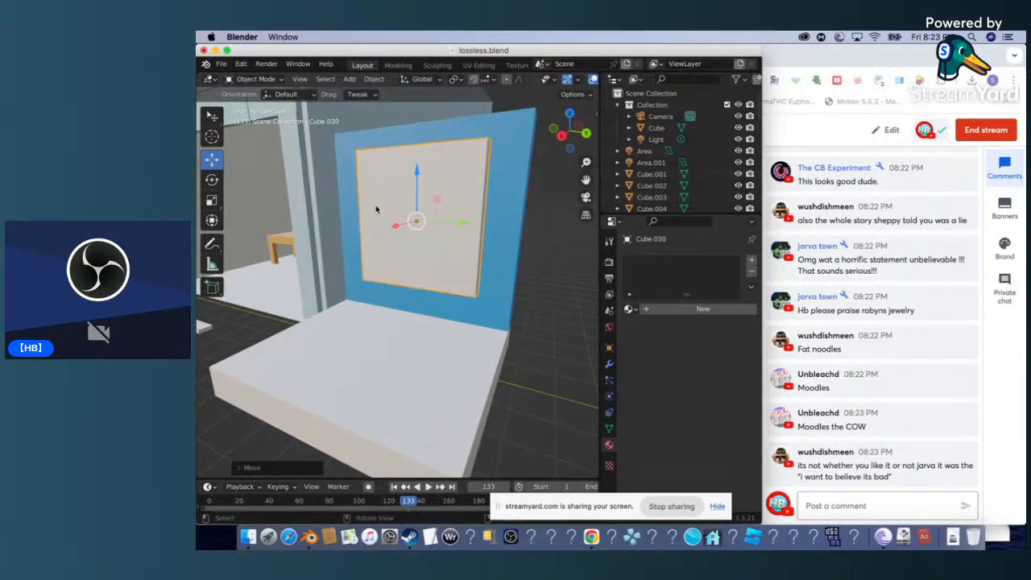
# Examine the laptop's blue screen, inset panel and base from several angles.
pyautogui.scroll(-3, 376, 208)
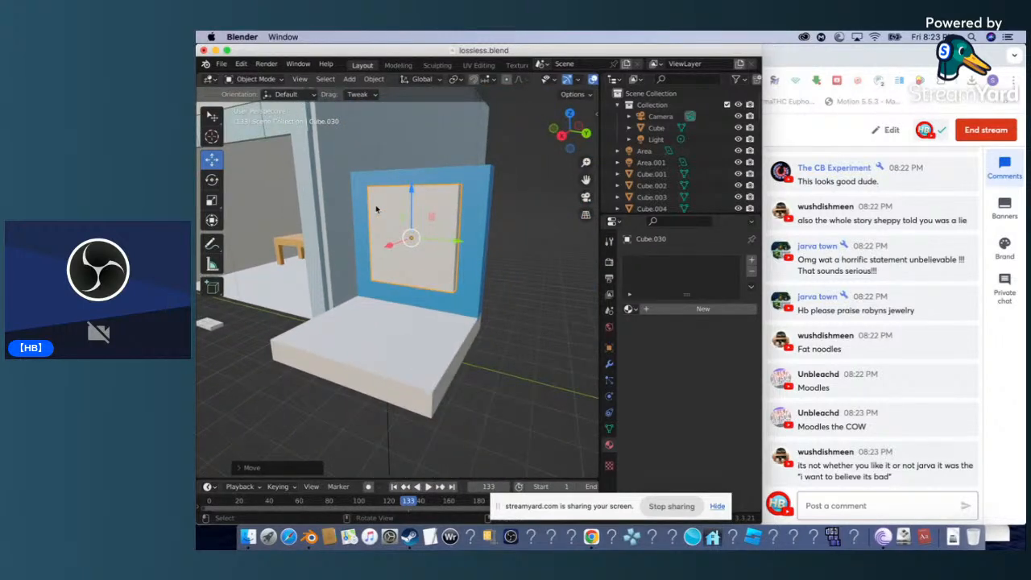
pyautogui.hscroll(-3, 376, 209)
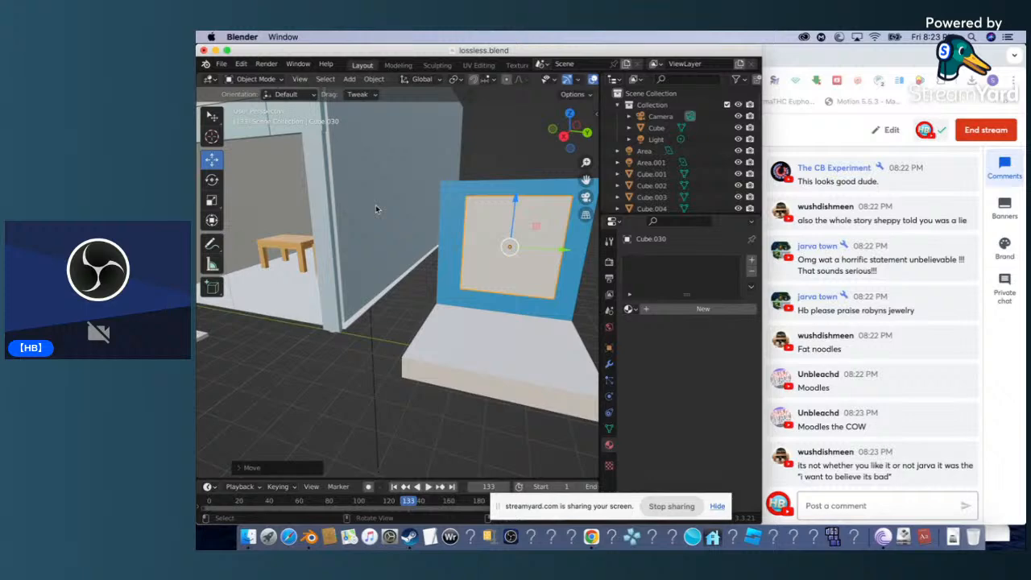
pyautogui.hscroll(-2, 375, 209)
pyautogui.click(532, 186)
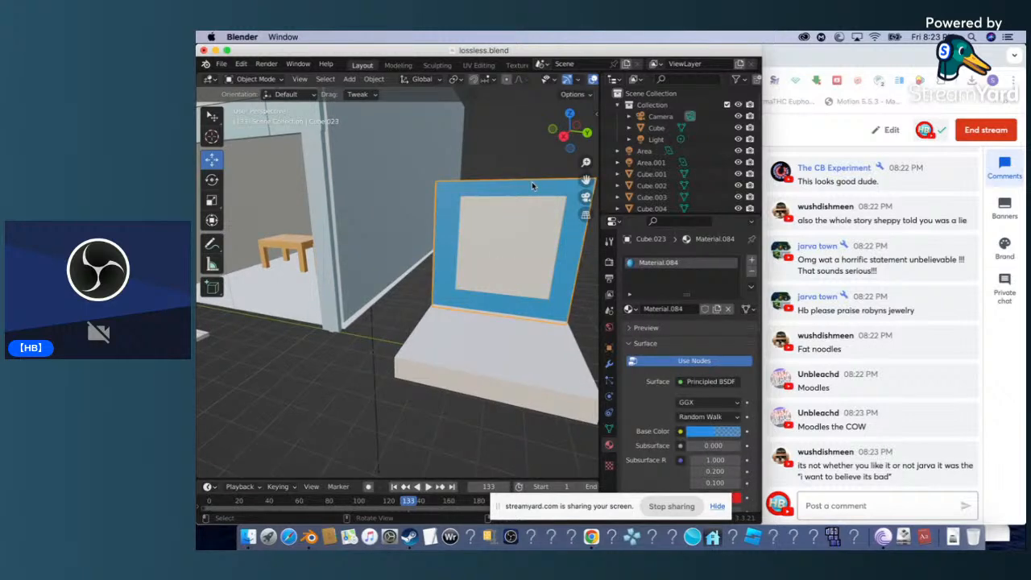
pyautogui.click(212, 201)
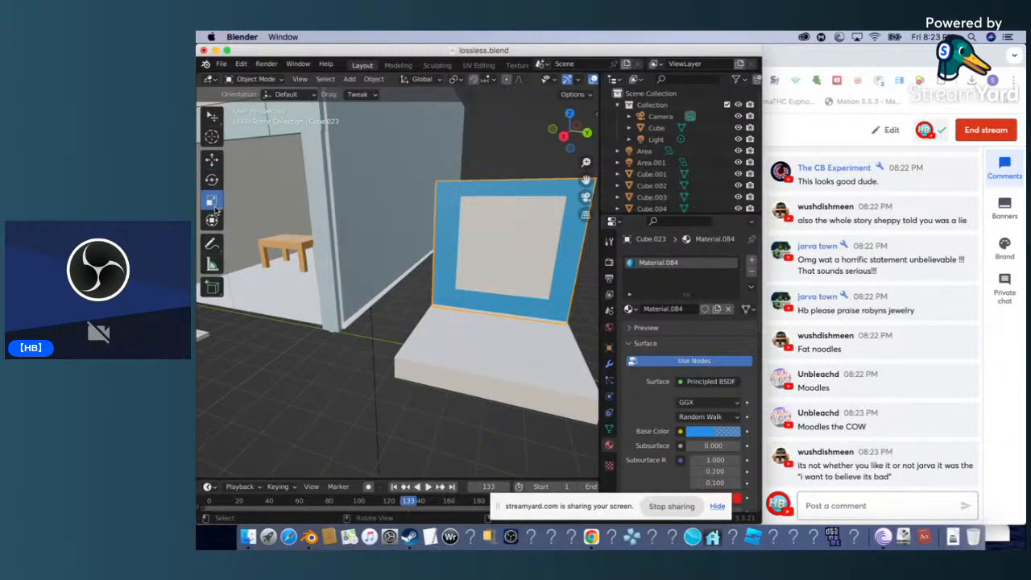
pyautogui.hscroll(5, 420, 198)
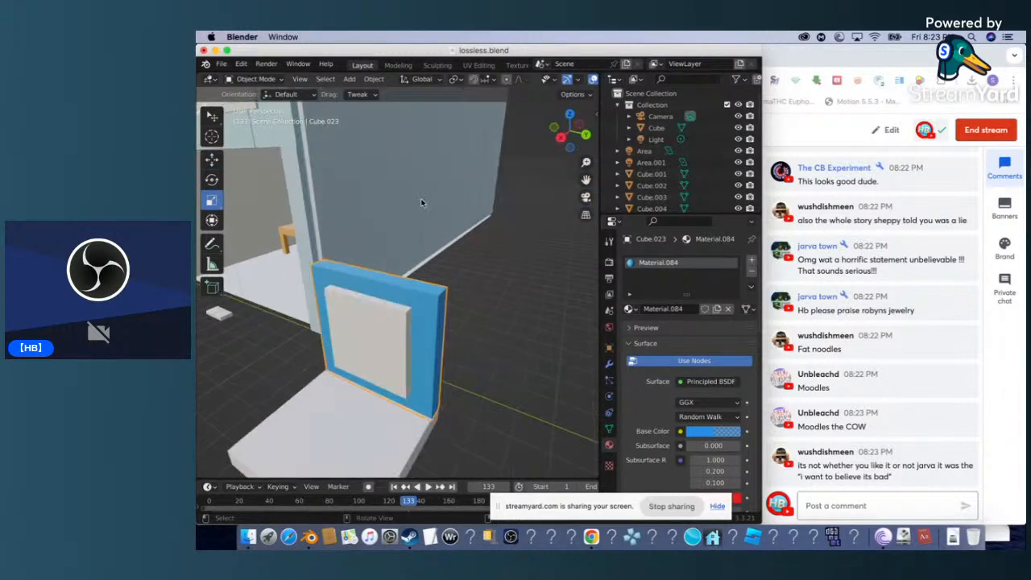
pyautogui.click(476, 149)
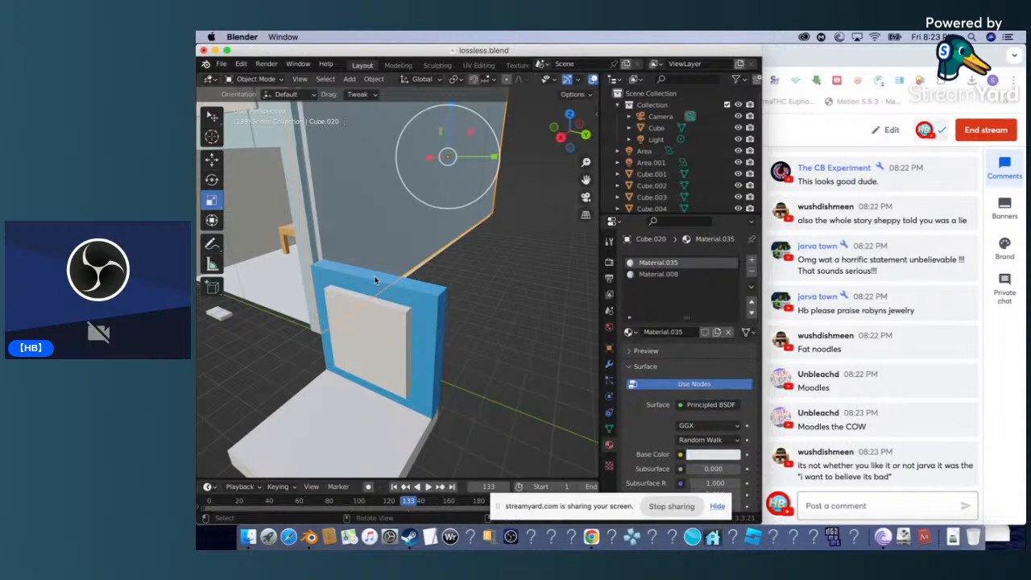
pyautogui.hscroll(-5, 475, 148)
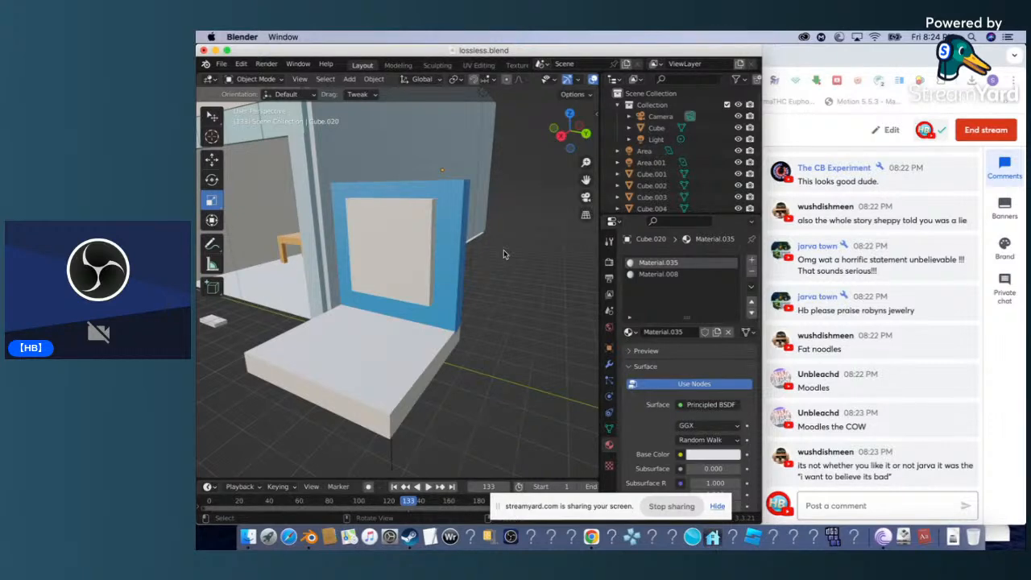
pyautogui.scroll(5, 780, 344)
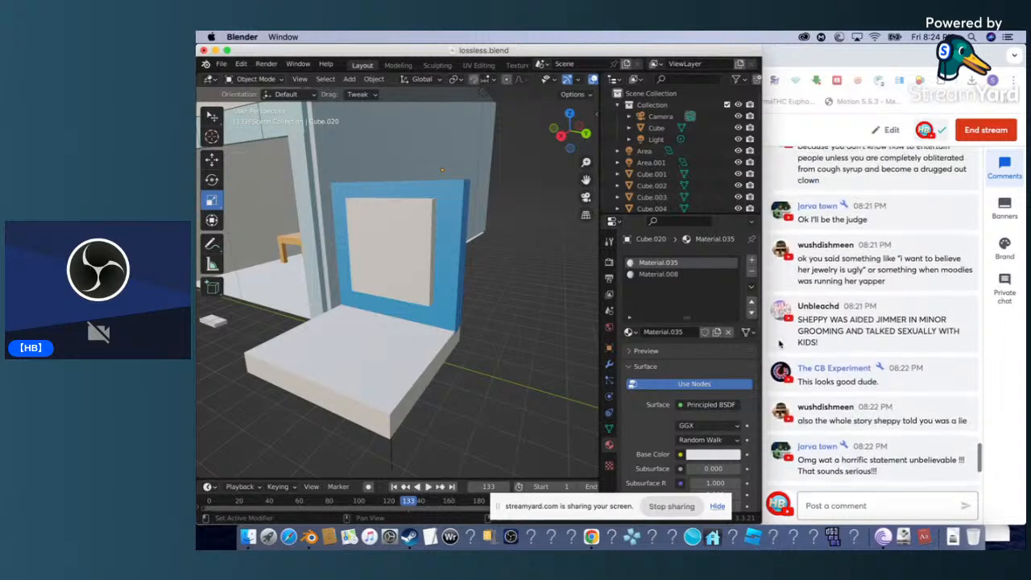
pyautogui.scroll(1, 779, 344)
pyautogui.scroll(1, 780, 345)
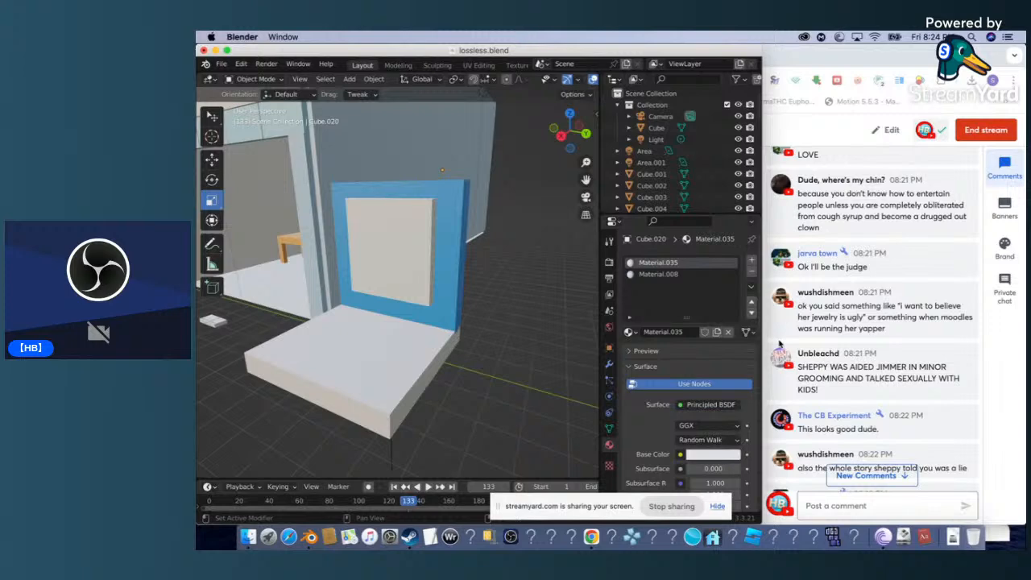
pyautogui.scroll(-10, 780, 344)
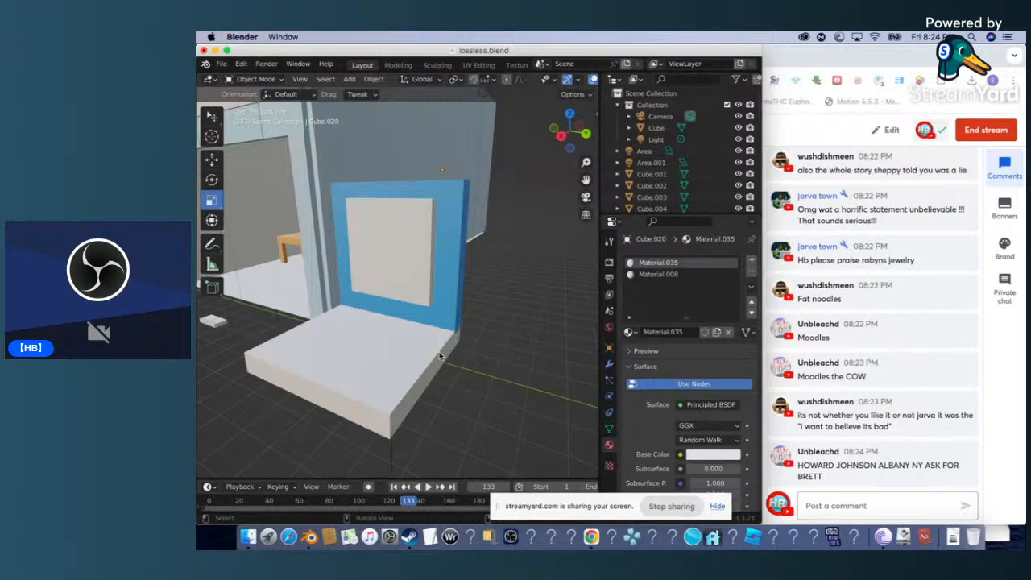
# Recolor the laptop's white base to a saturated blue similar to the screen's frame.
pyautogui.scroll(10, 440, 357)
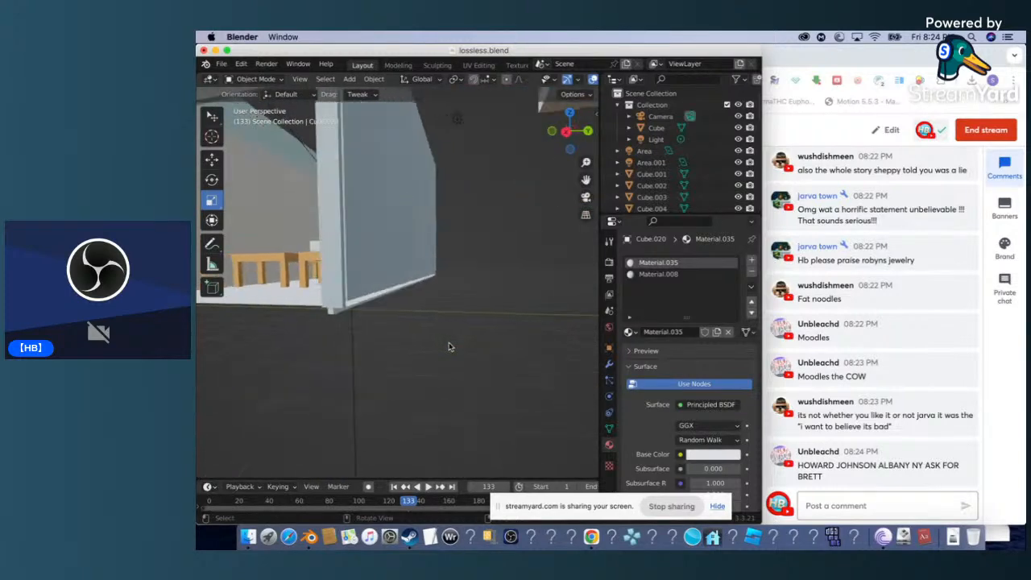
pyautogui.scroll(-8, 450, 347)
pyautogui.hscroll(6, 449, 346)
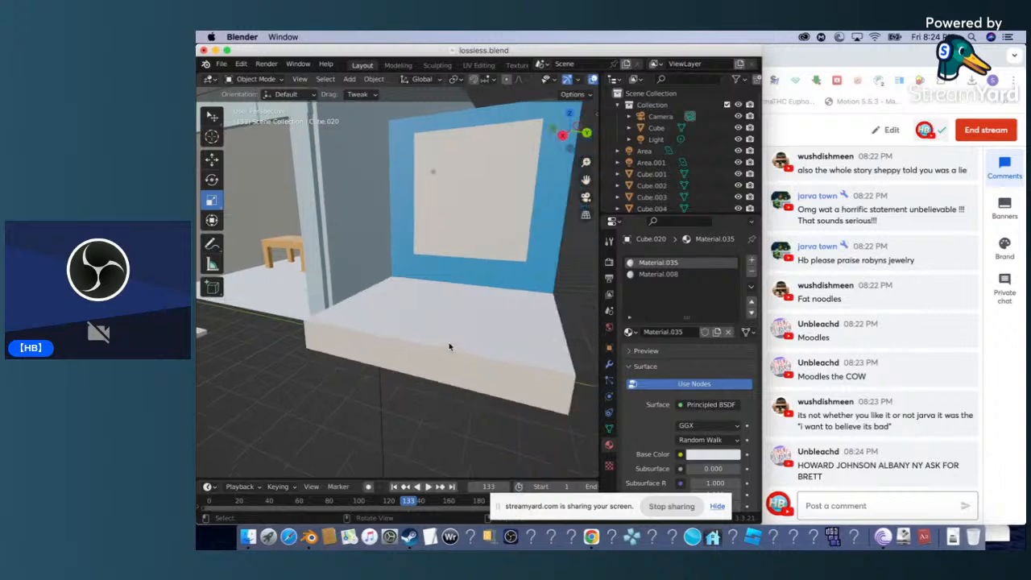
pyautogui.hscroll(3, 449, 346)
pyautogui.click(450, 347)
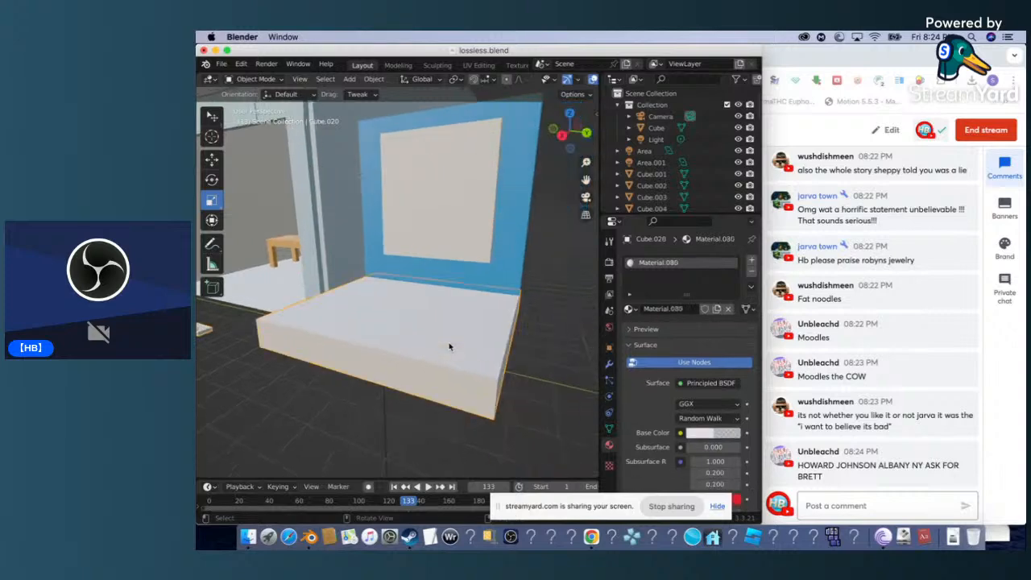
pyautogui.click(697, 434)
pyautogui.moveTo(705, 309); pyautogui.dragTo(696, 284)
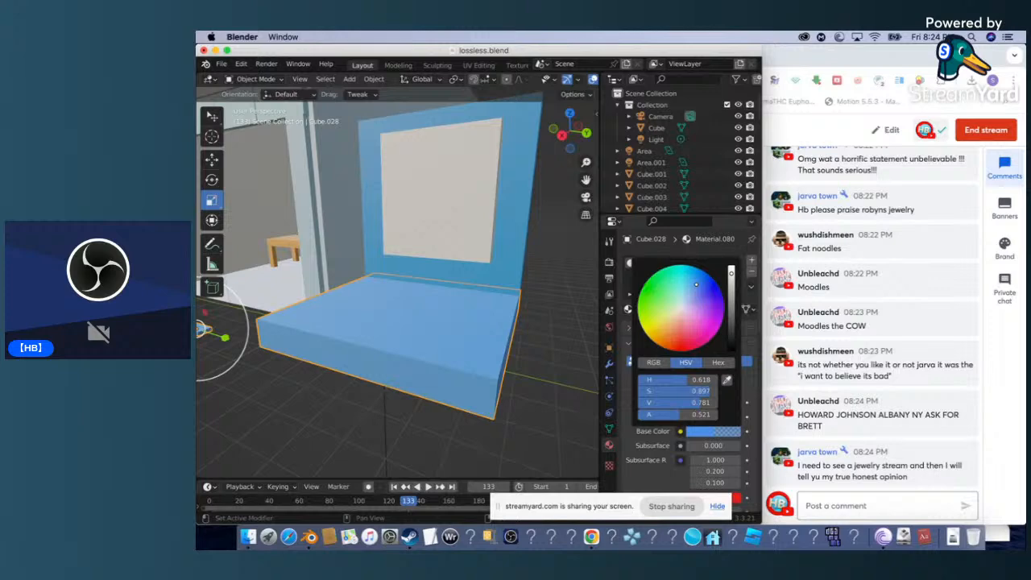
pyautogui.moveTo(697, 285); pyautogui.dragTo(699, 277)
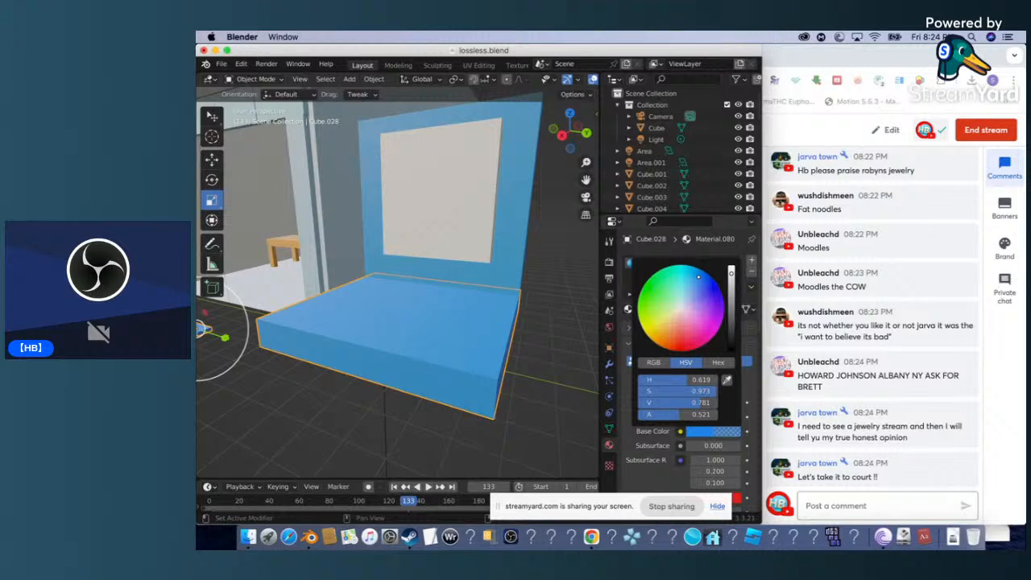
pyautogui.moveTo(703, 276); pyautogui.dragTo(698, 274)
pyautogui.click(522, 404)
# Add a narrow, flat cube as a spacebar on the top surface of the laptop's blue base.
pyautogui.scroll(5, 396, 339)
pyautogui.scroll(-10, 395, 339)
pyautogui.scroll(5, 396, 339)
pyautogui.scroll(-4, 395, 340)
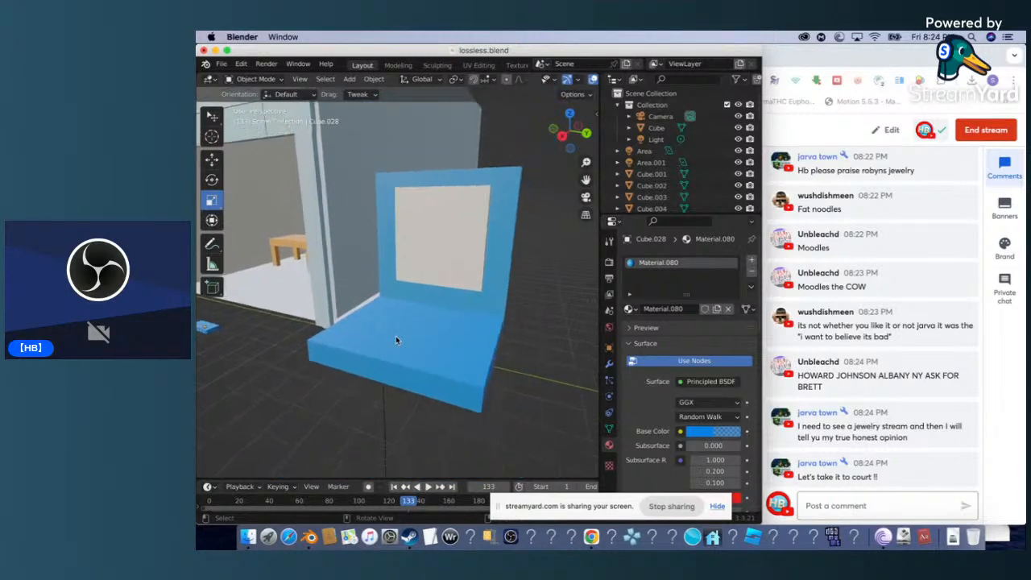
pyautogui.click(396, 340)
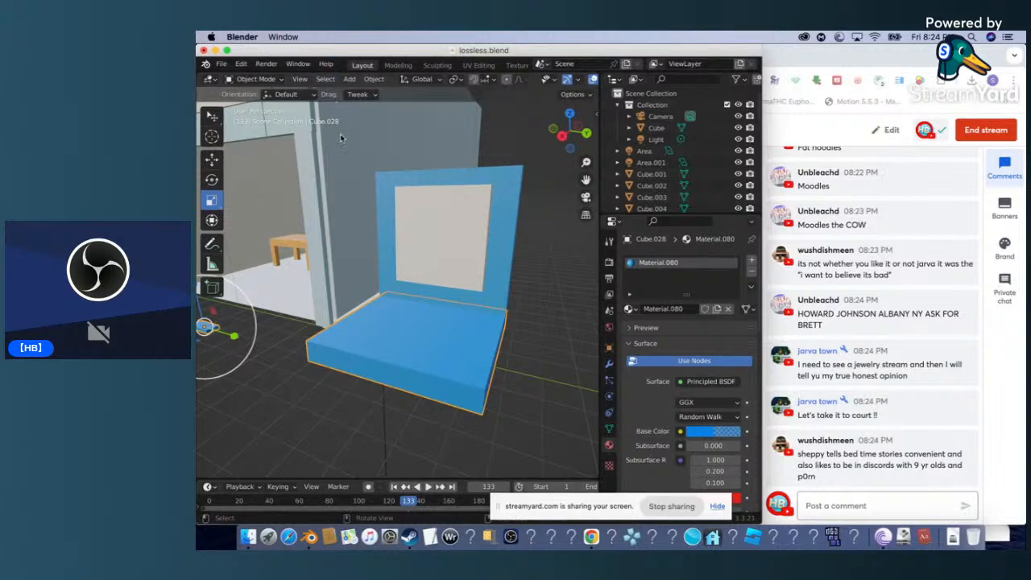
pyautogui.click(212, 287)
pyautogui.click(213, 291)
pyautogui.click(230, 295)
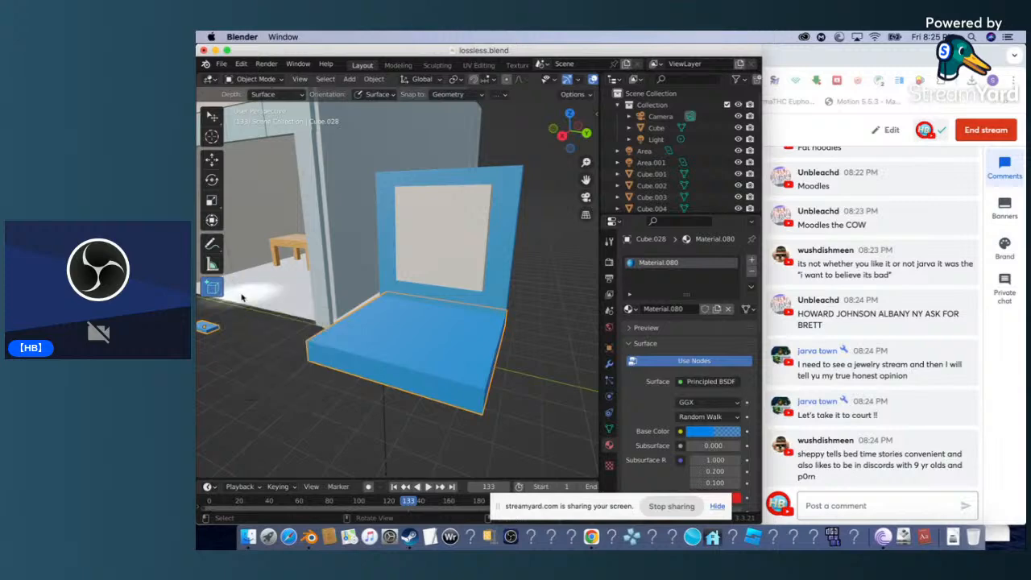
pyautogui.moveTo(378, 347); pyautogui.dragTo(452, 355)
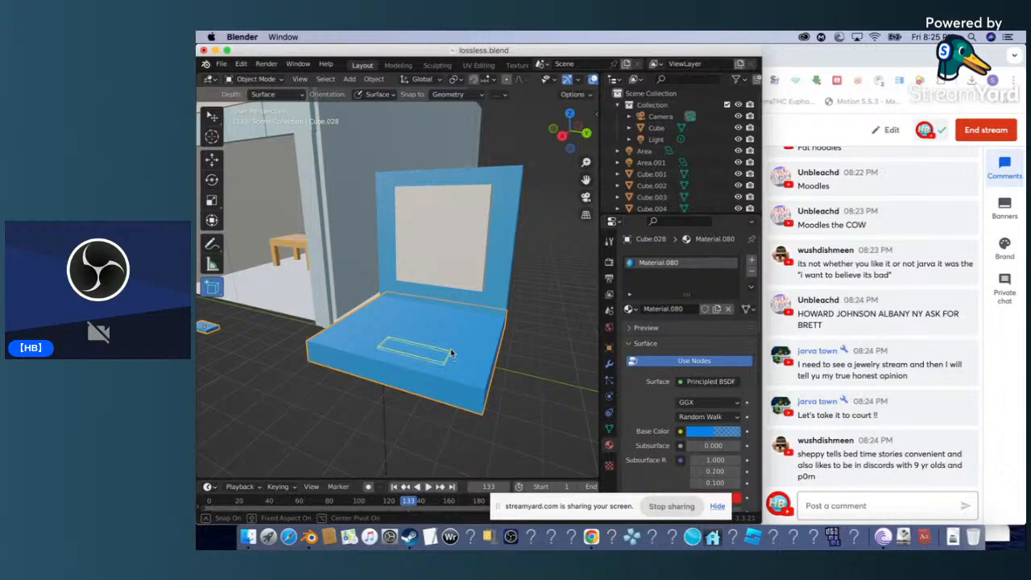
pyautogui.click(452, 351)
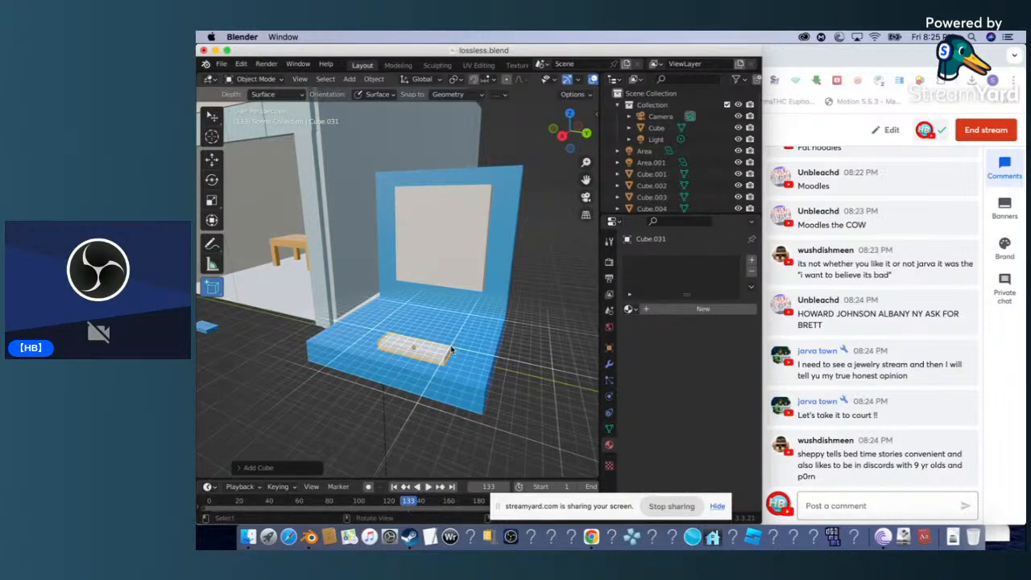
# Shift the spacebar along the Y axis toward the middle of the base, and adjust its thickness along Z and length along Y.
pyautogui.click(212, 117)
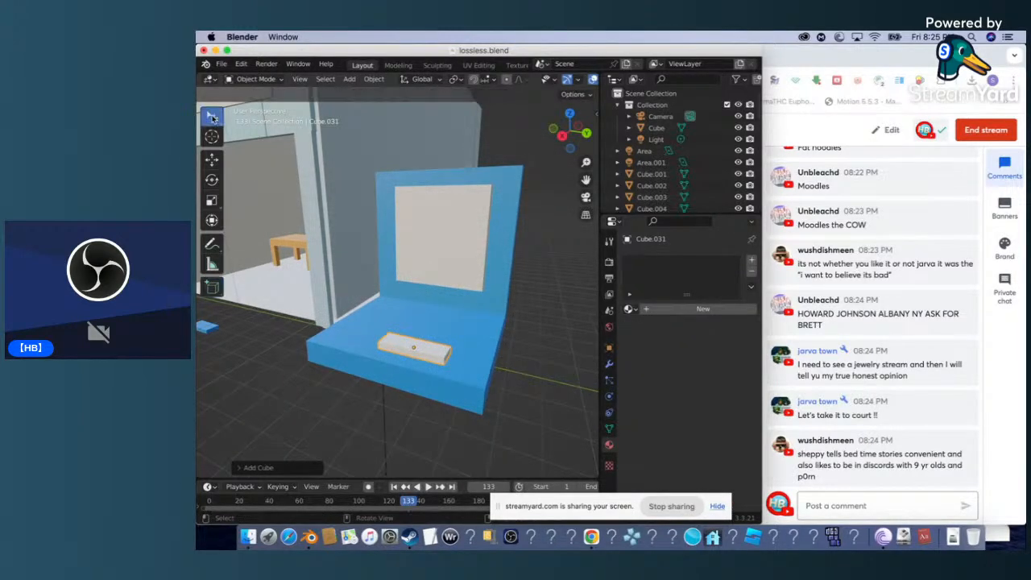
pyautogui.click(420, 359)
pyautogui.click(423, 356)
pyautogui.click(423, 356)
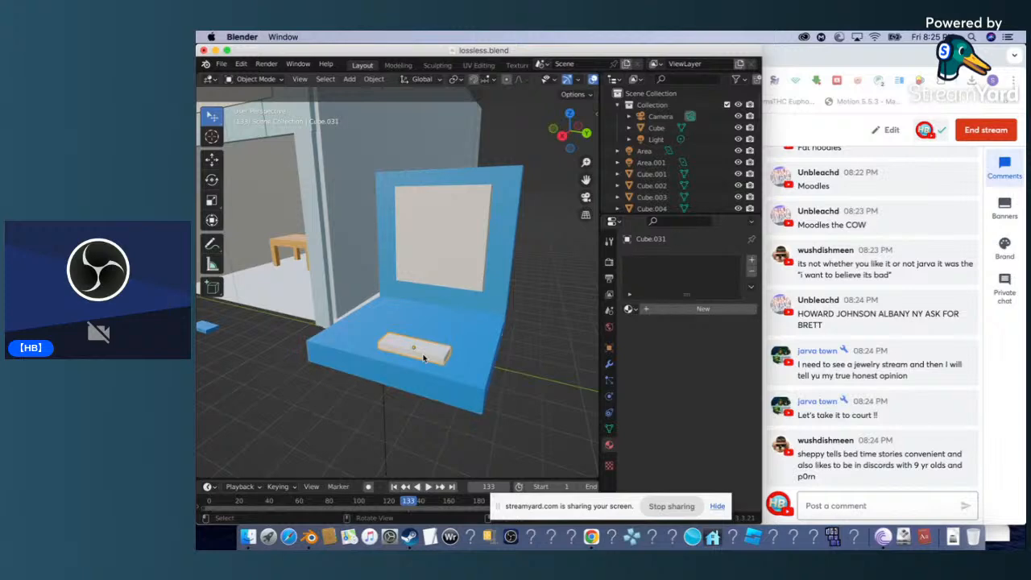
pyautogui.click(212, 220)
pyautogui.moveTo(483, 369); pyautogui.dragTo(459, 362)
pyautogui.moveTo(393, 314); pyautogui.dragTo(393, 316)
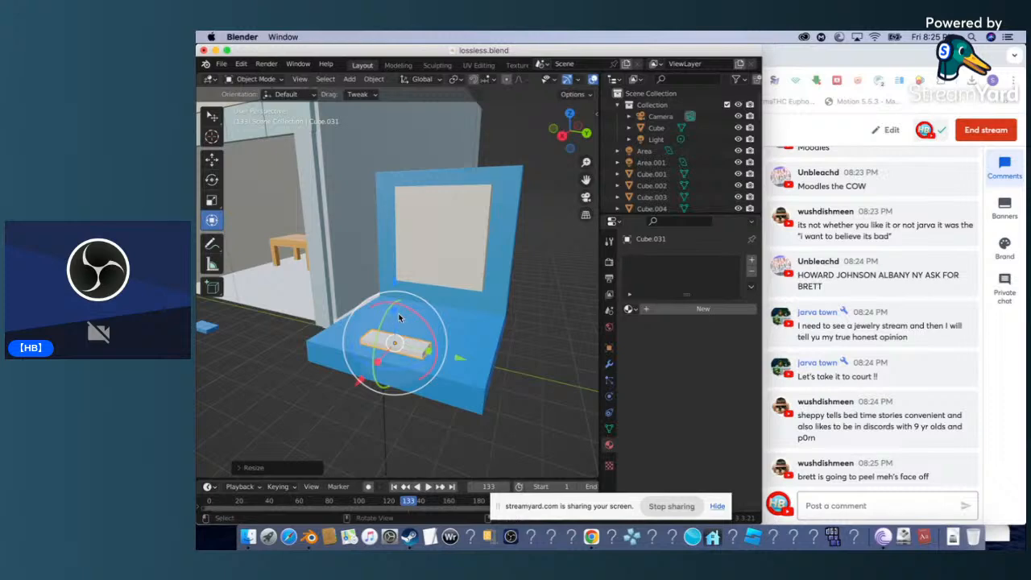
pyautogui.click(396, 314)
pyautogui.click(396, 348)
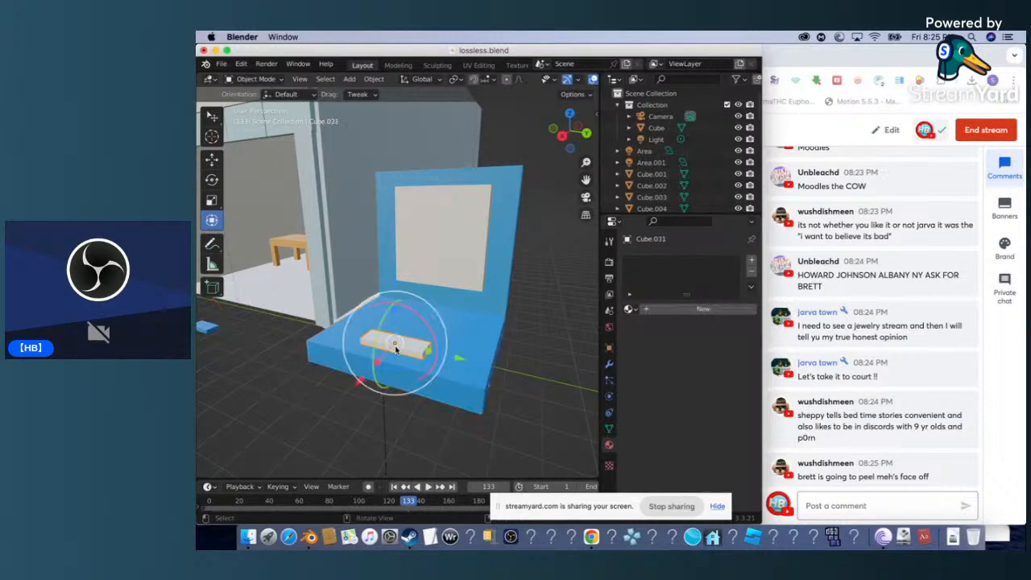
pyautogui.moveTo(433, 355); pyautogui.dragTo(433, 353)
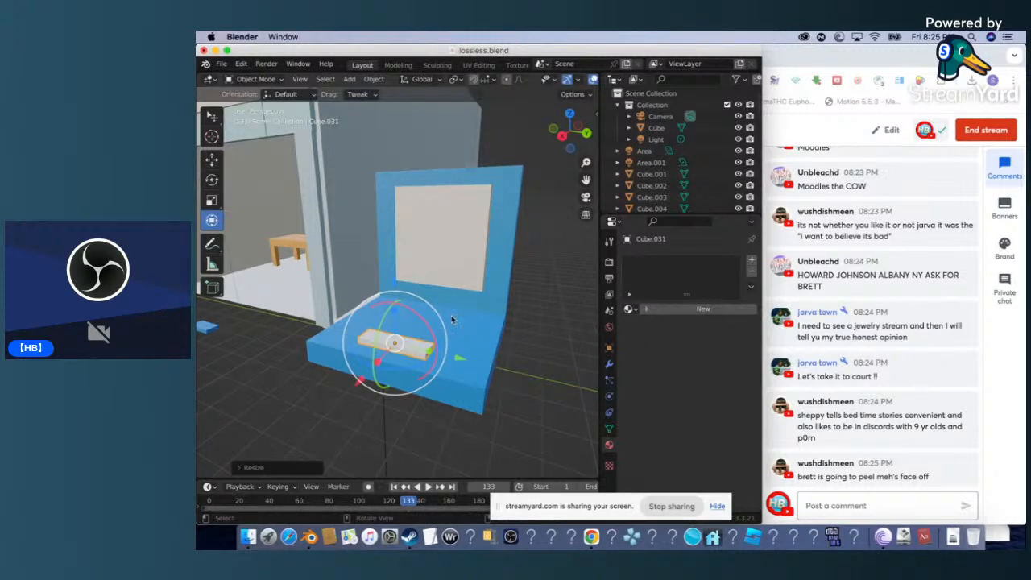
# Paste a copy of the spacebar, shorten it along the Y axis into a small key and place it at the base's rear corner near the screen.
pyautogui.scroll(5, 453, 320)
pyautogui.scroll(-3, 452, 320)
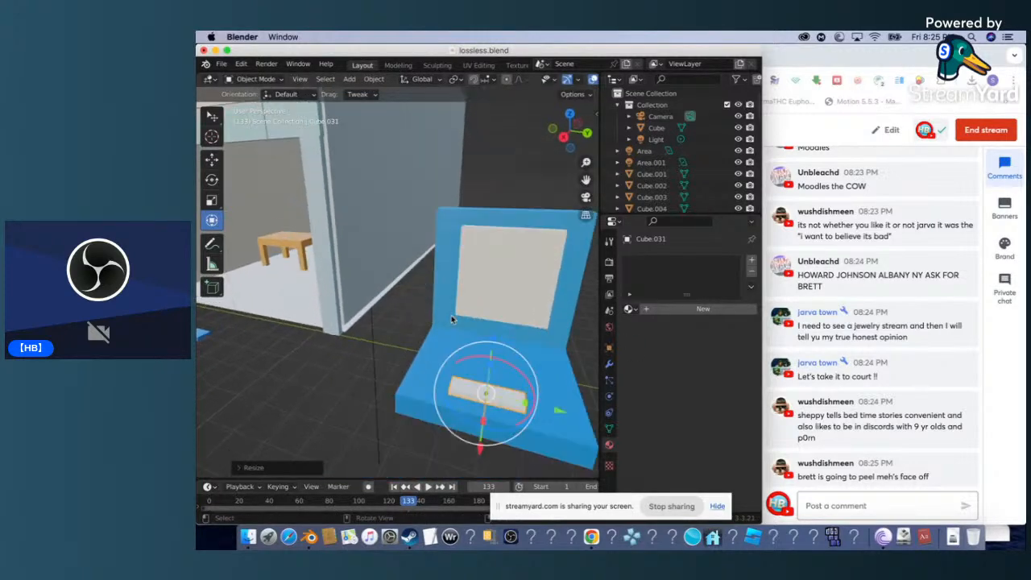
pyautogui.click(580, 352)
pyautogui.click(503, 398)
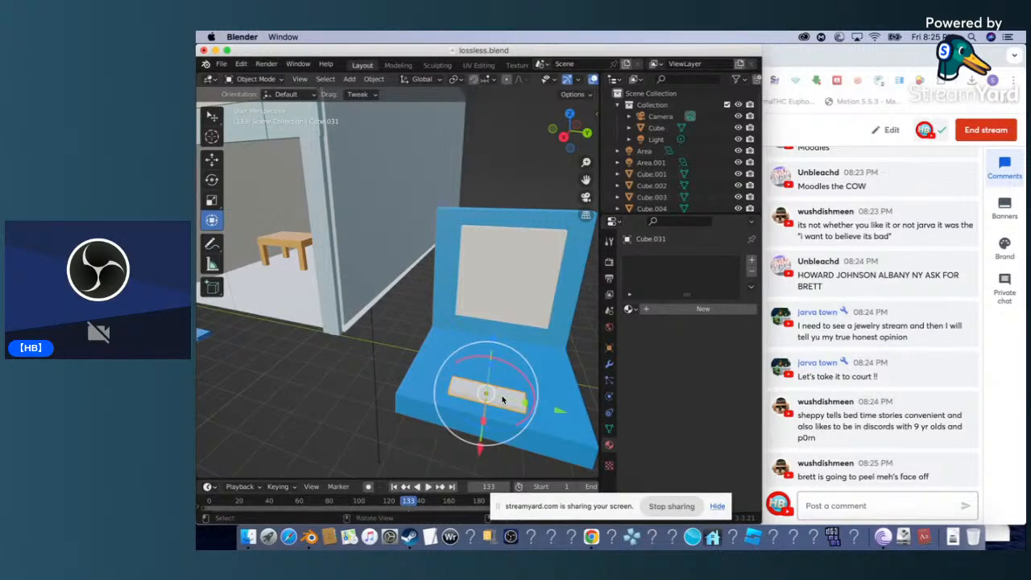
pyautogui.hotkey('ctrl', 'v')
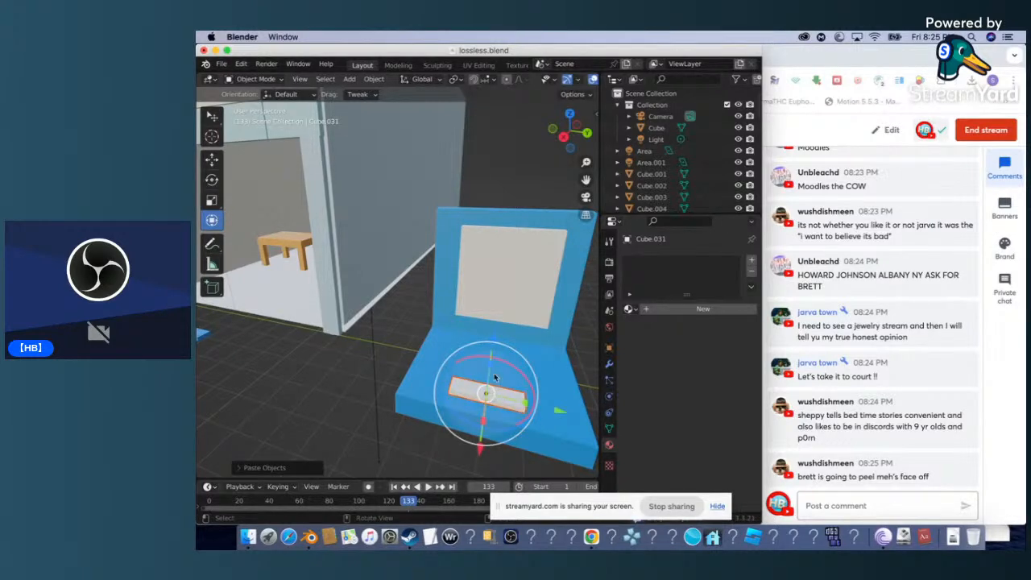
pyautogui.moveTo(481, 449); pyautogui.dragTo(484, 411)
pyautogui.moveTo(530, 371); pyautogui.dragTo(495, 367)
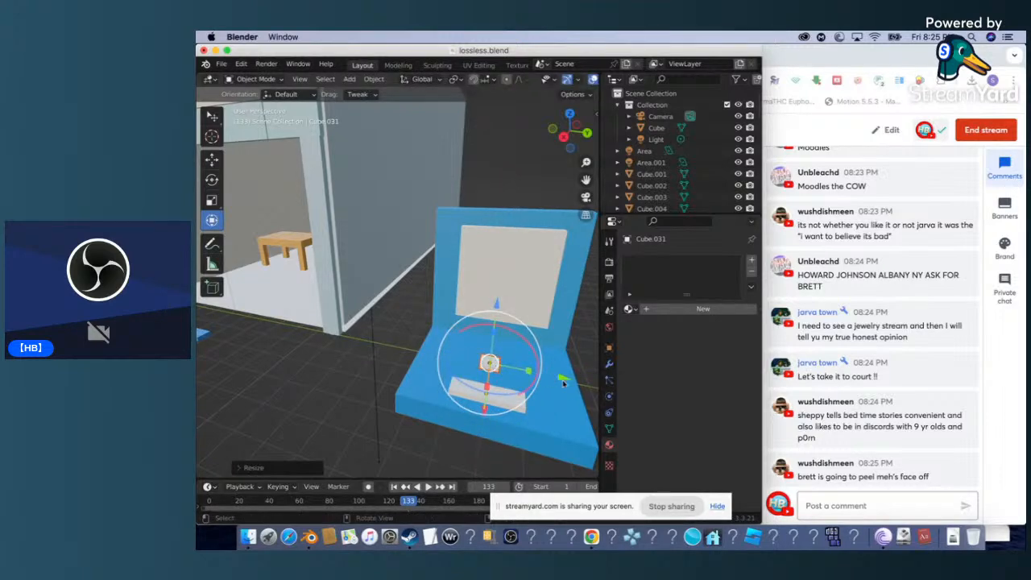
pyautogui.moveTo(561, 377); pyautogui.dragTo(510, 371)
pyautogui.moveTo(420, 398); pyautogui.dragTo(422, 382)
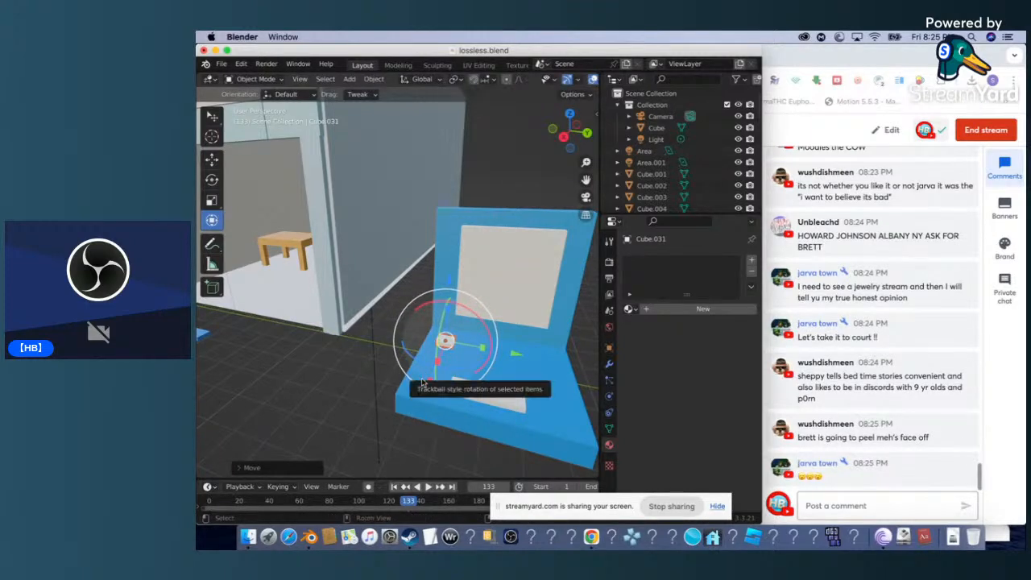
# Paste four copies of the small key and space them along the Y axis to form a row of five below the screen.
pyautogui.hotkey('ctrl', 'v')
pyautogui.moveTo(522, 361); pyautogui.dragTo(547, 368)
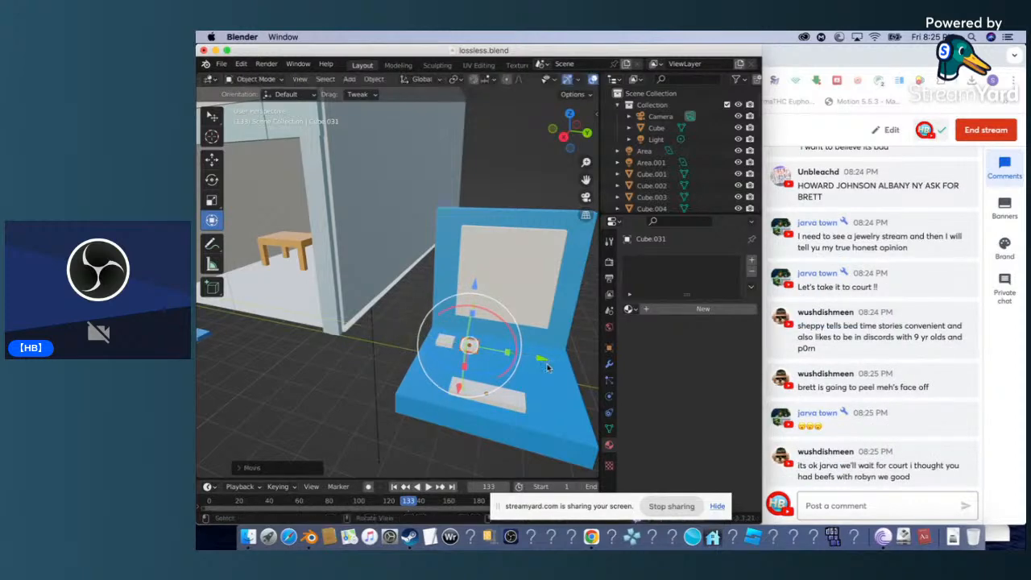
pyautogui.hotkey('ctrl', 'z')
pyautogui.moveTo(544, 365); pyautogui.dragTo(568, 364)
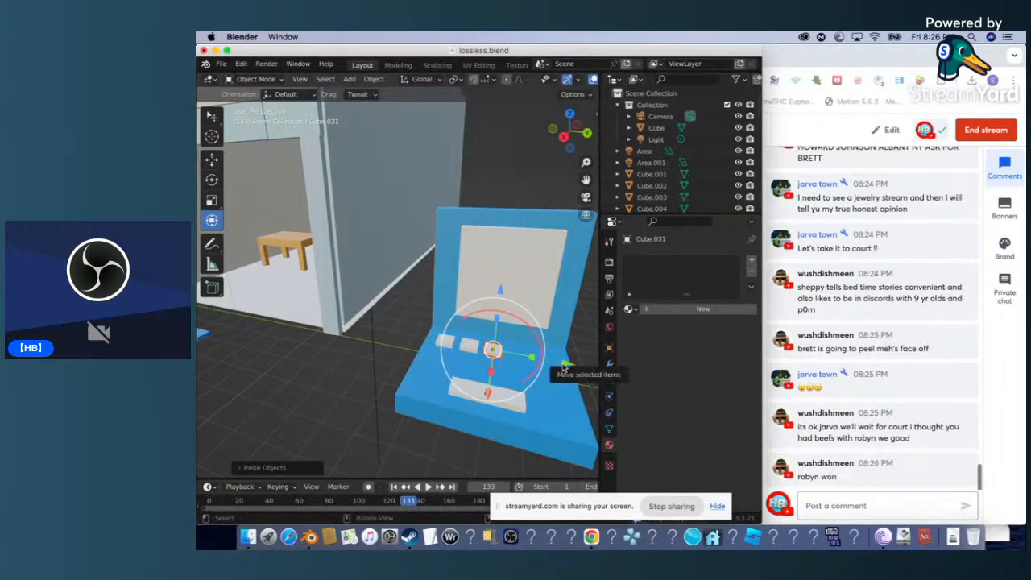
pyautogui.moveTo(572, 365); pyautogui.dragTo(592, 369)
pyautogui.hotkey('ctrl', 'v')
pyautogui.moveTo(594, 370); pyautogui.dragTo(252, 364)
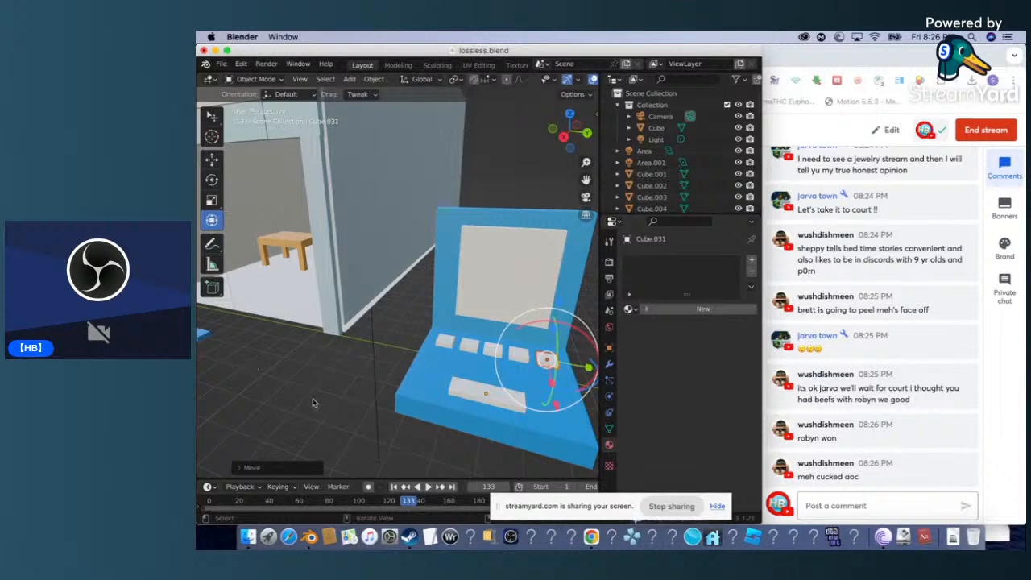
# Paste copies of the small key and arrange three along the Y axis as a second row in front of the first.
pyautogui.hotkey('ctrl', 'v')
pyautogui.moveTo(555, 409); pyautogui.dragTo(558, 433)
pyautogui.hotkey('ctrl', 'z')
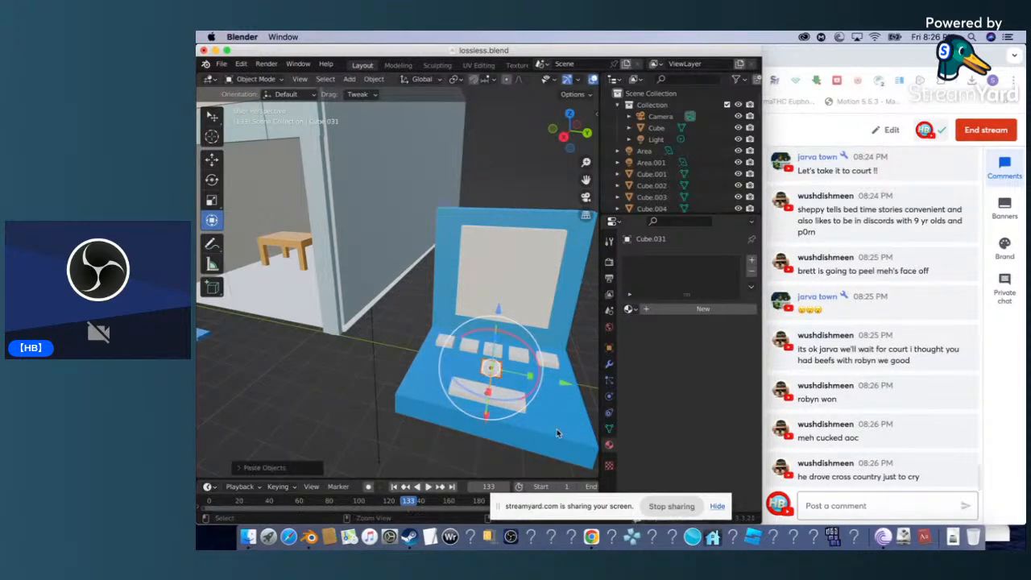
pyautogui.moveTo(566, 384); pyautogui.dragTo(484, 377)
# Paste another copy of the small key and move it along X and Y to the spacebar's end nearest the shop building.
pyautogui.press('super+v')
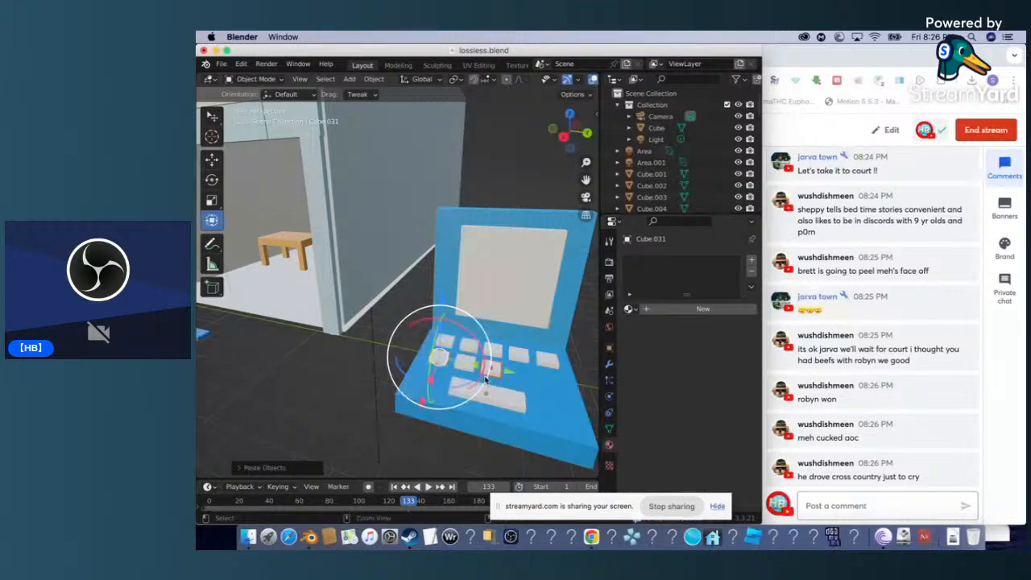
pyautogui.moveTo(423, 409); pyautogui.dragTo(422, 436)
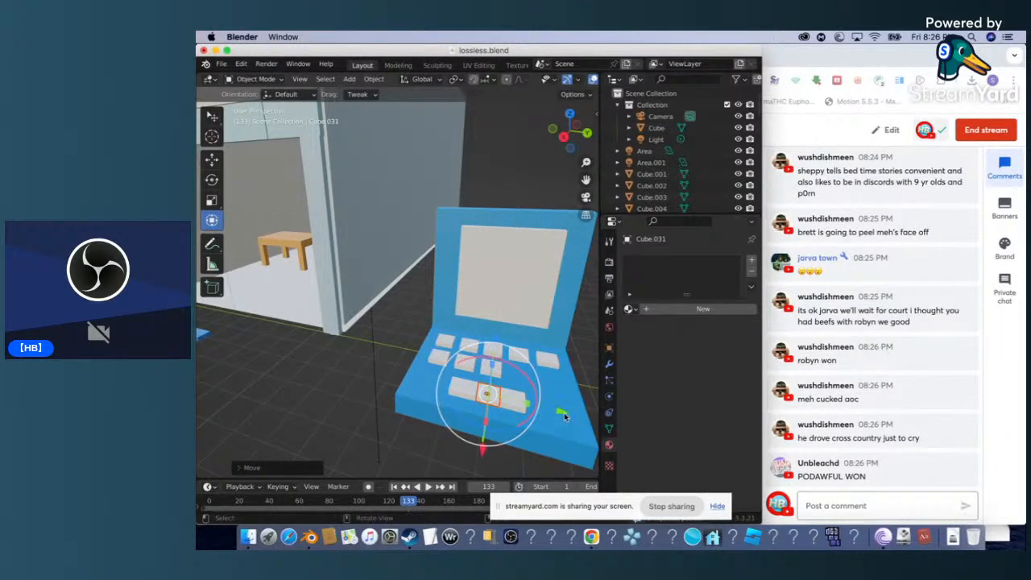
pyautogui.moveTo(564, 416); pyautogui.dragTo(503, 398)
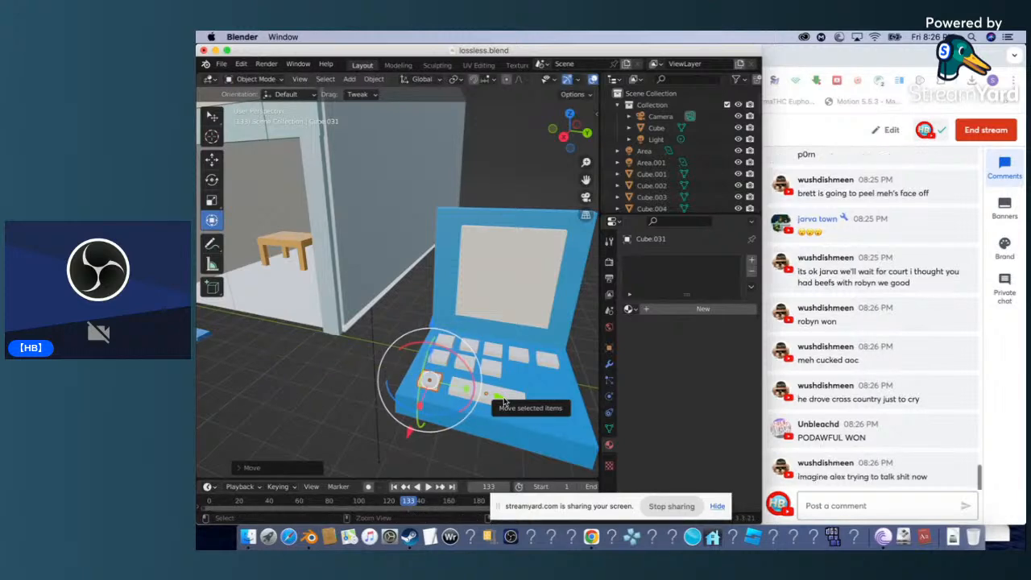
# Paste two more copies of the small key and move them along the Y axis to extend the second row to five keys.
pyautogui.hotkey('ctrl', 'v')
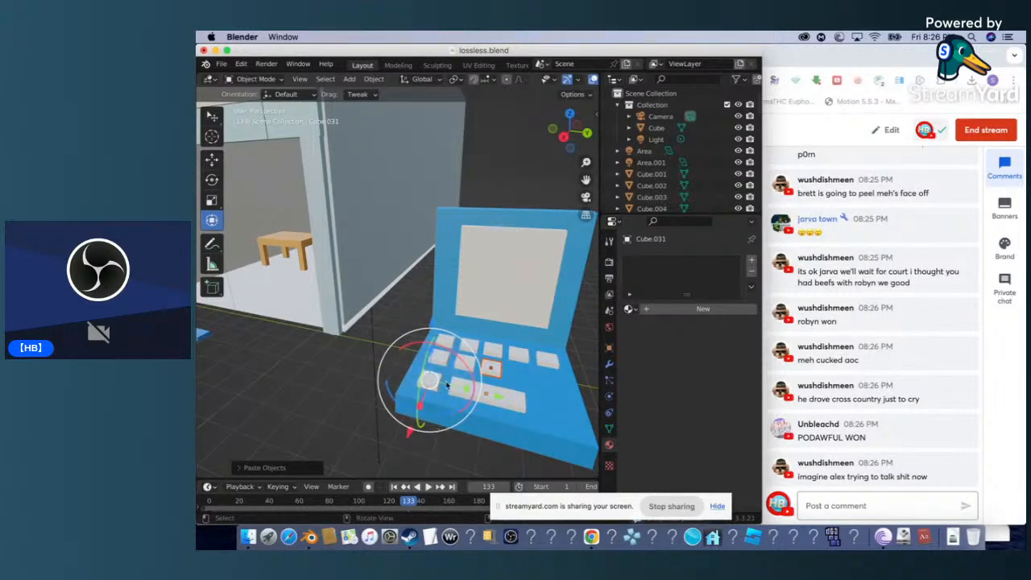
pyautogui.moveTo(498, 398); pyautogui.dragTo(522, 401)
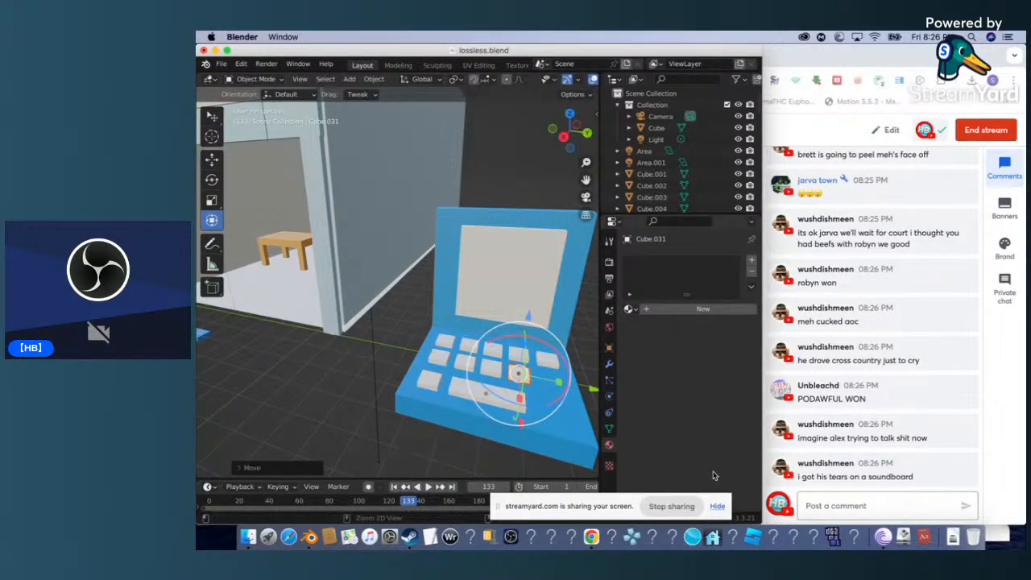
pyautogui.moveTo(594, 390)
pyautogui.mouseDown()
pyautogui.moveTo(204, 390)
pyautogui.moveTo(591, 390)
pyautogui.mouseUp()
pyautogui.click(380, 370)
pyautogui.click(525, 381)
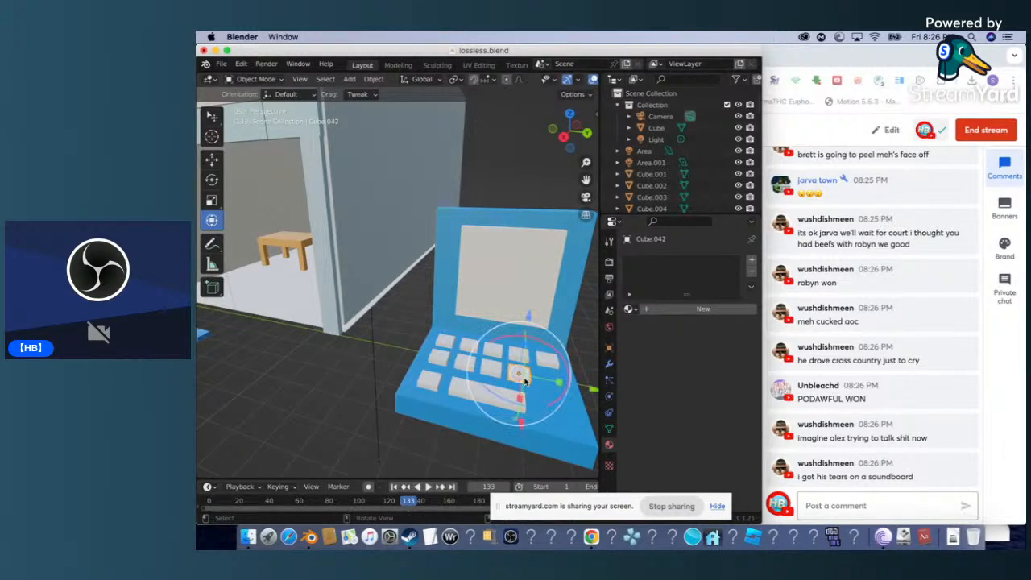
pyautogui.hotkey('ctrl', 'v')
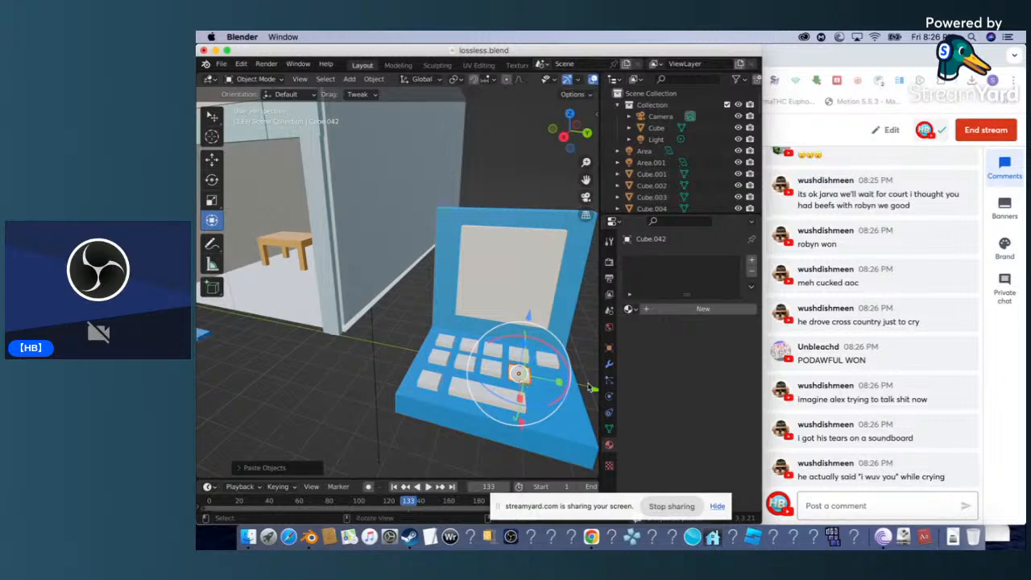
pyautogui.moveTo(594, 393); pyautogui.dragTo(233, 395)
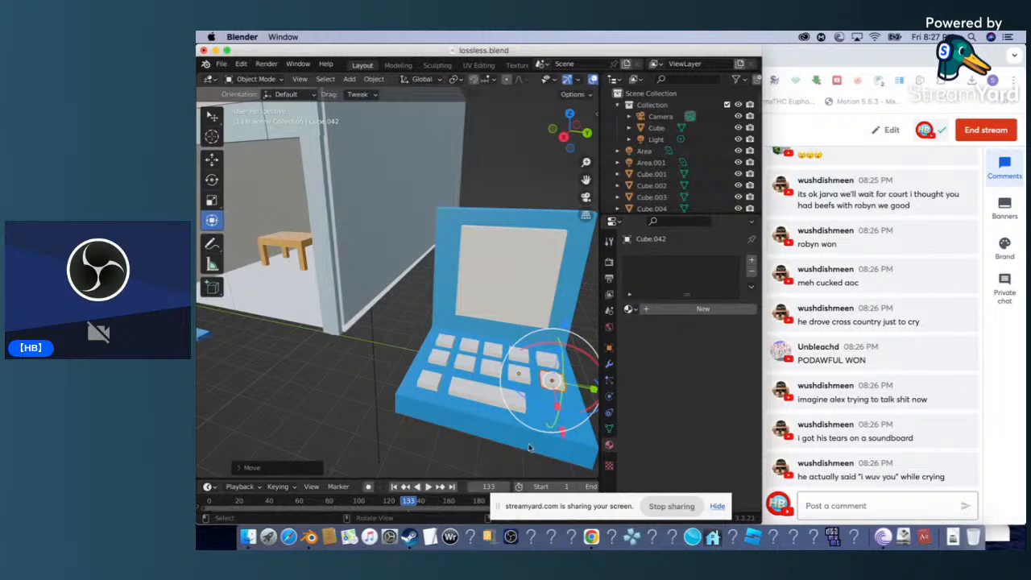
pyautogui.moveTo(563, 438)
pyautogui.mouseDown()
pyautogui.moveTo(568, 453)
pyautogui.moveTo(565, 437)
pyautogui.mouseUp()
# Paste a copy of the second row's last key and move it about 0.5 m along X to the base's front corner.
pyautogui.press('super+v')
pyautogui.press('g')
pyautogui.press('x')
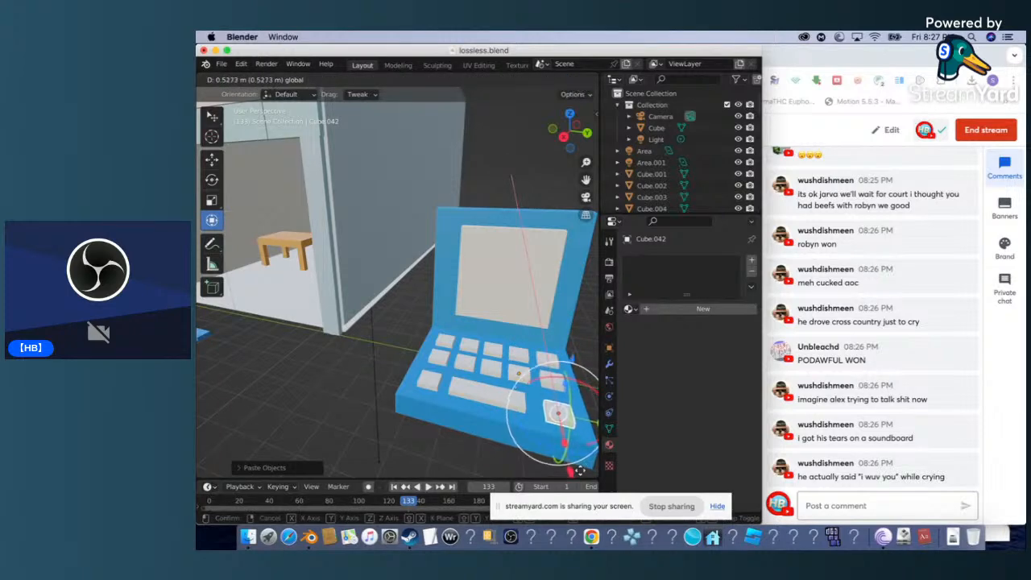
pyautogui.click(579, 468)
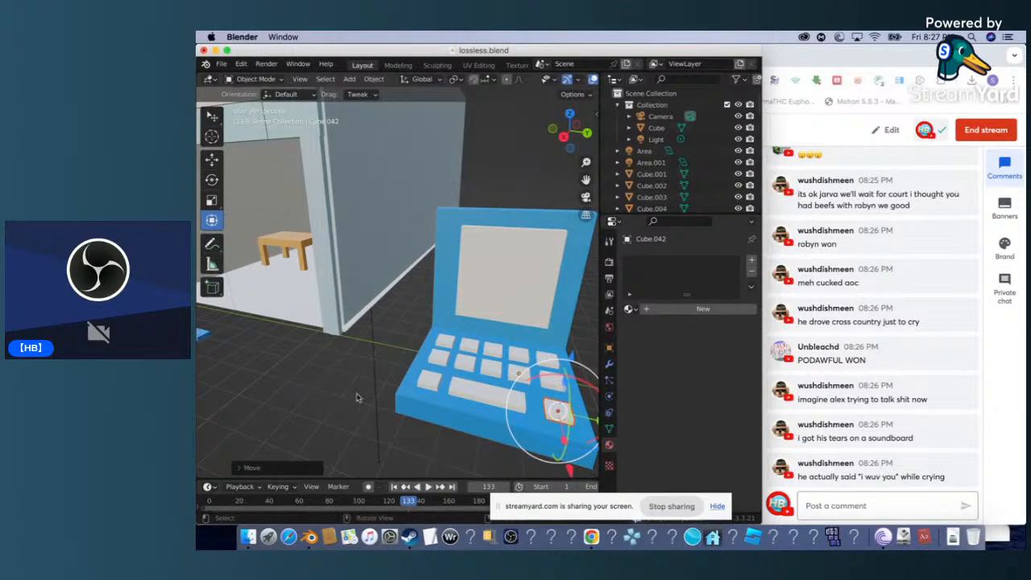
pyautogui.click(316, 398)
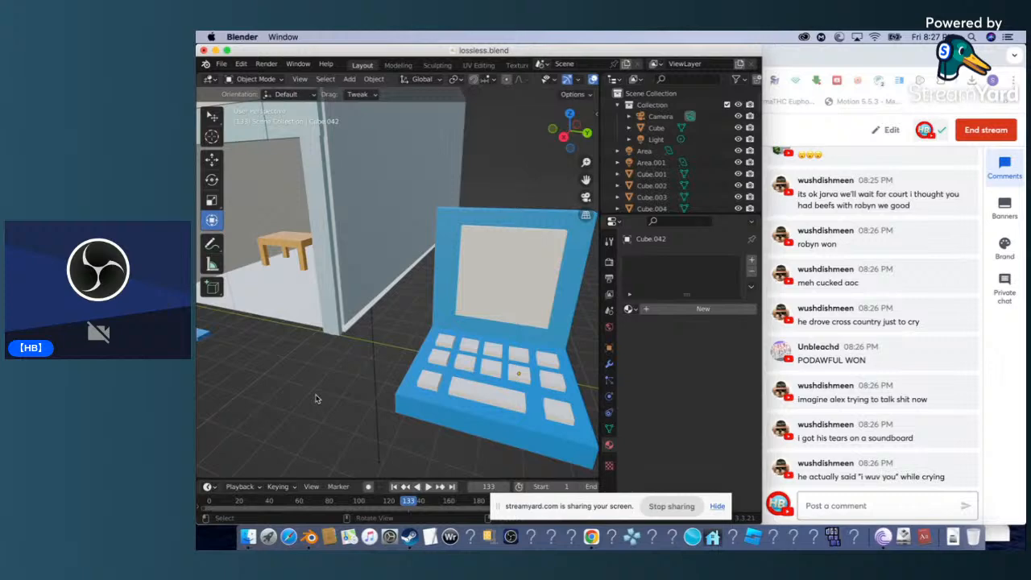
pyautogui.hscroll(8, 558, 377)
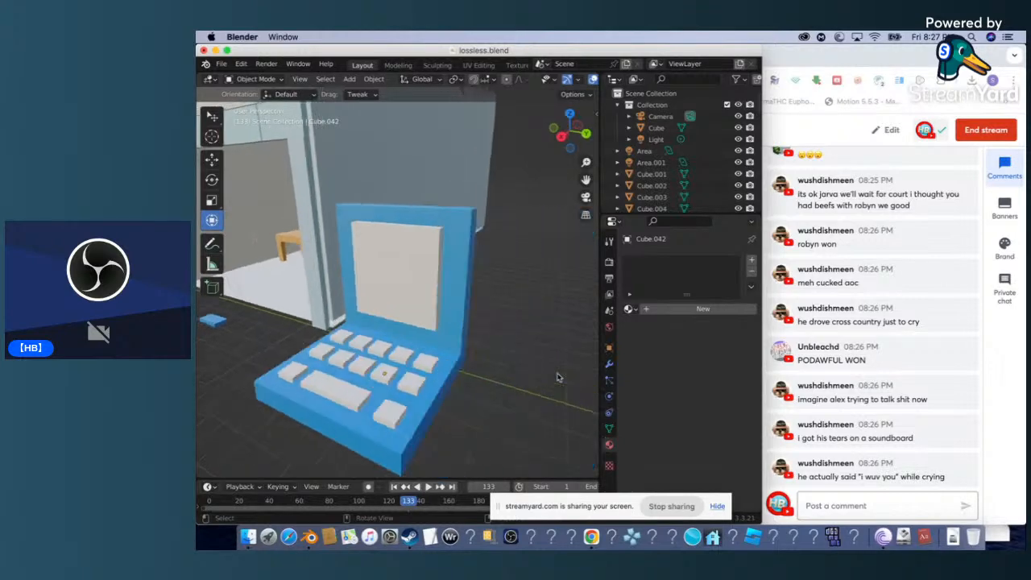
pyautogui.scroll(-6, 558, 377)
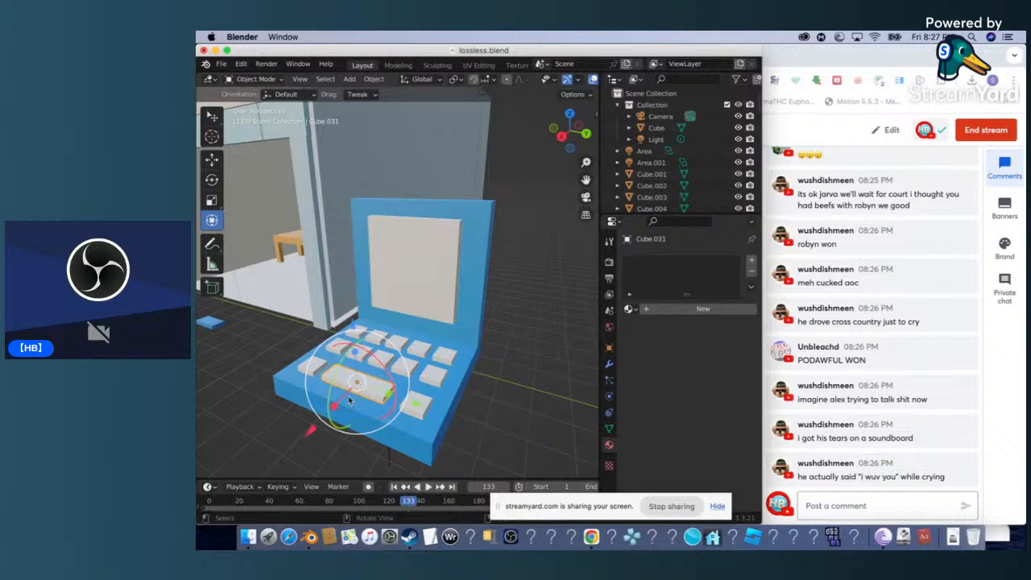
pyautogui.hotkey('ctrl', 'z')
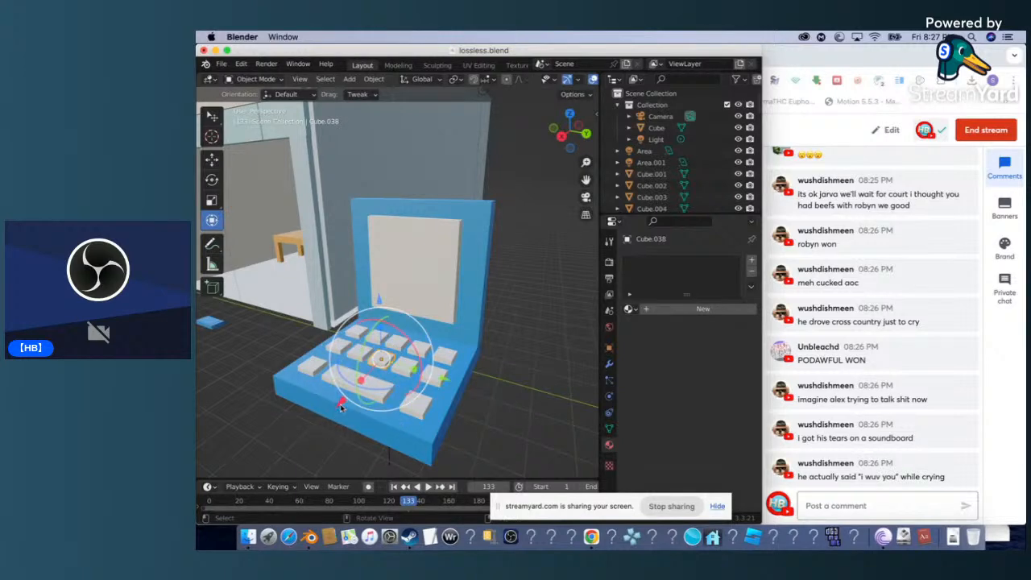
pyautogui.moveTo(339, 407)
pyautogui.mouseDown()
pyautogui.moveTo(344, 399)
pyautogui.moveTo(339, 408)
pyautogui.mouseUp()
pyautogui.click(344, 397)
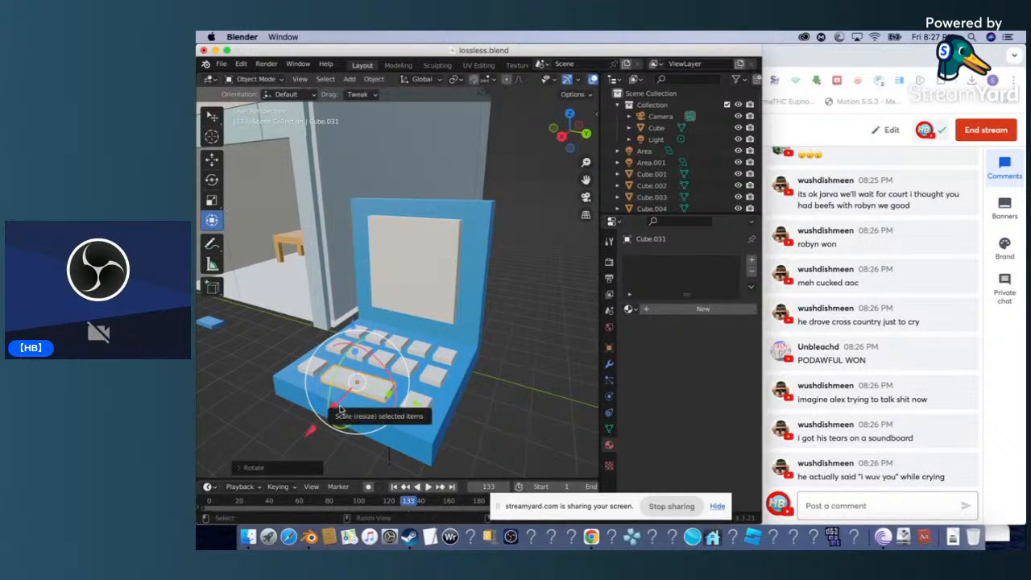
pyautogui.click(282, 423)
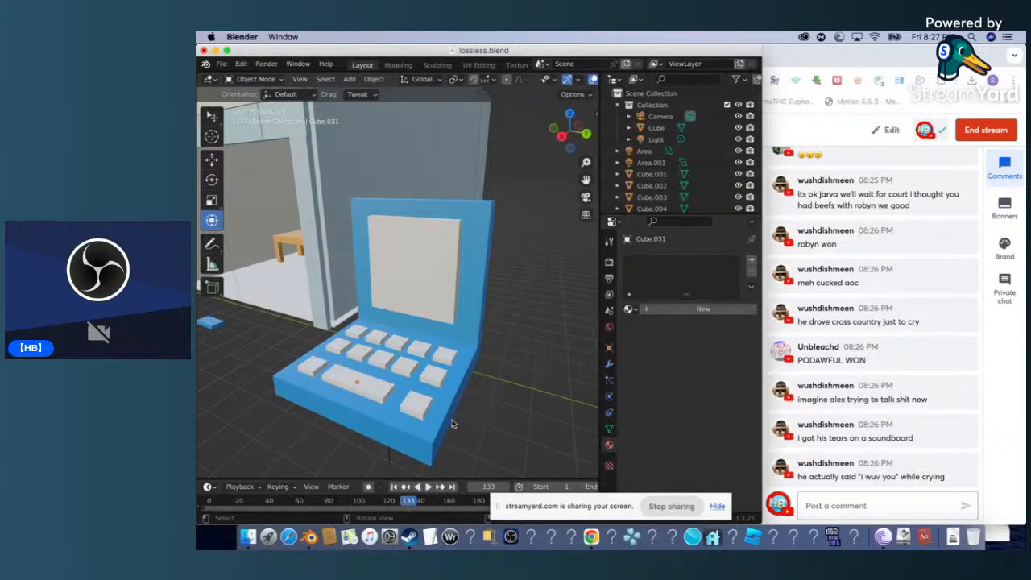
# Narrow the spacebar along the X axis and move it closer to the second row of keys.
pyautogui.scroll(4, 368, 401)
pyautogui.scroll(-6, 368, 401)
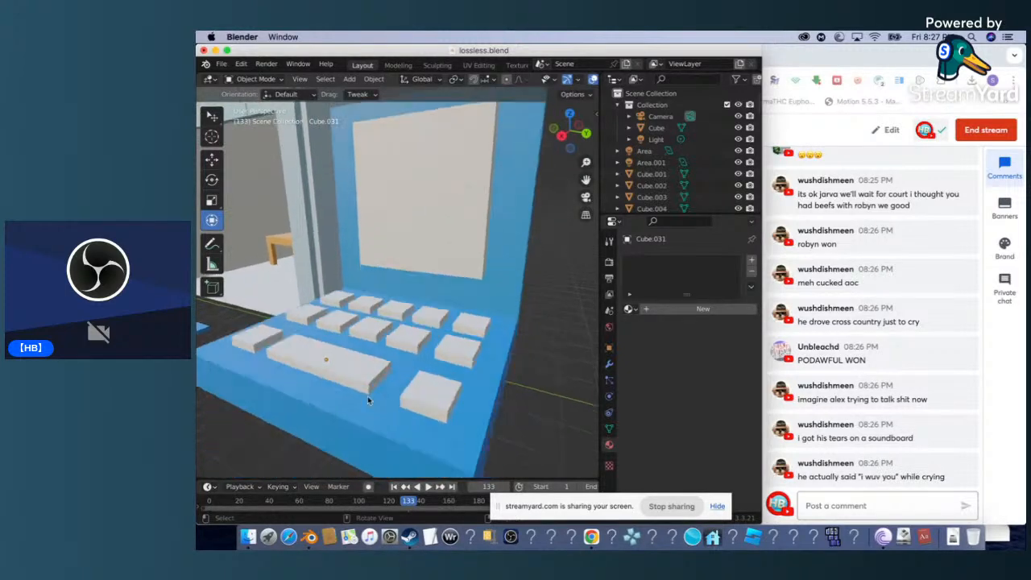
pyautogui.scroll(4, 369, 401)
pyautogui.scroll(3, 367, 401)
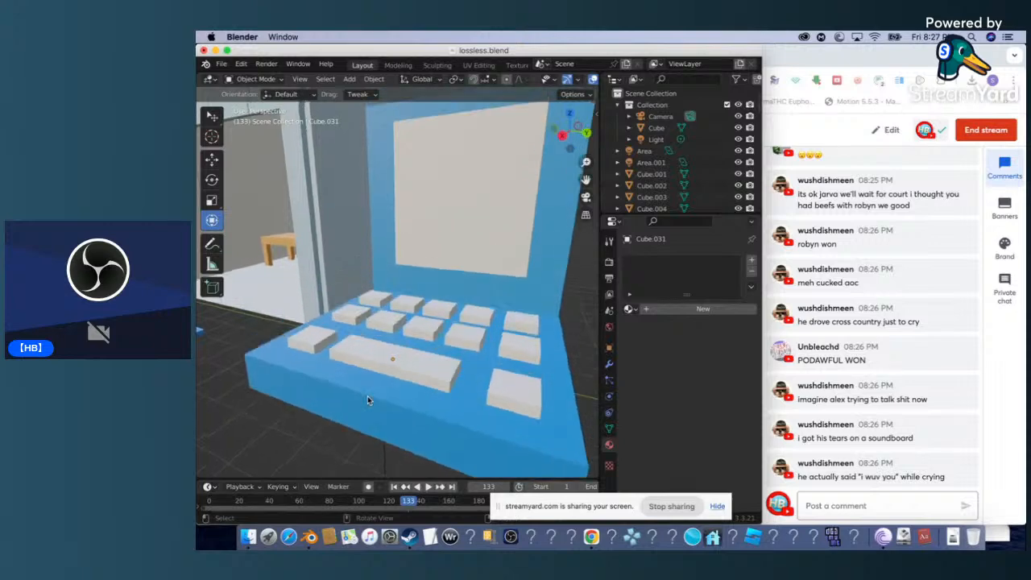
pyautogui.click(392, 385)
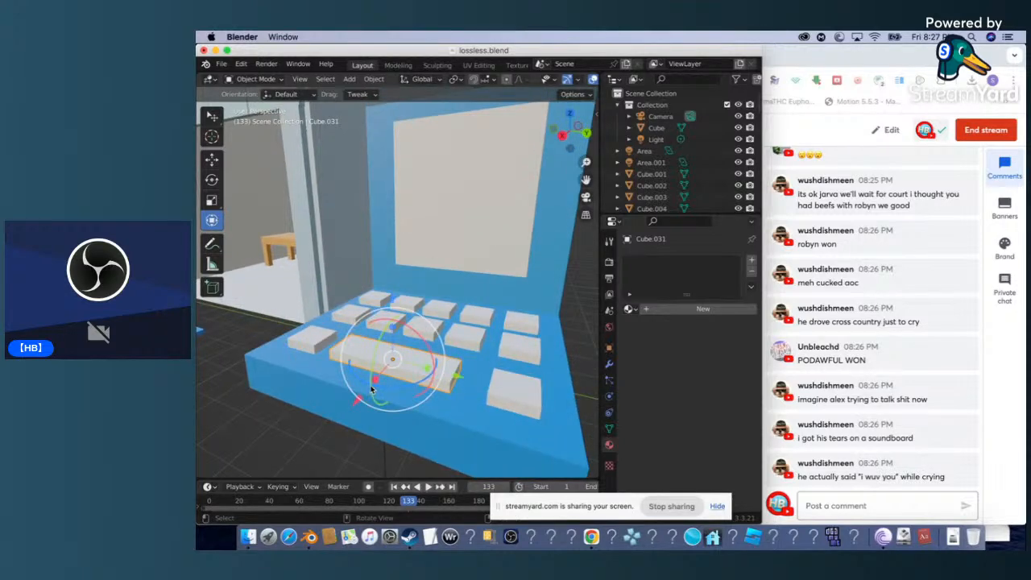
pyautogui.press('s')
pyautogui.moveTo(379, 380)
pyautogui.mouseDown()
pyautogui.moveTo(390, 376)
pyautogui.moveTo(364, 393)
pyautogui.moveTo(375, 390)
pyautogui.mouseUp()
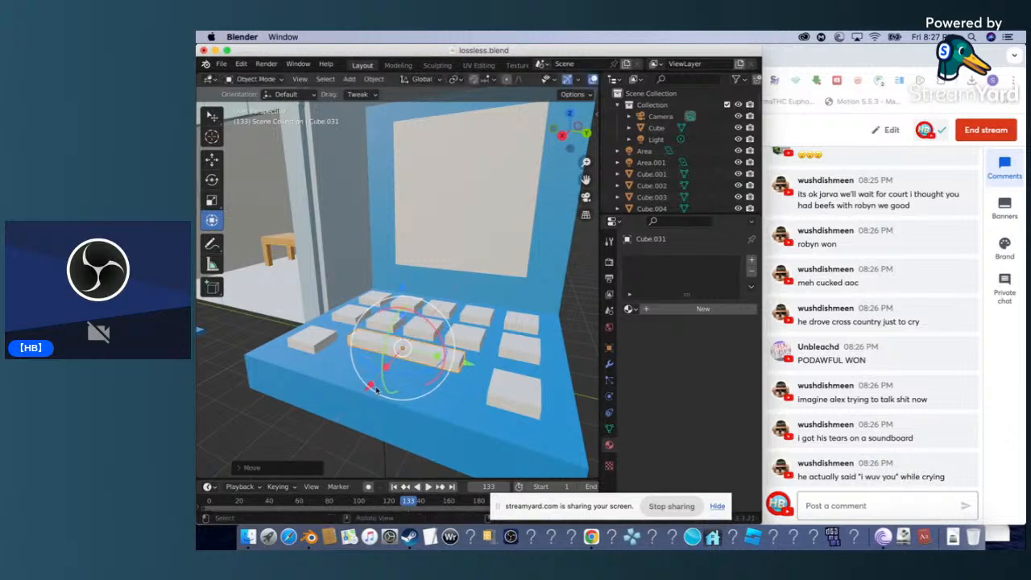
# Pull the single key at the spacebar's end nearest the shop building off the base and delete it.
pyautogui.click(509, 404)
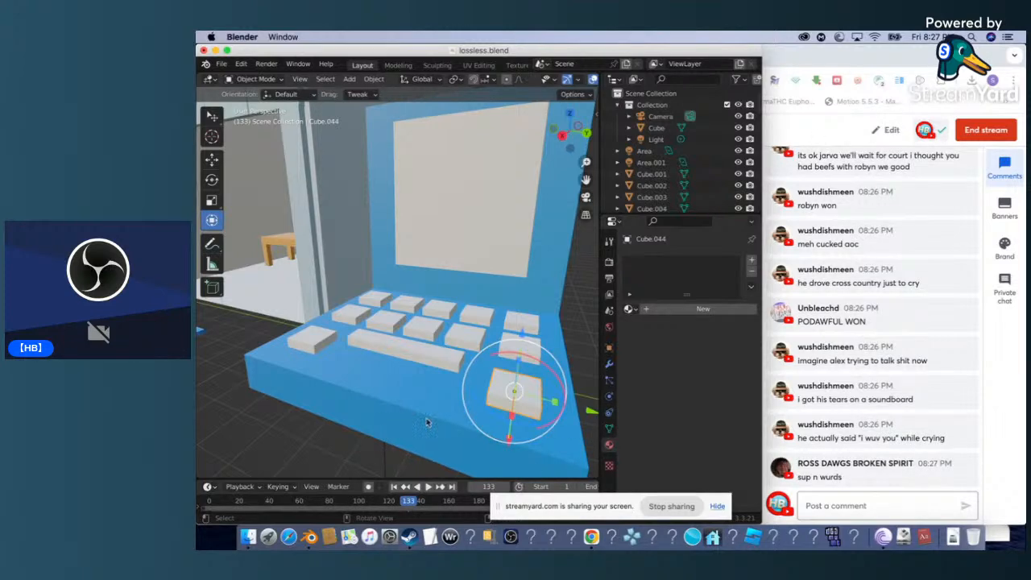
pyautogui.click(313, 345)
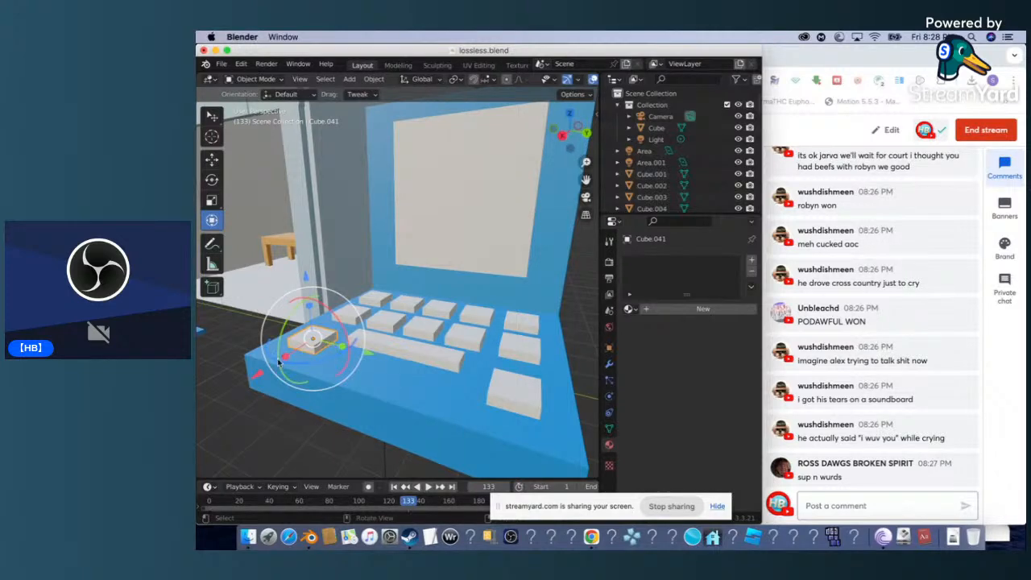
pyautogui.moveTo(256, 373); pyautogui.dragTo(203, 451)
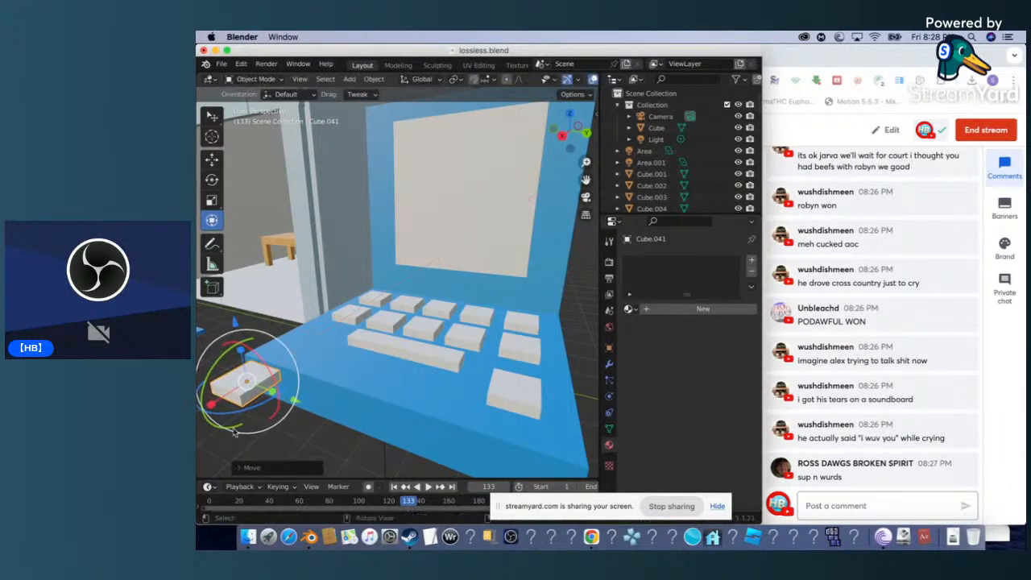
pyautogui.click(242, 64)
pyautogui.moveTo(291, 396); pyautogui.dragTo(251, 379)
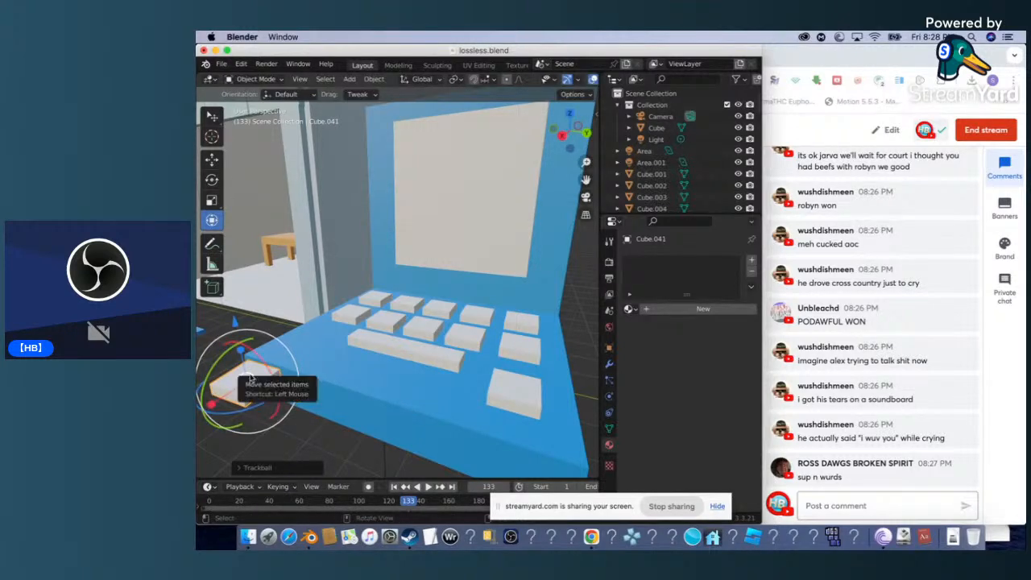
pyautogui.rightClick(250, 379)
pyautogui.click(251, 375)
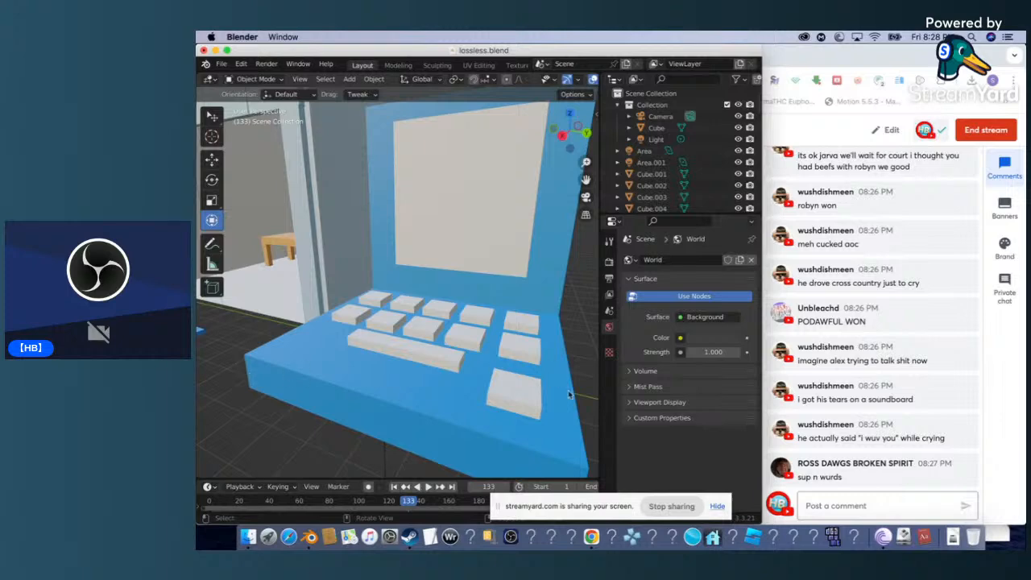
# Scale down the key at the base's front corner and move it next to the free end of the spacebar.
pyautogui.click(517, 397)
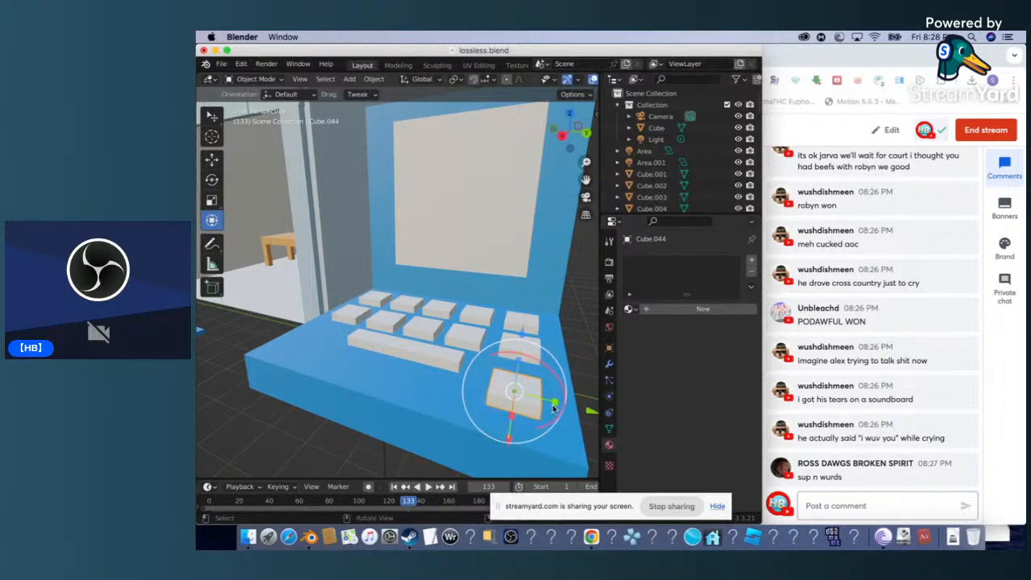
pyautogui.press('s')
pyautogui.moveTo(545, 403); pyautogui.dragTo(517, 403)
pyautogui.moveTo(588, 412); pyautogui.dragTo(547, 398)
pyautogui.moveTo(474, 323); pyautogui.dragTo(483, 313)
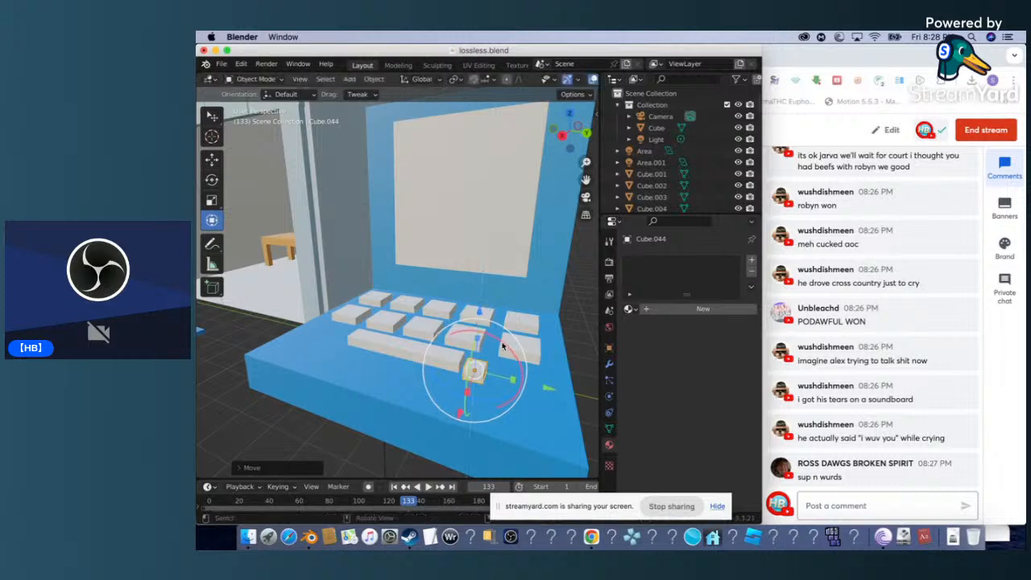
# Lower the small key beside the spacebar along Z onto the base and shift it along X toward the screen.
pyautogui.hscroll(10, 519, 369)
pyautogui.hscroll(-4, 518, 369)
pyautogui.scroll(5, 518, 369)
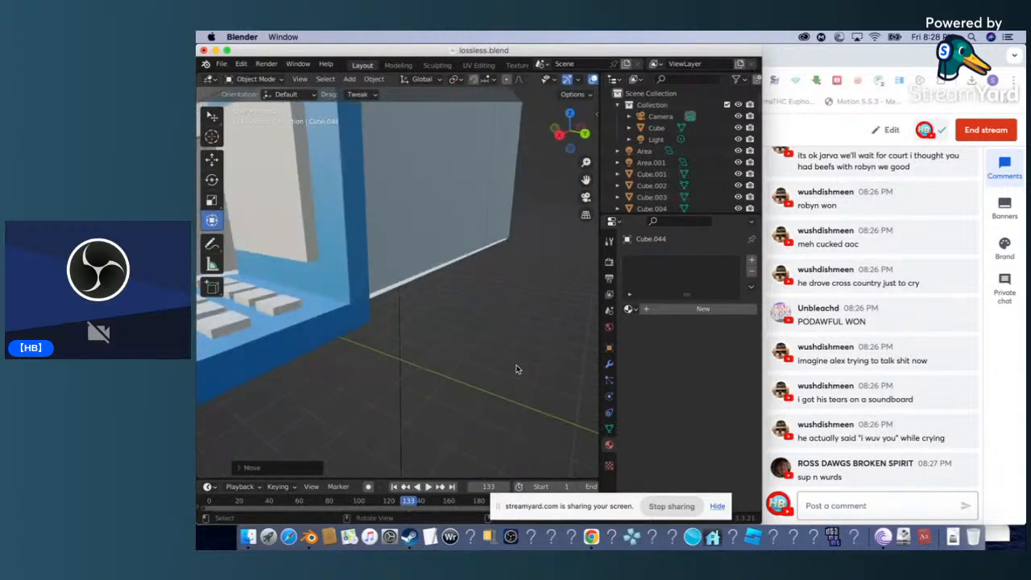
pyautogui.moveTo(587, 181); pyautogui.dragTo(724, 172)
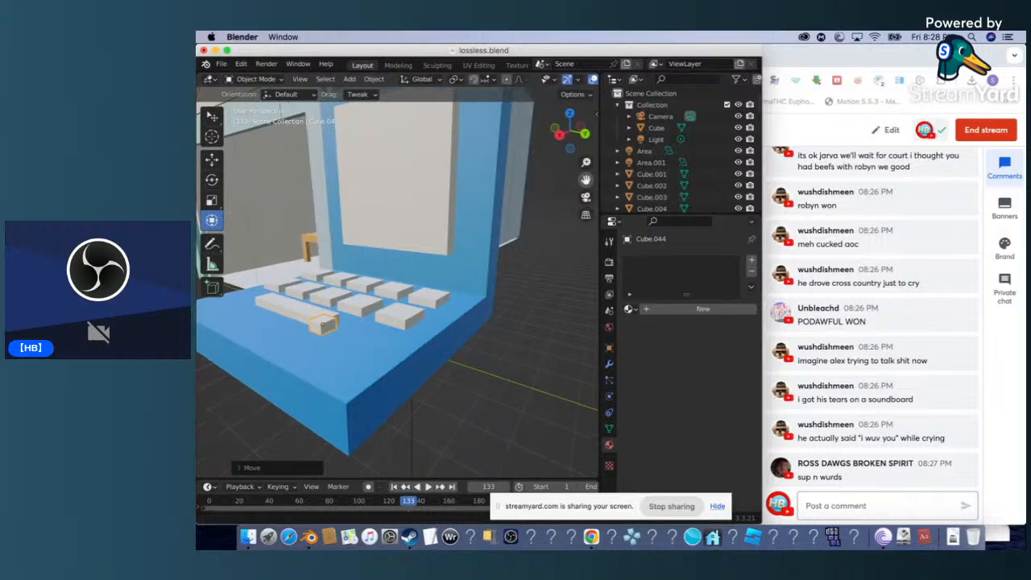
pyautogui.scroll(-6, 457, 331)
pyautogui.hscroll(6, 457, 332)
pyautogui.hscroll(-6, 457, 331)
pyautogui.hscroll(-5, 457, 331)
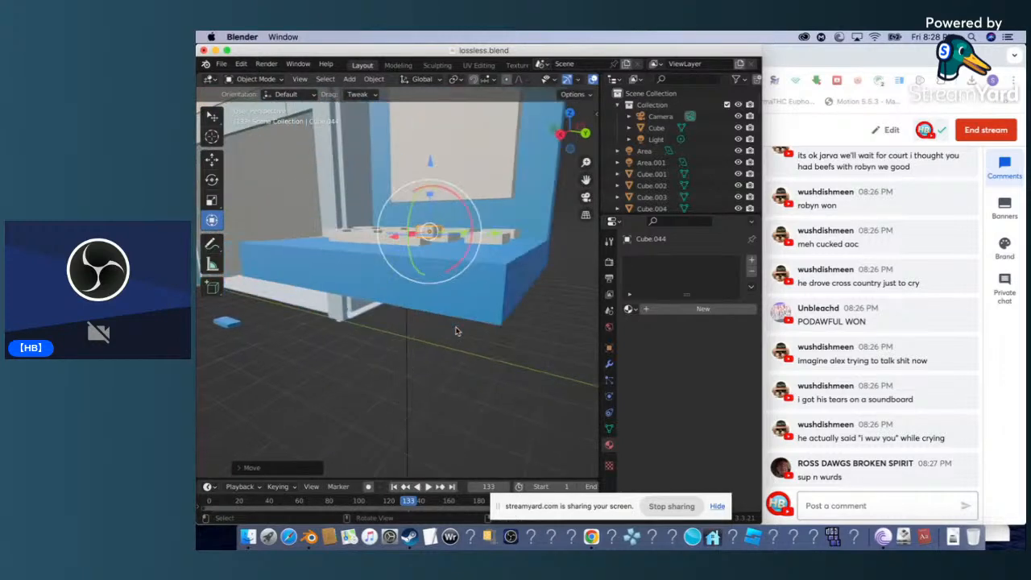
pyautogui.moveTo(586, 181); pyautogui.dragTo(665, 184)
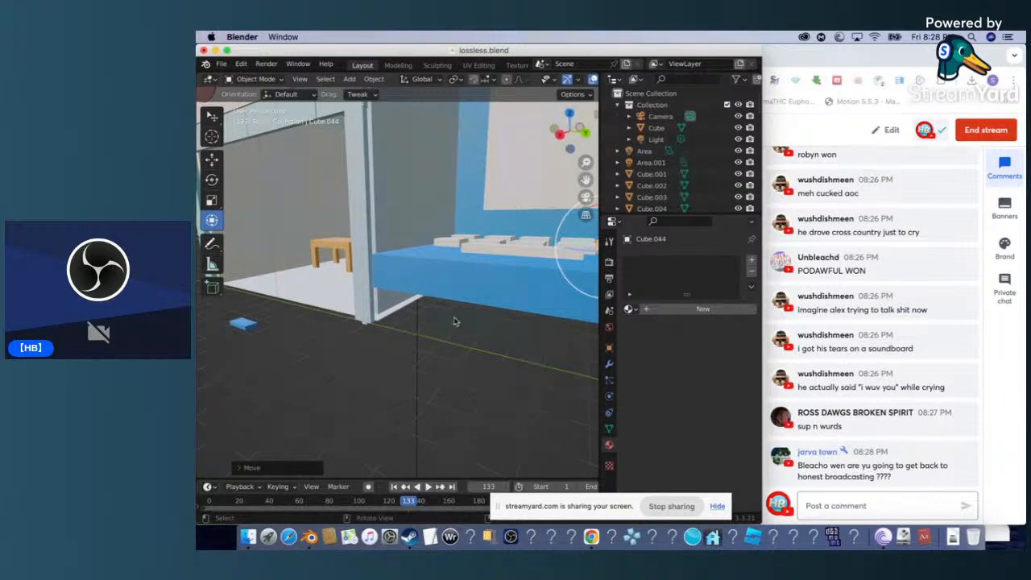
pyautogui.hscroll(8, 457, 321)
pyautogui.hscroll(-5, 455, 322)
pyautogui.hscroll(-5, 455, 322)
pyautogui.scroll(-8, 455, 322)
pyautogui.scroll(3, 455, 322)
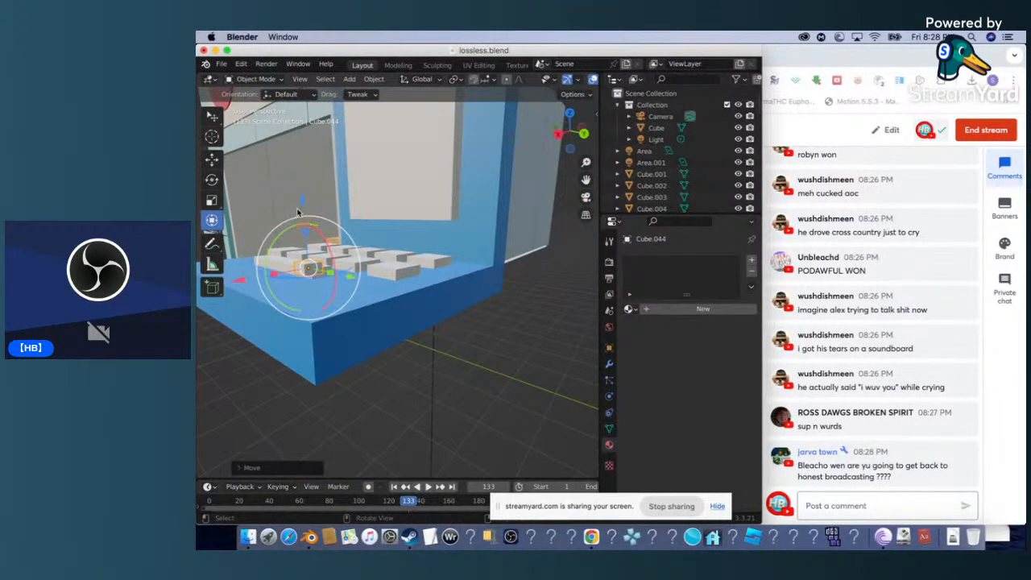
pyautogui.moveTo(302, 204); pyautogui.dragTo(305, 217)
pyautogui.moveTo(235, 303); pyautogui.dragTo(270, 292)
# Delete the large key in the row beside the spacebar nearest the base's outer side edge.
pyautogui.click(406, 274)
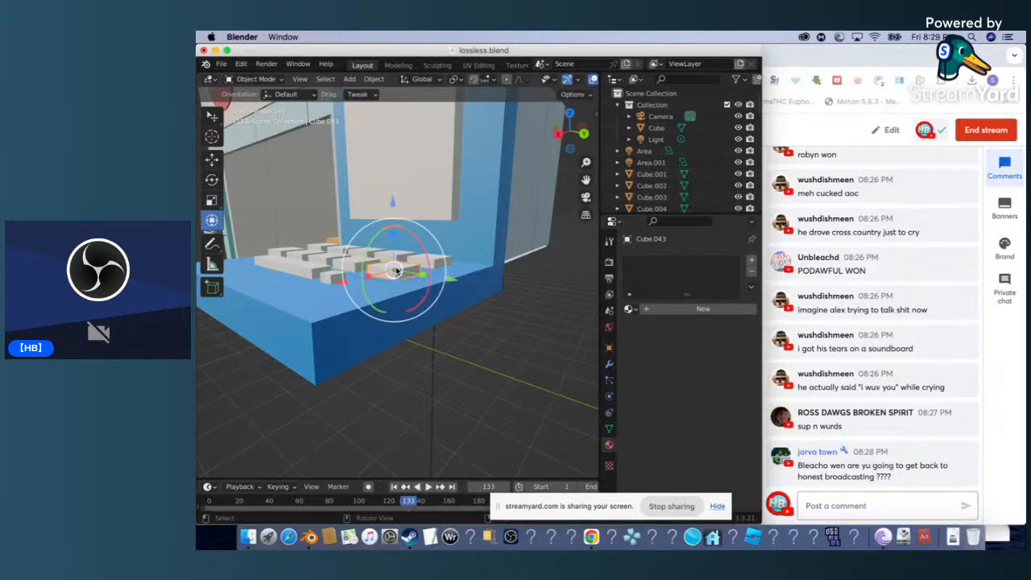
pyautogui.rightClick(395, 271)
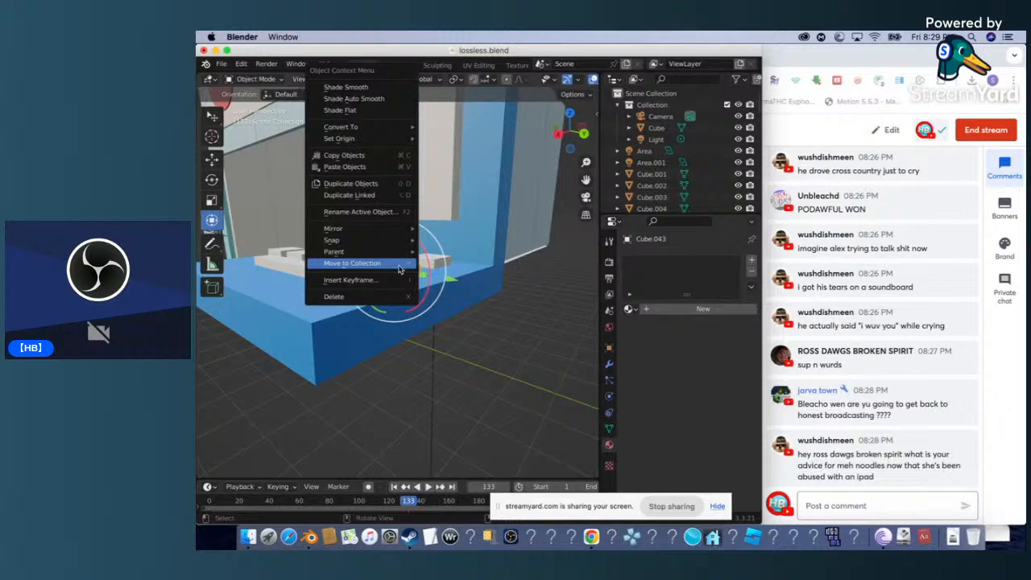
pyautogui.click(364, 296)
# Select all the remaining large keys in the rows behind the spacebar and delete them together.
pyautogui.click(446, 262)
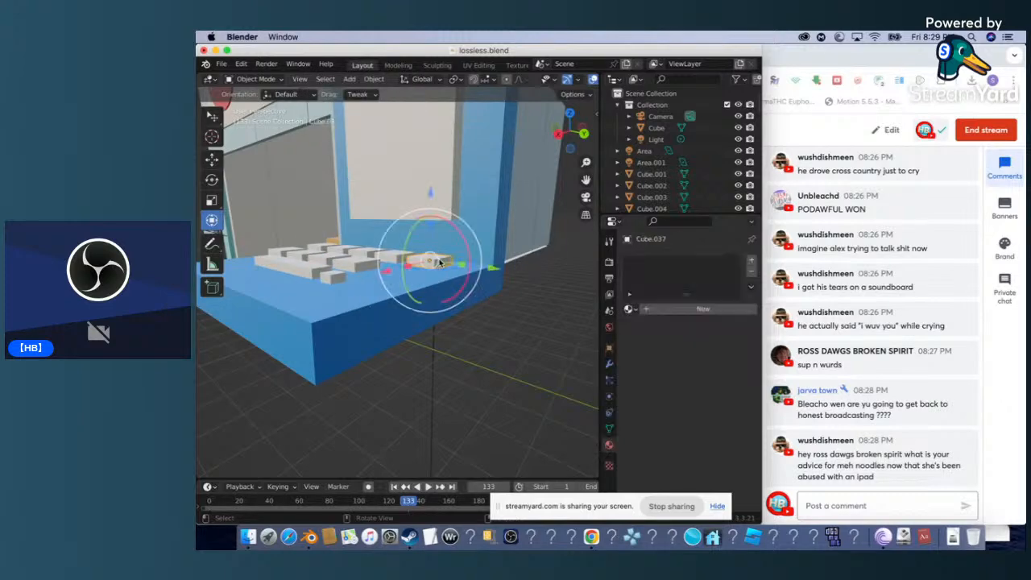
pyautogui.click(379, 258)
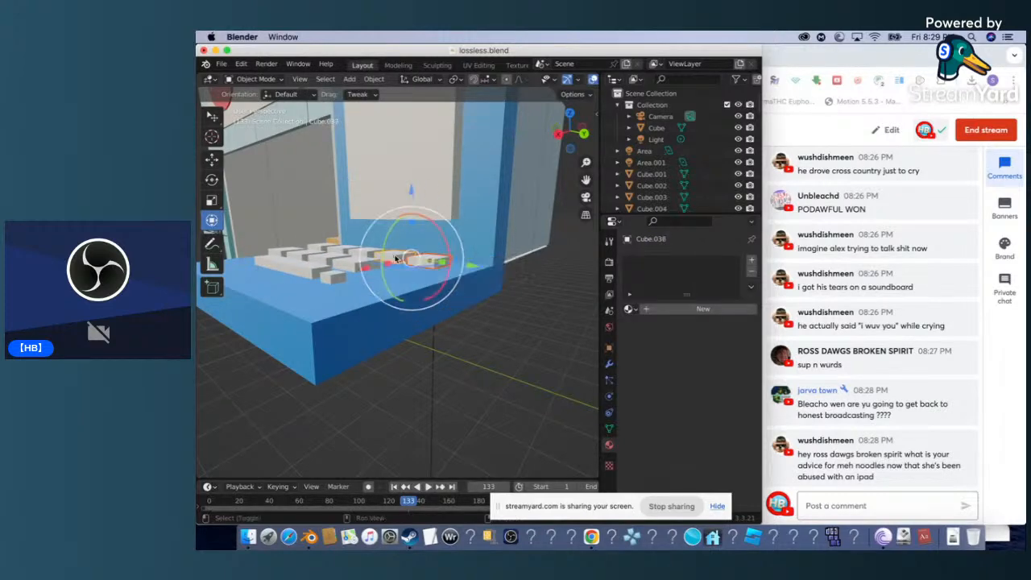
pyautogui.keyDown('shift'); pyautogui.click(344, 250); pyautogui.keyUp('shift')
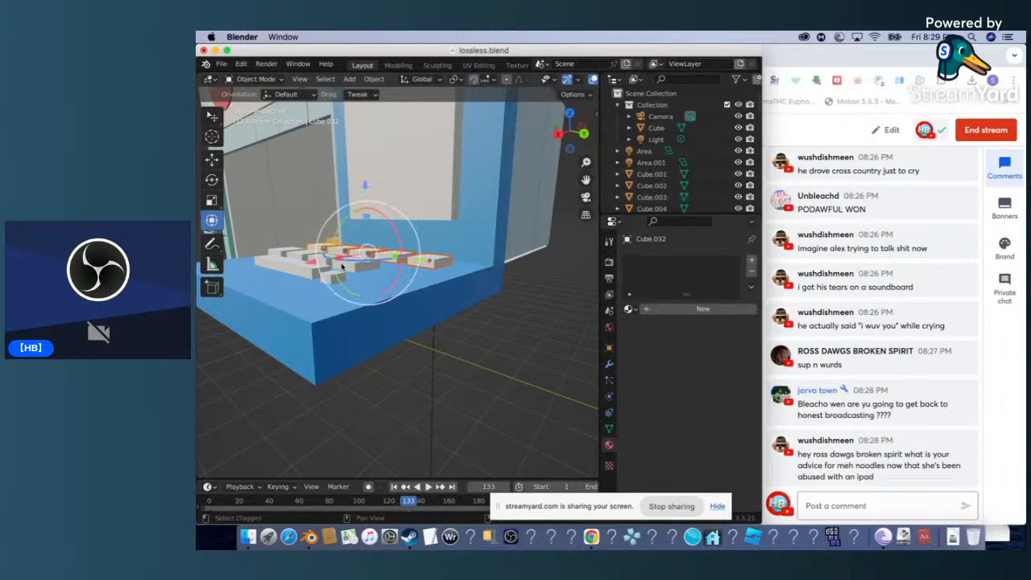
pyautogui.keyDown('shift'); pyautogui.click(358, 274); pyautogui.keyUp('shift')
pyautogui.keyDown('shift'); pyautogui.click(324, 265); pyautogui.keyUp('shift')
pyautogui.keyDown('shift'); pyautogui.click(295, 258); pyautogui.keyUp('shift')
pyautogui.keyDown('shift'); pyautogui.click(281, 254); pyautogui.keyUp('shift')
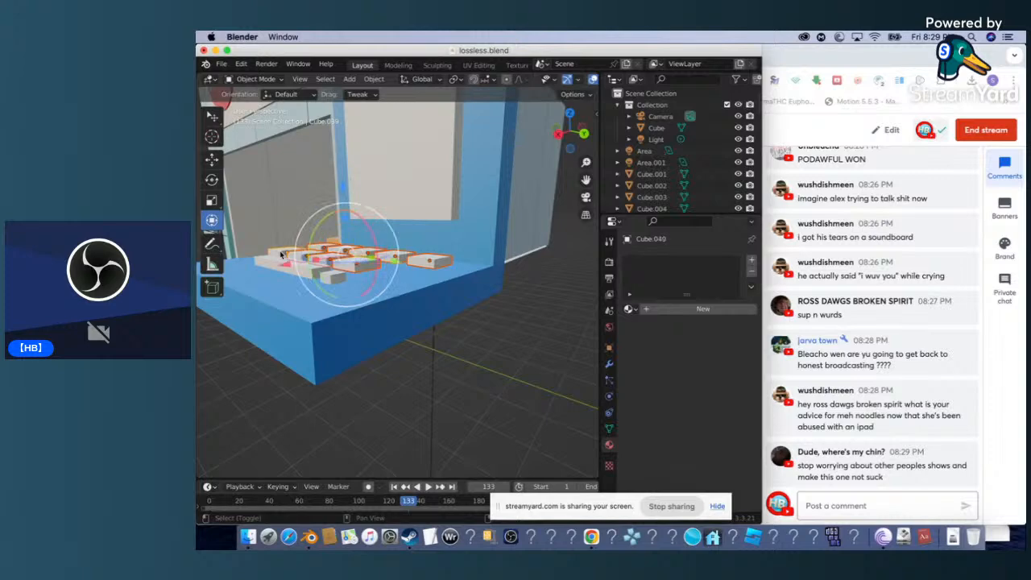
pyautogui.rightClick(281, 254)
pyautogui.moveTo(282, 254)
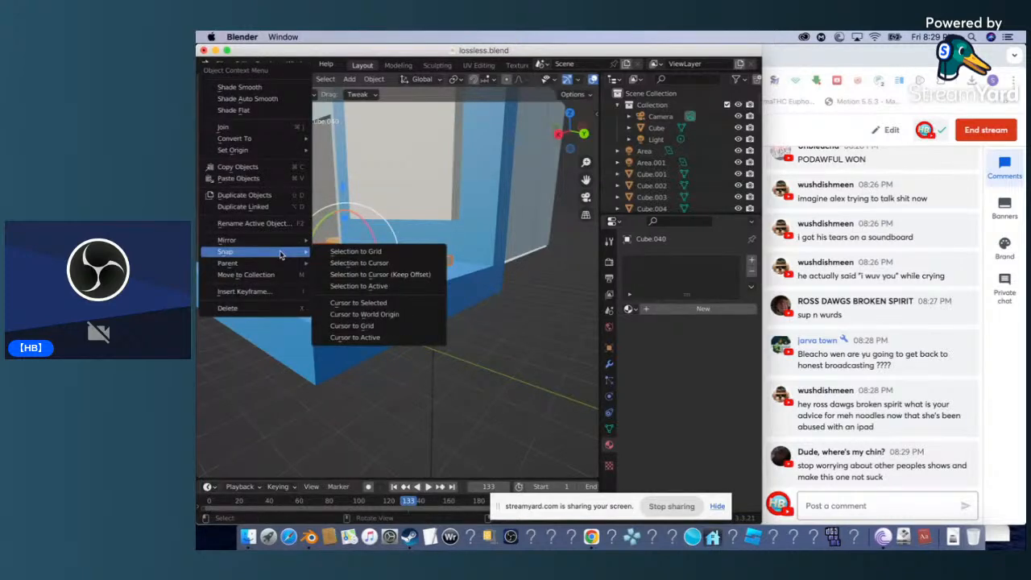
pyautogui.click(258, 308)
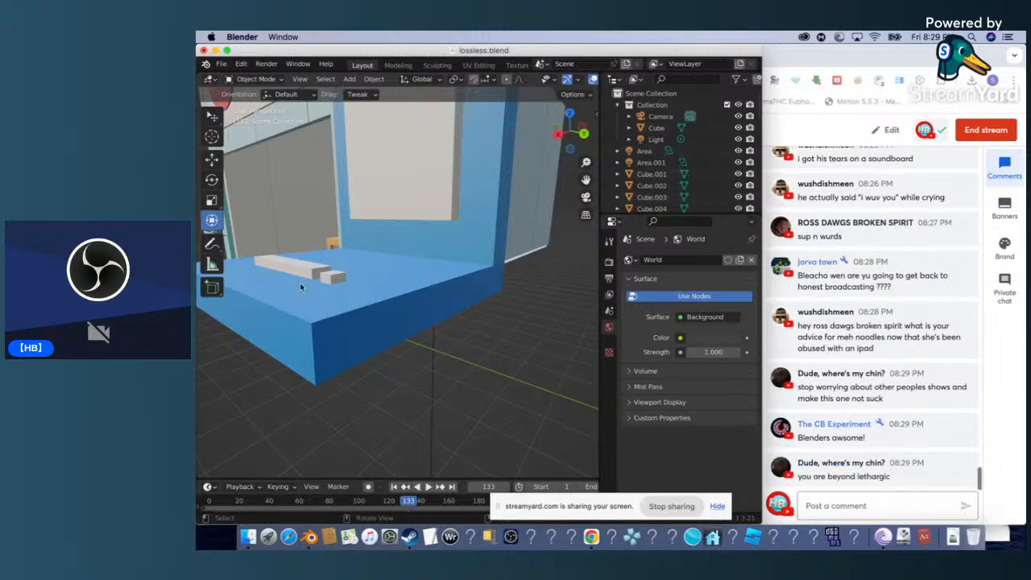
# Raise the small key beside the spacebar by about 0.005 m along Z.
pyautogui.click(329, 280)
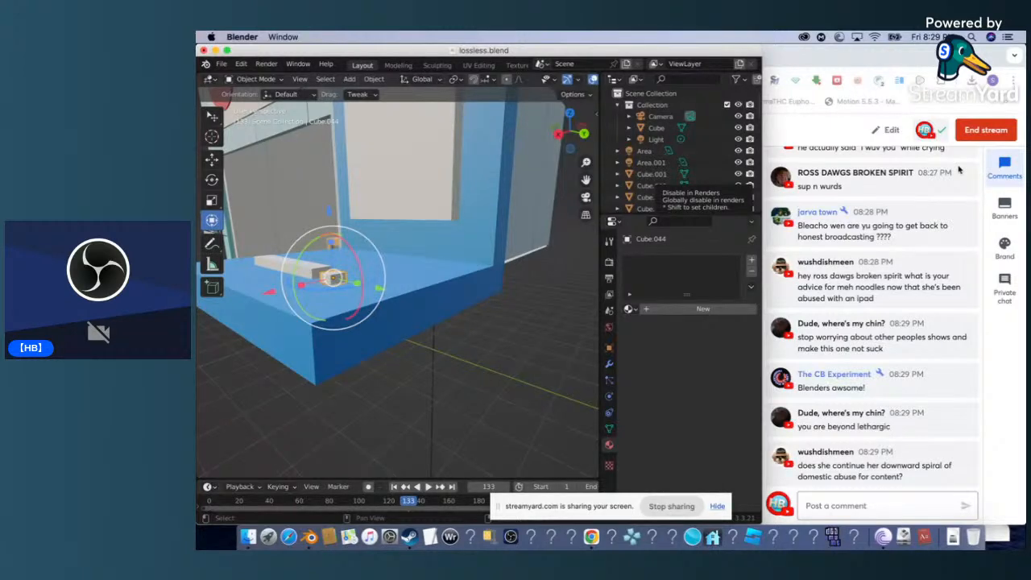
pyautogui.moveTo(453, 218); pyautogui.dragTo(532, 253, button='middle')
pyautogui.scroll(5, 455, 218)
pyautogui.scroll(-5, 455, 218)
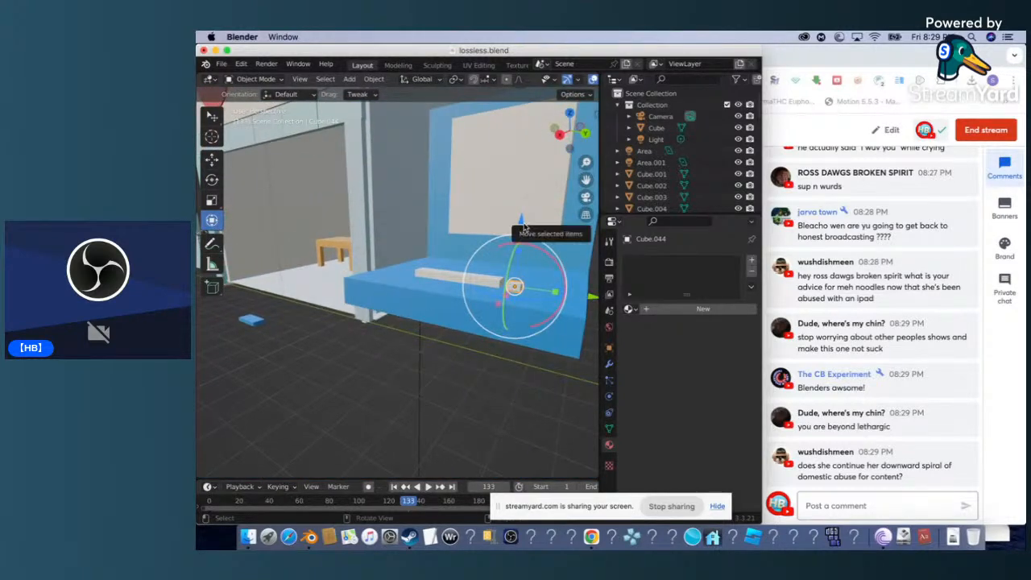
pyautogui.press('g')
pyautogui.press('z')
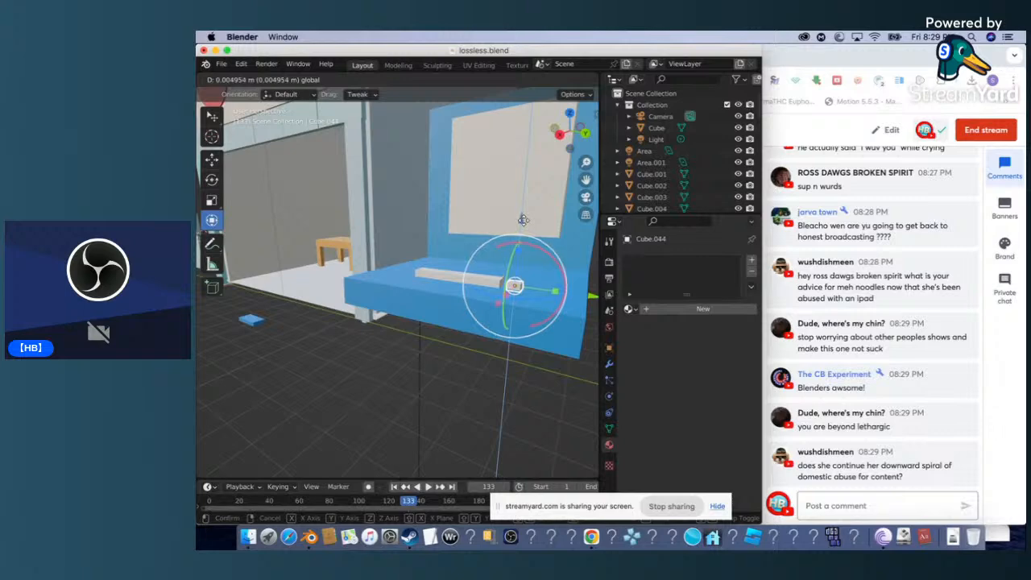
pyautogui.click(524, 223)
pyautogui.click(532, 373)
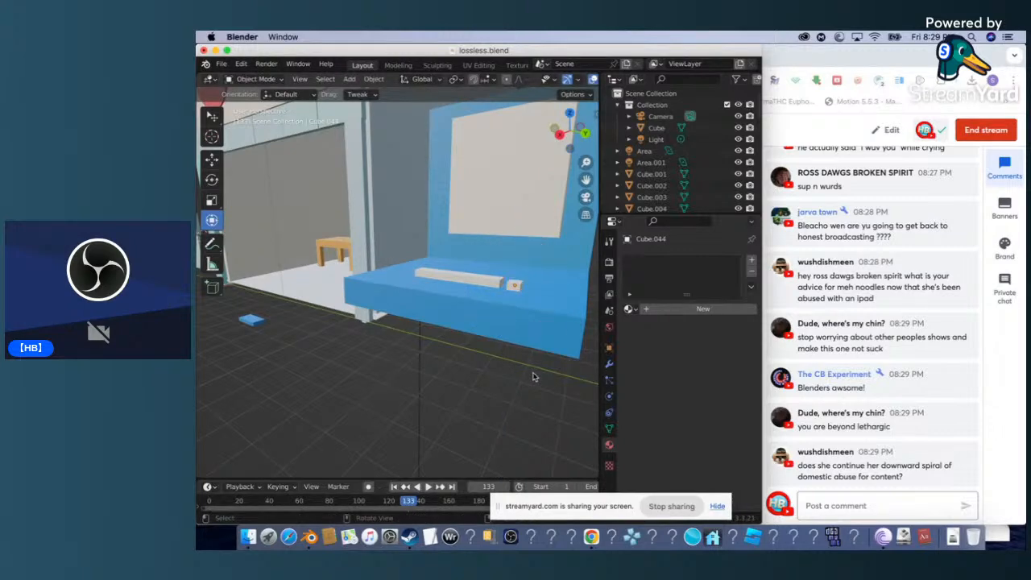
pyautogui.moveTo(541, 373); pyautogui.dragTo(542, 377, button='middle')
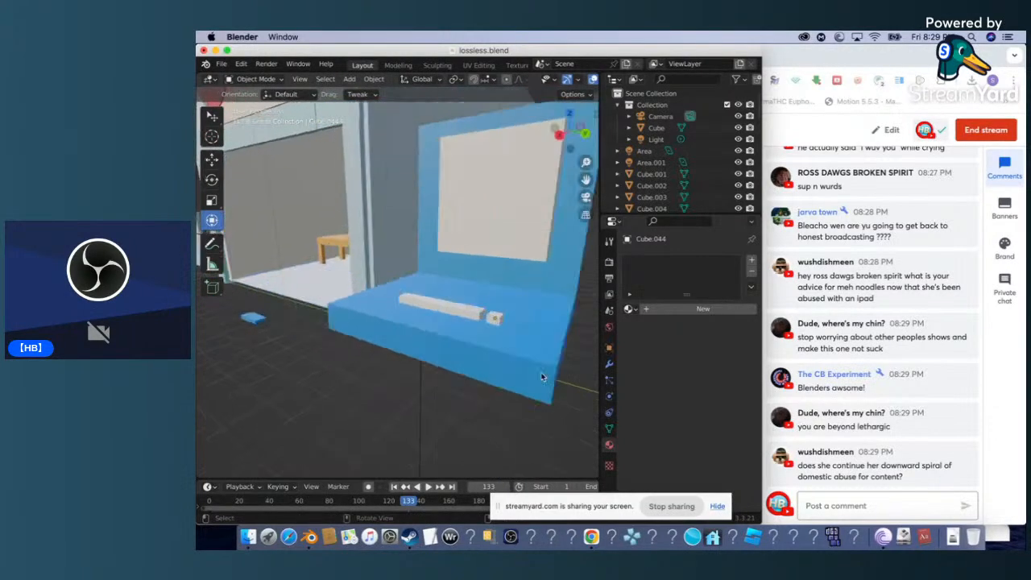
# Paste a copy of the small key and move it along Y to sit beside the original.
pyautogui.click(496, 322)
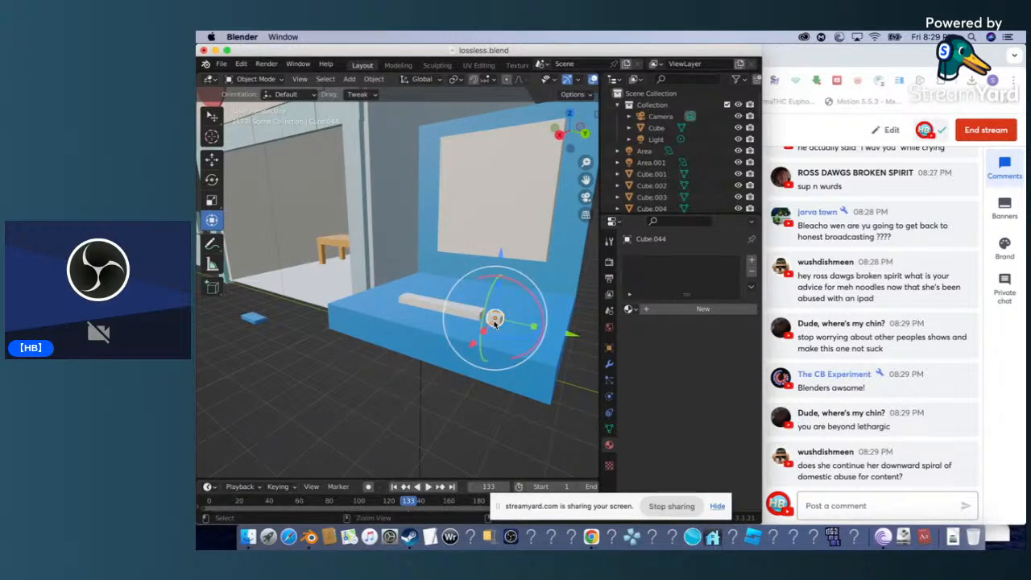
pyautogui.hotkey('ctrl', 'v')
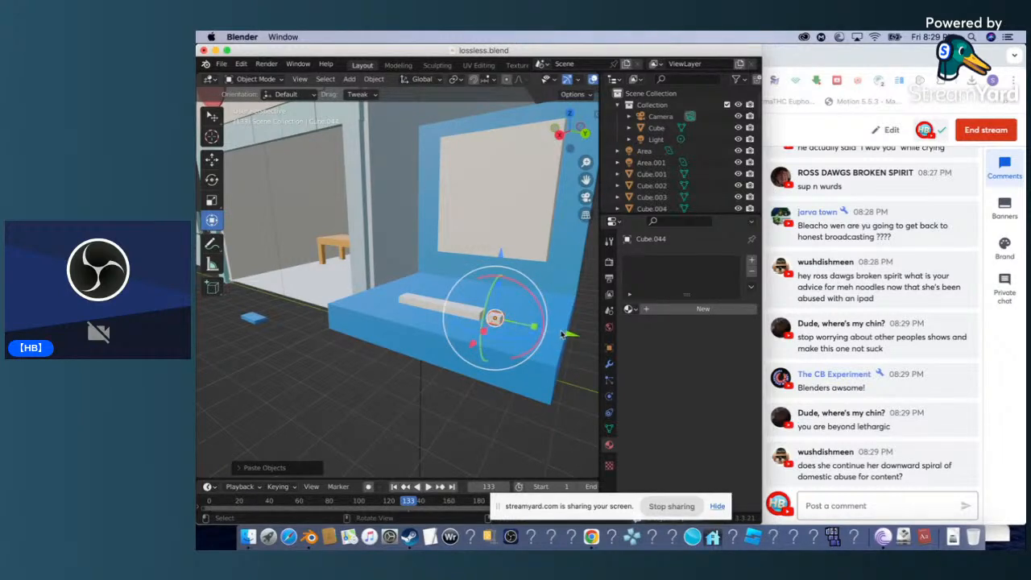
pyautogui.press('g')
pyautogui.click(591, 336)
pyautogui.click(607, 396)
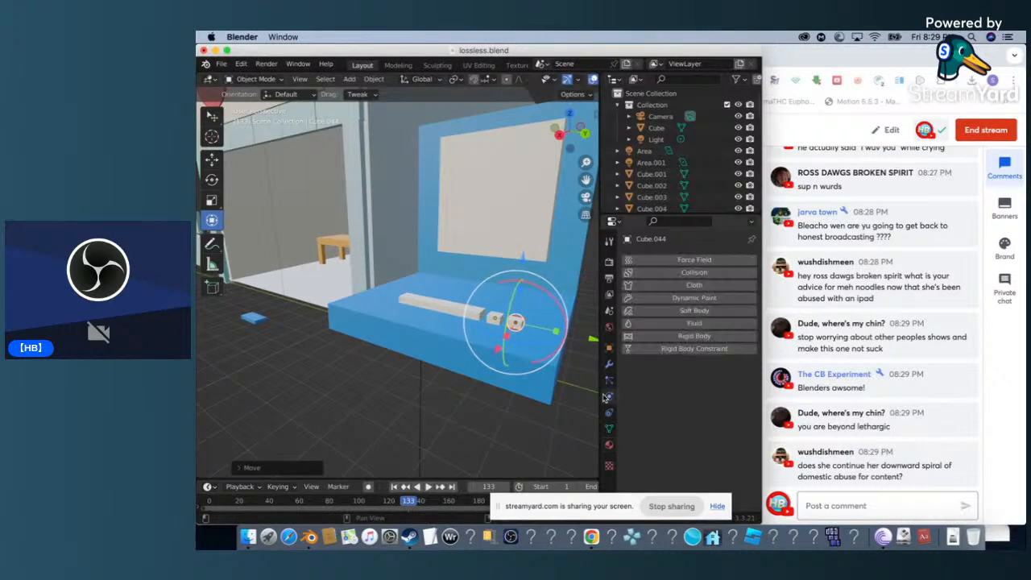
pyautogui.click(588, 396)
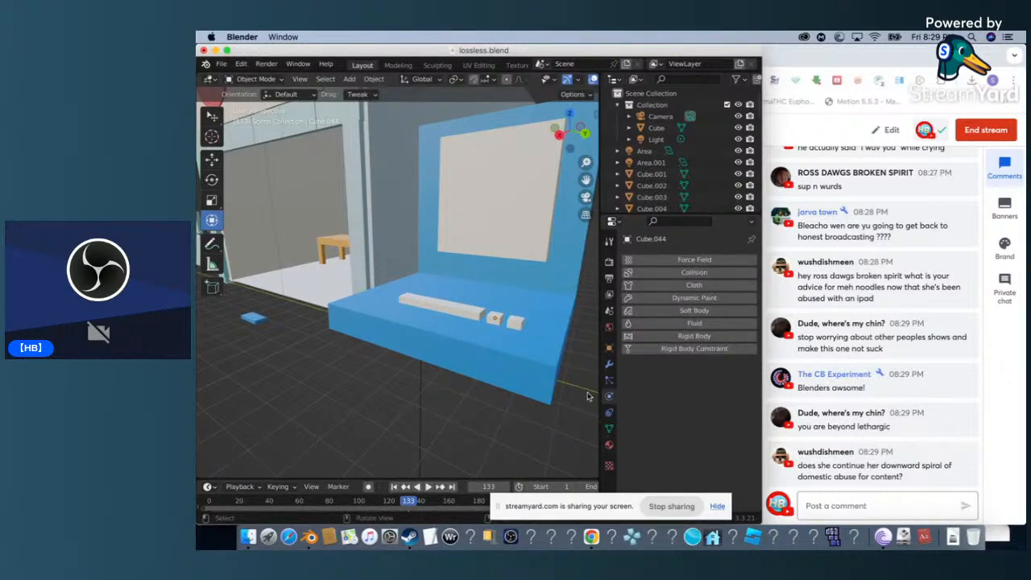
# Paste another copy of the outermost small key and move it along Y toward the base's side edge to extend the front row.
pyautogui.press('super+v')
pyautogui.click(469, 314)
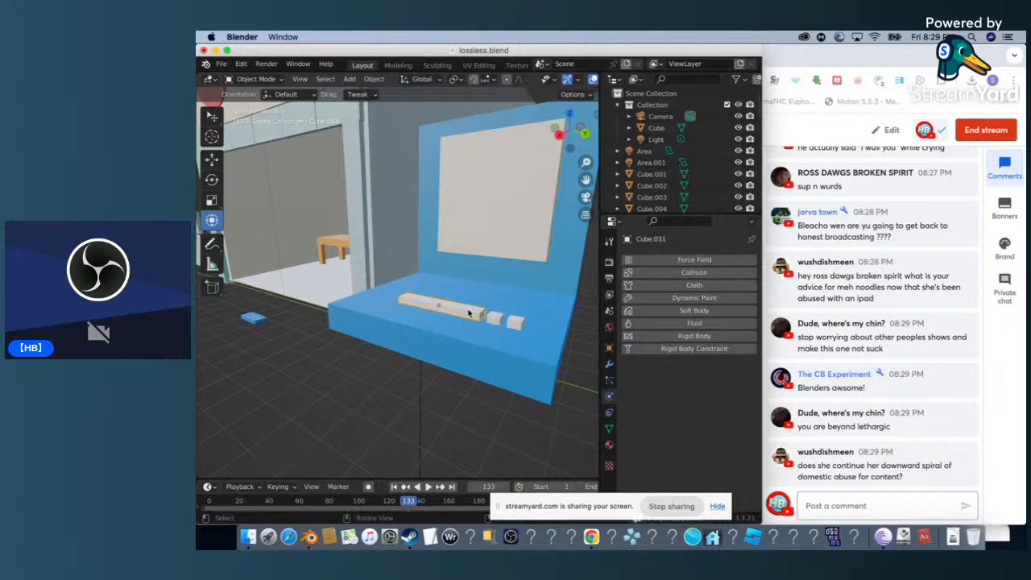
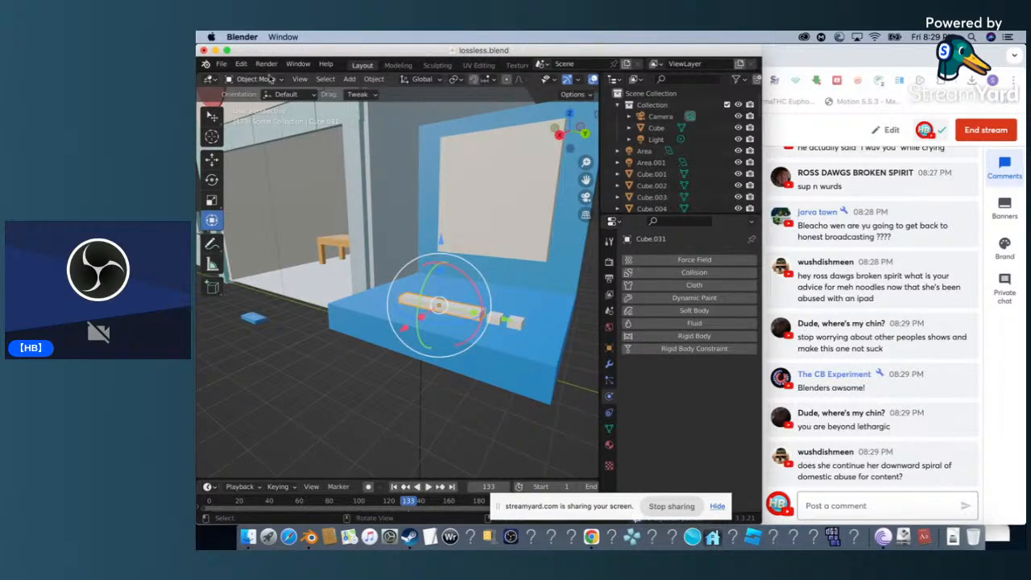
pyautogui.click(241, 63)
pyautogui.click(556, 419)
pyautogui.click(517, 323)
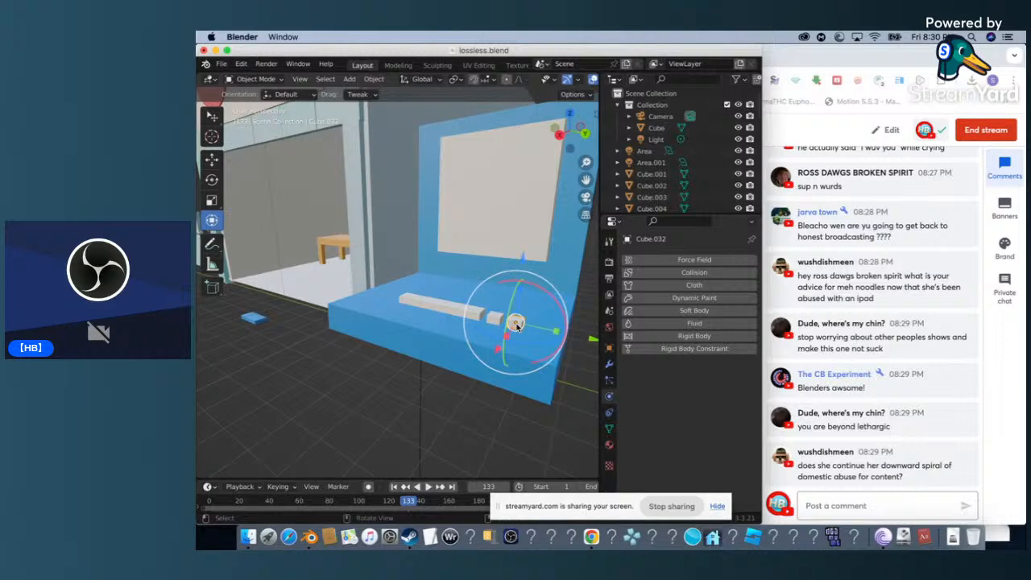
pyautogui.press('super+v')
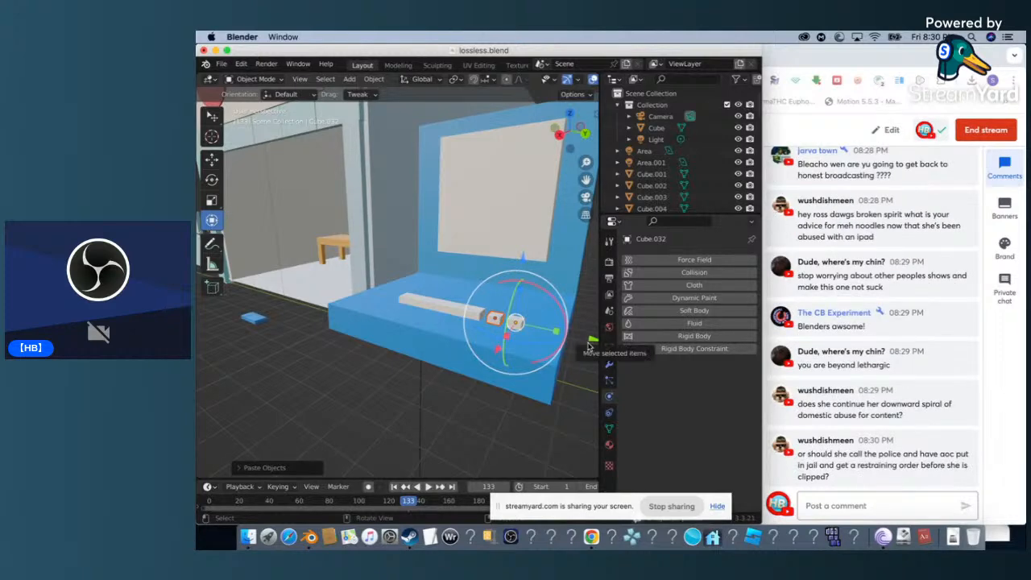
pyautogui.press('g')
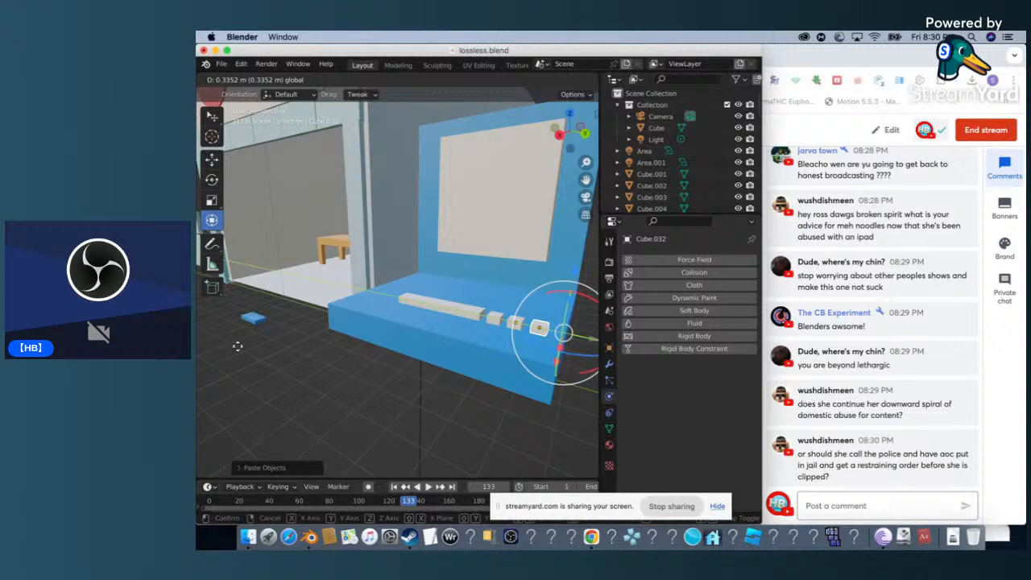
pyautogui.click(238, 347)
# Paste four more small keys and space them evenly along X from the front row's outer end toward the screen.
pyautogui.hscroll(10, 237, 349)
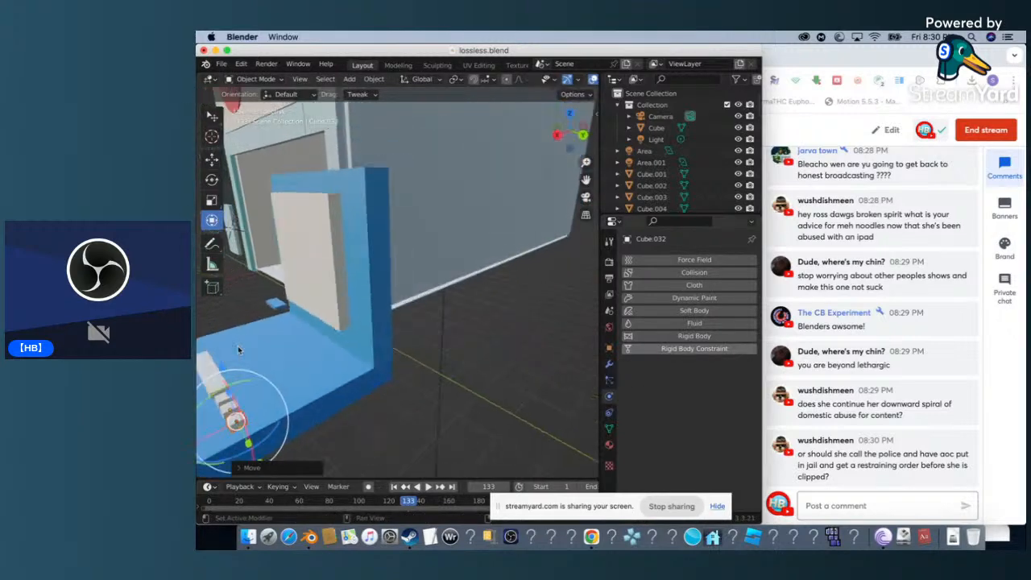
pyautogui.hscroll(-3, 237, 350)
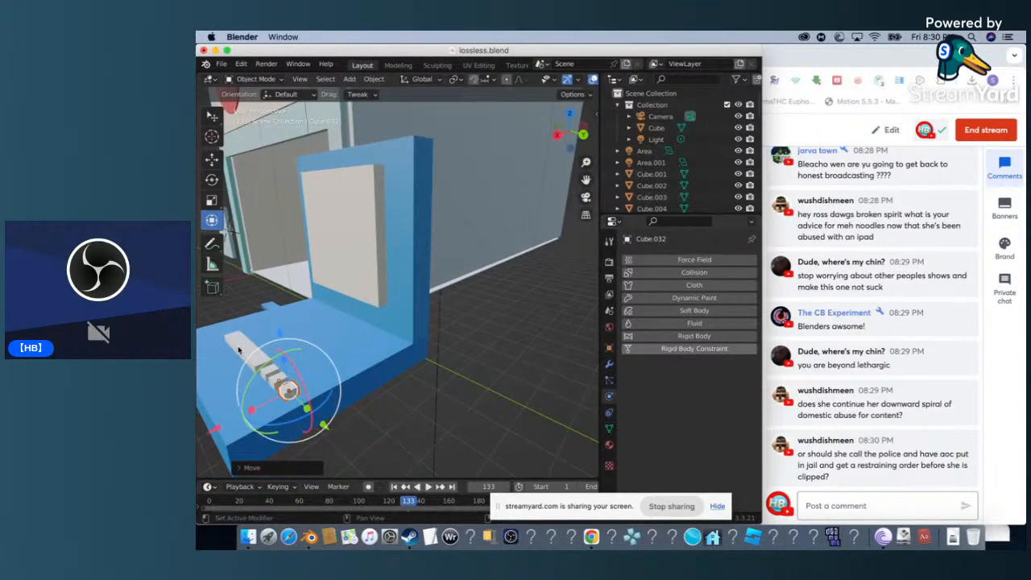
pyautogui.hotkey('ctrl', 'v')
pyautogui.moveTo(217, 433); pyautogui.dragTo(241, 417)
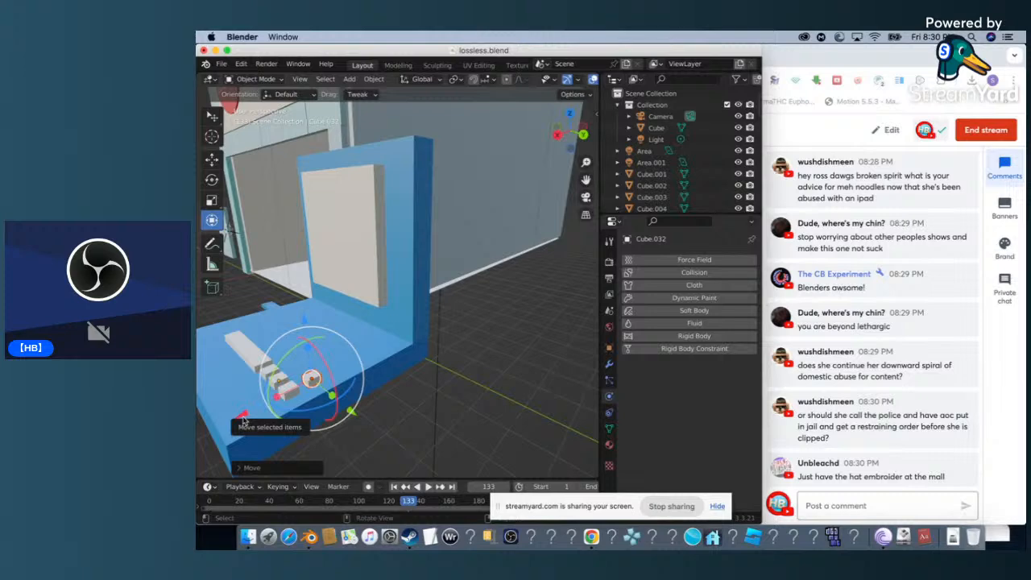
pyautogui.hotkey('ctrl', 'v')
pyautogui.moveTo(242, 416); pyautogui.dragTo(271, 411)
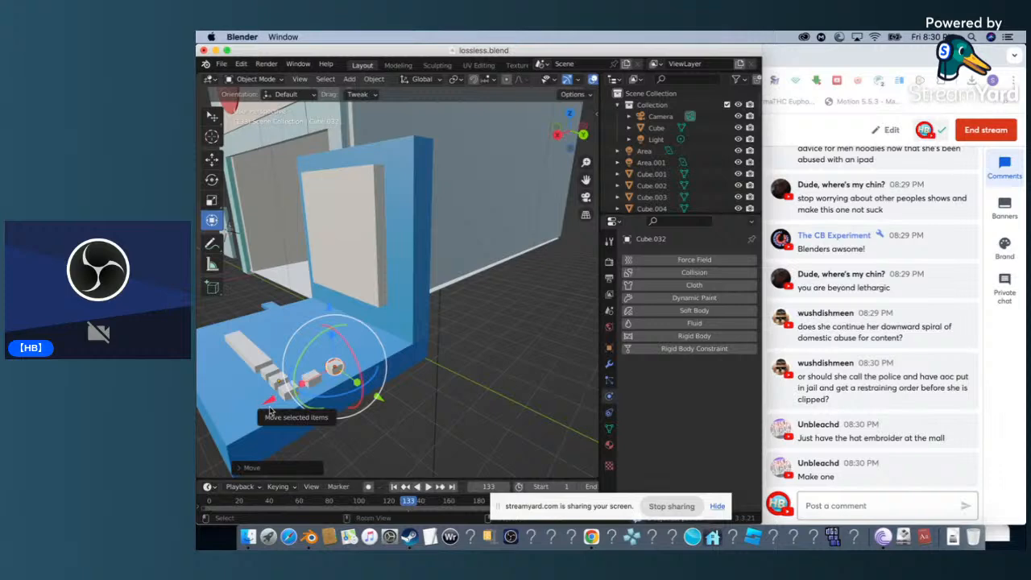
pyautogui.hotkey('ctrl', 'v')
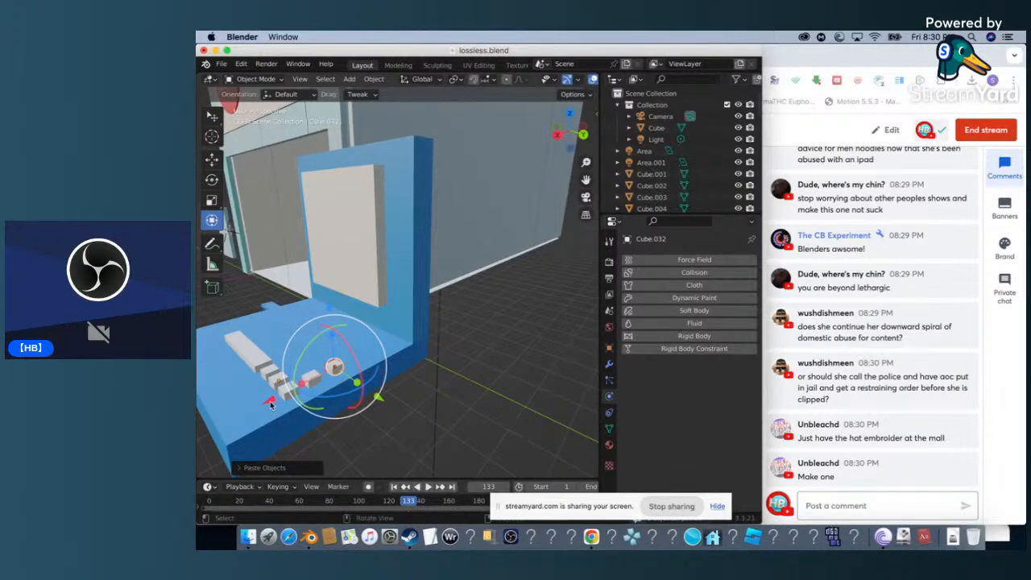
pyautogui.moveTo(270, 405); pyautogui.dragTo(295, 392)
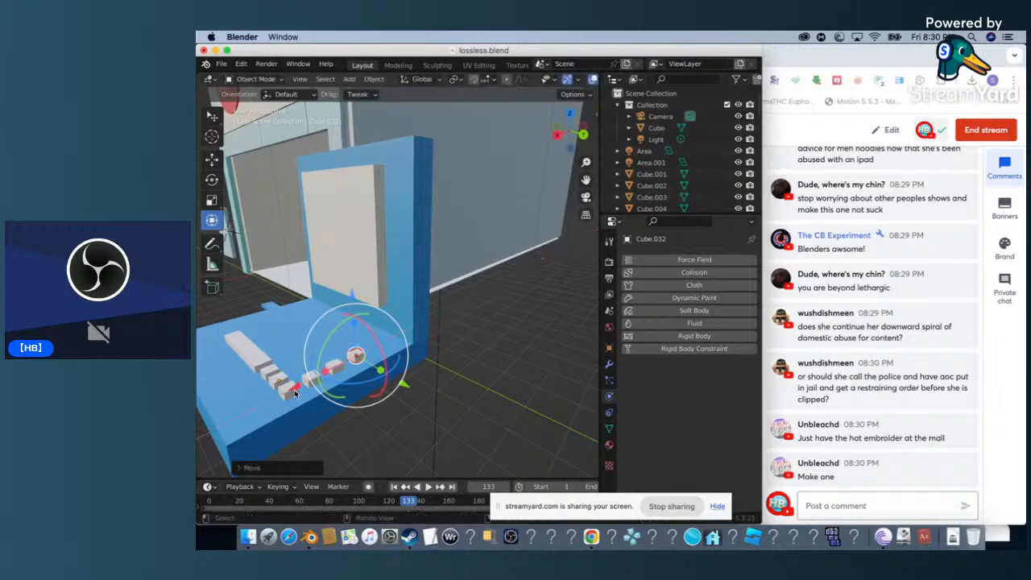
pyautogui.hotkey('ctrl', 'v')
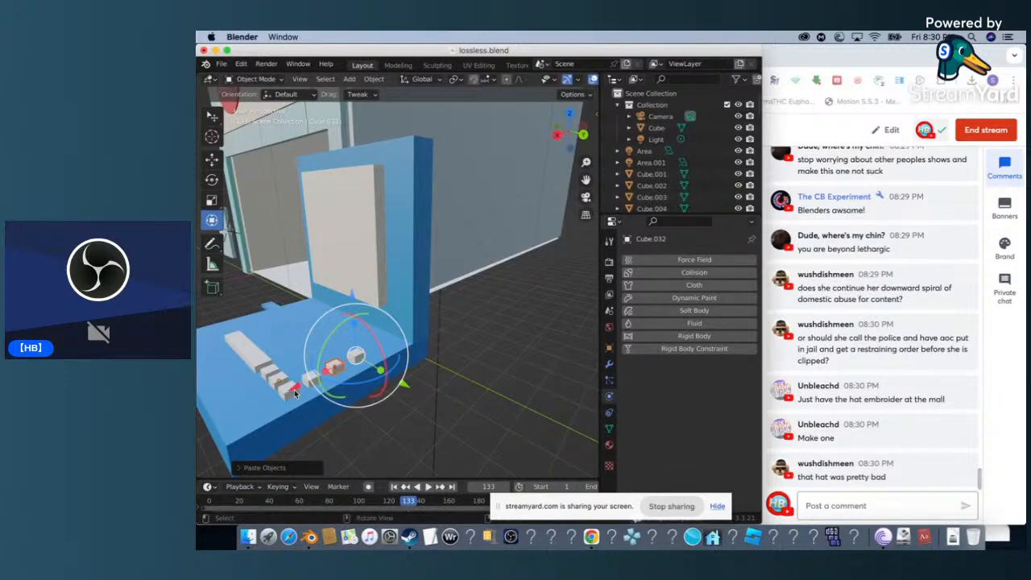
pyautogui.moveTo(295, 393); pyautogui.dragTo(342, 366)
# Paste a copy of the small key nearest the screen and move it along Y inward from the side edge.
pyautogui.moveTo(345, 371); pyautogui.dragTo(342, 369, button='middle')
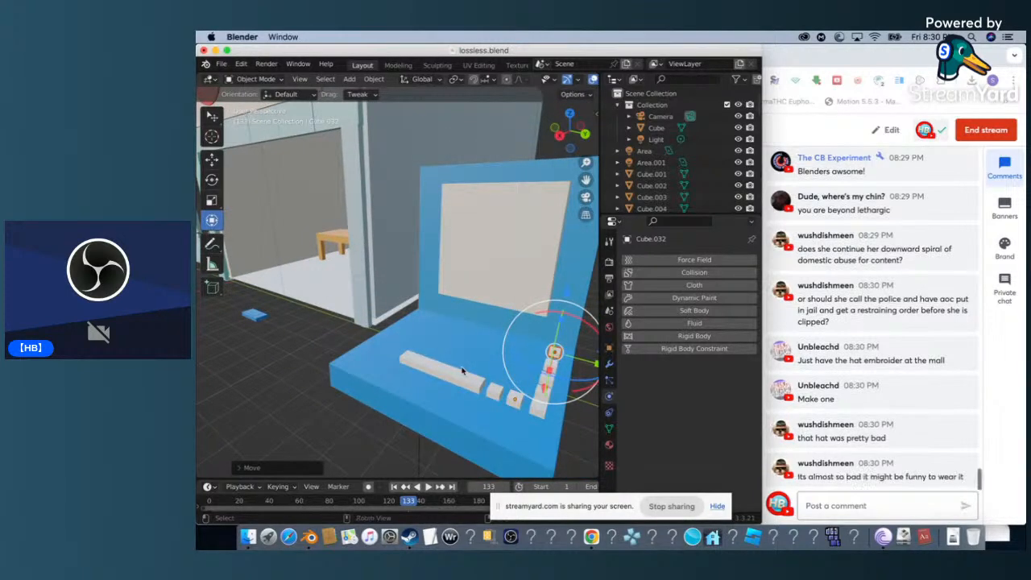
pyautogui.press('super+v')
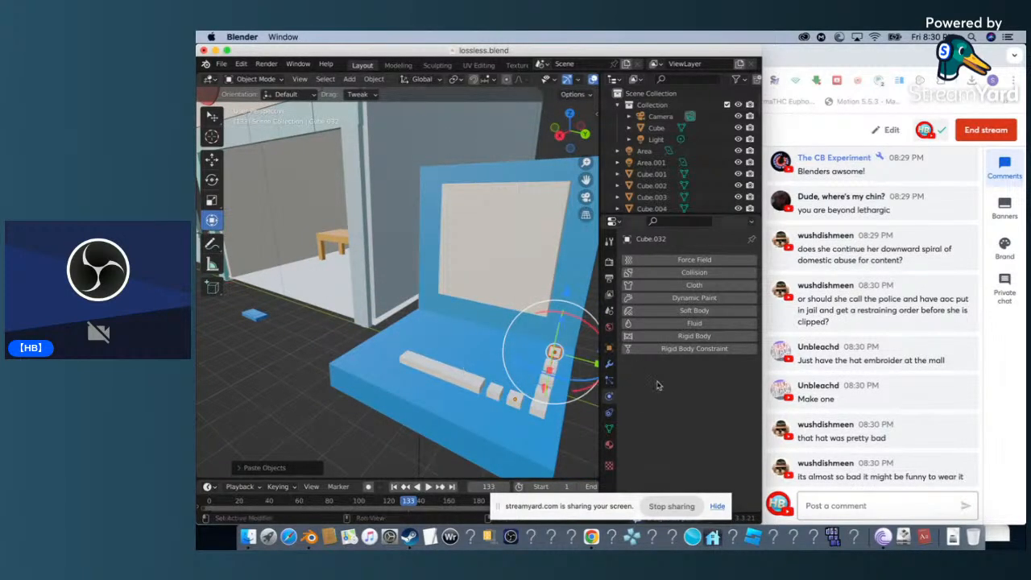
pyautogui.moveTo(593, 394); pyautogui.dragTo(476, 393, button='middle')
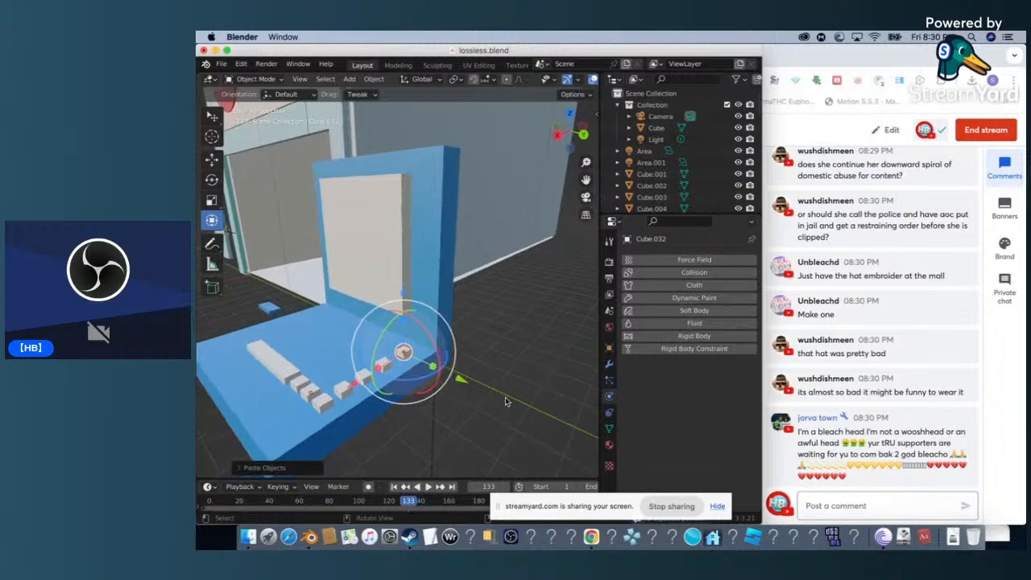
pyautogui.moveTo(464, 387); pyautogui.dragTo(449, 372)
# Paste another small key and move it along X away from the screen to continue the second line of keys.
pyautogui.press('super+v')
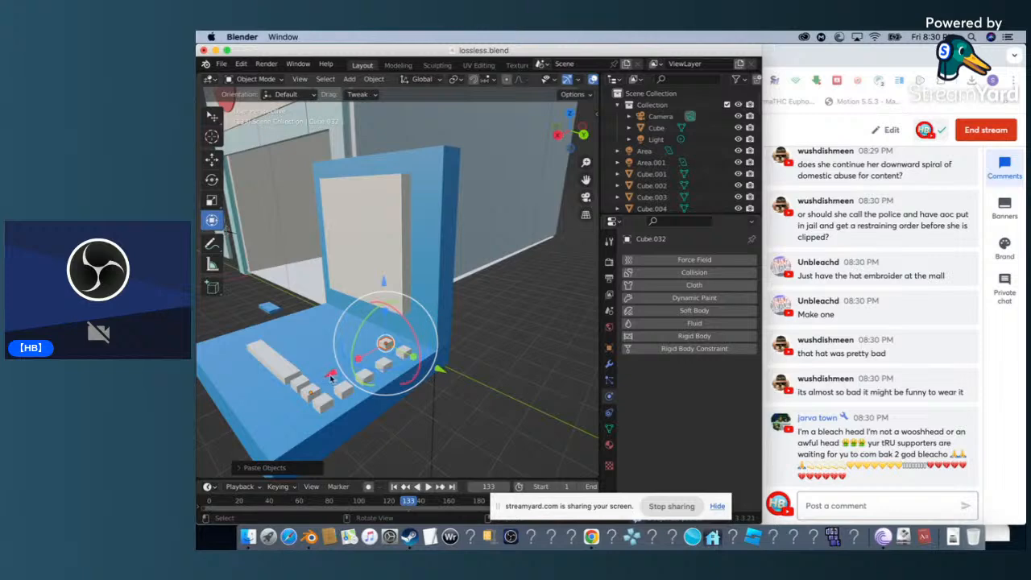
pyautogui.press('g')
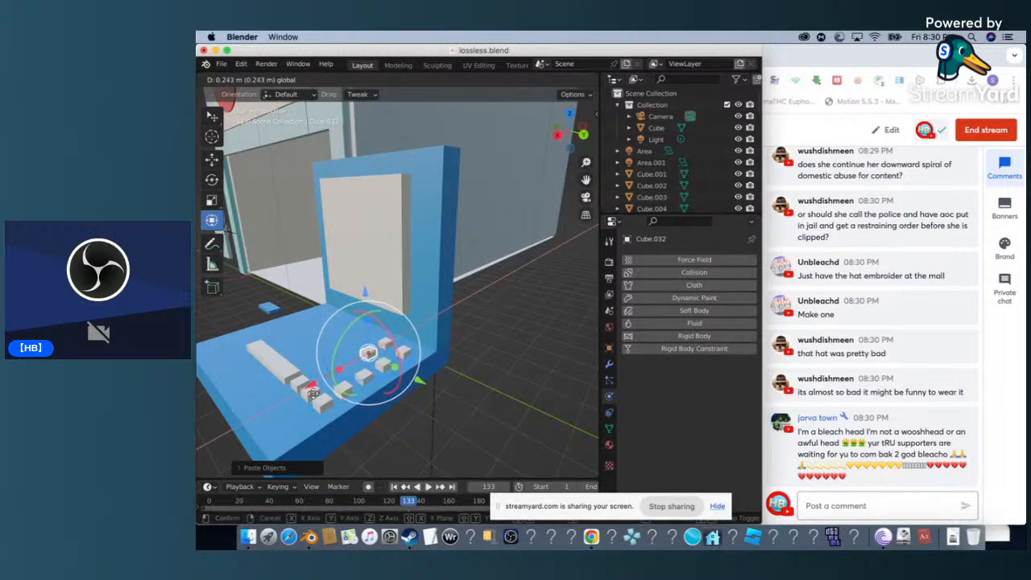
pyautogui.click(317, 394)
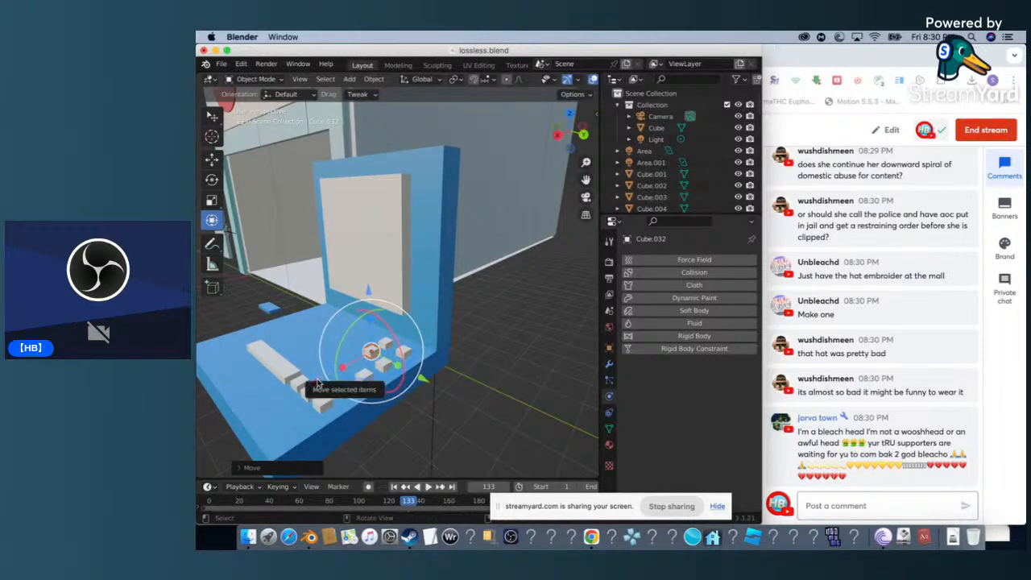
# Paste two more small keys and move each along X away from the screen, about 0.24 m apart, to extend the second line.
pyautogui.press('g')
pyautogui.rightClick(312, 385)
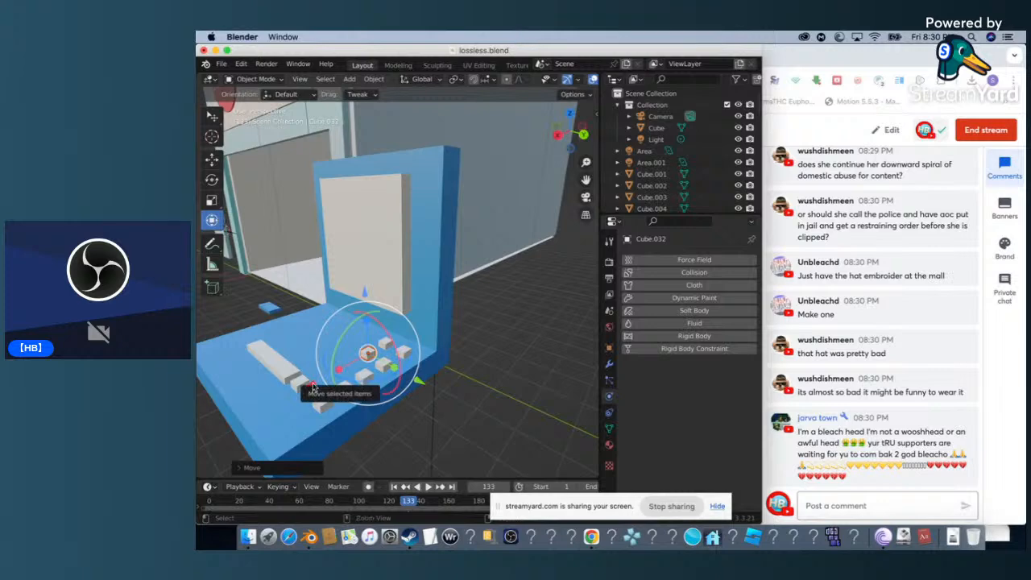
pyautogui.press('g')
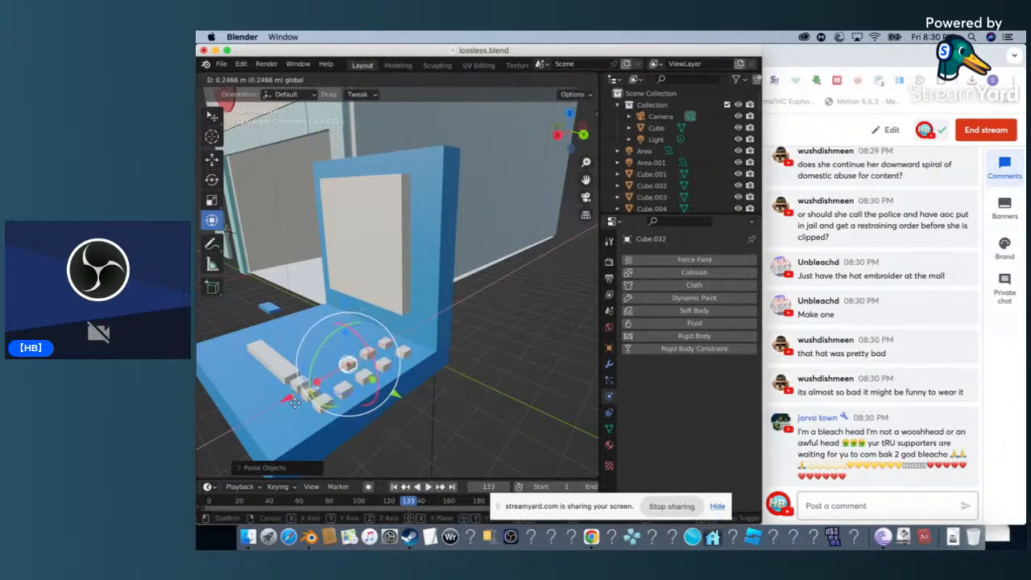
pyautogui.click(295, 409)
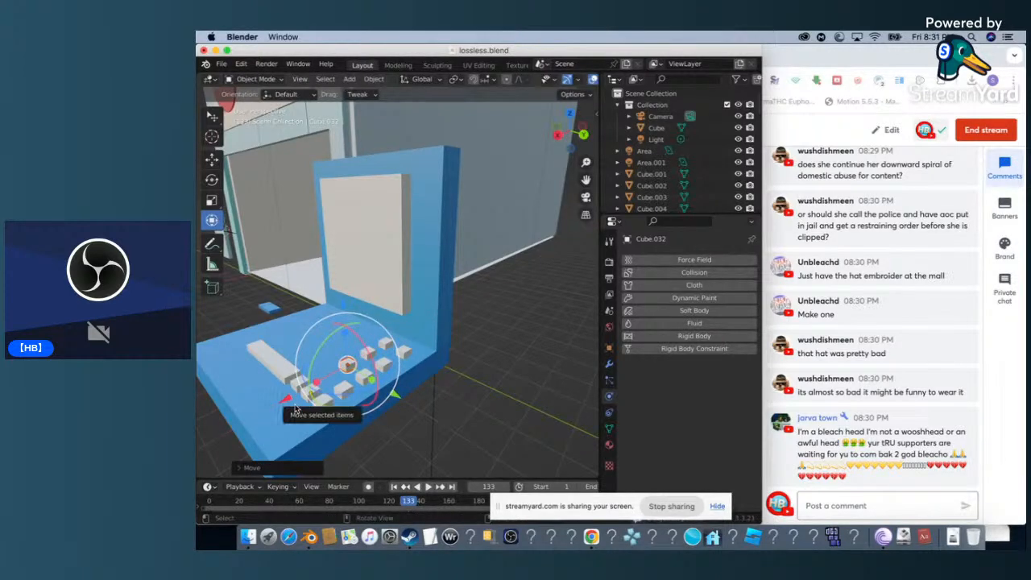
pyautogui.press('super+z')
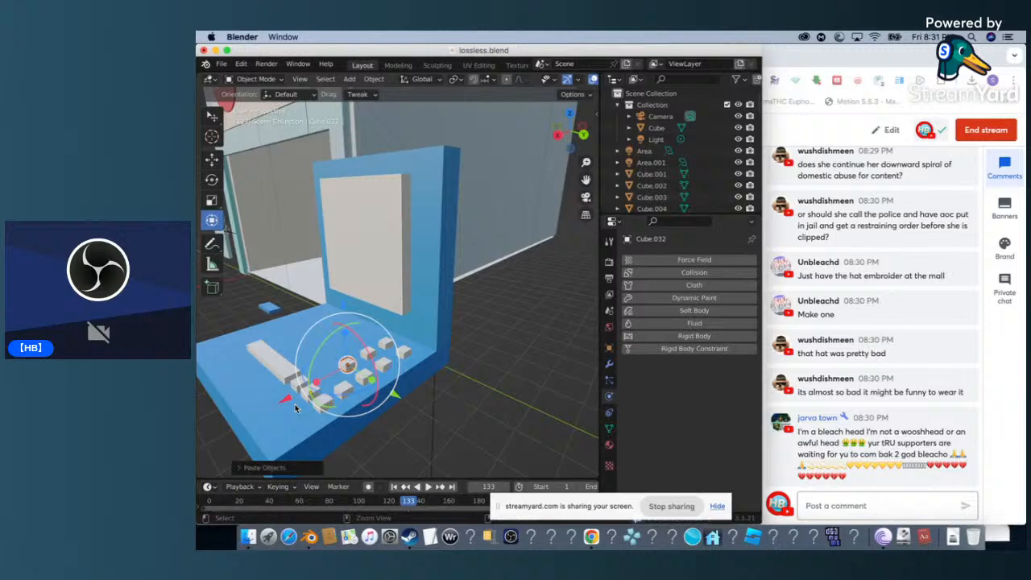
pyautogui.press('g')
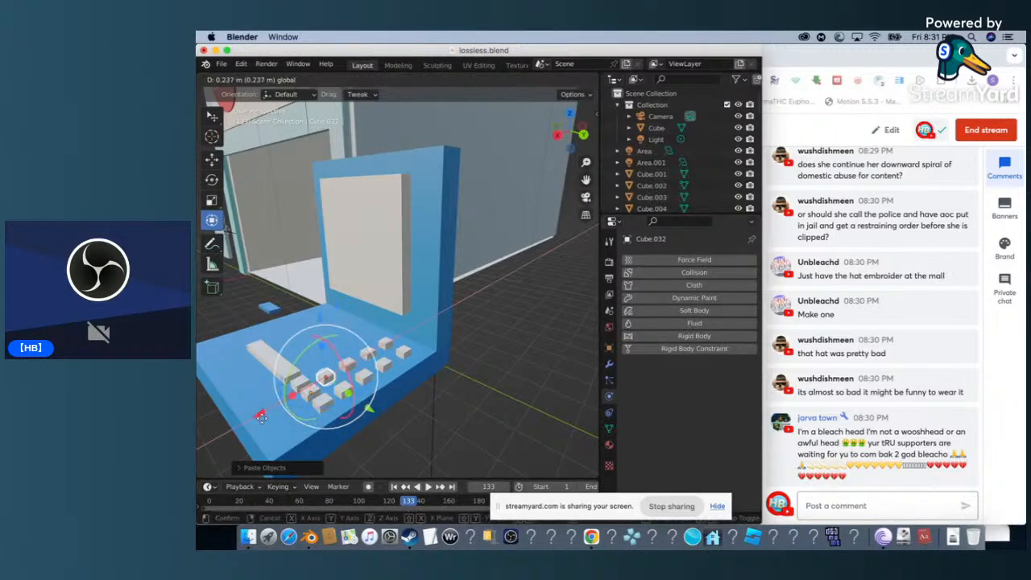
pyautogui.click(273, 413)
# Move the two second-line keys closest to the front row along Y toward the base's outer side edge to tighten the column gap.
pyautogui.moveTo(267, 416); pyautogui.dragTo(260, 421, button='middle')
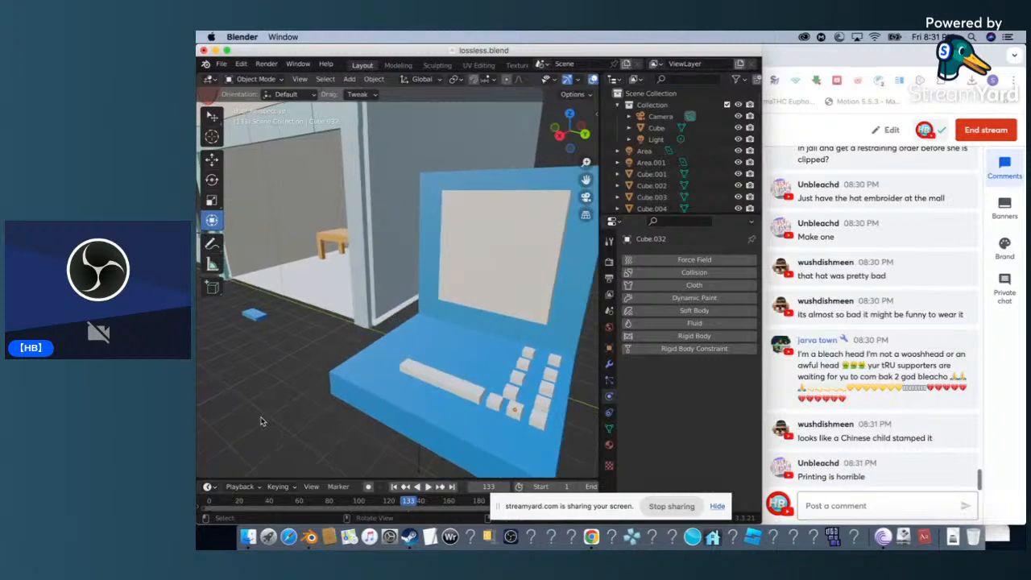
pyautogui.click(513, 396)
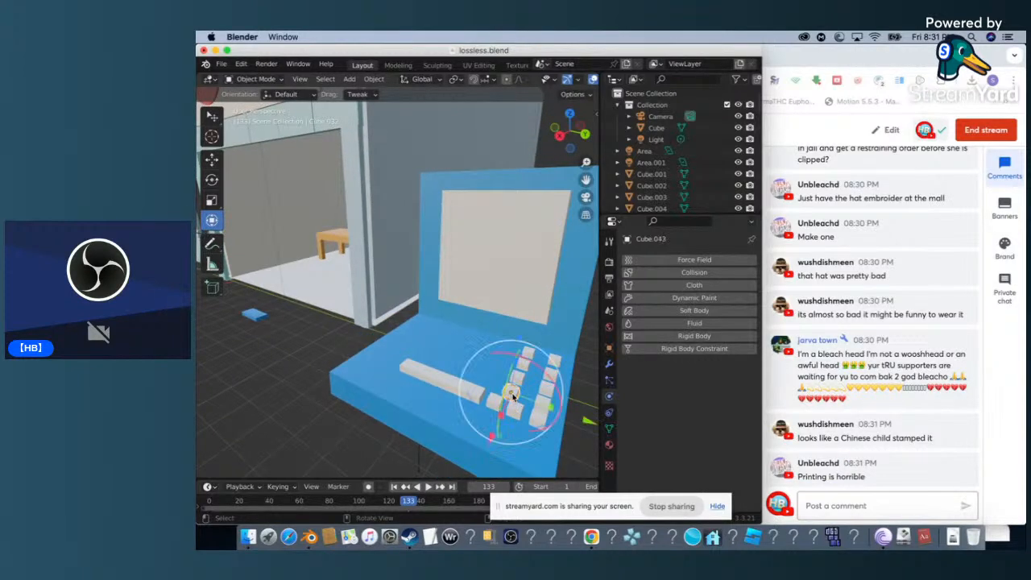
pyautogui.press('g')
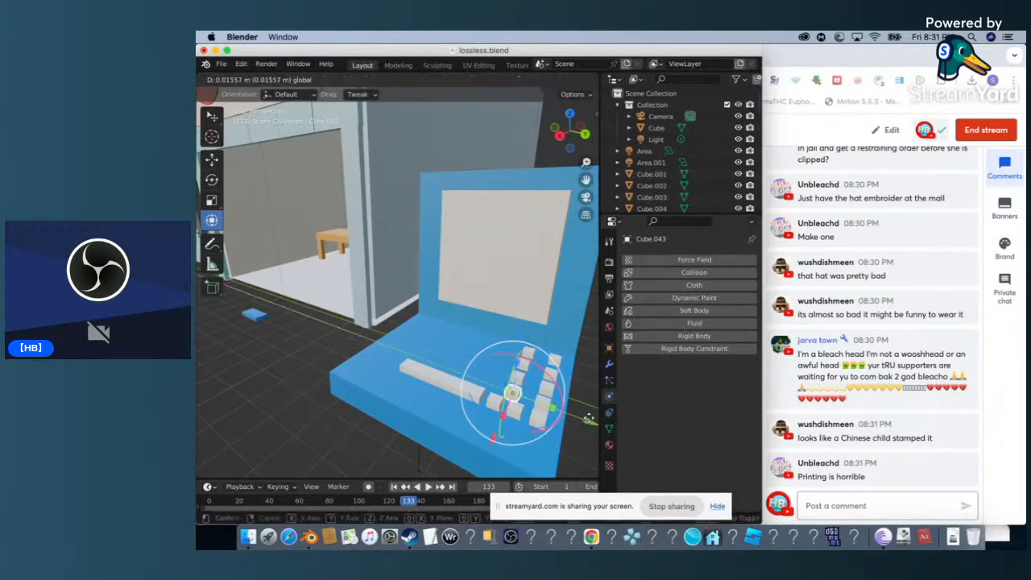
pyautogui.moveTo(593, 420); pyautogui.dragTo(201, 422)
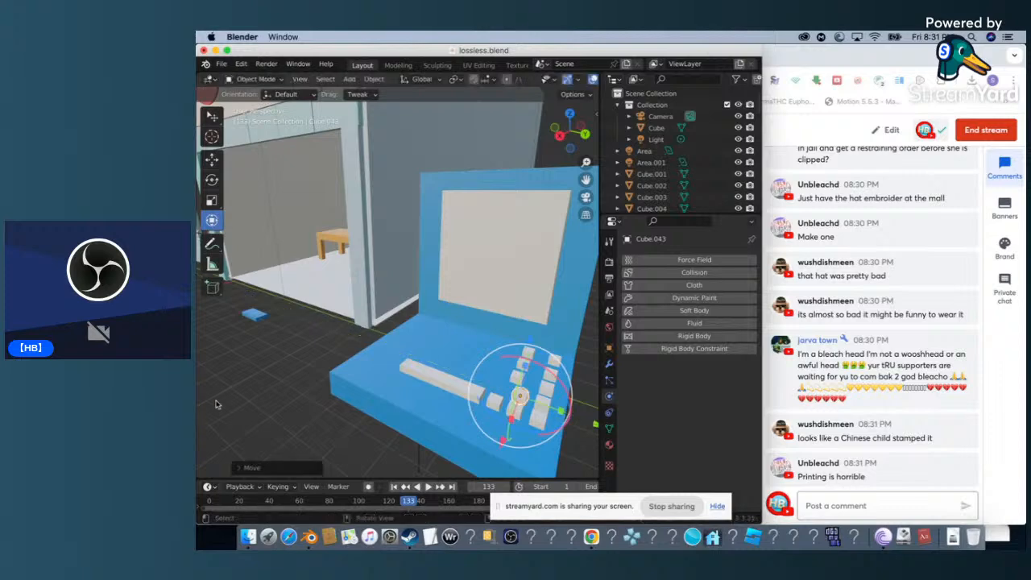
pyautogui.click(514, 376)
pyautogui.press('g')
pyautogui.click(209, 404)
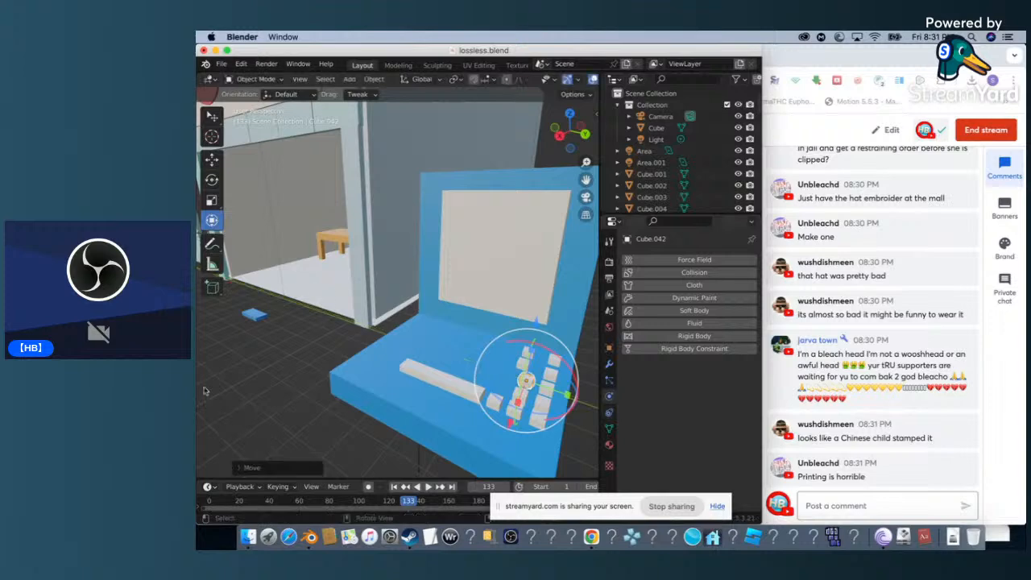
# Move the remaining two second-line keys, nearest the screen, along Y toward the side edge to align with their column.
pyautogui.click(530, 370)
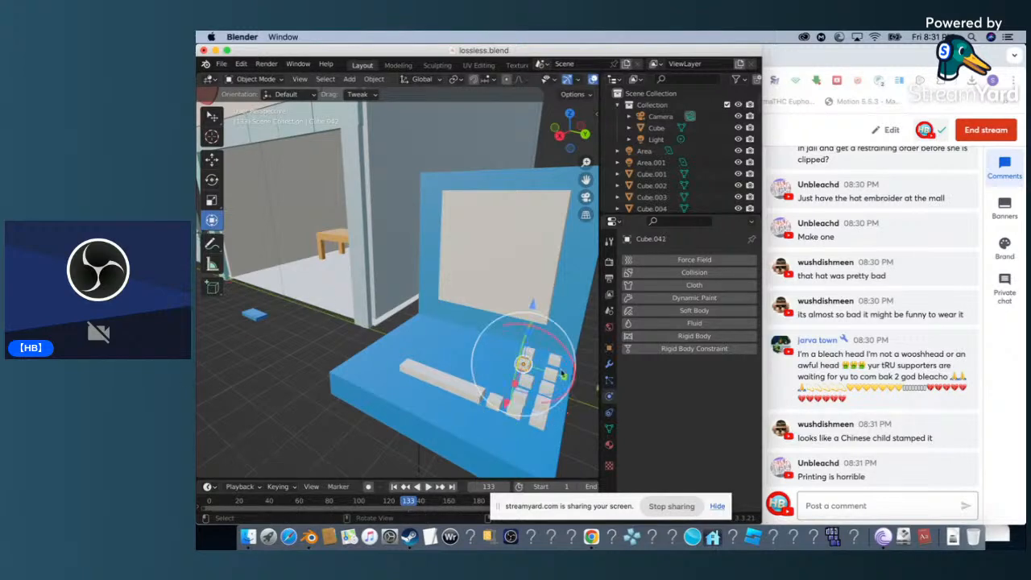
pyautogui.press('super+z')
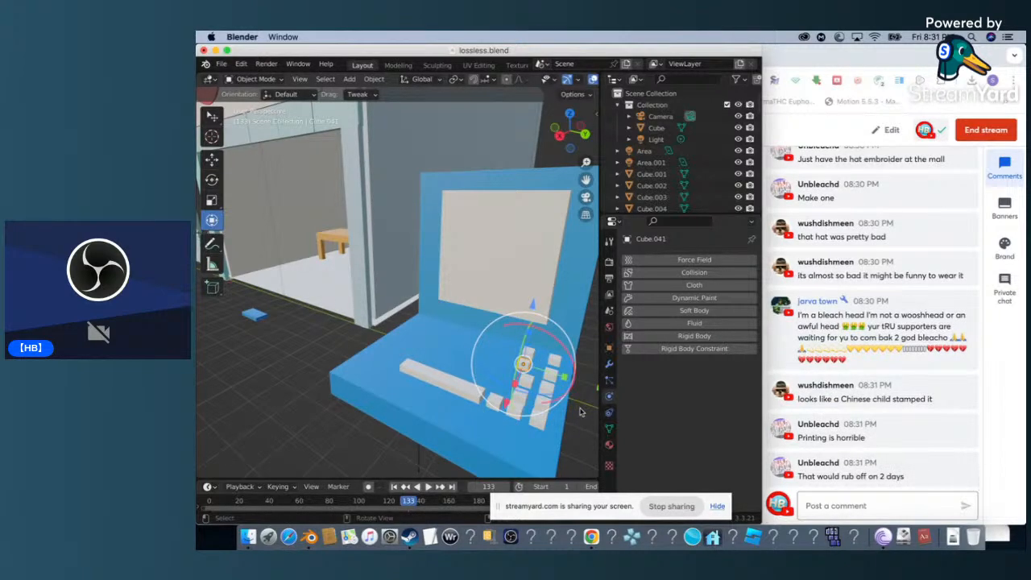
pyautogui.hscroll(10, 581, 412)
pyautogui.hscroll(-8, 581, 412)
pyautogui.hscroll(8, 581, 412)
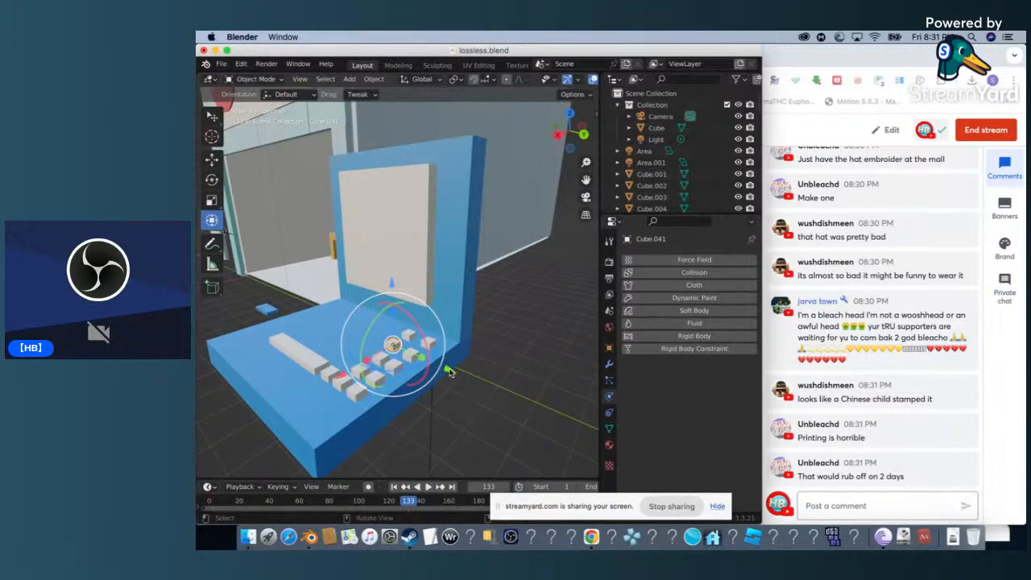
pyautogui.click(451, 373)
pyautogui.moveTo(451, 373); pyautogui.dragTo(475, 367)
pyautogui.click(410, 336)
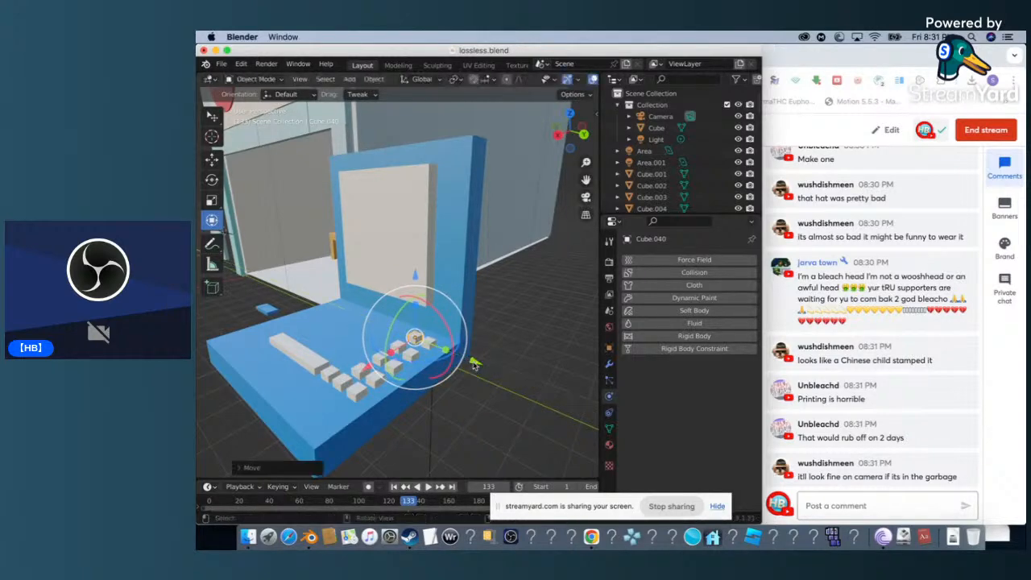
# Select the eight small keys in the two columns behind the front row and copy them.
pyautogui.scroll(5, 475, 366)
pyautogui.scroll(-4, 475, 366)
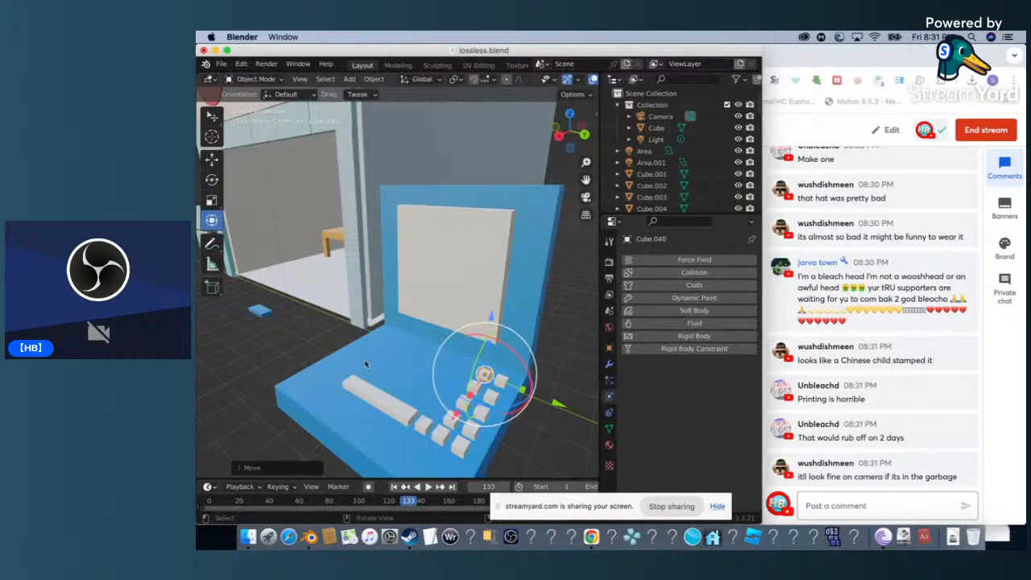
pyautogui.keyDown('shift'); pyautogui.click(501, 382); pyautogui.keyUp('shift')
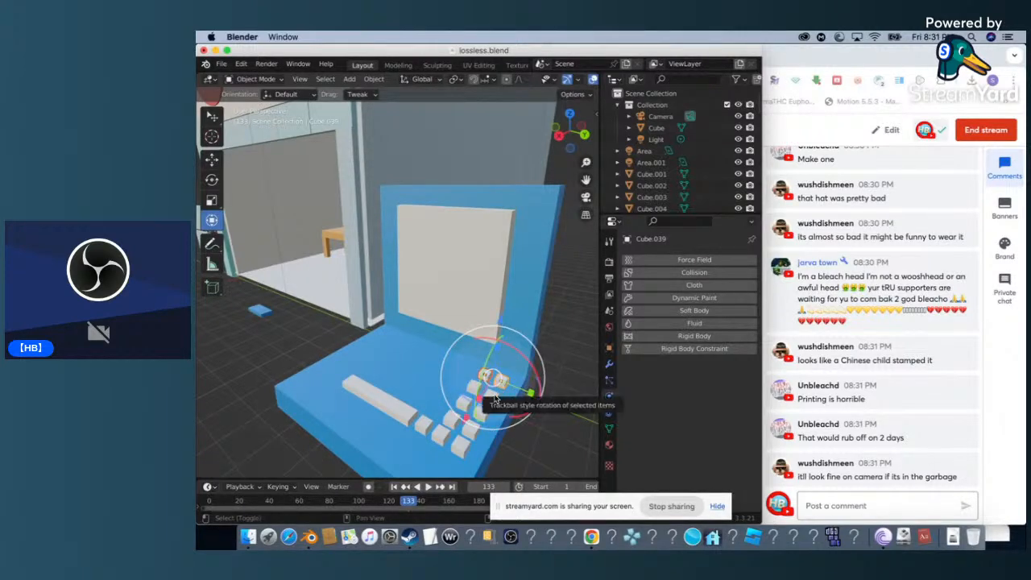
pyautogui.keyDown('shift'); pyautogui.click(467, 404); pyautogui.keyUp('shift')
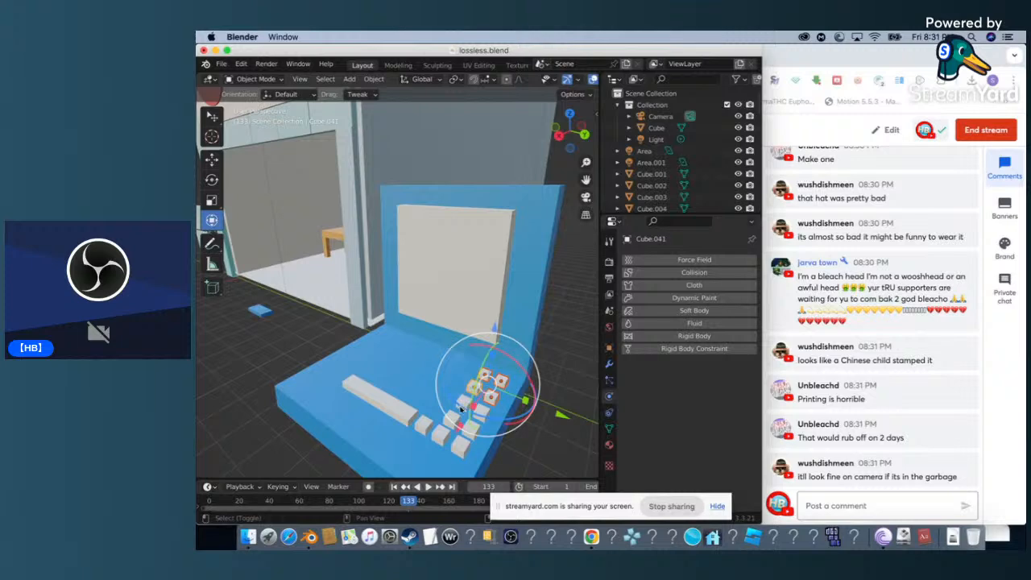
pyautogui.keyDown('shift'); pyautogui.click(462, 412); pyautogui.keyUp('shift')
pyautogui.keyDown('shift'); pyautogui.click(486, 418); pyautogui.keyUp('shift')
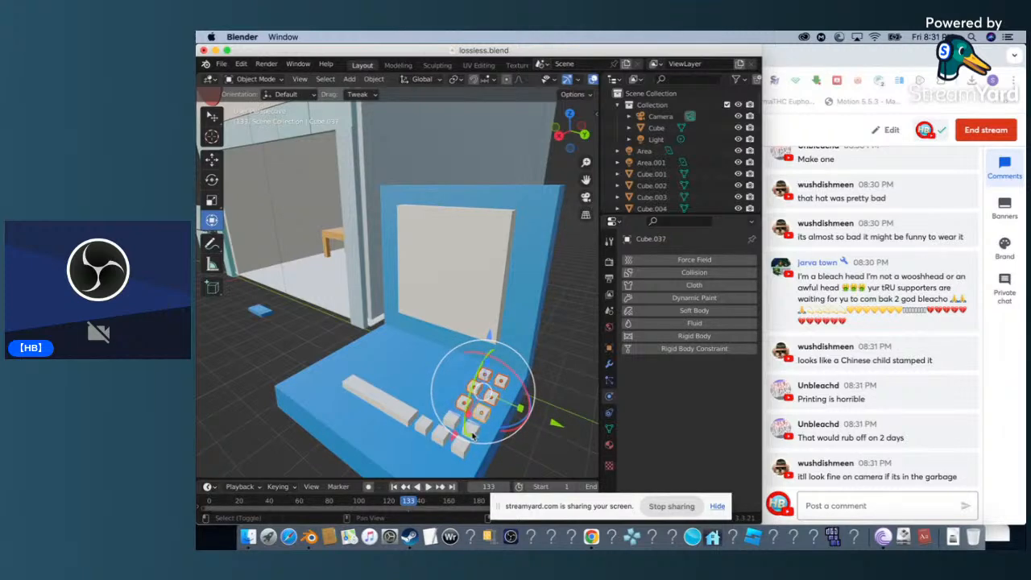
pyautogui.keyDown('shift'); pyautogui.click(473, 434); pyautogui.keyUp('shift')
pyautogui.keyDown('shift'); pyautogui.click(454, 426); pyautogui.keyUp('shift')
pyautogui.hotkey('ctrl', 'c')
# Paste the eight-key block twice, moving each copy along Y inward from the side edge to form six evenly spaced columns.
pyautogui.hotkey('ctrl', 'v')
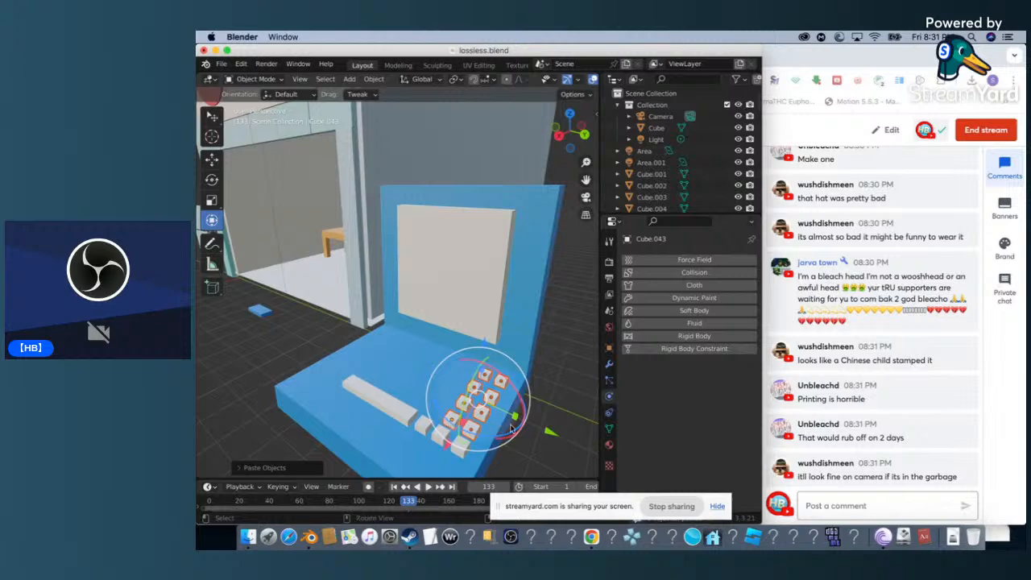
pyautogui.rightClick(549, 436)
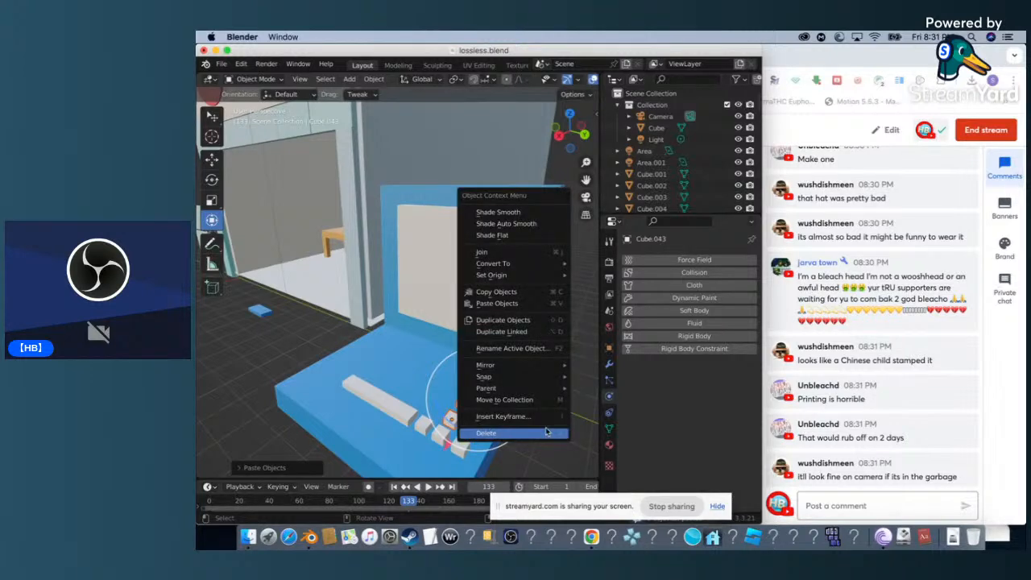
pyautogui.moveTo(550, 435); pyautogui.dragTo(516, 420)
pyautogui.press('super+v')
pyautogui.rightClick(516, 420)
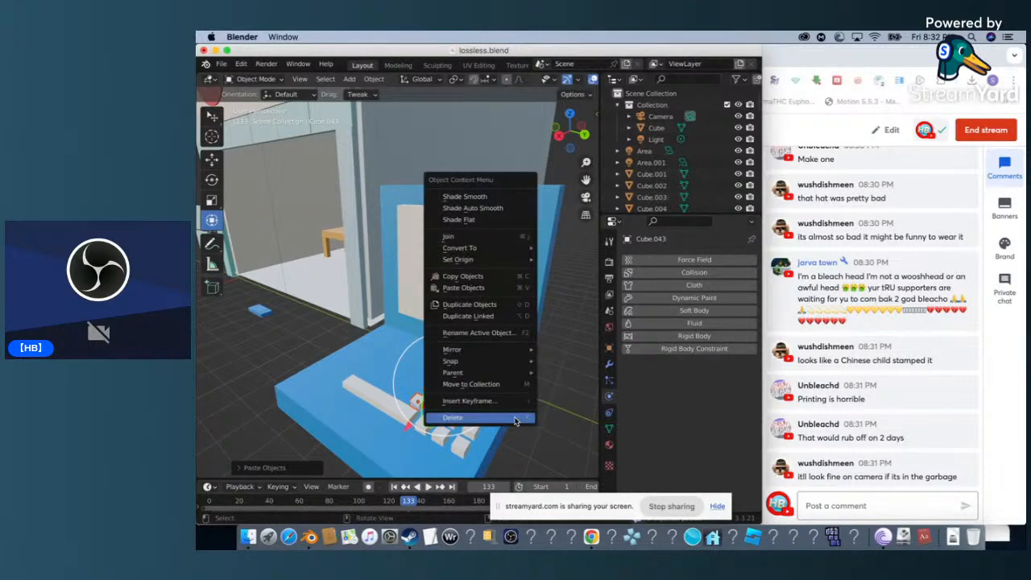
pyautogui.press('Escape')
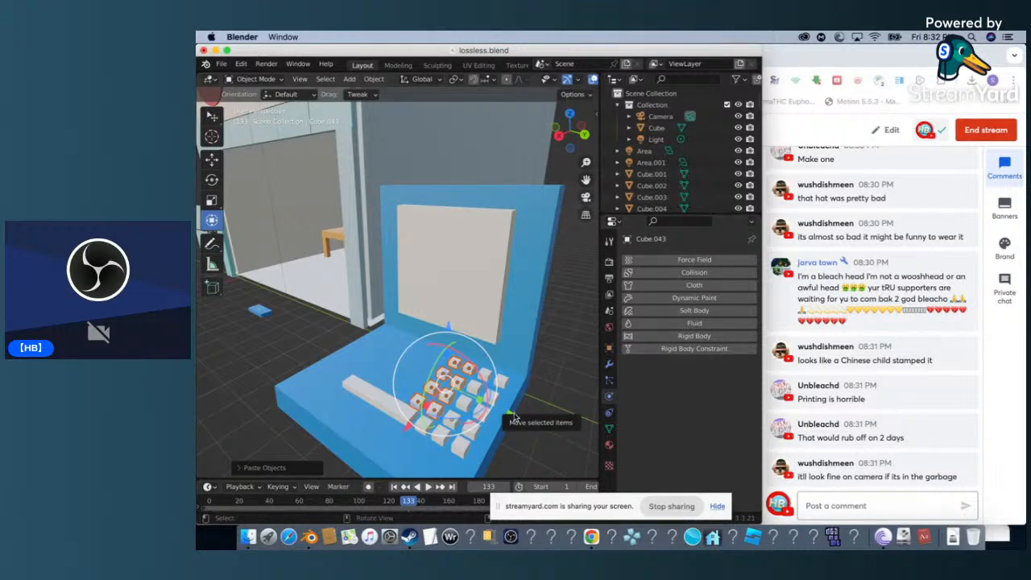
pyautogui.moveTo(516, 416); pyautogui.dragTo(484, 404)
pyautogui.click(591, 396)
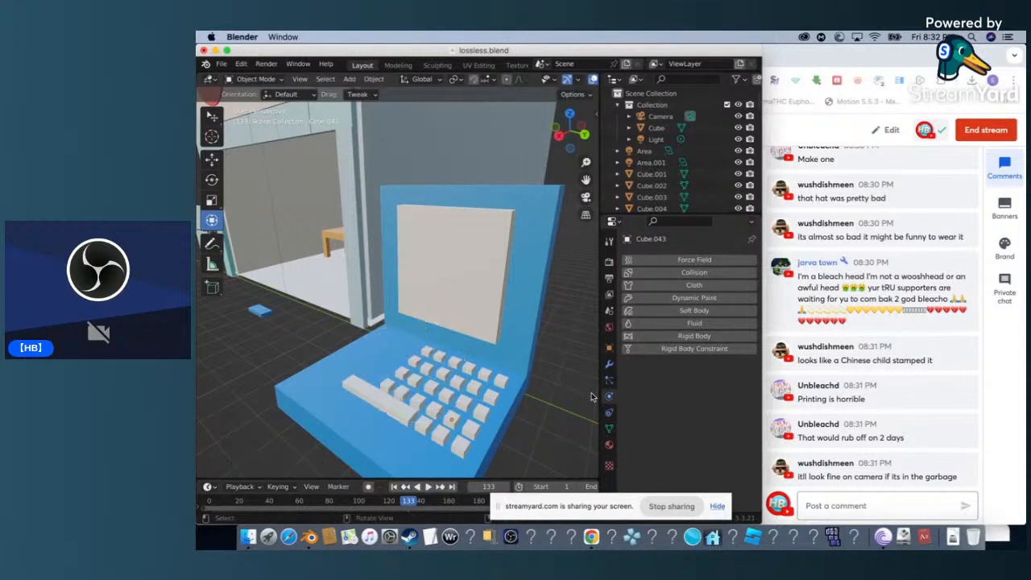
# Paste another eight-key block and move it along Y past the sixth column to add two columns behind the spacebar.
pyautogui.click(396, 412)
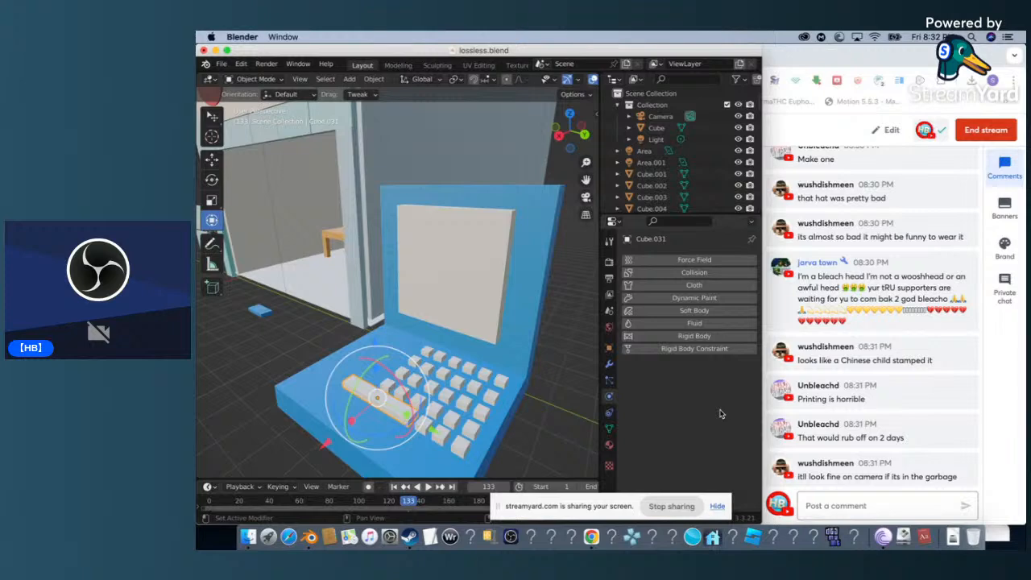
pyautogui.click(584, 356)
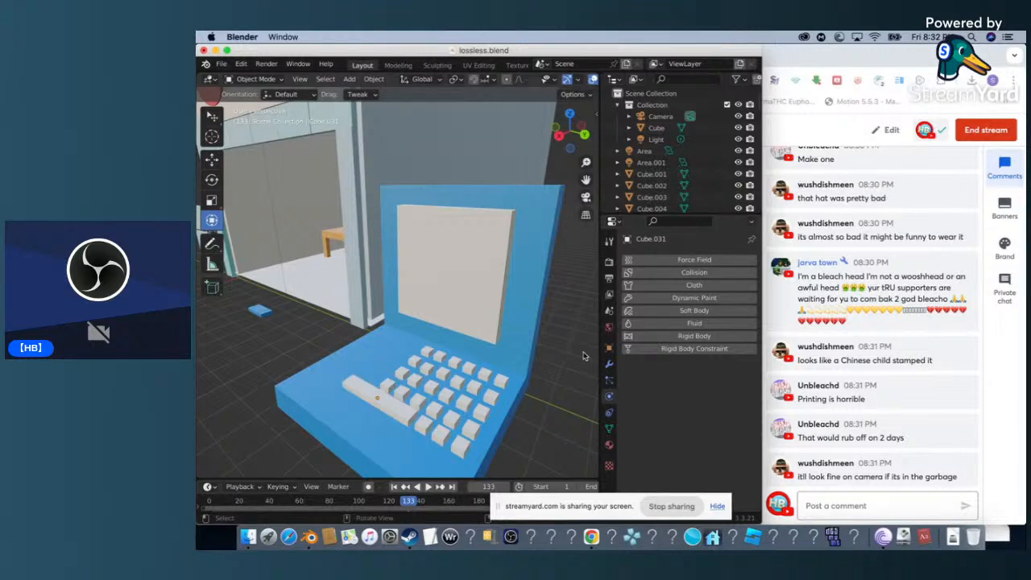
pyautogui.hotkey('ctrl', 'v')
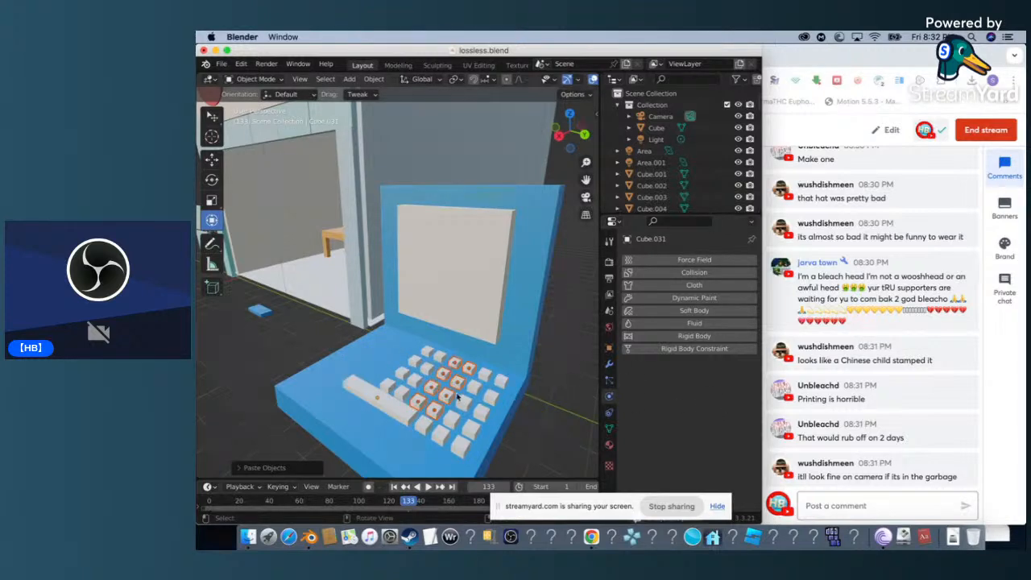
pyautogui.click(457, 397)
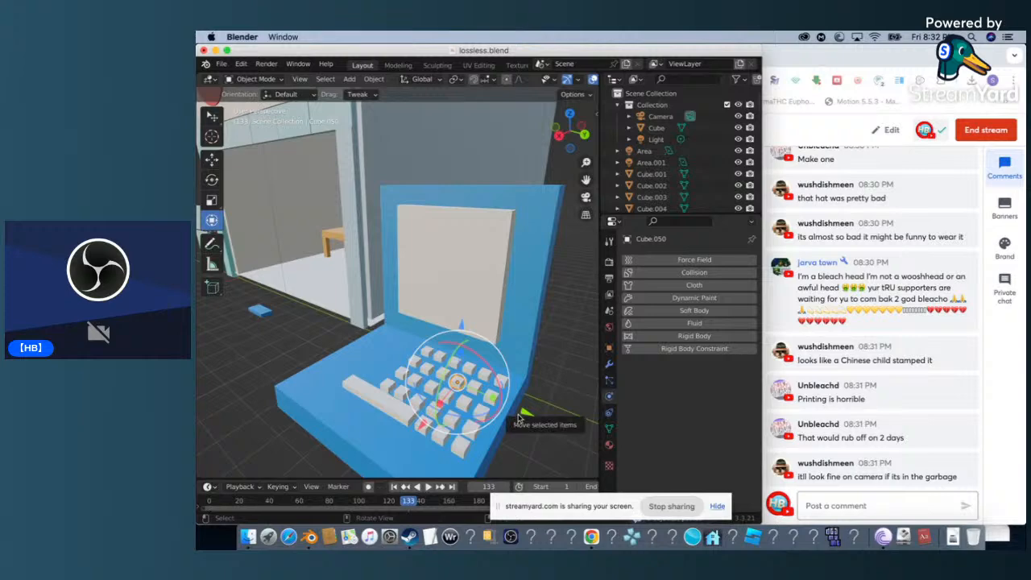
pyautogui.moveTo(521, 417); pyautogui.dragTo(451, 400)
pyautogui.click(546, 412)
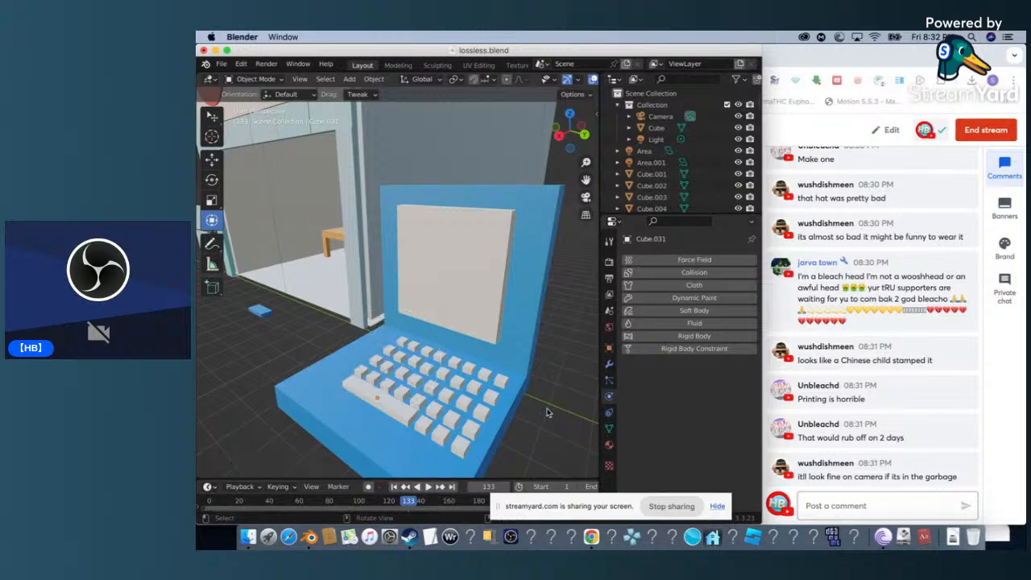
# Paste a final eight-key block and move it along Y to the base's far side as the ninth and tenth columns.
pyautogui.hotkey('ctrl', 'v')
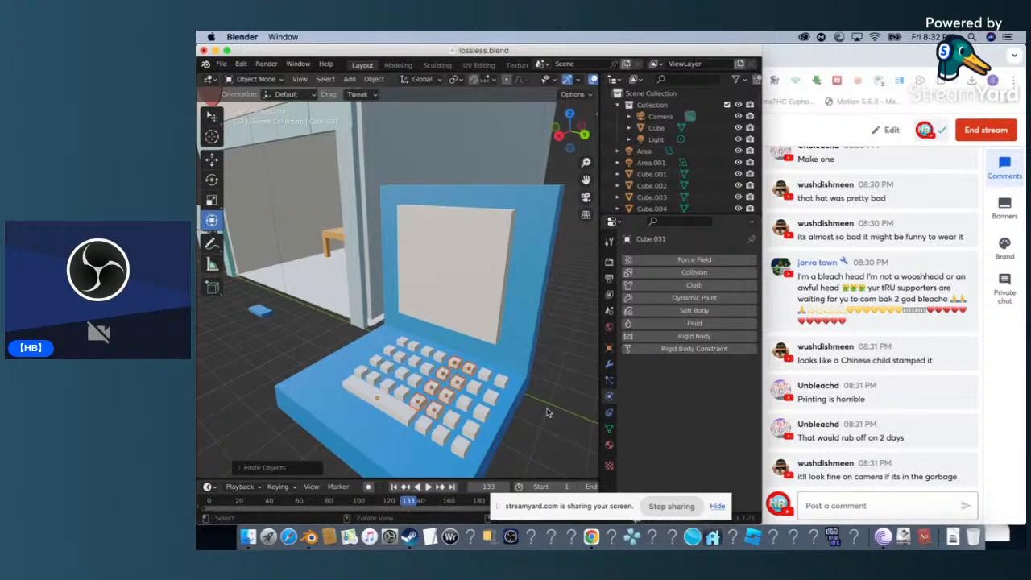
pyautogui.click(439, 397)
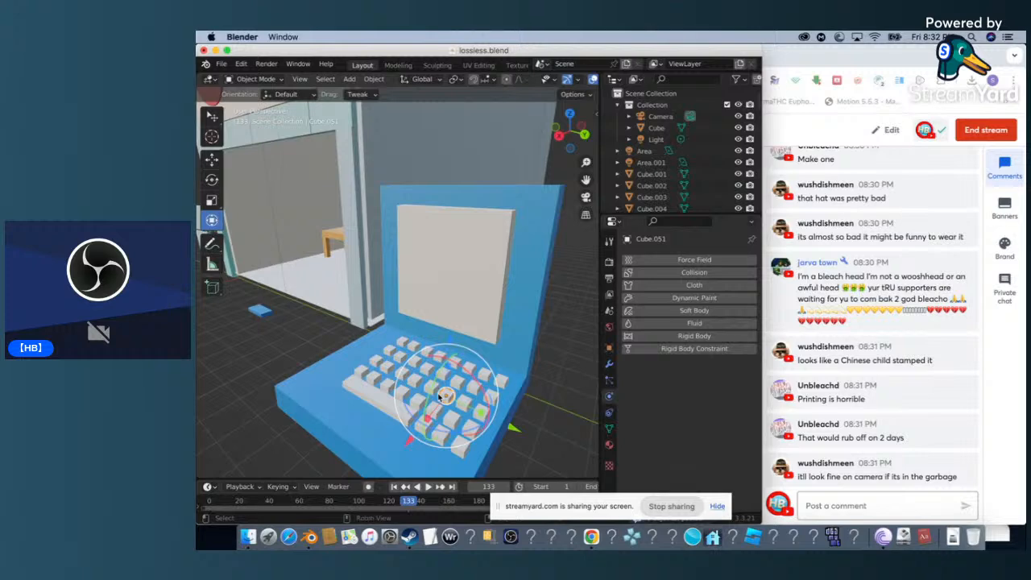
pyautogui.hotkey('ctrl', 'v')
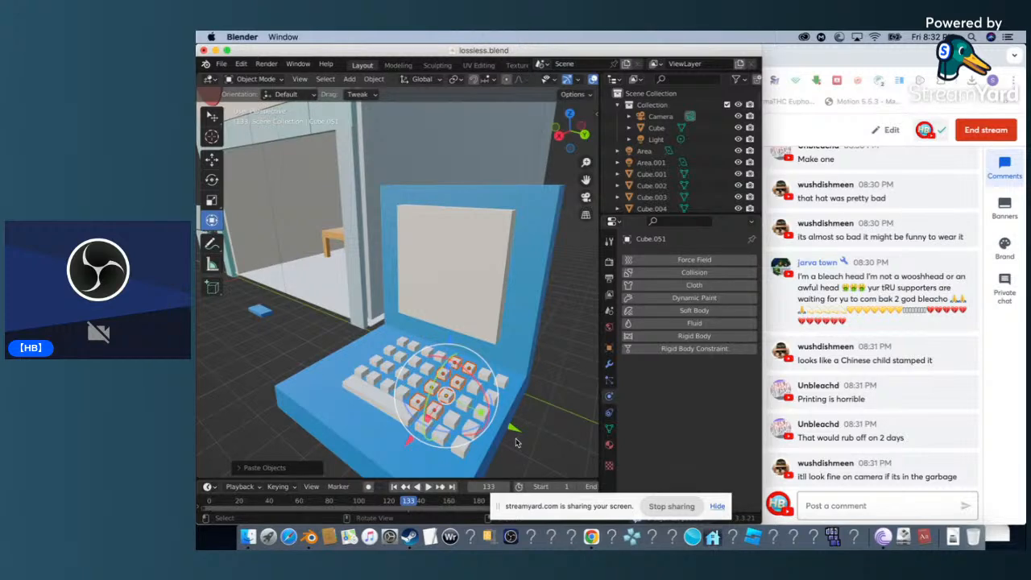
pyautogui.rightClick(520, 439)
pyautogui.moveTo(513, 429); pyautogui.dragTo(430, 400)
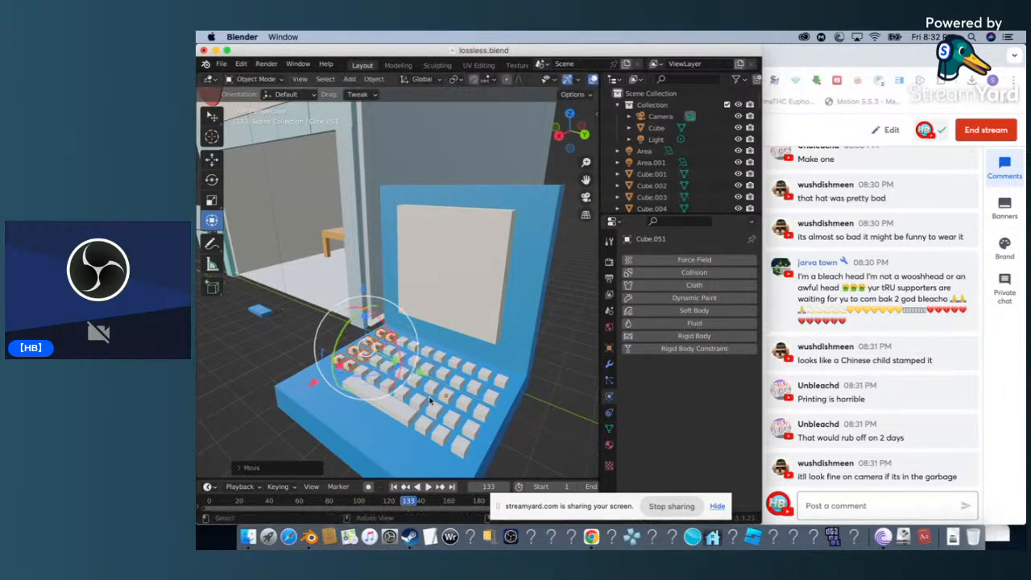
pyautogui.click(269, 348)
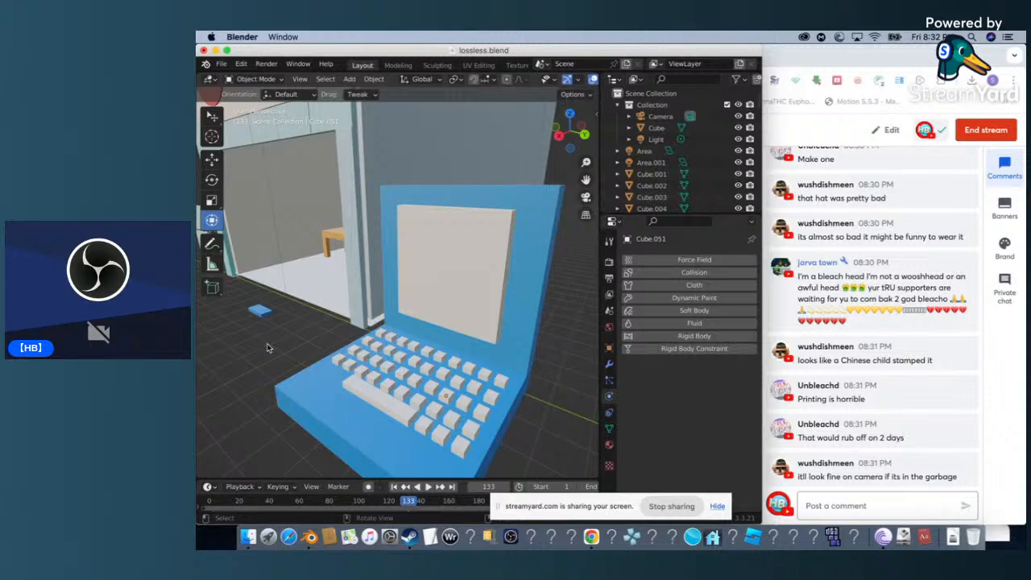
# Copy the two front-row keys beside the spacebar and move the pasted pair along Y to the spacebar's other side.
pyautogui.hscroll(-5, 268, 348)
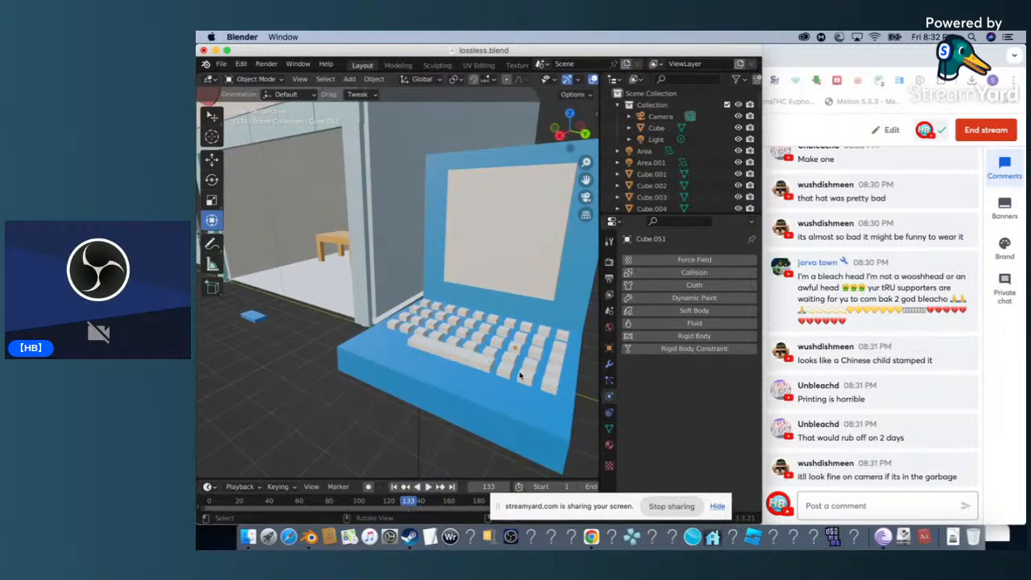
pyautogui.click(524, 376)
pyautogui.click(526, 378)
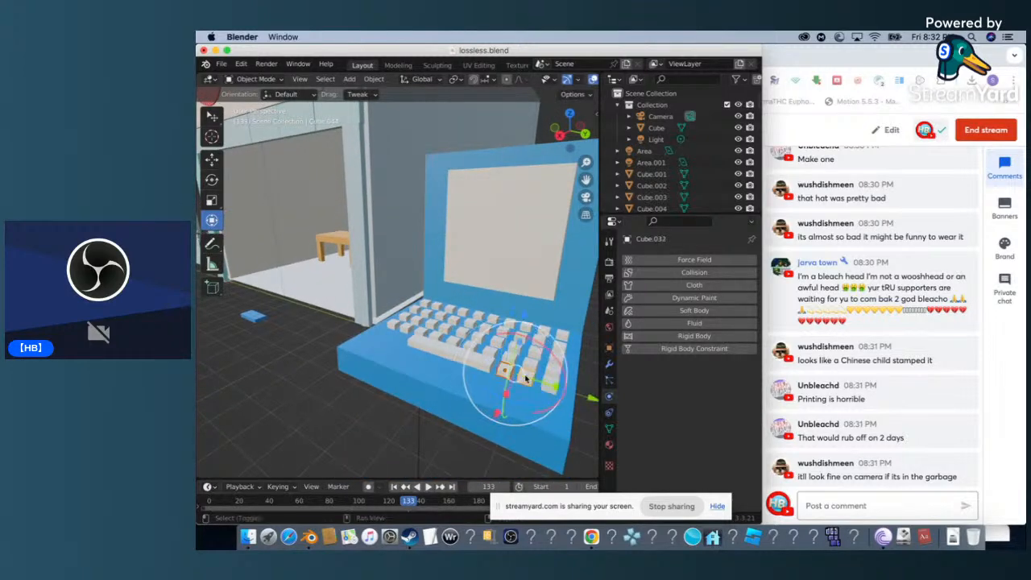
pyautogui.hotkey('ctrl', 'c')
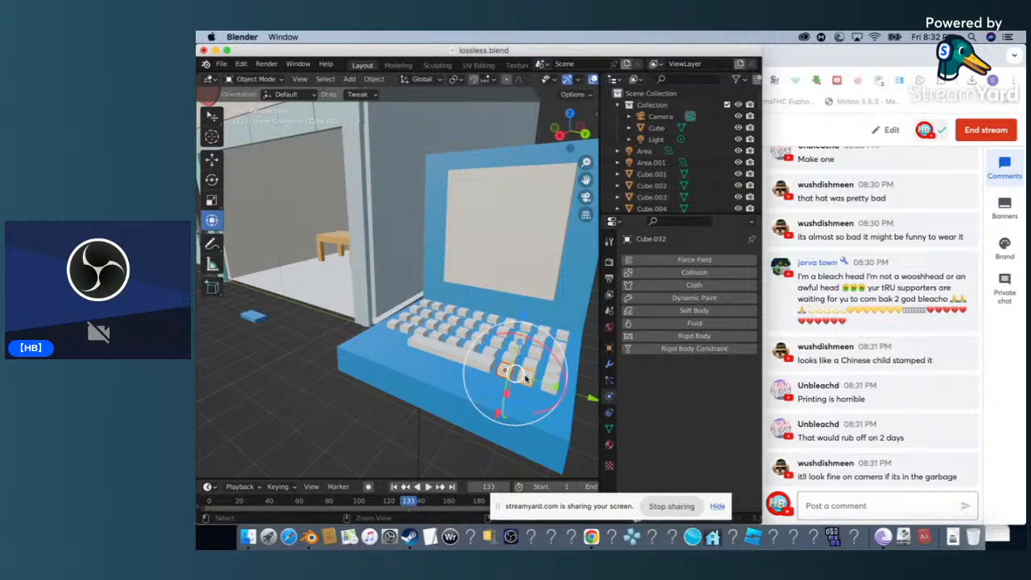
pyautogui.hotkey('ctrl', 'v')
pyautogui.press('g')
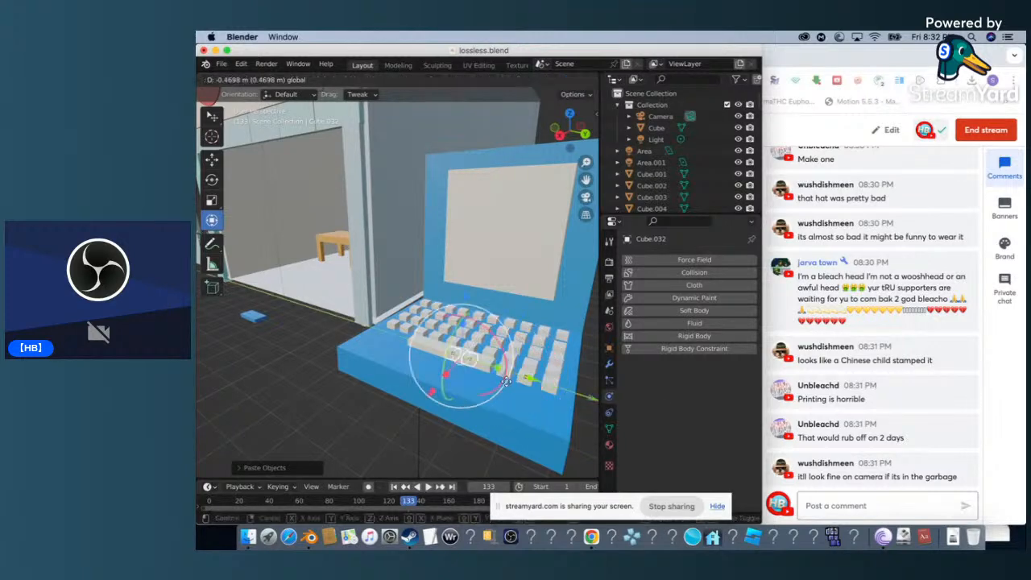
pyautogui.click(456, 371)
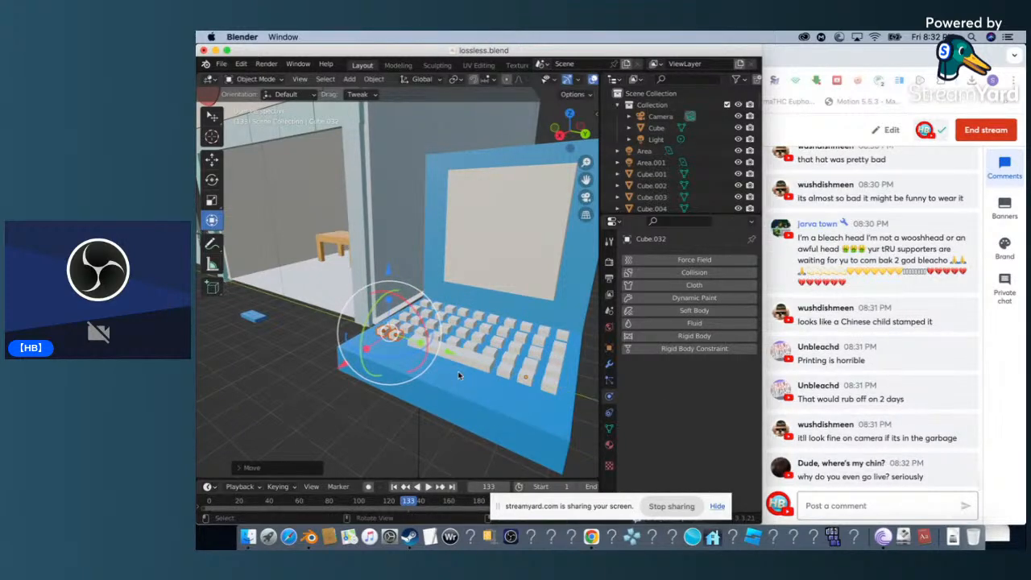
pyautogui.click(287, 388)
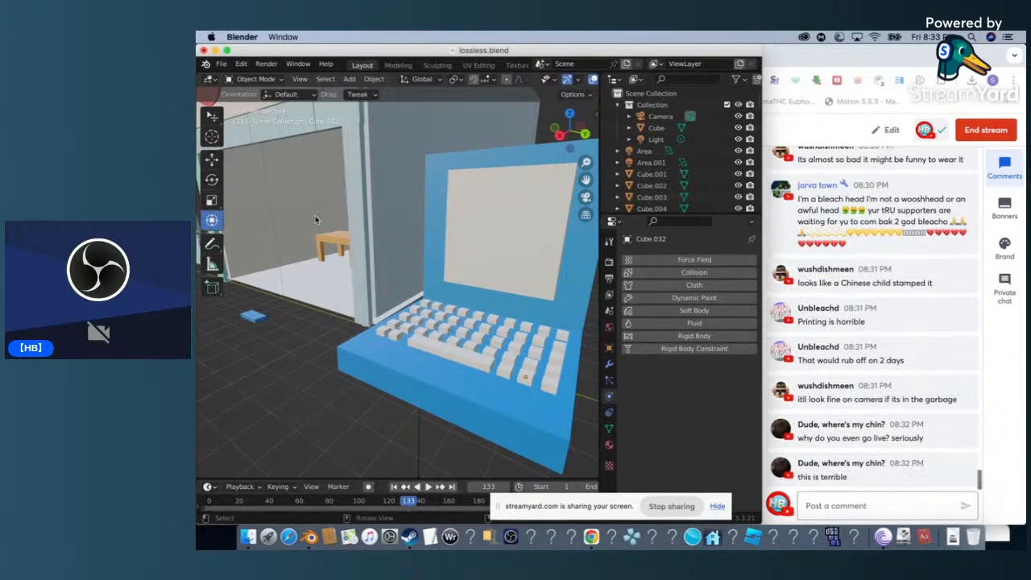
# Duplicate the spacebar and move the copy along X toward the laptop's front edge.
pyautogui.click(462, 361)
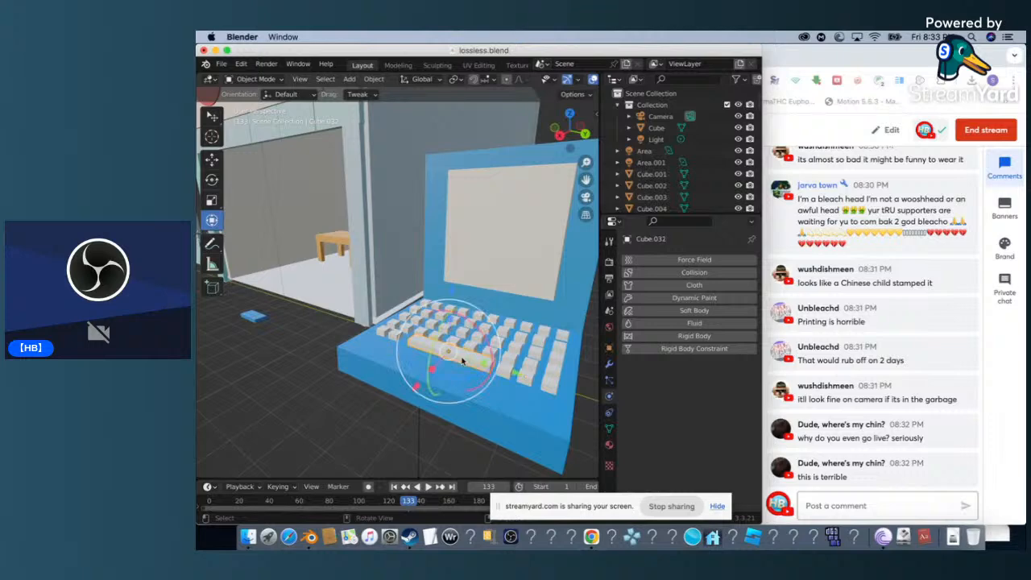
pyautogui.hotkey('ctrl', 'v')
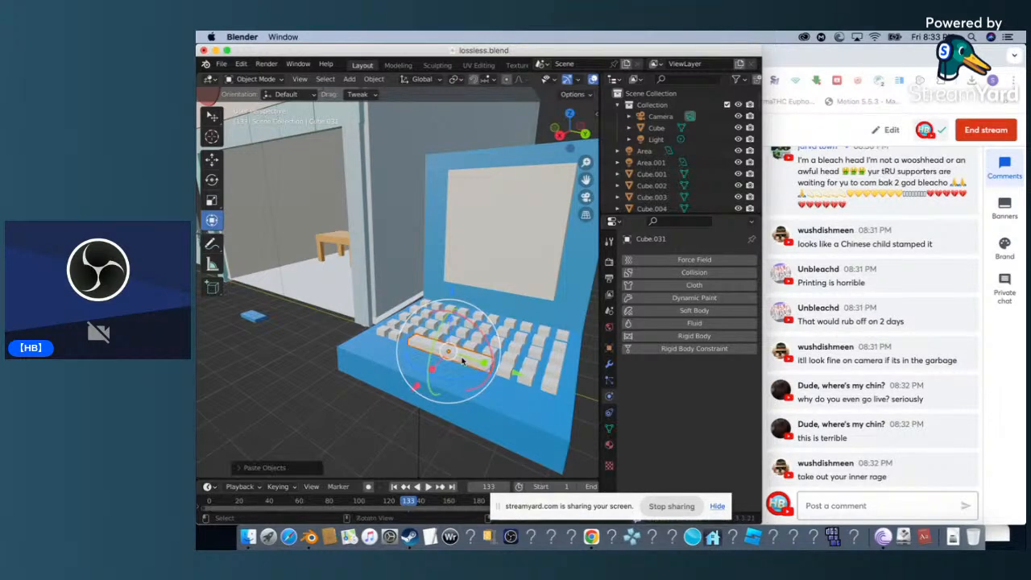
pyautogui.press('g')
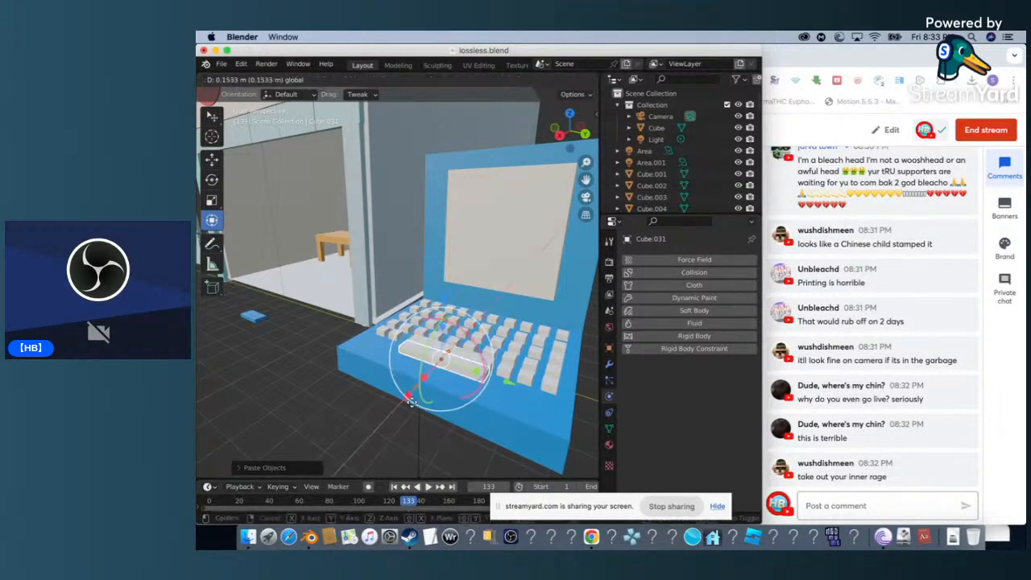
pyautogui.click(407, 407)
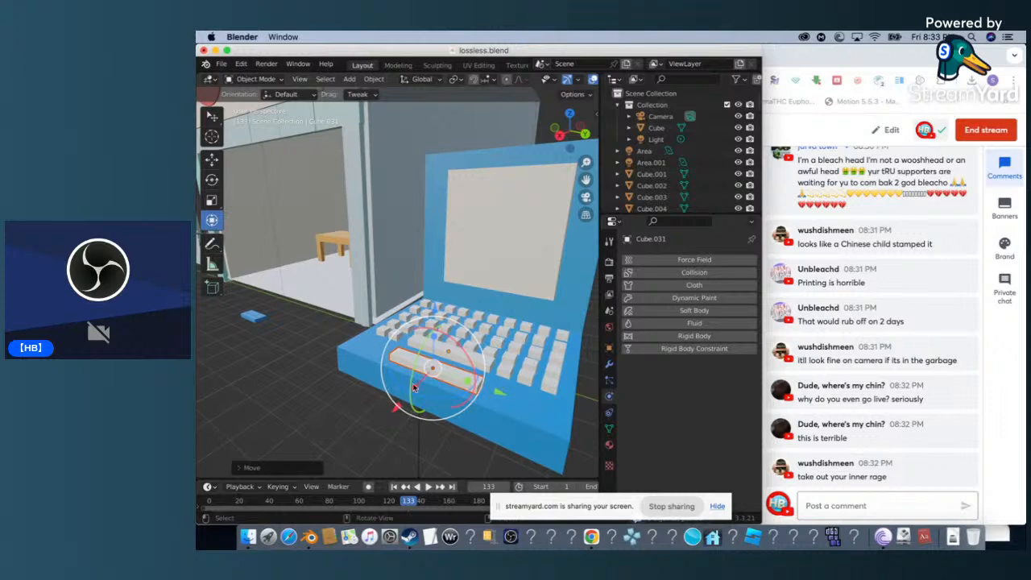
# Scale the spacebar copy down, then stretch it along Y and X into a rectangular trackpad.
pyautogui.press('s')
pyautogui.click(441, 369)
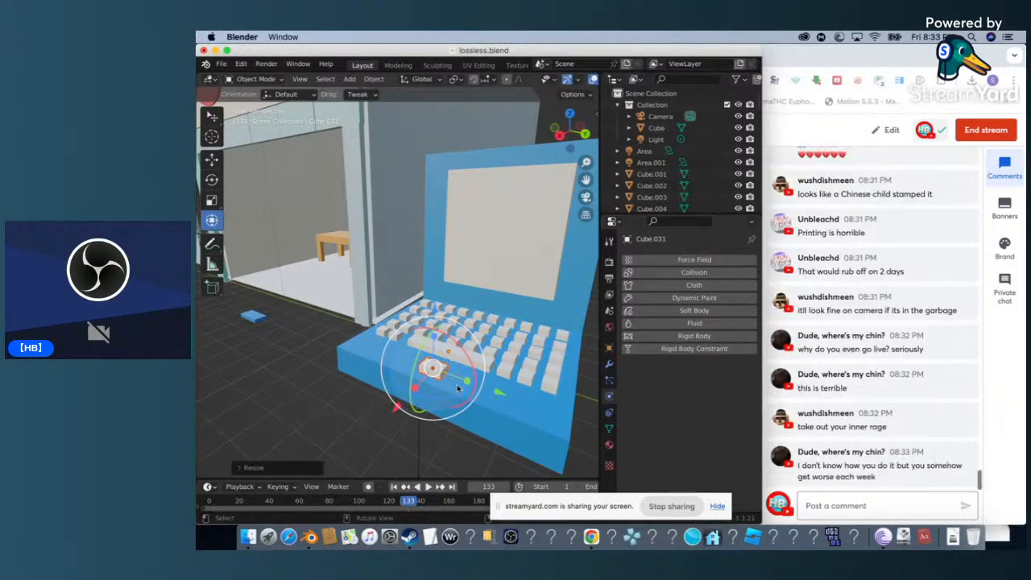
pyautogui.moveTo(470, 381); pyautogui.dragTo(508, 395)
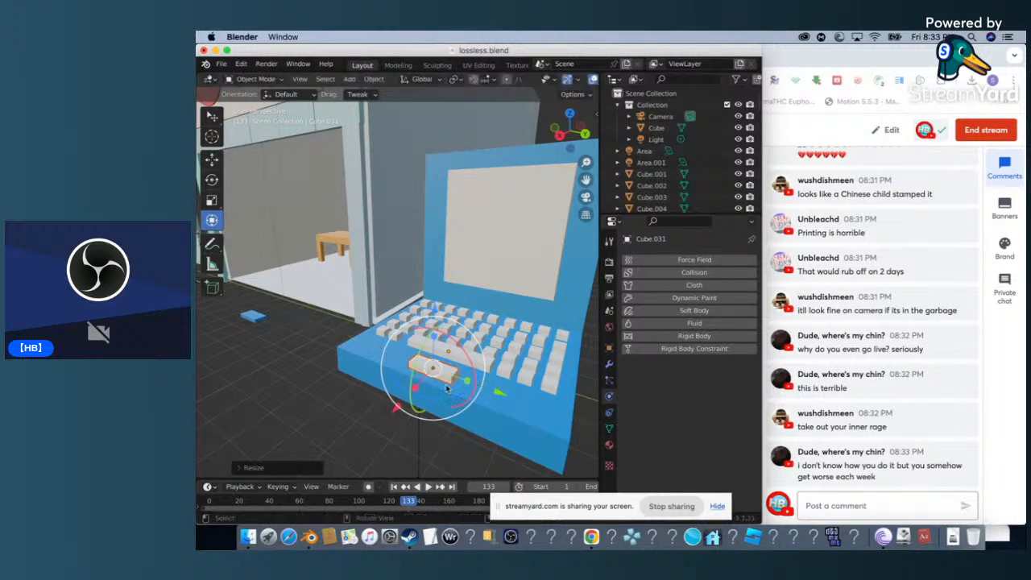
pyautogui.moveTo(411, 387); pyautogui.dragTo(406, 401)
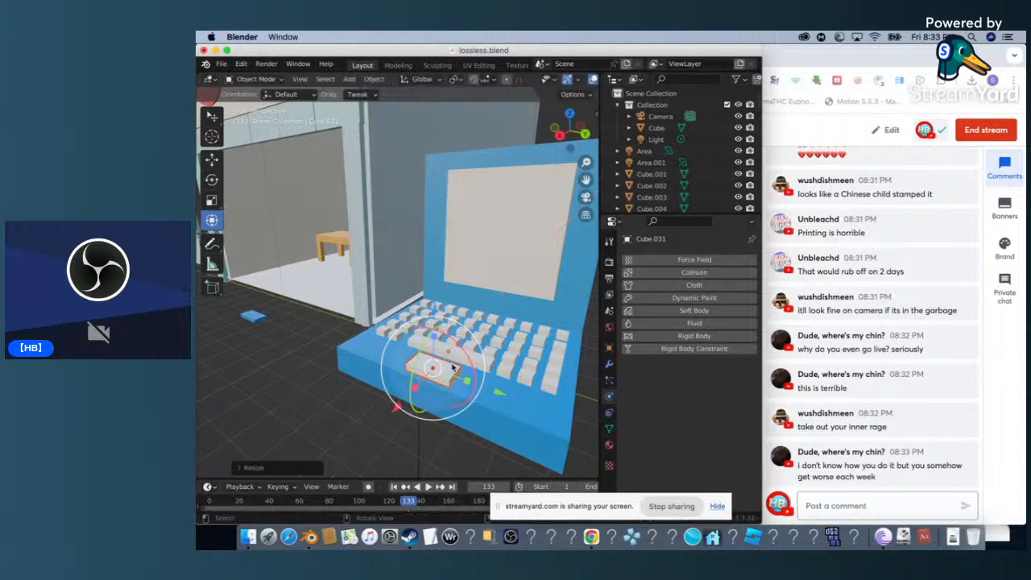
# Select the trackpad block and lower it slightly along Z into the laptop base.
pyautogui.click(453, 368)
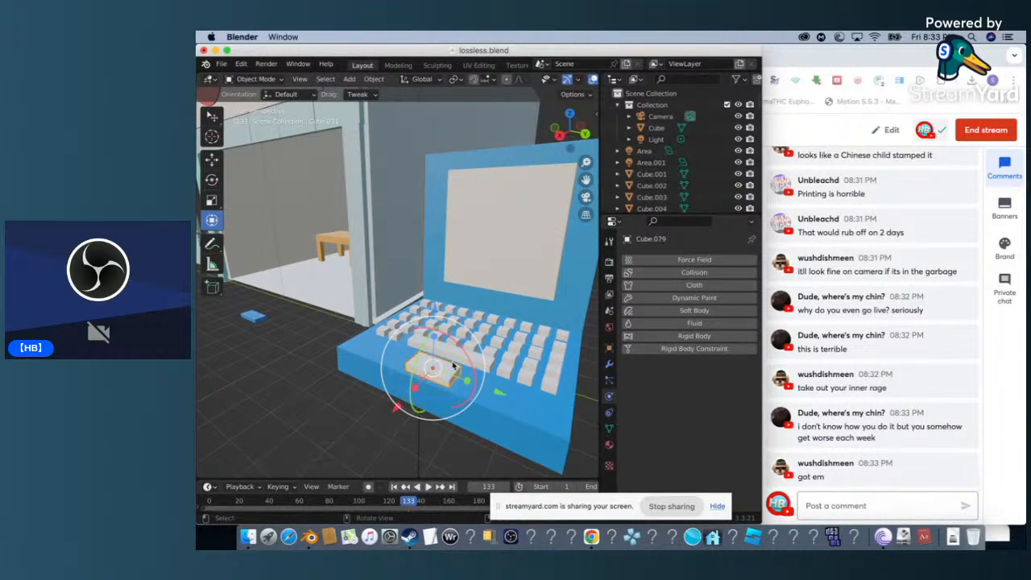
pyautogui.scroll(-5, 453, 362)
pyautogui.scroll(3, 453, 362)
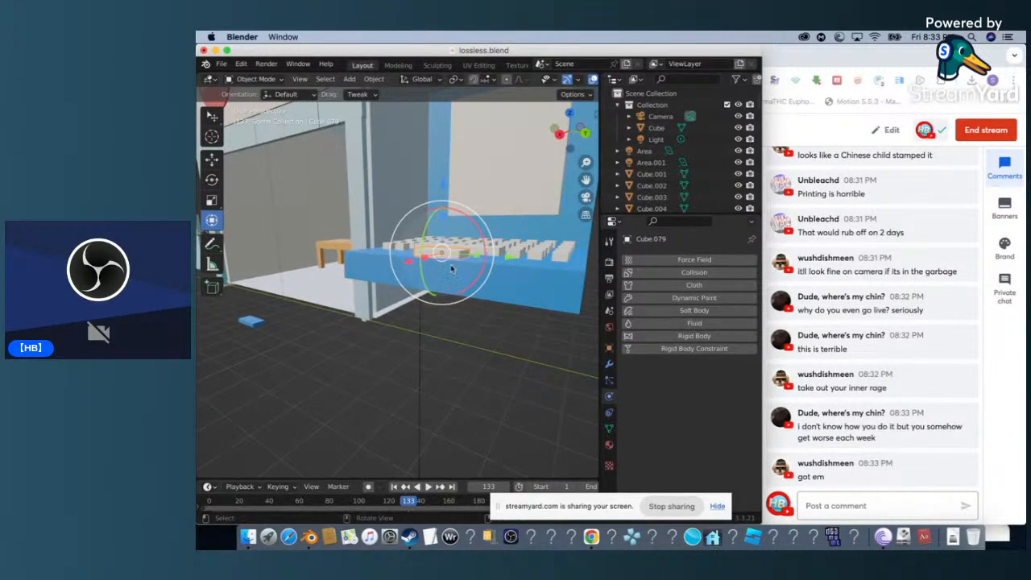
pyautogui.scroll(6, 450, 267)
pyautogui.scroll(-4, 449, 267)
pyautogui.scroll(2, 449, 267)
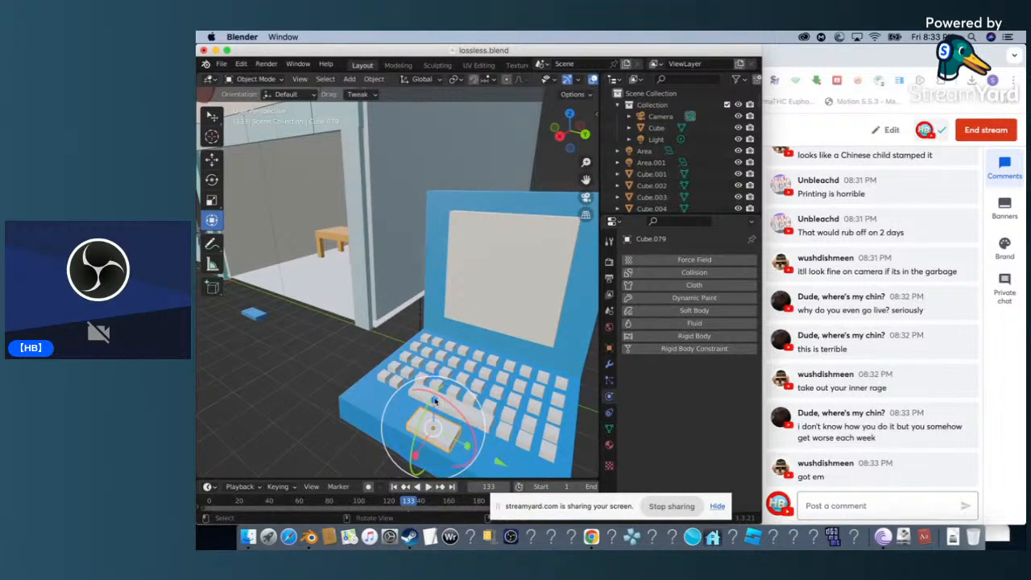
pyautogui.moveTo(436, 378); pyautogui.dragTo(436, 383)
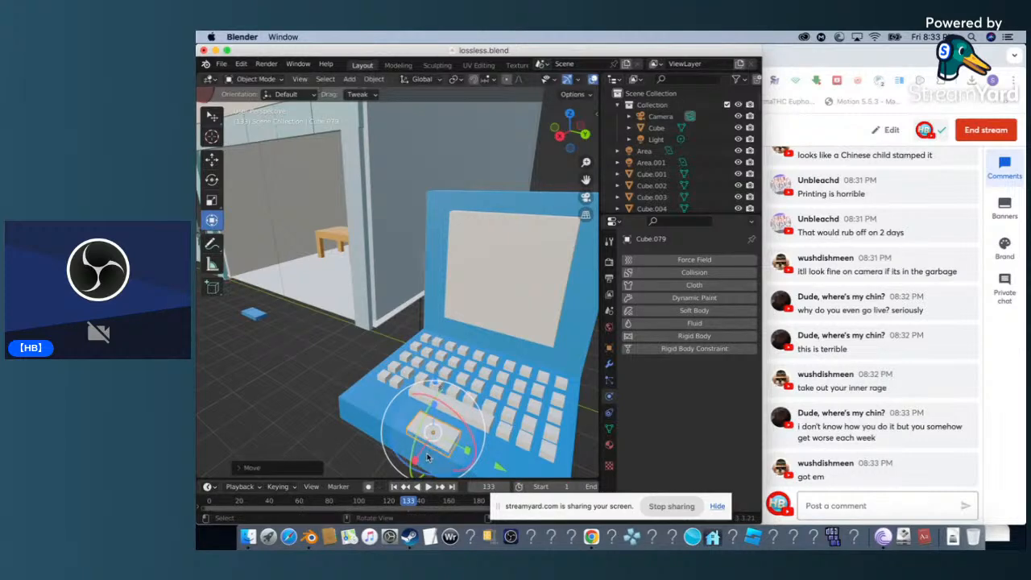
# Nudge the trackpad along X, widen it slightly along Y, and shift it along Y beneath the spacebar.
pyautogui.scroll(-3, 429, 457)
pyautogui.hscroll(-3, 429, 457)
pyautogui.moveTo(447, 439); pyautogui.dragTo(451, 433)
pyautogui.moveTo(514, 401); pyautogui.dragTo(528, 406)
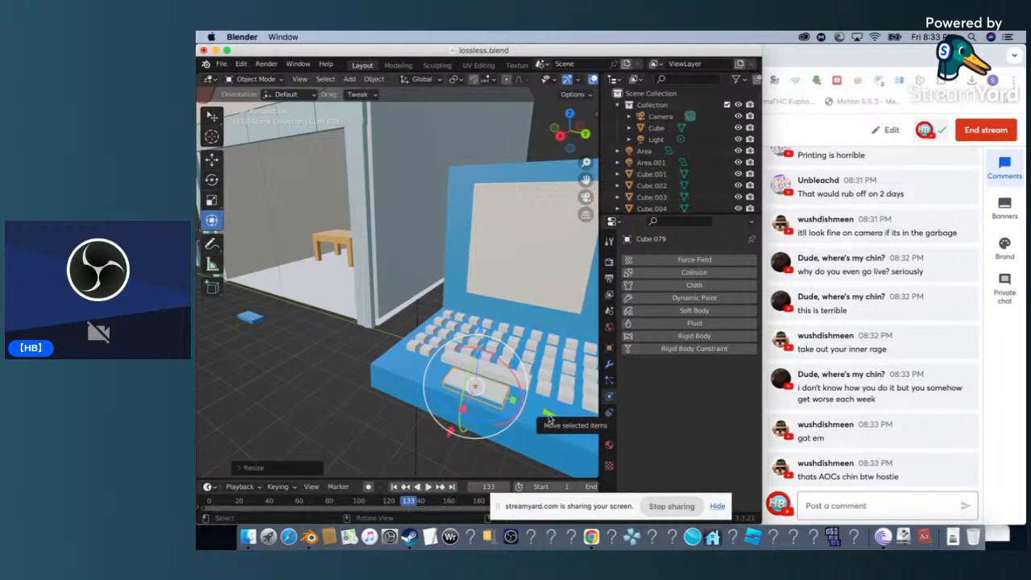
pyautogui.moveTo(548, 417); pyautogui.dragTo(557, 425)
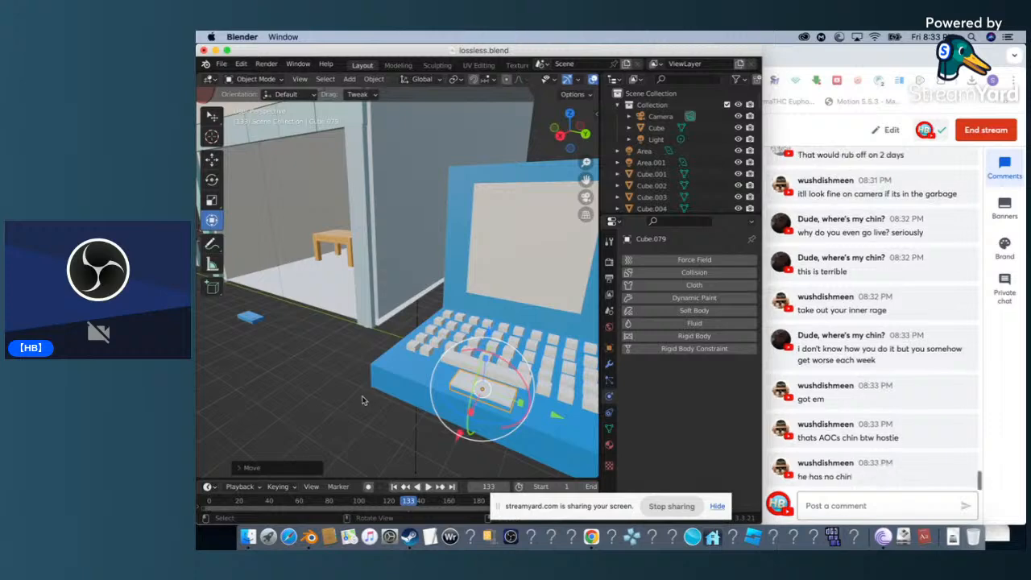
# Inspect the laptop from several angles and distances, checking its keyboard, trackpad and screen against the shop.
pyautogui.hscroll(5, 362, 401)
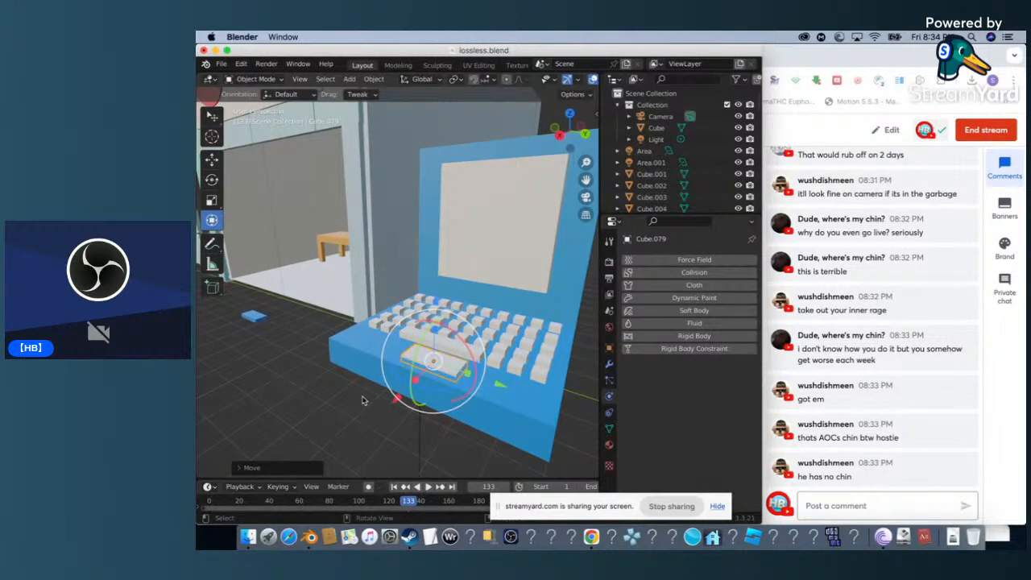
pyautogui.hscroll(10, 362, 401)
pyautogui.keyDown('shift'); pyautogui.scroll(5, 363, 400); pyautogui.keyUp('shift')
pyautogui.hscroll(-10, 363, 401)
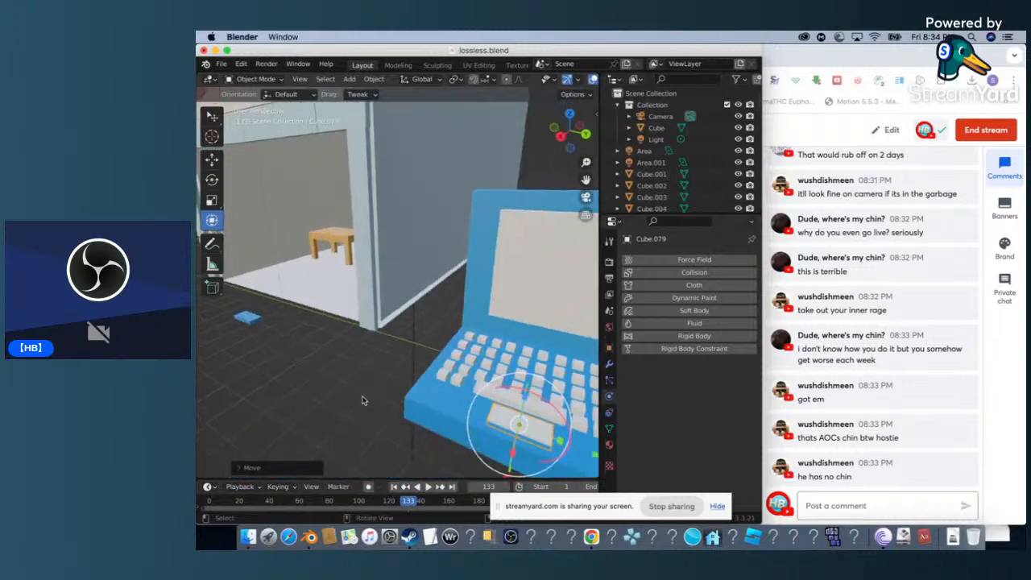
pyautogui.hscroll(10, 363, 400)
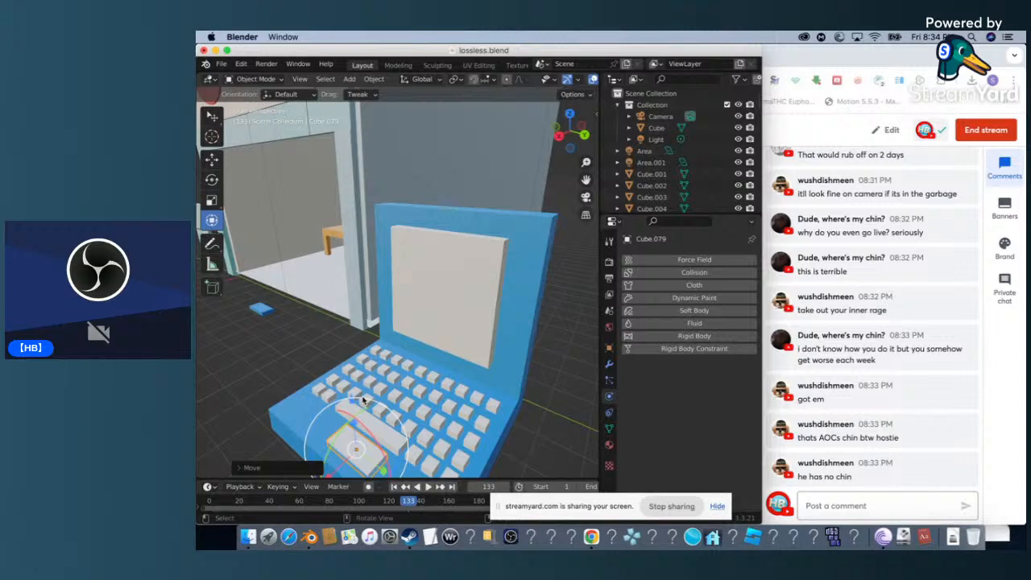
pyautogui.hscroll(5, 363, 401)
pyautogui.scroll(-5, 362, 401)
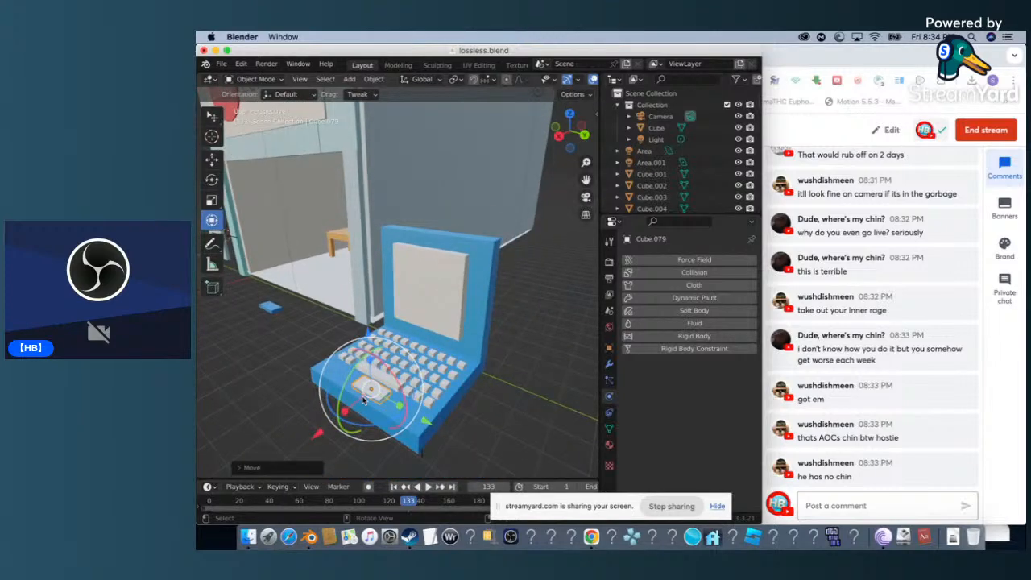
pyautogui.hscroll(15, 363, 401)
pyautogui.hscroll(15, 363, 400)
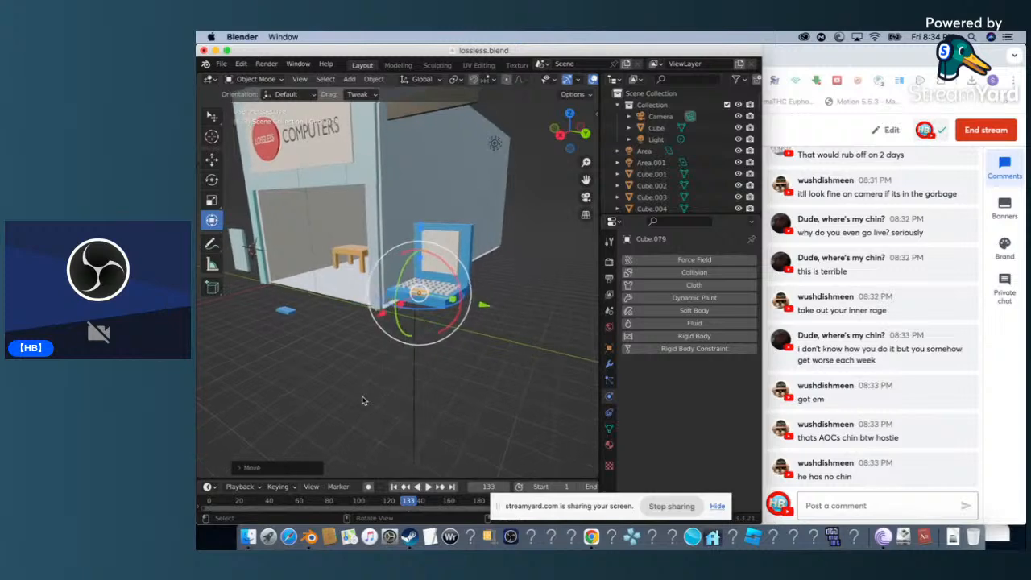
pyautogui.hscroll(4, 363, 400)
pyautogui.scroll(8, 362, 400)
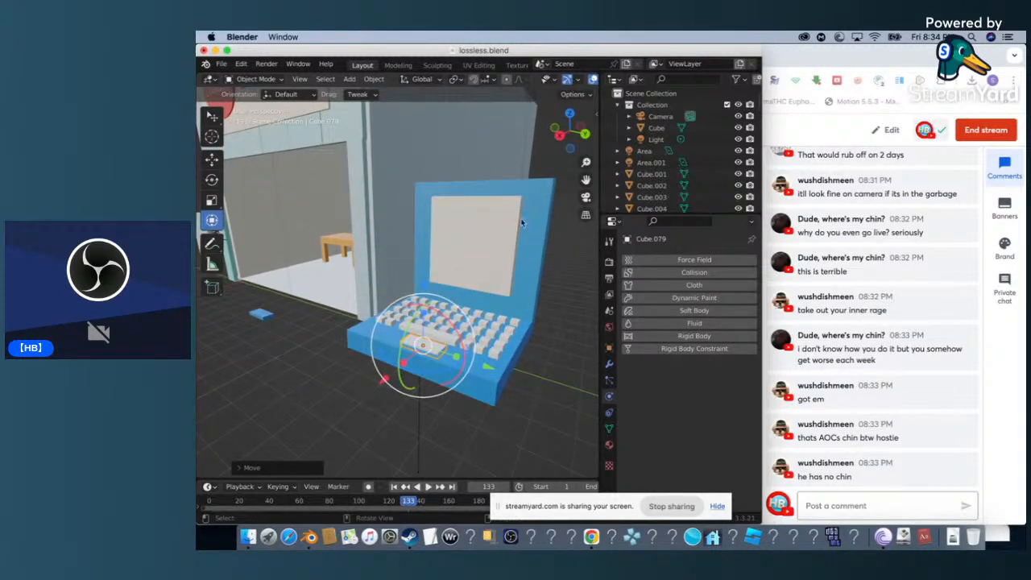
# Duplicate the laptop's screen panel and move the copy along negative Y, beside the lid.
pyautogui.click(514, 229)
pyautogui.press('super+v')
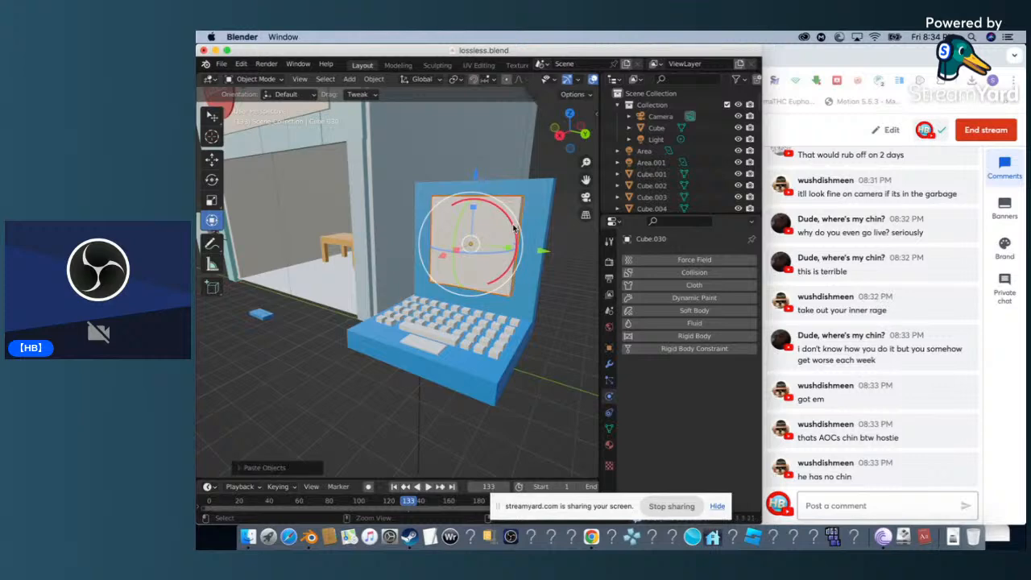
pyautogui.press('g')
pyautogui.press('y')
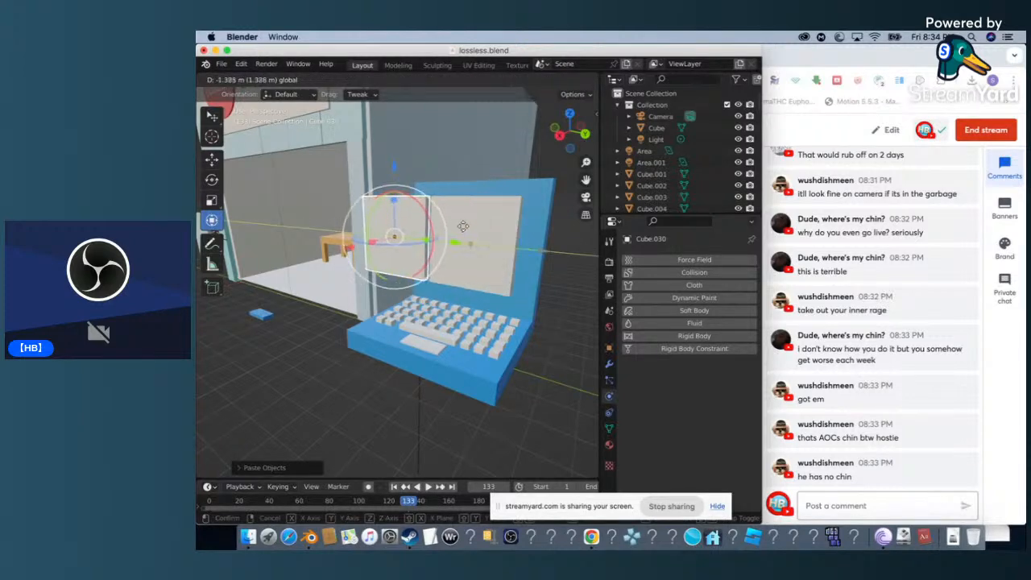
pyautogui.click(454, 229)
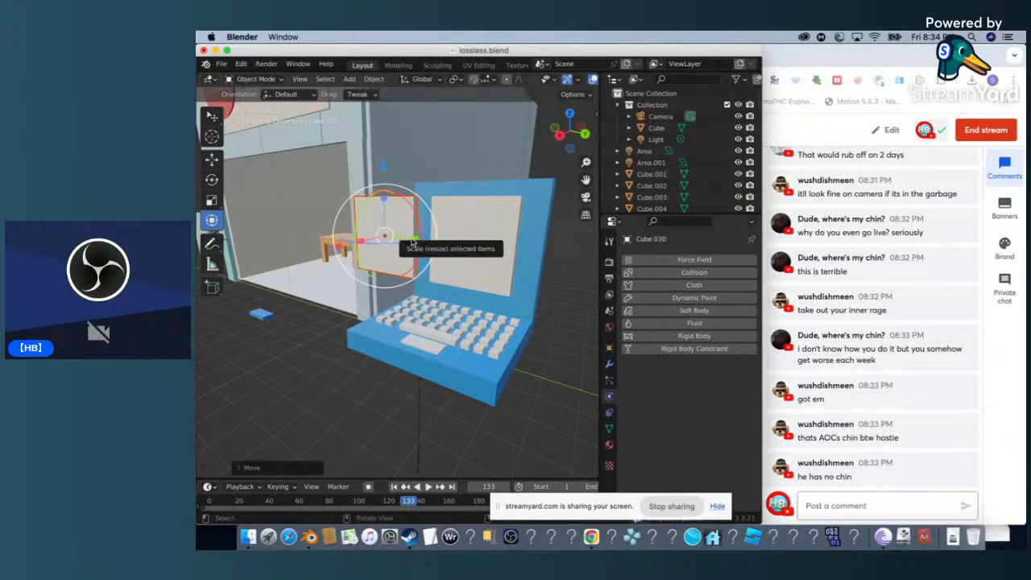
# Enlarge the copied panel along Y and Z, then move it back along Y onto the lid around the original screen.
pyautogui.moveTo(412, 242); pyautogui.dragTo(425, 243)
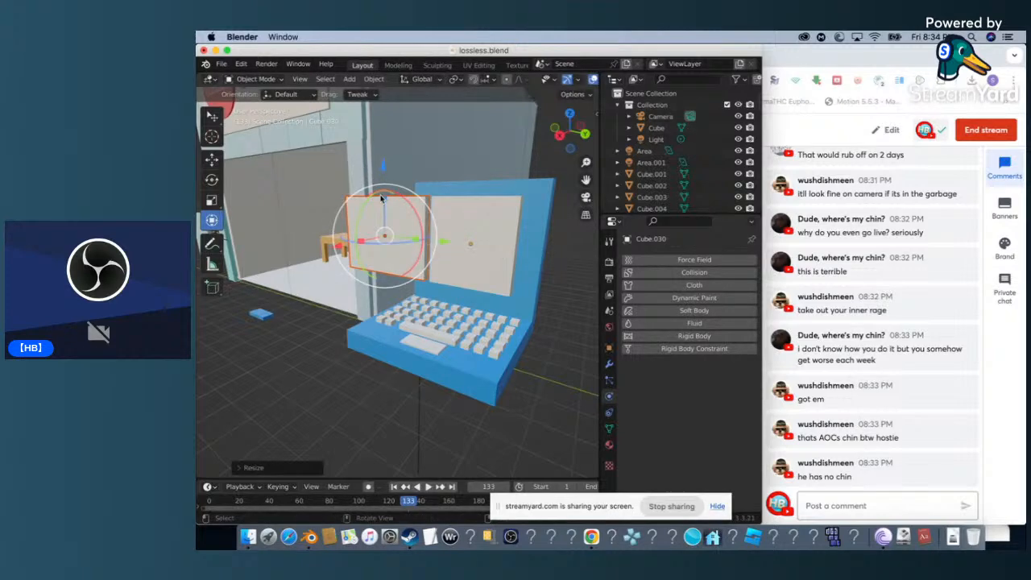
pyautogui.moveTo(384, 203); pyautogui.dragTo(384, 190)
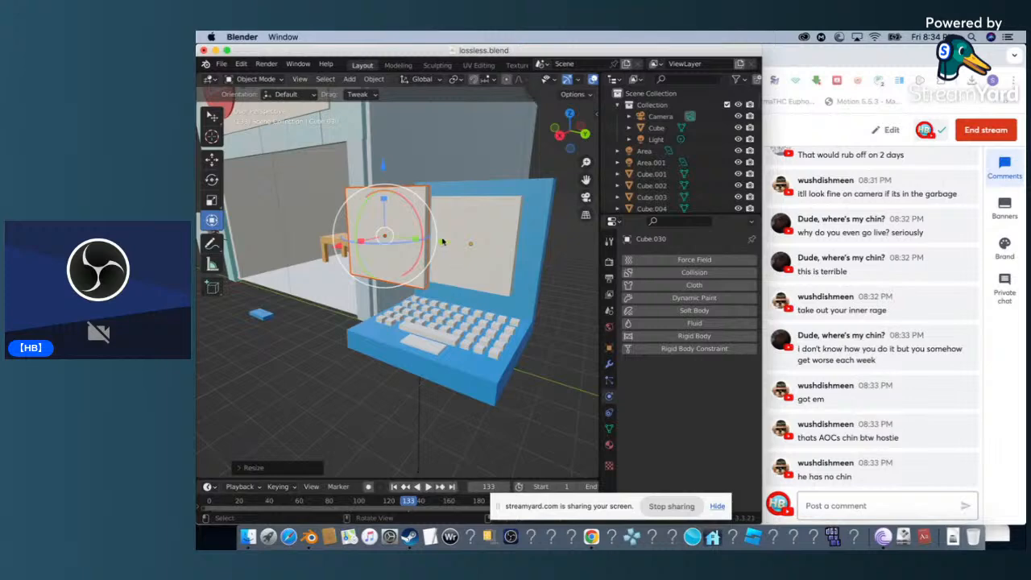
pyautogui.moveTo(443, 241); pyautogui.dragTo(532, 260)
pyautogui.moveTo(442, 256); pyautogui.dragTo(446, 257)
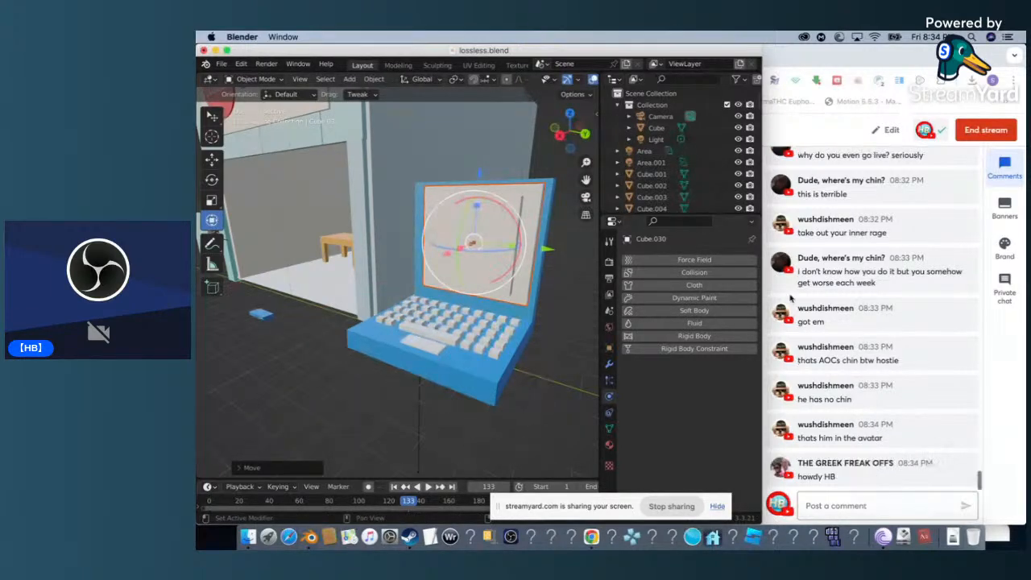
# Give the laptop's inner screen panel a new material with a turquoise base color.
pyautogui.click(496, 255)
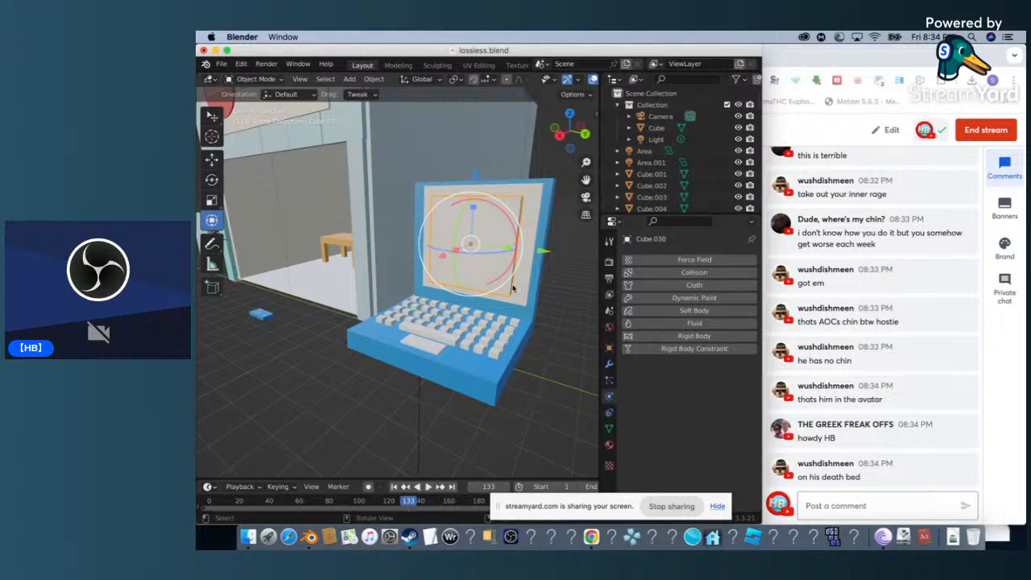
pyautogui.click(609, 445)
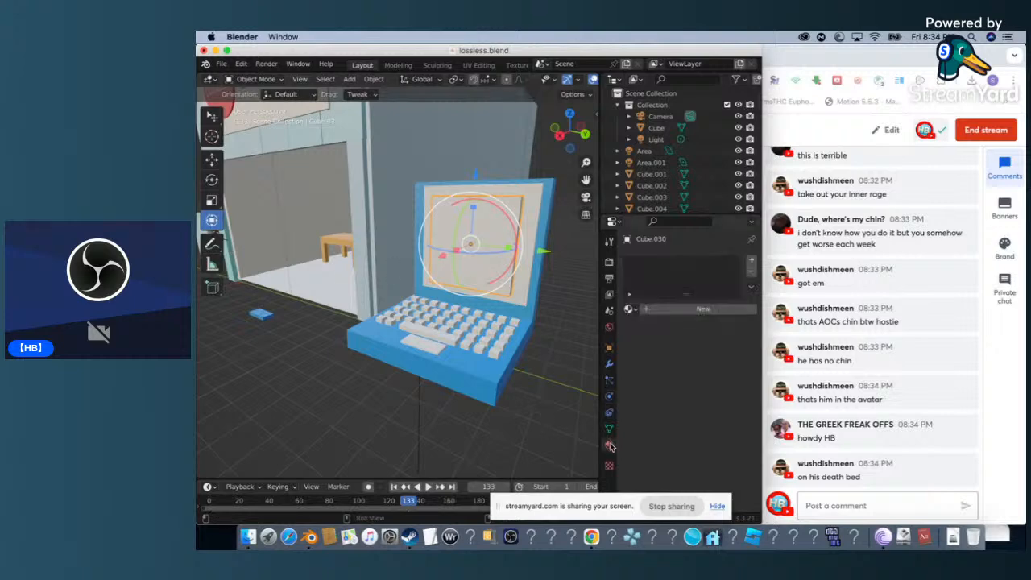
pyautogui.click(648, 312)
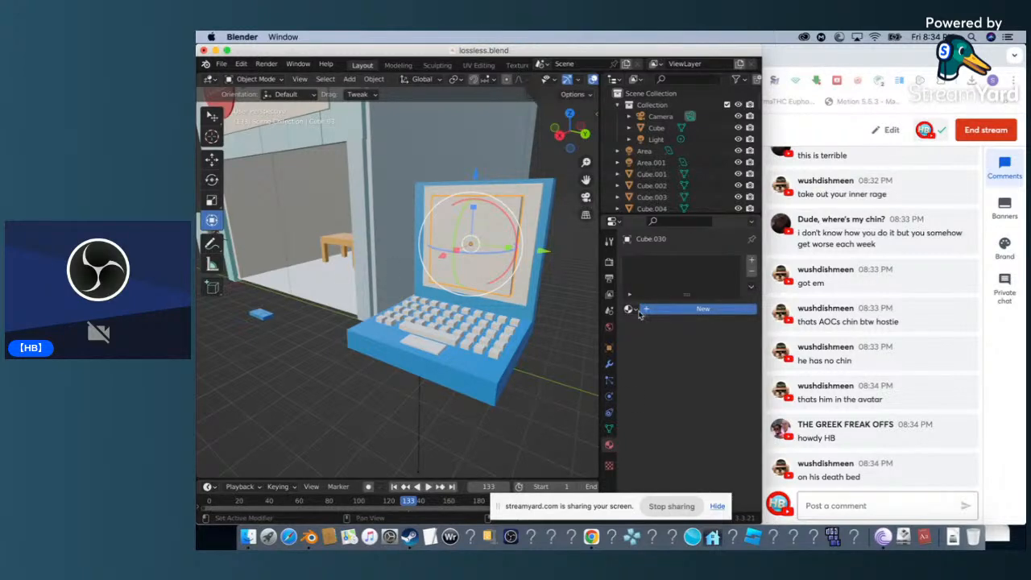
pyautogui.doubleClick(693, 317)
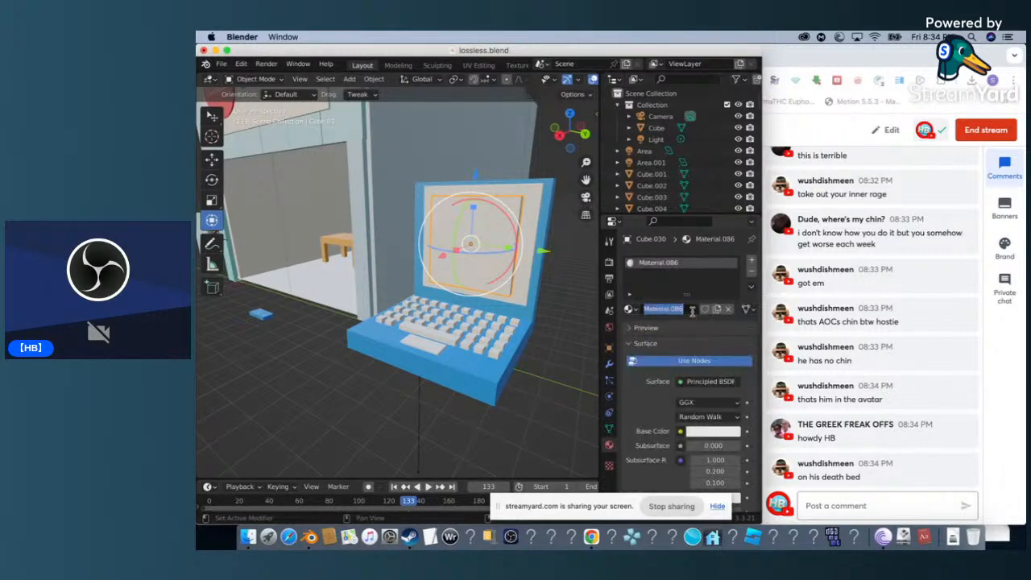
pyautogui.click(714, 433)
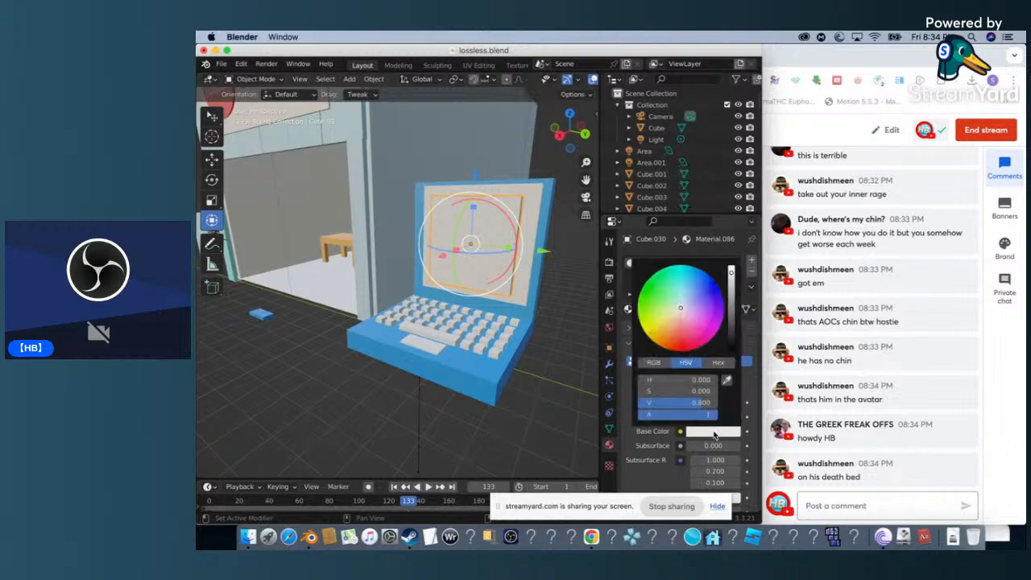
pyautogui.click(679, 279)
pyautogui.click(570, 396)
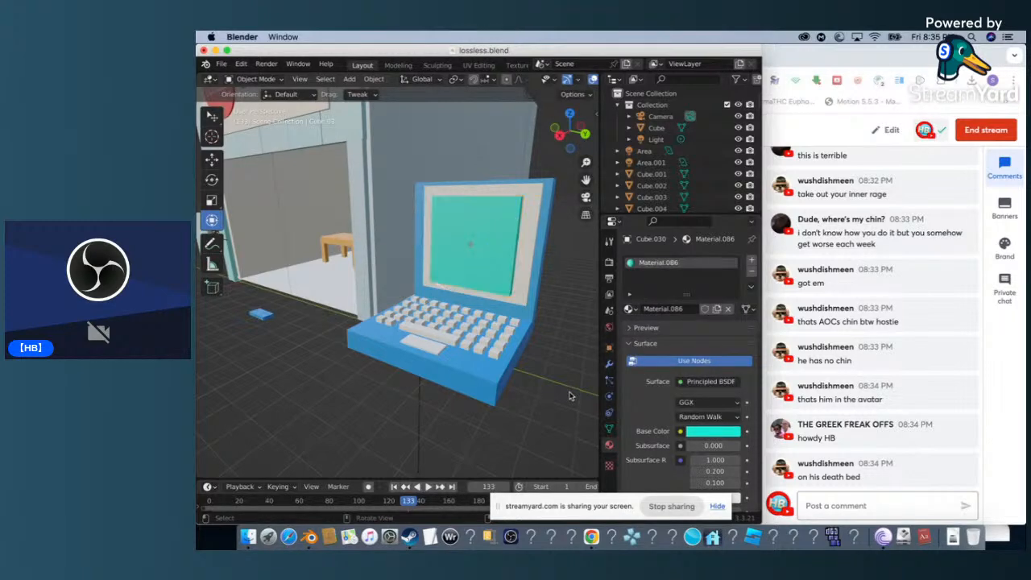
pyautogui.scroll(2, 569, 396)
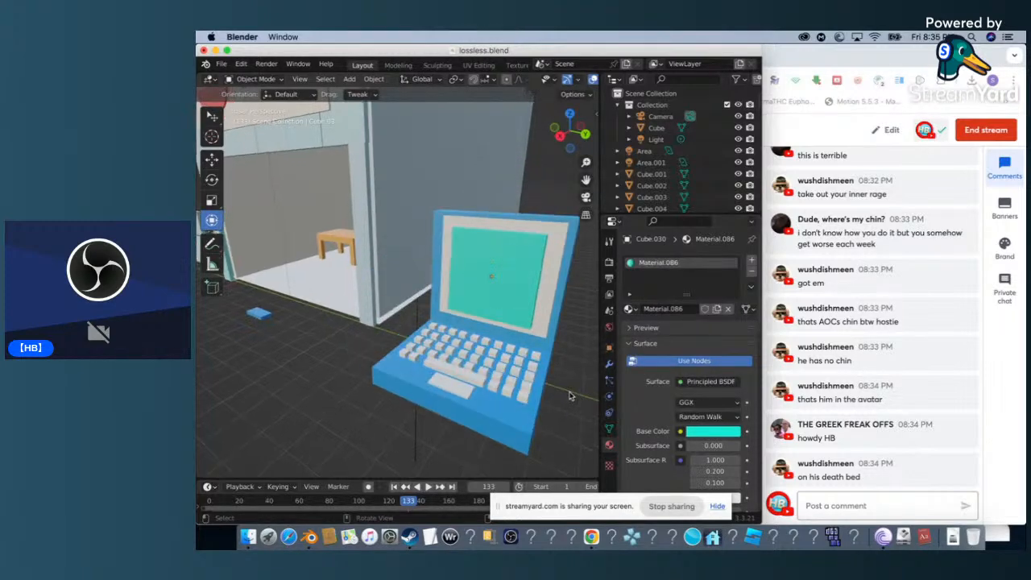
# Resize the white screen frame slightly along Z and nudge the turquoise screen panel upward along Z.
pyautogui.click(531, 230)
pyautogui.click(523, 231)
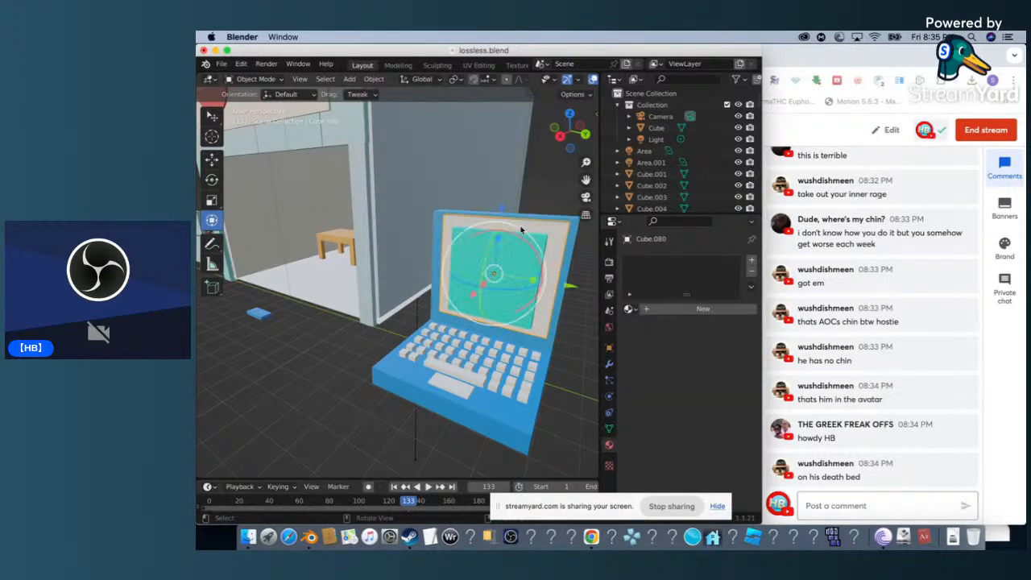
pyautogui.moveTo(497, 240); pyautogui.dragTo(494, 238)
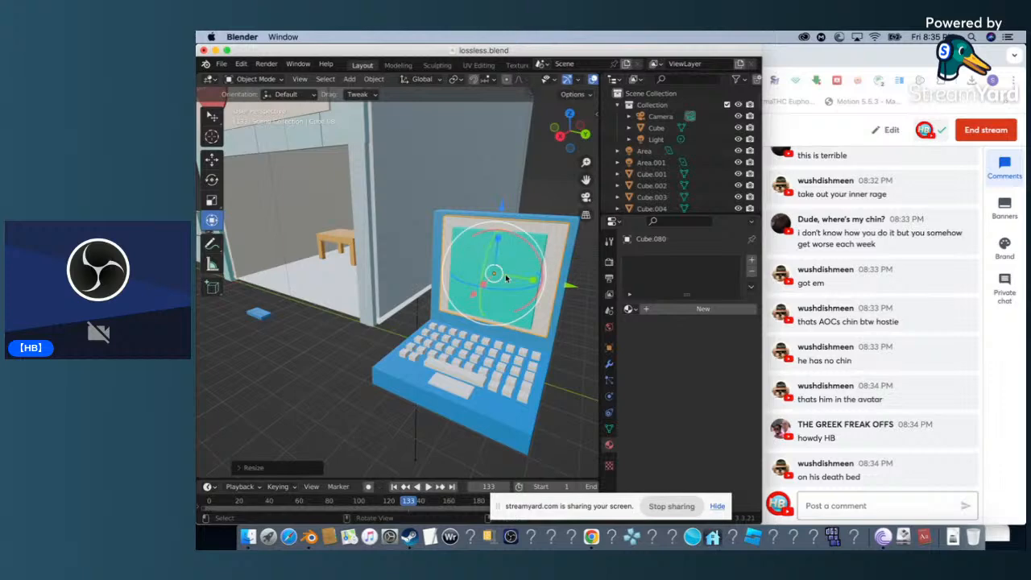
pyautogui.click(506, 278)
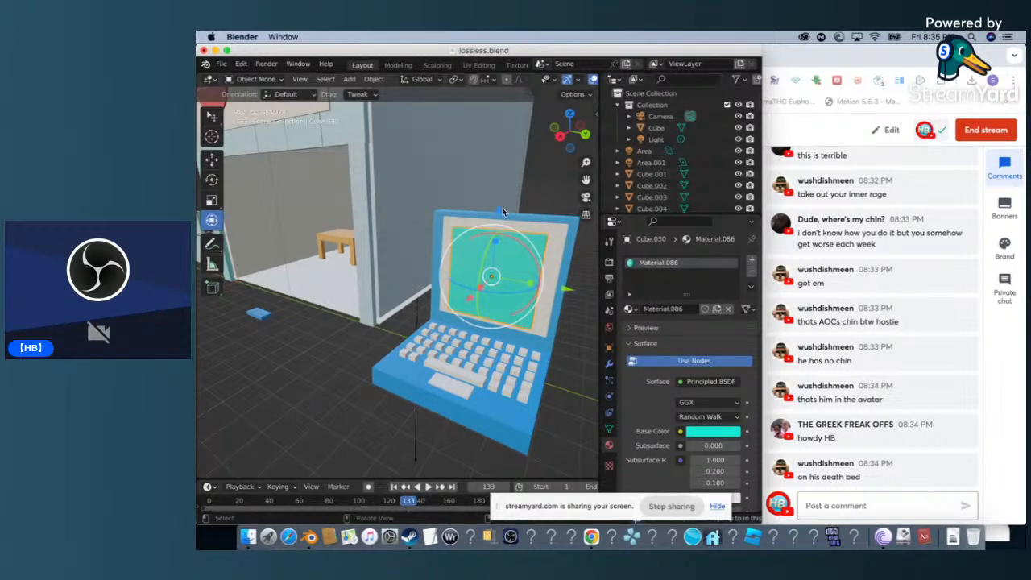
pyautogui.moveTo(503, 212); pyautogui.dragTo(499, 201)
pyautogui.click(506, 279)
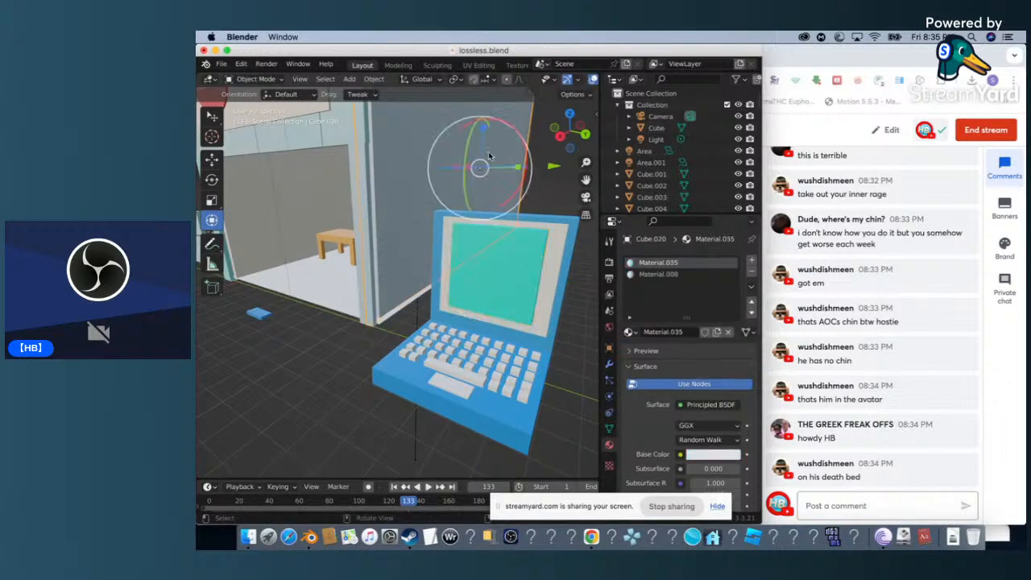
# Clear the selection, switch to the Select Box tool, and check the laptop's look beside the shop.
pyautogui.click(465, 470)
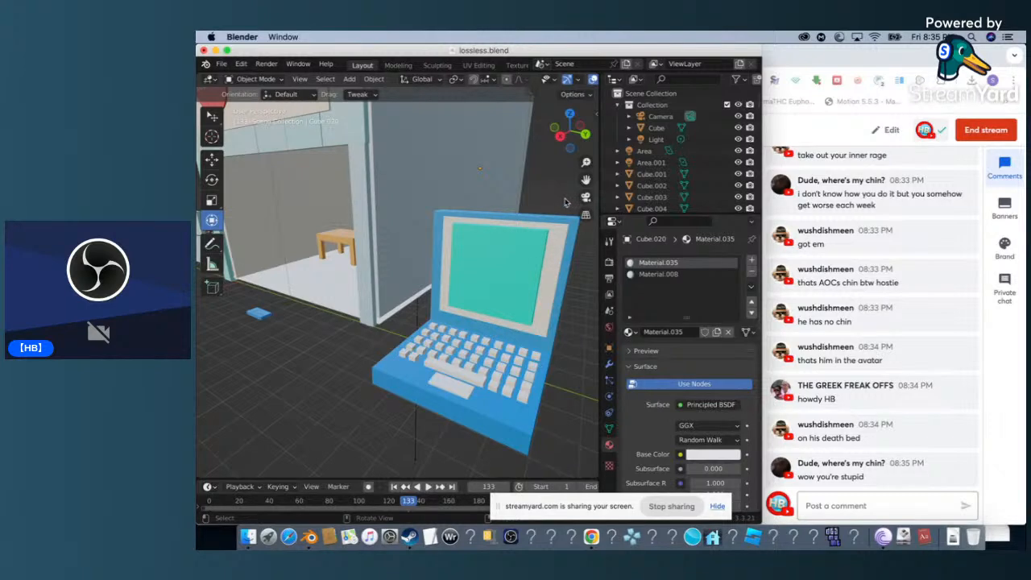
pyautogui.click(571, 232)
pyautogui.scroll(-5, 571, 232)
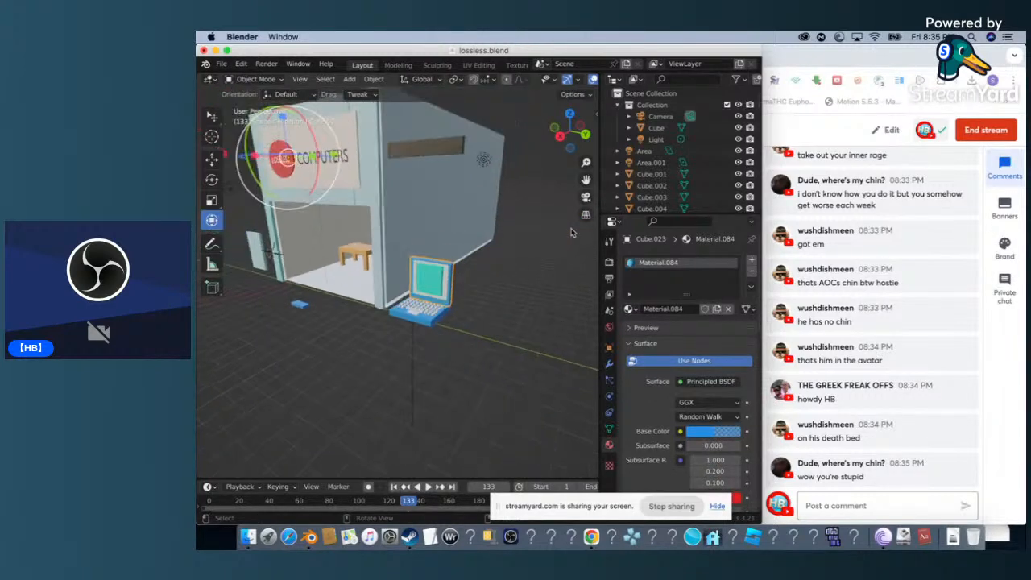
pyautogui.click(469, 347)
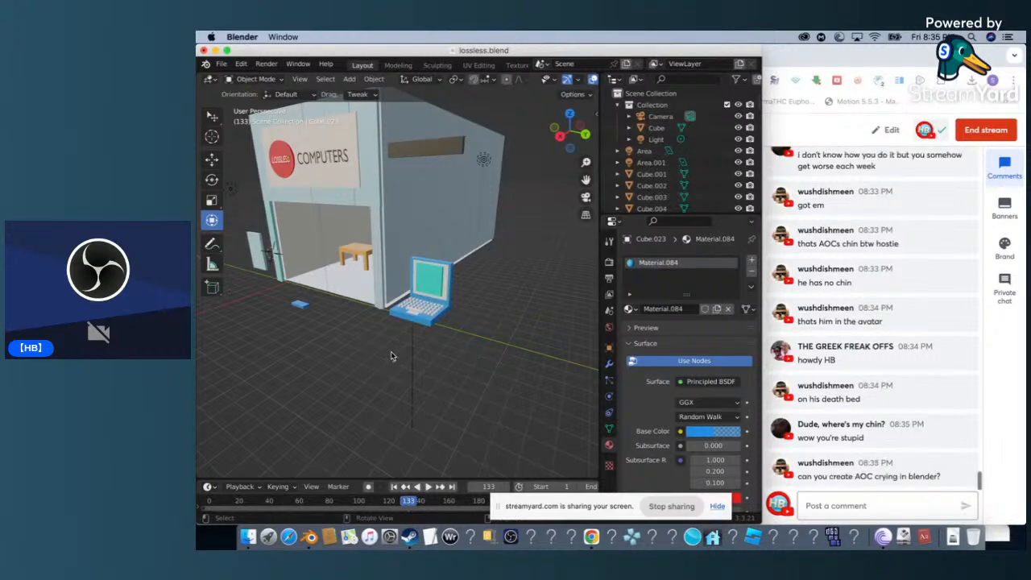
pyautogui.press('w')
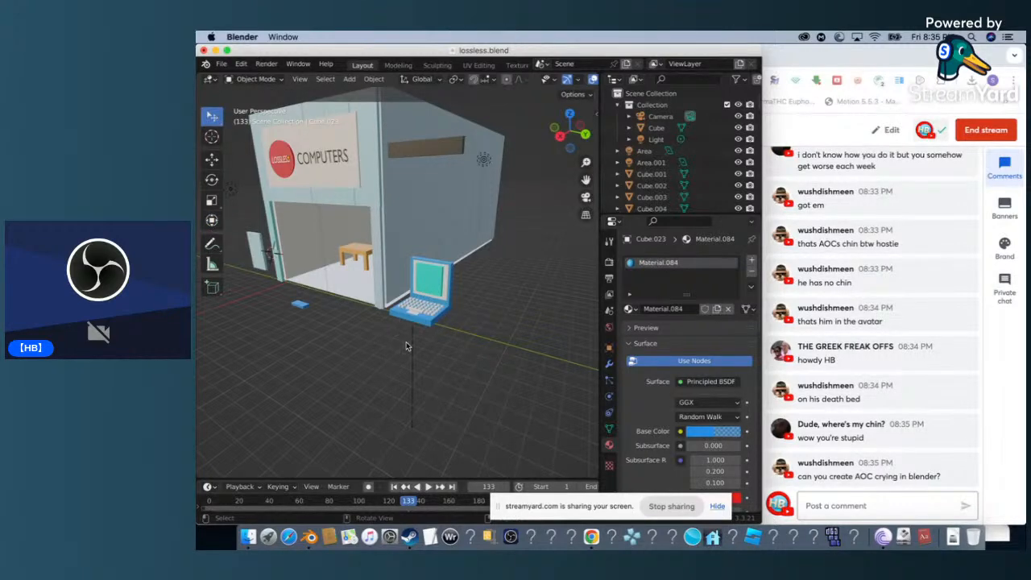
pyautogui.hscroll(-5, 406, 342)
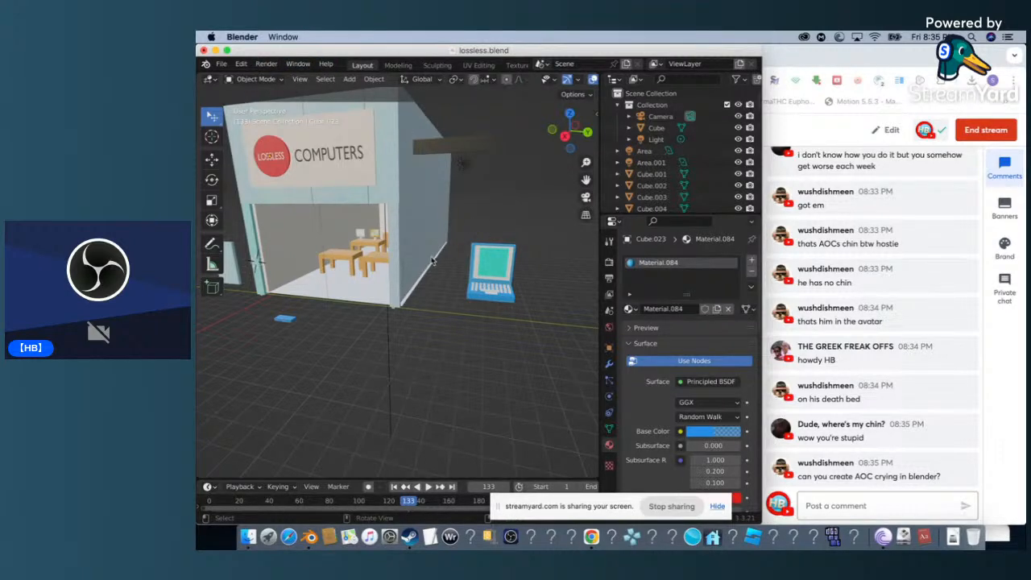
# Move the point light near the shop's side wall farther up and away from the wall.
pyautogui.click(464, 162)
pyautogui.press('g')
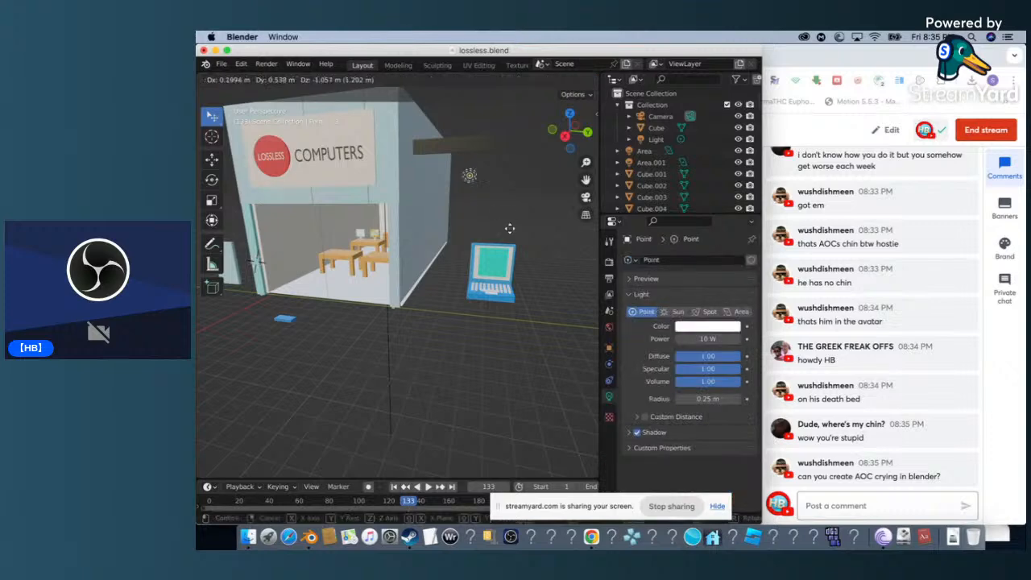
pyautogui.click(509, 150)
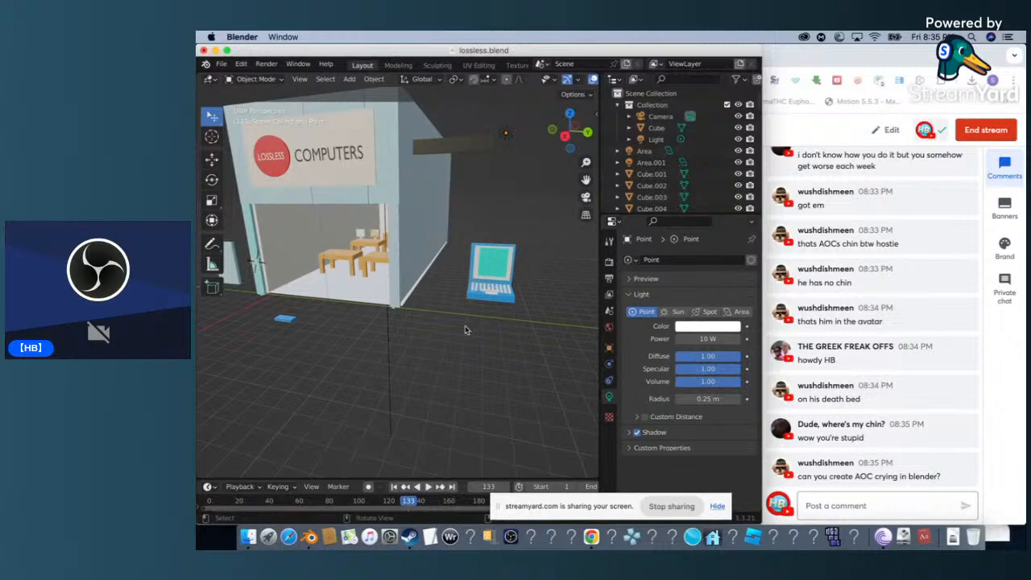
# Enter Edit Mode on the turquoise screen panel and box-select its lower vertices.
pyautogui.click(506, 264)
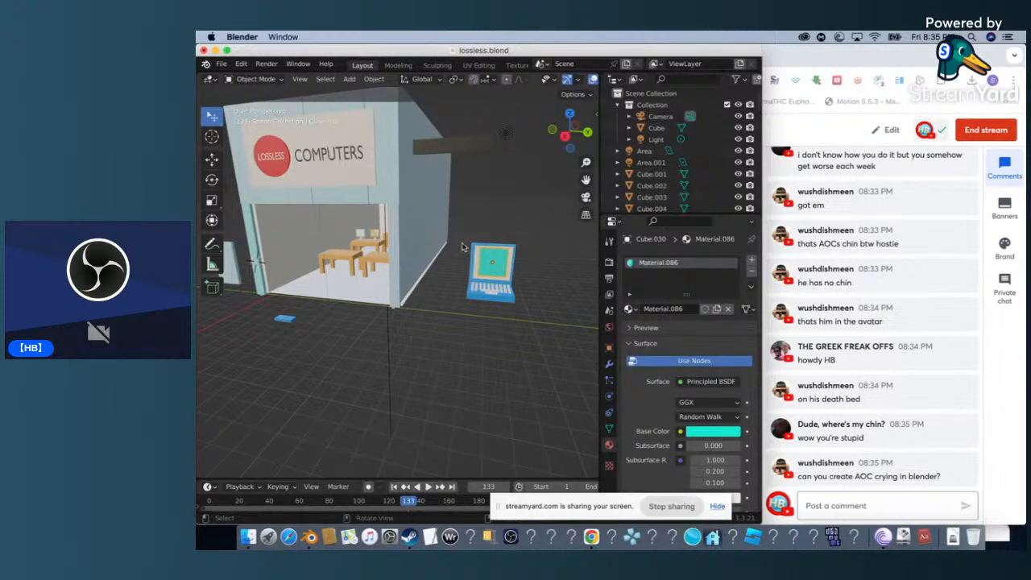
pyautogui.scroll(3, 468, 245)
pyautogui.scroll(-2, 471, 239)
pyautogui.click(256, 79)
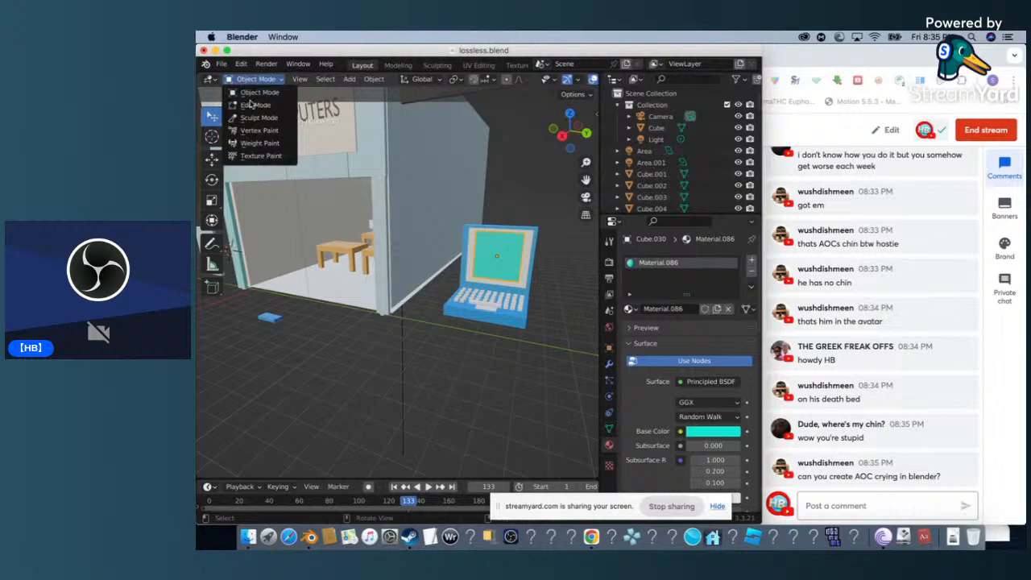
pyautogui.click(254, 105)
pyautogui.moveTo(548, 262); pyautogui.dragTo(462, 338)
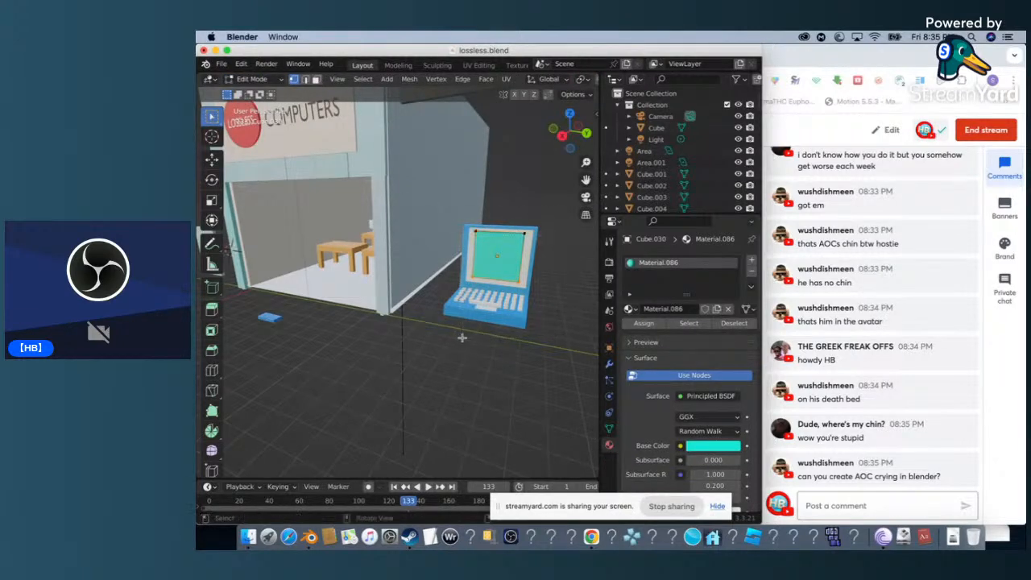
pyautogui.scroll(-3, 461, 338)
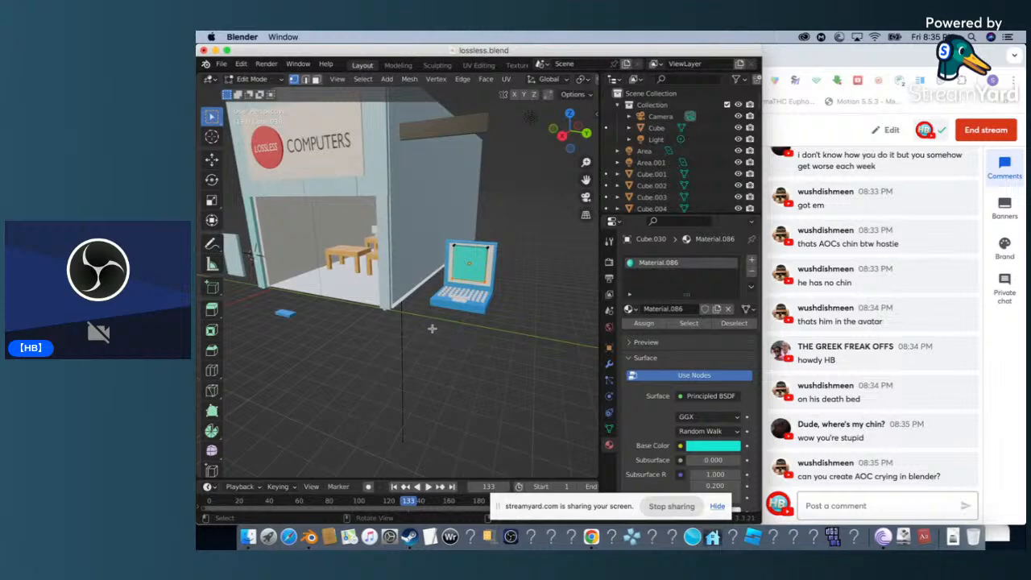
# Leave mesh editing of the laptop's screen and switch to Object Mode.
pyautogui.hscroll(-3, 432, 329)
pyautogui.hscroll(-3, 432, 329)
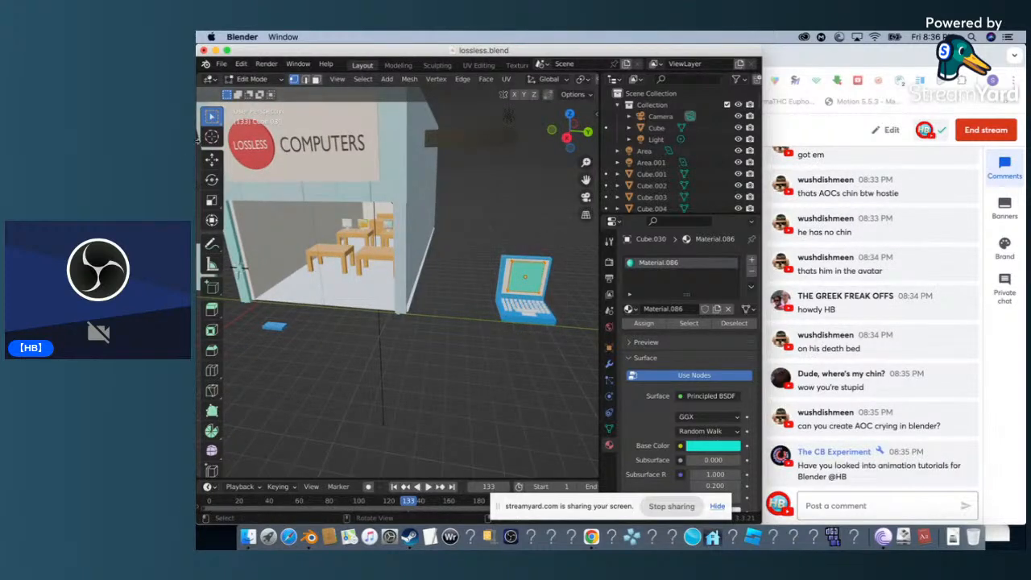
pyautogui.click(251, 79)
pyautogui.click(266, 97)
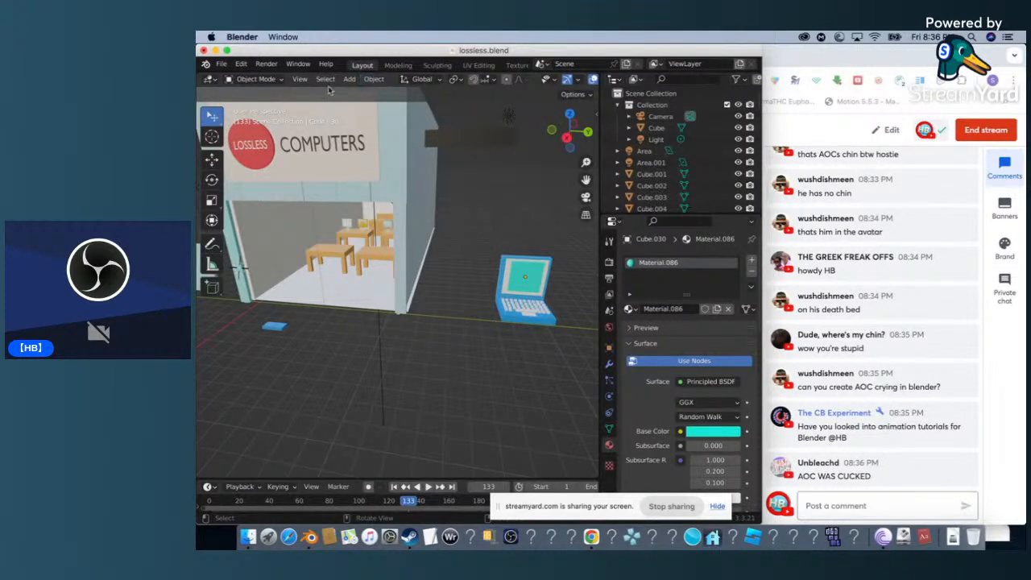
pyautogui.click(260, 81)
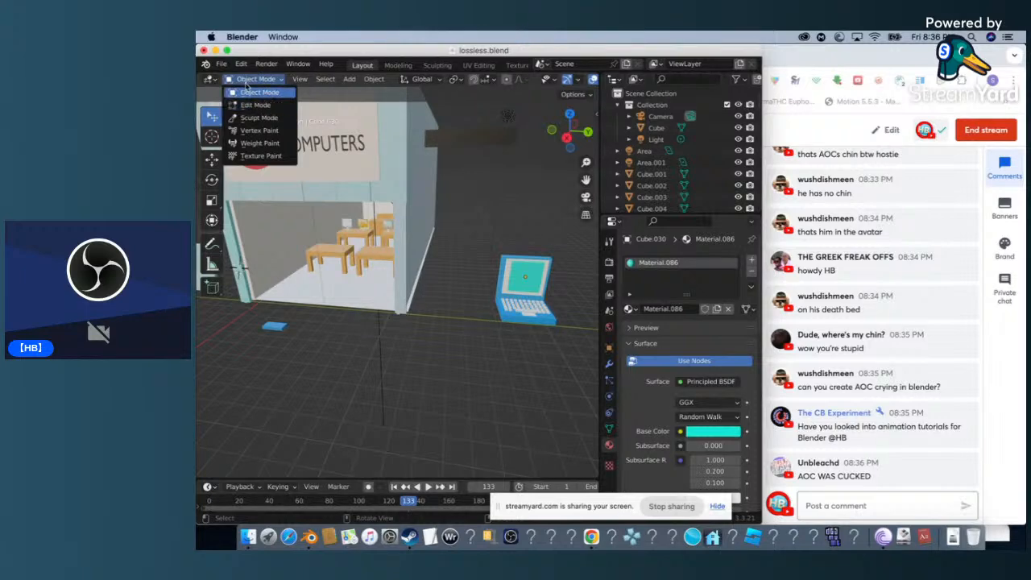
pyautogui.click(250, 92)
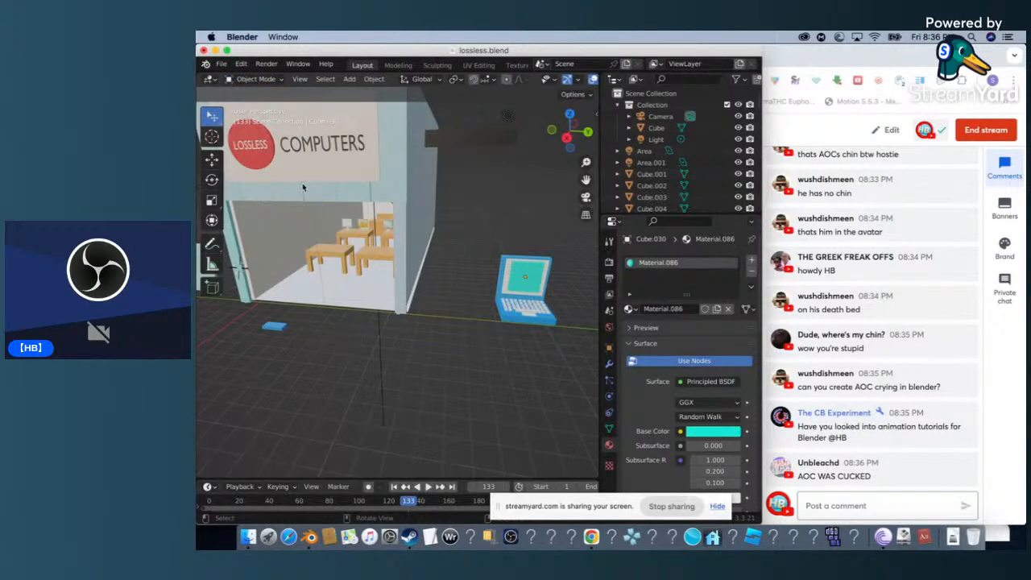
# Nudge the laptop keyboard's space bar slightly along the Y axis with the Move tool.
pyautogui.click(212, 158)
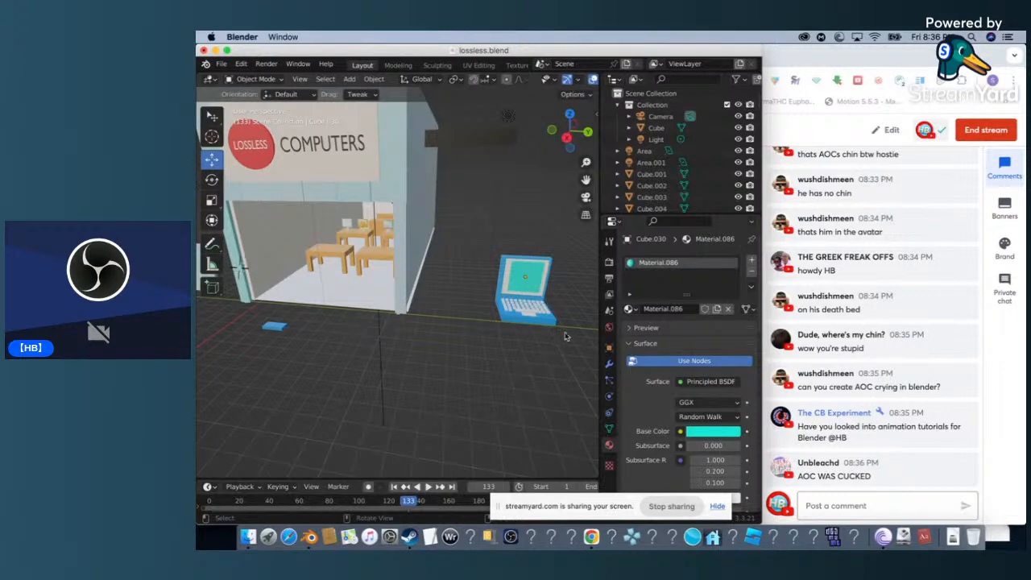
pyautogui.hscroll(5, 522, 292)
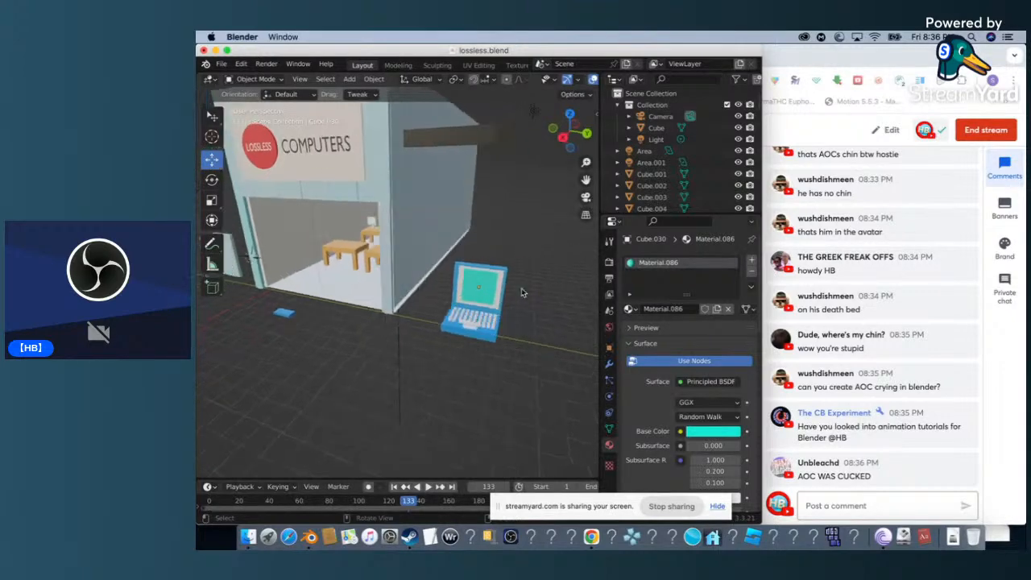
pyautogui.hscroll(5, 512, 290)
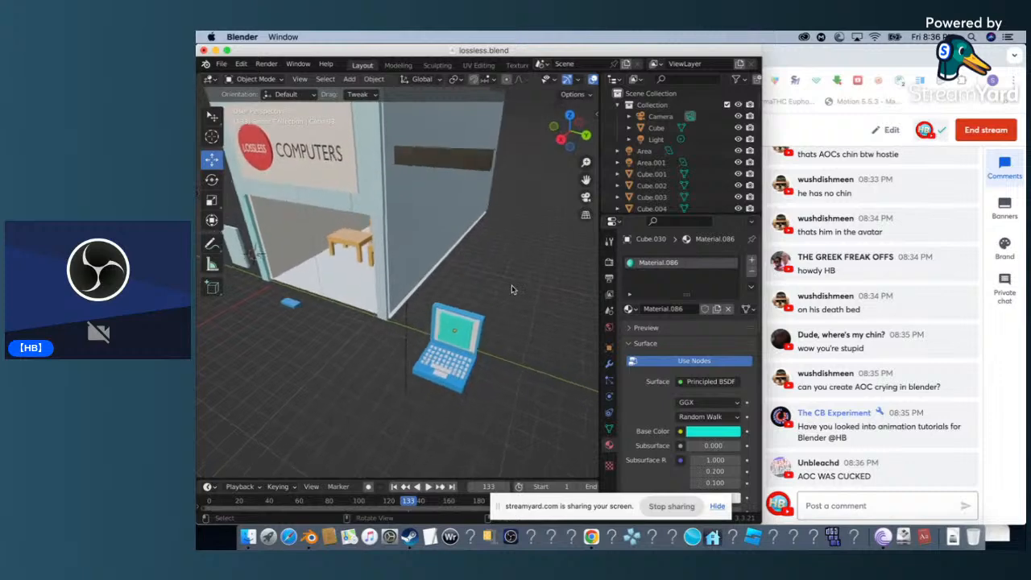
pyautogui.scroll(5, 477, 304)
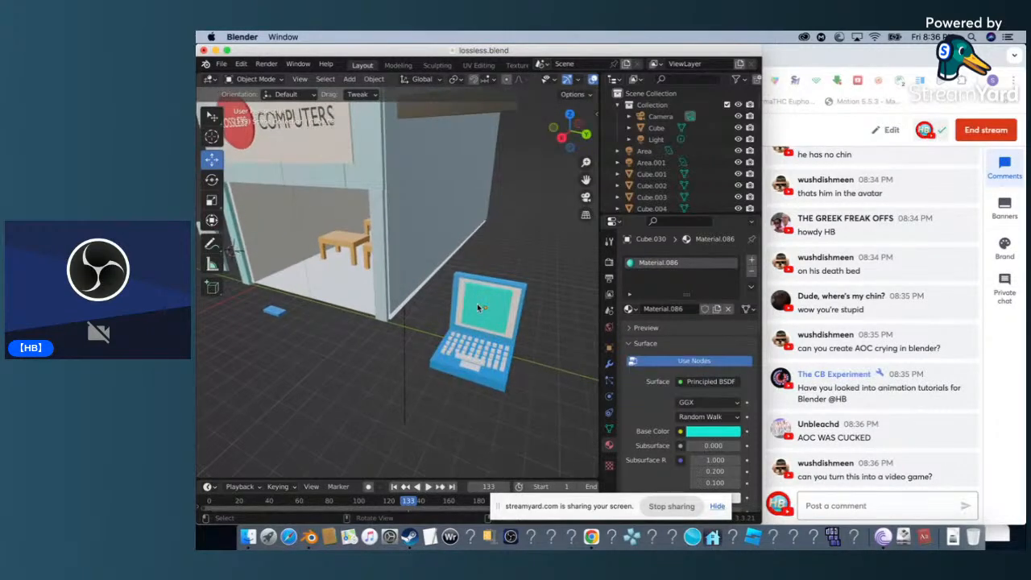
pyautogui.scroll(3, 477, 304)
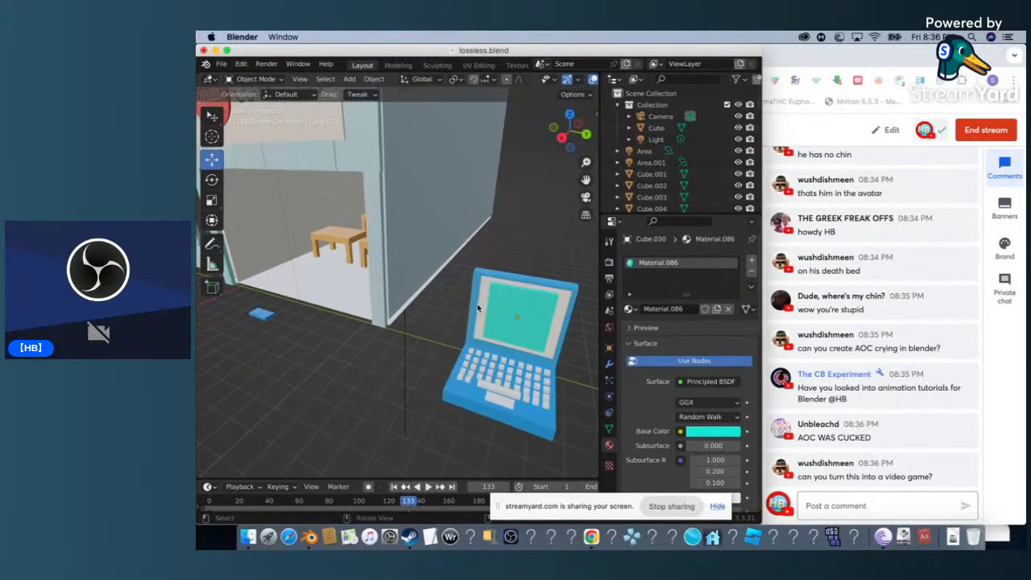
pyautogui.click(508, 394)
pyautogui.press('Left')
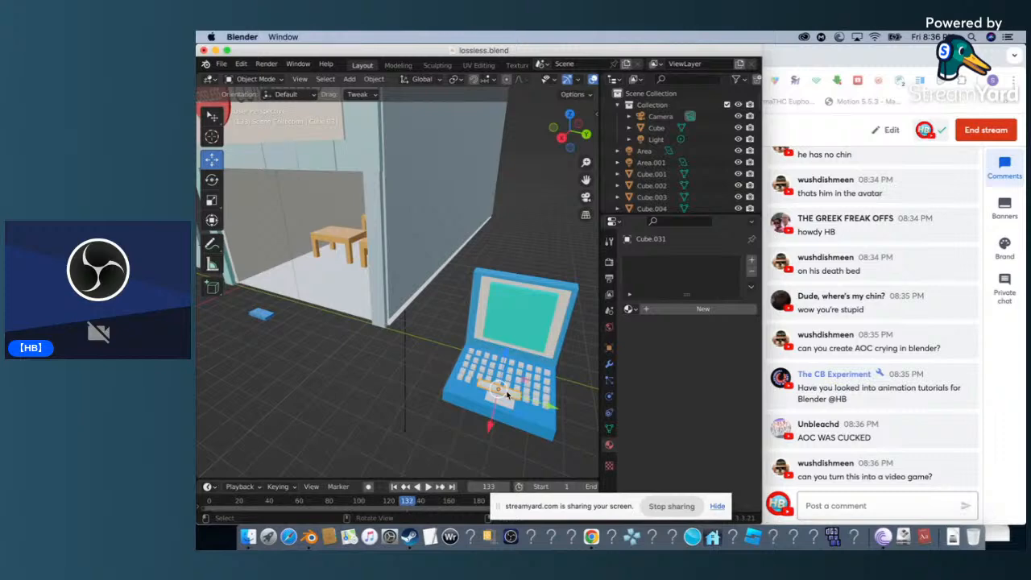
pyautogui.scroll(2, 508, 393)
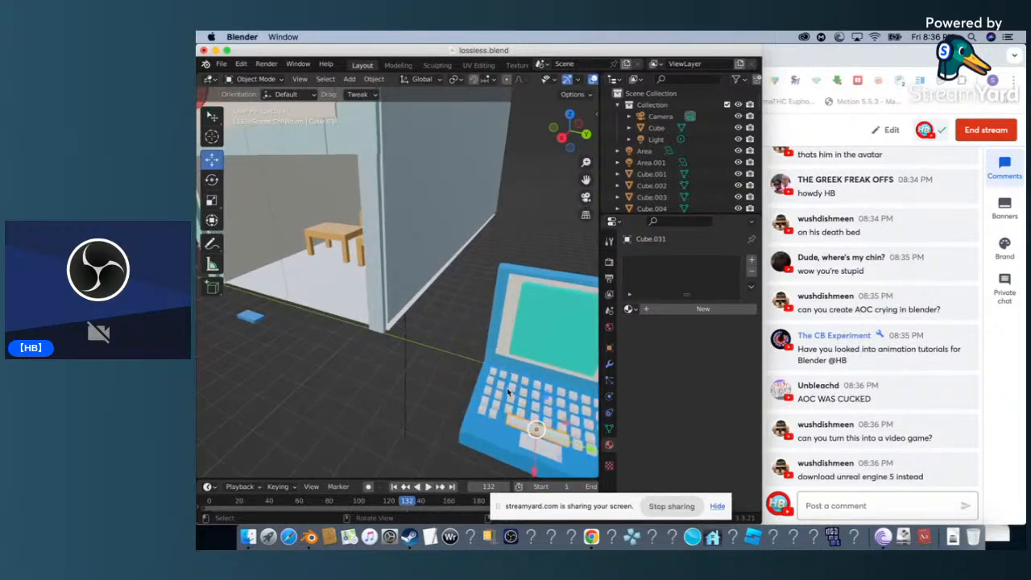
pyautogui.press('KP_Decimal')
pyautogui.keyDown('shift'); pyautogui.scroll(3, 584, 450); pyautogui.keyUp('shift')
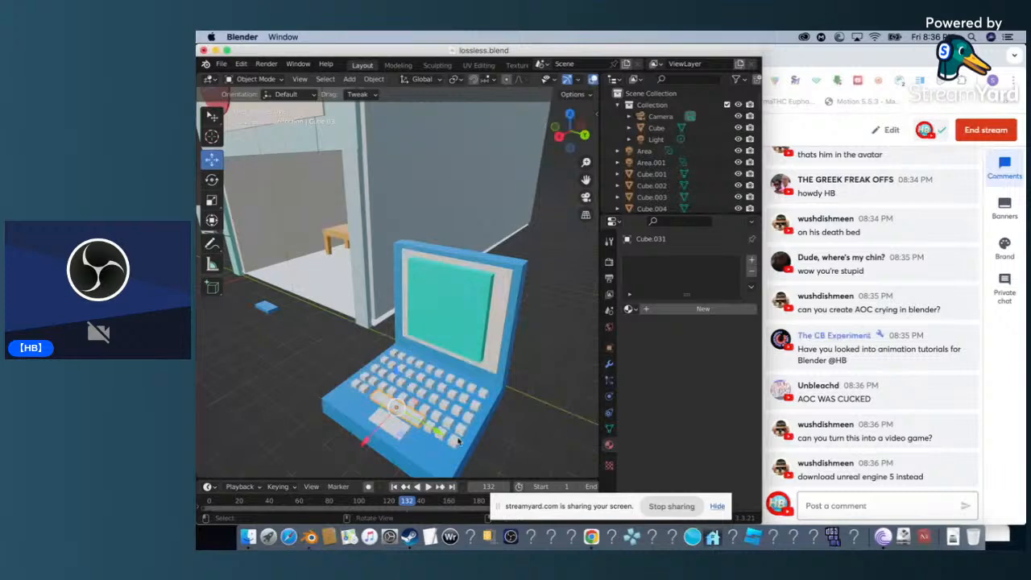
pyautogui.moveTo(441, 436); pyautogui.dragTo(435, 430)
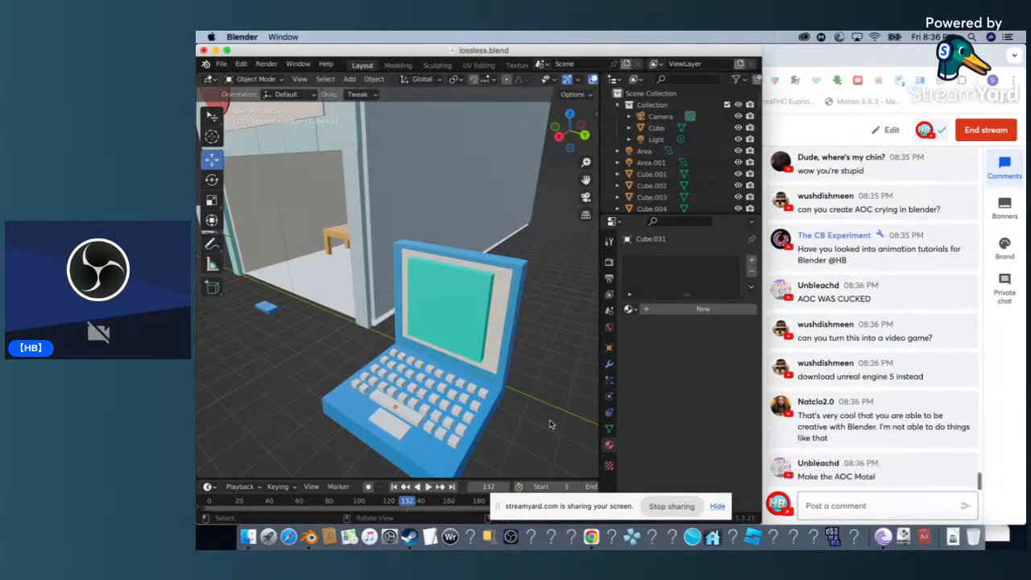
# Deselect the space bar and save the scene file lossless.blend.
pyautogui.scroll(-5, 536, 271)
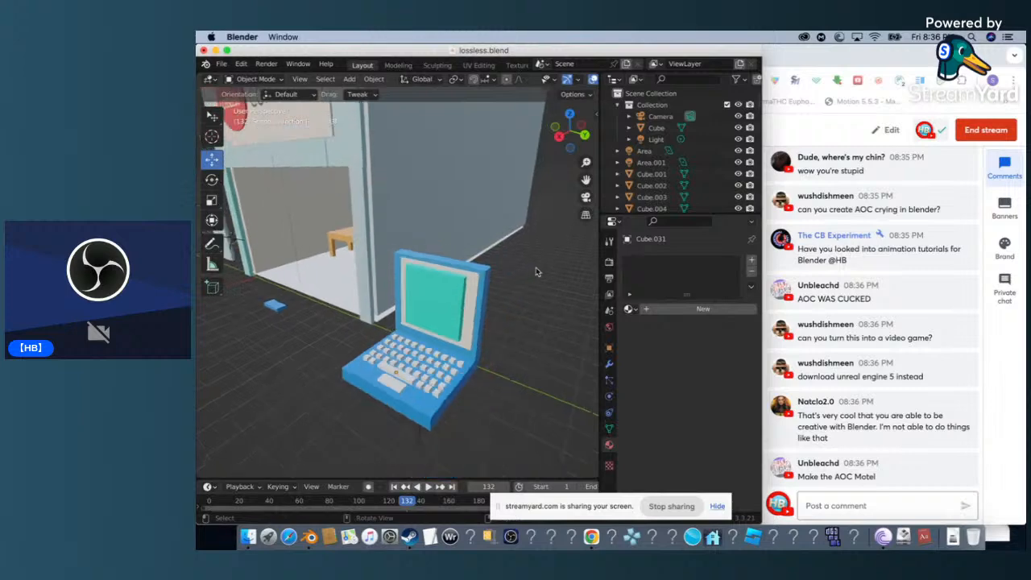
pyautogui.scroll(5, 536, 271)
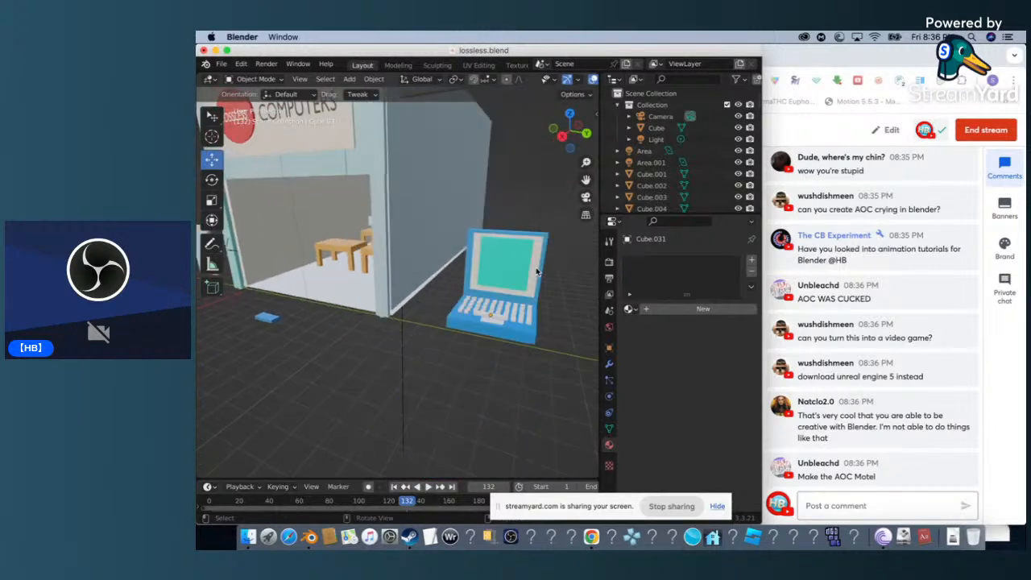
pyautogui.scroll(5, 536, 271)
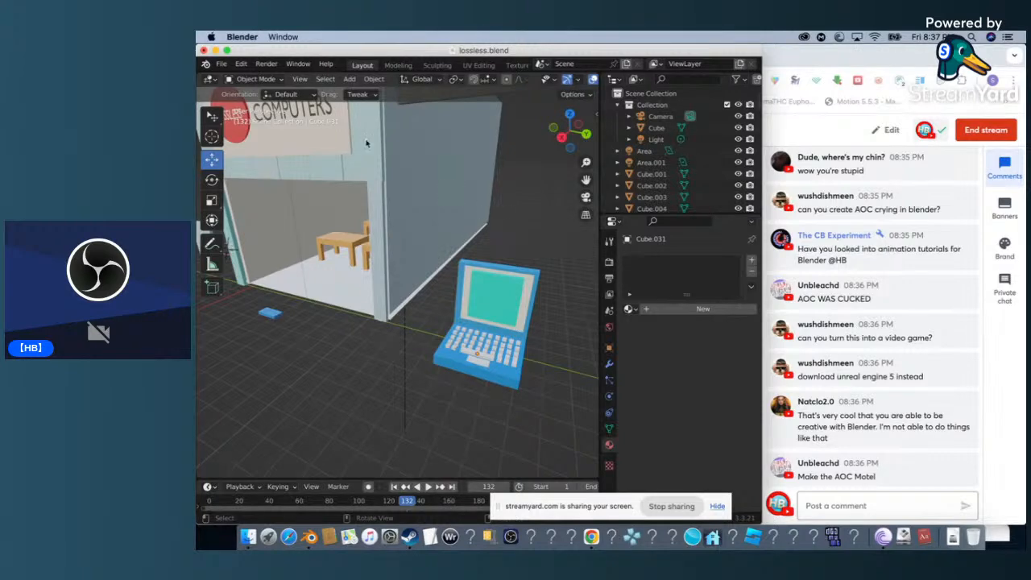
pyautogui.click(222, 66)
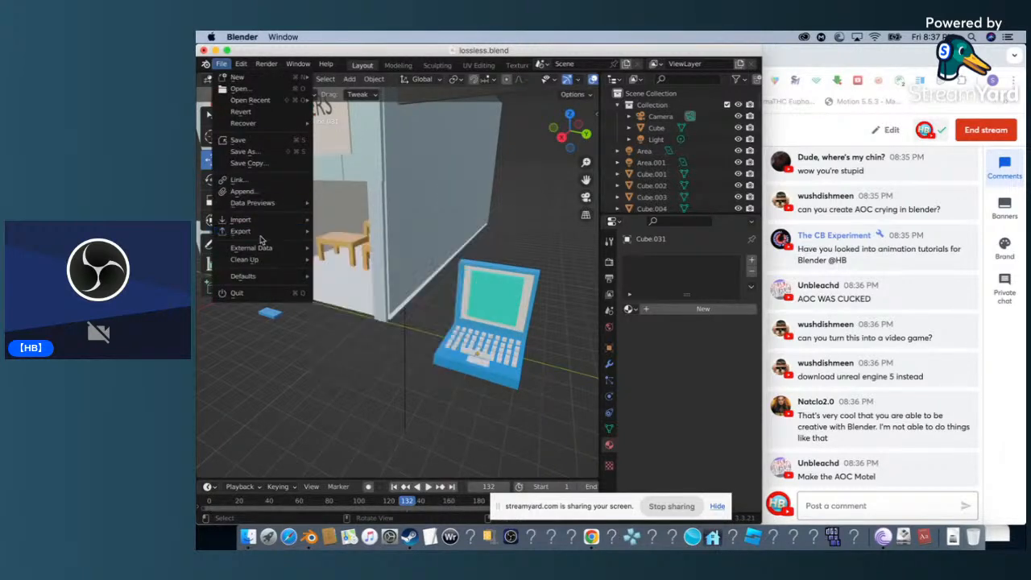
pyautogui.click(237, 141)
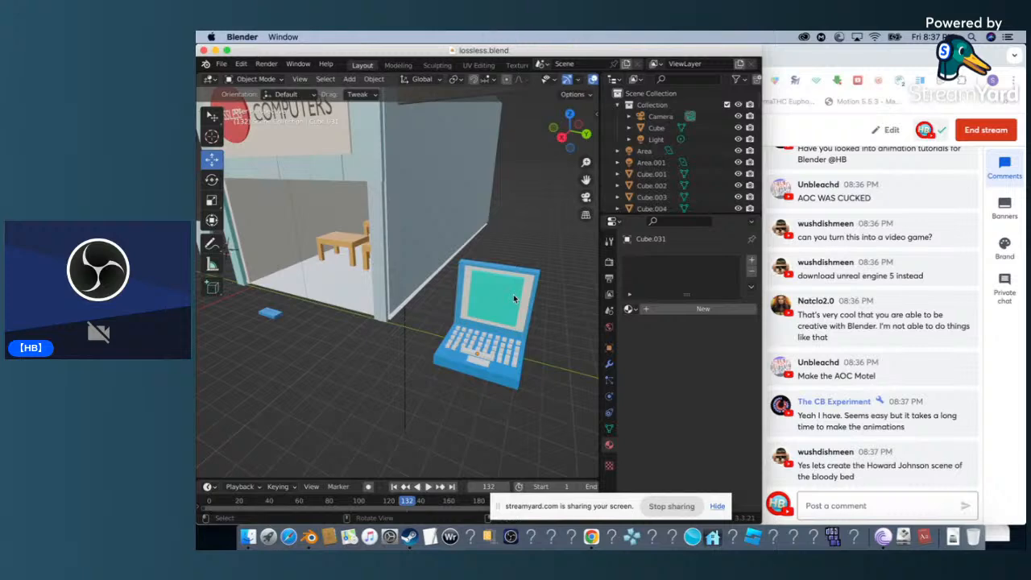
# Select the laptop's teal screen panel and switch back to the selection tool.
pyautogui.scroll(2, 514, 298)
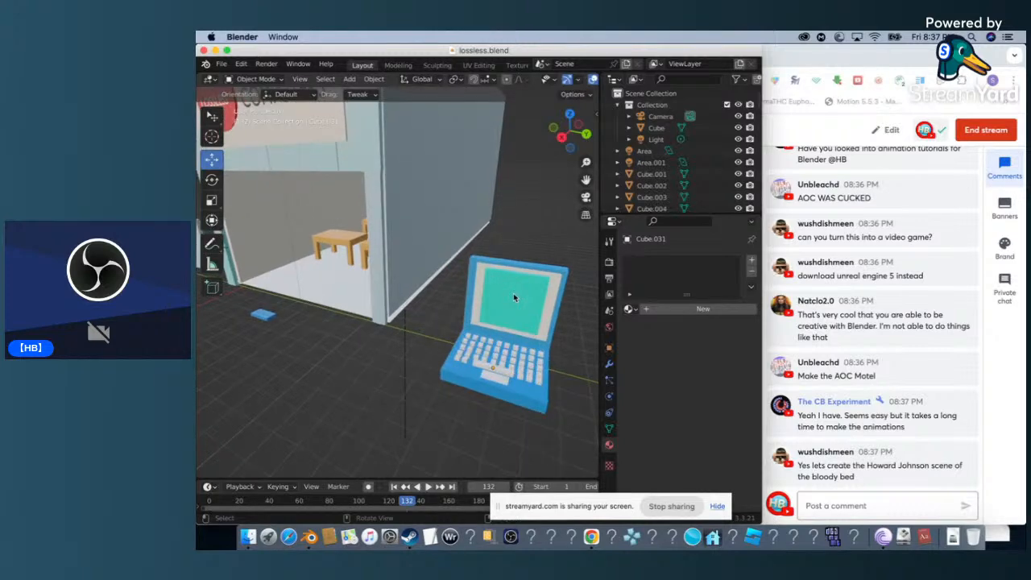
pyautogui.hscroll(4, 514, 298)
pyautogui.hscroll(-2, 514, 298)
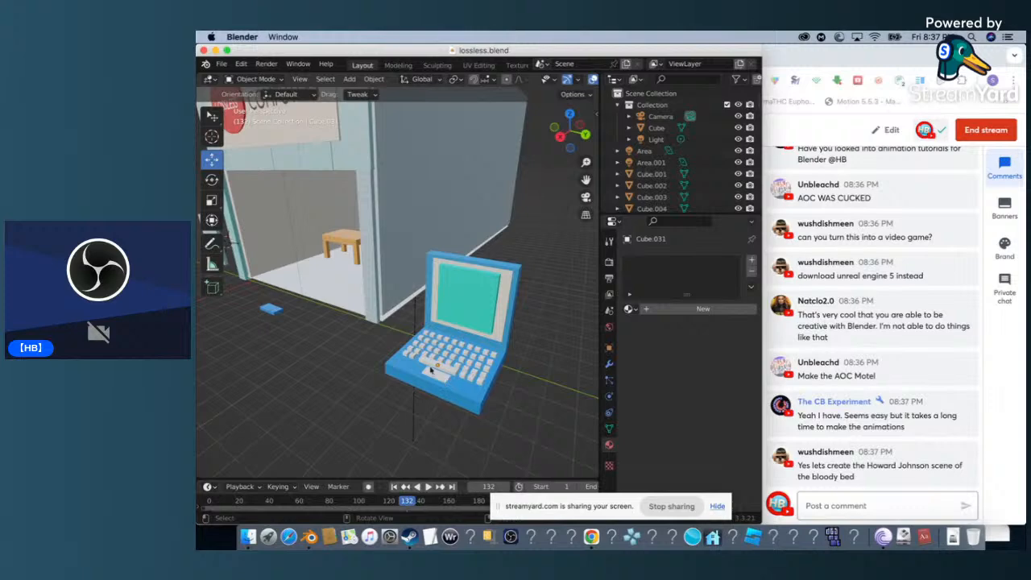
pyautogui.click(214, 116)
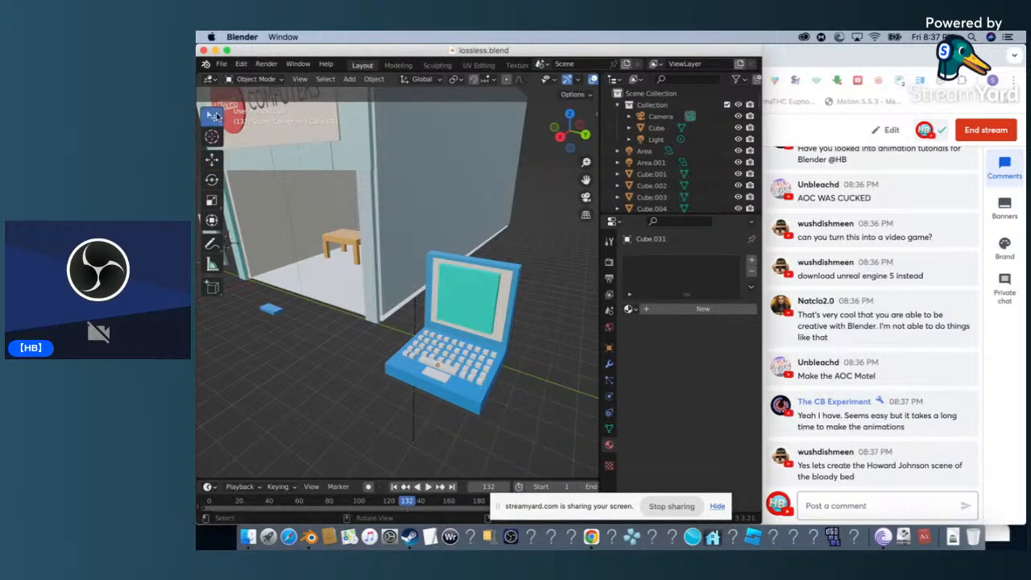
pyautogui.rightClick(216, 116)
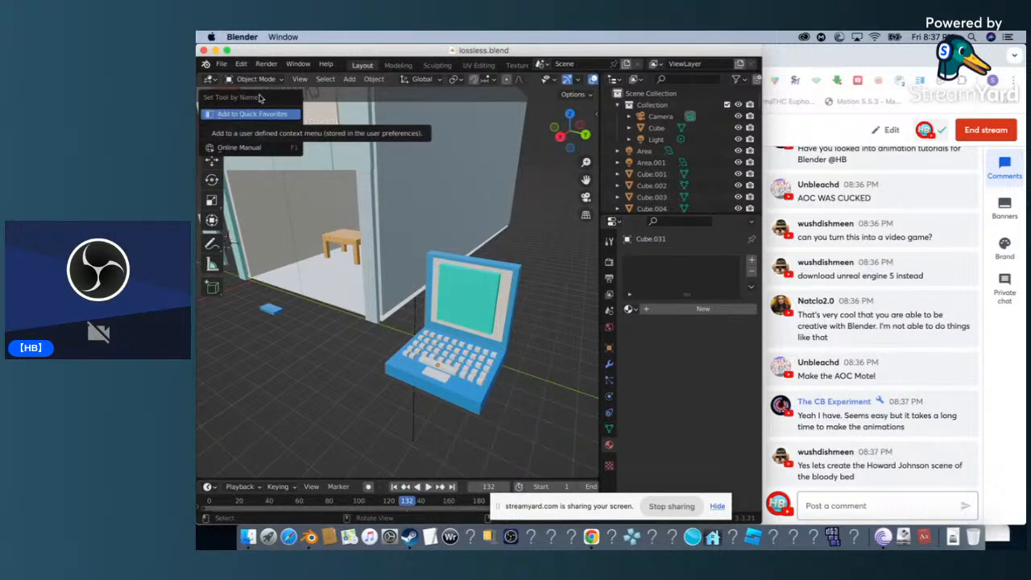
pyautogui.click(212, 137)
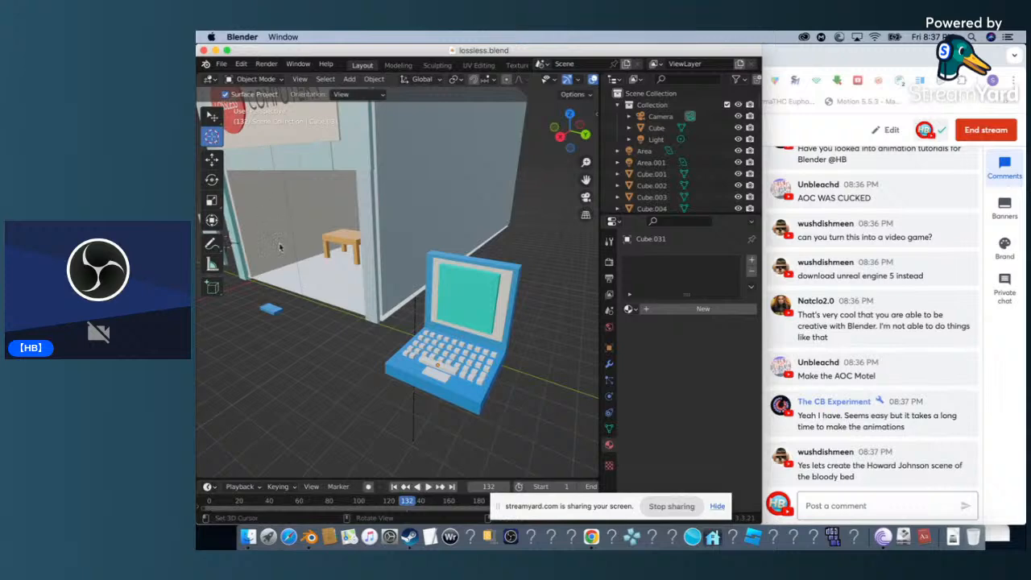
pyautogui.click(212, 160)
pyautogui.click(479, 288)
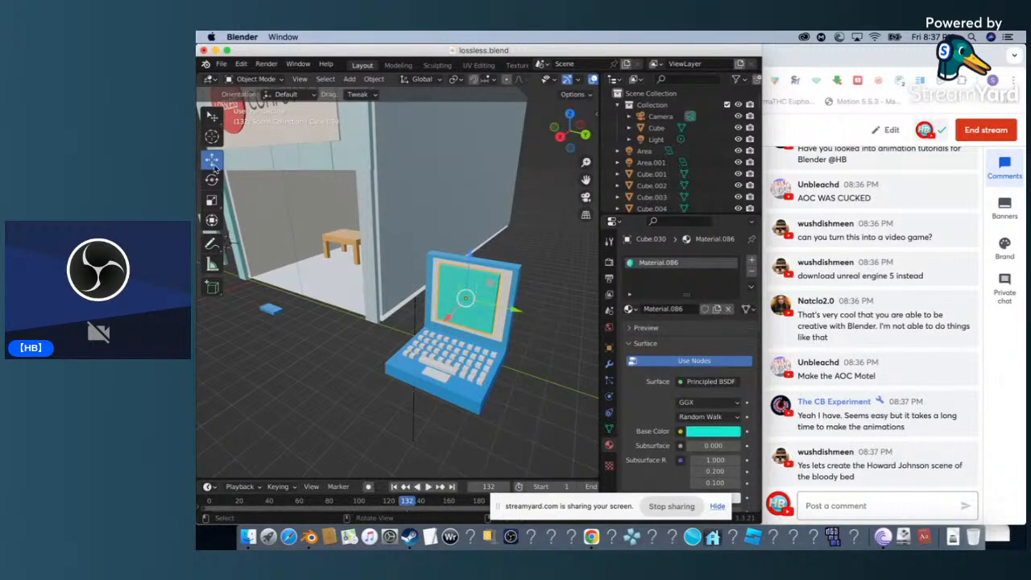
pyautogui.click(211, 118)
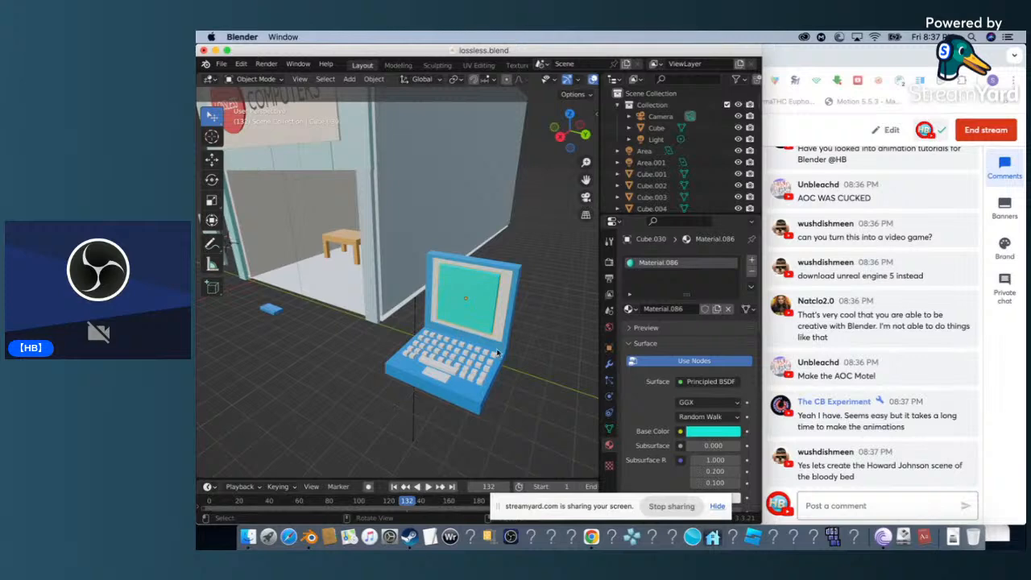
# Select the laptop's lid, its base and the small blue block in turn to check which parts form one object.
pyautogui.click(515, 270)
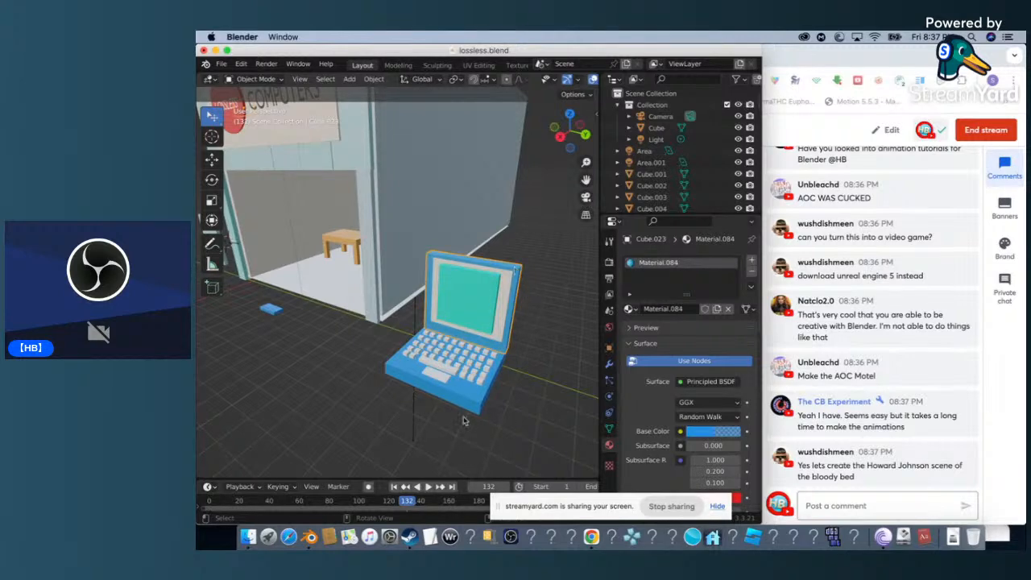
pyautogui.click(459, 385)
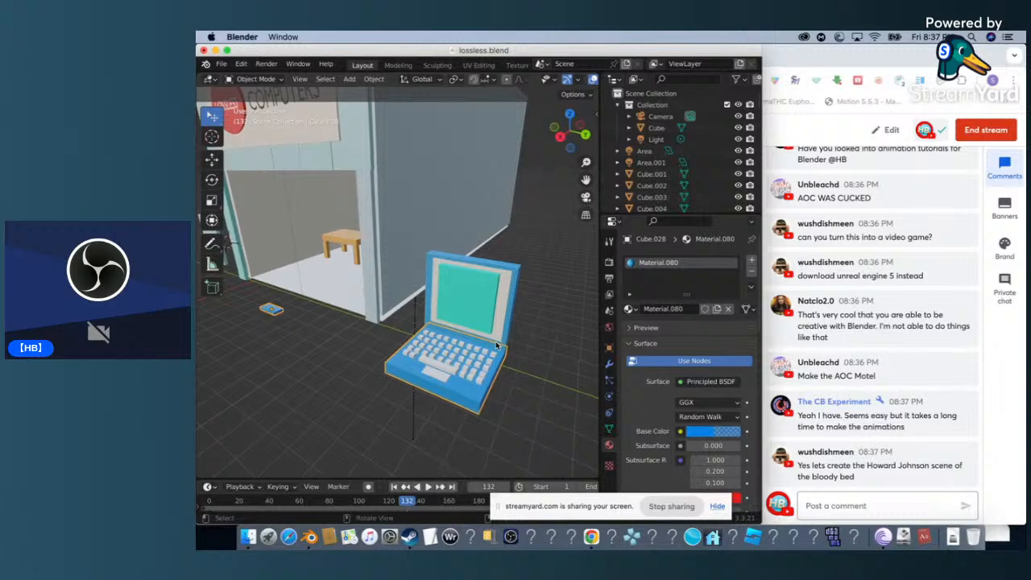
pyautogui.scroll(-1, 496, 345)
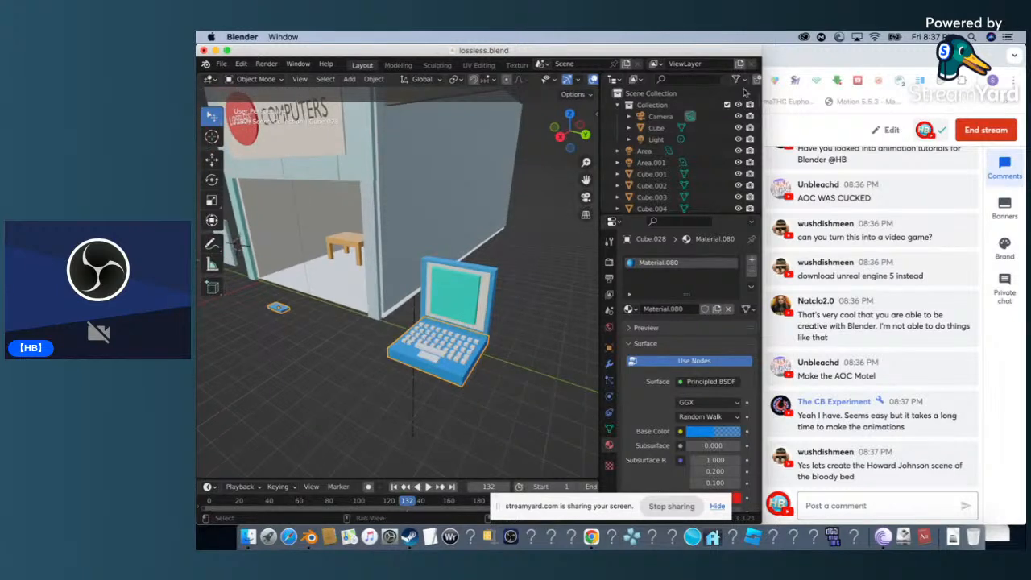
pyautogui.click(506, 277)
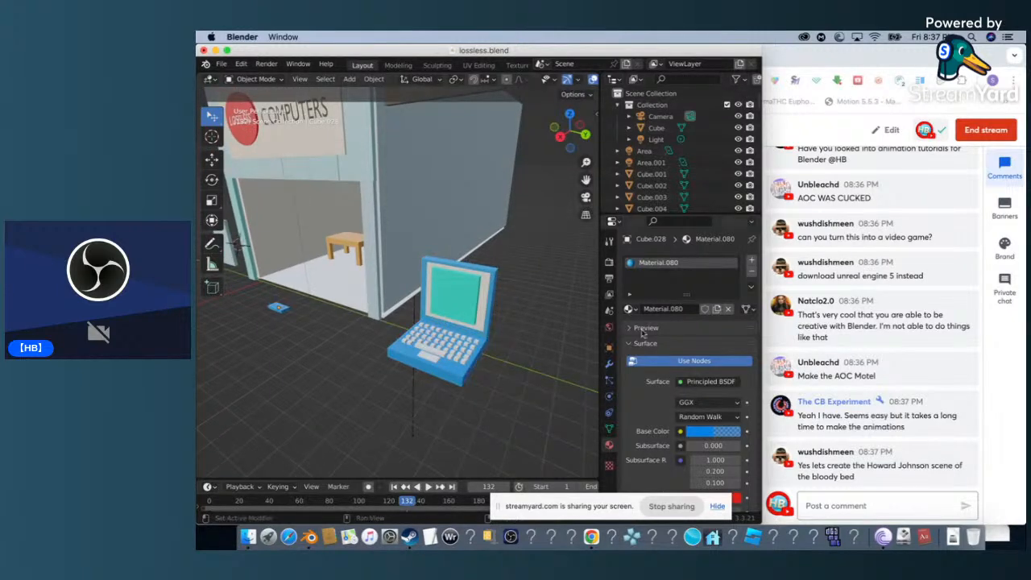
pyautogui.click(278, 310)
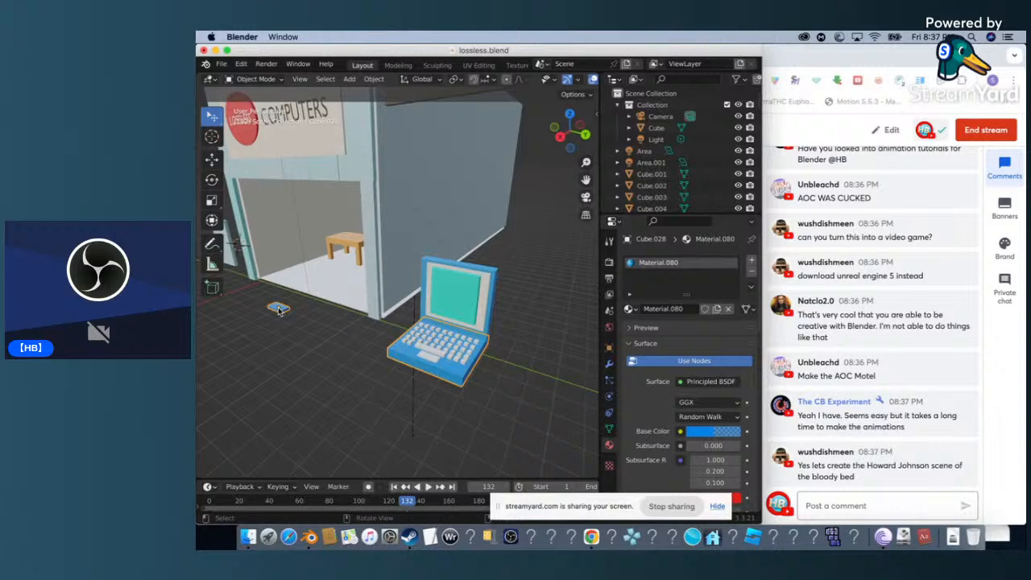
pyautogui.rightClick(518, 370)
# Widen the Blender window to the full screen width and hide the screen-sharing notice.
pyautogui.moveTo(763, 281); pyautogui.dragTo(1027, 279)
pyautogui.click(677, 310)
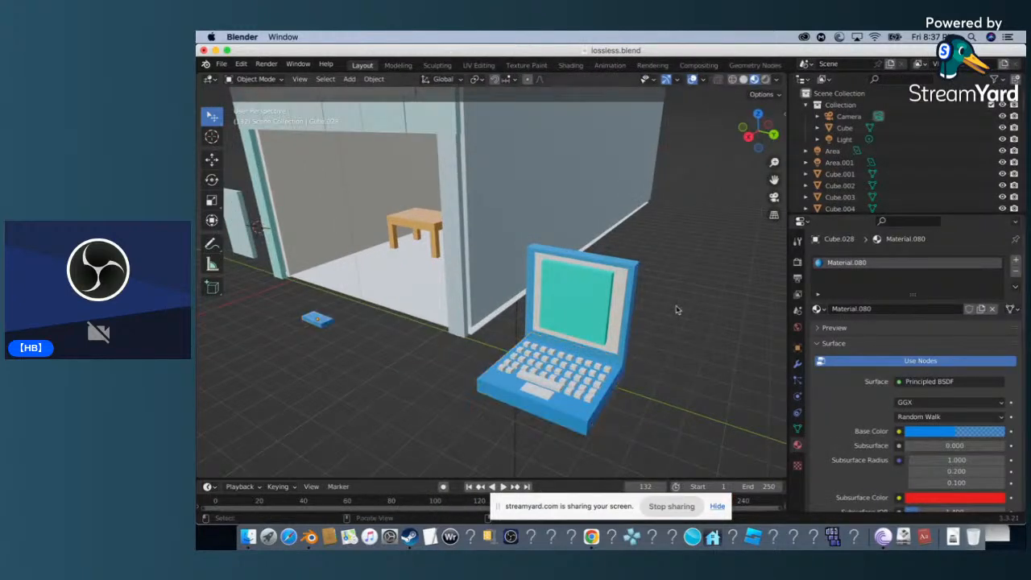
pyautogui.click(716, 506)
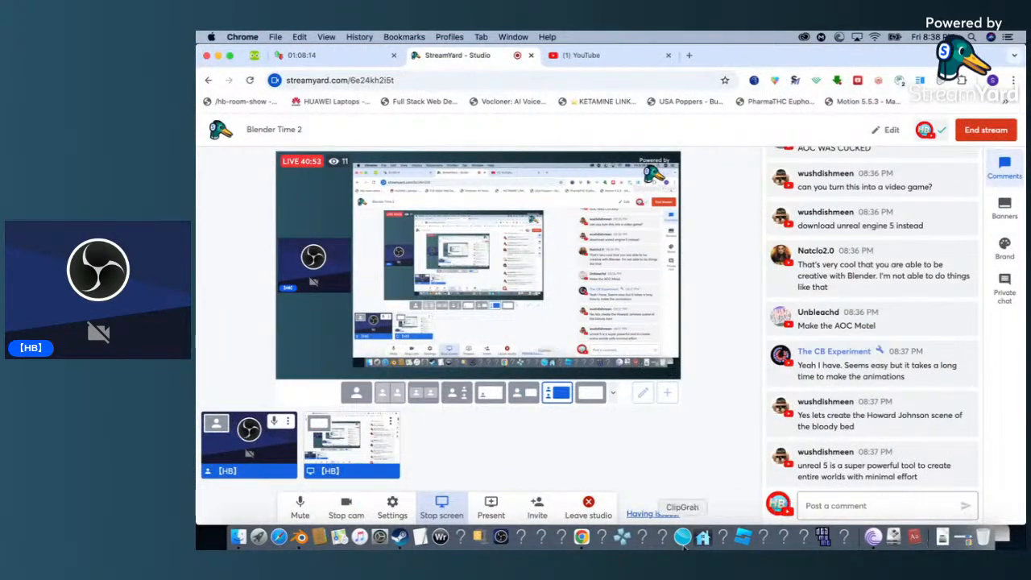
pyautogui.click(300, 537)
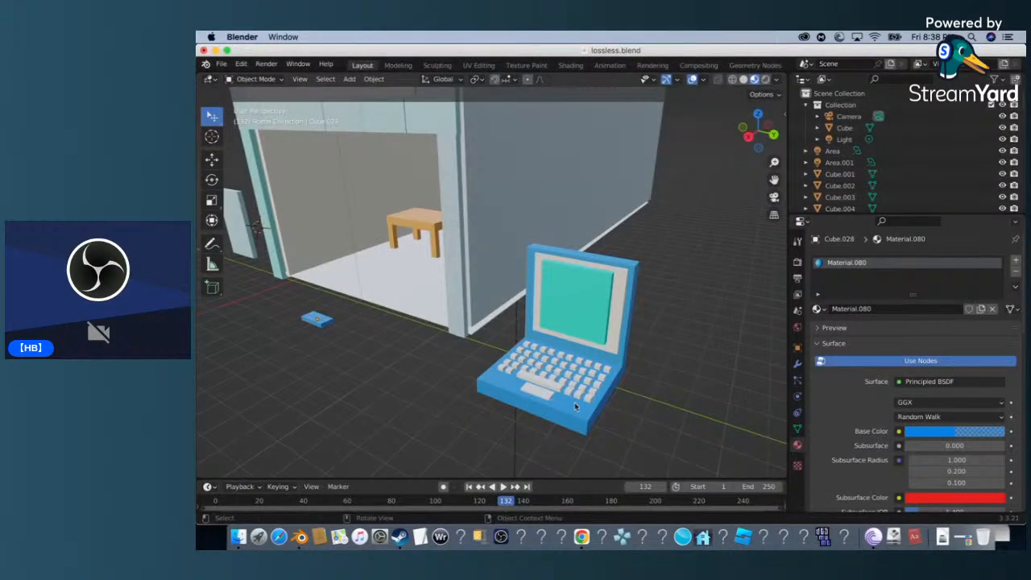
# Select the frame around the laptop's teal screen, save the scene file lossless.blend and clear the selection.
pyautogui.click(623, 309)
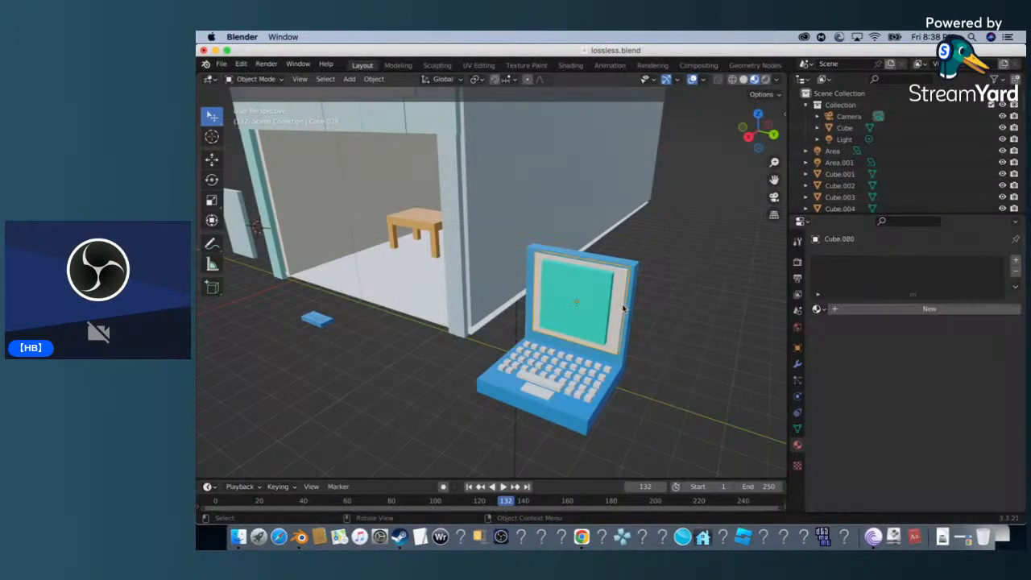
pyautogui.click(219, 64)
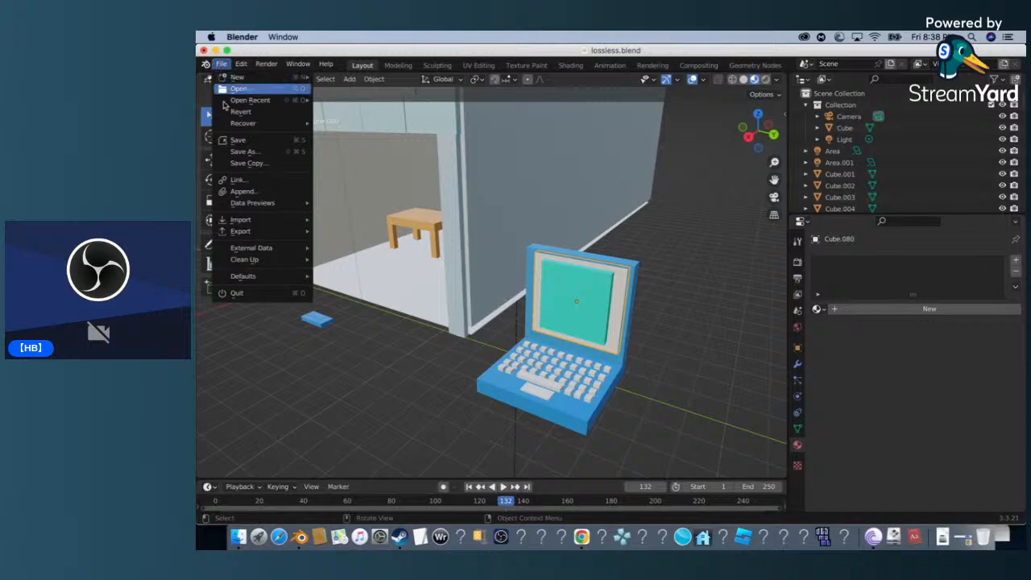
pyautogui.click(242, 144)
pyautogui.click(668, 276)
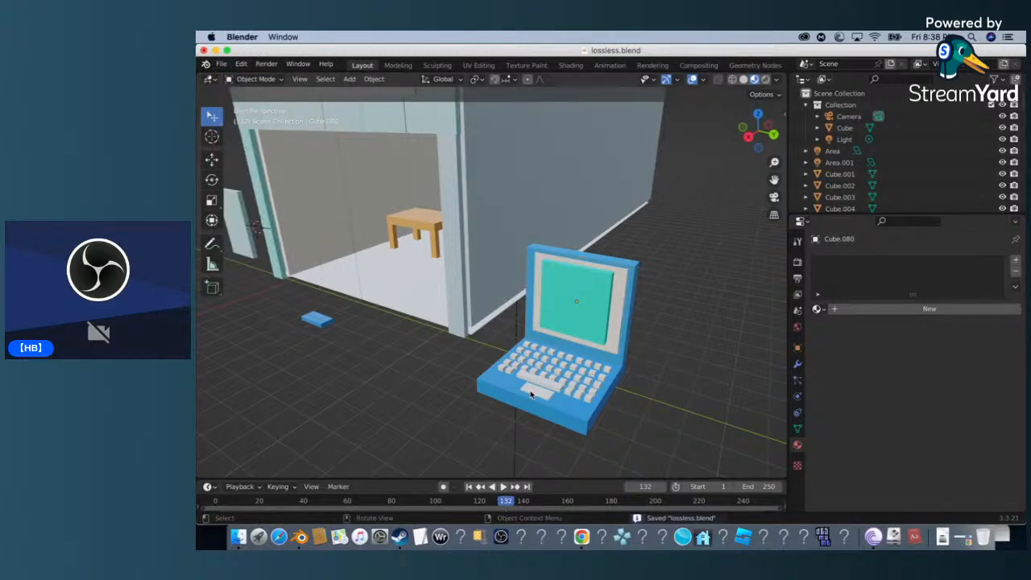
# Compare the laptop with the shopfront and select the small blue block outside the entrance to check which parts it is joined to.
pyautogui.hscroll(-5, 530, 394)
pyautogui.scroll(-3, 530, 394)
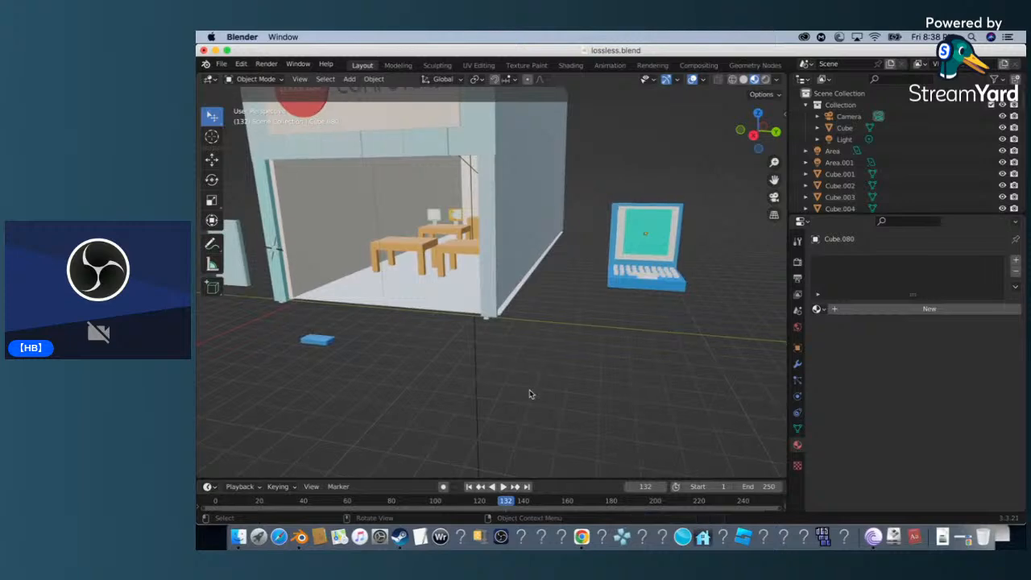
pyautogui.scroll(-2, 529, 394)
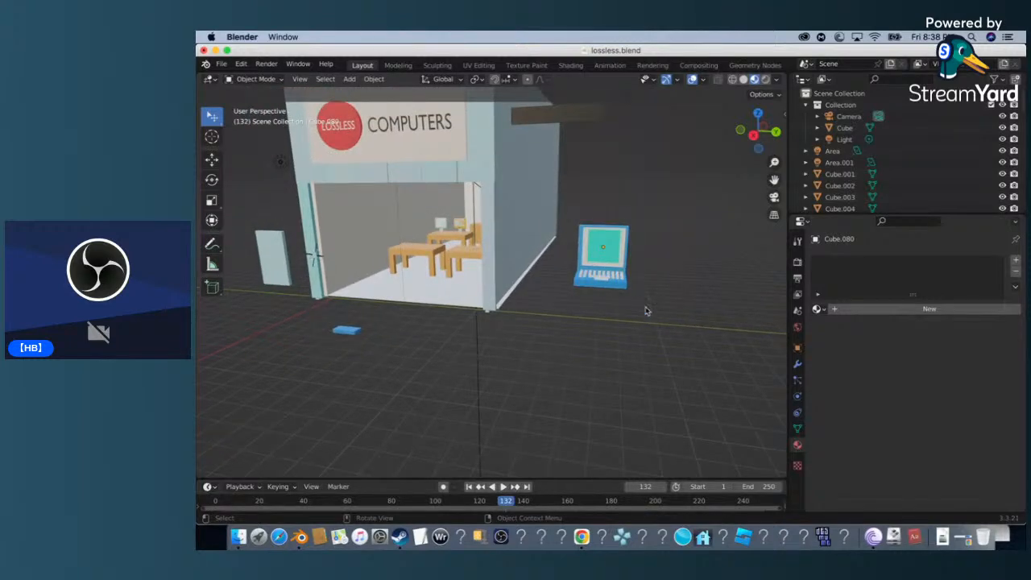
pyautogui.hscroll(4, 647, 311)
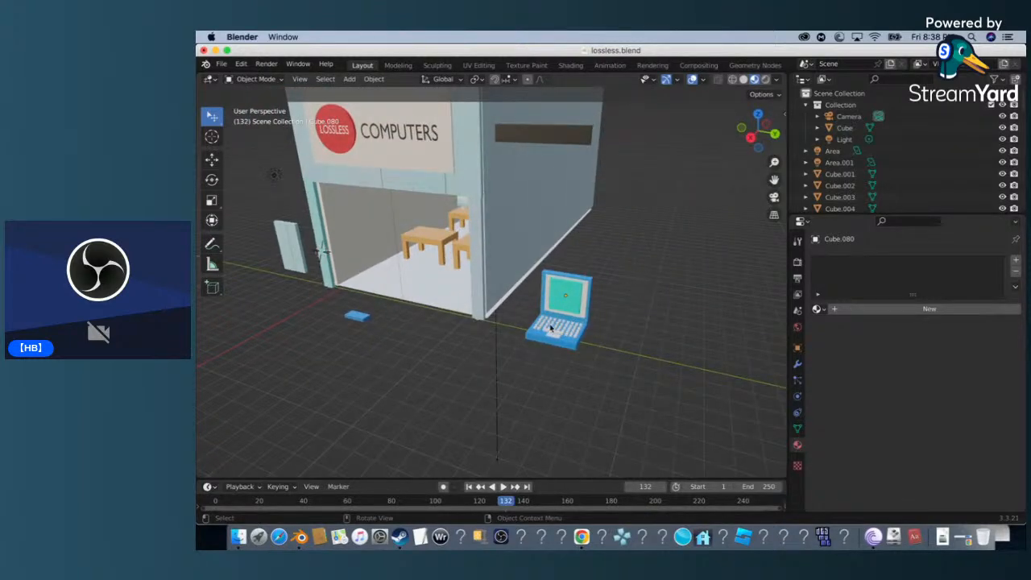
pyautogui.rightClick(590, 306)
pyautogui.hscroll(-5, 364, 286)
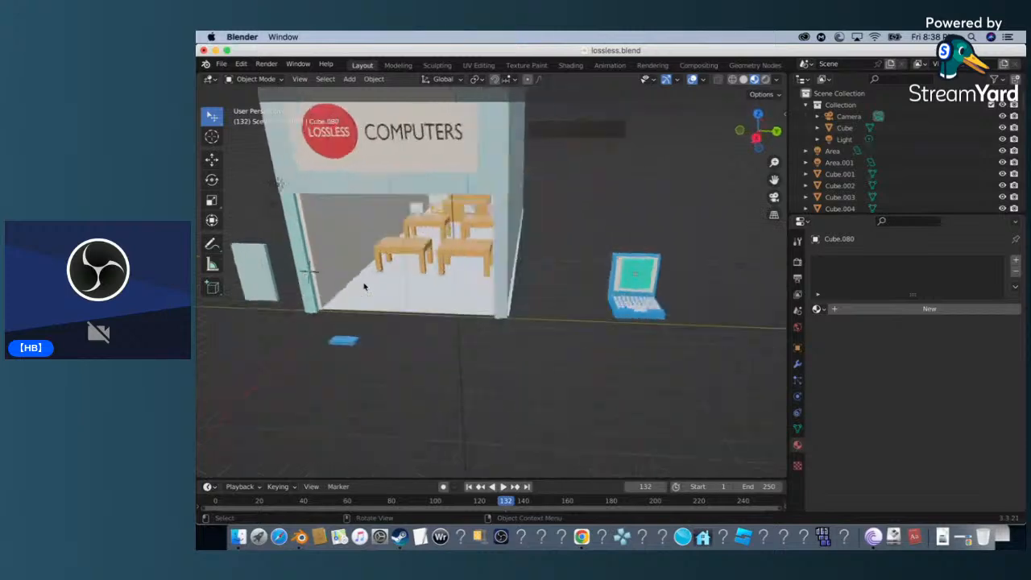
pyautogui.hscroll(-5, 364, 286)
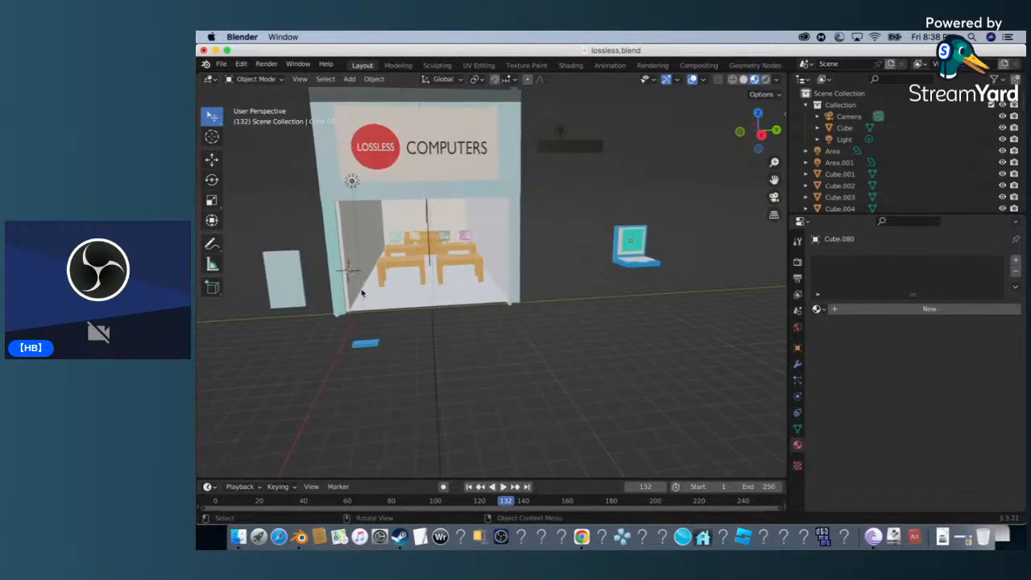
pyautogui.click(365, 346)
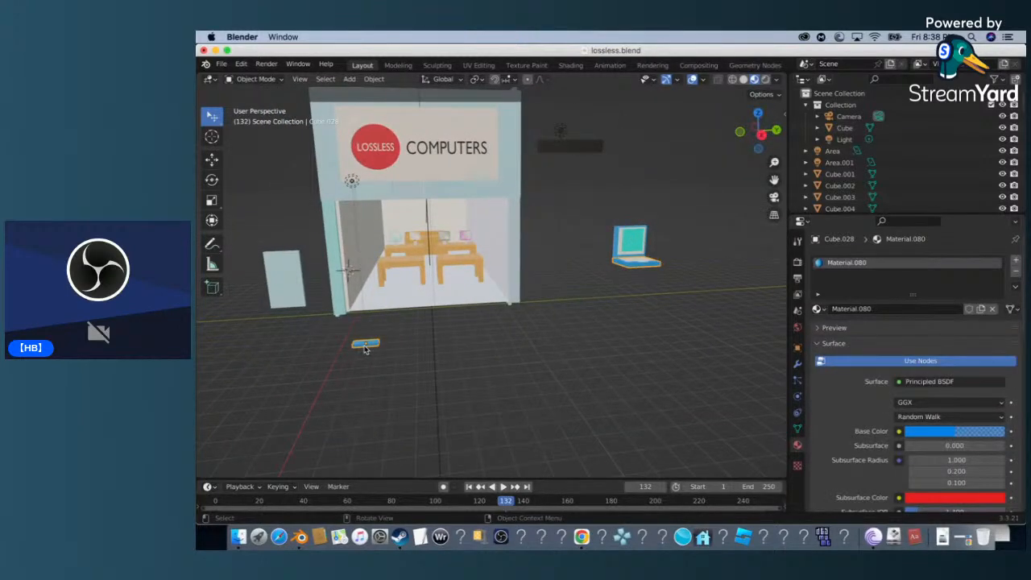
pyautogui.click(505, 401)
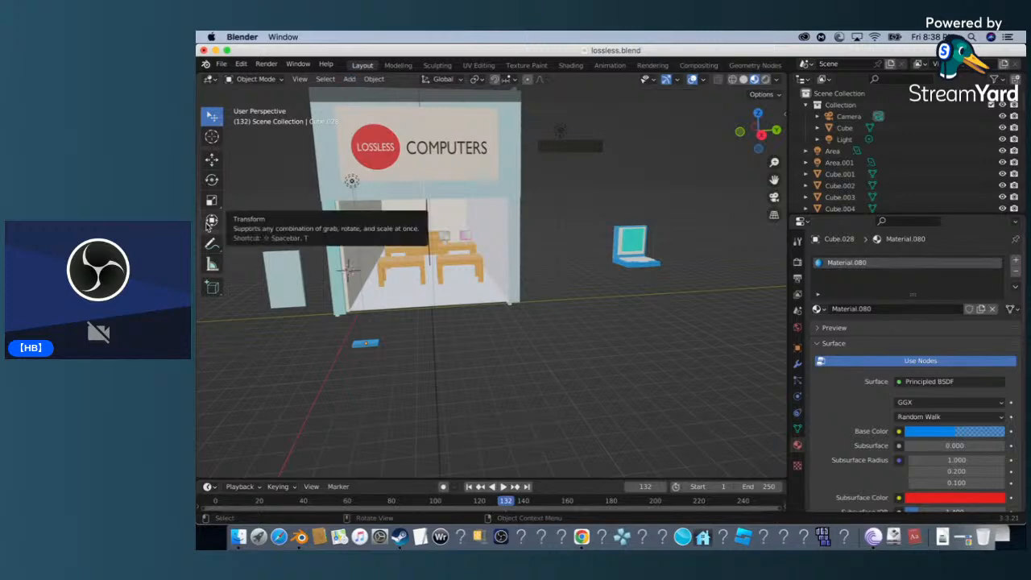
# Examine the shop's sign and entrance, and inside it the tables with monitors, the counter and the back wall.
pyautogui.scroll(5, 400, 294)
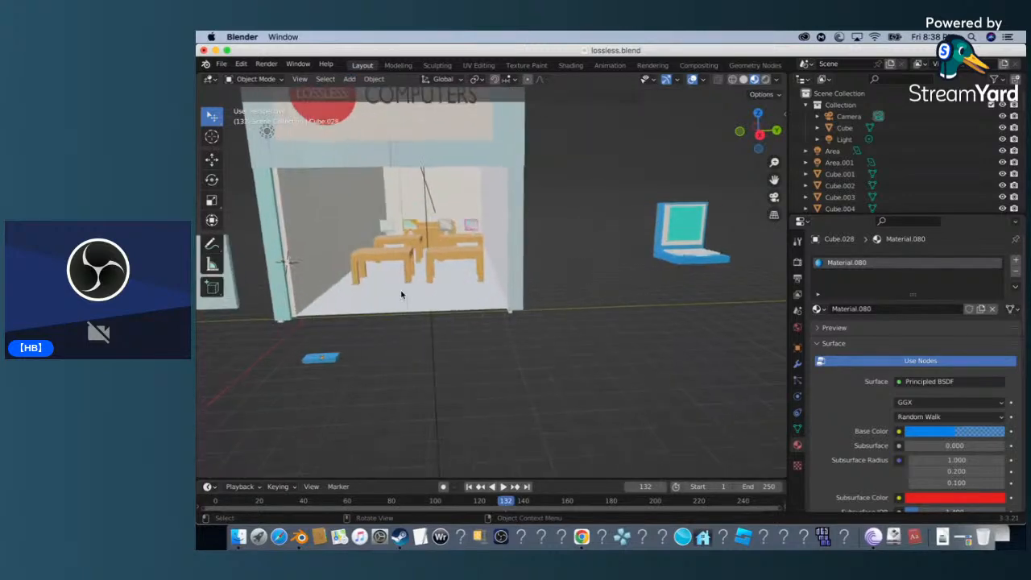
pyautogui.scroll(5, 401, 294)
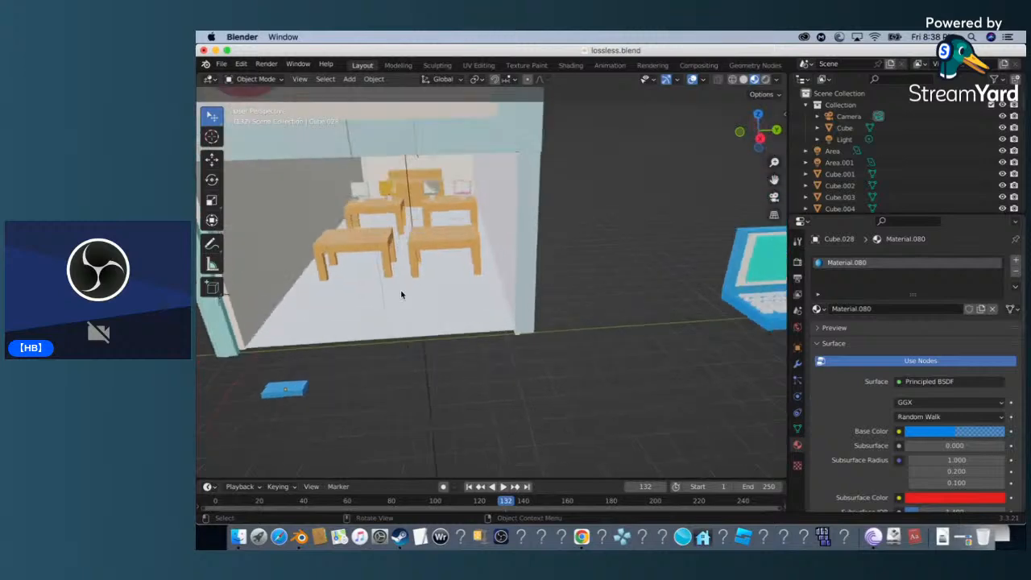
pyautogui.scroll(-10, 401, 294)
pyautogui.scroll(5, 401, 293)
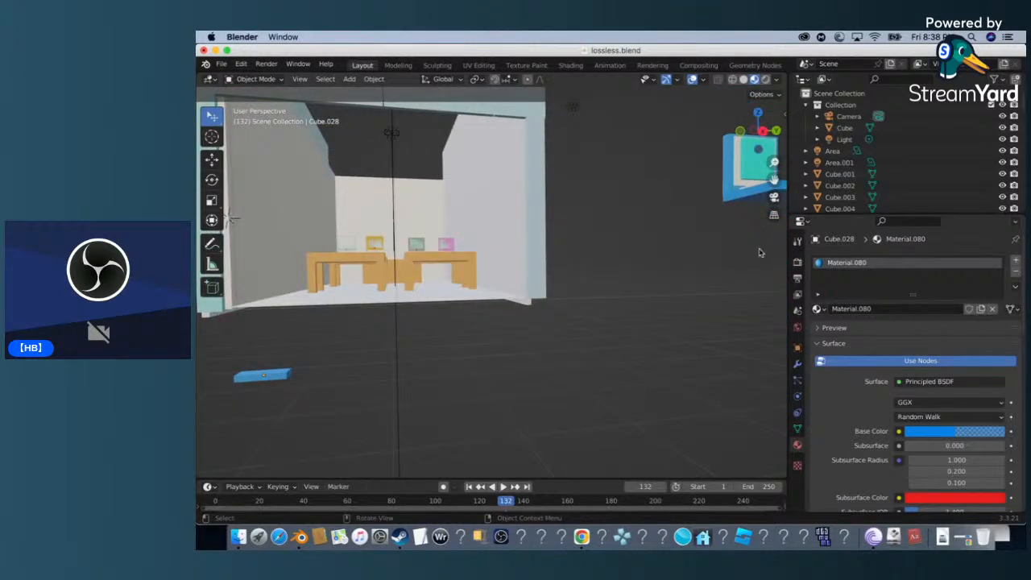
pyautogui.moveTo(775, 180); pyautogui.dragTo(928, 409)
pyautogui.scroll(5, 372, 301)
pyautogui.scroll(-8, 372, 300)
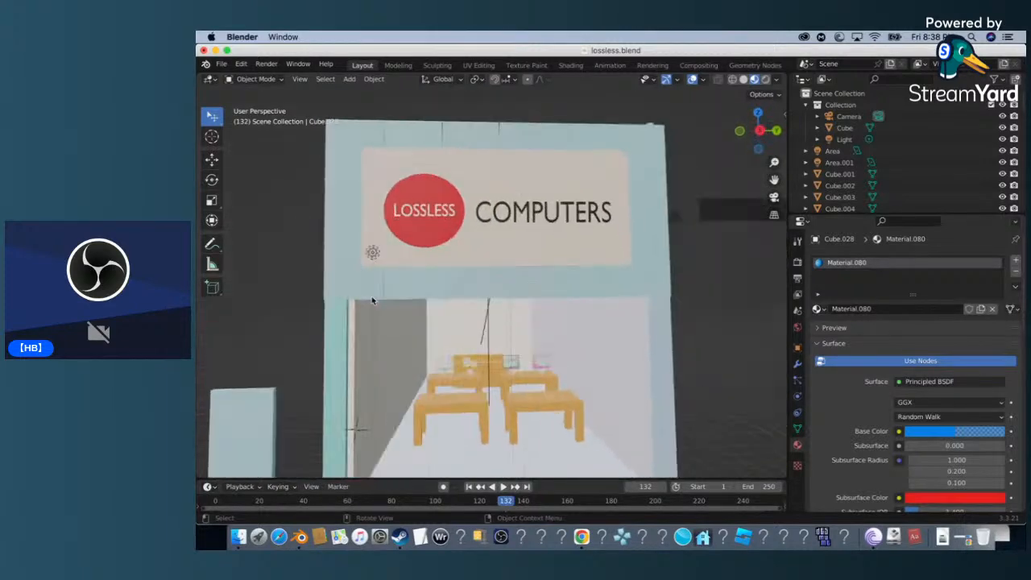
pyautogui.scroll(2, 372, 300)
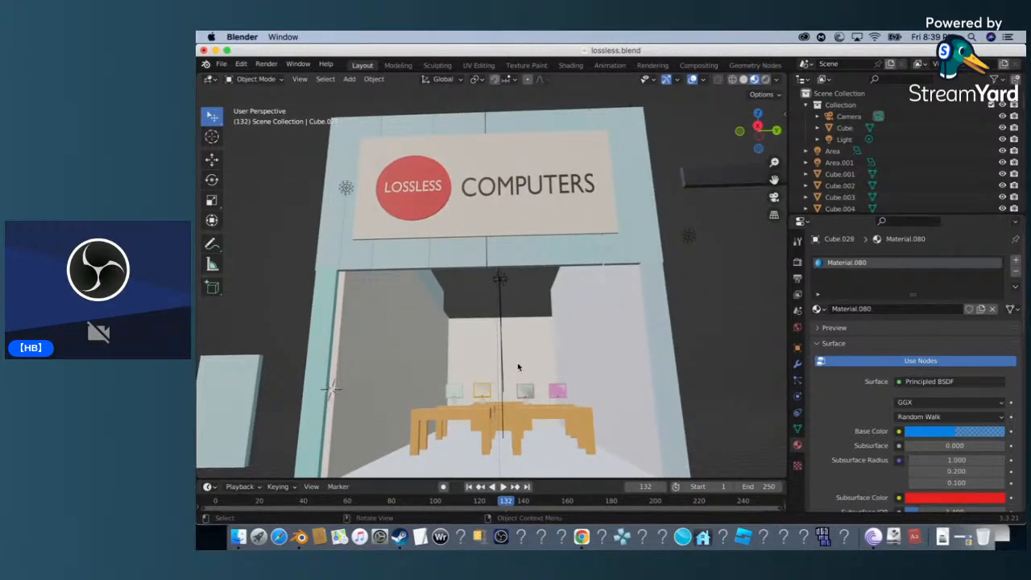
pyautogui.scroll(4, 518, 367)
pyautogui.scroll(2, 518, 366)
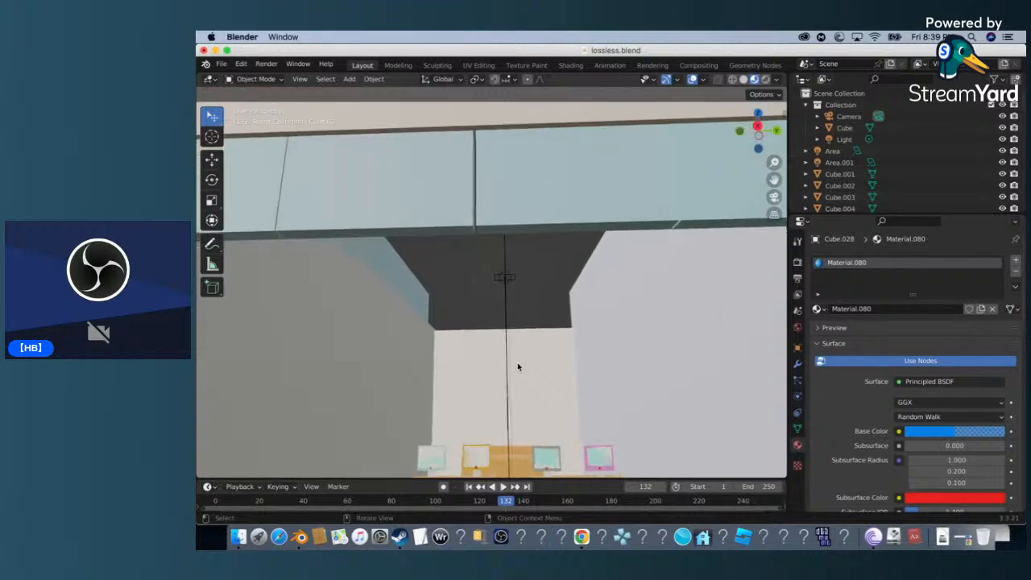
pyautogui.scroll(3, 519, 367)
pyautogui.scroll(2, 518, 366)
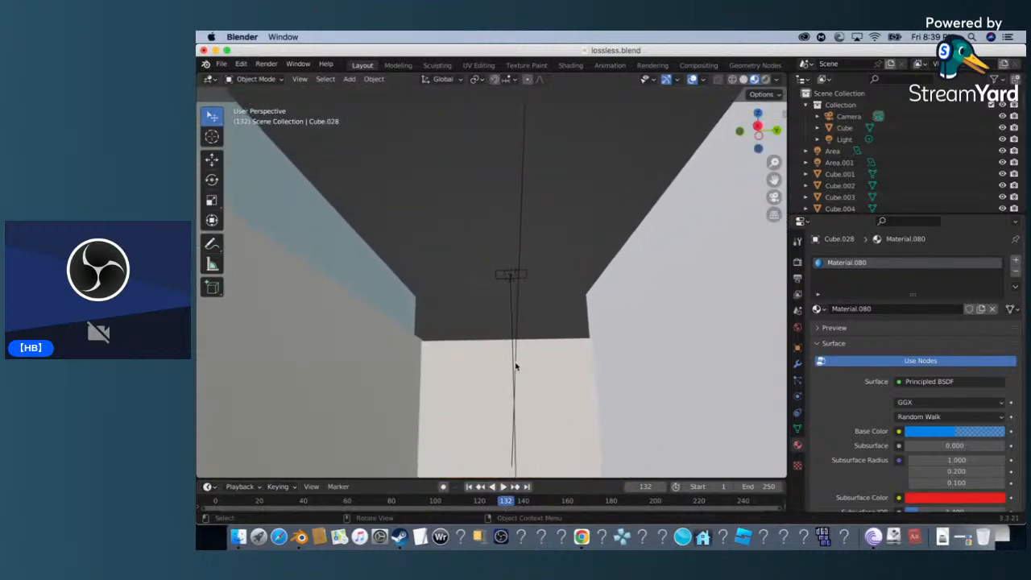
pyautogui.scroll(4, 517, 367)
pyautogui.scroll(5, 516, 367)
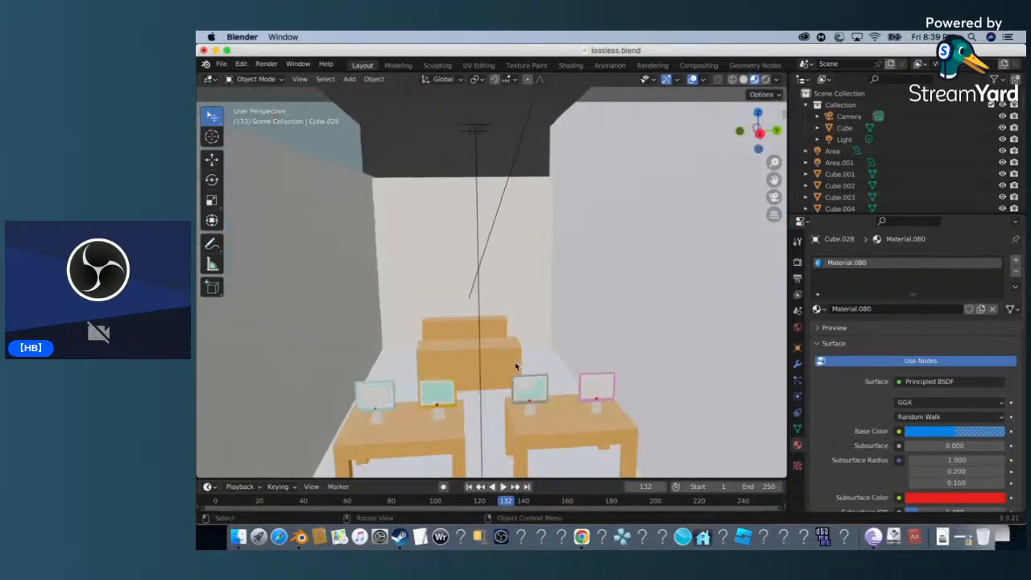
pyautogui.scroll(3, 516, 367)
pyautogui.scroll(2, 517, 367)
pyautogui.scroll(2, 518, 366)
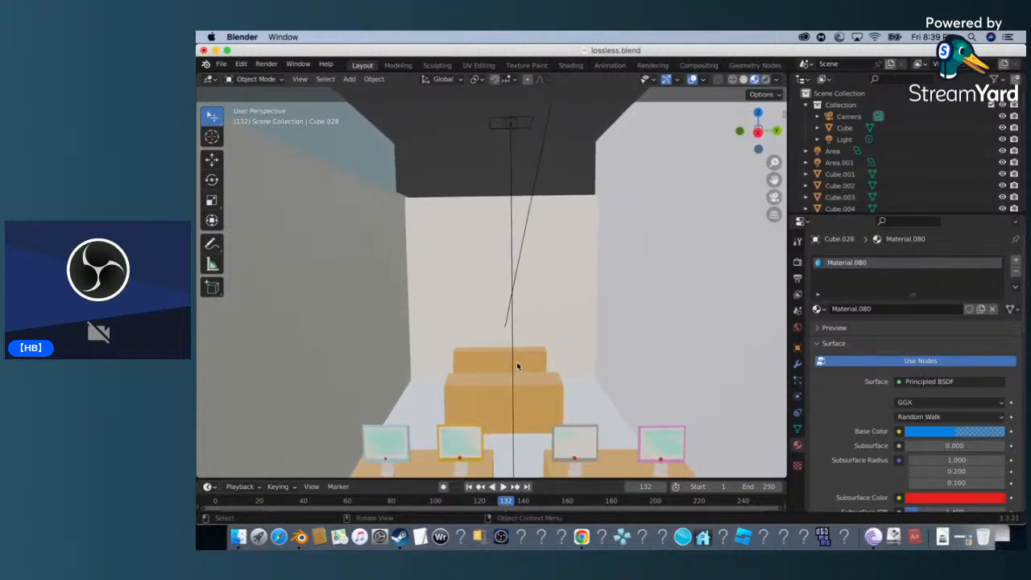
pyautogui.scroll(1, 520, 365)
pyautogui.scroll(-8, 520, 365)
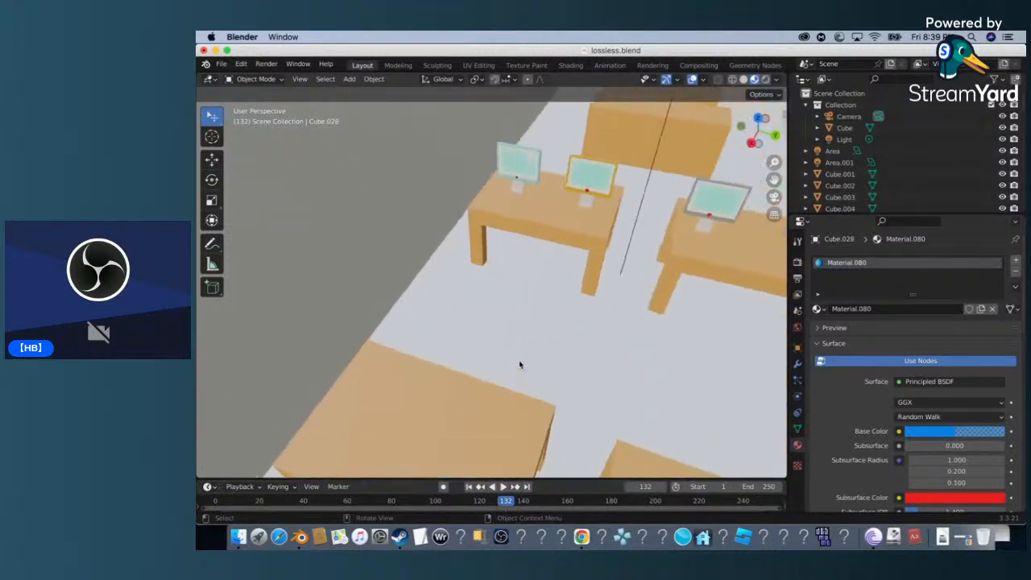
pyautogui.scroll(12, 519, 365)
pyautogui.scroll(-4, 520, 365)
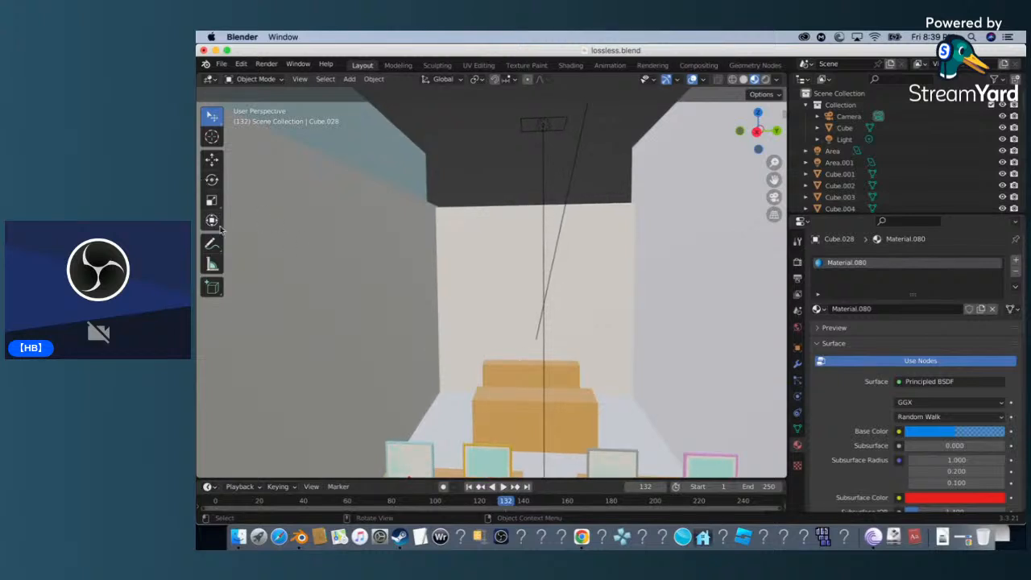
# Add a small, thin cube high on the shop's back wall, above and beside the counter.
pyautogui.click(213, 287)
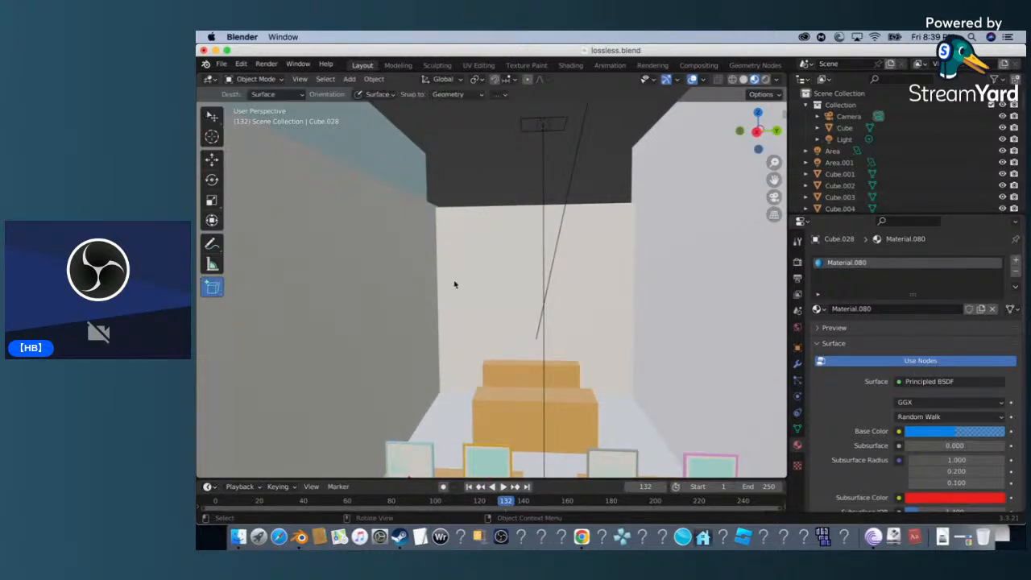
pyautogui.moveTo(461, 264); pyautogui.dragTo(532, 300)
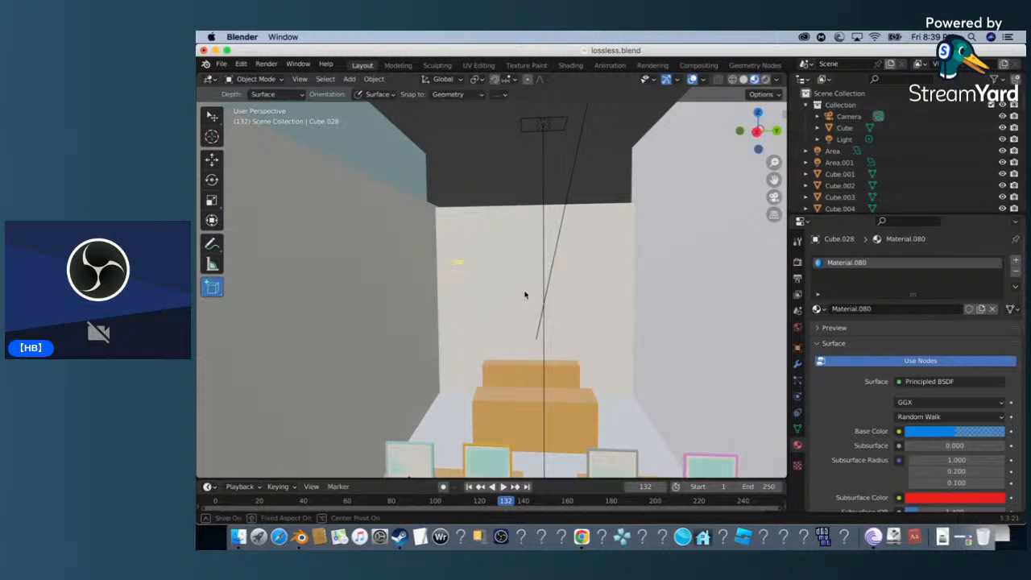
pyautogui.click(517, 250)
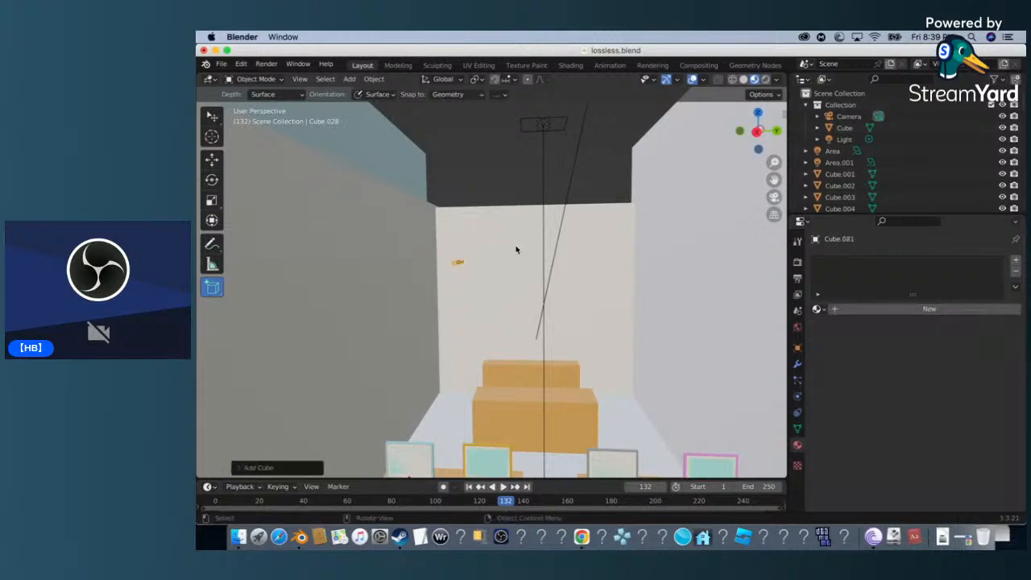
# Move the new cube along the X axis out through the back wall into the open space behind the shop.
pyautogui.scroll(-4, 499, 216)
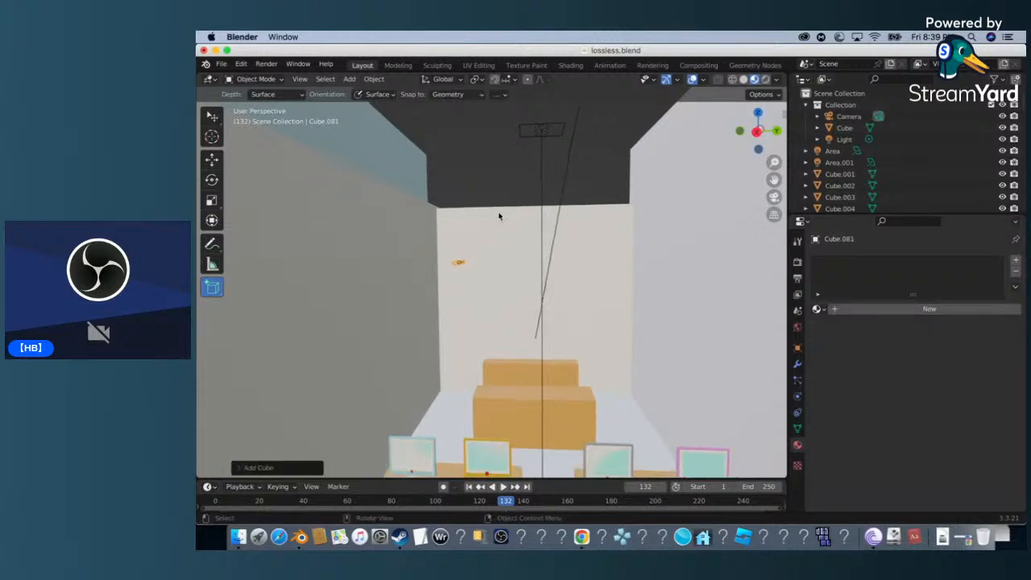
pyautogui.scroll(-8, 499, 216)
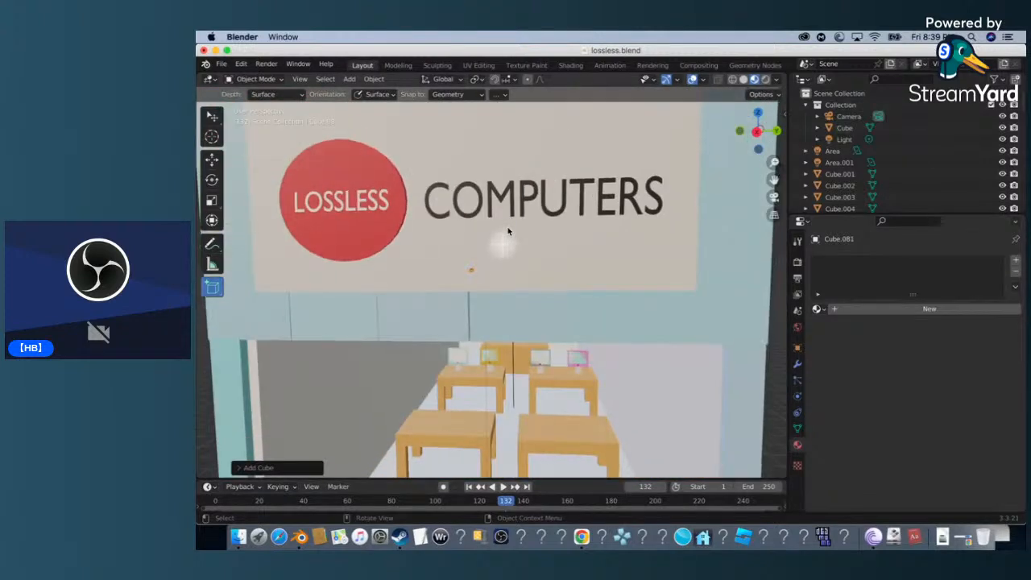
pyautogui.scroll(-6, 507, 234)
pyautogui.moveTo(503, 234); pyautogui.dragTo(497, 246, button='middle')
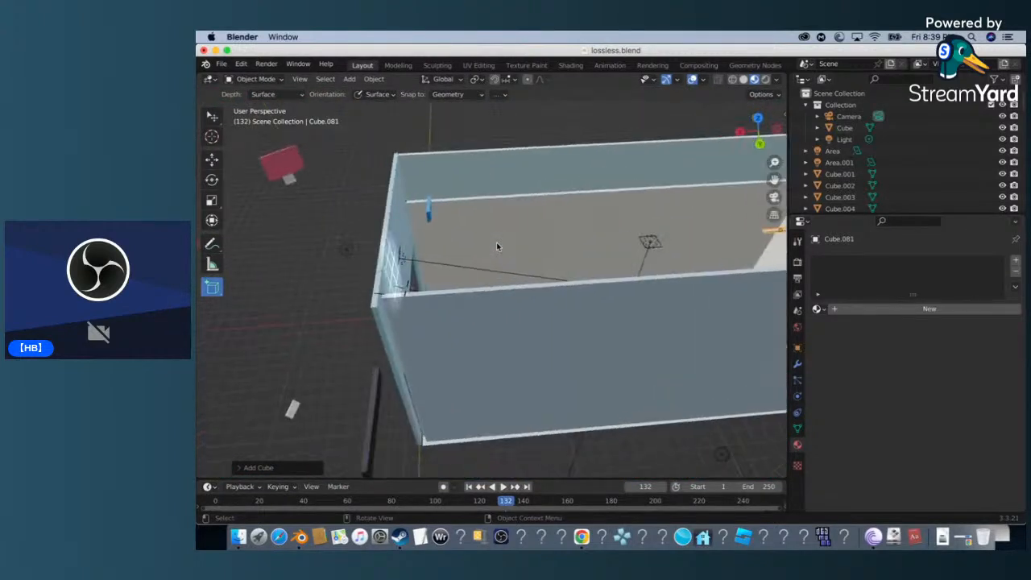
pyautogui.moveTo(775, 182); pyautogui.dragTo(661, 191)
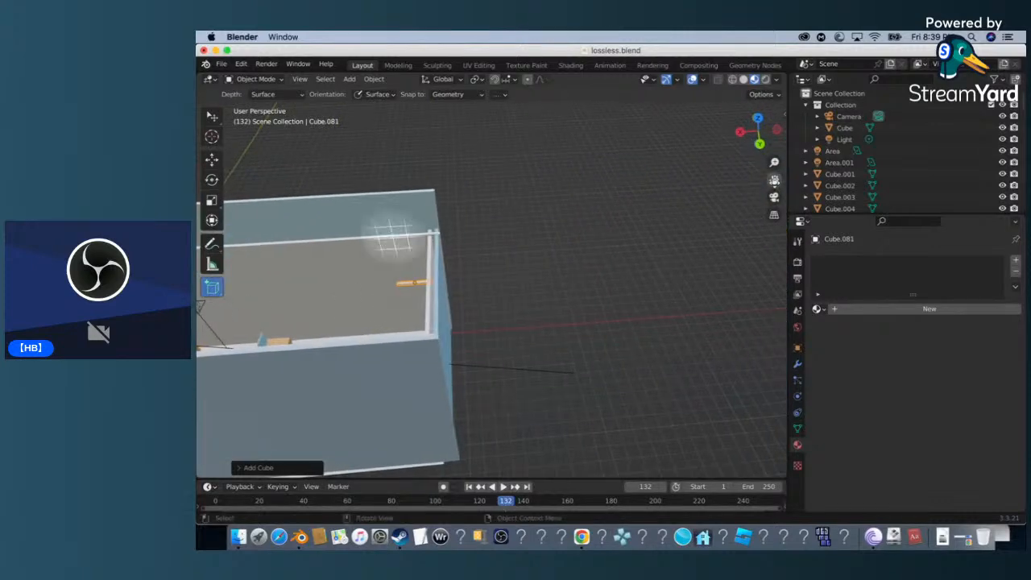
pyautogui.click(212, 160)
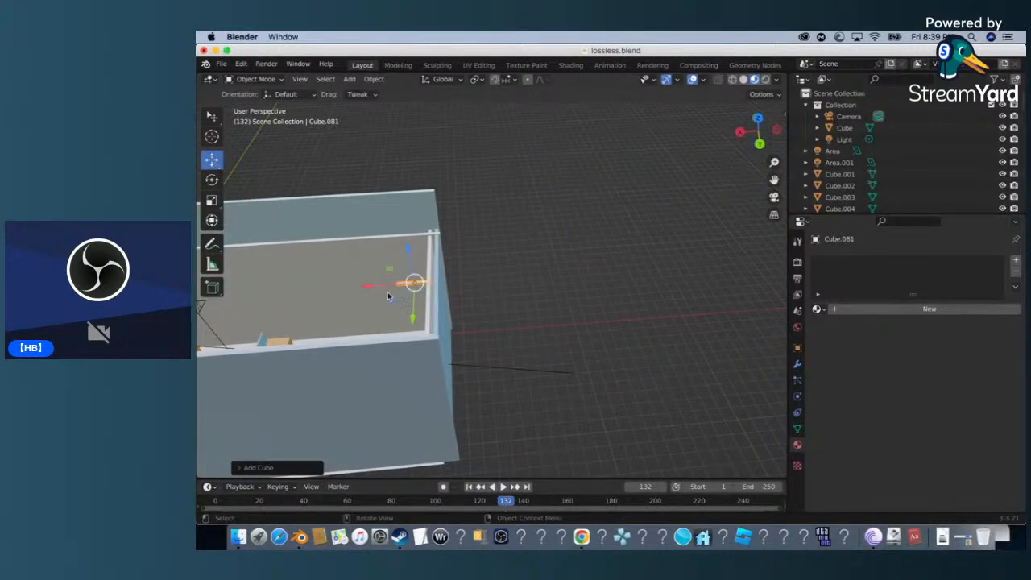
pyautogui.moveTo(368, 291); pyautogui.dragTo(521, 276)
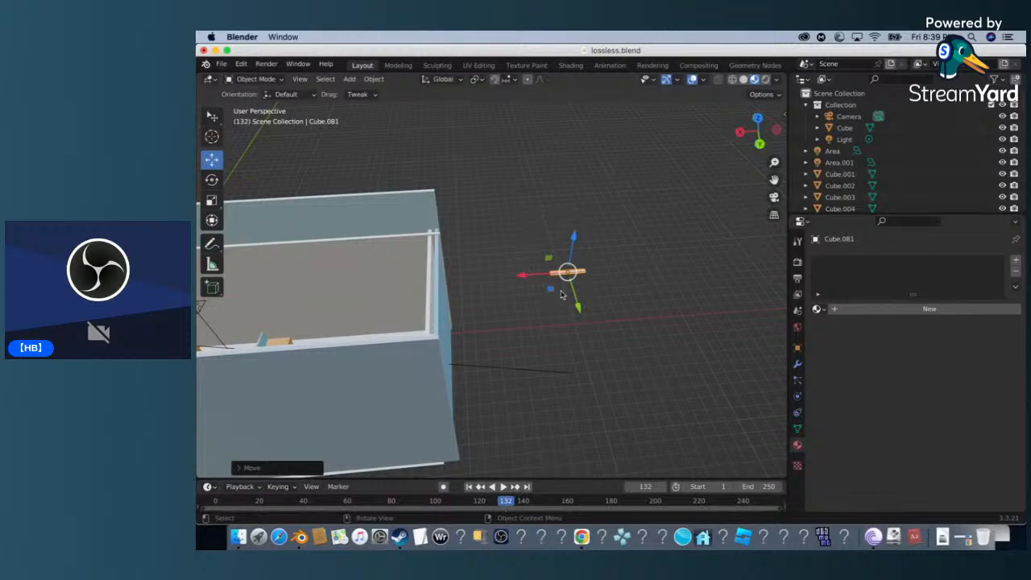
# Narrow the Blender window to reveal the stream comments, and enlarge the new cube along Y and X into a flat rectangular panel.
pyautogui.moveTo(1024, 316); pyautogui.dragTo(756, 299)
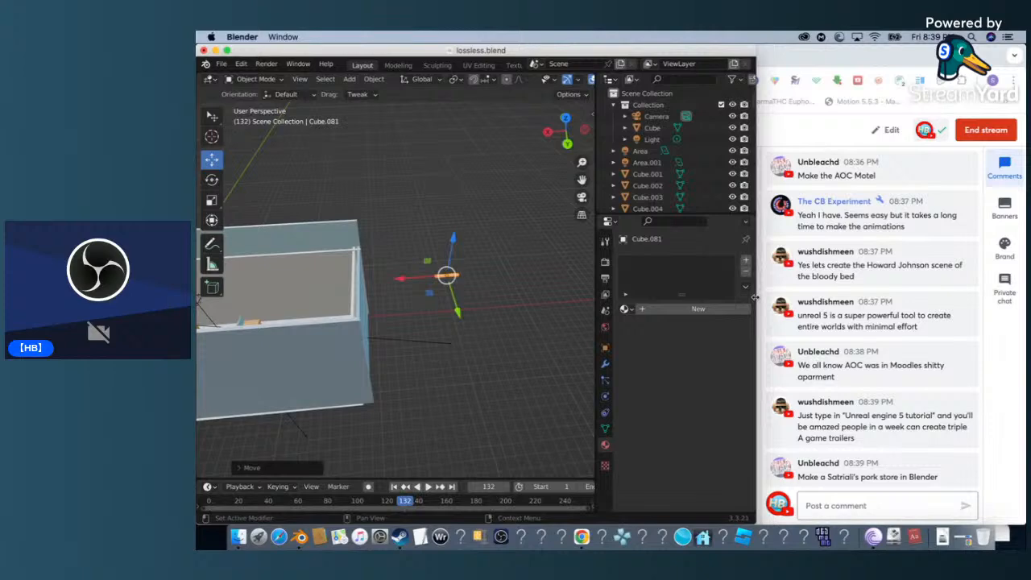
pyautogui.click(212, 199)
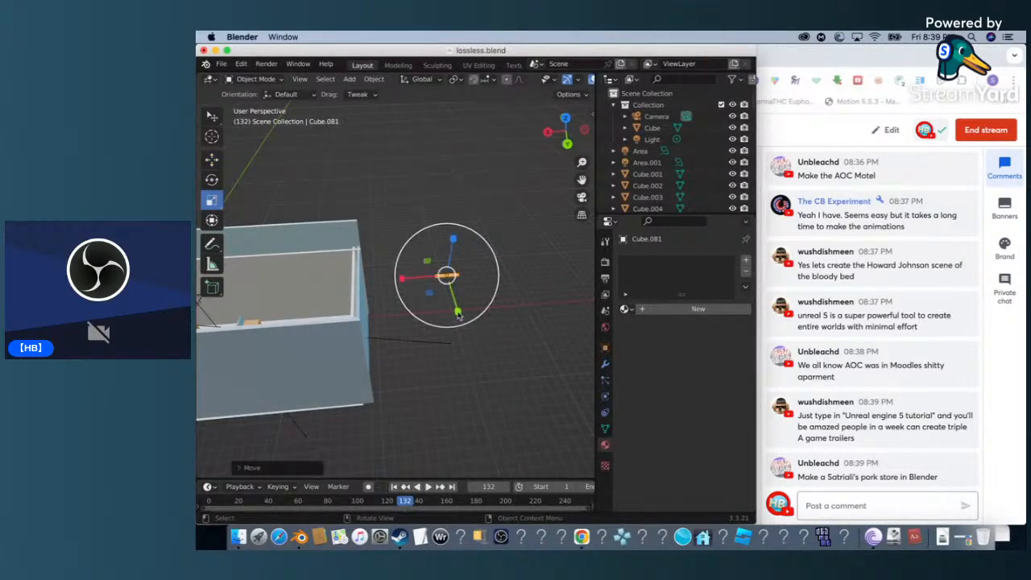
pyautogui.moveTo(456, 314); pyautogui.dragTo(231, 445)
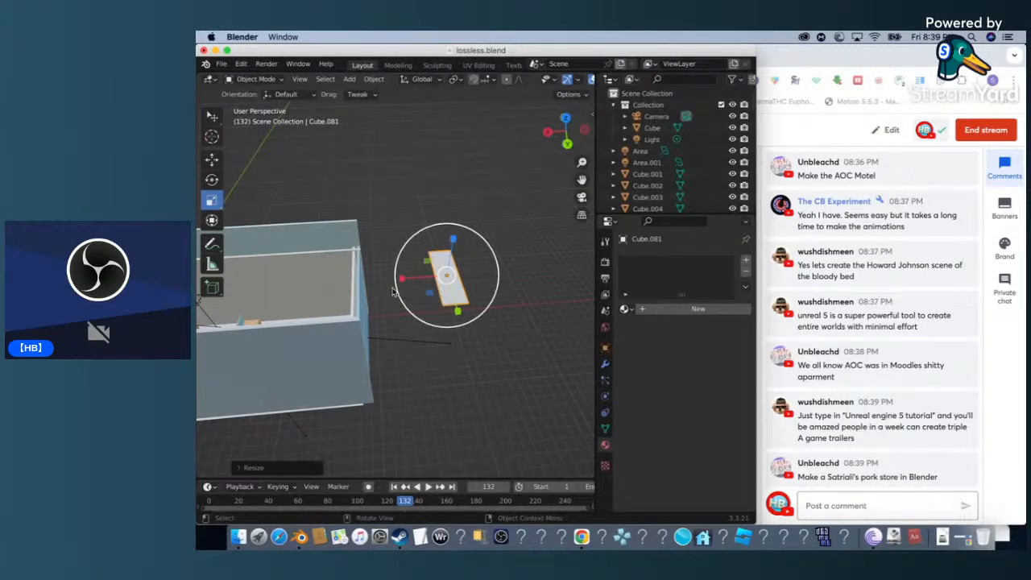
pyautogui.moveTo(399, 287); pyautogui.dragTo(372, 287)
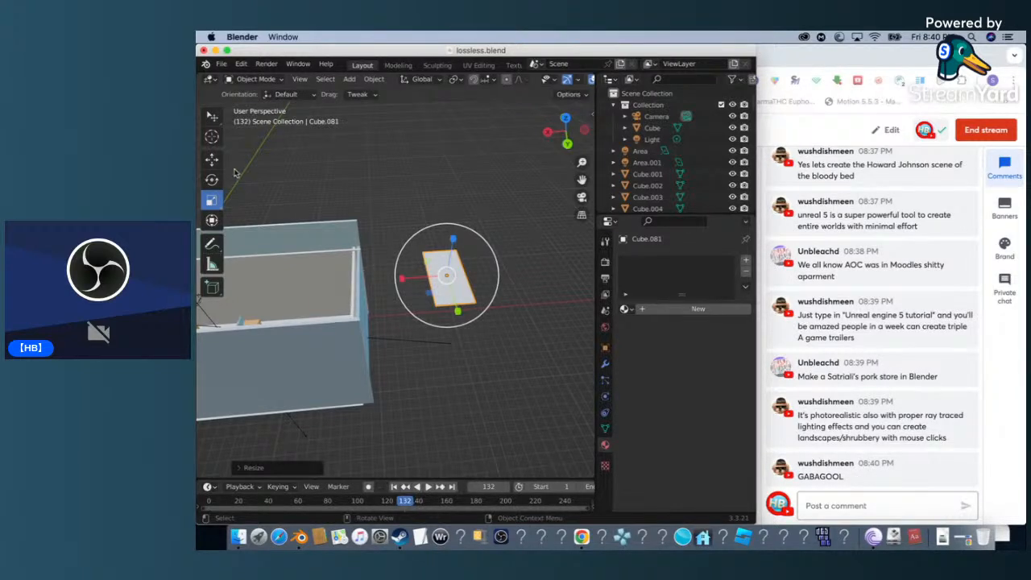
# Rotate the flat panel upright about the Y axis and move it along X to the inside of the shop's back wall.
pyautogui.click(212, 179)
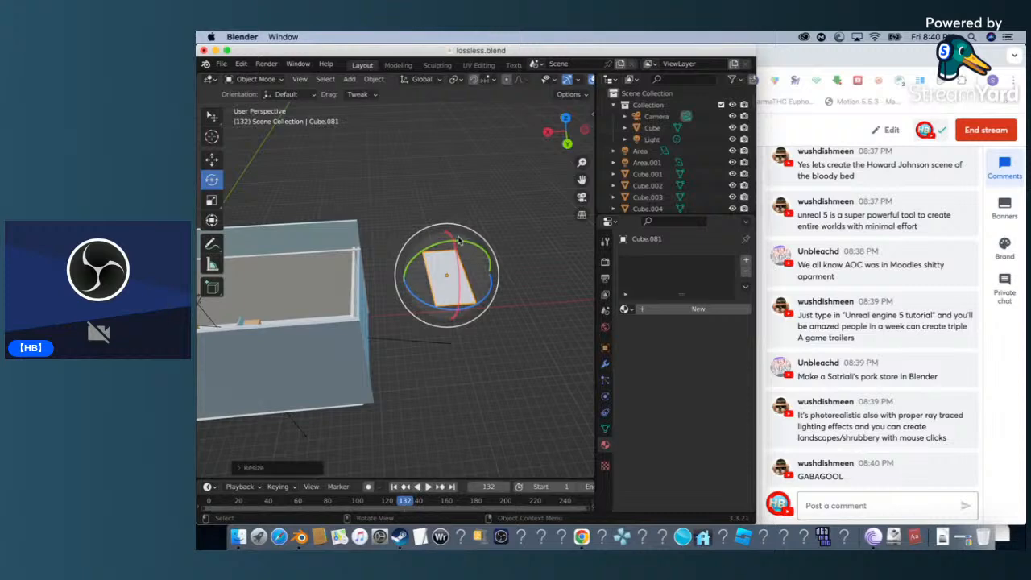
pyautogui.moveTo(457, 238); pyautogui.dragTo(565, 316)
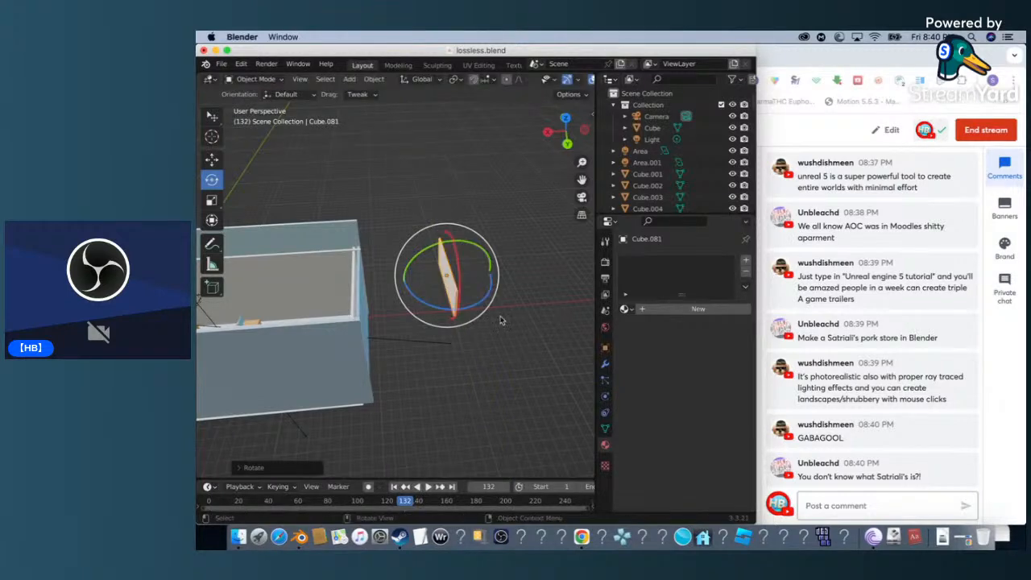
pyautogui.click(211, 160)
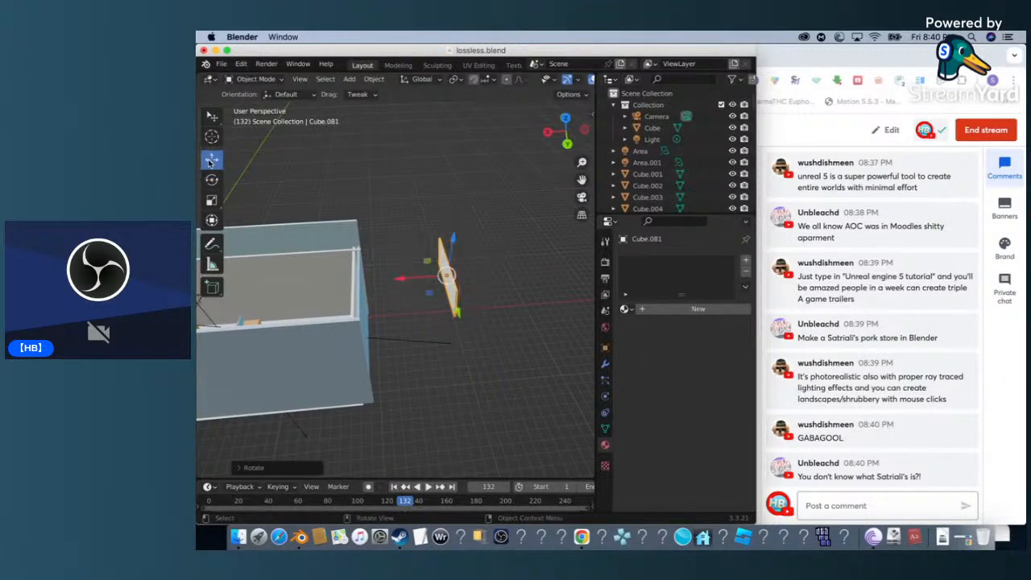
pyautogui.moveTo(407, 282); pyautogui.dragTo(304, 303)
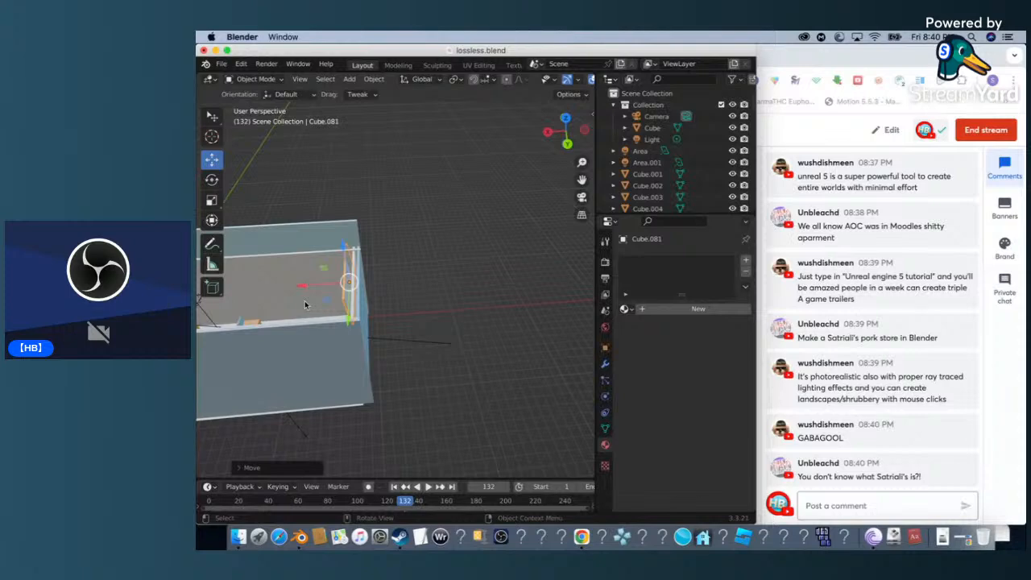
# Center the upright panel along the Y axis on the back wall, above the counter.
pyautogui.hscroll(10, 305, 304)
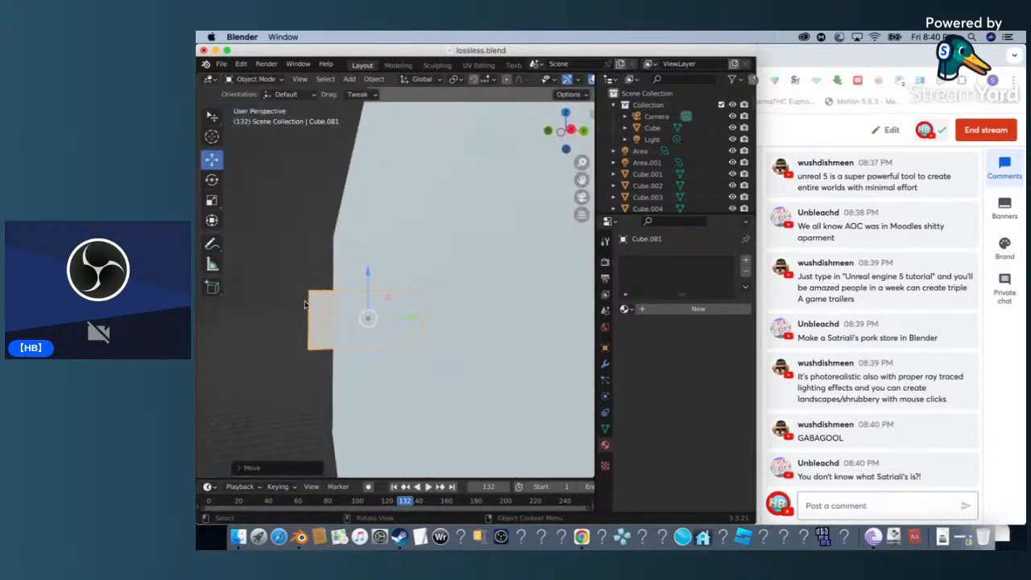
pyautogui.hscroll(5, 305, 302)
pyautogui.moveTo(401, 317); pyautogui.dragTo(450, 329)
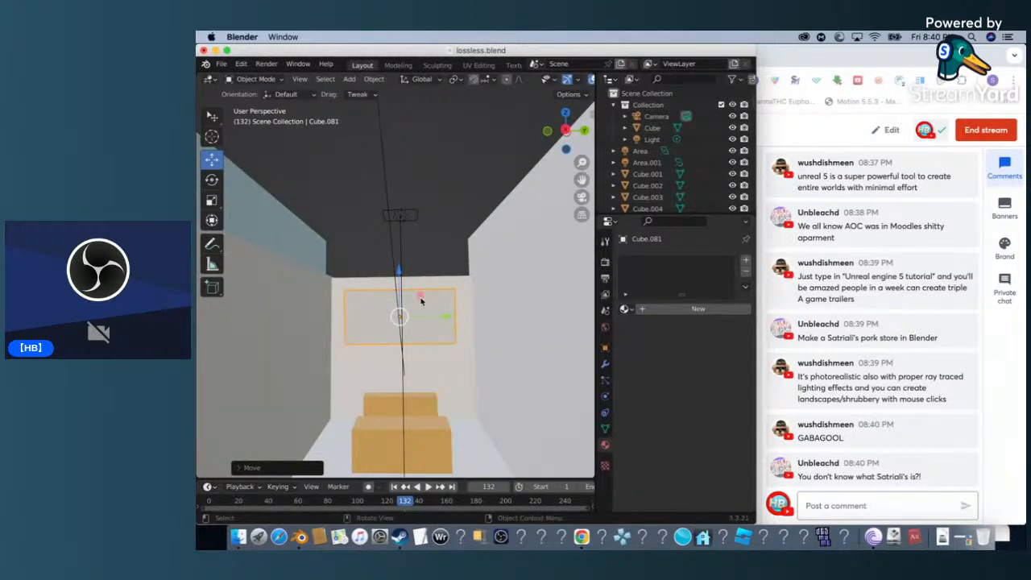
pyautogui.scroll(3, 421, 303)
pyautogui.scroll(2, 421, 303)
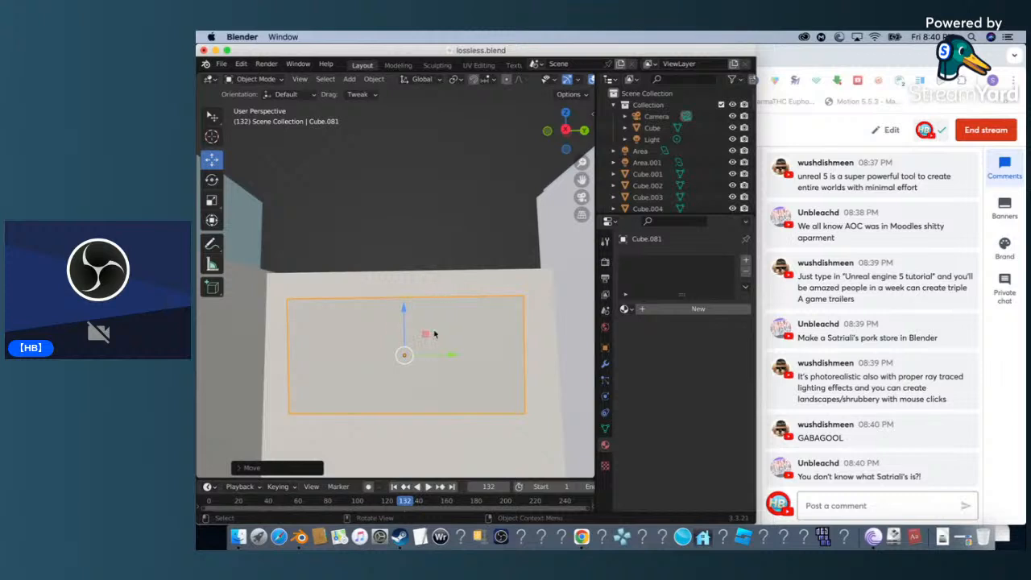
pyautogui.scroll(1, 411, 340)
pyautogui.scroll(-3, 411, 341)
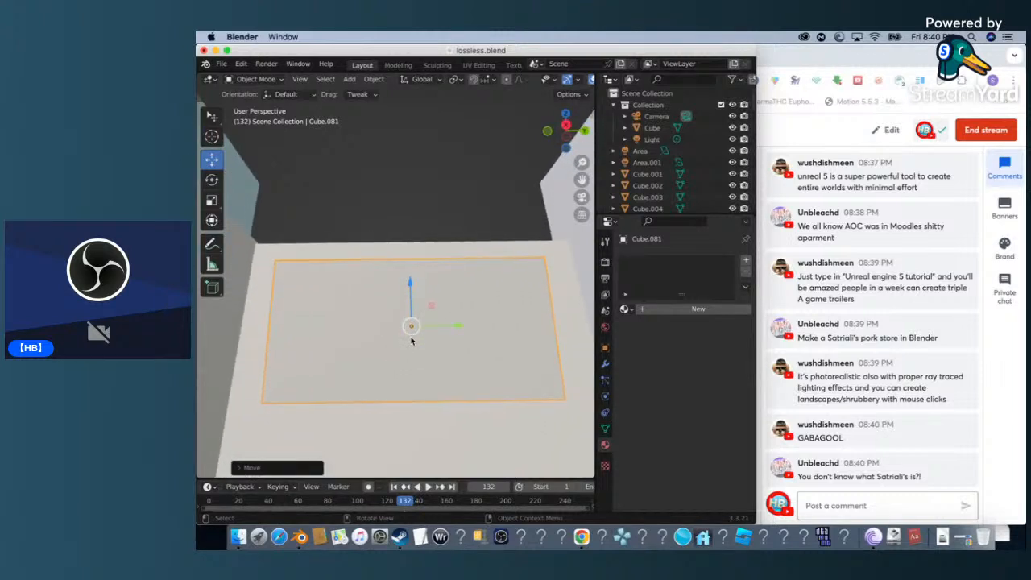
pyautogui.scroll(3, 411, 341)
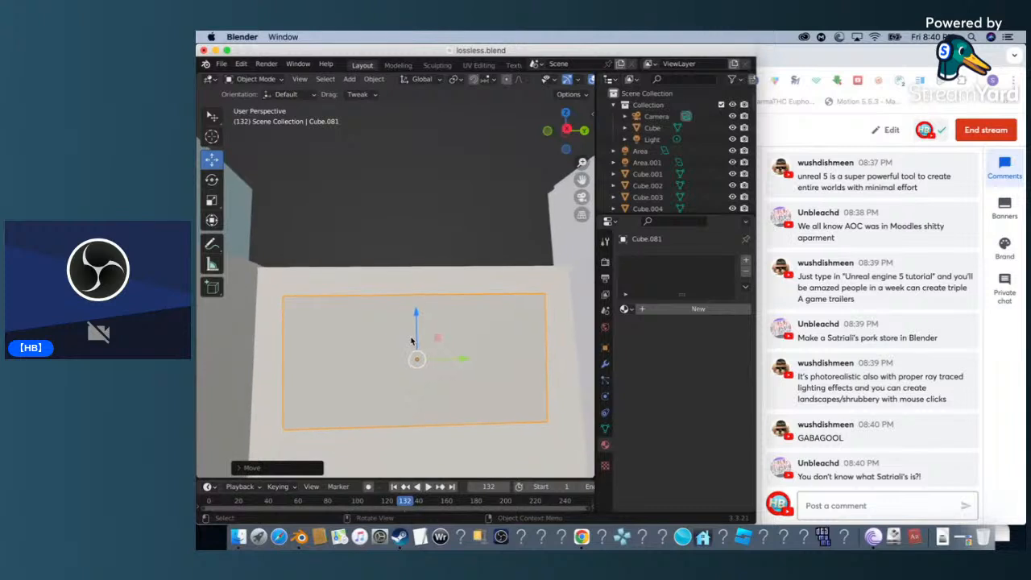
pyautogui.scroll(-3, 411, 341)
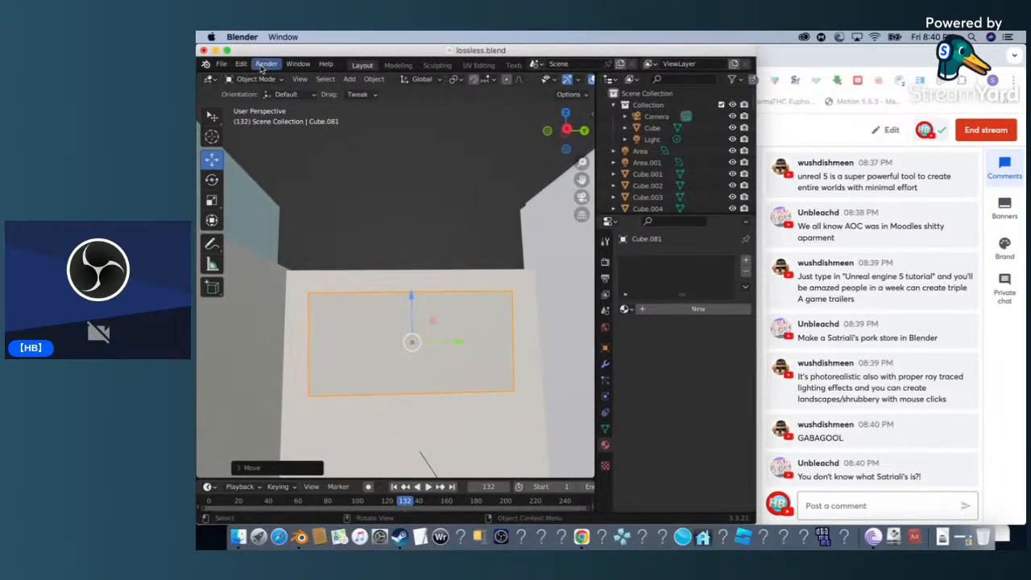
# Add two new text objects to the scene.
pyautogui.click(349, 79)
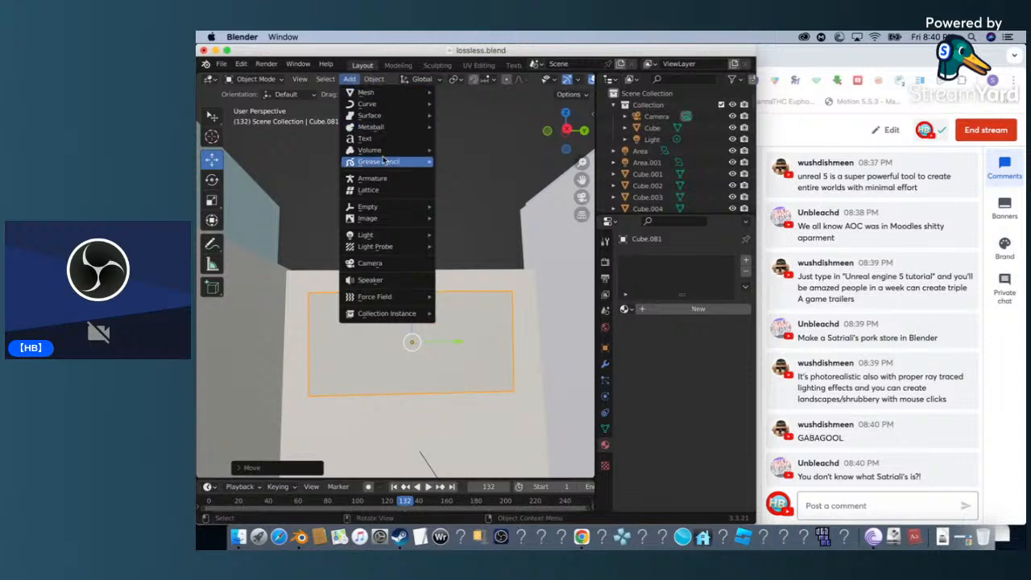
pyautogui.click(366, 139)
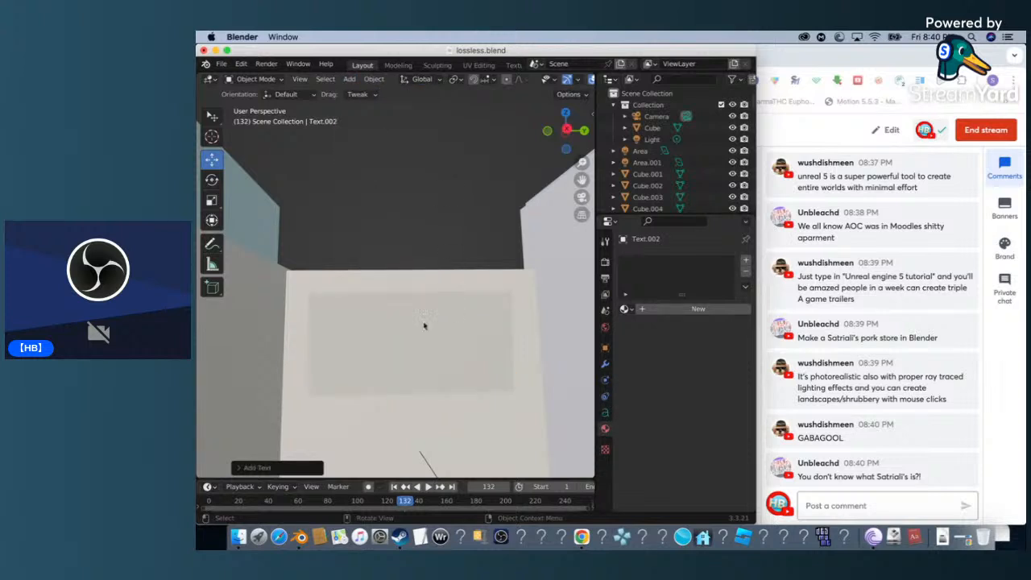
pyautogui.scroll(-5, 371, 339)
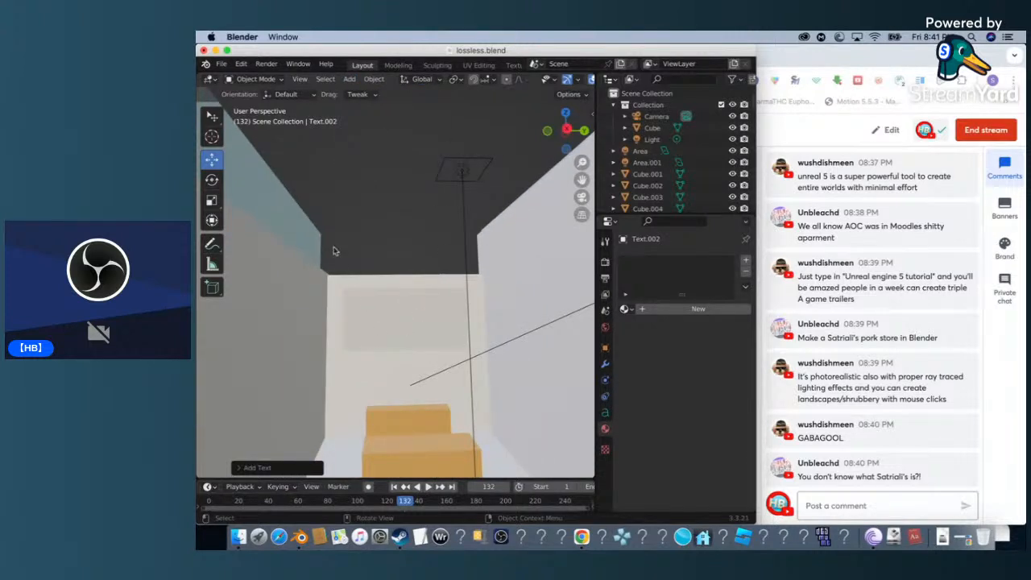
pyautogui.click(350, 79)
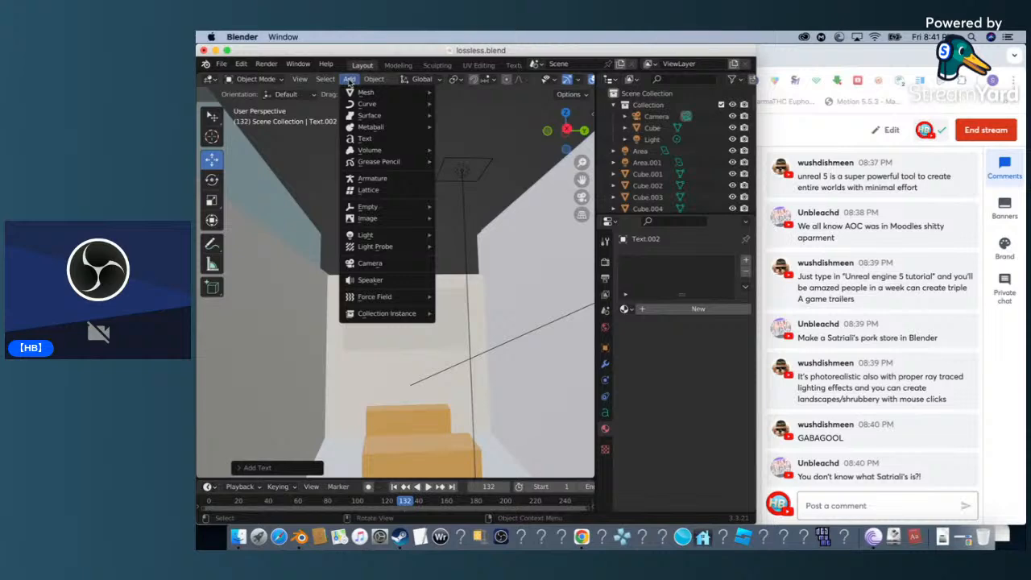
pyautogui.moveTo(371, 163)
pyautogui.click(375, 145)
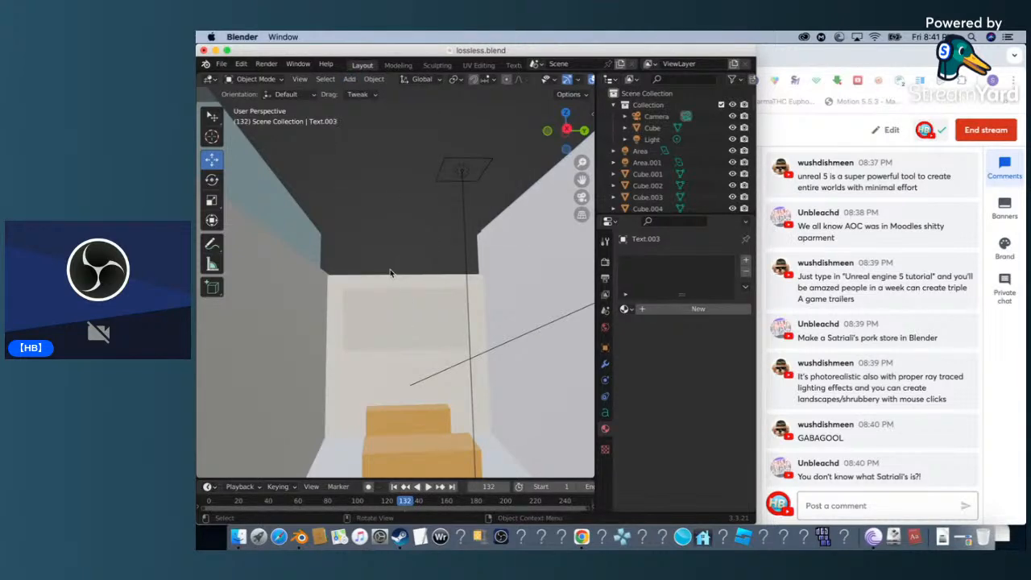
# Duplicate the LOSSLESS text from the shop sign and move the copy along Y, out past the side of the shop.
pyautogui.scroll(-10, 391, 274)
pyautogui.scroll(-2, 391, 276)
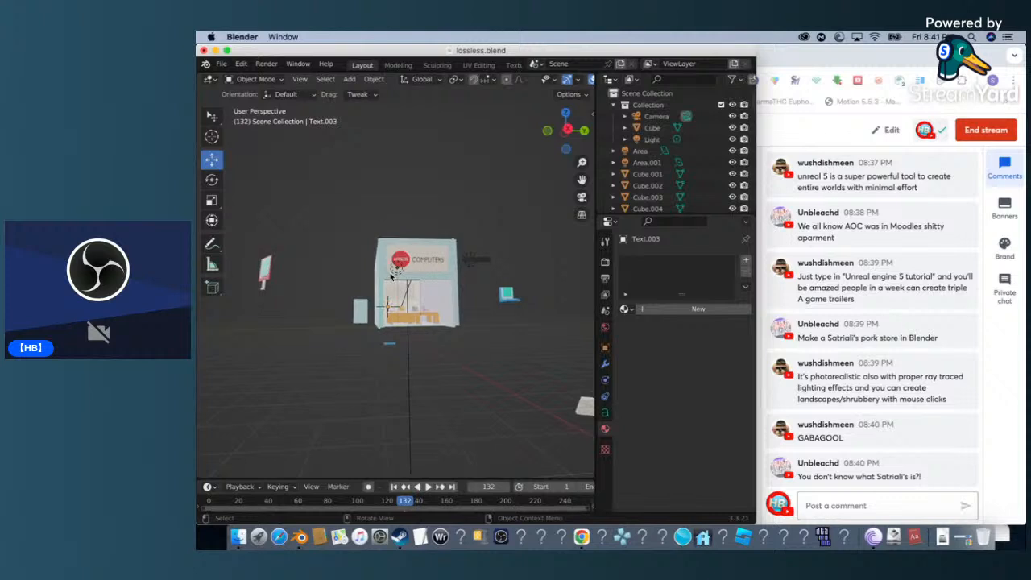
pyautogui.moveTo(376, 304); pyautogui.dragTo(373, 304, button='middle')
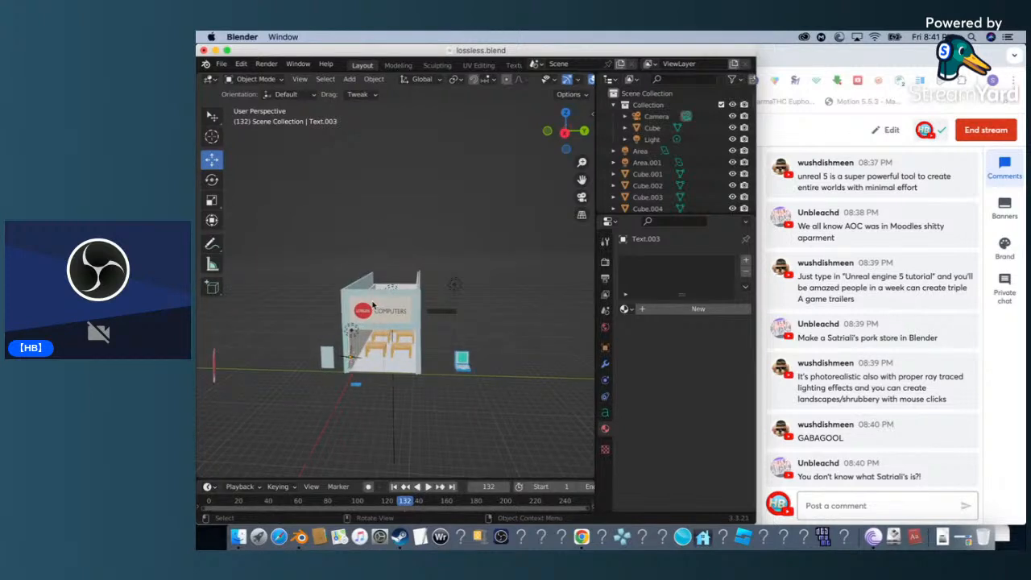
pyautogui.click(364, 315)
pyautogui.scroll(5, 364, 315)
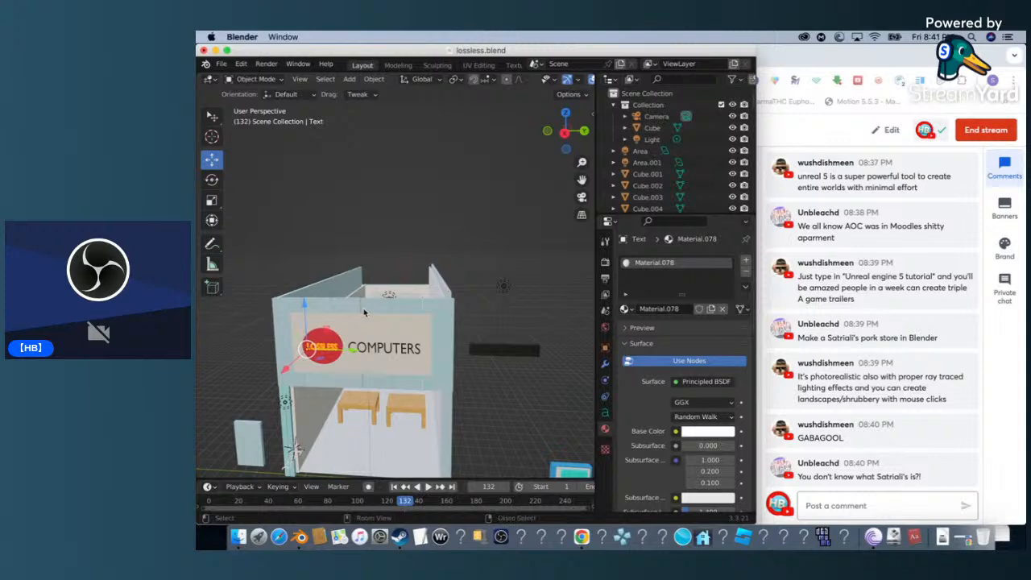
pyautogui.press('super+v')
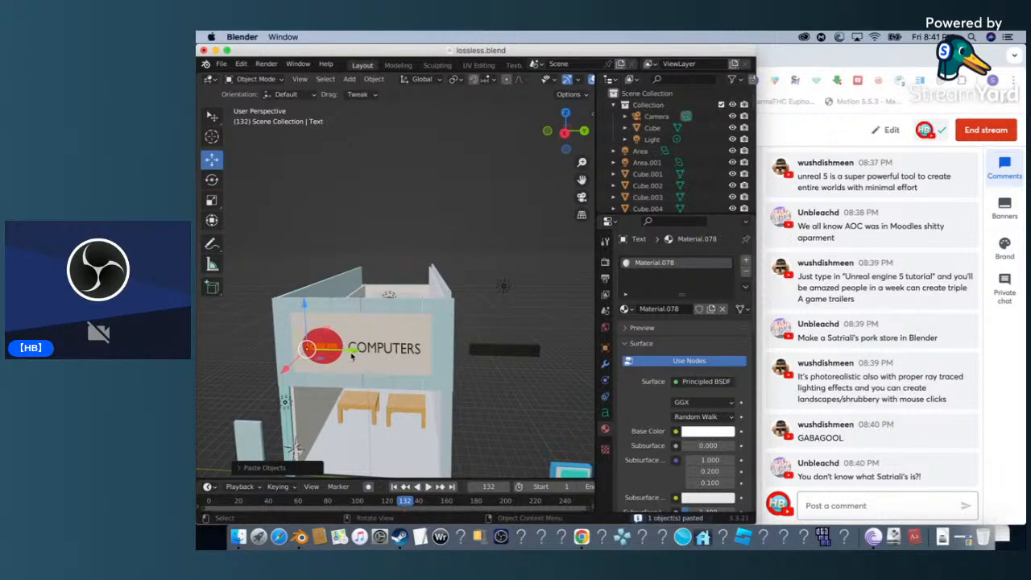
pyautogui.moveTo(351, 357); pyautogui.dragTo(565, 340)
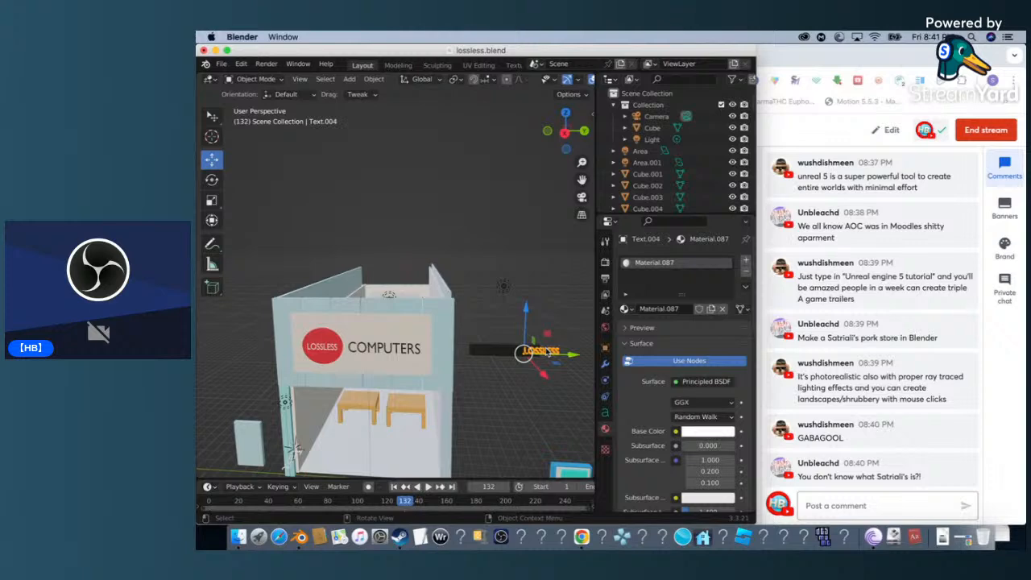
# Move the LOSSLESS copy further along Y, clear of the dark bar beside the shop.
pyautogui.rightClick(547, 350)
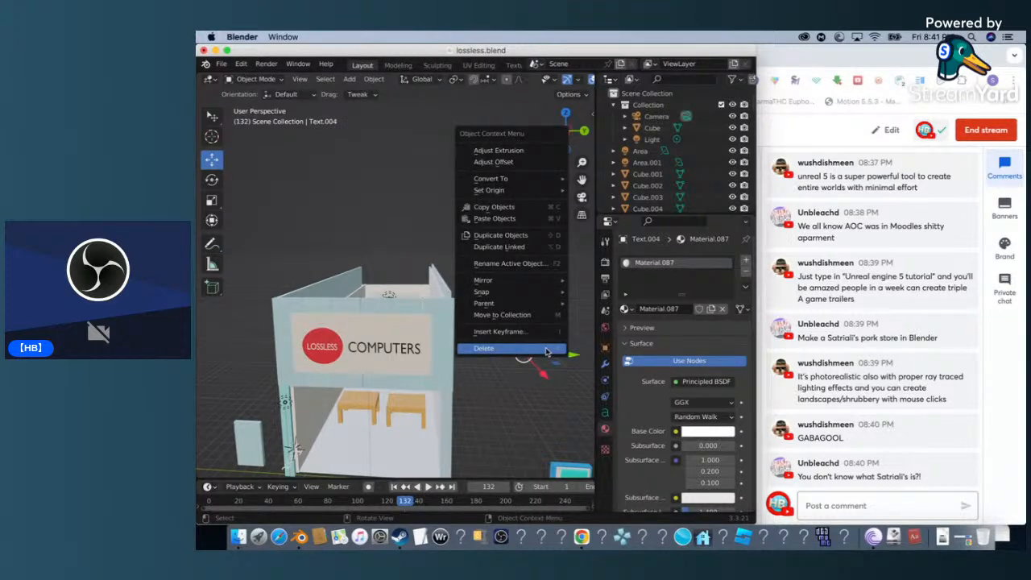
pyautogui.click(544, 390)
pyautogui.hscroll(10, 543, 390)
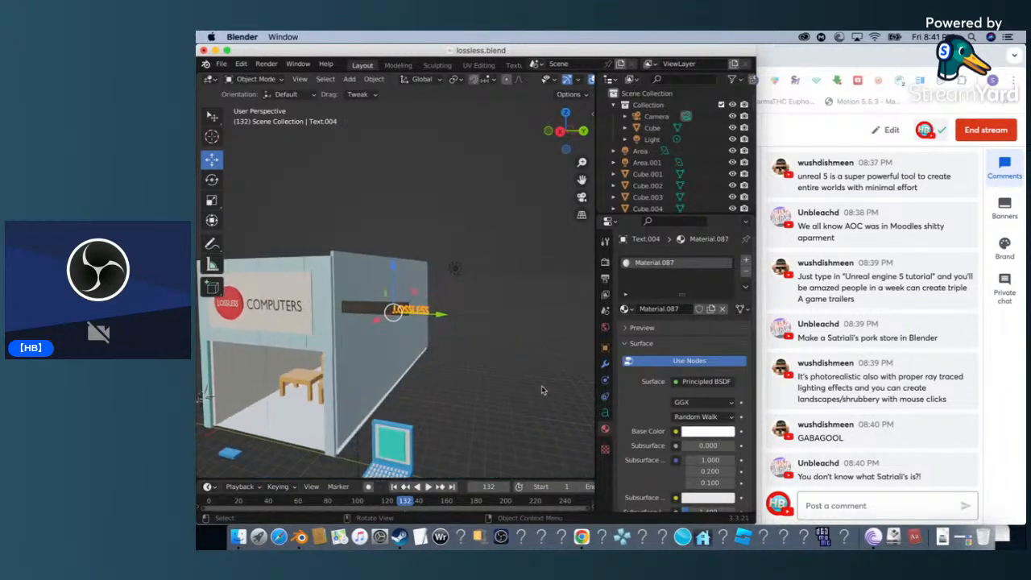
pyautogui.moveTo(441, 318); pyautogui.dragTo(470, 308)
# Examine the copied LOSSLESS text's data properties, including its shape, font and paragraph settings.
pyautogui.click(469, 311)
pyautogui.rightClick(465, 315)
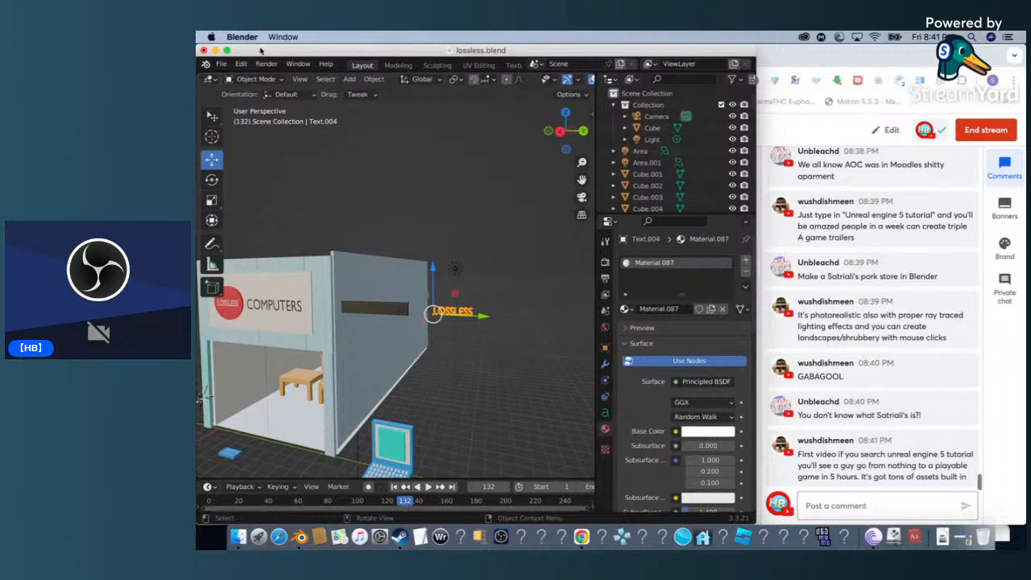
pyautogui.click(242, 65)
pyautogui.click(606, 264)
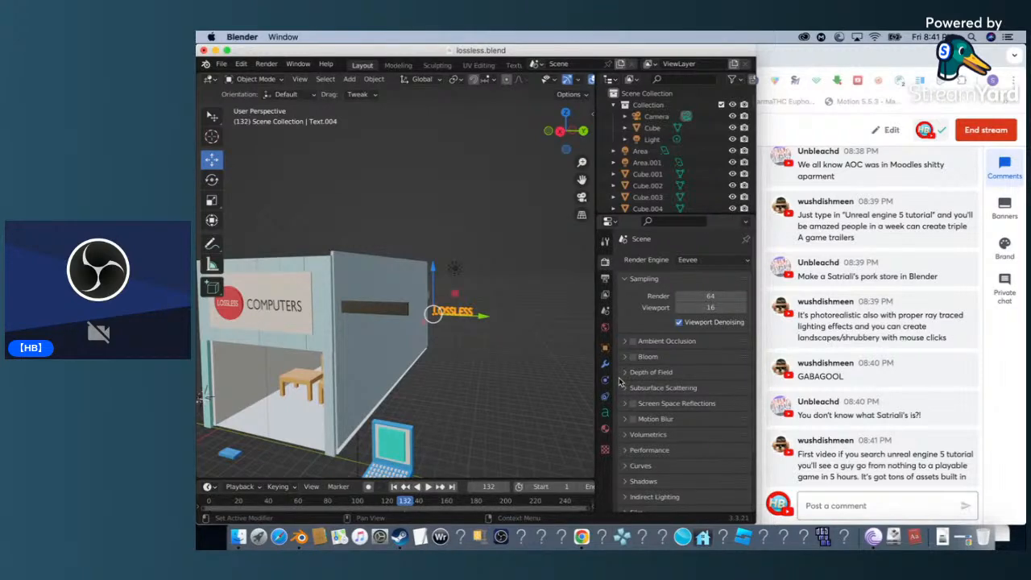
pyautogui.click(605, 413)
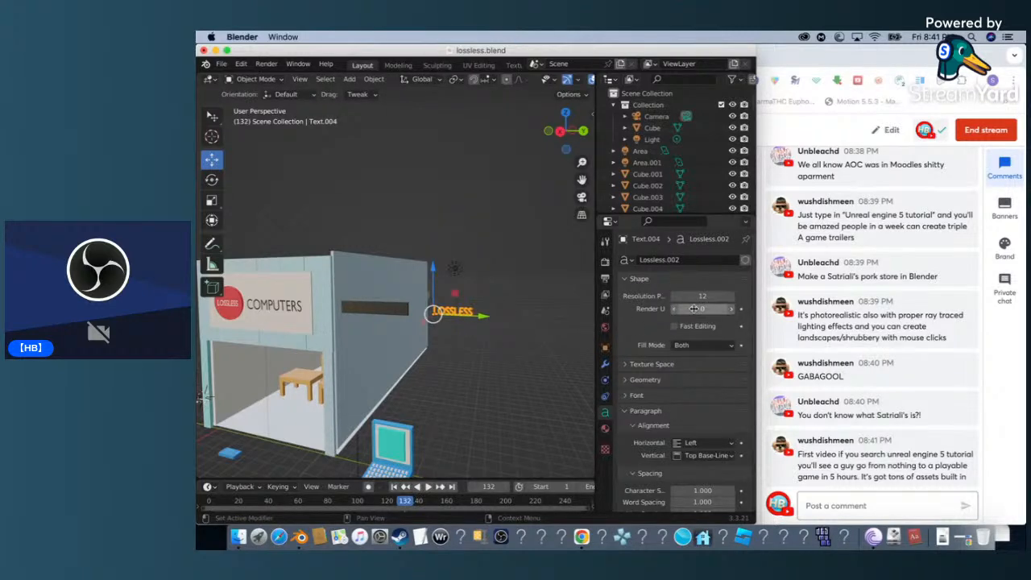
pyautogui.scroll(-3, 694, 311)
pyautogui.scroll(3, 695, 313)
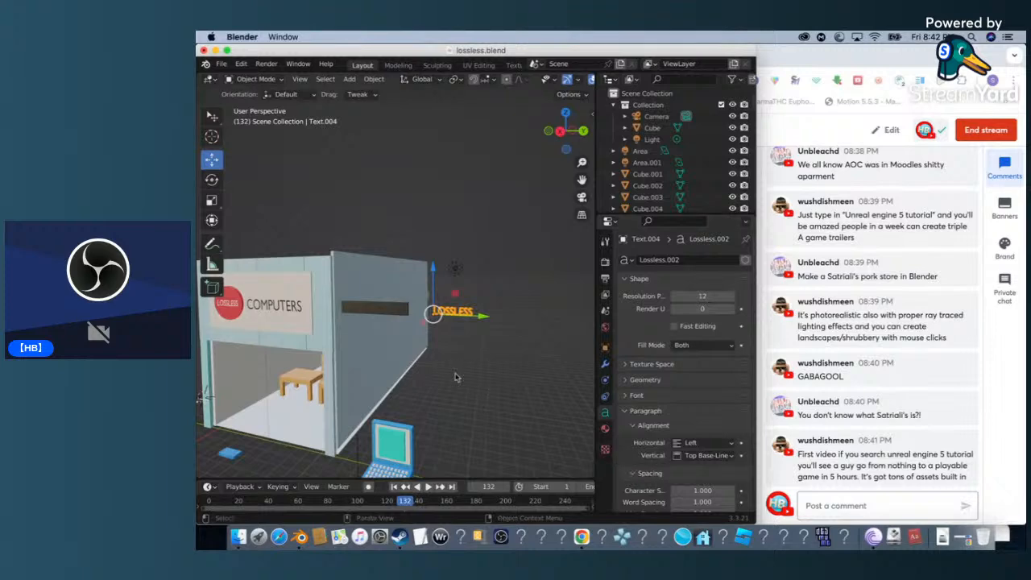
# Move the LOSSLESS copy about -34 m along the X axis, back alongside the rear of the shop.
pyautogui.hscroll(5, 456, 377)
pyautogui.hscroll(3, 455, 377)
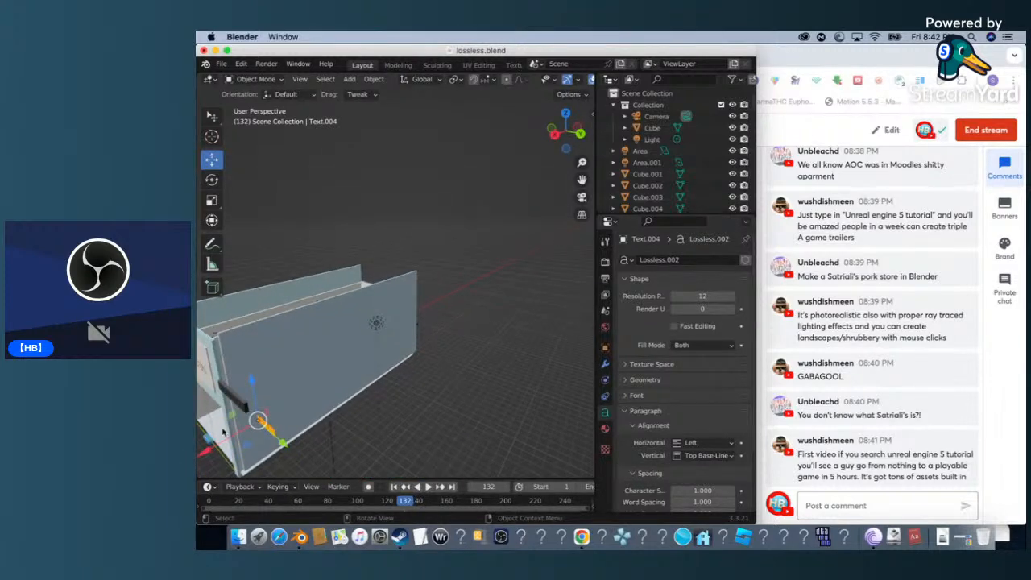
pyautogui.press('g')
pyautogui.press('x')
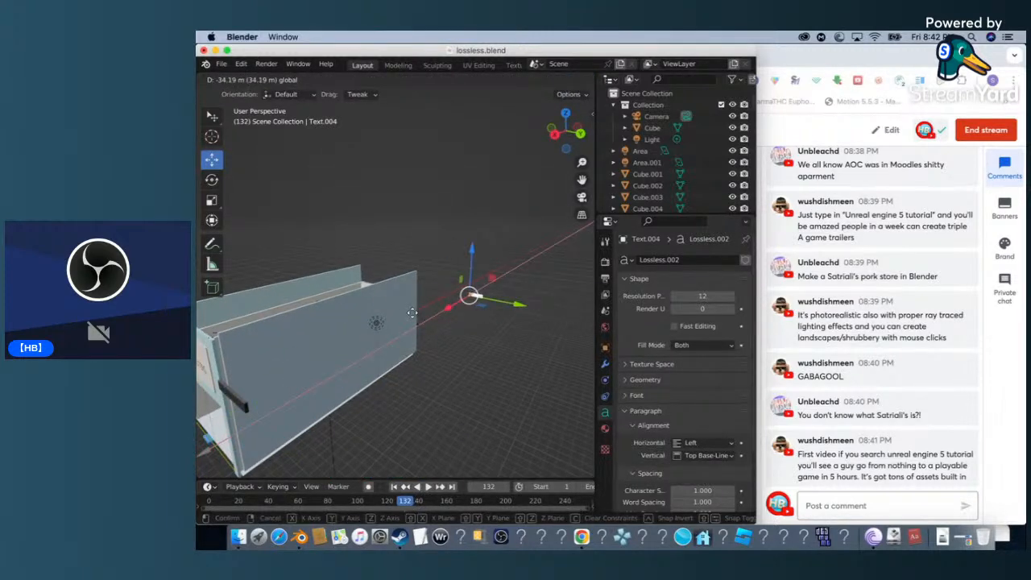
pyautogui.click(412, 312)
pyautogui.hscroll(5, 532, 286)
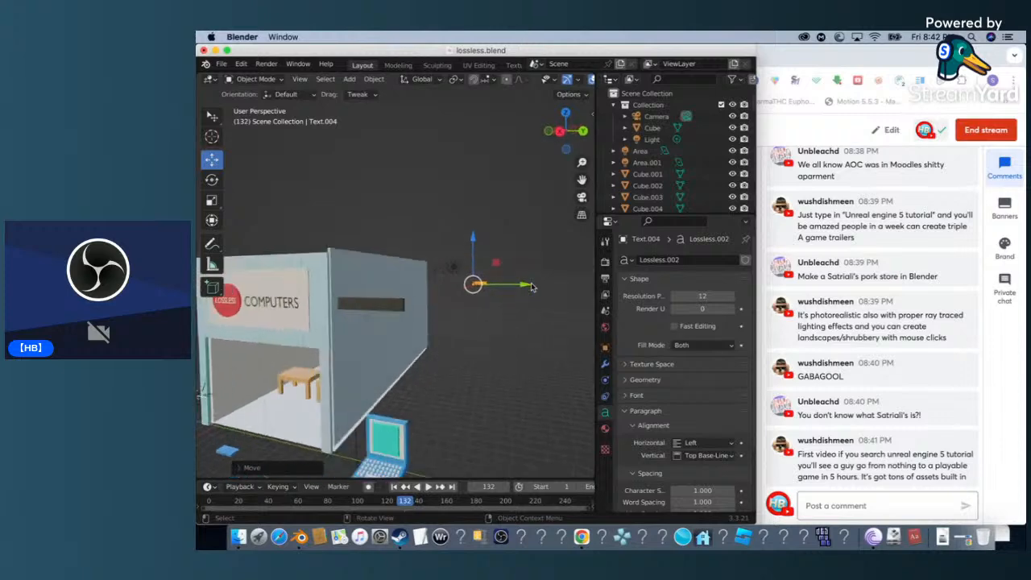
# Rotate the LOSSLESS copy about the Z axis so its lettering runs along the X axis.
pyautogui.scroll(5, 531, 287)
pyautogui.hscroll(5, 531, 280)
pyautogui.scroll(5, 531, 280)
pyautogui.hscroll(5, 531, 280)
pyautogui.hscroll(3, 531, 280)
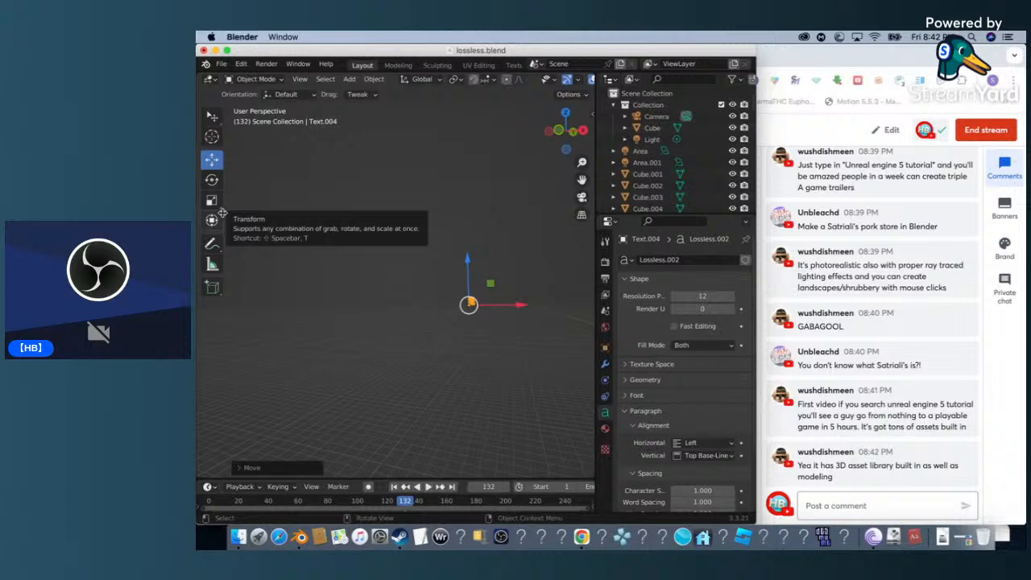
pyautogui.click(212, 180)
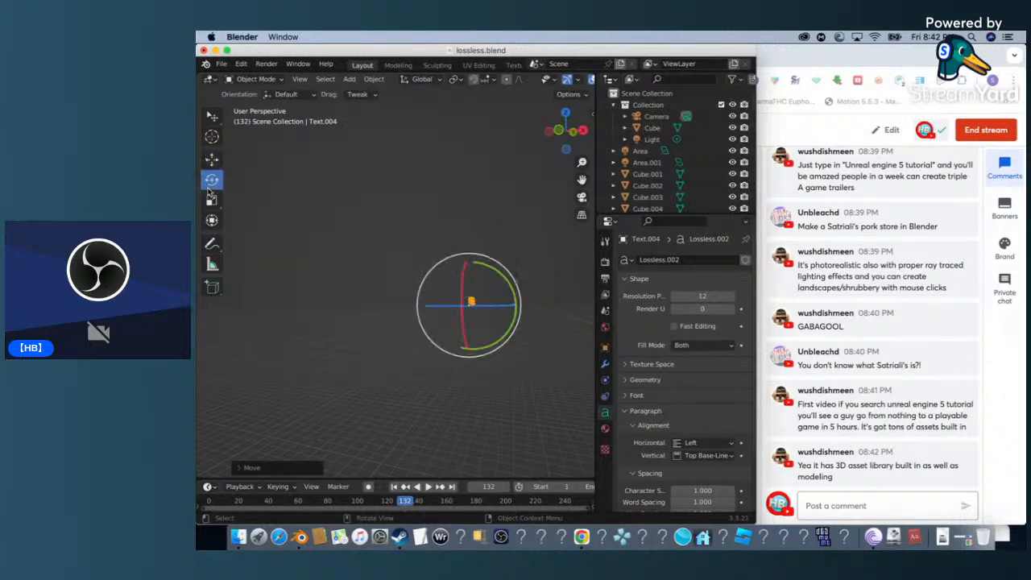
pyautogui.moveTo(477, 306); pyautogui.dragTo(457, 319)
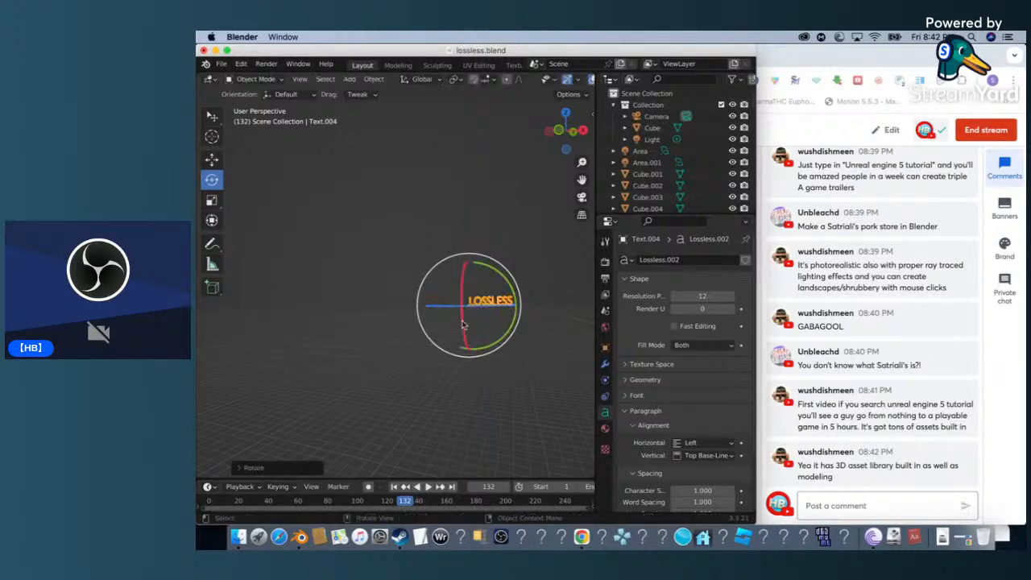
# Move the rotated LOSSLESS text a short distance along X in the negative direction.
pyautogui.scroll(4, 505, 259)
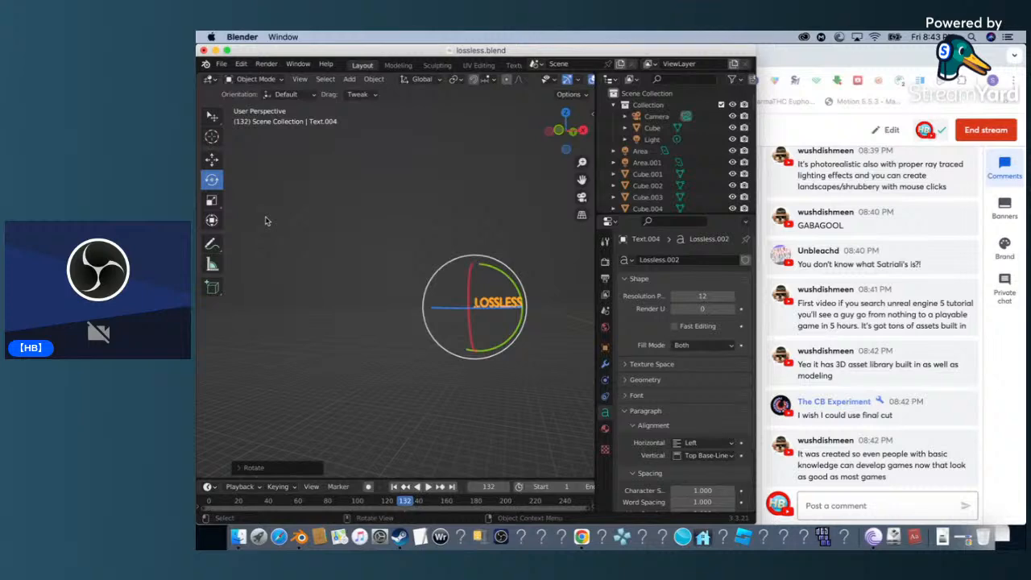
pyautogui.scroll(1, 529, 311)
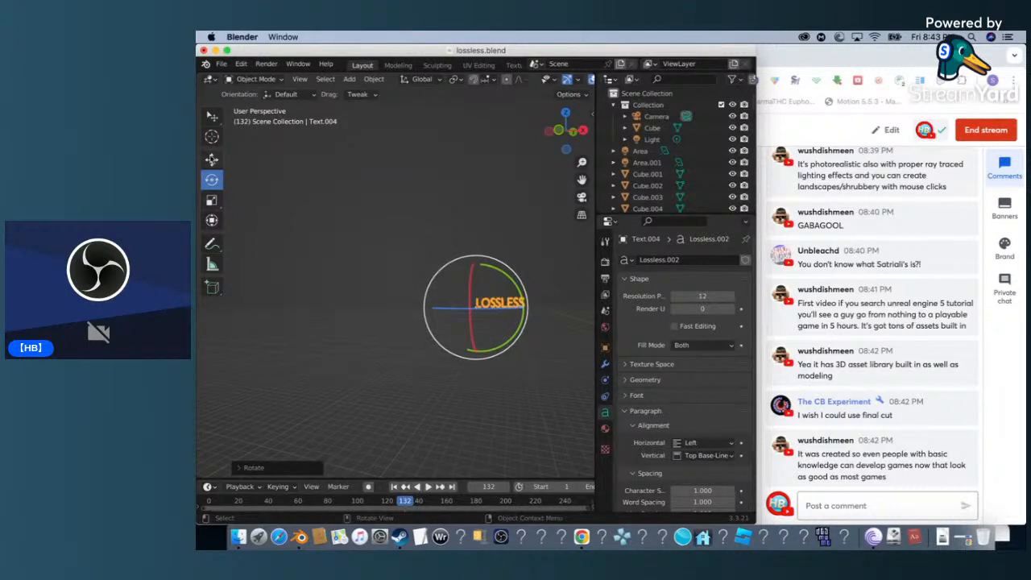
pyautogui.click(211, 160)
pyautogui.moveTo(532, 312); pyautogui.dragTo(468, 311)
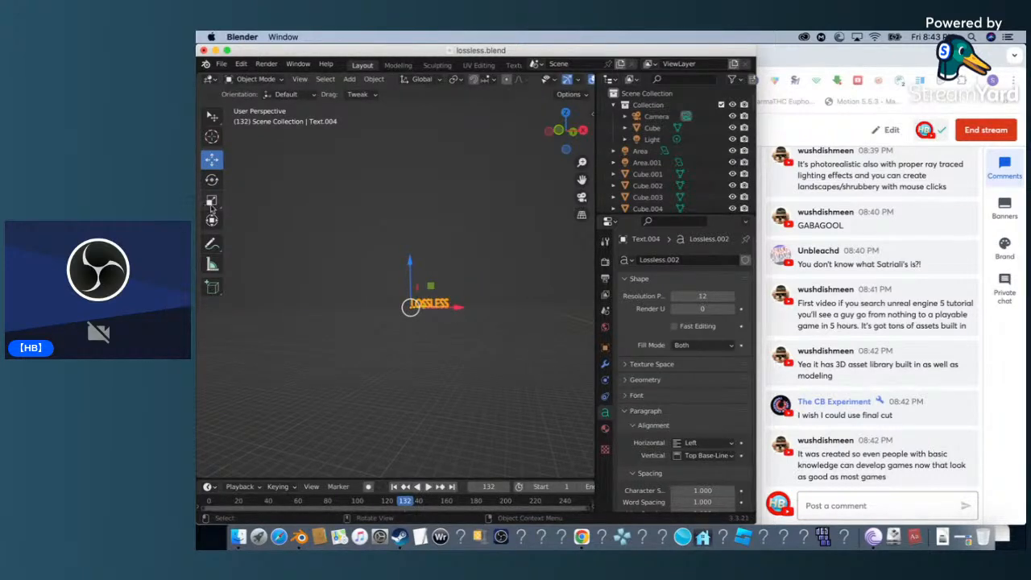
# Scale the LOSSLESS text up along the Z and X axes so it is taller and wider.
pyautogui.click(211, 201)
pyautogui.moveTo(409, 257)
pyautogui.mouseDown()
pyautogui.moveTo(405, 187)
pyautogui.moveTo(408, 245)
pyautogui.mouseUp()
pyautogui.moveTo(457, 308); pyautogui.dragTo(550, 334)
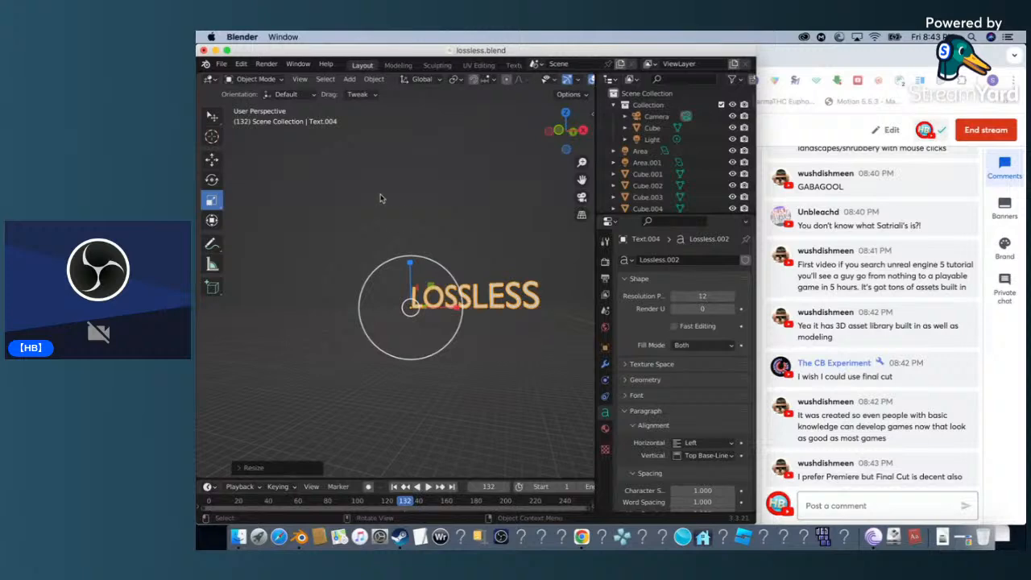
pyautogui.click(509, 295)
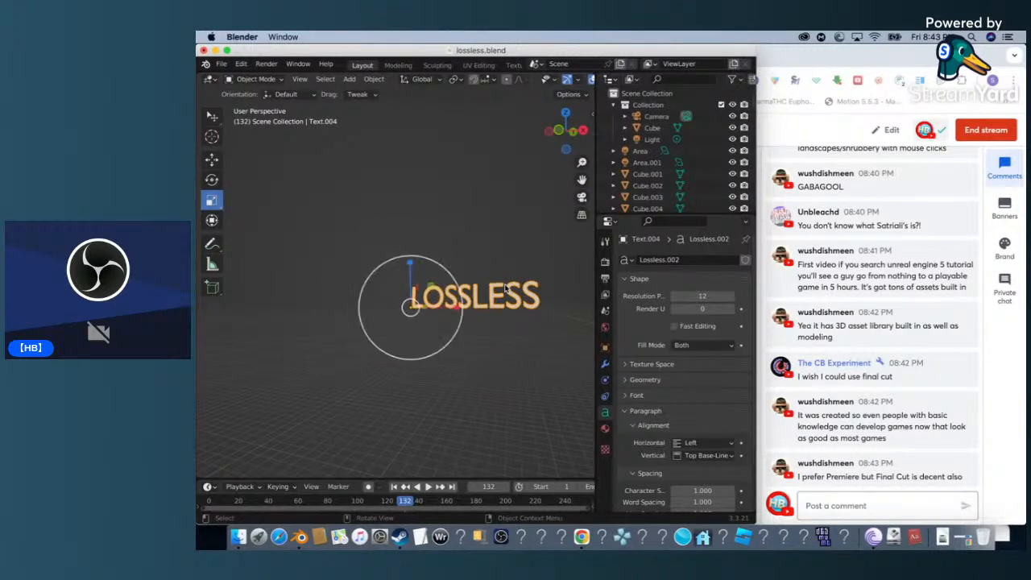
# Reposition the LOSSLESS text along the X axis, in the negative direction and back by about 1.4 m.
pyautogui.click(212, 159)
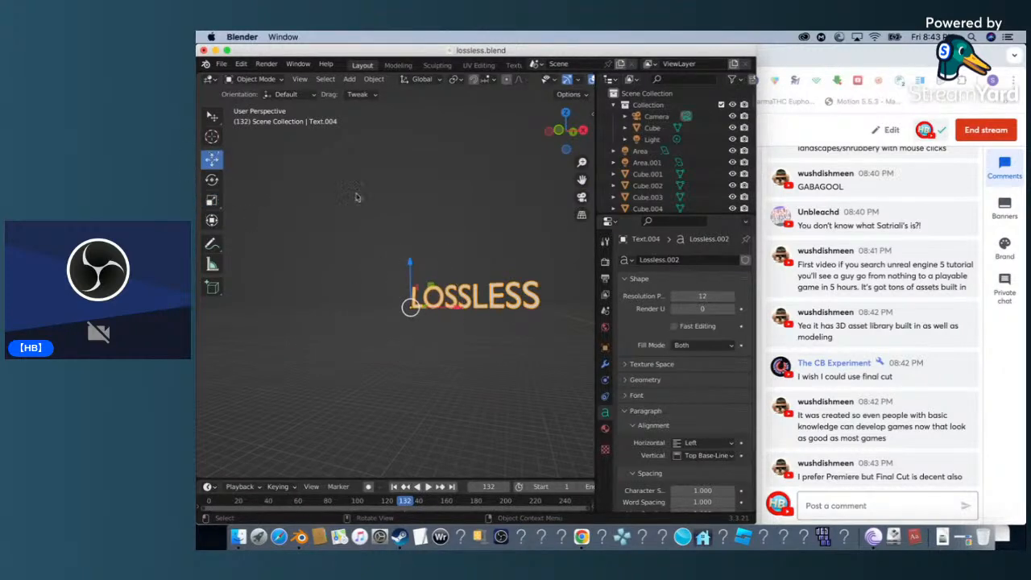
pyautogui.moveTo(470, 310); pyautogui.dragTo(391, 296)
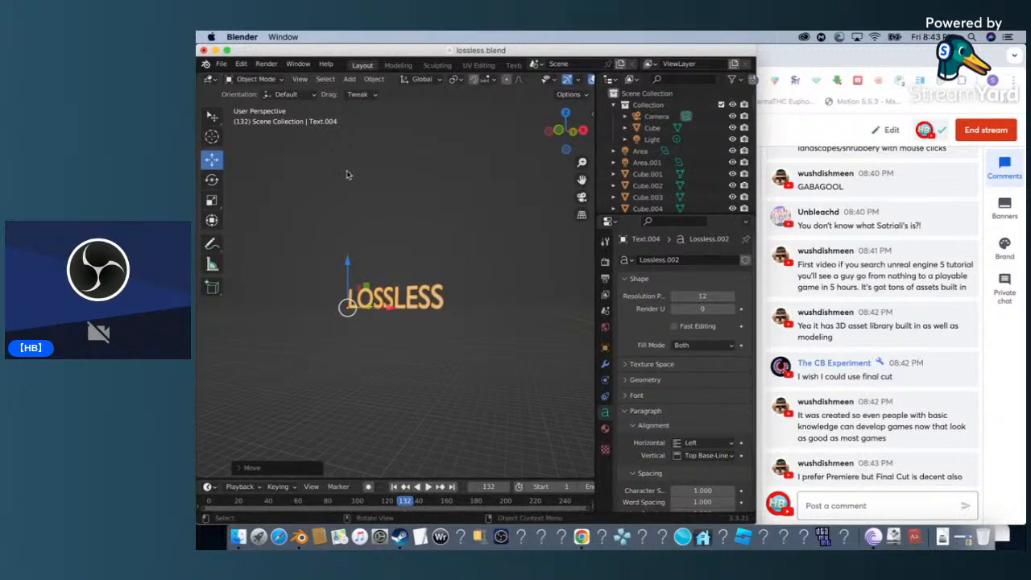
pyautogui.rightClick(393, 301)
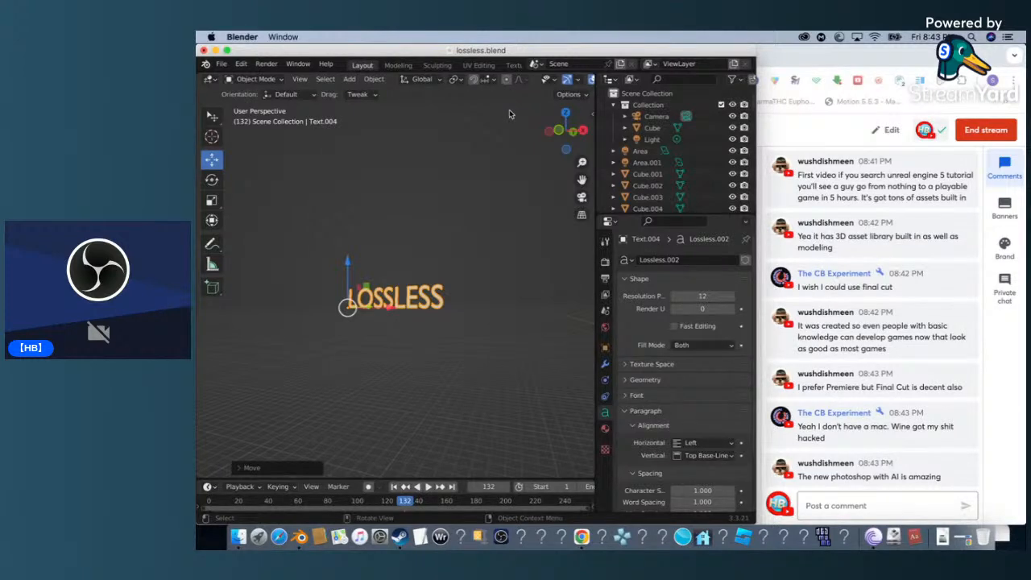
pyautogui.click(212, 117)
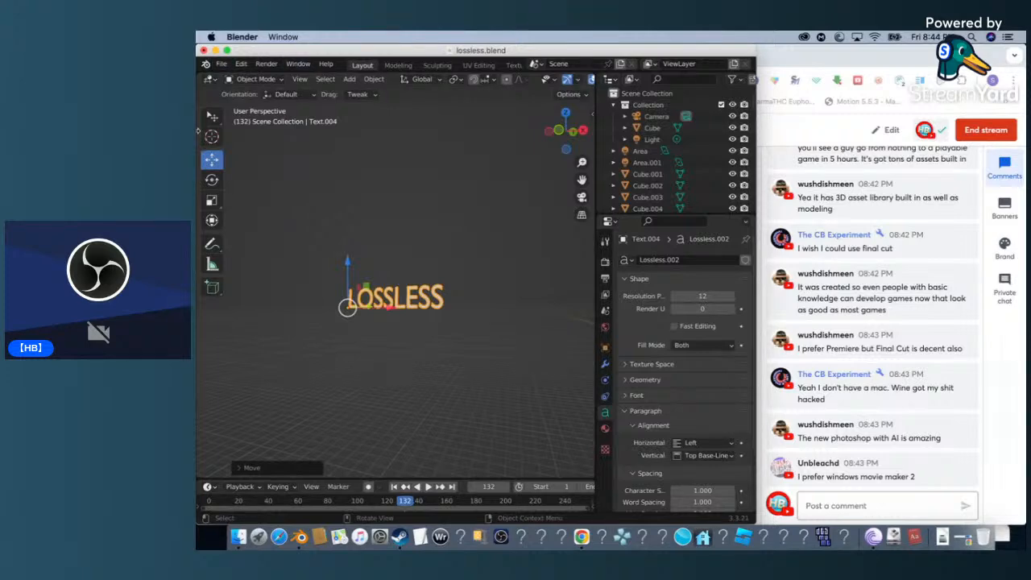
pyautogui.click(212, 221)
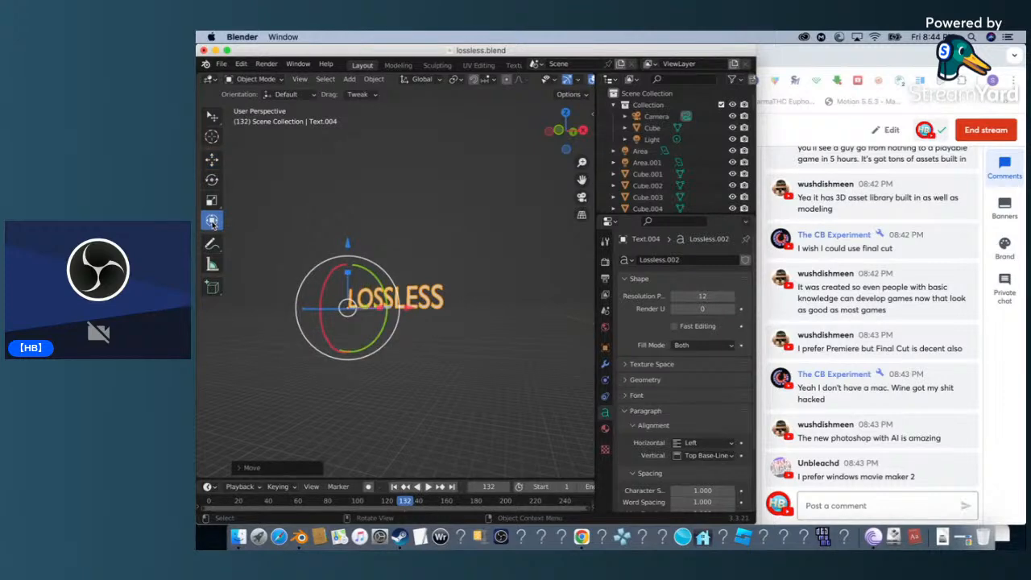
pyautogui.click(211, 164)
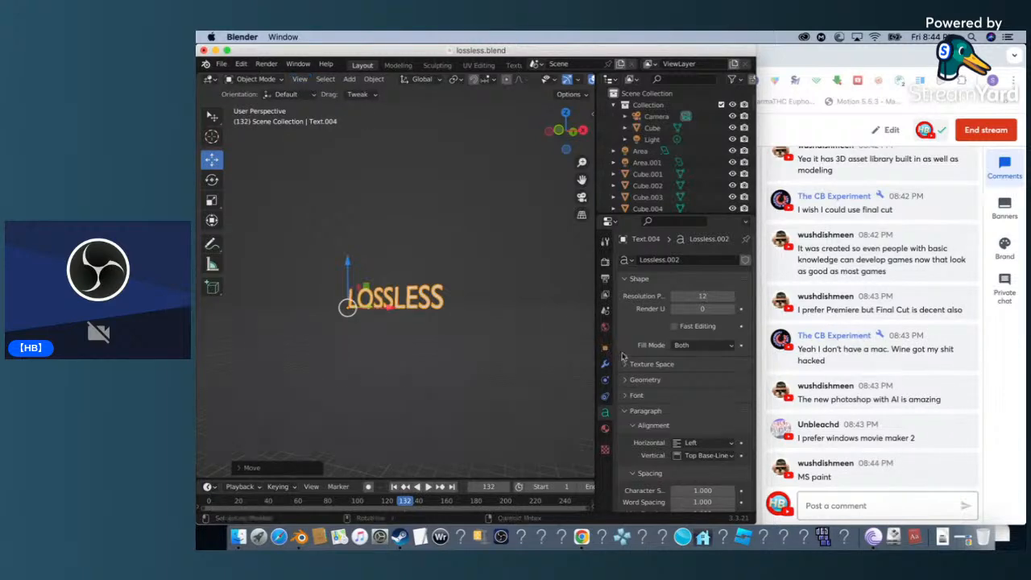
pyautogui.moveTo(387, 310); pyautogui.dragTo(407, 318)
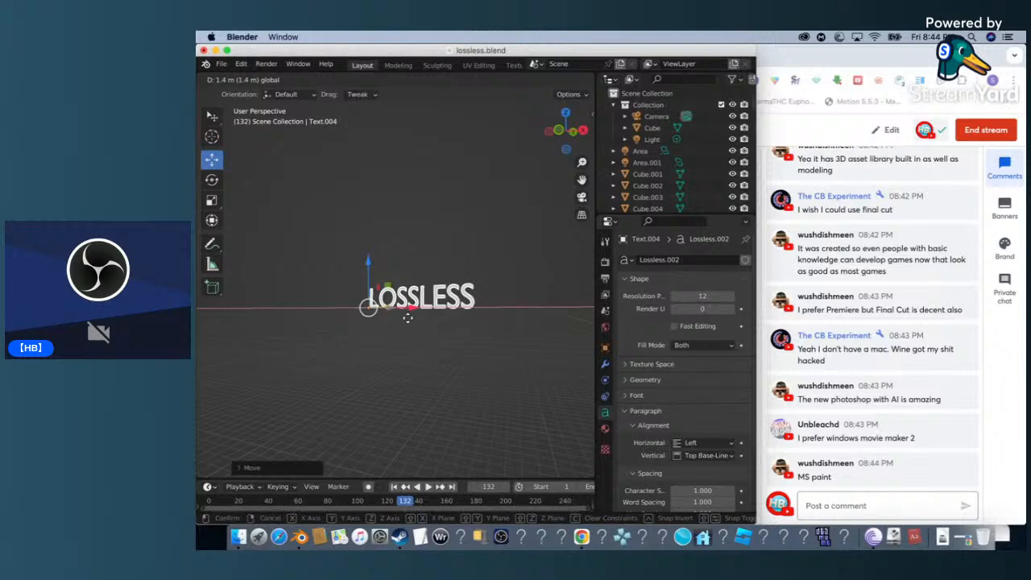
pyautogui.moveTo(408, 318); pyautogui.dragTo(407, 319)
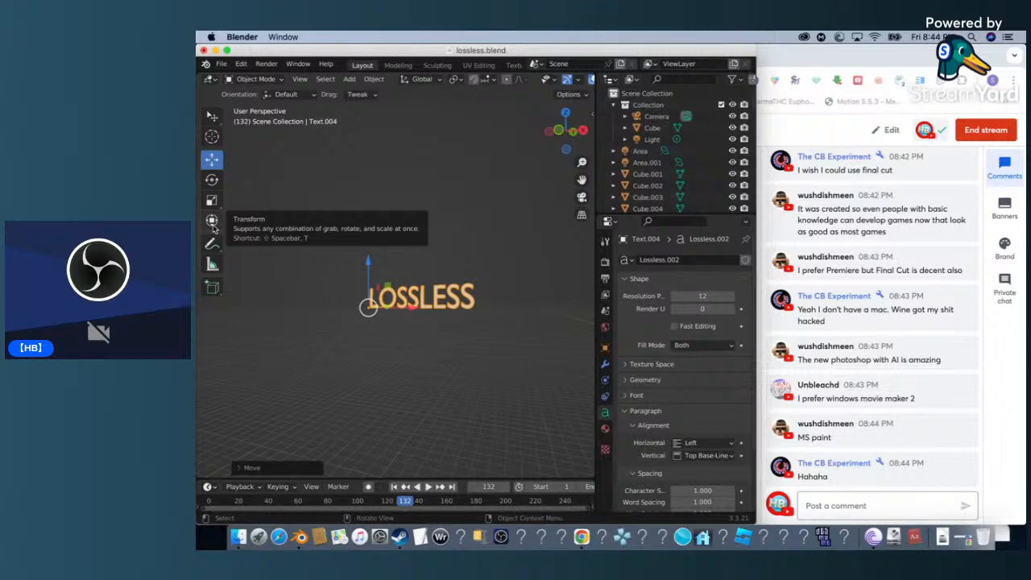
# Rotate the LOSSLESS text by a small angle to straighten its lettering.
pyautogui.click(212, 180)
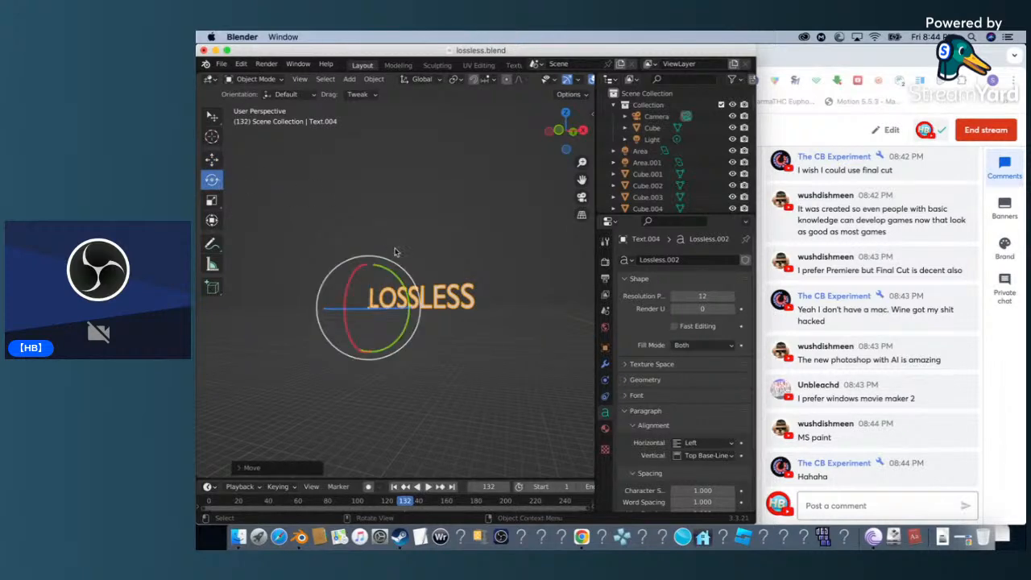
pyautogui.moveTo(346, 309); pyautogui.dragTo(358, 315)
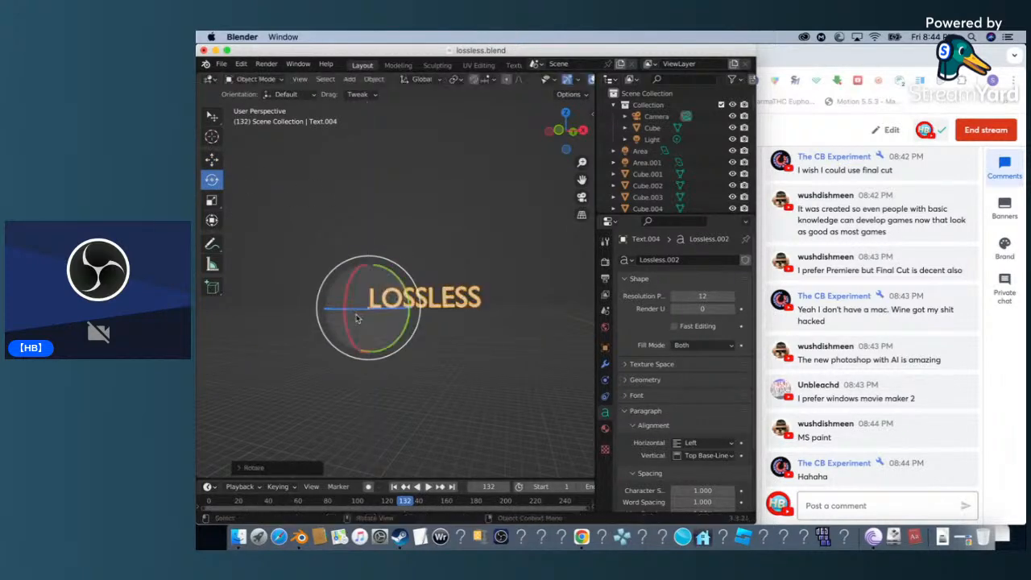
pyautogui.click(523, 222)
pyautogui.click(467, 299)
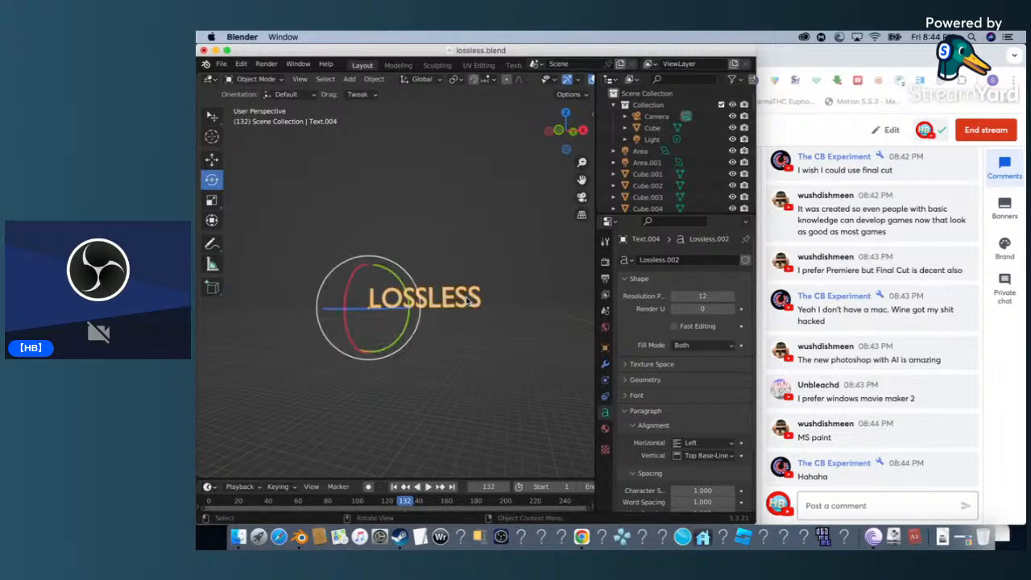
# Scale the LOSSLESS text down slightly along the X and Z axes.
pyautogui.click(212, 200)
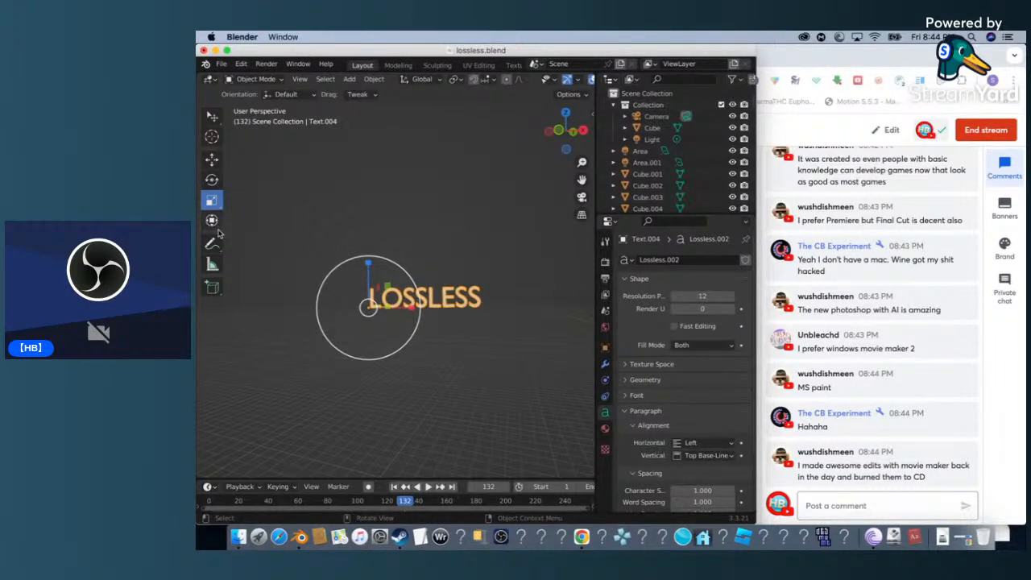
pyautogui.click(216, 228)
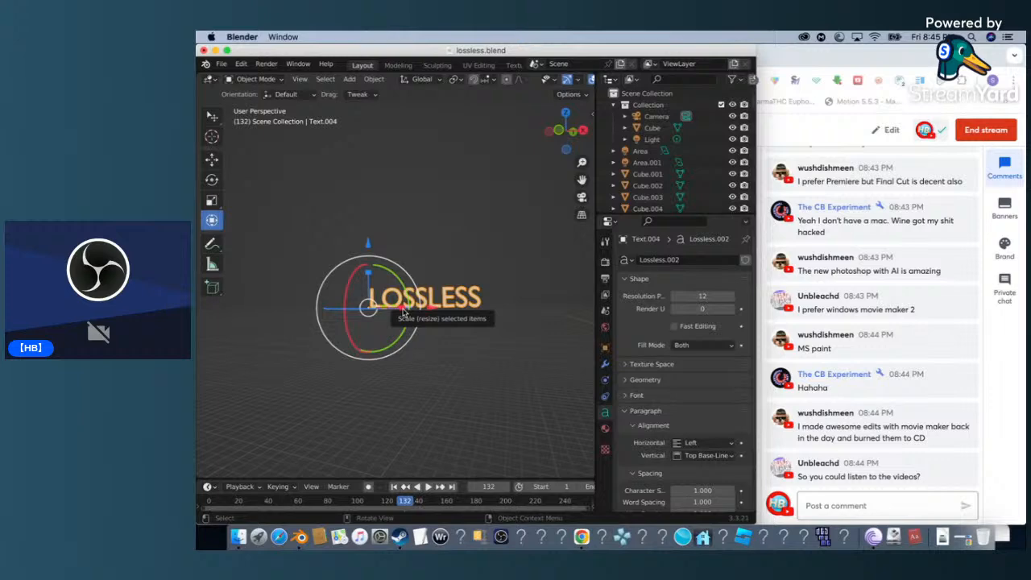
pyautogui.moveTo(403, 311); pyautogui.dragTo(394, 311)
pyautogui.moveTo(369, 271); pyautogui.dragTo(442, 323)
# Shift the LOSSLESS text along the X axis and bring it back in the negative direction.
pyautogui.click(212, 159)
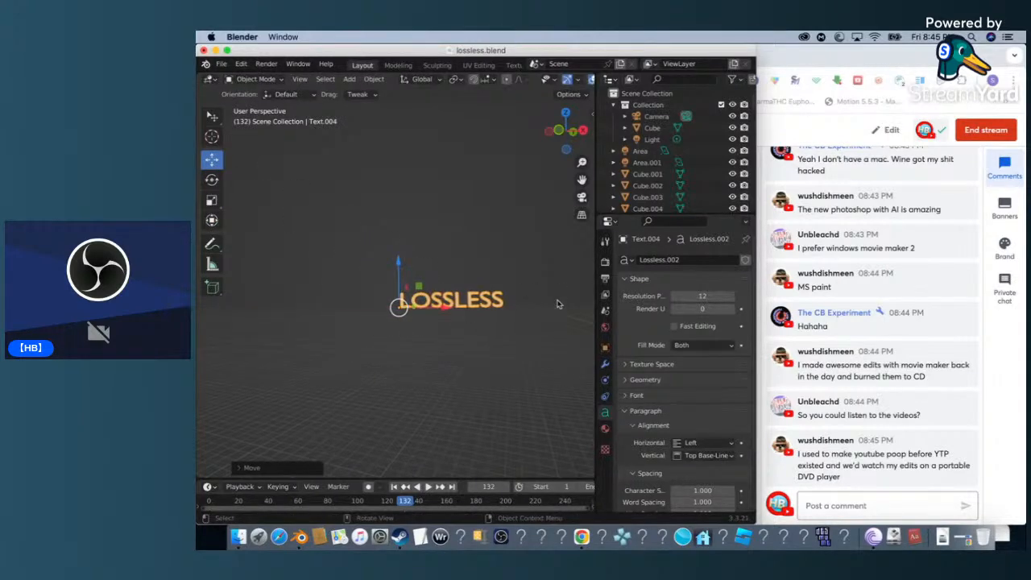
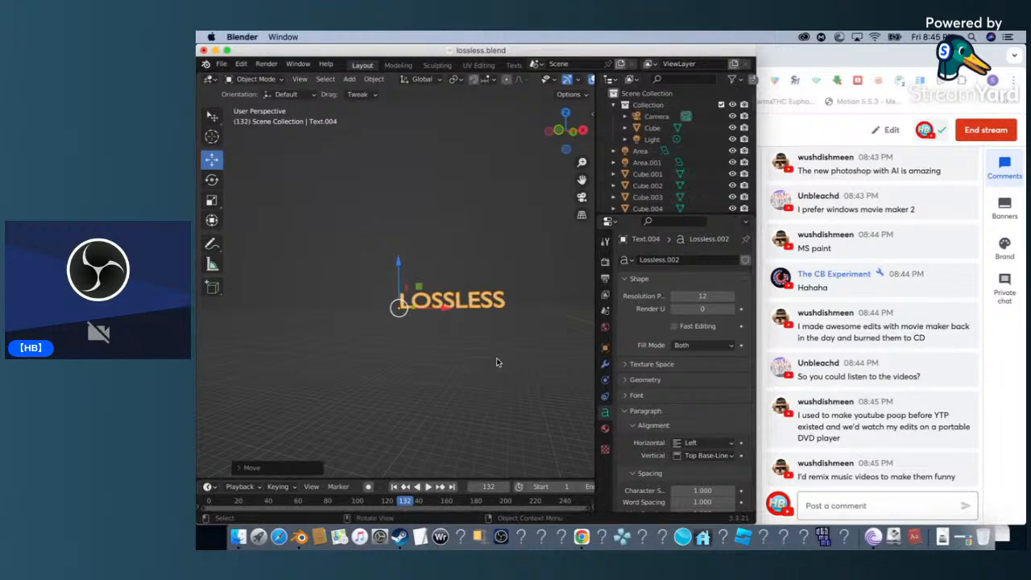
pyautogui.rightClick(491, 296)
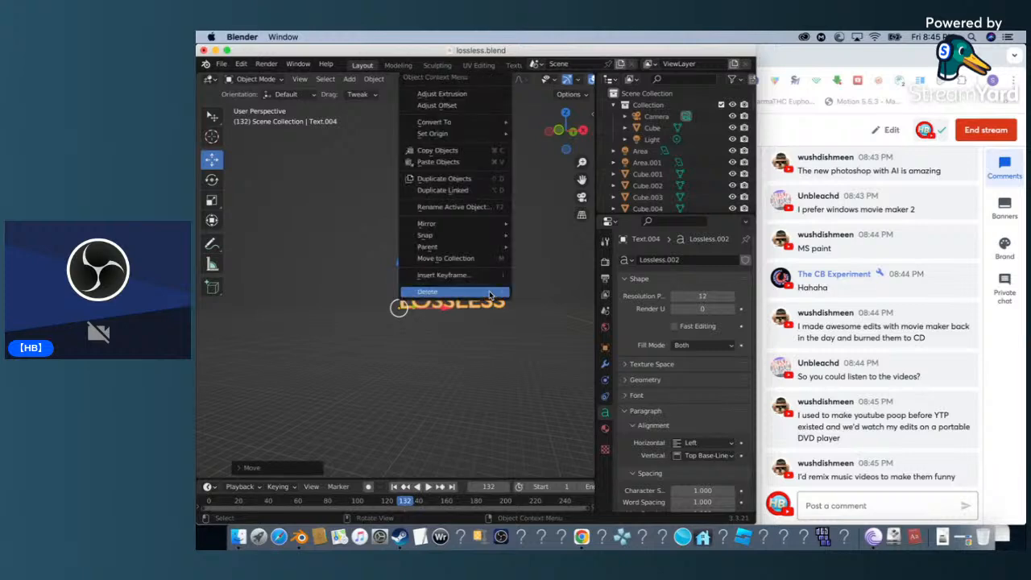
pyautogui.click(561, 267)
pyautogui.click(456, 292)
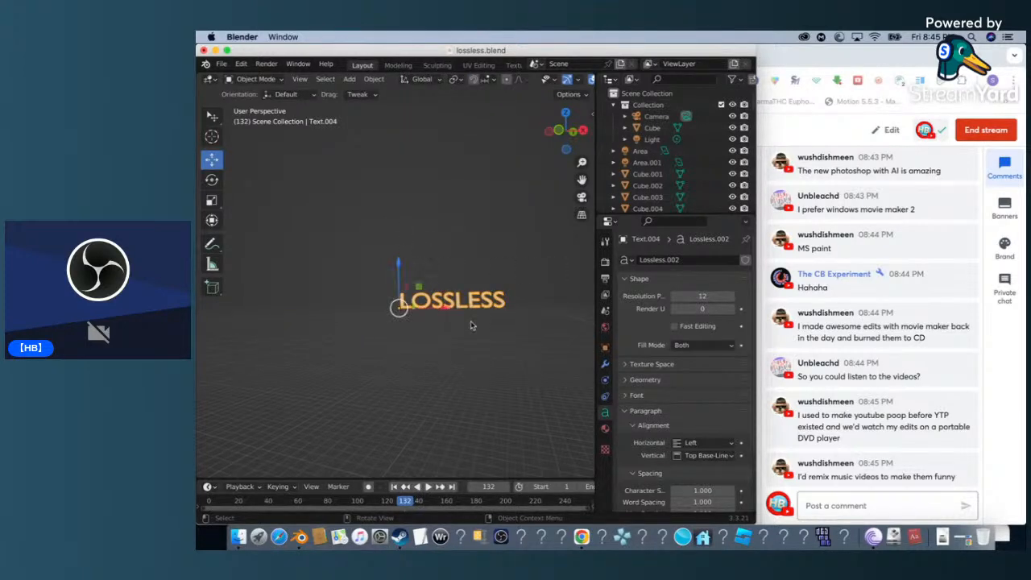
pyautogui.moveTo(456, 310); pyautogui.dragTo(403, 309)
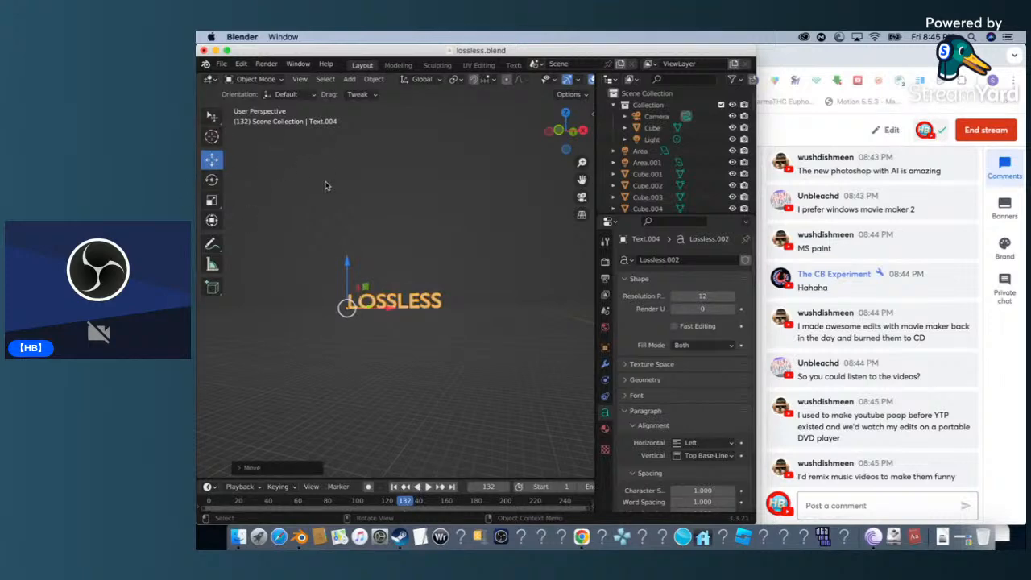
# Enlarge the LOSSLESS text by stretching it along Z, scaling it about 1.76 in the XZ plane and widening it along X.
pyautogui.click(212, 200)
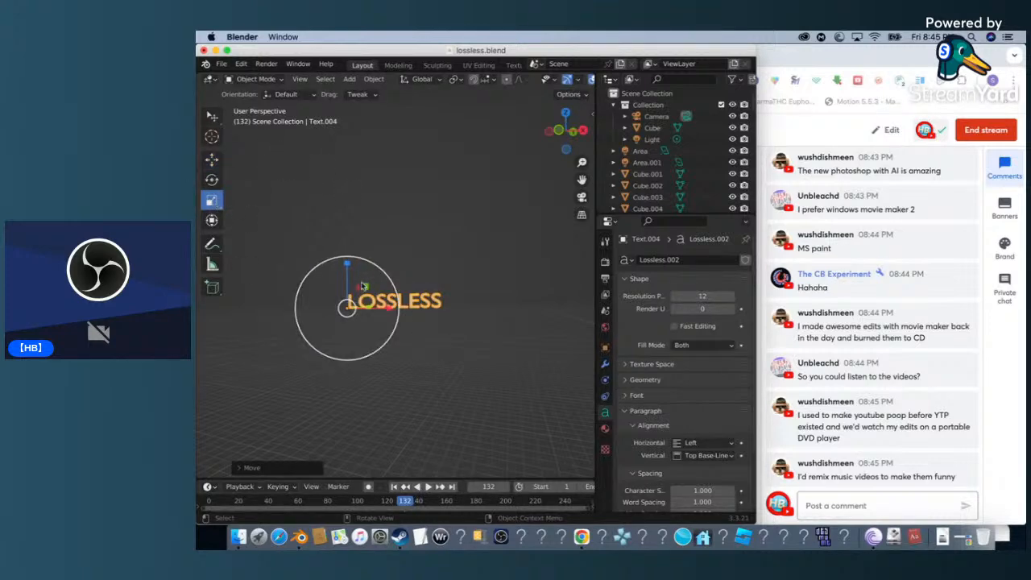
pyautogui.moveTo(347, 265); pyautogui.dragTo(347, 214)
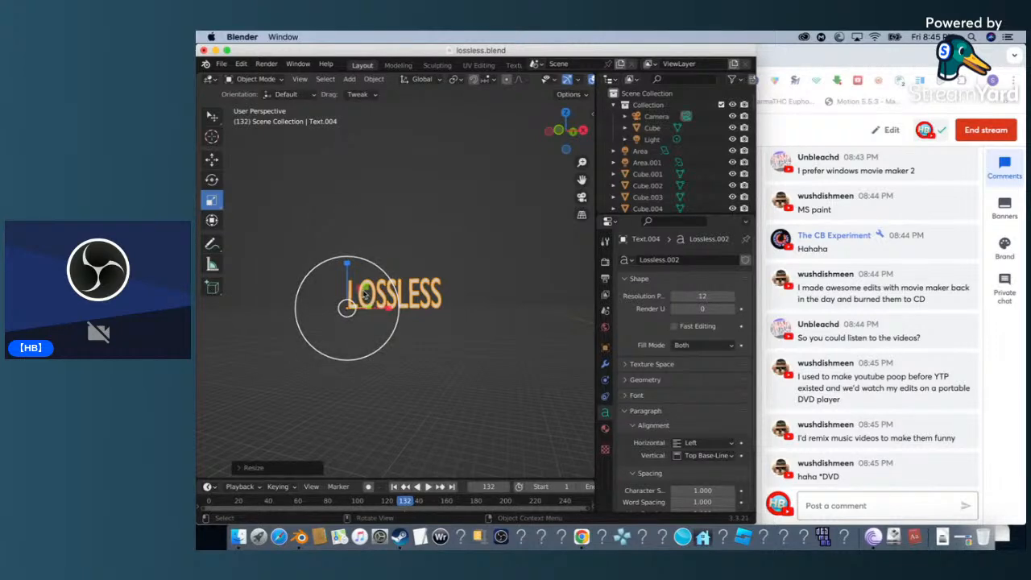
pyautogui.press('s')
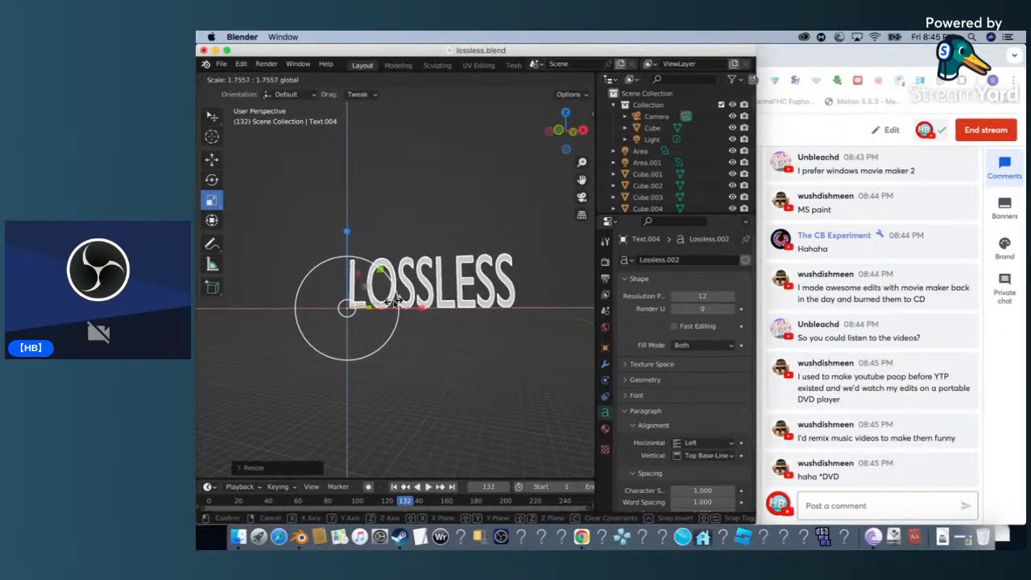
pyautogui.click(376, 311)
pyautogui.moveTo(388, 312); pyautogui.dragTo(411, 312)
pyautogui.moveTo(439, 276); pyautogui.dragTo(379, 284)
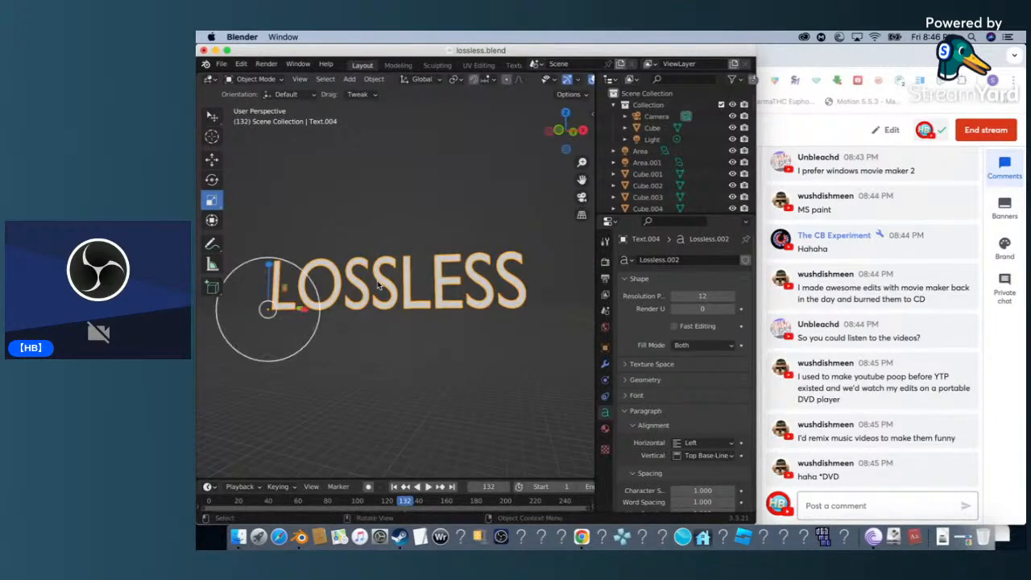
# Put the LOSSLESS text in Edit Mode and delete all of its letters.
pyautogui.click(256, 79)
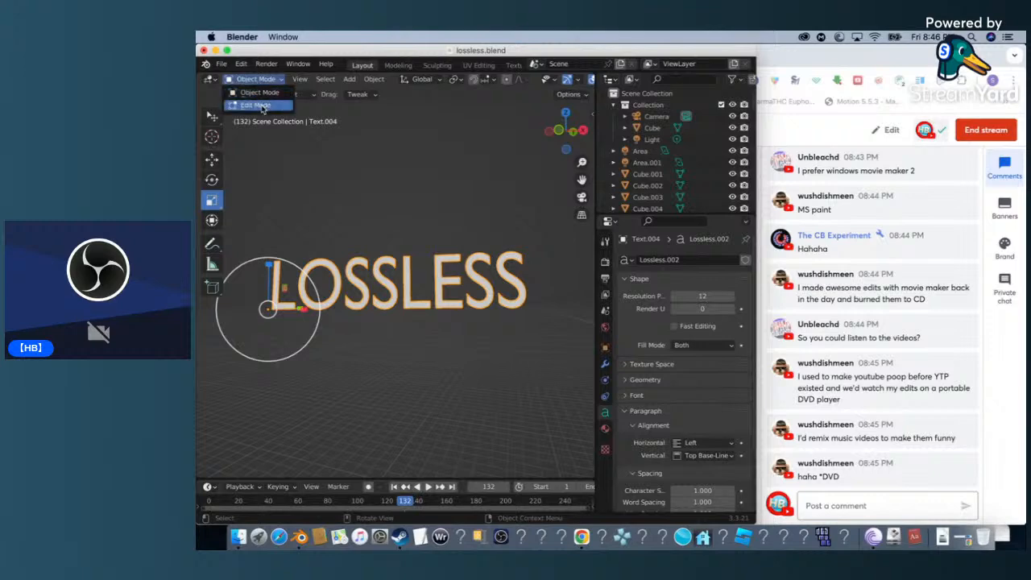
pyautogui.click(252, 104)
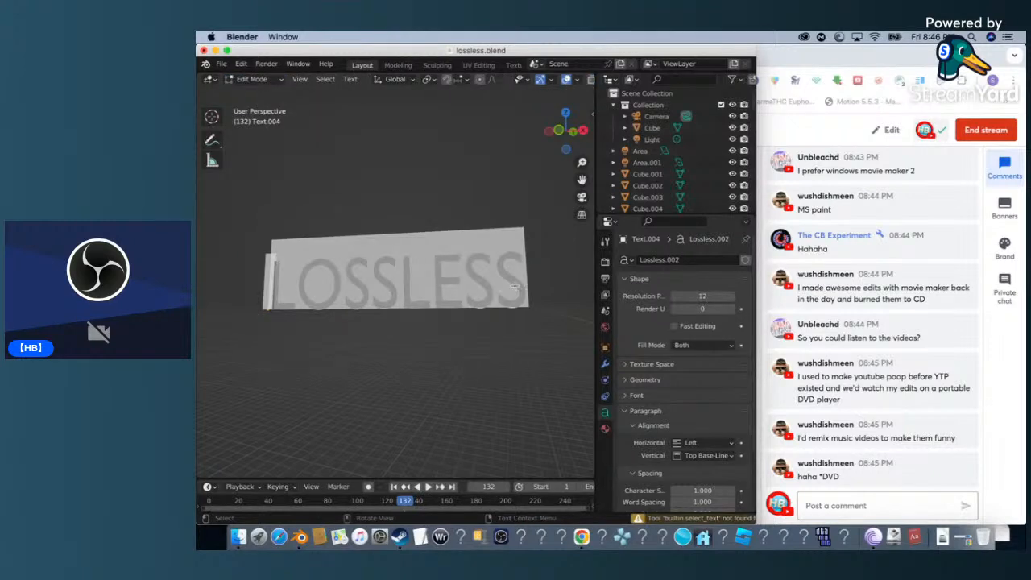
pyautogui.press('Right')
pyautogui.press('Right')
pyautogui.press('Right')
pyautogui.press('Right')
pyautogui.press('Right')
pyautogui.press('Right')
pyautogui.press('Right')
pyautogui.press('Right')
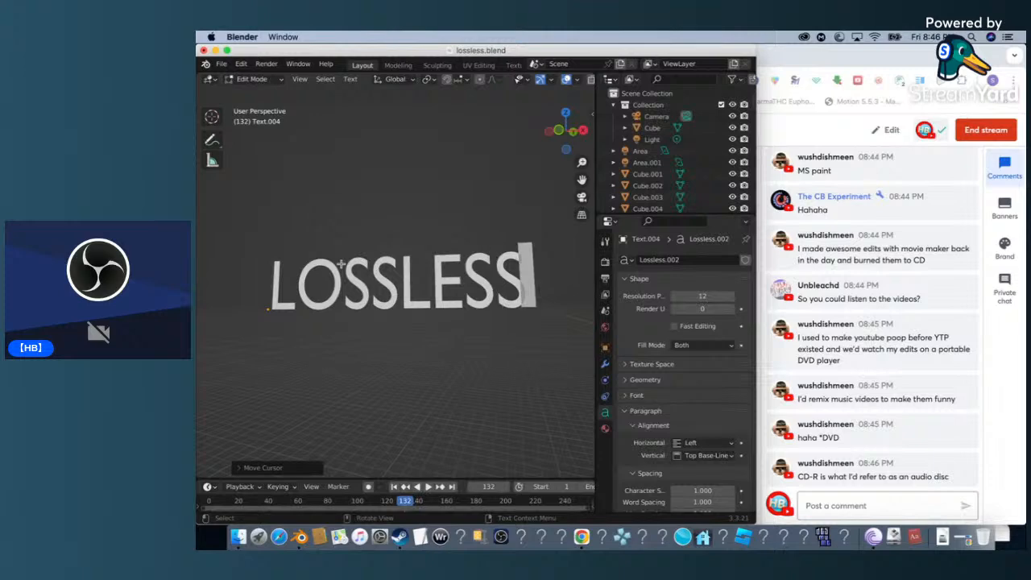
pyautogui.press('BackSpace')
pyautogui.press('BackSpace')
pyautogui.press('BackSpace')
pyautogui.press('BackSpace')
pyautogui.press('BackSpace')
pyautogui.press('BackSpace')
pyautogui.press('BackSpace')
pyautogui.press('BackSpace')
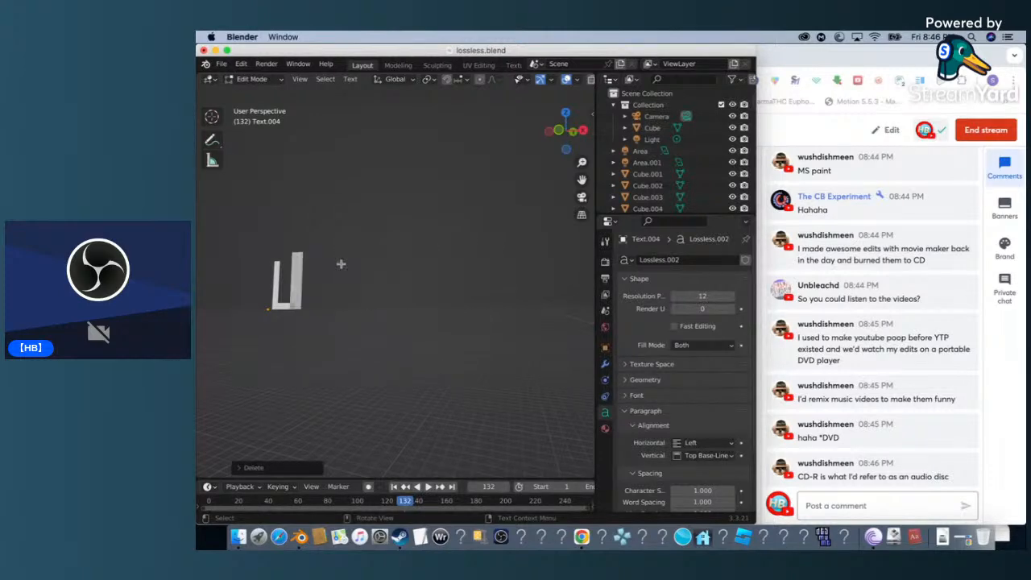
# Enter REPAIR LAB as the new lettering and return to Object Mode.
pyautogui.write('REPAI')
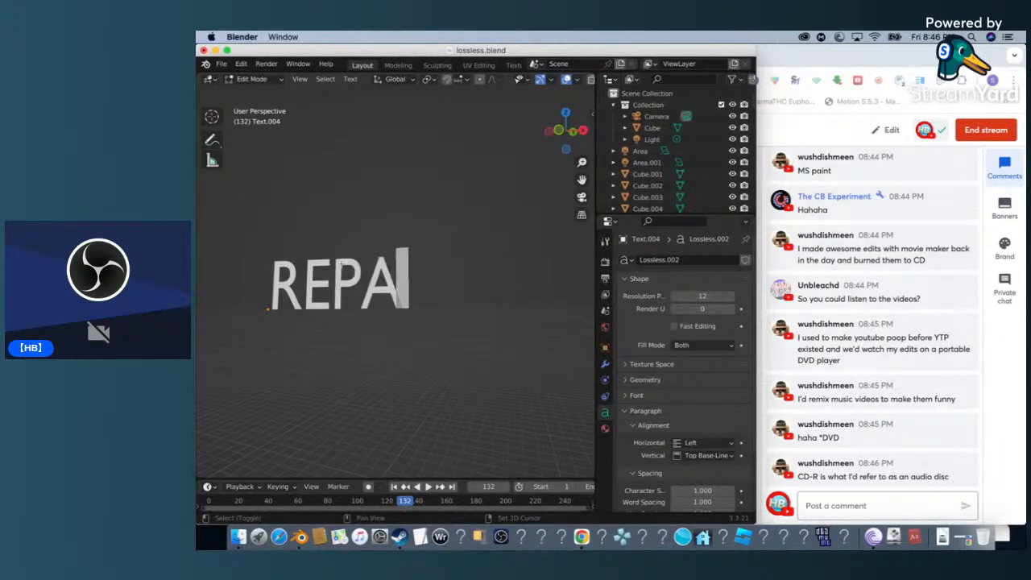
pyautogui.write('R LAC')
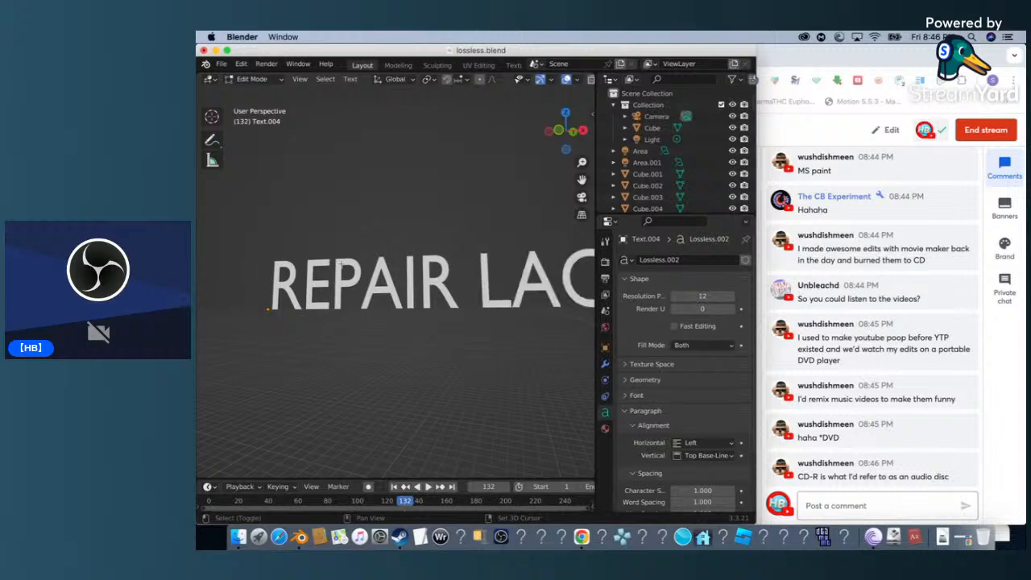
pyautogui.press('BackSpace')
pyautogui.write('B')
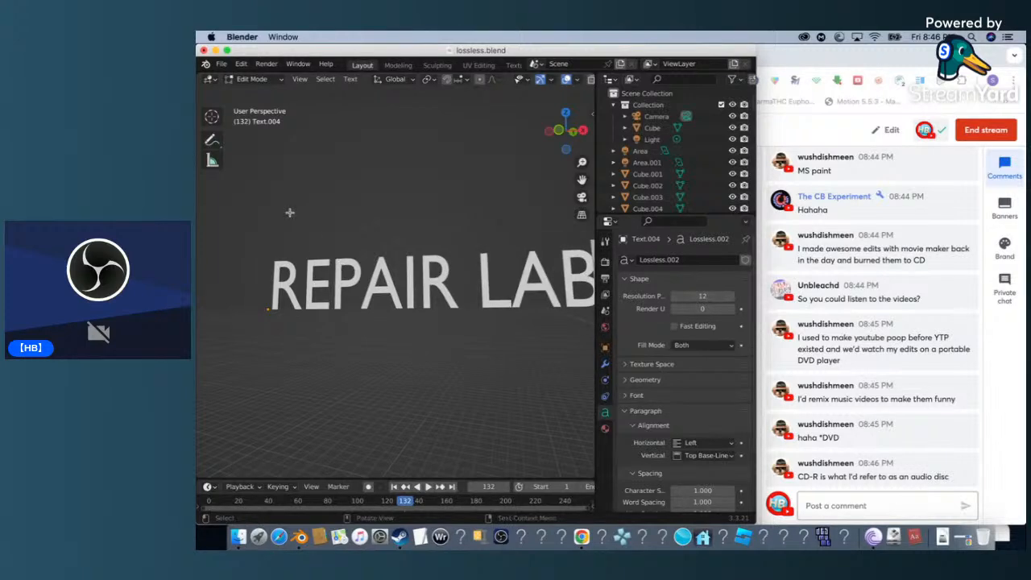
pyautogui.click(256, 83)
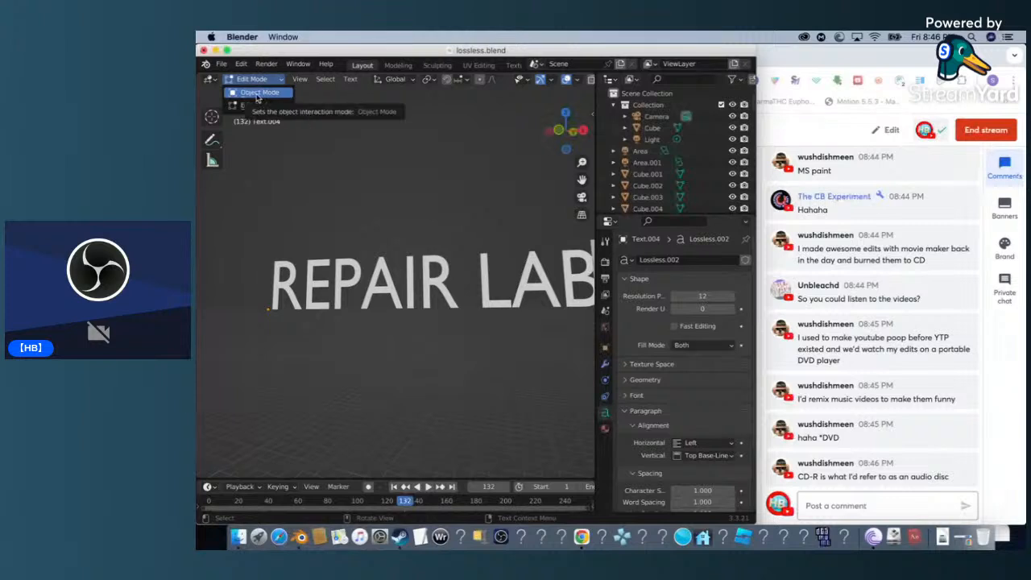
pyautogui.click(258, 95)
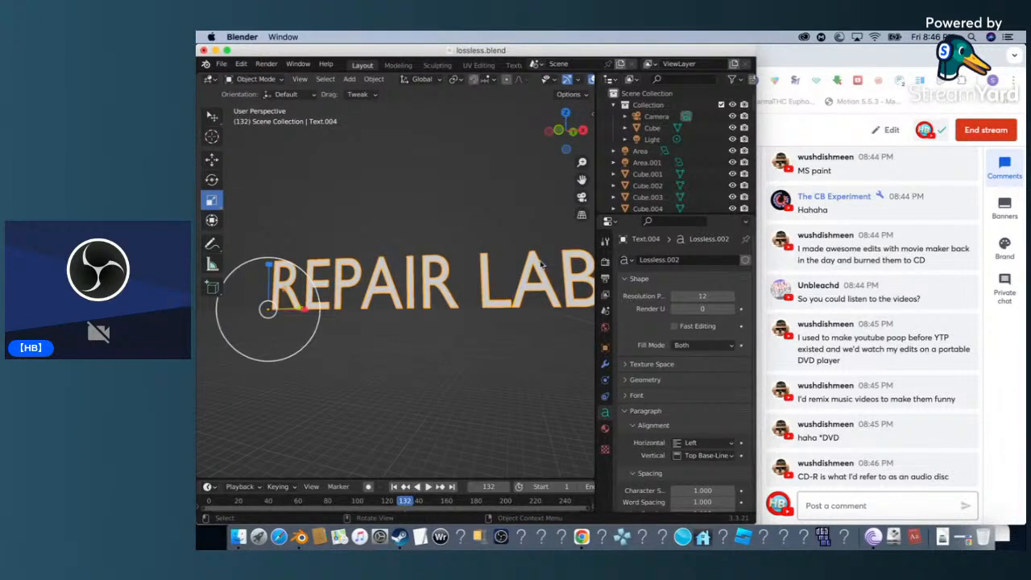
pyautogui.click(510, 344)
pyautogui.rightClick(481, 350)
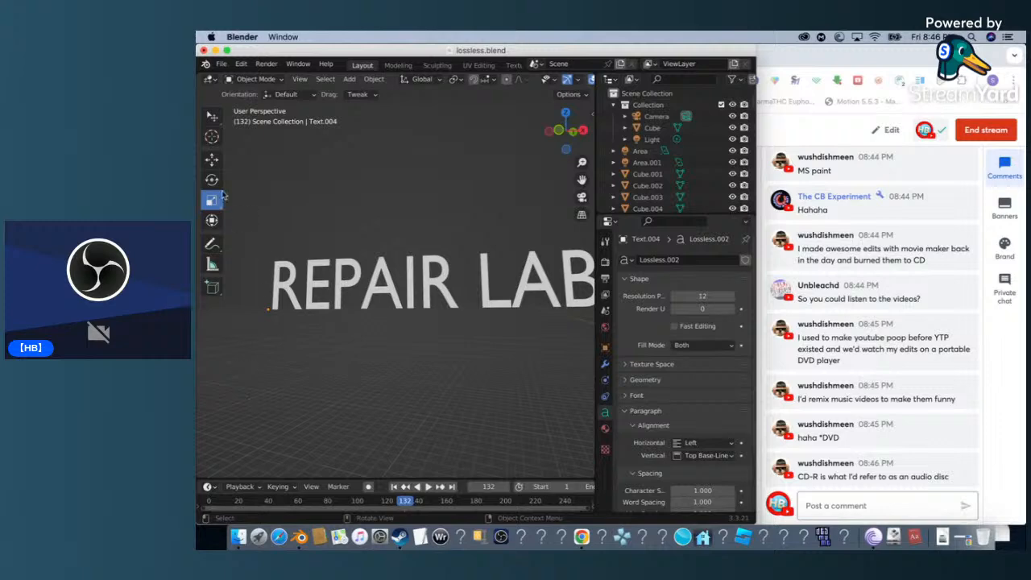
pyautogui.click(259, 79)
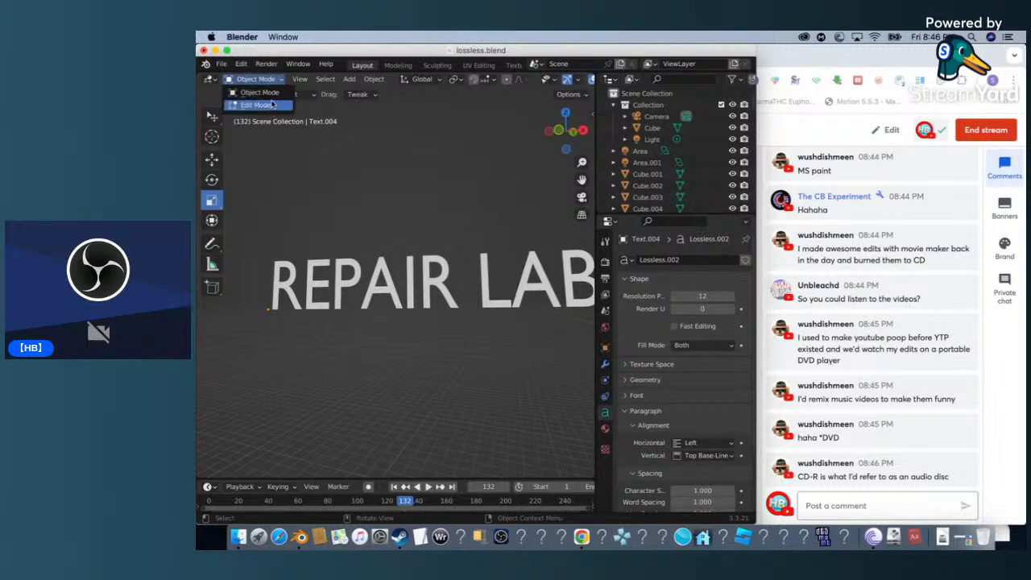
pyautogui.click(274, 97)
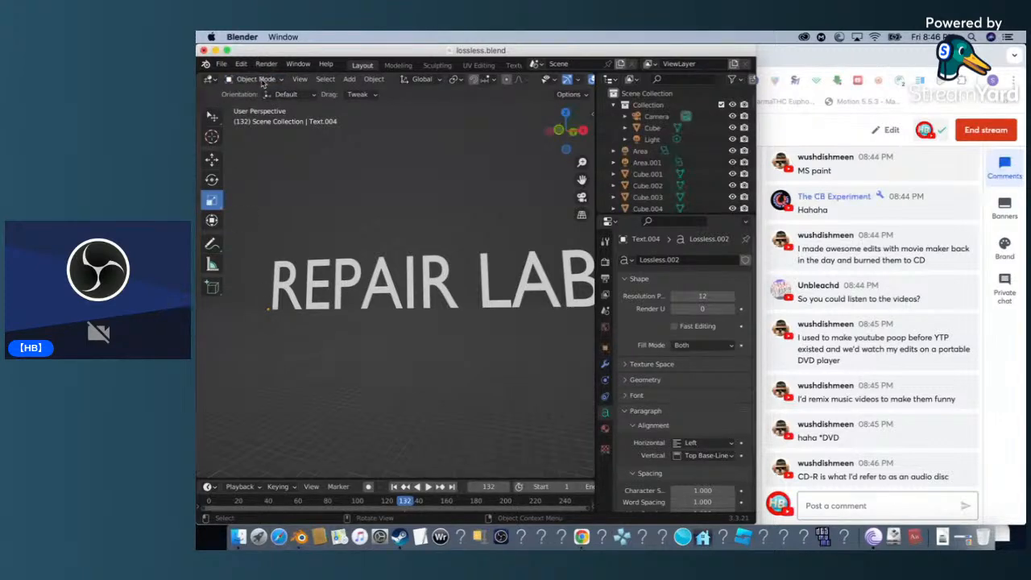
pyautogui.click(259, 79)
pyautogui.click(259, 106)
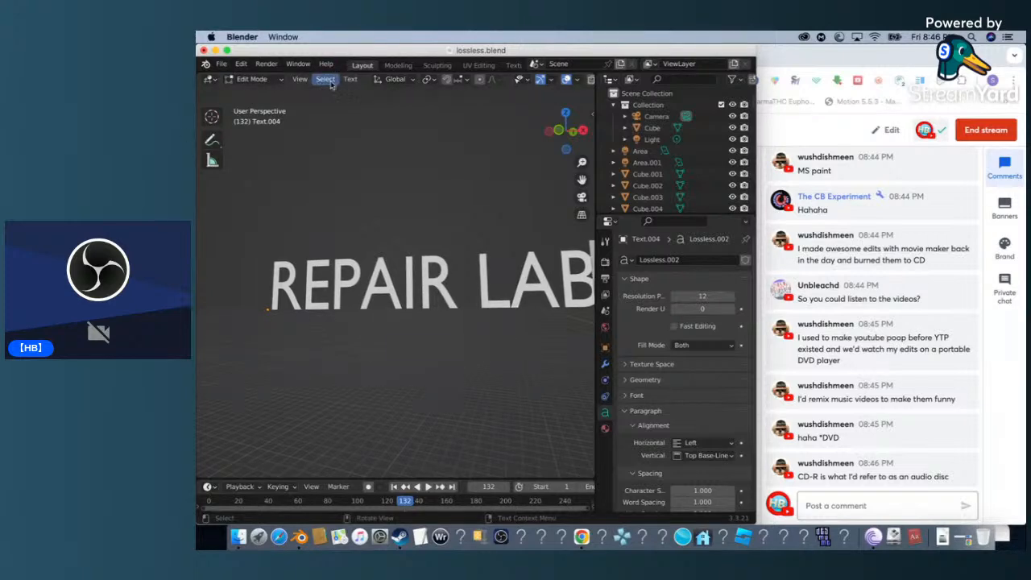
pyautogui.click(306, 81)
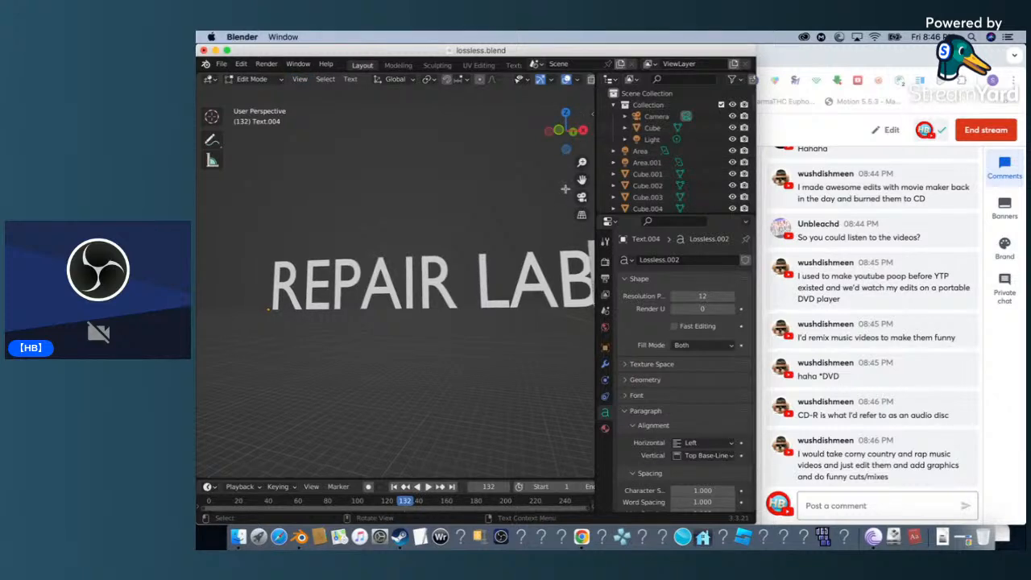
pyautogui.click(306, 80)
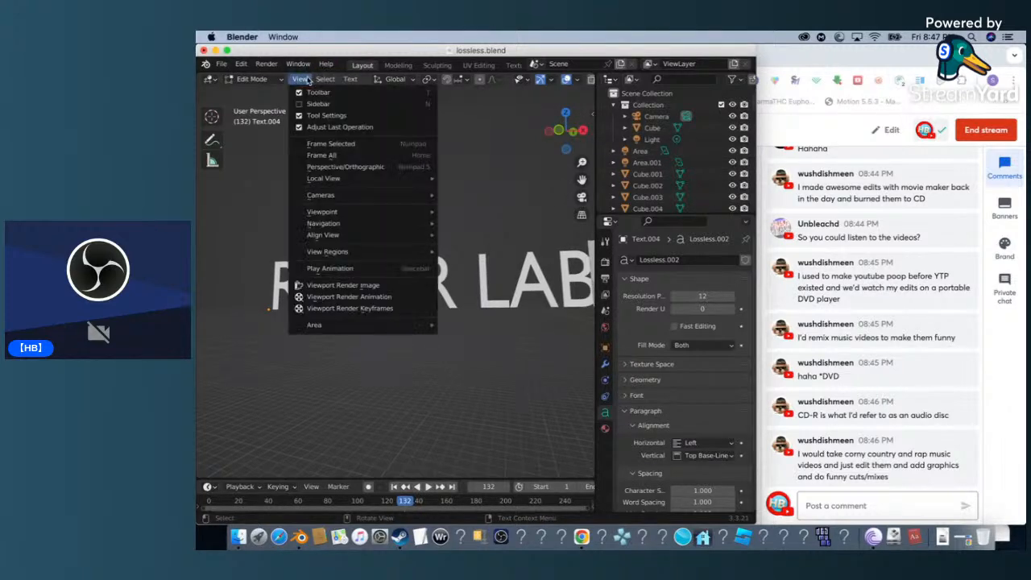
pyautogui.click(251, 79)
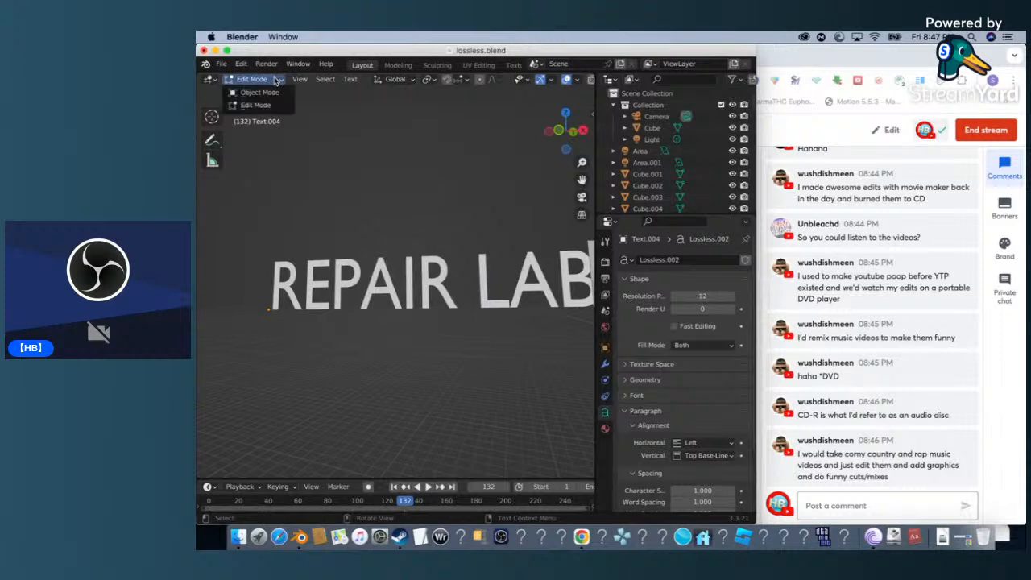
pyautogui.click(271, 93)
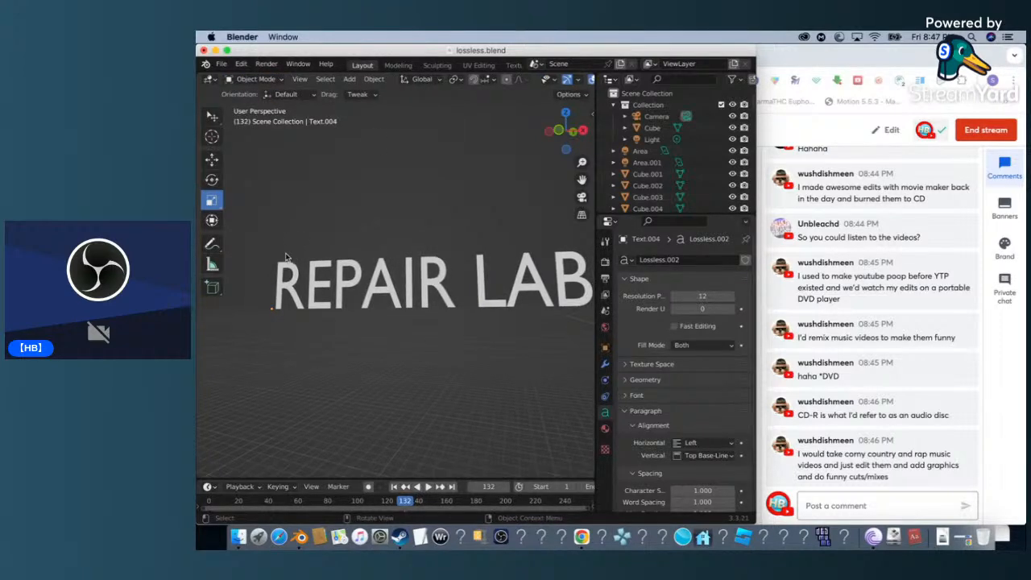
# Save the changes to lossless.blend.
pyautogui.scroll(-5, 288, 254)
pyautogui.scroll(-10, 285, 257)
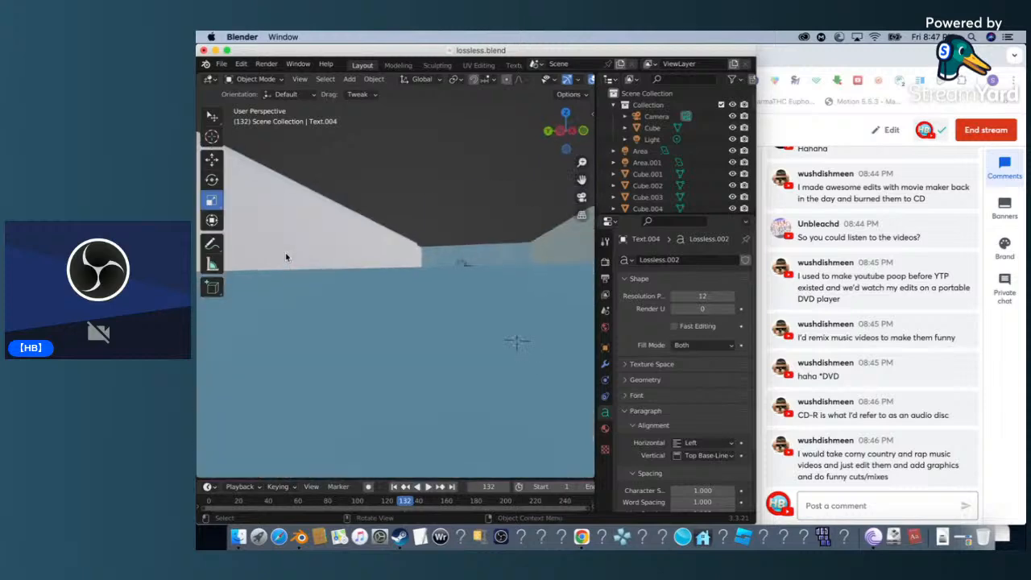
pyautogui.scroll(10, 287, 258)
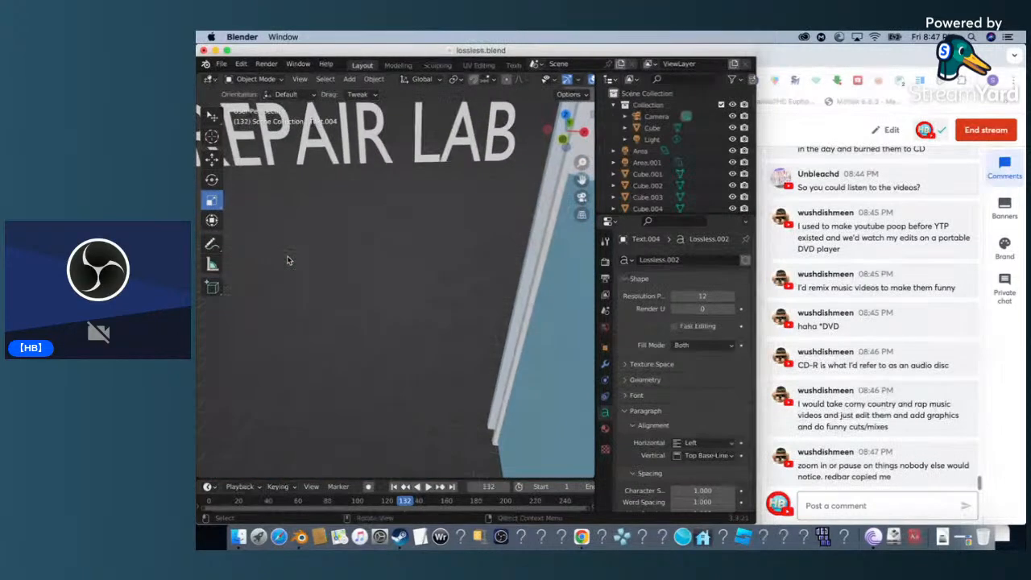
pyautogui.scroll(10, 287, 262)
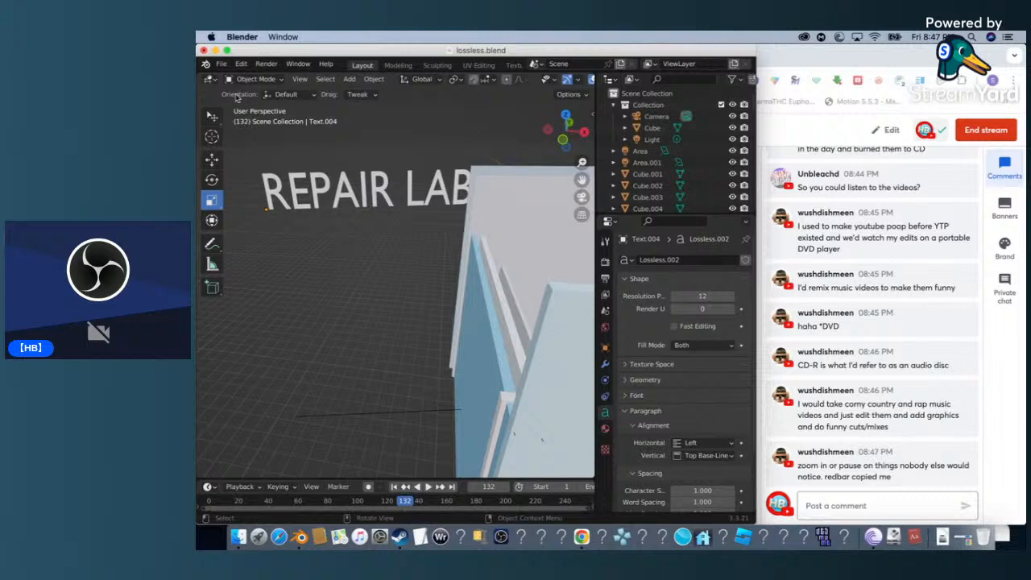
pyautogui.click(222, 64)
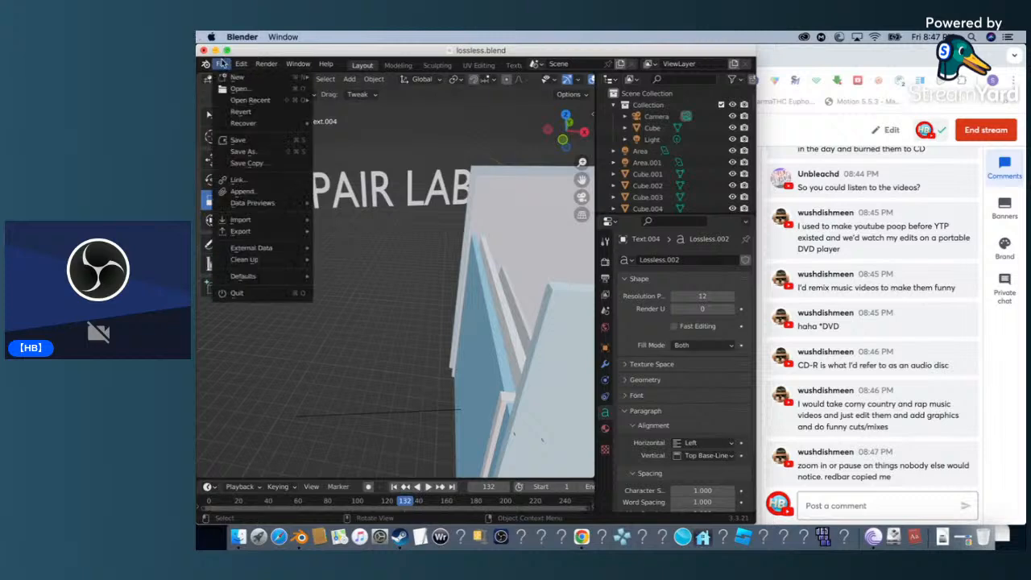
pyautogui.click(255, 142)
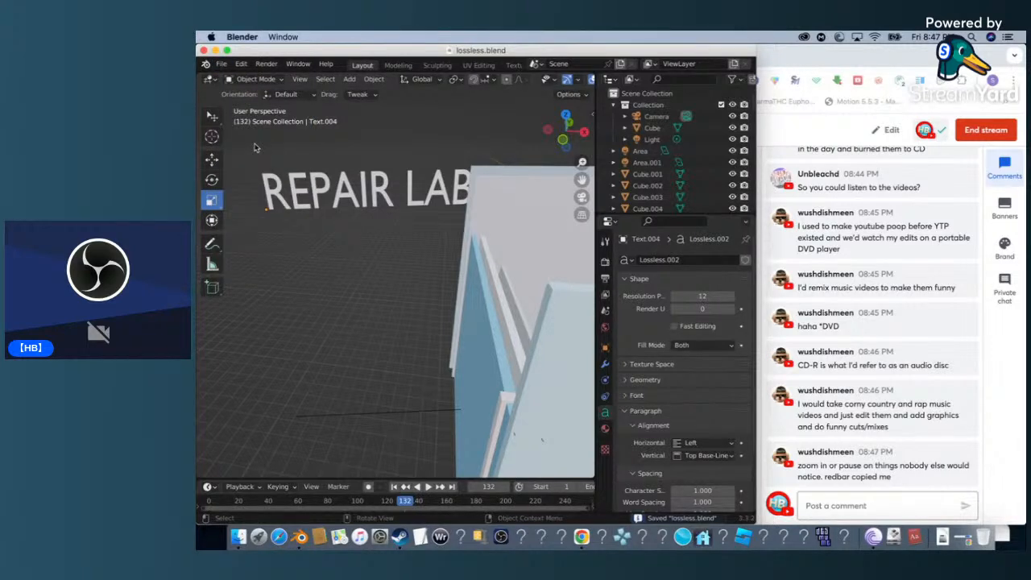
# Select the REPAIR LAB text and move it in the negative Y direction until it lines up with the shop's interior.
pyautogui.click(393, 201)
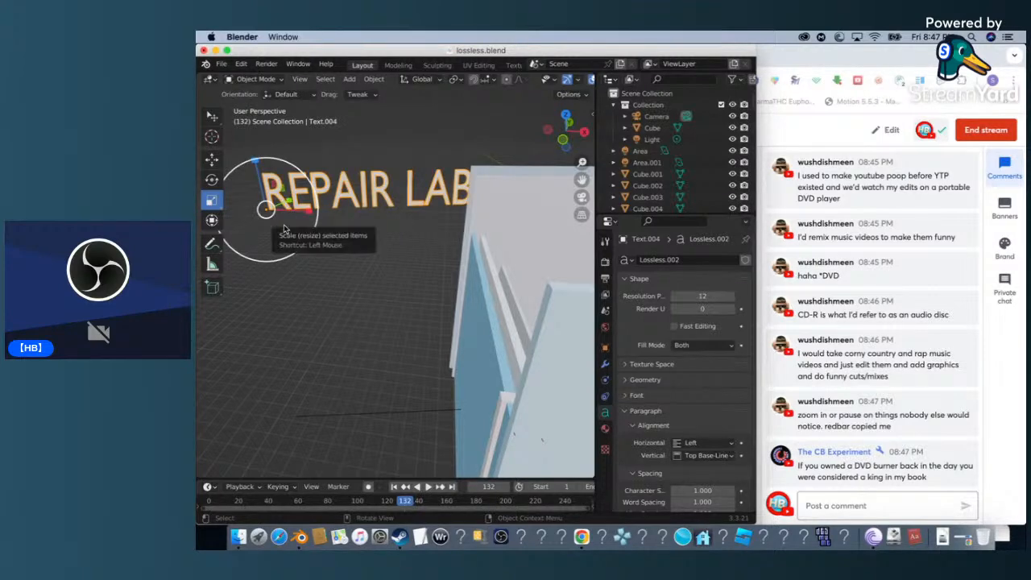
pyautogui.hscroll(-5, 286, 229)
pyautogui.scroll(-6, 283, 225)
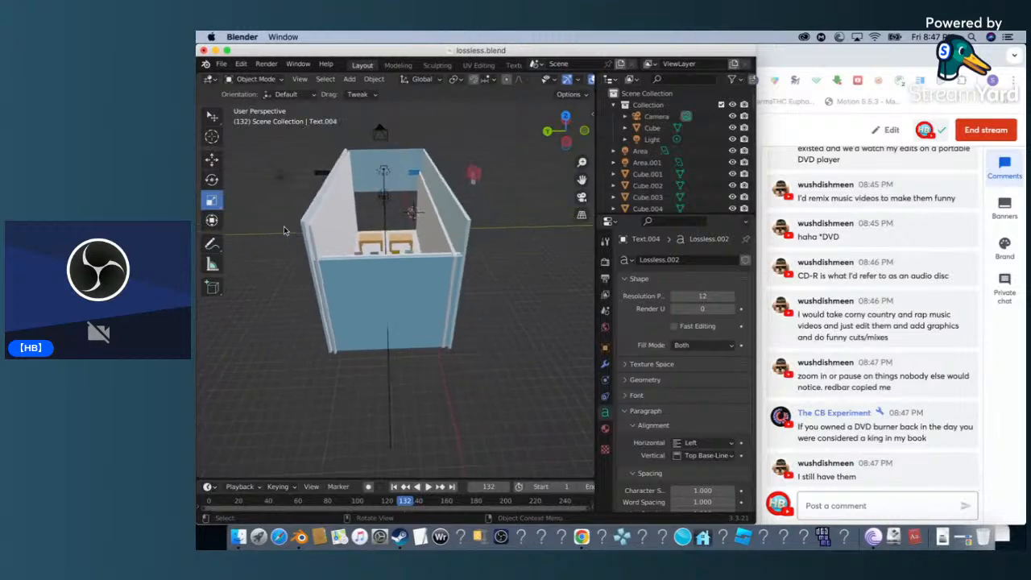
pyautogui.hscroll(-3, 283, 228)
pyautogui.scroll(8, 284, 229)
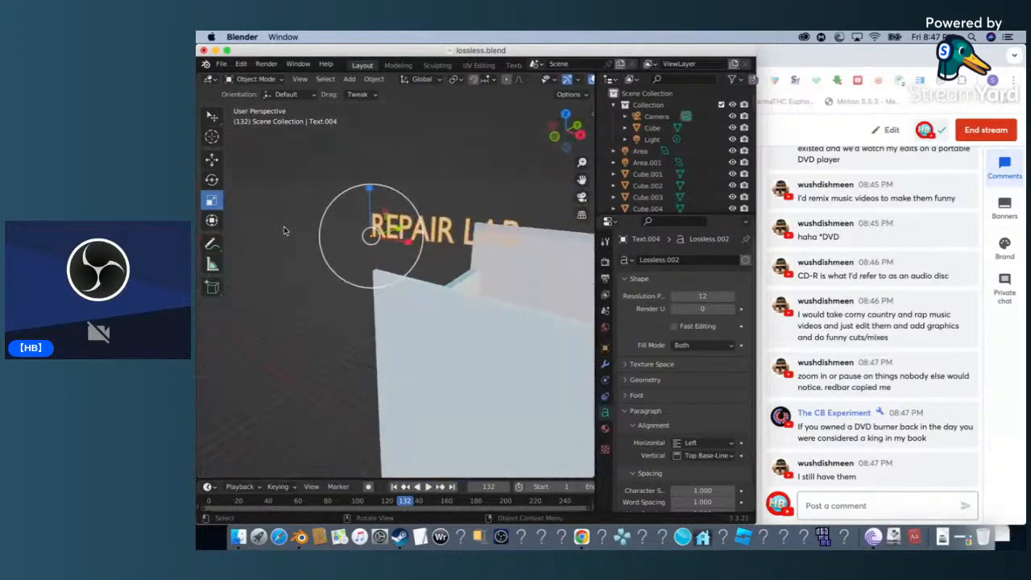
pyautogui.hscroll(6, 496, 200)
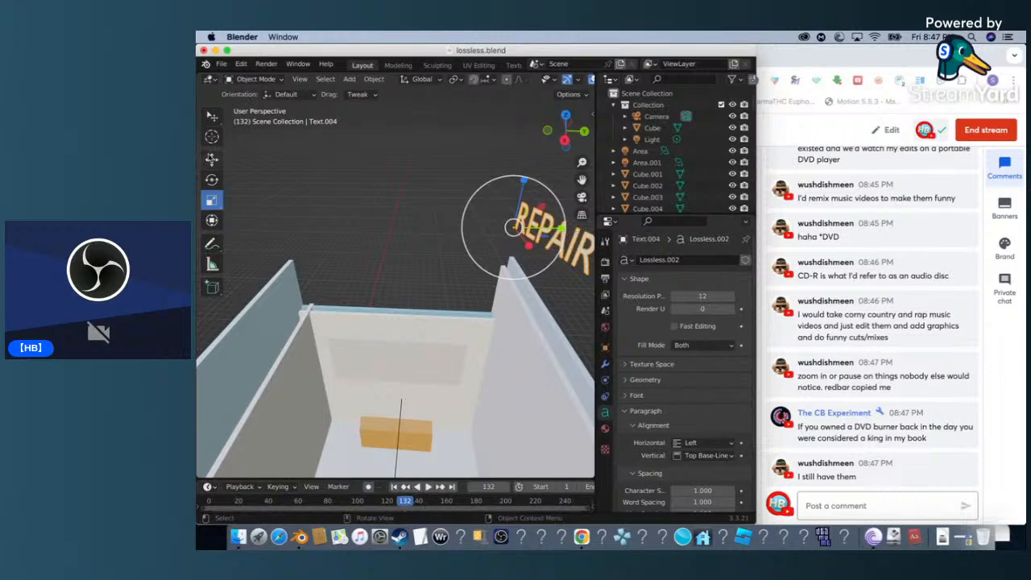
pyautogui.click(212, 159)
pyautogui.moveTo(564, 230); pyautogui.dragTo(412, 258)
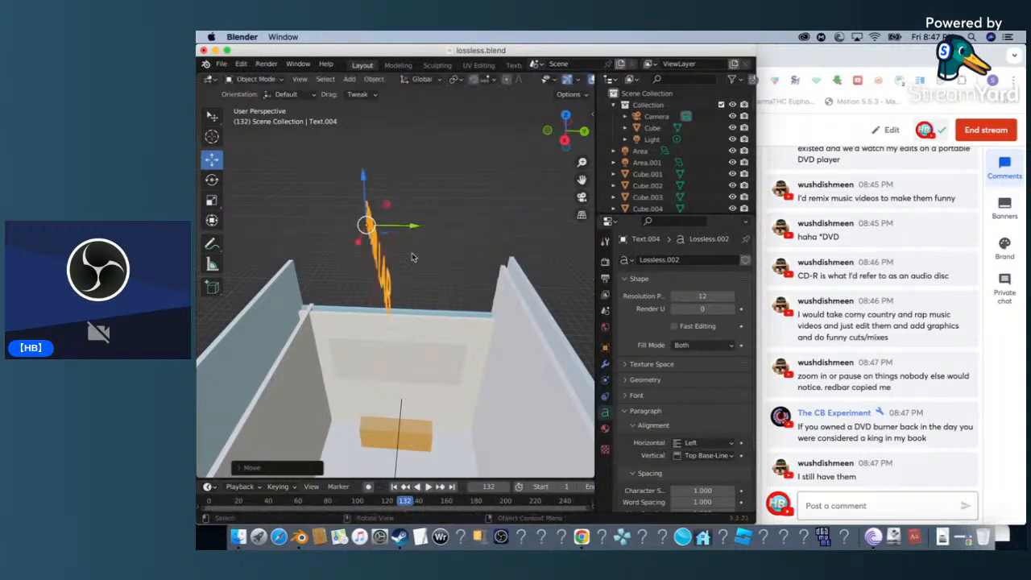
# Rotate the REPAIR LAB text about Z to run parallel to the back wall, and bring it forward into the shop.
pyautogui.click(211, 179)
pyautogui.moveTo(343, 246); pyautogui.dragTo(382, 262)
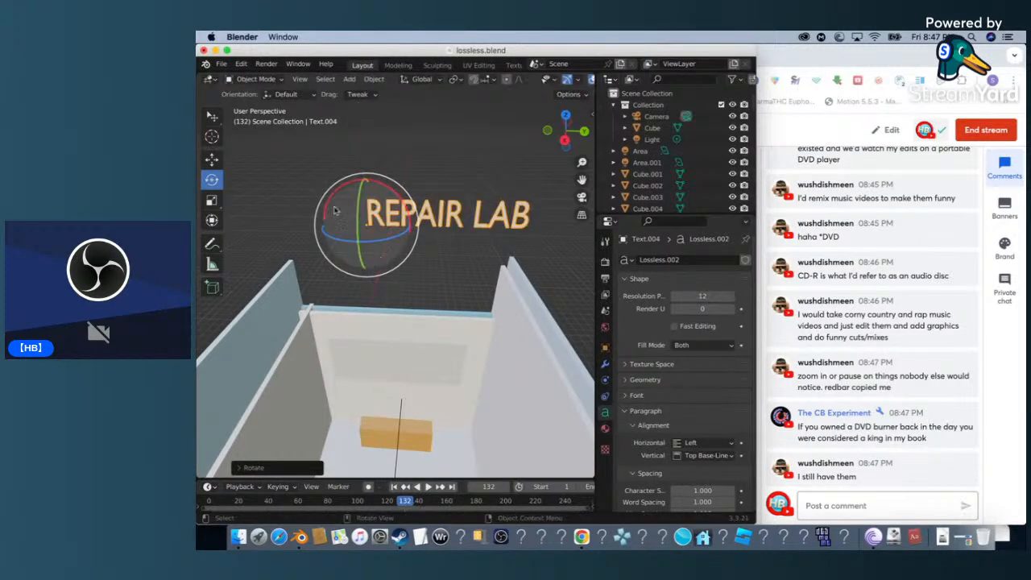
pyautogui.click(212, 160)
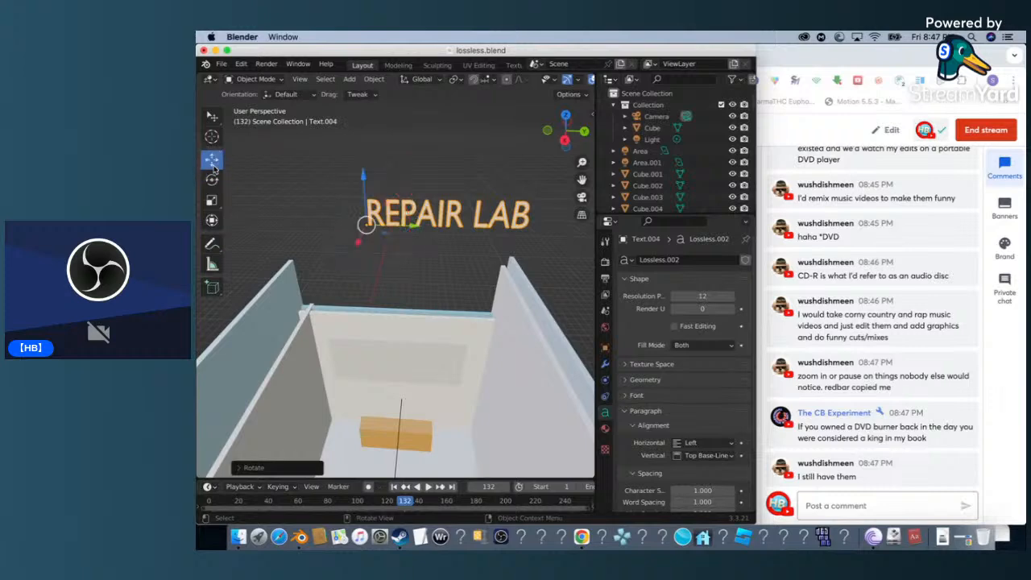
pyautogui.moveTo(357, 245); pyautogui.dragTo(347, 415)
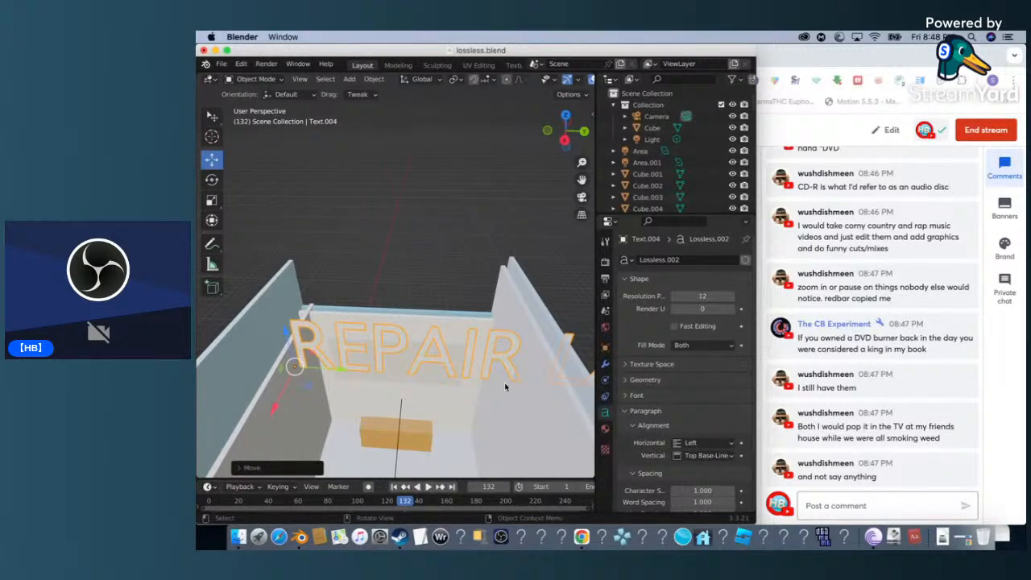
# Scale the REPAIR LAB text down so the whole lettering fits between the shop's side walls.
pyautogui.click(359, 350)
pyautogui.click(305, 347)
pyautogui.click(303, 352)
pyautogui.click(295, 345)
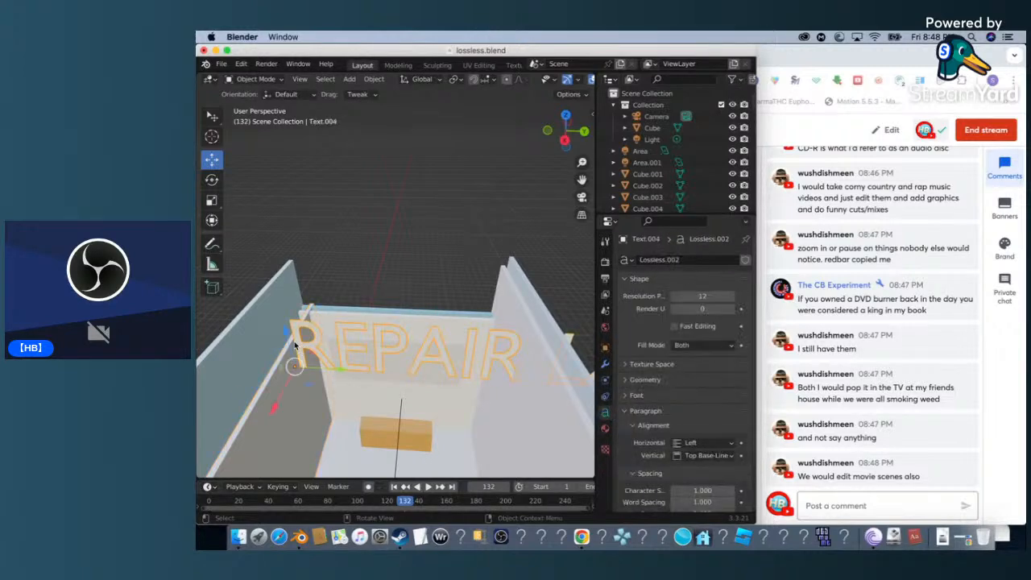
pyautogui.click(213, 201)
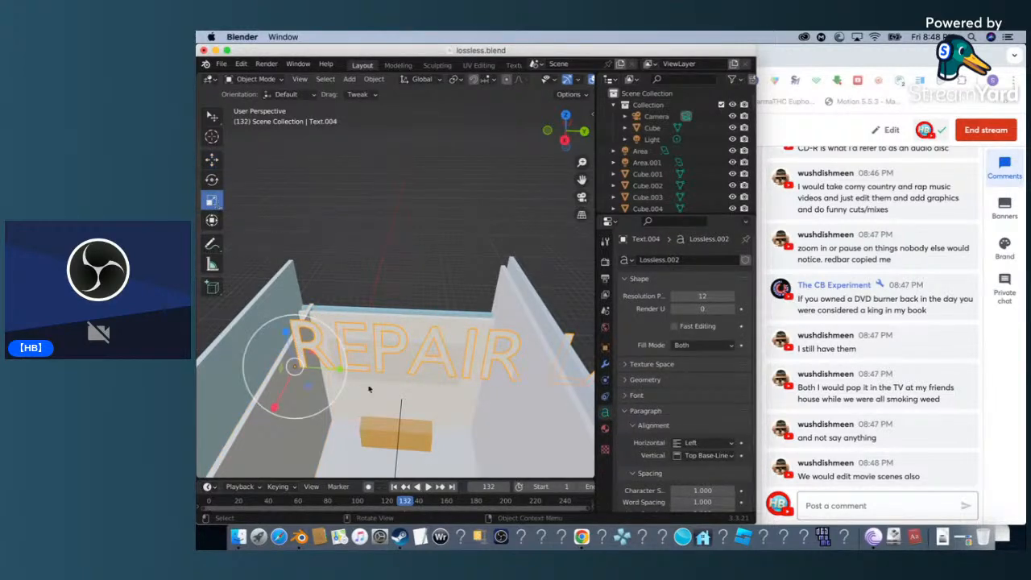
pyautogui.moveTo(339, 372); pyautogui.dragTo(277, 364)
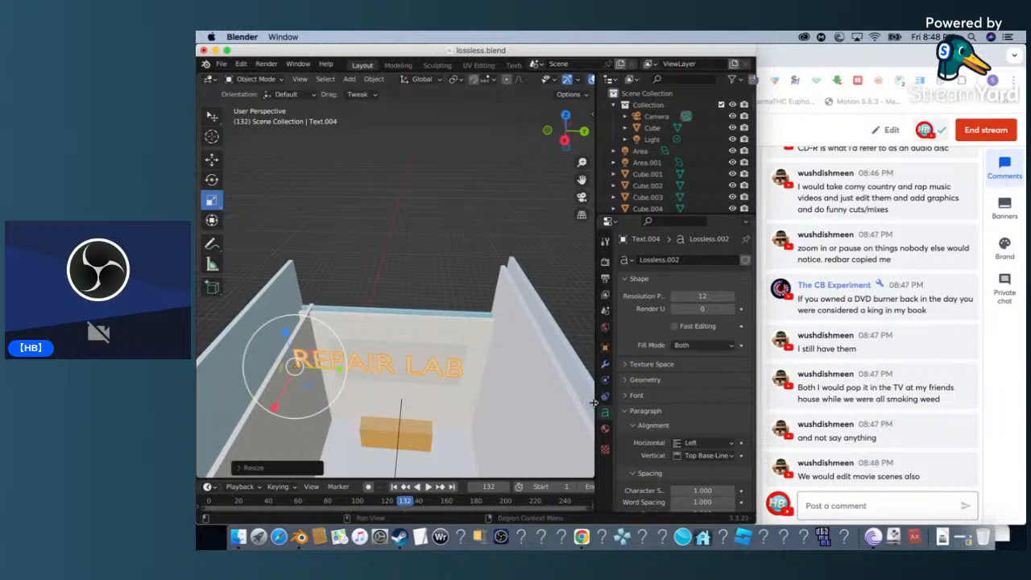
# Set the Base Color of the REPAIR LAB text's material to black.
pyautogui.click(604, 431)
pyautogui.click(689, 432)
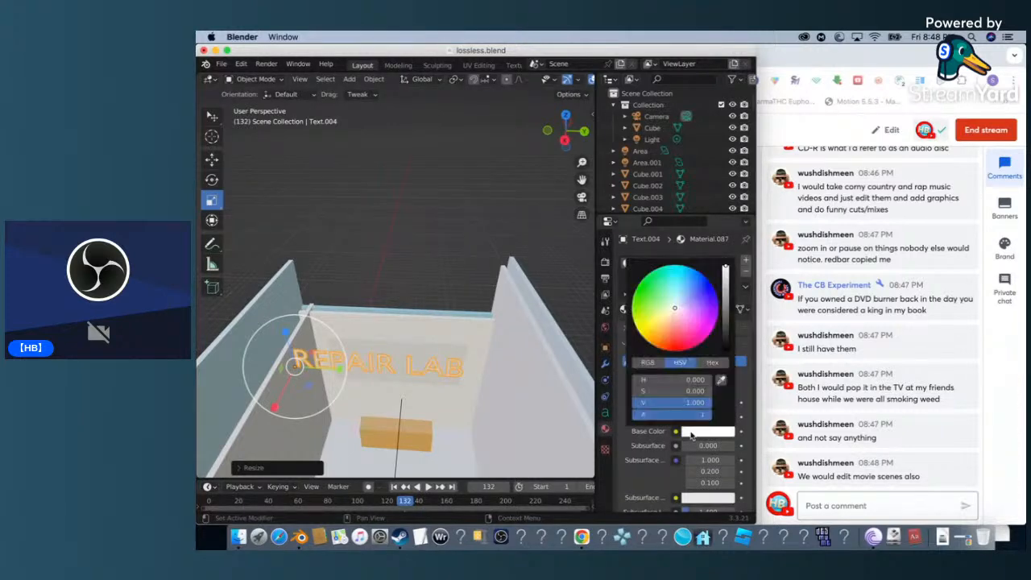
pyautogui.moveTo(729, 334); pyautogui.dragTo(725, 351)
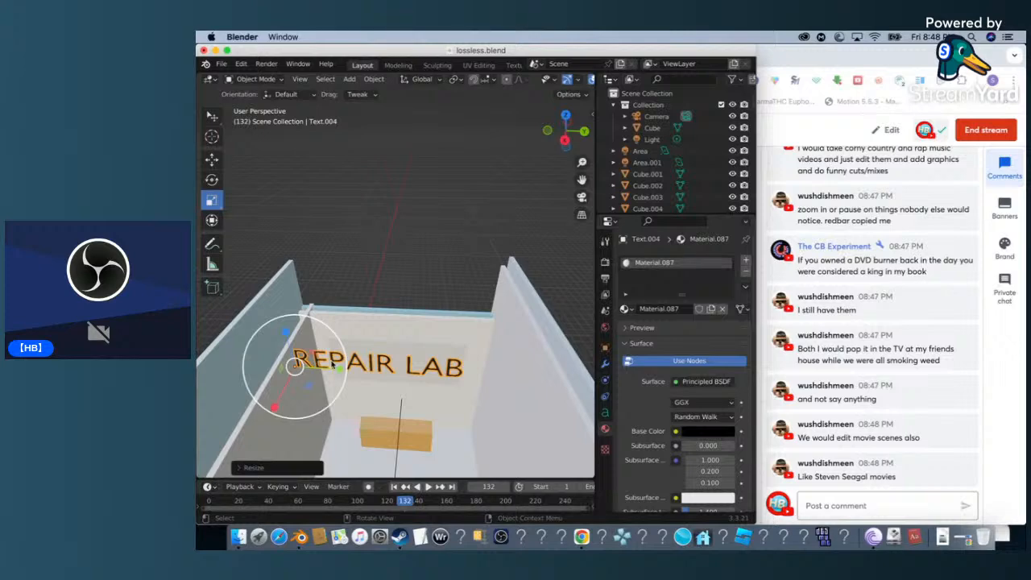
# Narrow the REPAIR LAB text further along Y and move it about 2.4 m across onto the back wall's panel.
pyautogui.scroll(1, 248, 232)
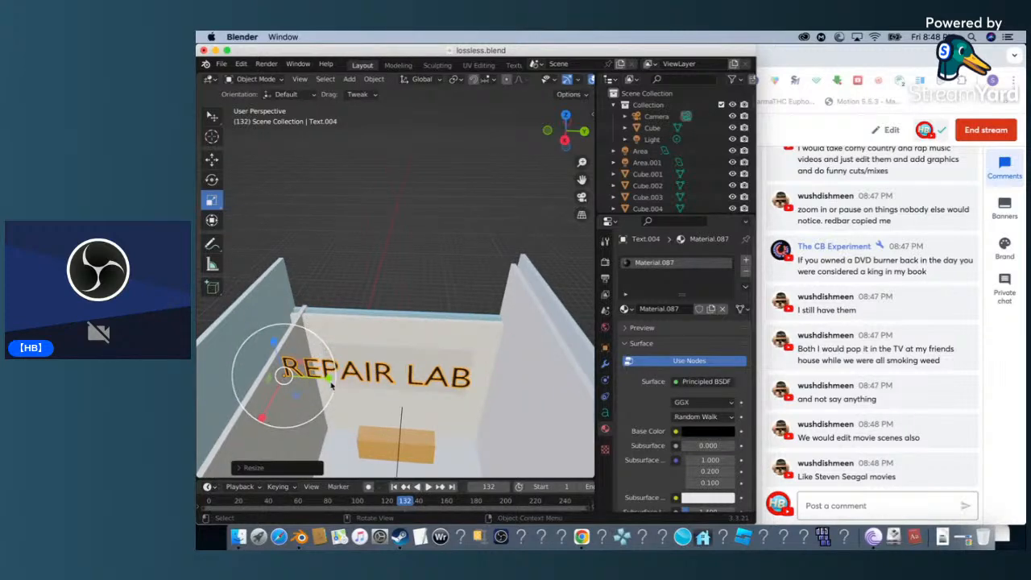
pyautogui.moveTo(329, 381); pyautogui.dragTo(315, 378)
pyautogui.click(212, 118)
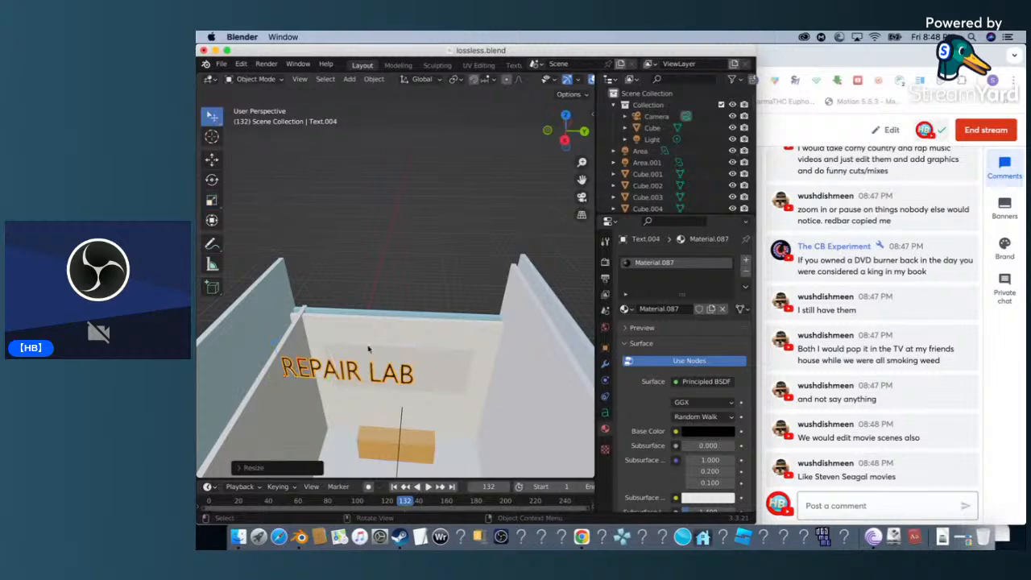
pyautogui.click(325, 377)
pyautogui.click(287, 367)
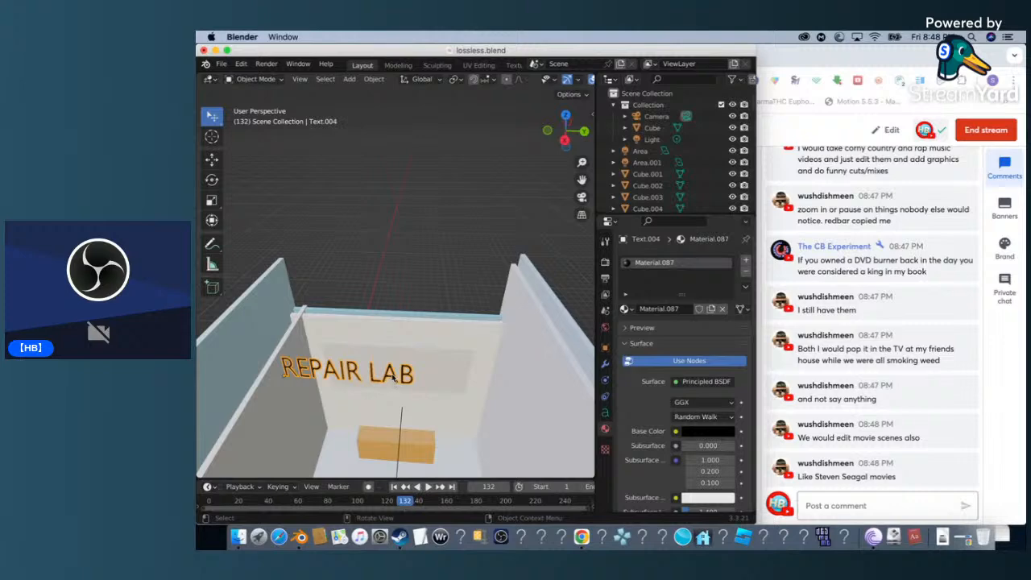
pyautogui.press('g')
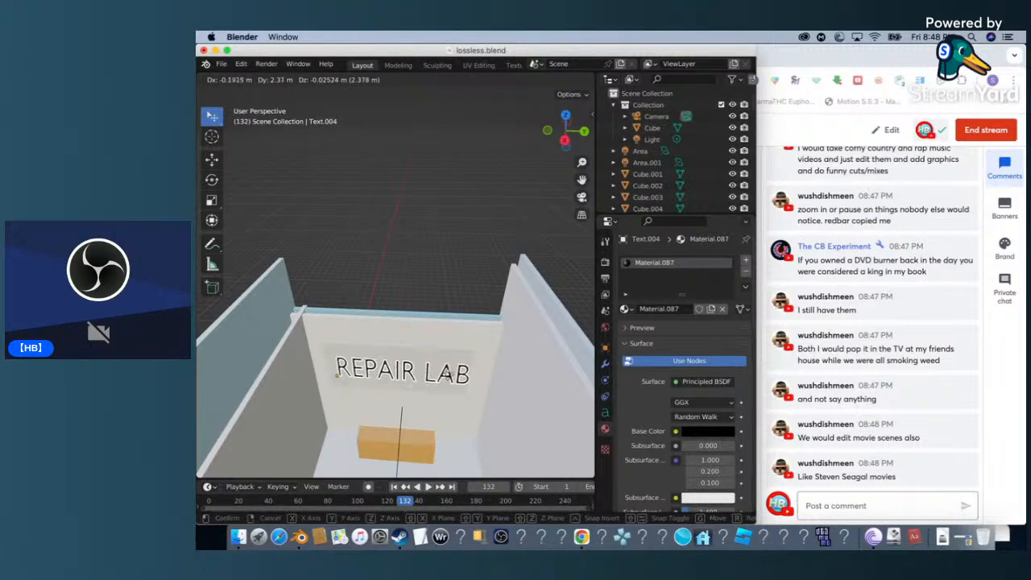
pyautogui.click(446, 377)
# Move the REPAIR LAB text freehand across the back wall's panel, toward the bluish-grey outer side wall.
pyautogui.scroll(3, 445, 377)
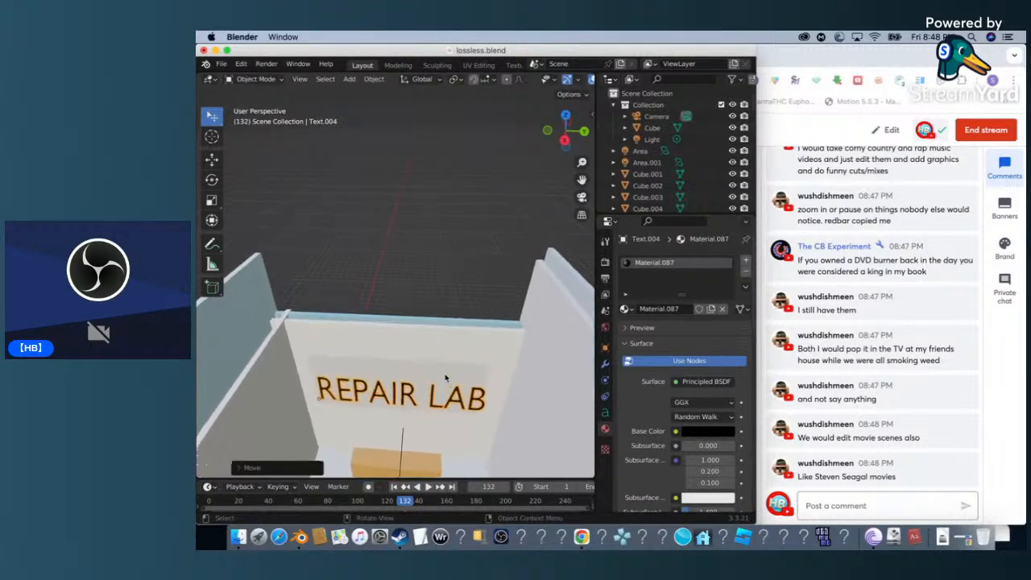
pyautogui.hscroll(8, 438, 418)
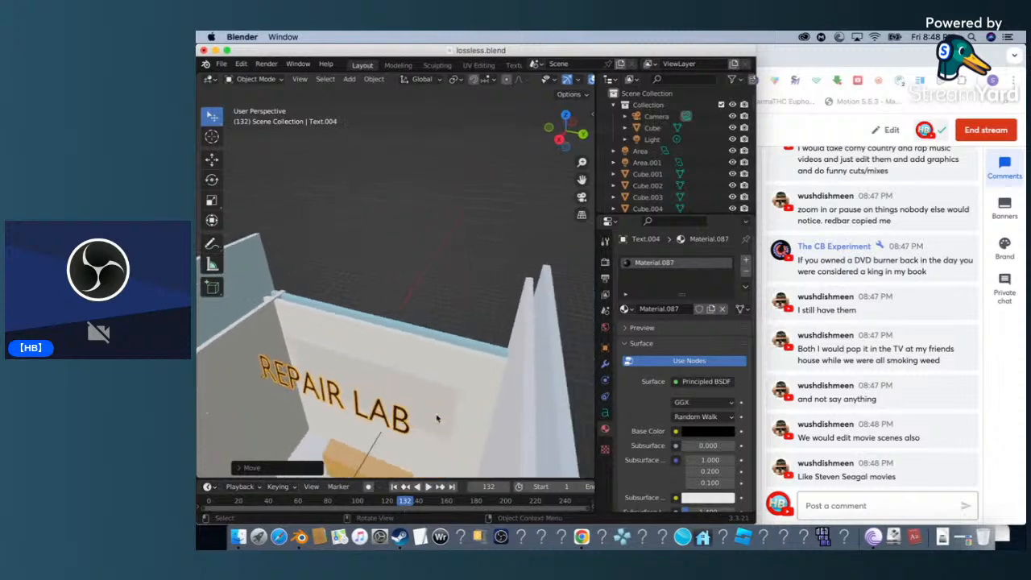
pyautogui.hscroll(-1, 437, 417)
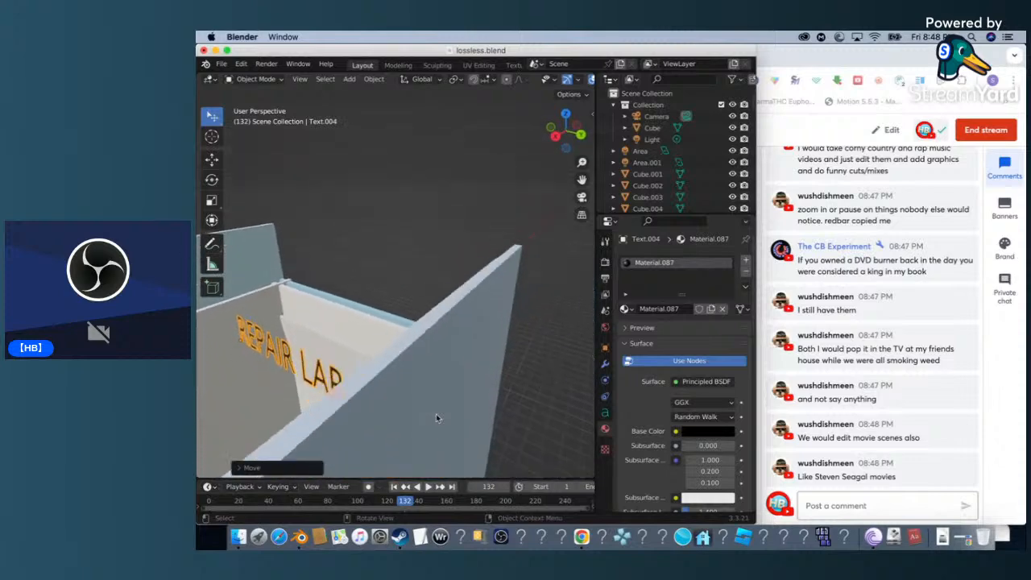
pyautogui.click(286, 360)
pyautogui.moveTo(285, 360); pyautogui.dragTo(340, 369)
pyautogui.scroll(3, 340, 367)
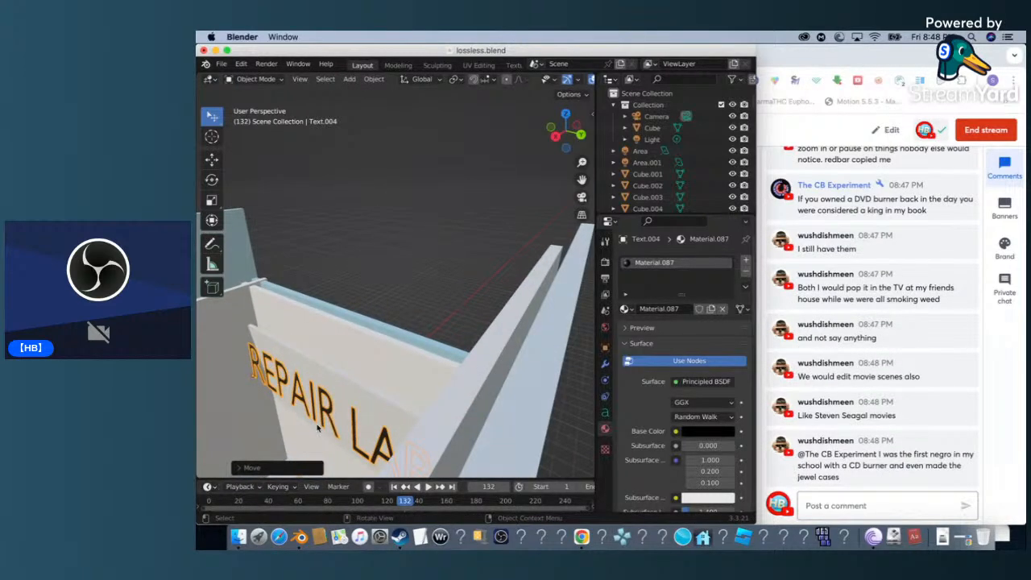
pyautogui.press('g')
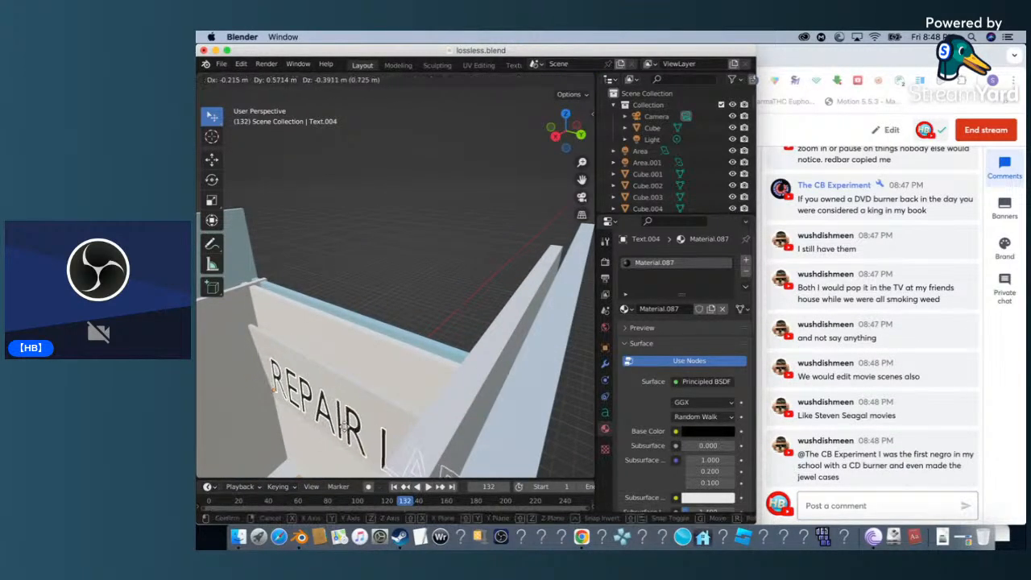
pyautogui.click(342, 418)
pyautogui.scroll(3, 342, 419)
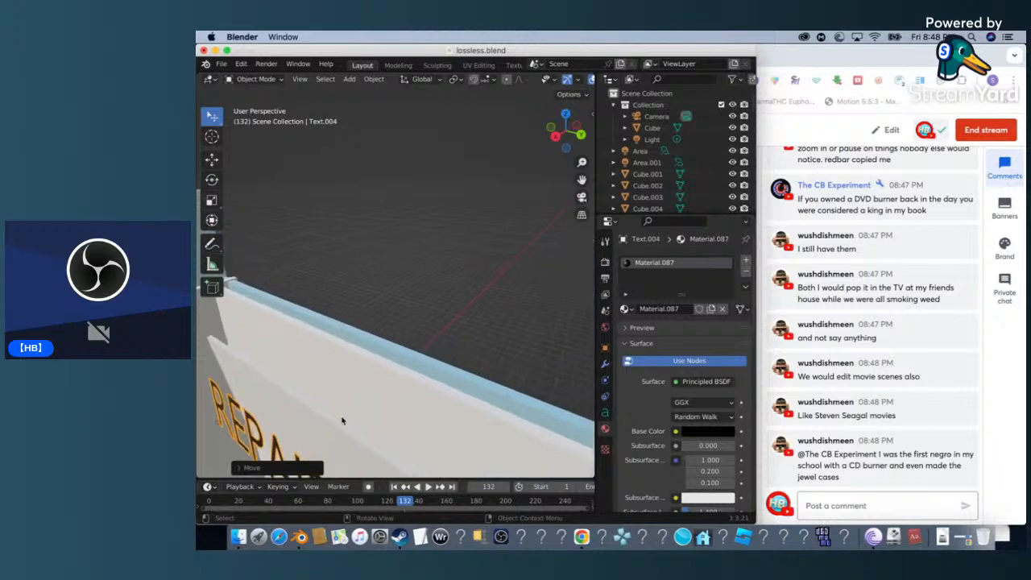
pyautogui.scroll(-1, 342, 420)
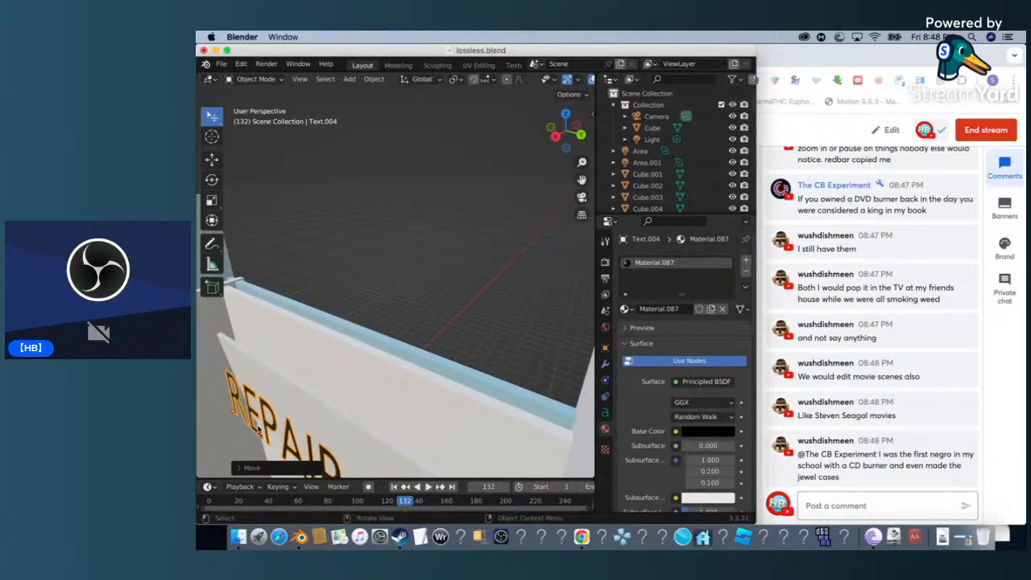
pyautogui.moveTo(267, 430); pyautogui.dragTo(275, 410)
pyautogui.scroll(1, 276, 410)
pyautogui.scroll(1, 276, 411)
pyautogui.scroll(-6, 275, 411)
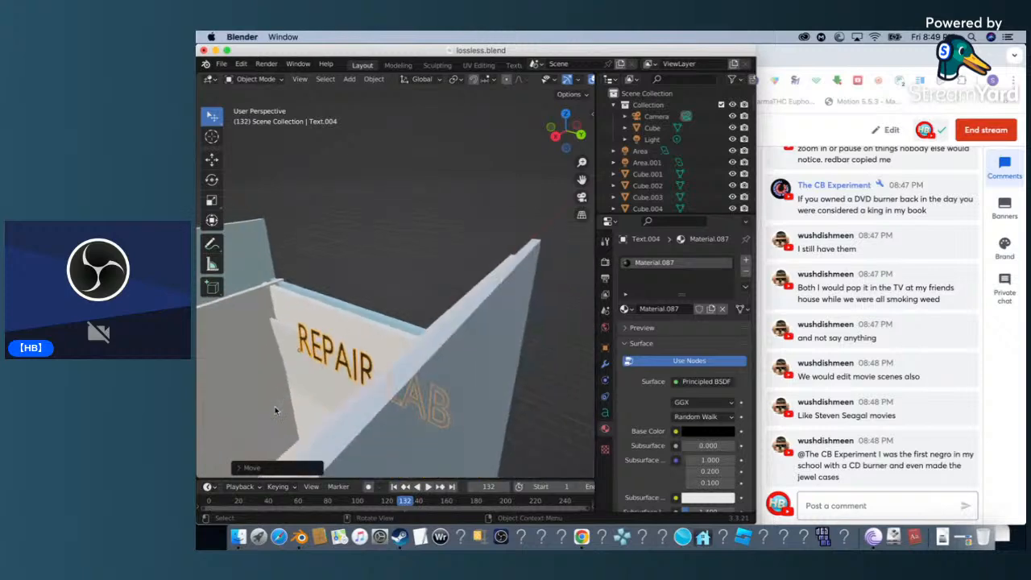
# Raise the side wall that blocks the view of the lettering straight up along Z, clear above the shop.
pyautogui.click(323, 428)
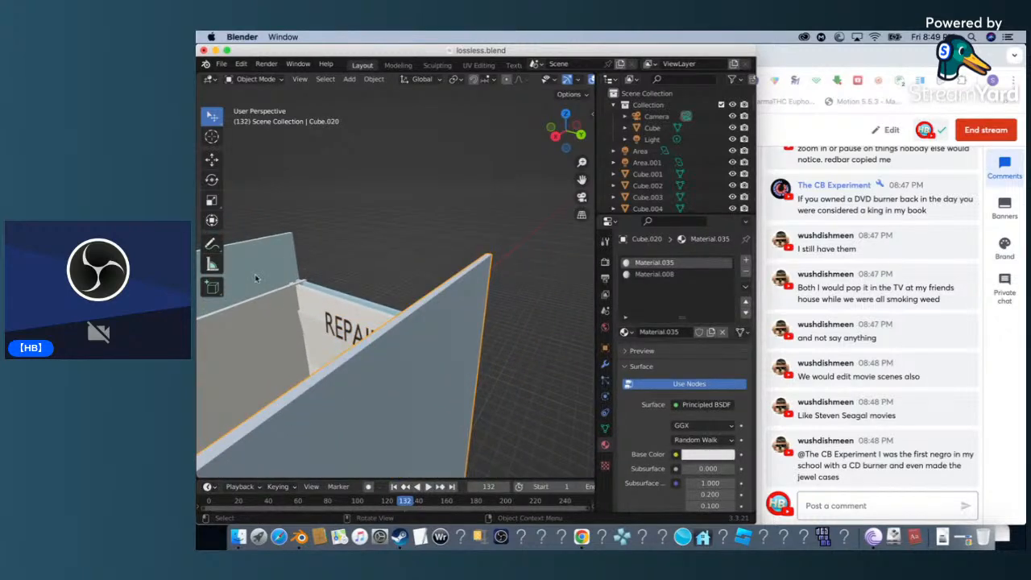
pyautogui.scroll(-8, 256, 278)
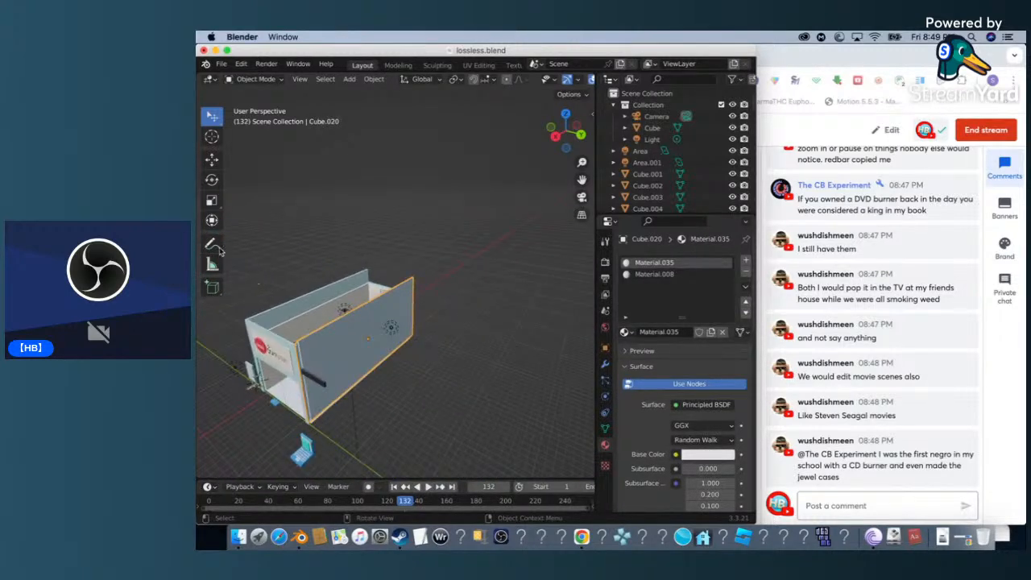
pyautogui.click(212, 158)
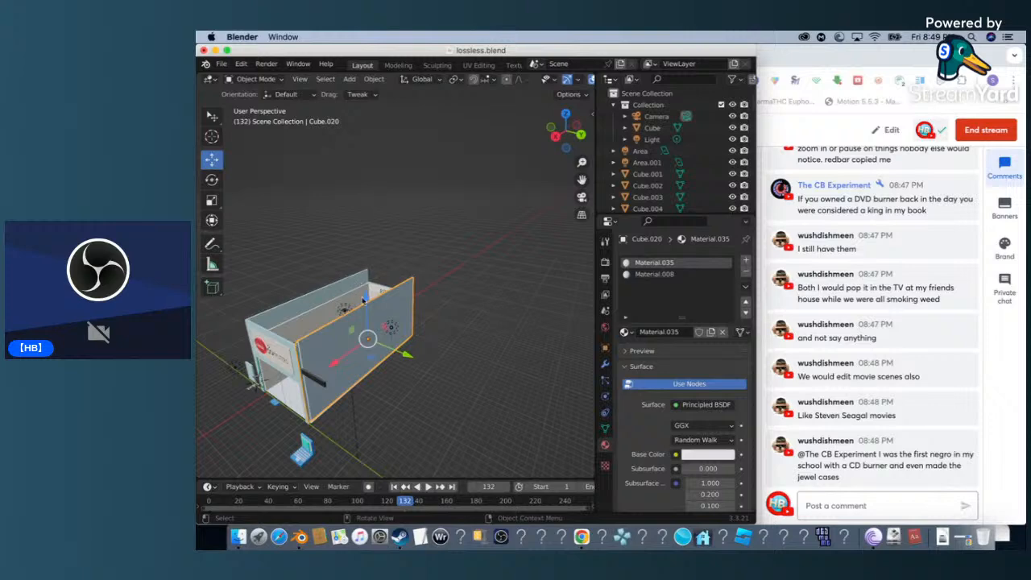
pyautogui.moveTo(358, 301); pyautogui.dragTo(350, 121)
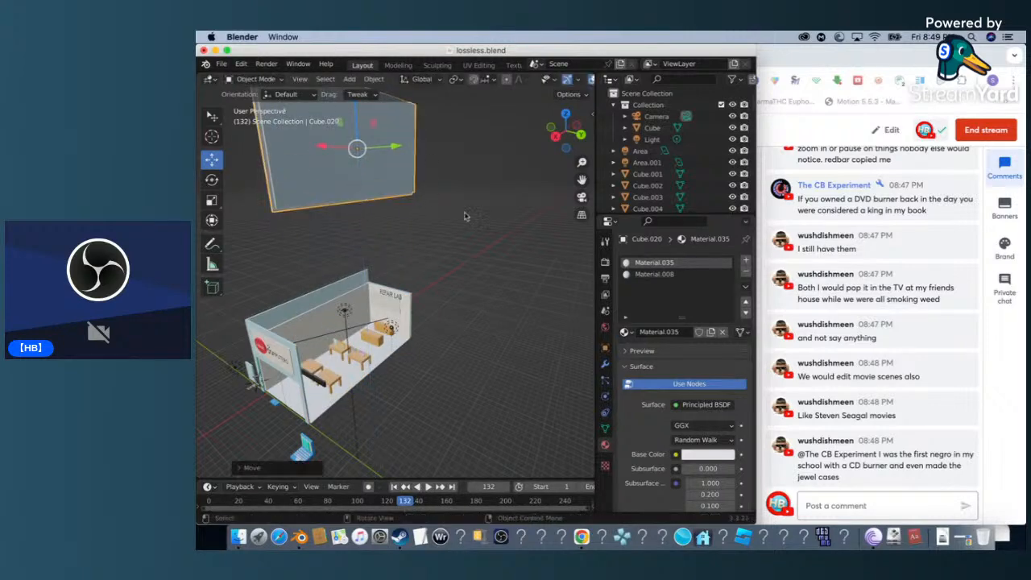
# Lower the REPAIR LAB text along Z and push it back along X against the tilted panel.
pyautogui.hscroll(10, 476, 228)
pyautogui.scroll(10, 400, 269)
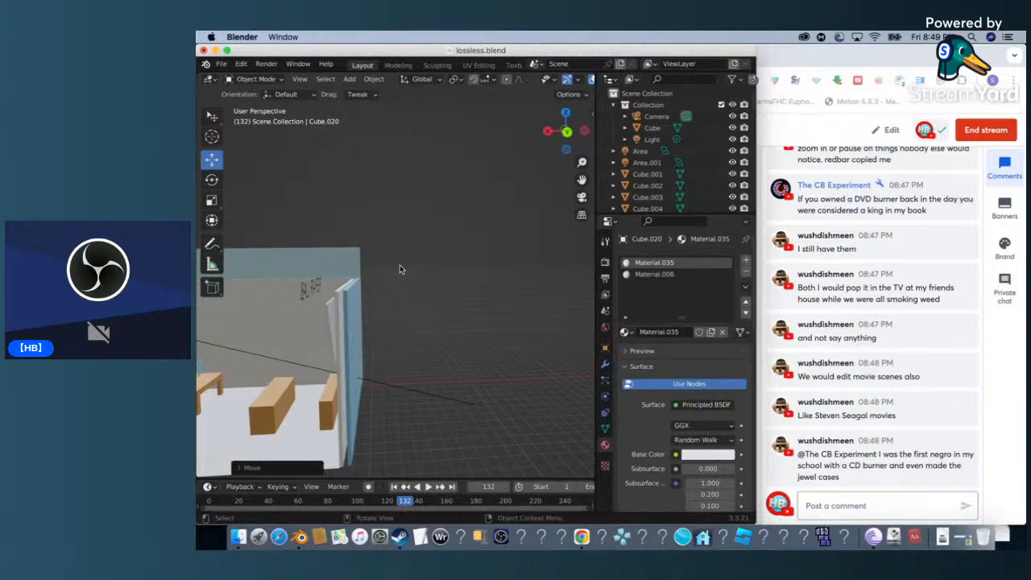
pyautogui.scroll(3, 400, 269)
pyautogui.click(320, 291)
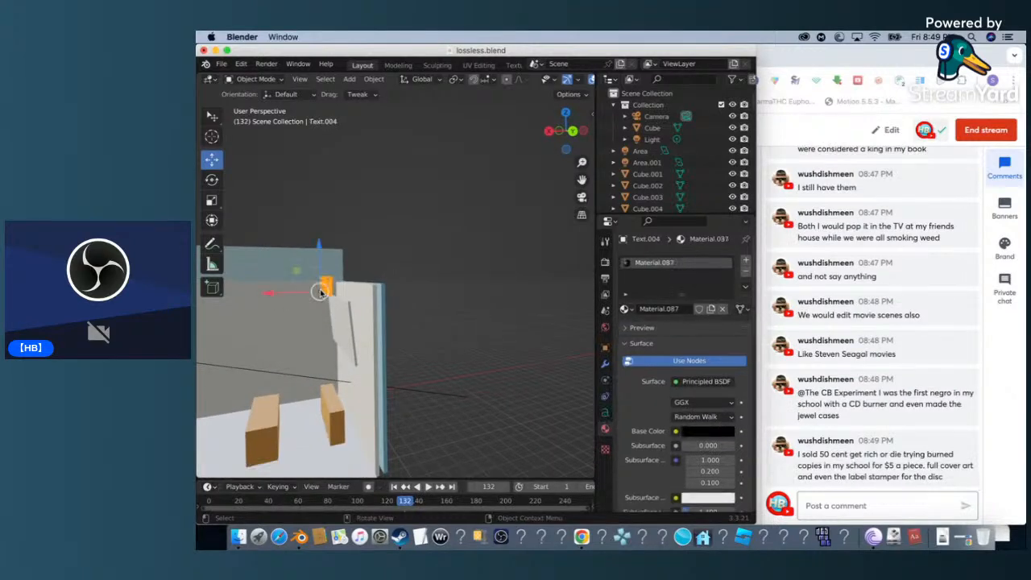
pyautogui.moveTo(327, 252); pyautogui.dragTo(319, 278)
pyautogui.moveTo(263, 330); pyautogui.dragTo(278, 326)
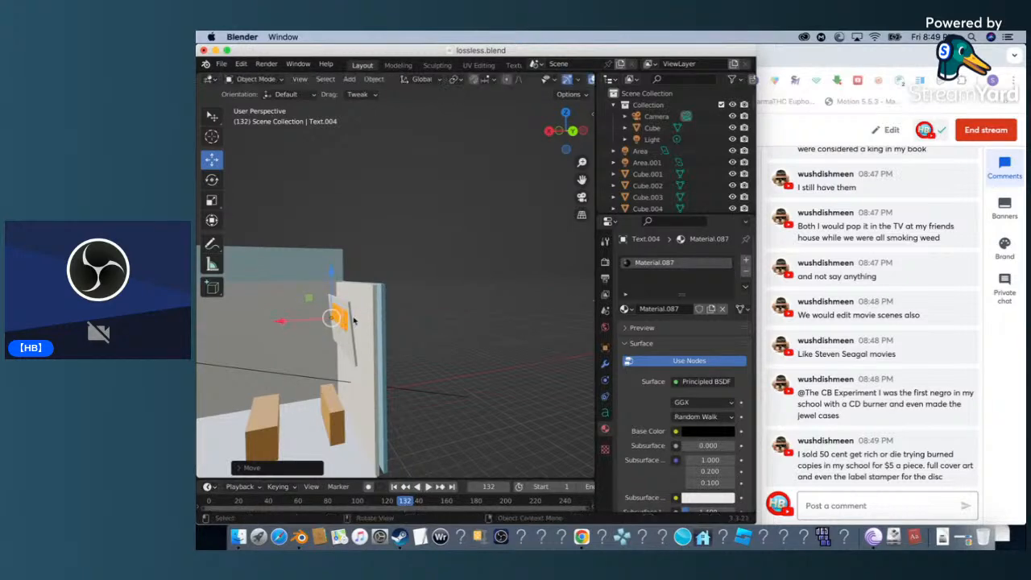
# Rotate the panel behind the lettering slightly about Y so it stands upright, parallel to the back wall.
pyautogui.click(353, 352)
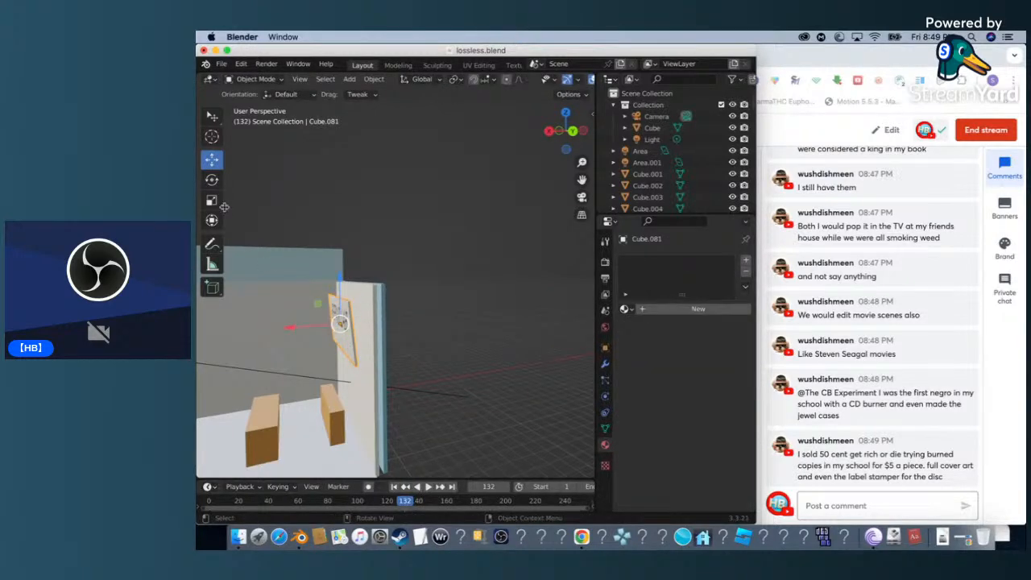
pyautogui.click(212, 178)
pyautogui.moveTo(306, 304); pyautogui.dragTo(311, 296)
pyautogui.hscroll(5, 379, 314)
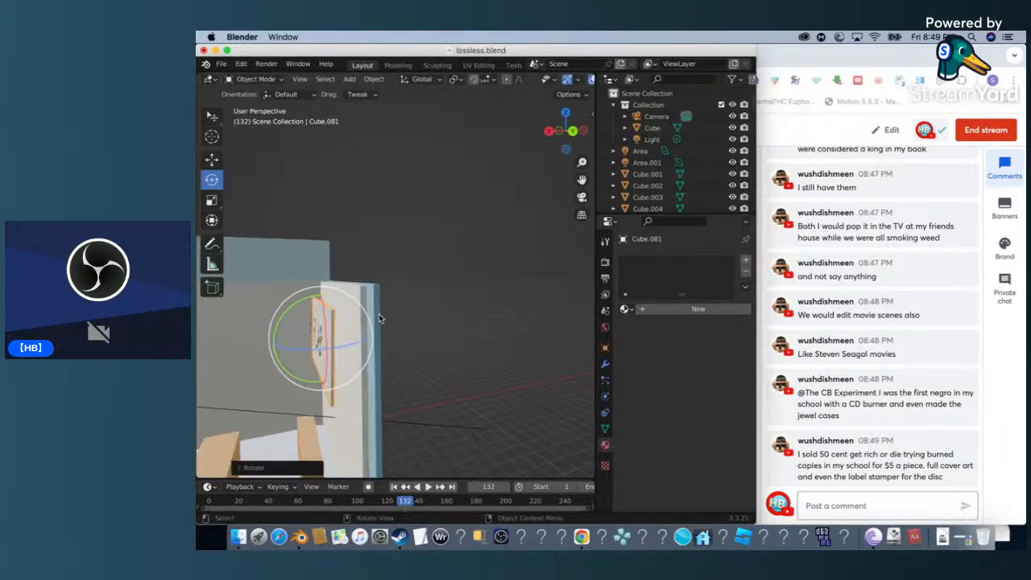
pyautogui.hscroll(10, 379, 313)
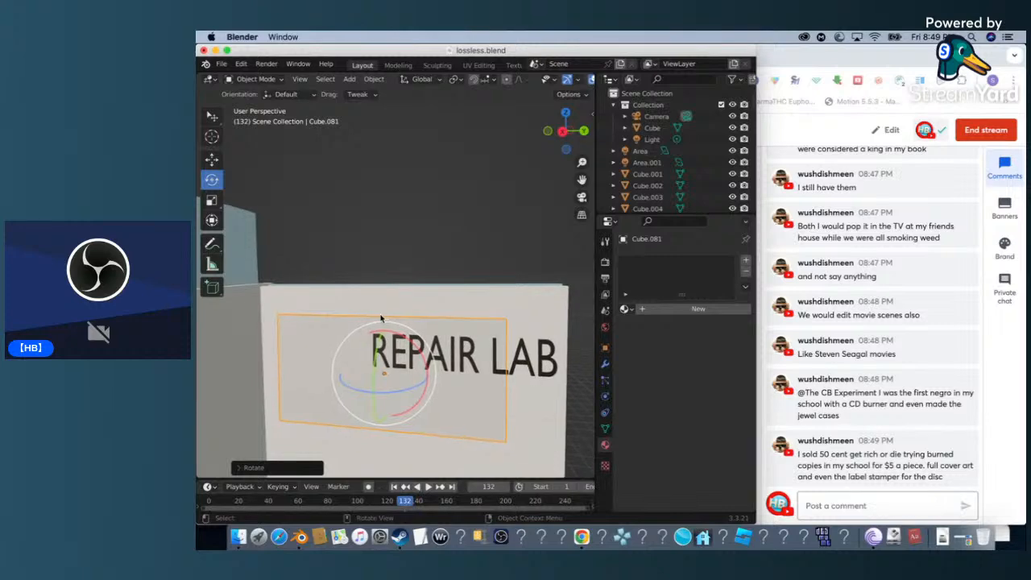
# Move the REPAIR LAB text along Y and down along Z to centre it on the back wall's panel, and deselect it.
pyautogui.click(481, 373)
pyautogui.click(460, 352)
pyautogui.click(464, 353)
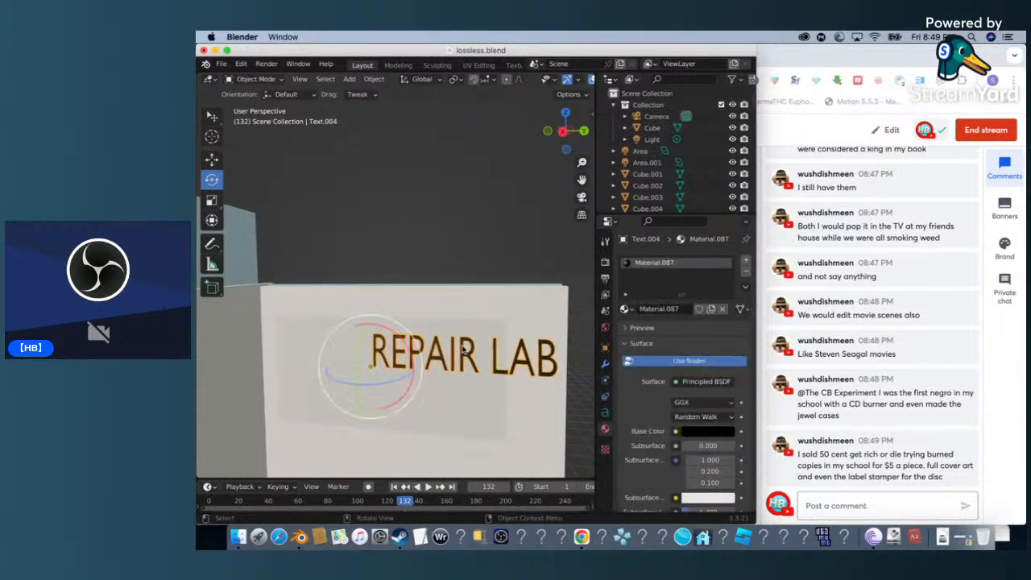
pyautogui.click(212, 200)
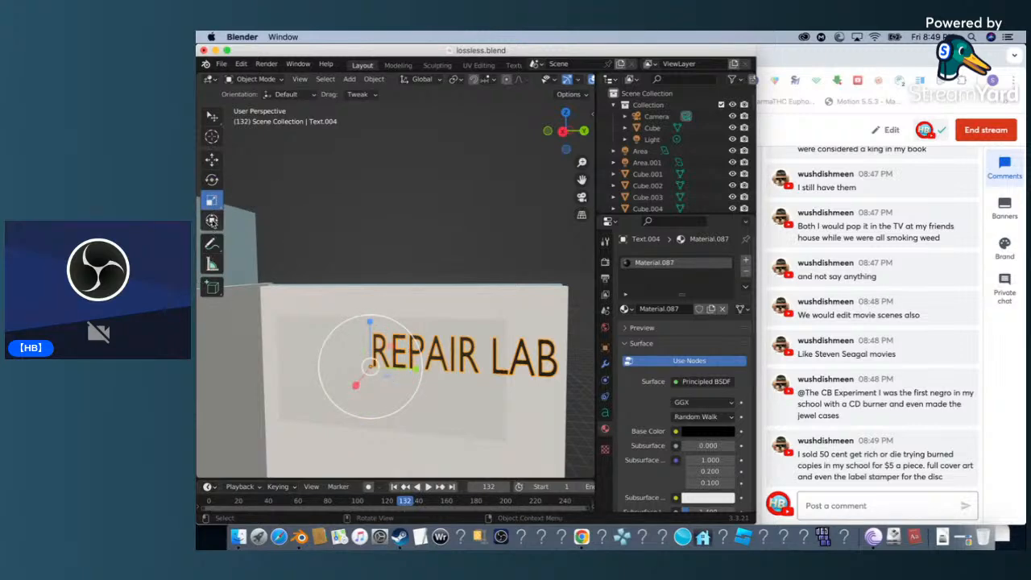
pyautogui.click(212, 159)
pyautogui.moveTo(420, 369); pyautogui.dragTo(336, 371)
pyautogui.moveTo(297, 314); pyautogui.dragTo(301, 338)
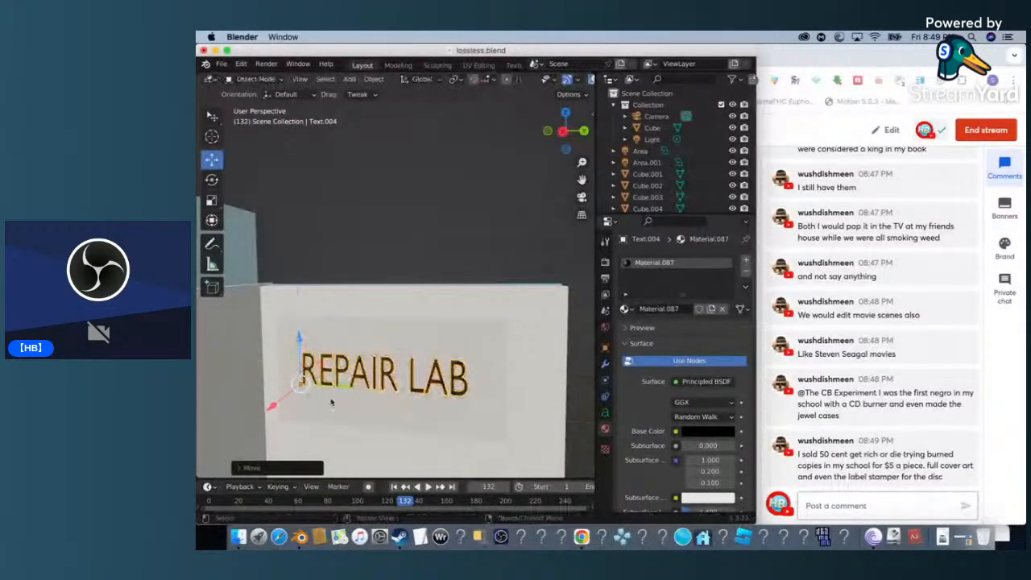
pyautogui.moveTo(347, 393); pyautogui.dragTo(357, 396)
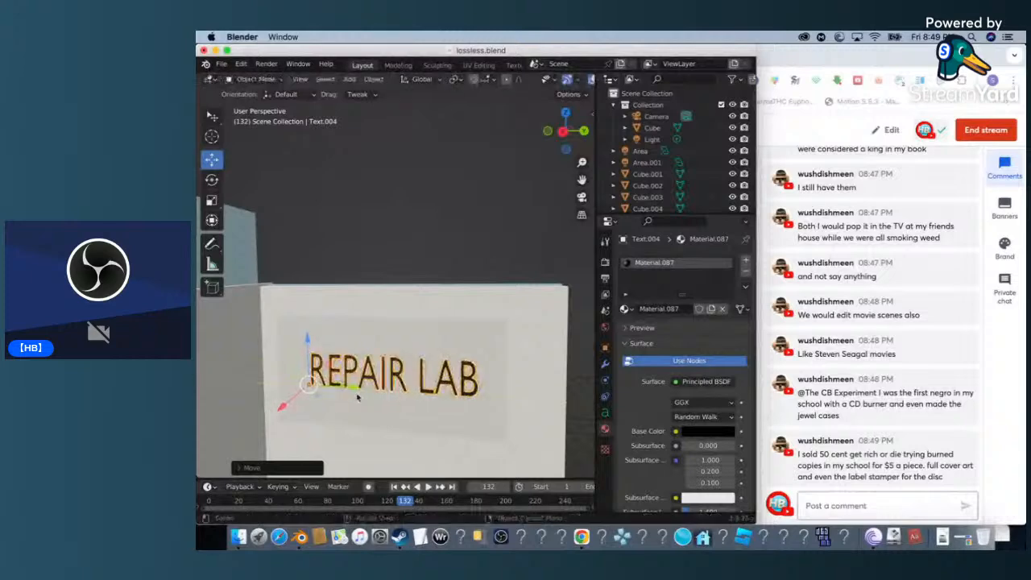
pyautogui.click(567, 211)
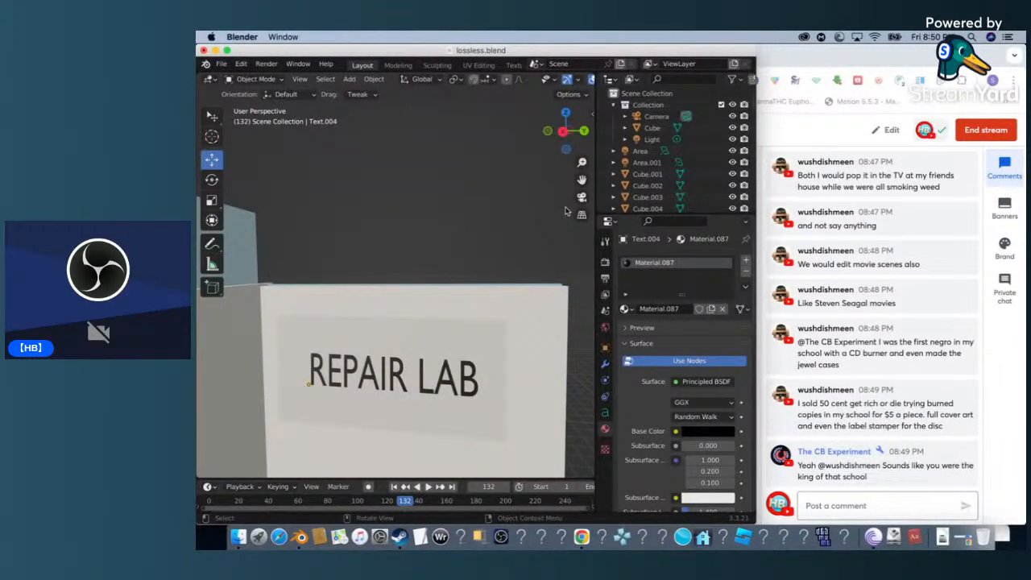
# Lower the raised side wall along Z back into place beside the shop floor, level with the storefront.
pyautogui.scroll(-10, 567, 212)
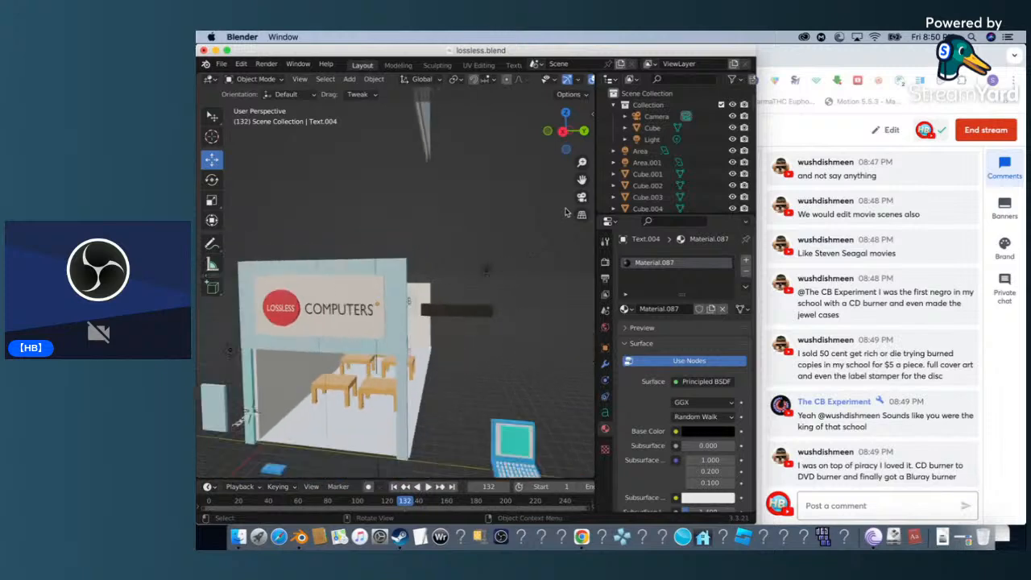
pyautogui.hscroll(10, 567, 212)
pyautogui.hscroll(-8, 567, 212)
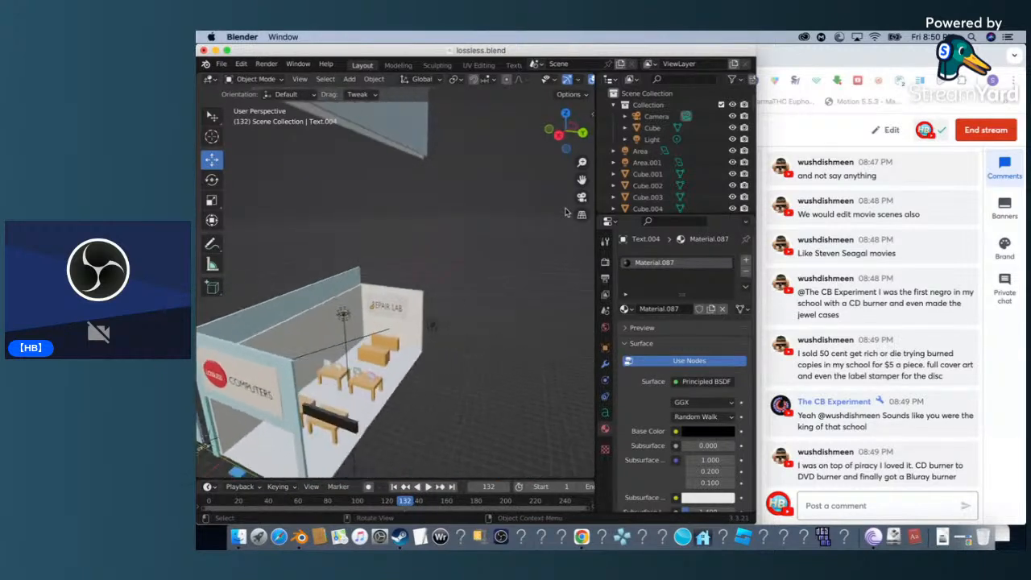
pyautogui.scroll(-15, 507, 103)
pyautogui.scroll(12, 414, 196)
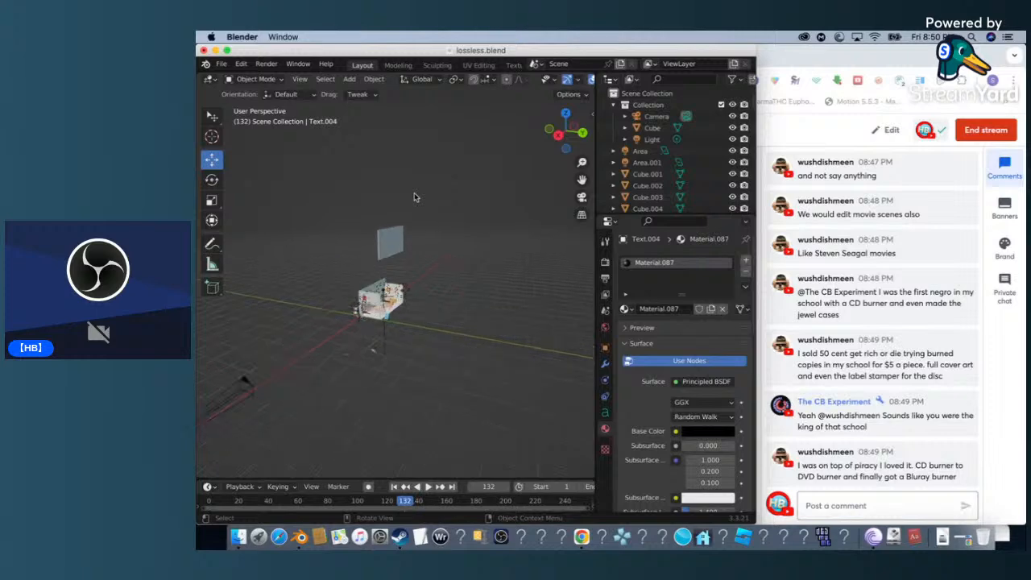
pyautogui.scroll(10, 415, 197)
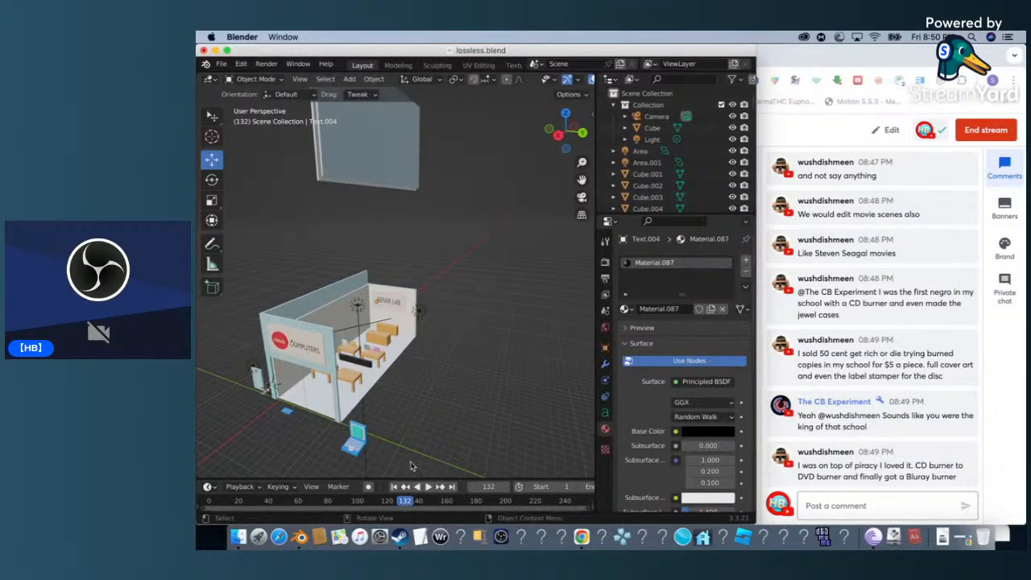
pyautogui.click(351, 163)
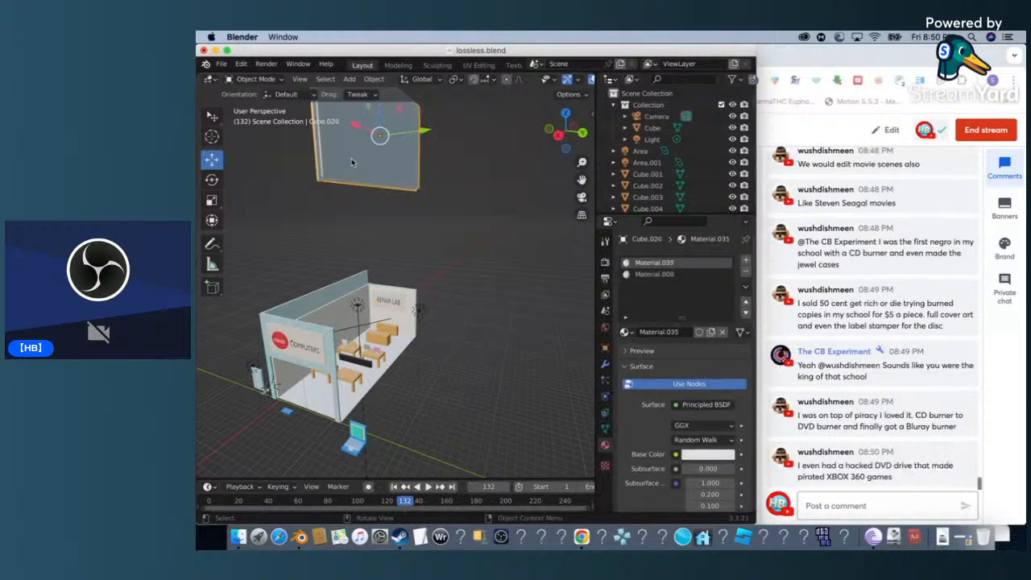
pyautogui.hscroll(-5, 442, 223)
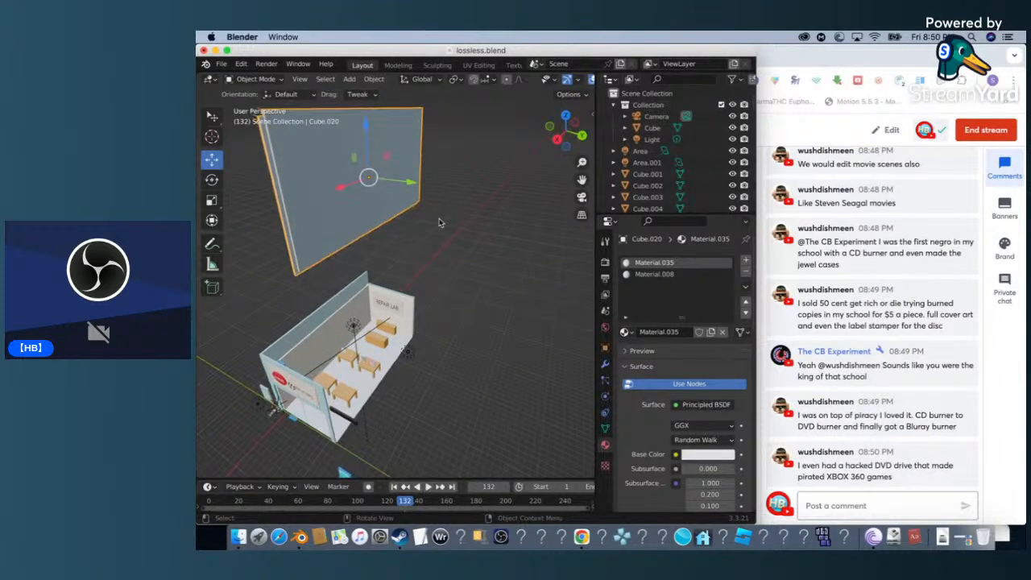
pyautogui.hscroll(-5, 404, 223)
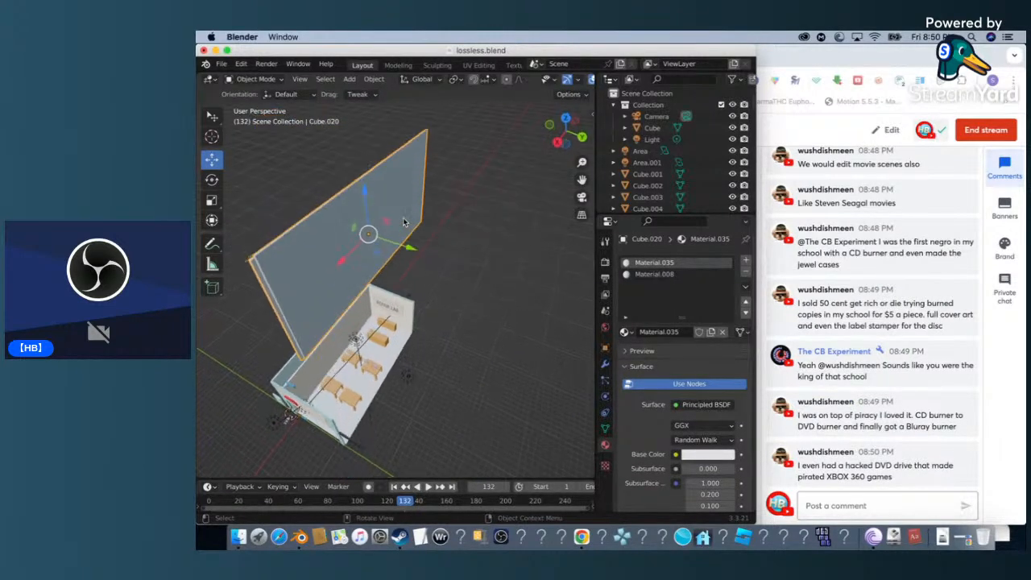
pyautogui.moveTo(374, 149); pyautogui.dragTo(363, 315)
pyautogui.moveTo(364, 315); pyautogui.dragTo(365, 321, button='middle')
pyautogui.moveTo(405, 265); pyautogui.dragTo(405, 248)
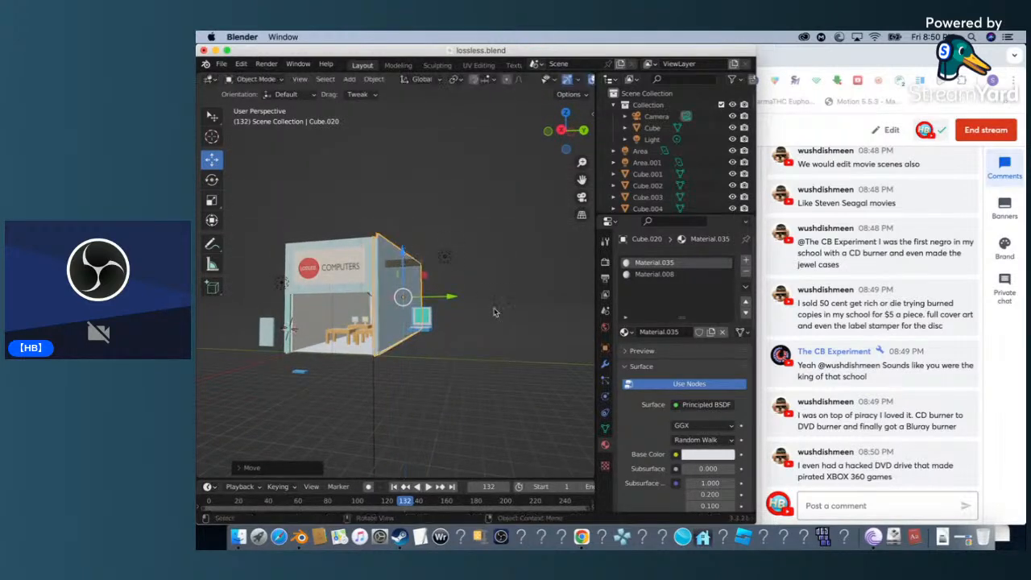
# Examine the REPAIR LAB lettering from the front of the shop, looking in over and through the storefront.
pyautogui.moveTo(495, 315); pyautogui.dragTo(495, 316, button='middle')
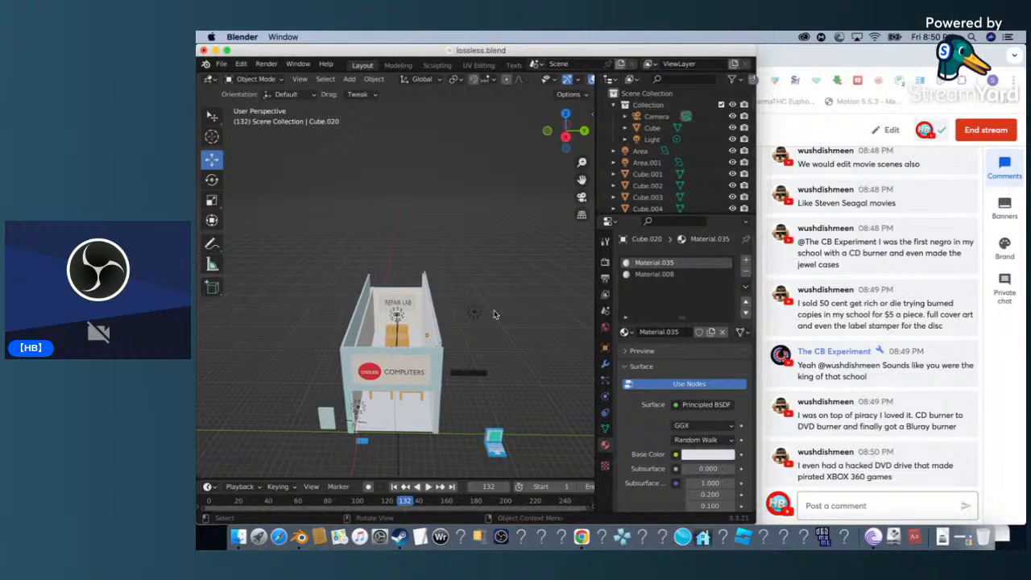
pyautogui.scroll(8, 393, 299)
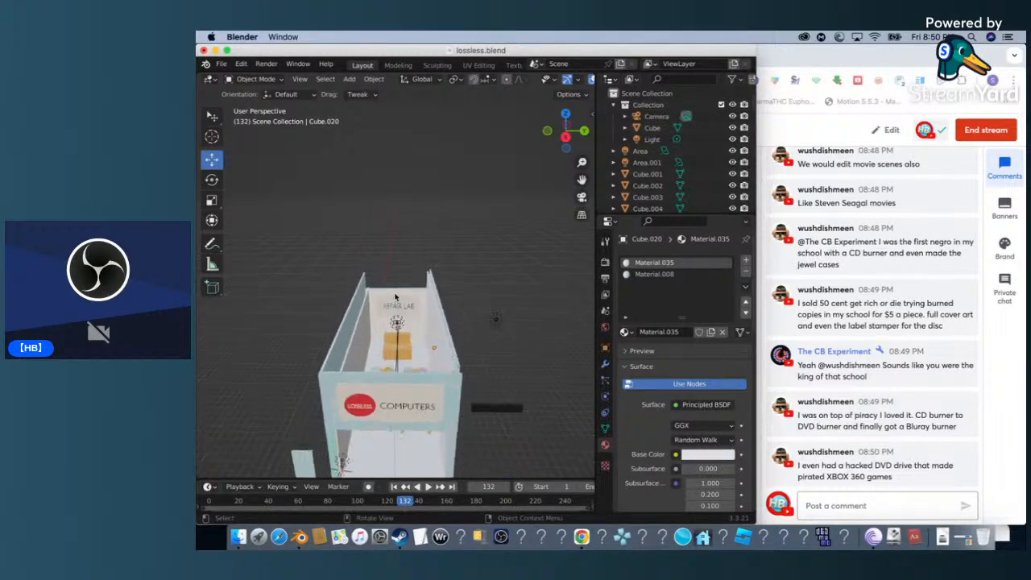
pyautogui.scroll(6, 386, 297)
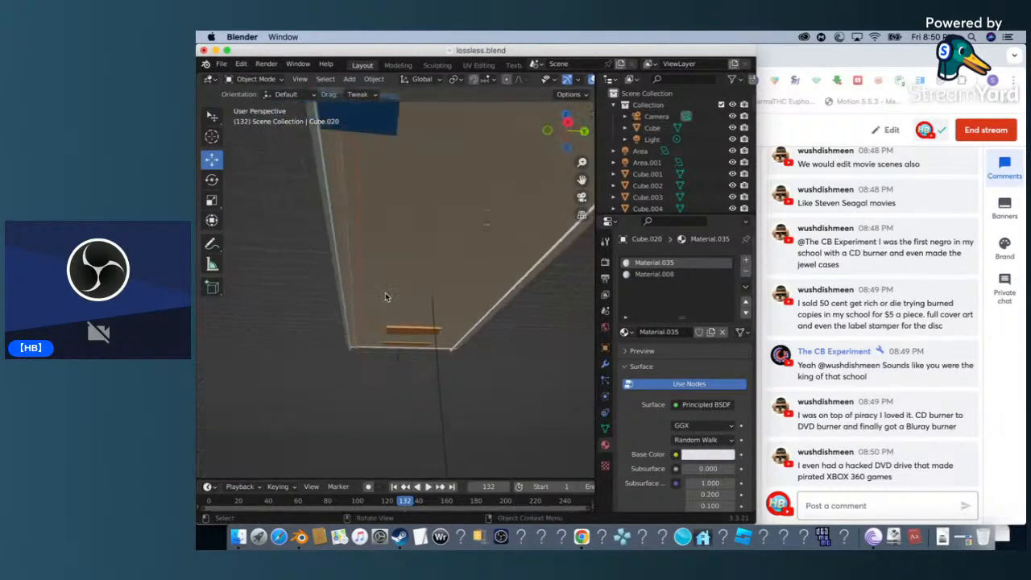
pyautogui.scroll(-4, 386, 298)
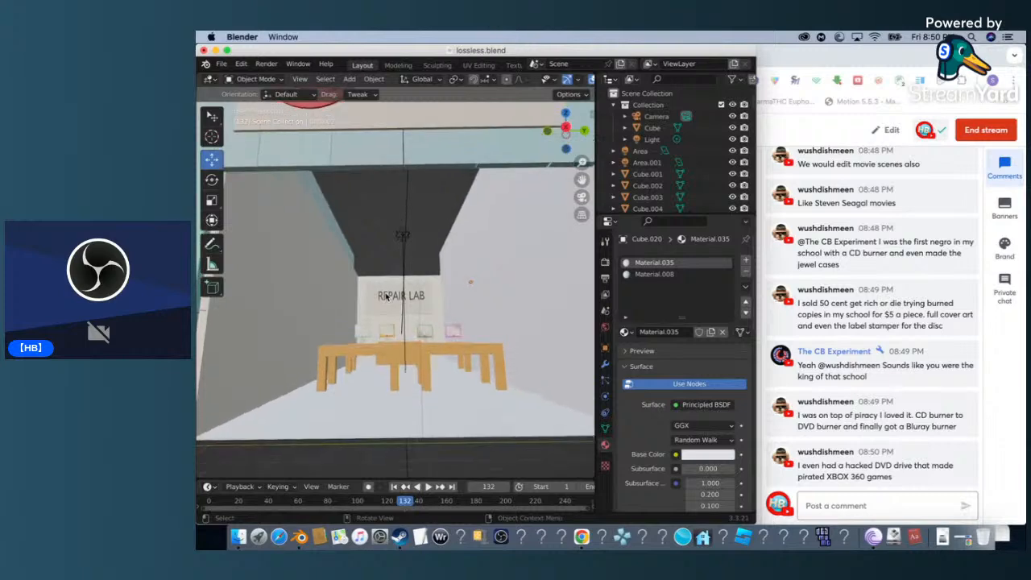
# Duplicate the REPAIR LAB text on the back wall and raise the copy along Z above the panel.
pyautogui.scroll(-6, 386, 297)
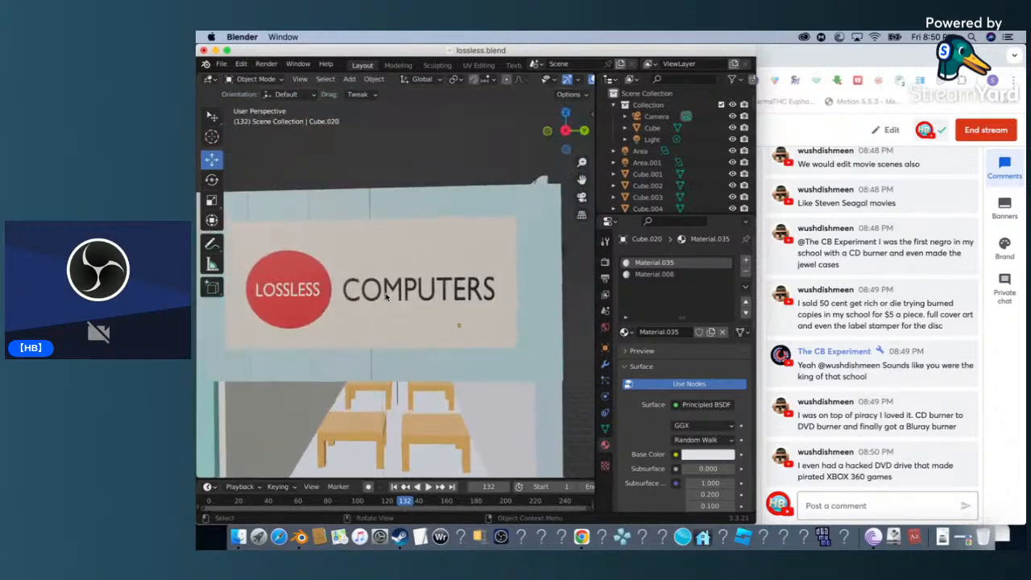
pyautogui.scroll(-3, 386, 297)
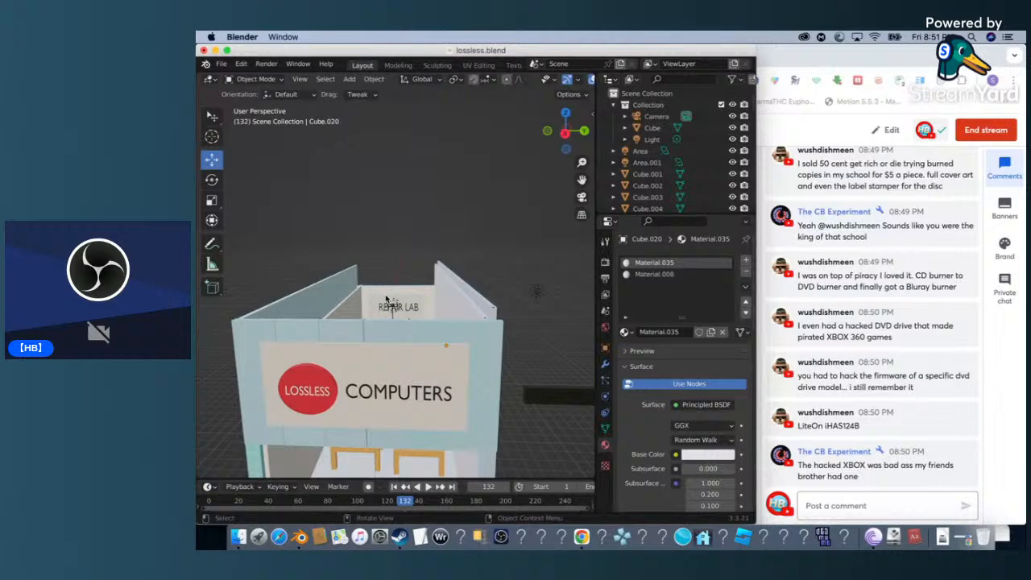
pyautogui.scroll(10, 389, 294)
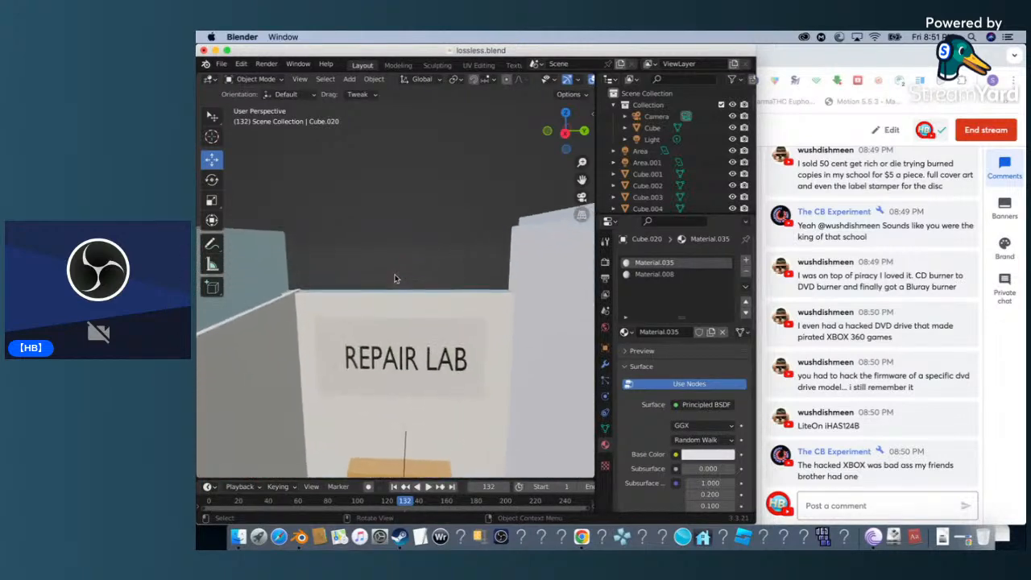
pyautogui.click(397, 354)
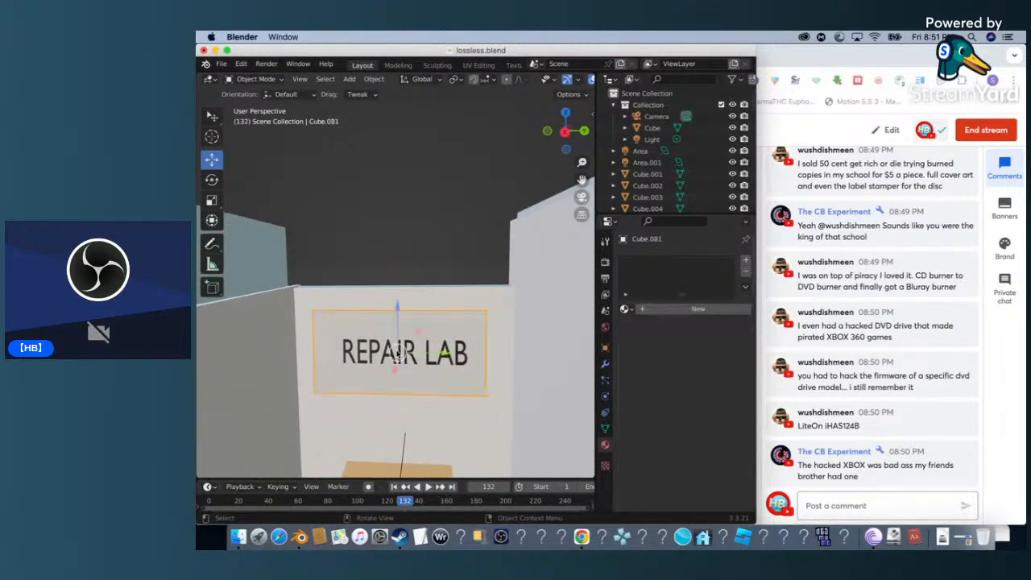
pyautogui.click(379, 353)
pyautogui.press('super+c')
pyautogui.press('super+v')
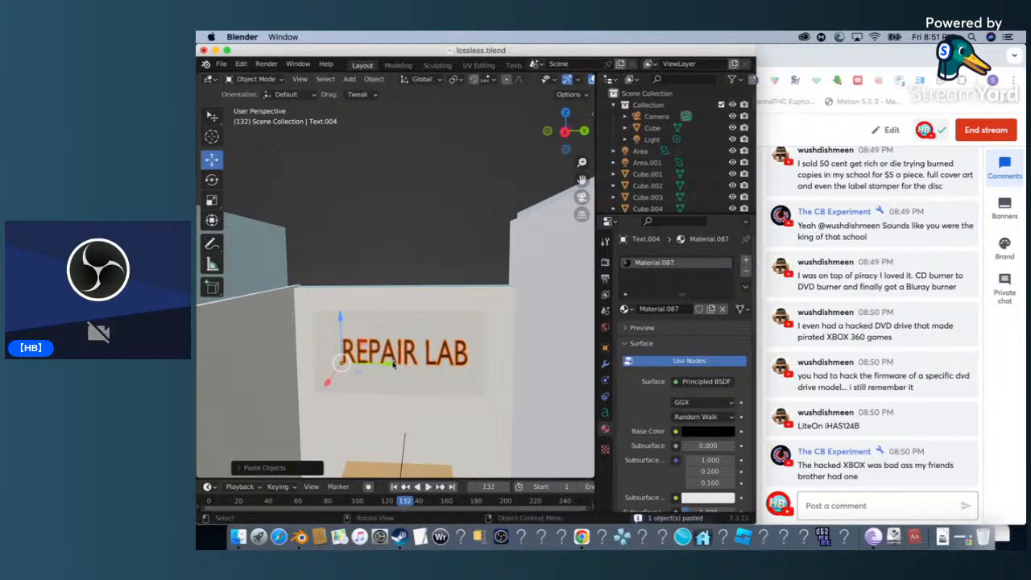
pyautogui.moveTo(338, 324); pyautogui.dragTo(336, 252)
# Delete the word LAB from the lettering on the panel, leaving REPAIR, and return to Object Mode.
pyautogui.click(272, 79)
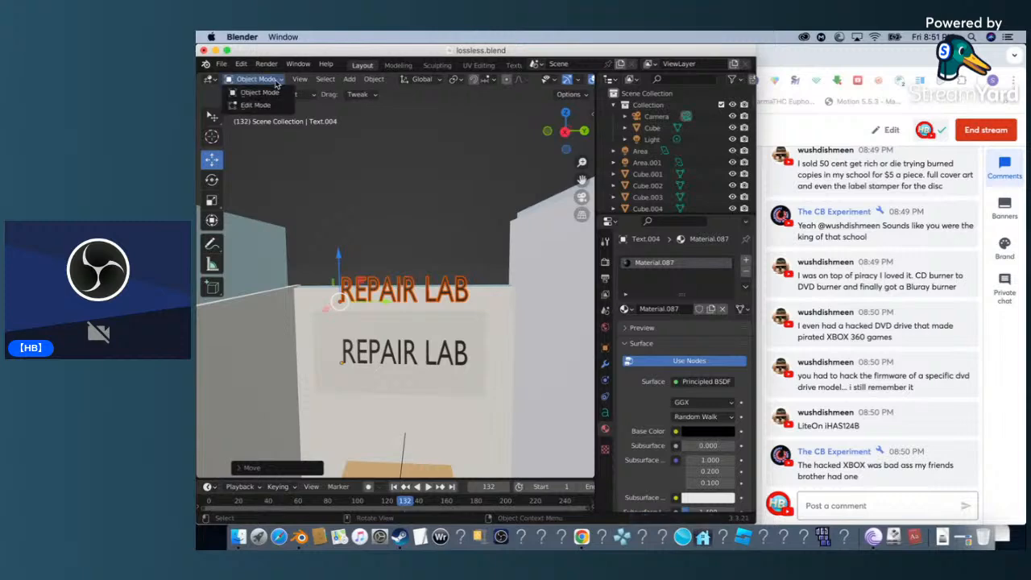
pyautogui.click(256, 104)
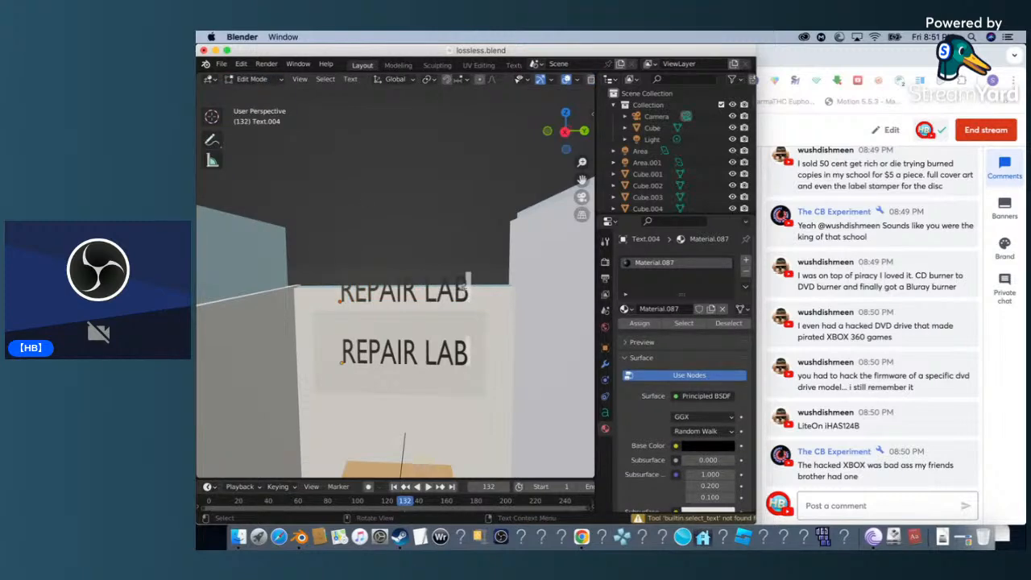
pyautogui.press('BackSpace')
pyautogui.press('BackSpace')
pyautogui.press('BackSpace')
pyautogui.press('BackSpace')
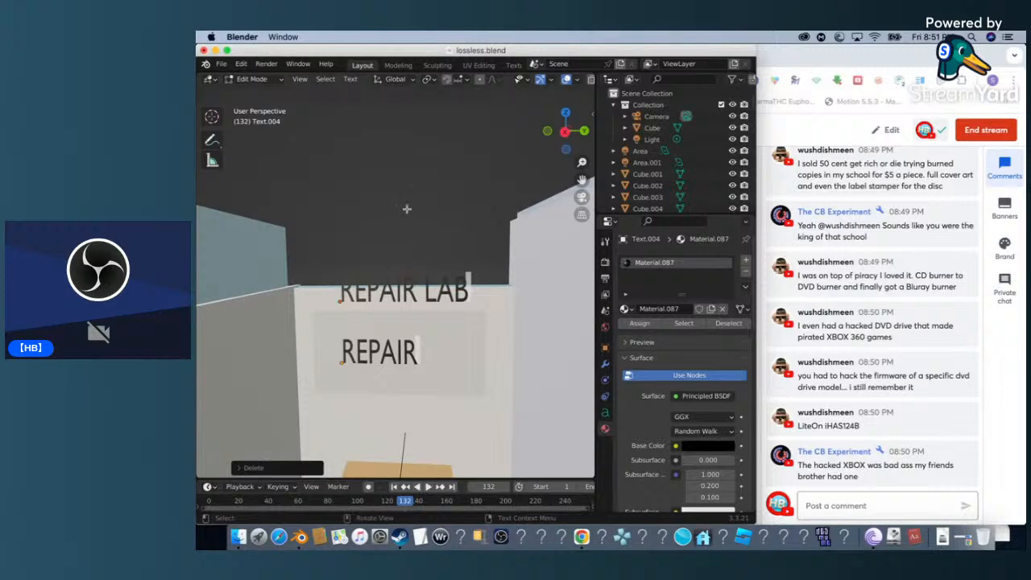
pyautogui.click(331, 79)
pyautogui.click(257, 79)
pyautogui.click(272, 91)
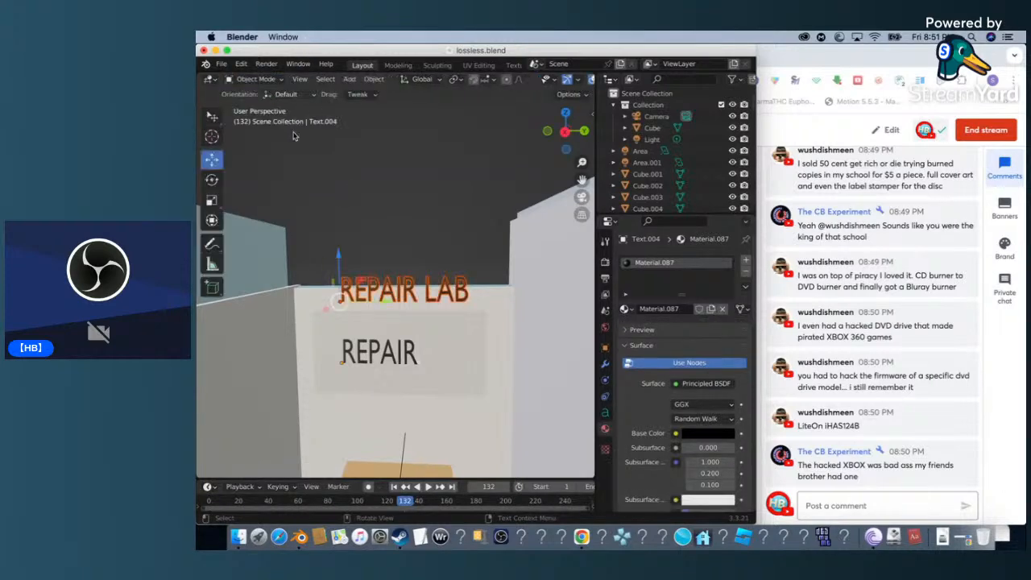
# Move the REPAIR text along Y towards the left edge of the back wall's panel.
pyautogui.click(378, 364)
pyautogui.click(378, 362)
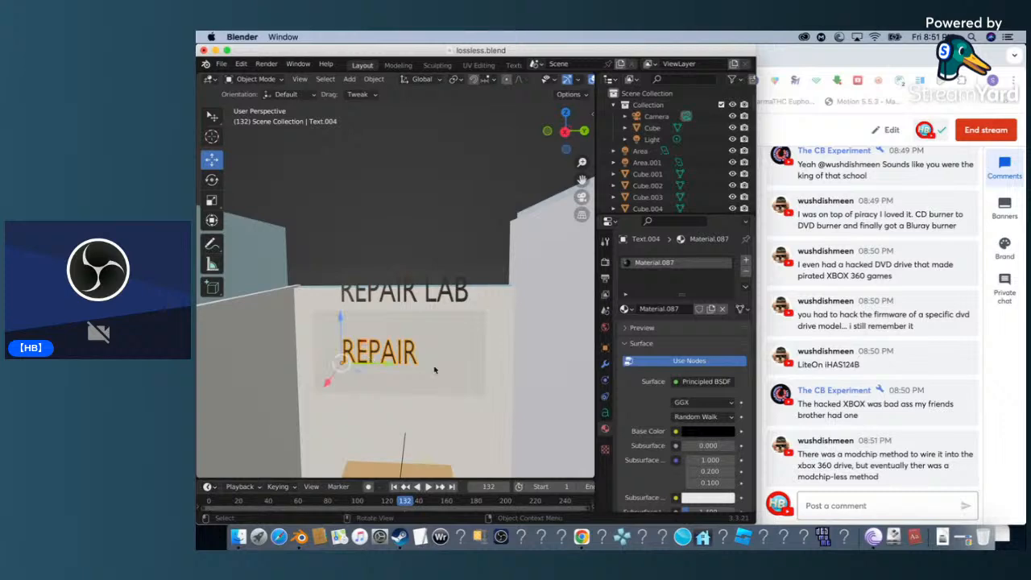
pyautogui.moveTo(387, 368); pyautogui.dragTo(380, 359)
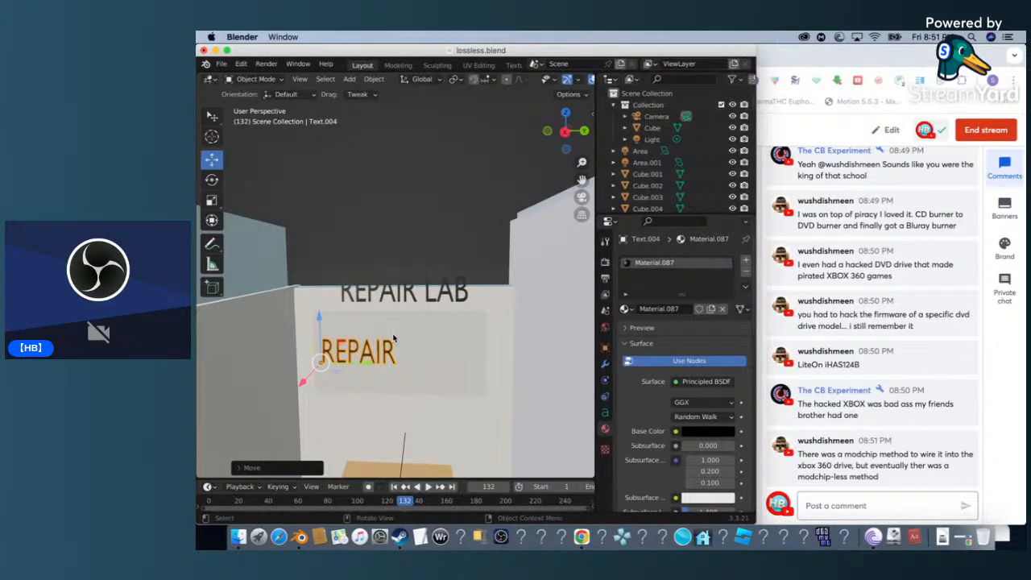
# Delete the word REPAIR and the space from the raised REPAIR LAB text, leaving LAB, and return to Object Mode.
pyautogui.click(428, 292)
pyautogui.click(405, 290)
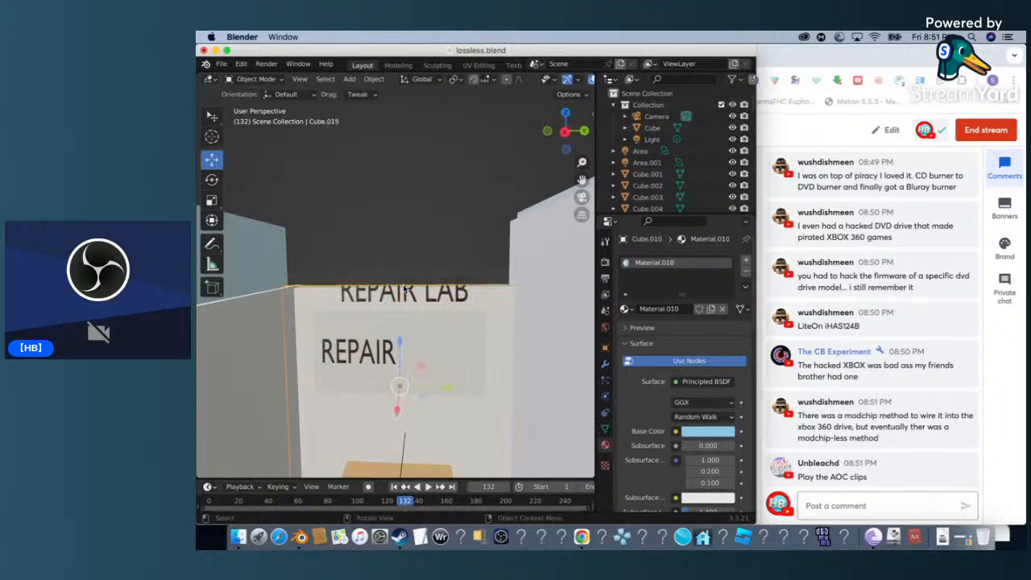
pyautogui.click(407, 290)
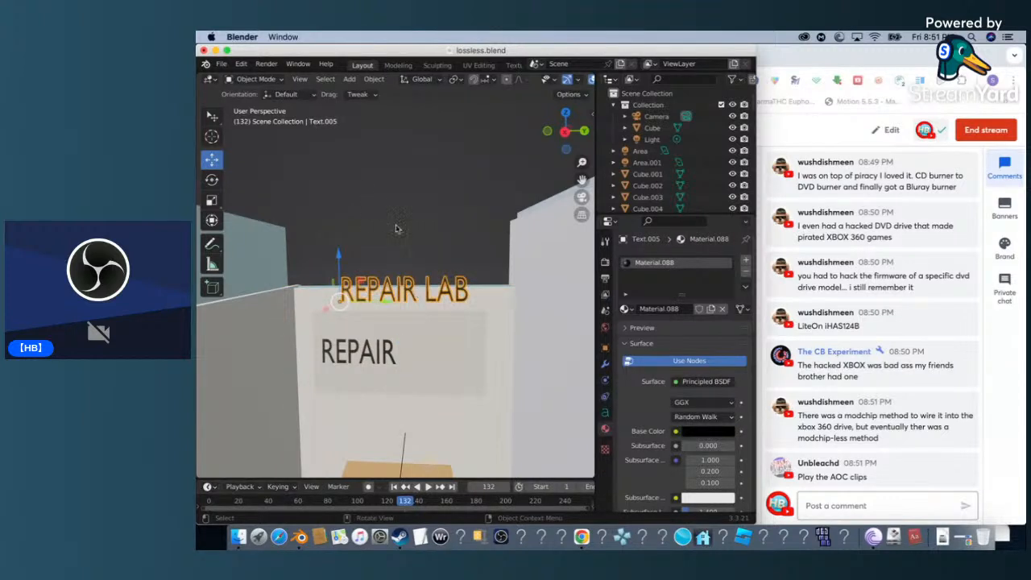
pyautogui.click(281, 80)
pyautogui.click(274, 105)
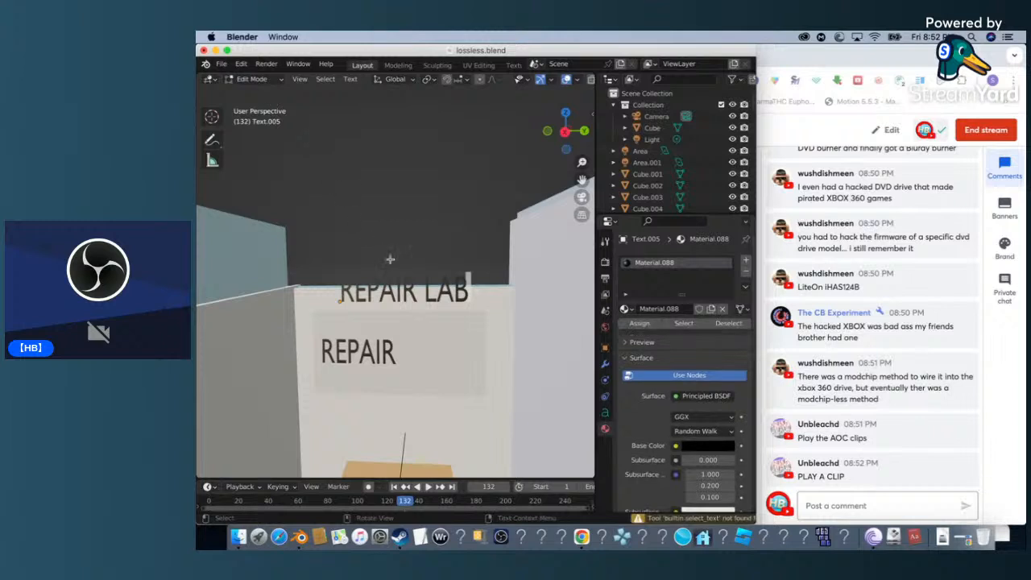
pyautogui.click(419, 295)
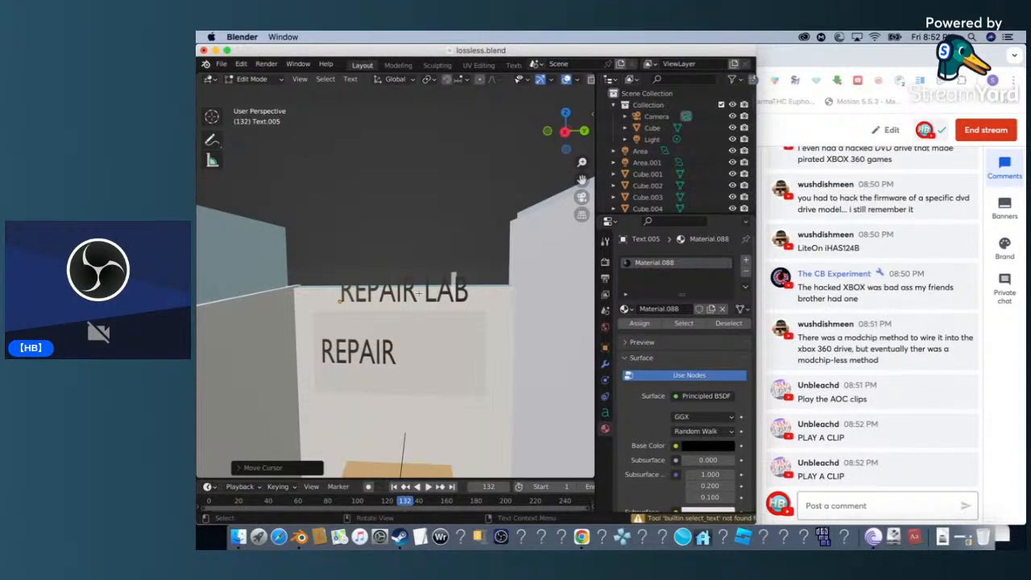
pyautogui.press('Left')
pyautogui.press('Left')
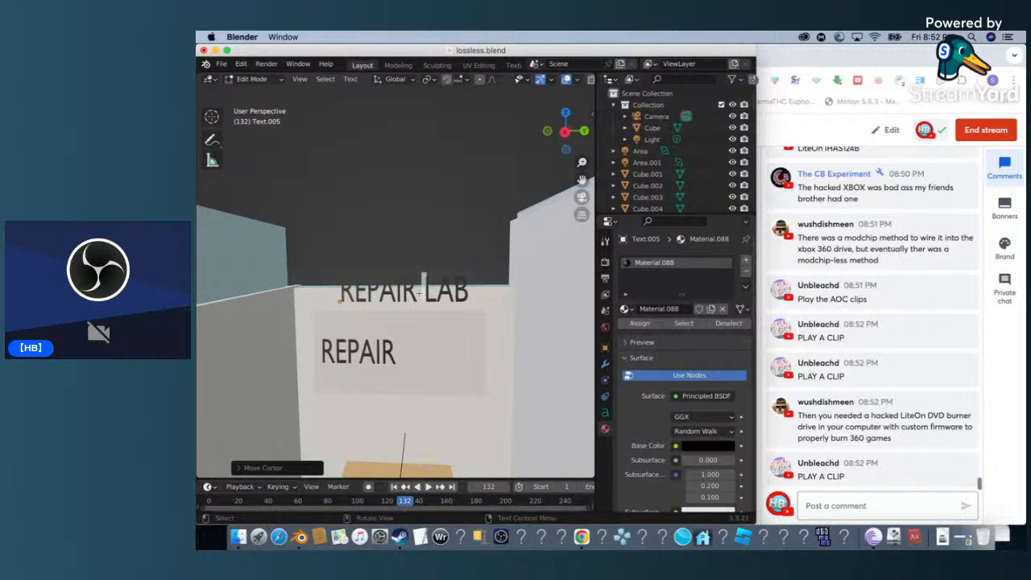
pyautogui.press('BackSpace')
pyautogui.press('BackSpace')
pyautogui.press('BackSpace')
pyautogui.press('BackSpace')
pyautogui.press('BackSpace')
pyautogui.press('BackSpace')
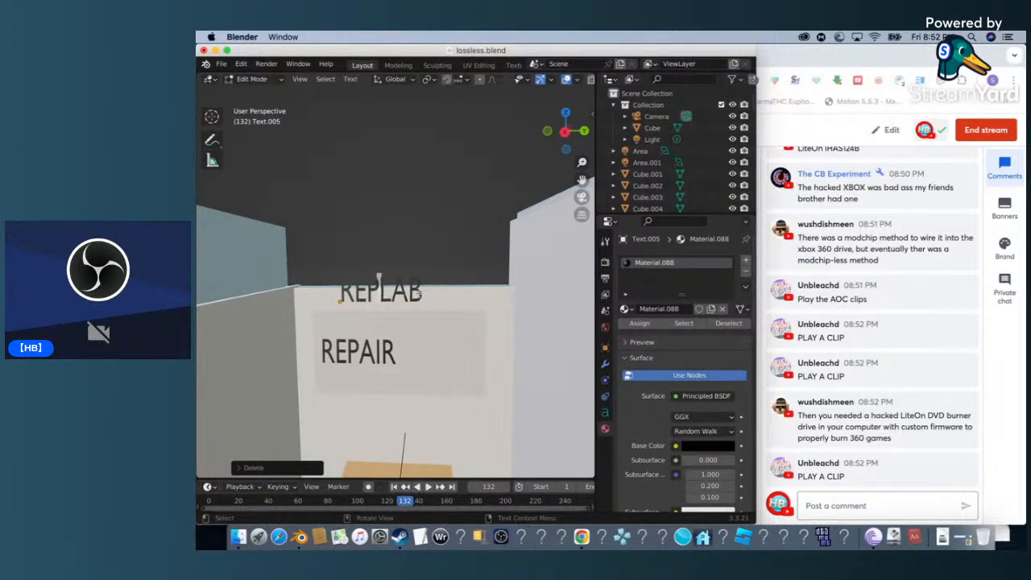
pyautogui.press('BackSpace')
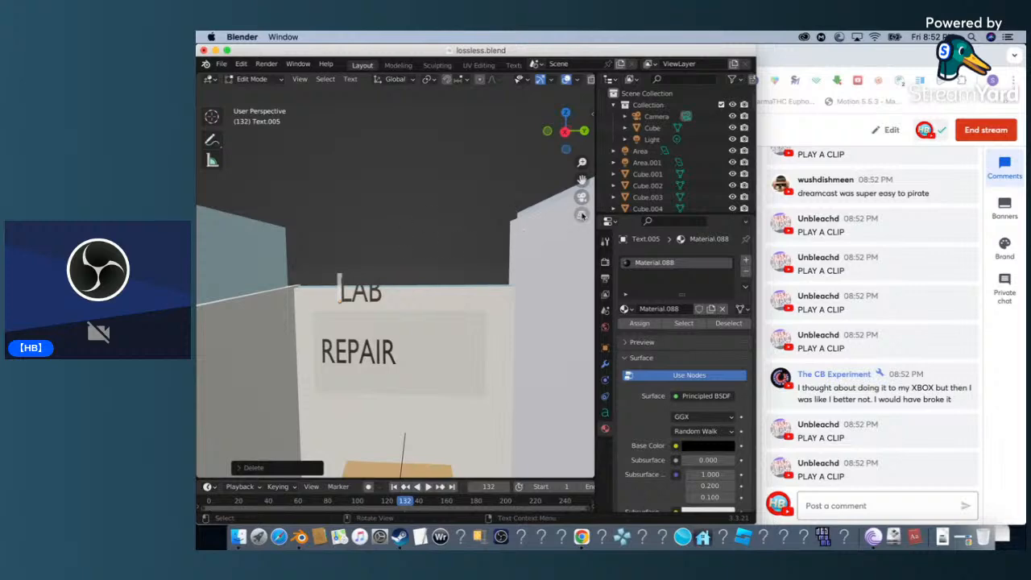
pyautogui.click(250, 80)
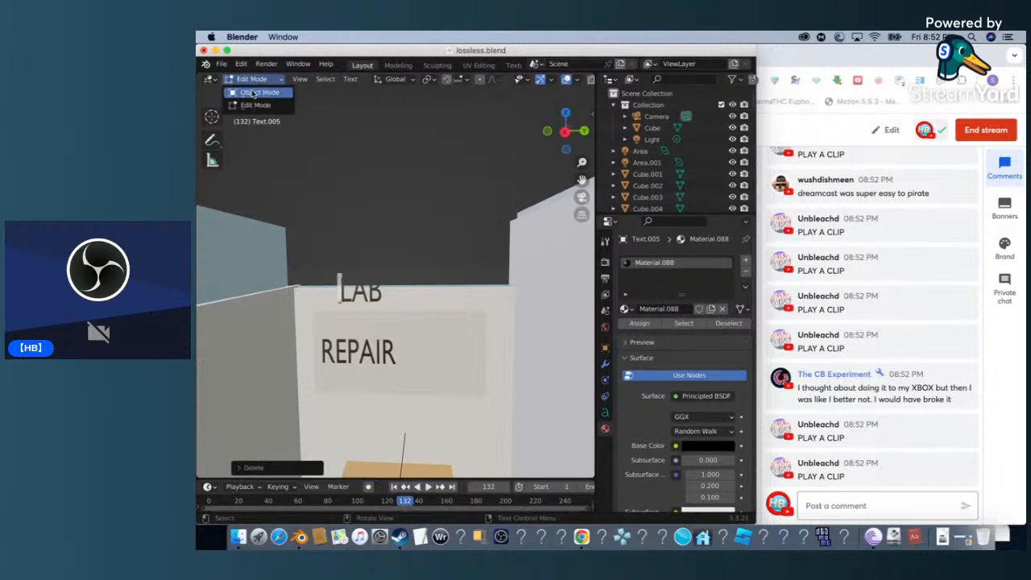
pyautogui.click(258, 91)
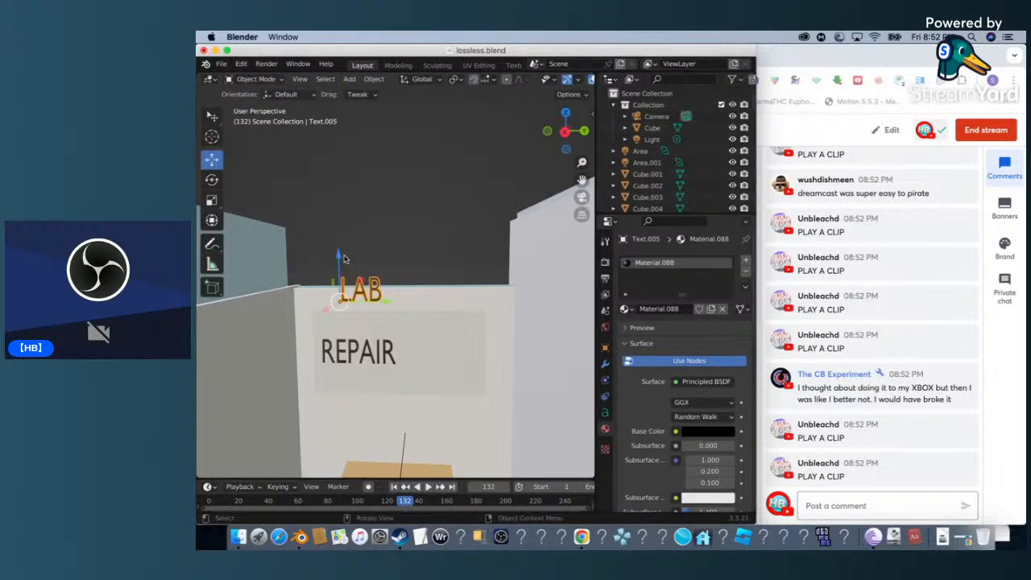
# Lower the LAB text along Z level with REPAIR, shift it along Y to the panel's right half, and deselect it.
pyautogui.moveTo(339, 256); pyautogui.dragTo(352, 319)
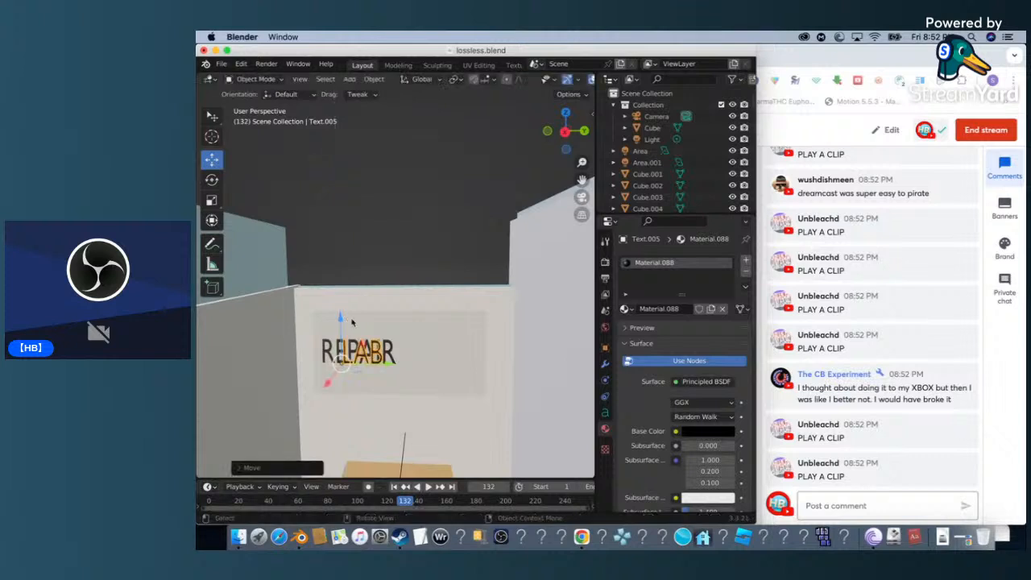
pyautogui.moveTo(390, 368); pyautogui.dragTo(480, 360)
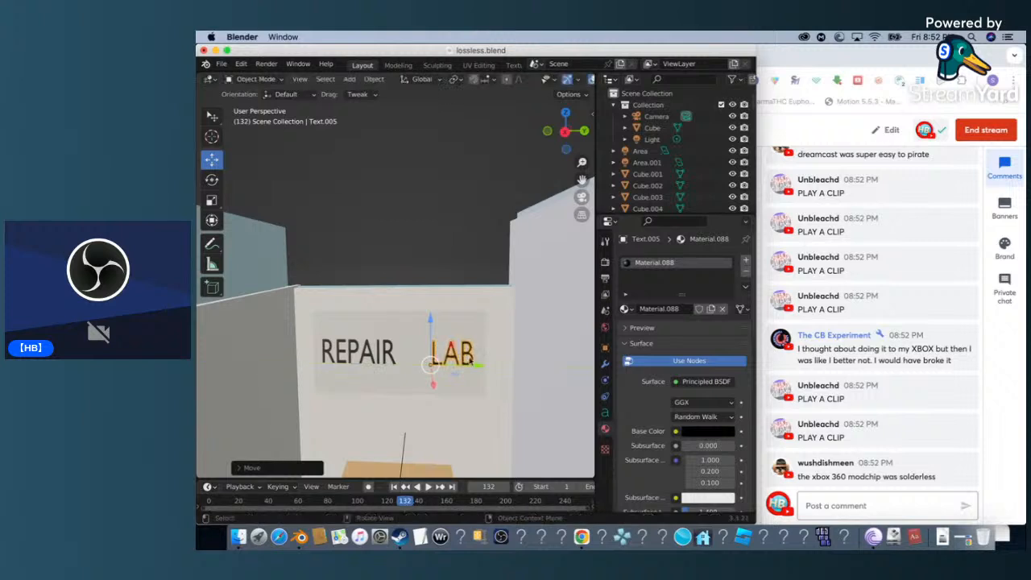
pyautogui.click(397, 243)
# Examine the Lossless Computers storefront and its interior from farther away.
pyautogui.scroll(-8, 399, 244)
pyautogui.scroll(-5, 398, 244)
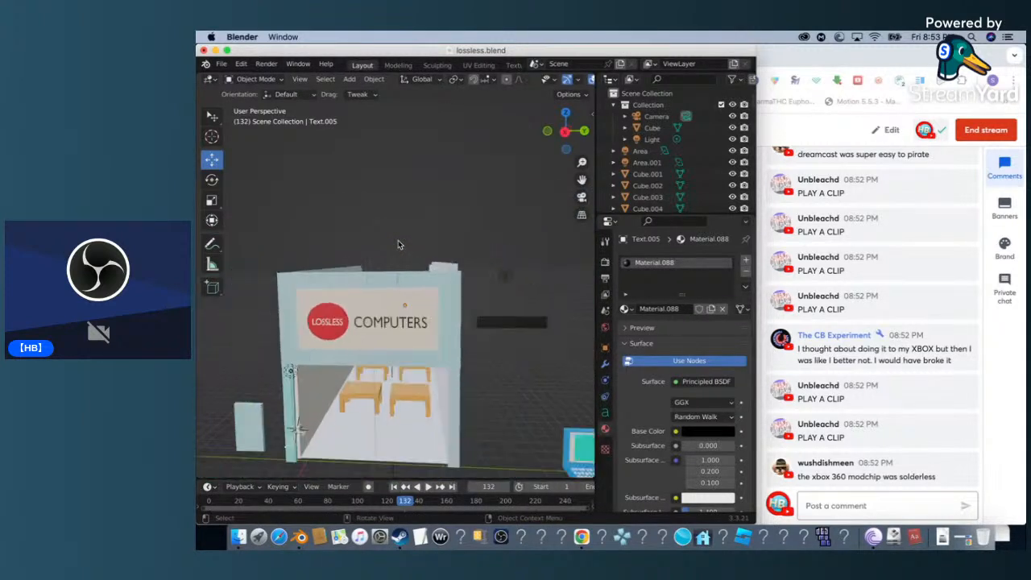
pyautogui.scroll(-5, 398, 244)
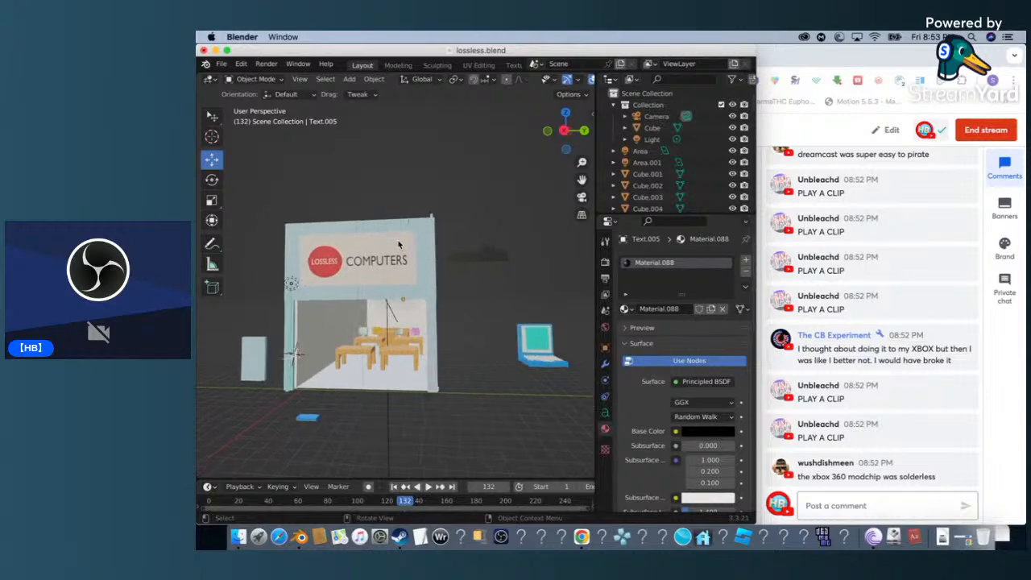
pyautogui.scroll(2, 398, 244)
pyautogui.hscroll(5, 399, 244)
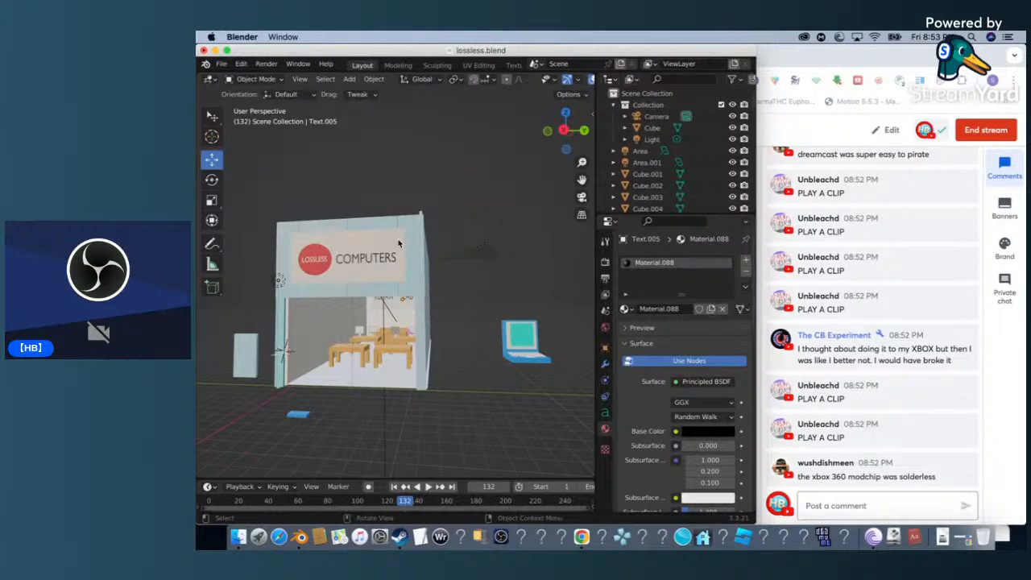
# Read the earlier live chat comments in the StreamYard browser window and switch back to Blender.
pyautogui.scroll(6, 895, 339)
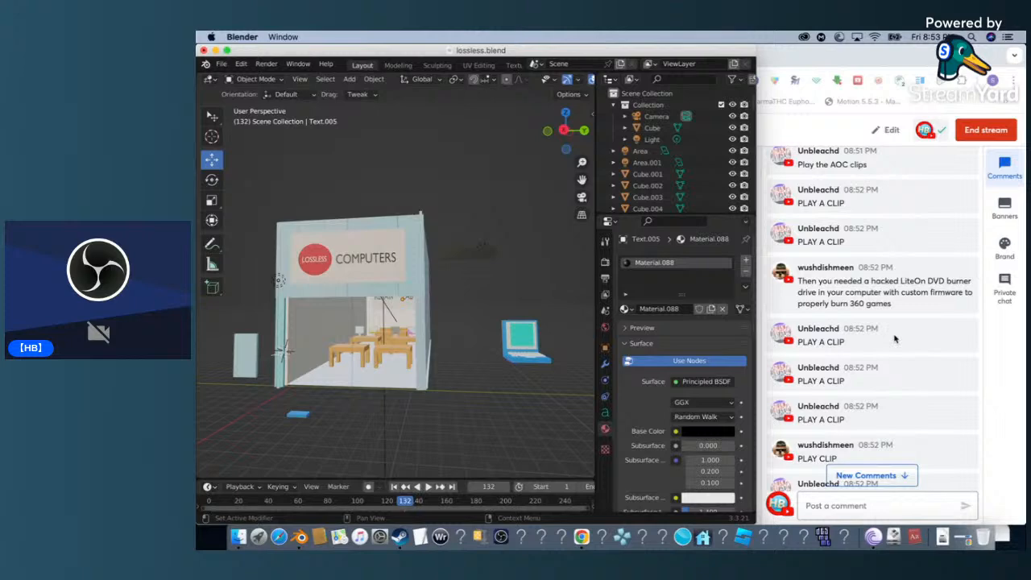
pyautogui.scroll(-1, 896, 339)
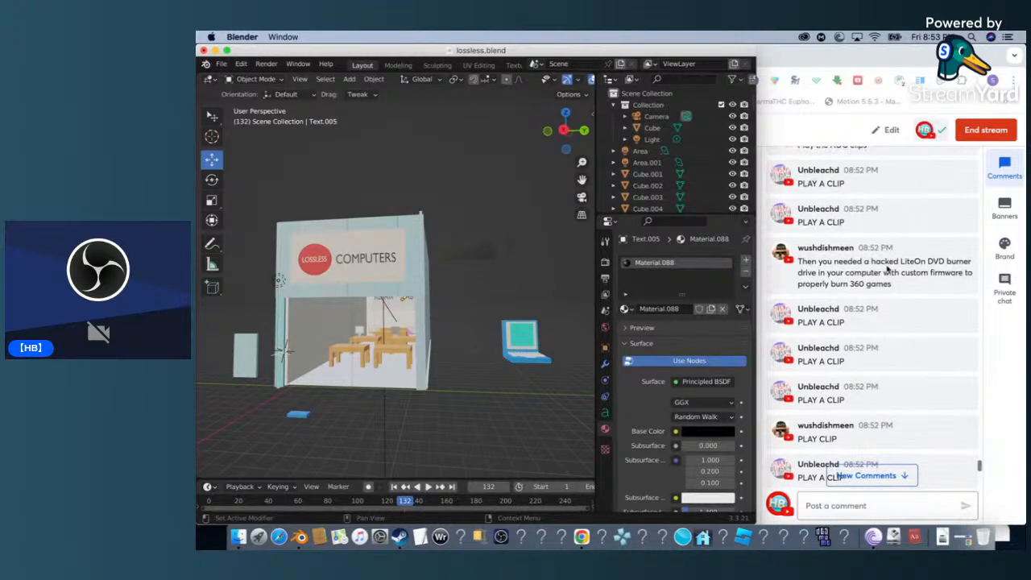
pyautogui.click(785, 55)
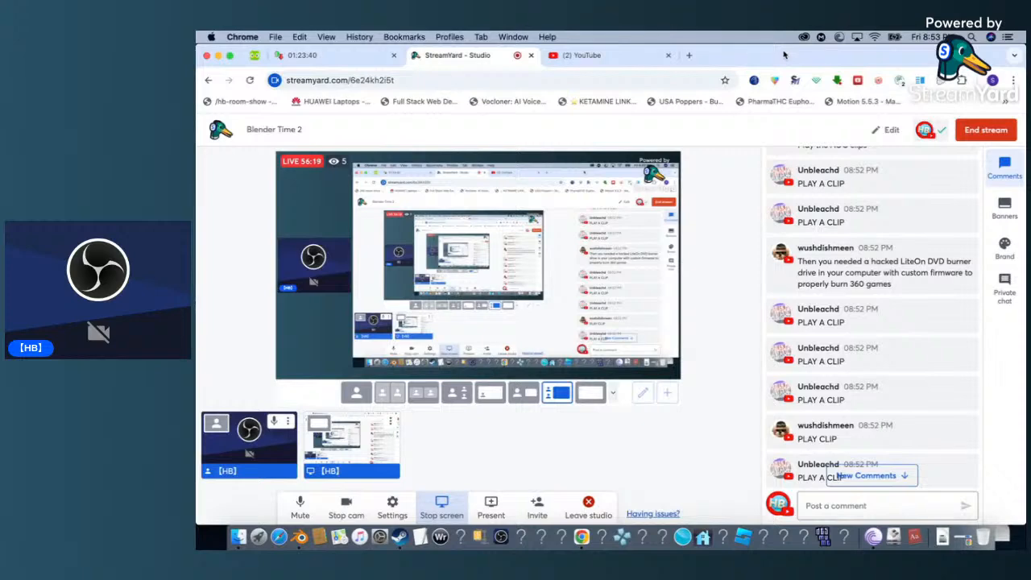
pyautogui.click(300, 537)
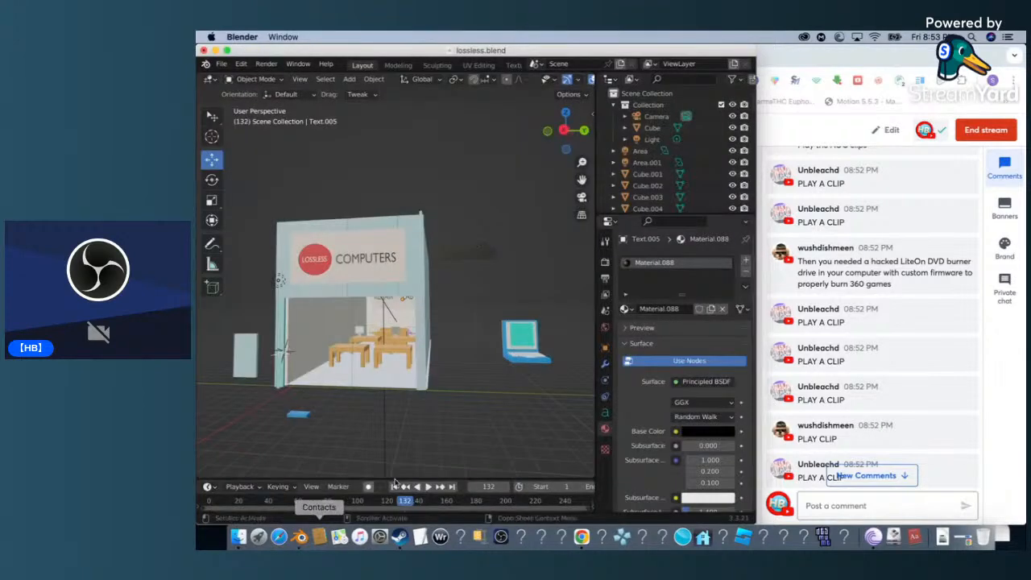
# Examine the shop from the front with the separated REPAIR and LAB lettering, and its outer side wall.
pyautogui.hscroll(-5, 393, 402)
pyautogui.hscroll(5, 393, 402)
pyautogui.scroll(-2, 393, 402)
pyautogui.scroll(-1, 392, 403)
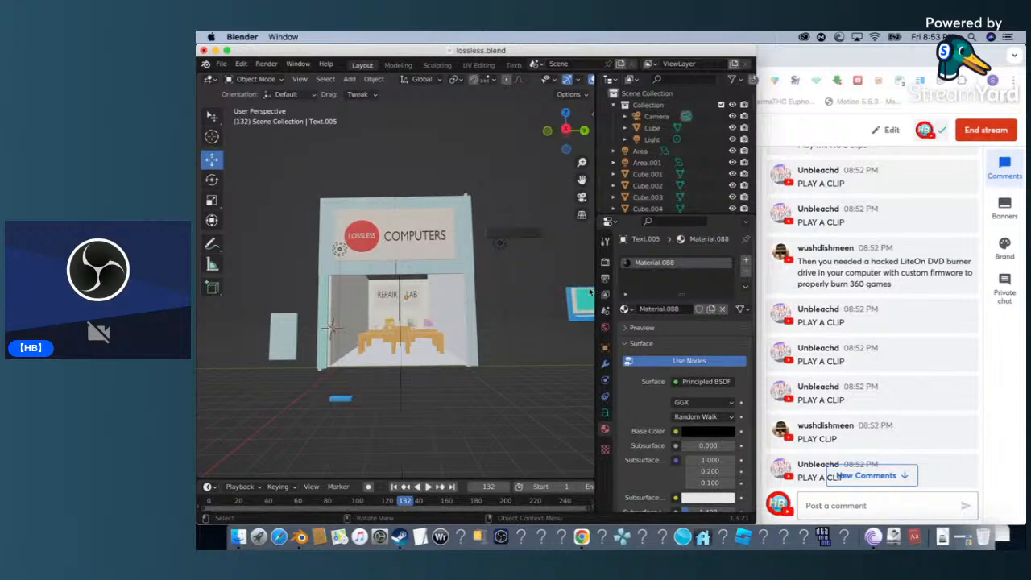
pyautogui.hscroll(-3, 532, 308)
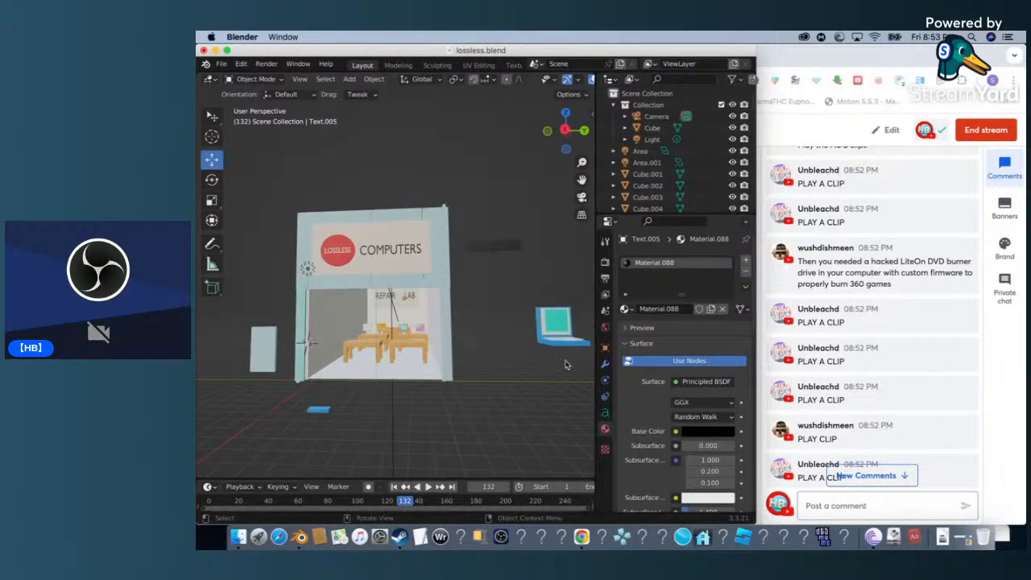
pyautogui.hscroll(-5, 504, 304)
pyautogui.hscroll(-3, 504, 306)
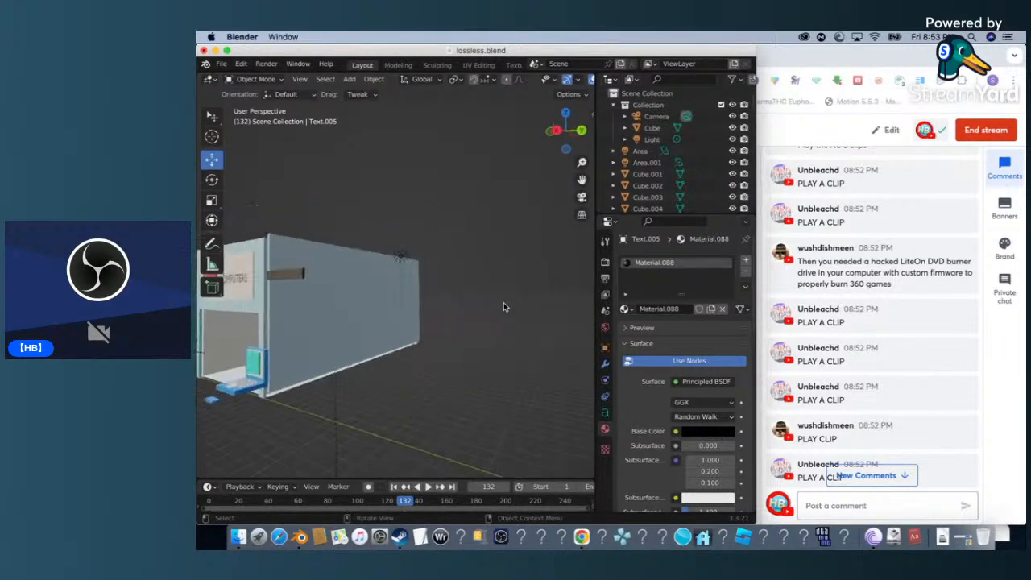
pyautogui.hscroll(5, 503, 306)
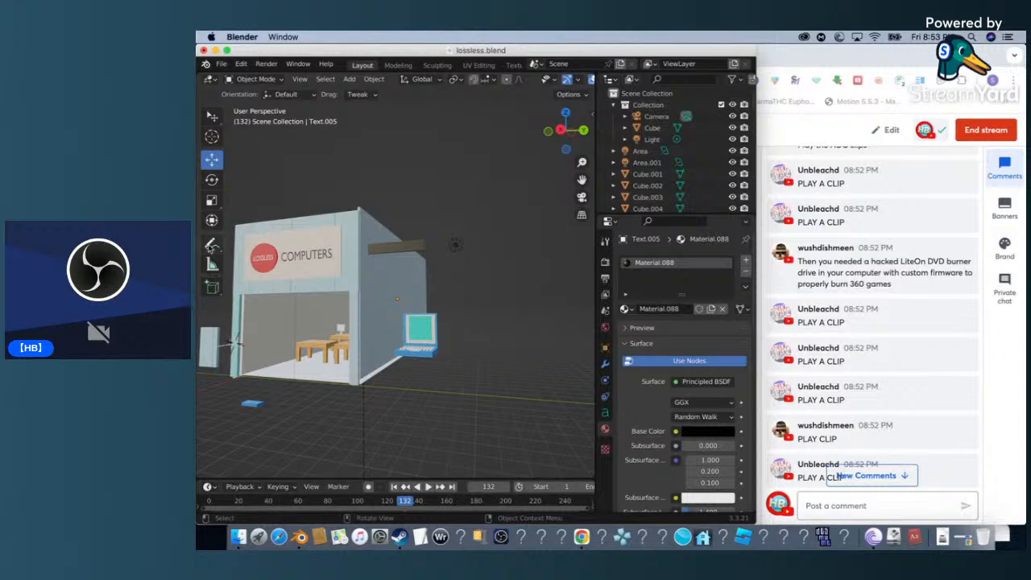
# Add a mesh cylinder and place it near ground level beside the shop's outer side wall.
pyautogui.click(270, 81)
pyautogui.click(349, 80)
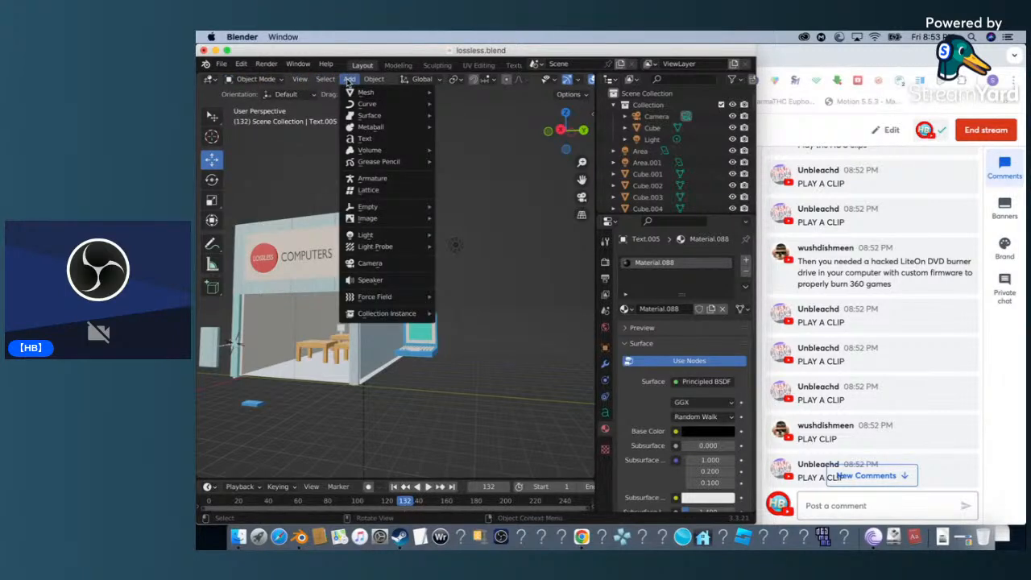
pyautogui.moveTo(376, 98)
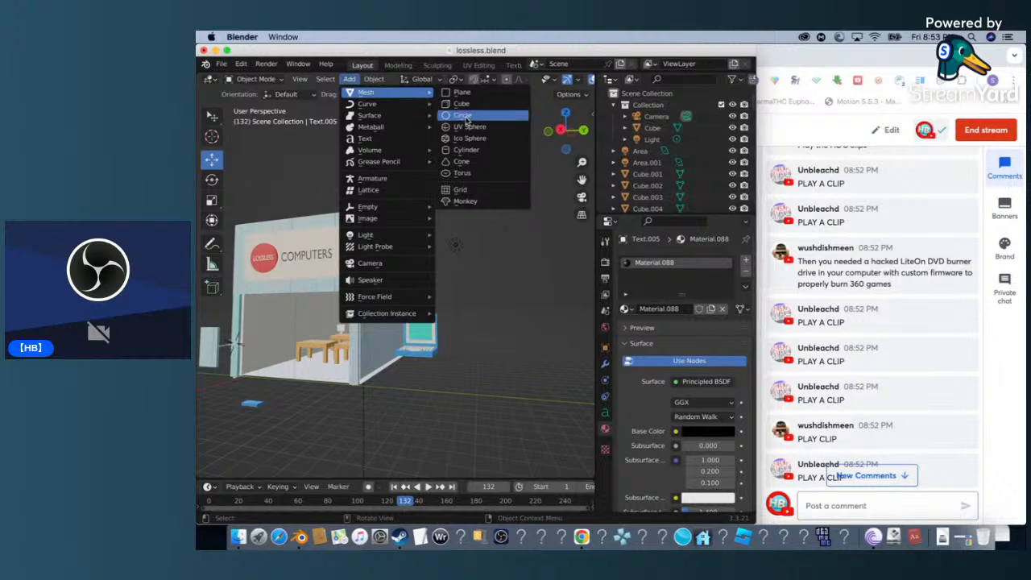
pyautogui.click(472, 150)
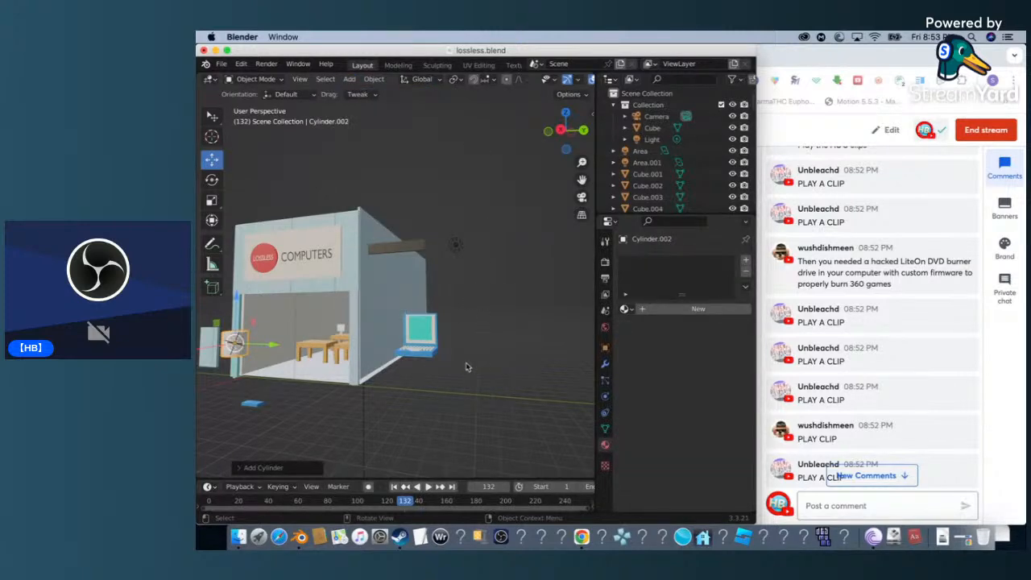
pyautogui.press('g')
pyautogui.press('z')
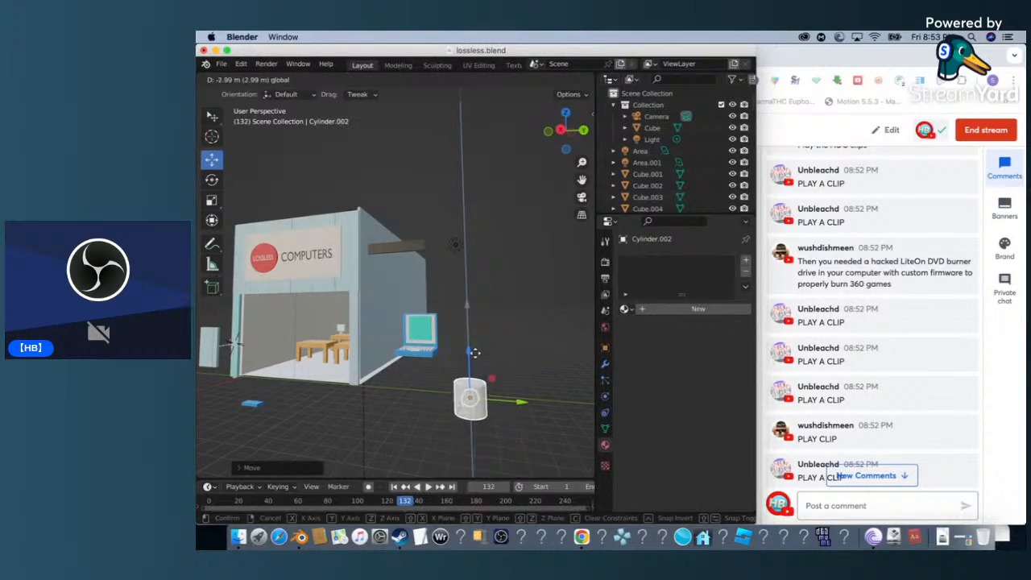
pyautogui.press('Escape')
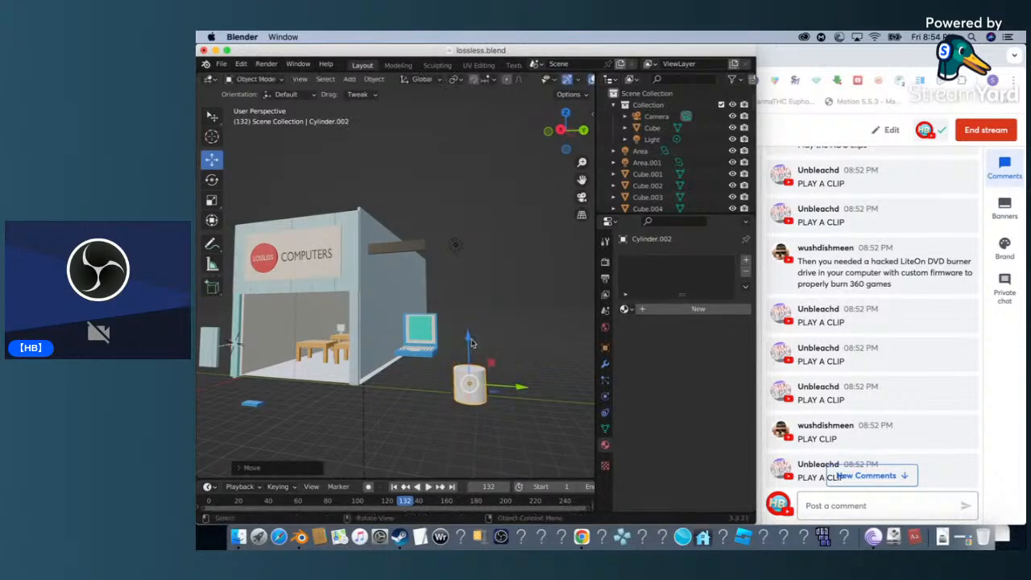
# Paste a copy of the cylinder, raise it above the original, and narrow it along Y and X.
pyautogui.hotkey('ctrl', 'v')
pyautogui.moveTo(470, 337); pyautogui.dragTo(477, 277)
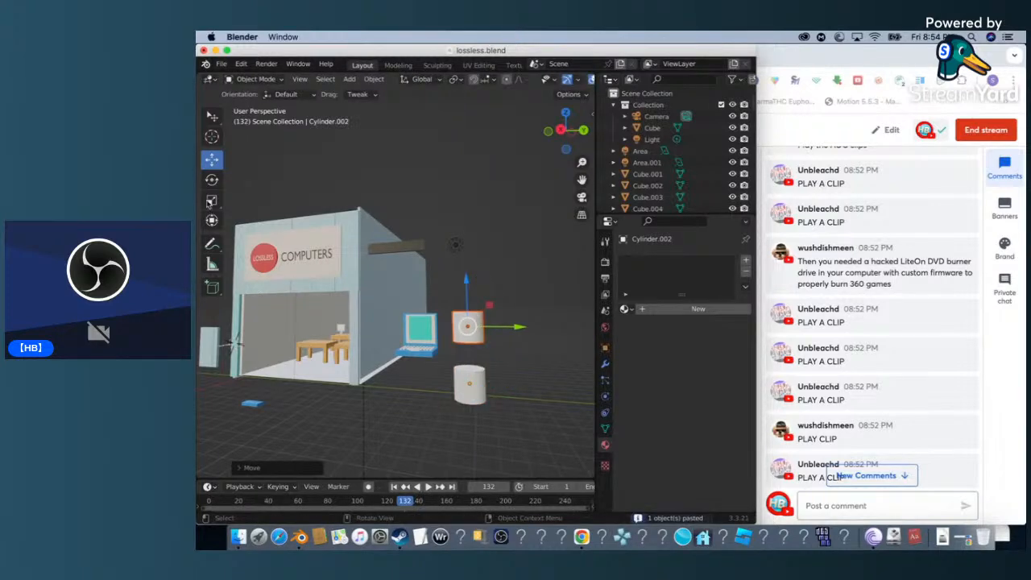
pyautogui.click(211, 199)
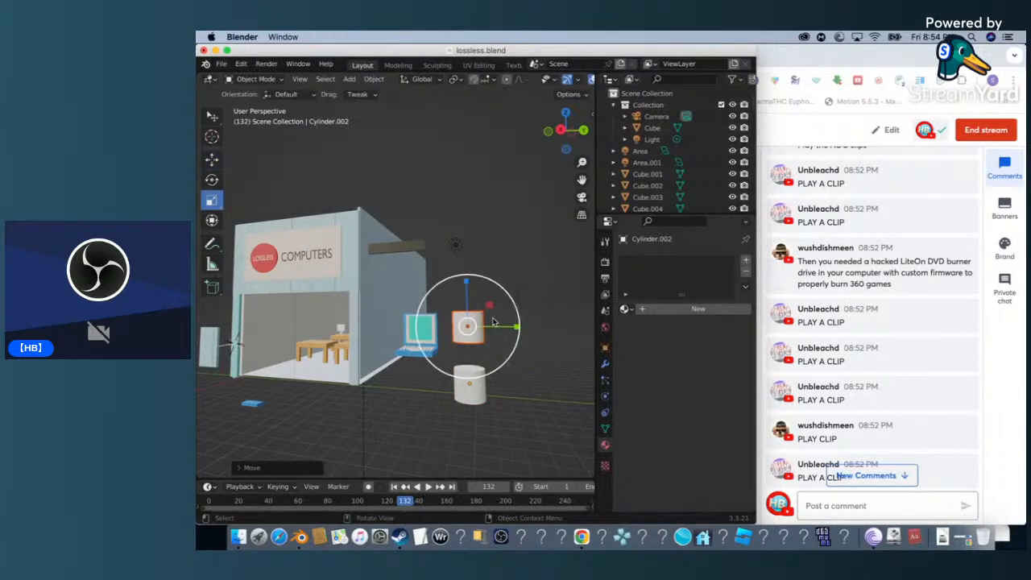
pyautogui.moveTo(517, 328); pyautogui.dragTo(484, 322)
pyautogui.hscroll(10, 484, 322)
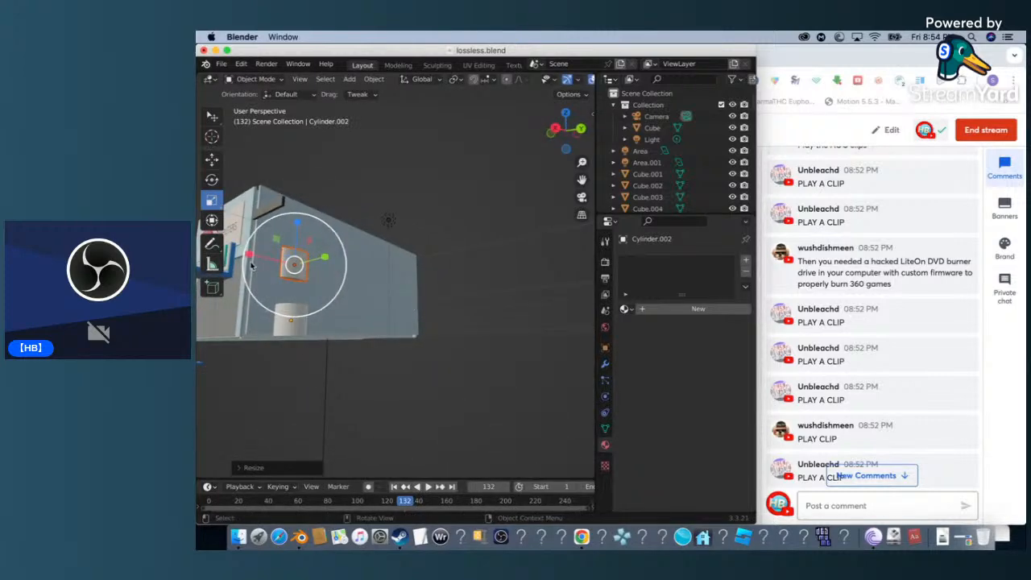
pyautogui.press('s')
pyautogui.moveTo(279, 259); pyautogui.dragTo(281, 260)
# Lower the narrow cylinder onto the wide one, stretch it along Z into a pole, and raise it.
pyautogui.click(210, 160)
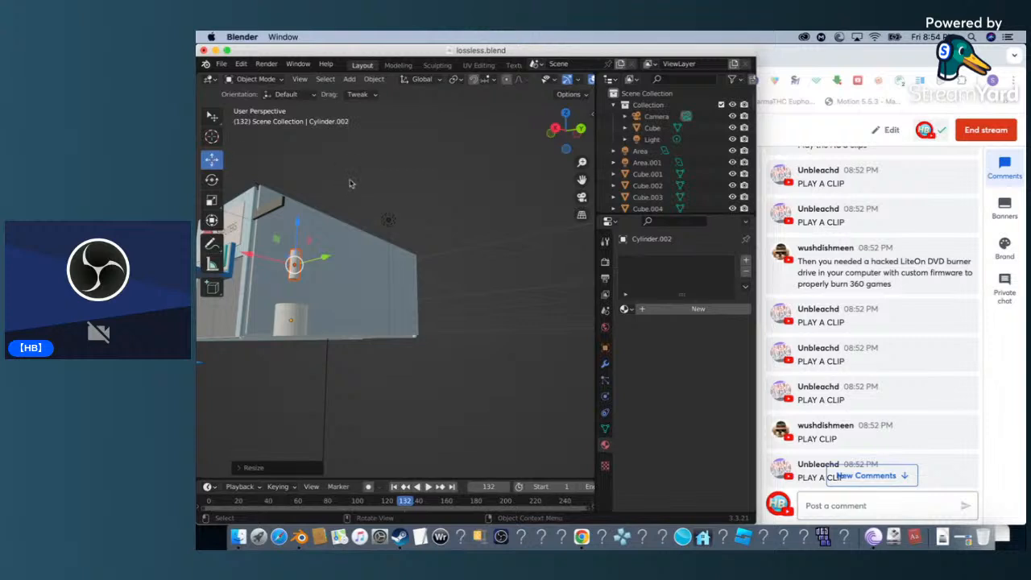
pyautogui.moveTo(298, 222); pyautogui.dragTo(298, 259)
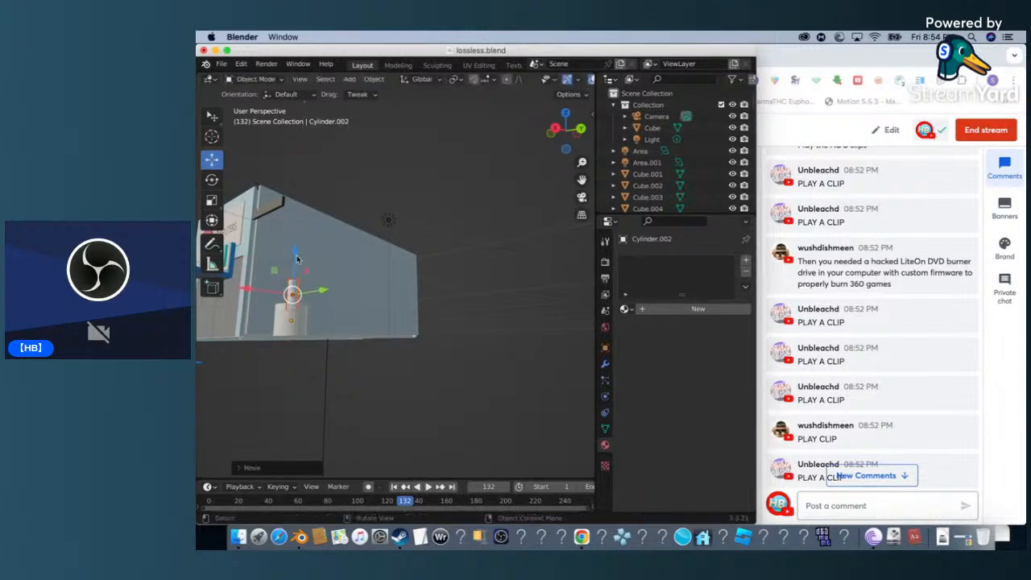
pyautogui.click(211, 200)
pyautogui.moveTo(296, 251); pyautogui.dragTo(296, 210)
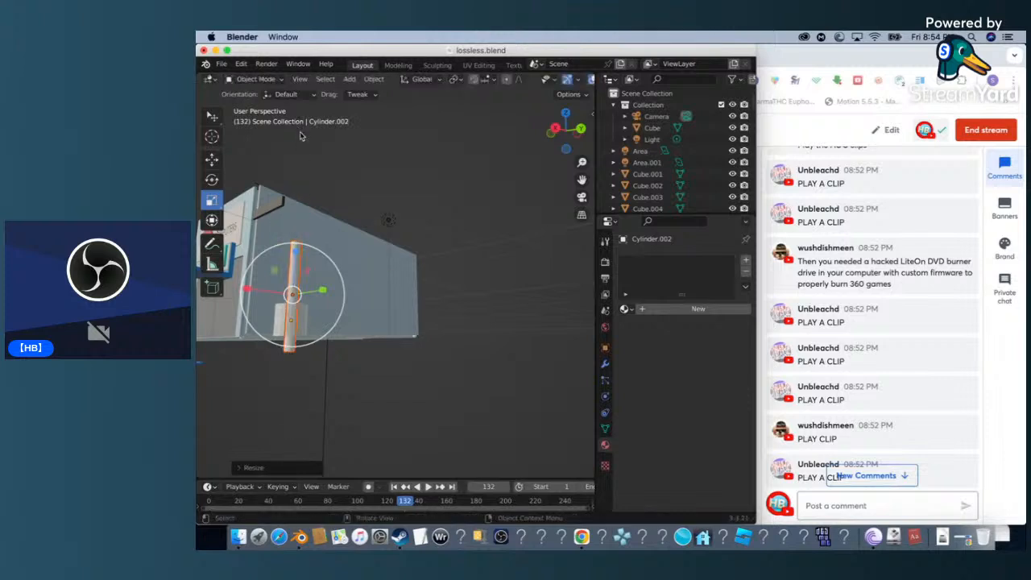
pyautogui.click(212, 159)
pyautogui.moveTo(296, 255); pyautogui.dragTo(297, 210)
pyautogui.scroll(5, 297, 211)
pyautogui.scroll(4, 297, 210)
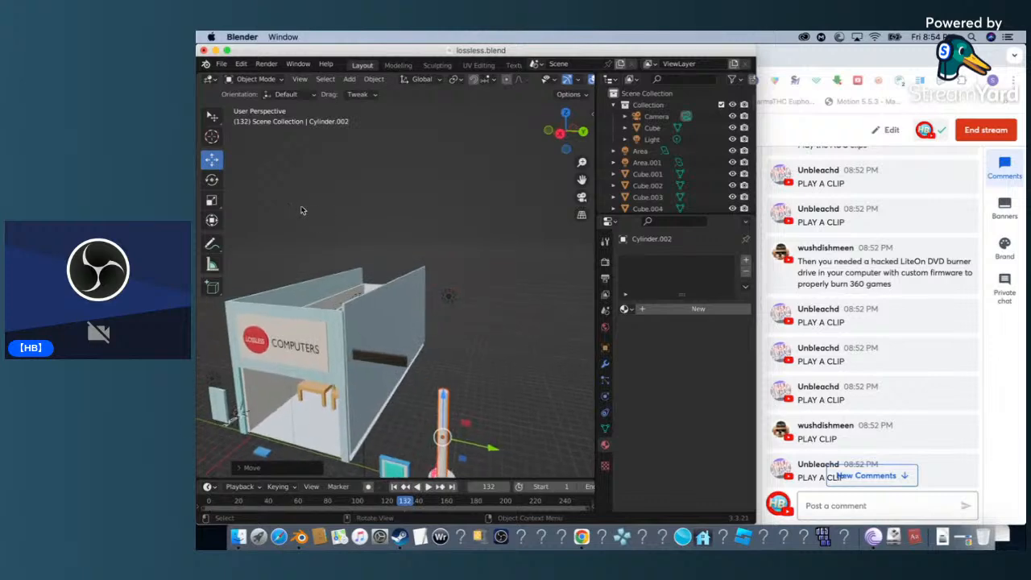
# Lengthen the pole further along Z, position it upright on the wide cylinder base, and deselect it.
pyautogui.moveTo(445, 391); pyautogui.dragTo(450, 273)
pyautogui.click(212, 200)
pyautogui.click(212, 159)
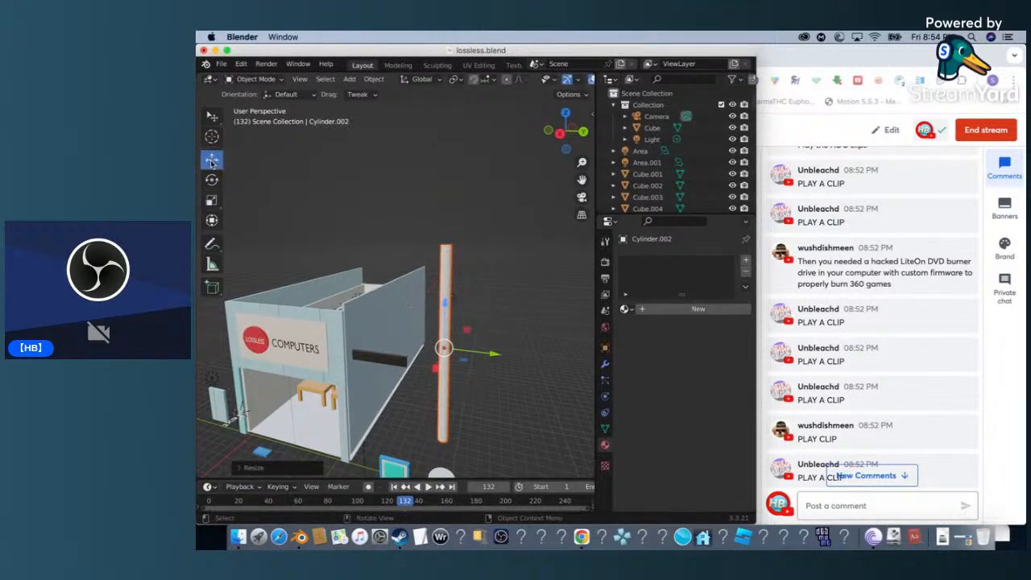
pyautogui.moveTo(445, 306); pyautogui.dragTo(451, 361)
pyautogui.scroll(-5, 537, 334)
pyautogui.hscroll(3, 537, 334)
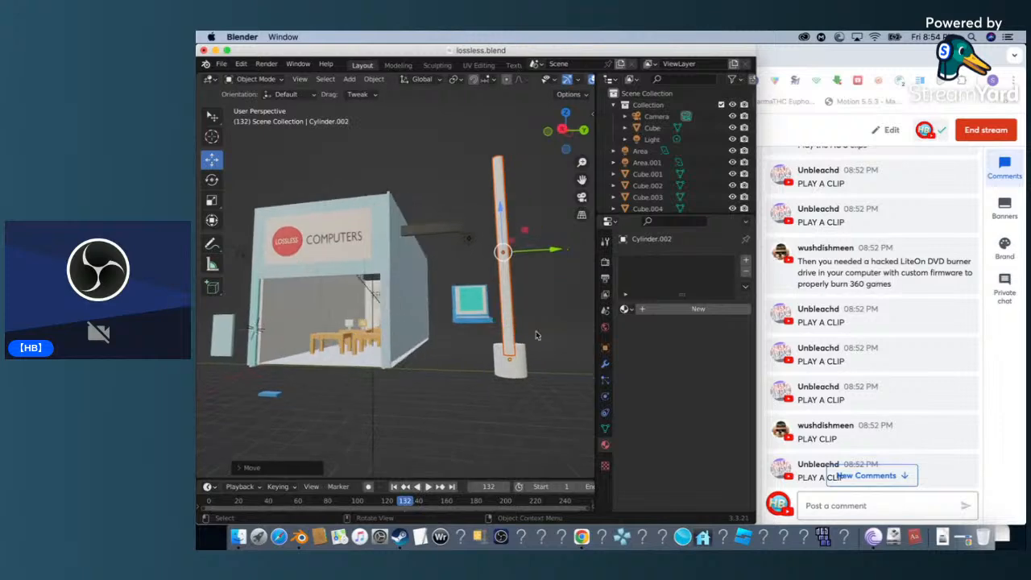
pyautogui.click(552, 352)
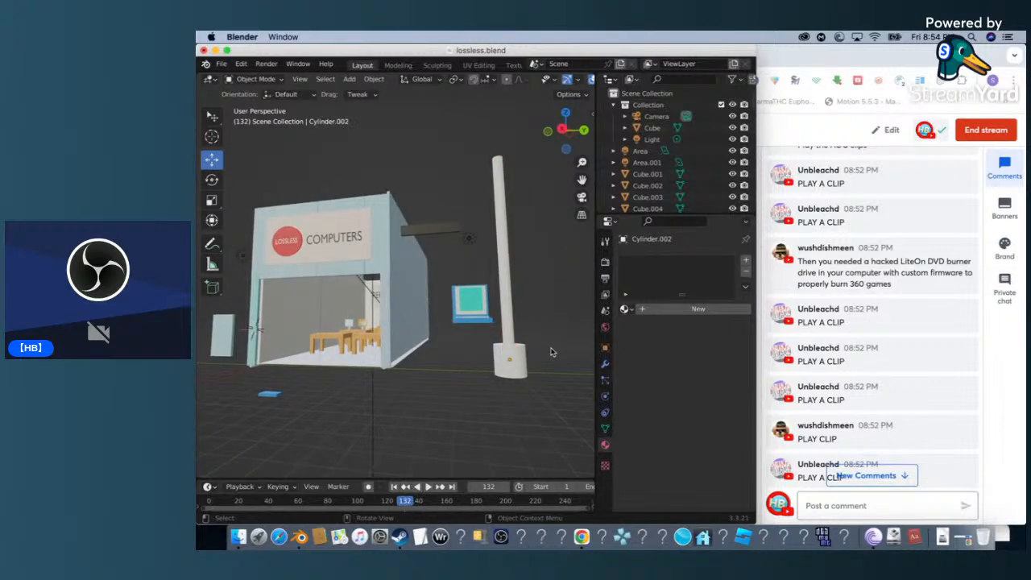
# Read the new live chat comments in the StreamYard browser window and return to Blender.
pyautogui.click(883, 475)
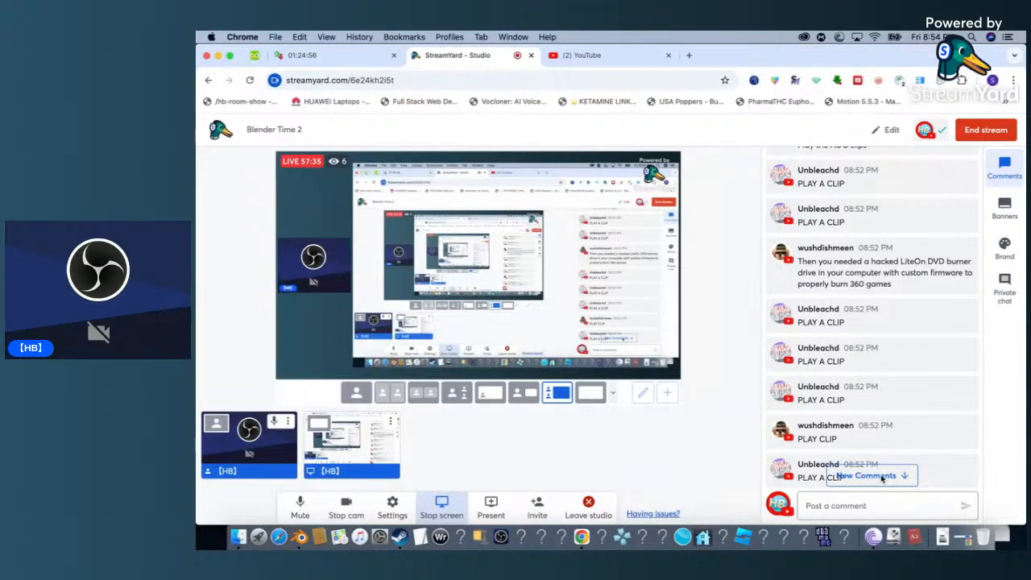
pyautogui.click(883, 476)
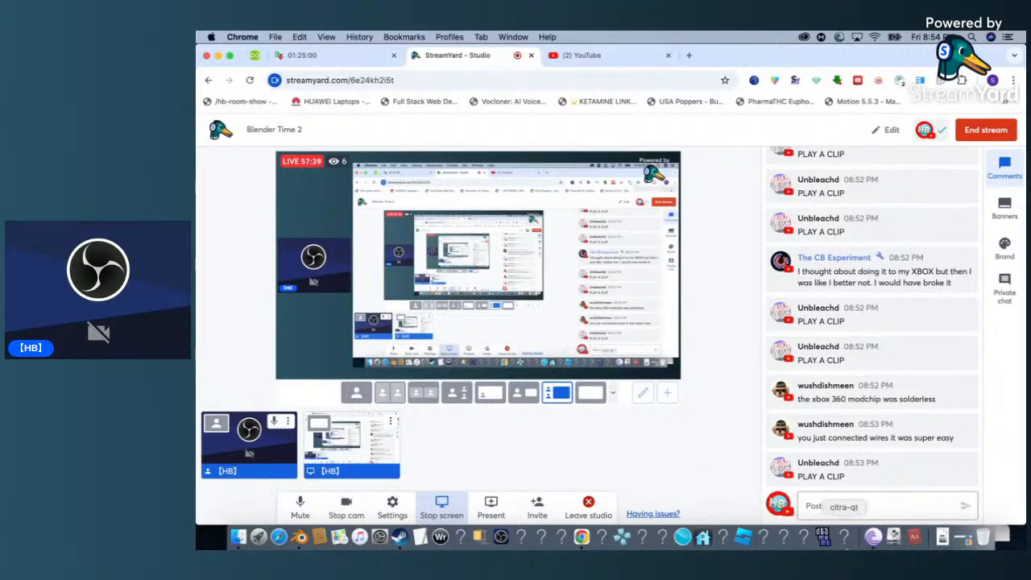
pyautogui.click(300, 538)
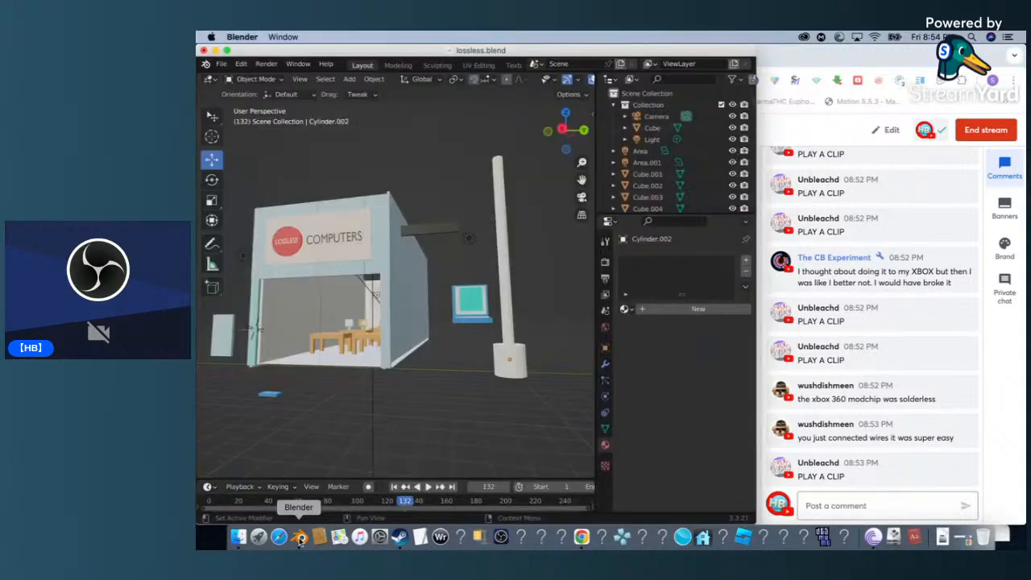
# Add a ball metaball to the scene.
pyautogui.hscroll(10, 474, 353)
pyautogui.hscroll(-3, 474, 353)
pyautogui.hscroll(2, 475, 353)
pyautogui.hscroll(-5, 475, 353)
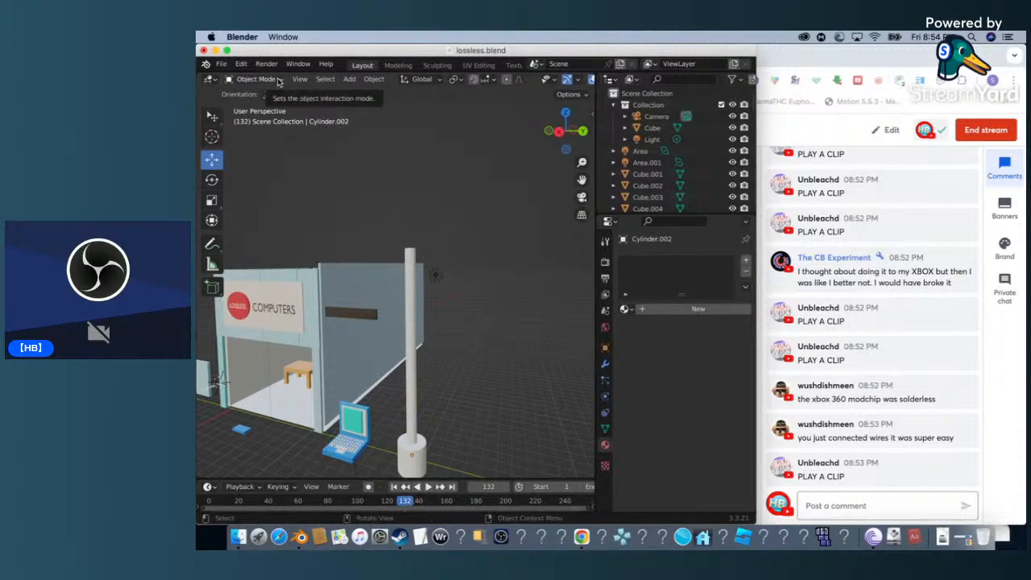
pyautogui.click(349, 79)
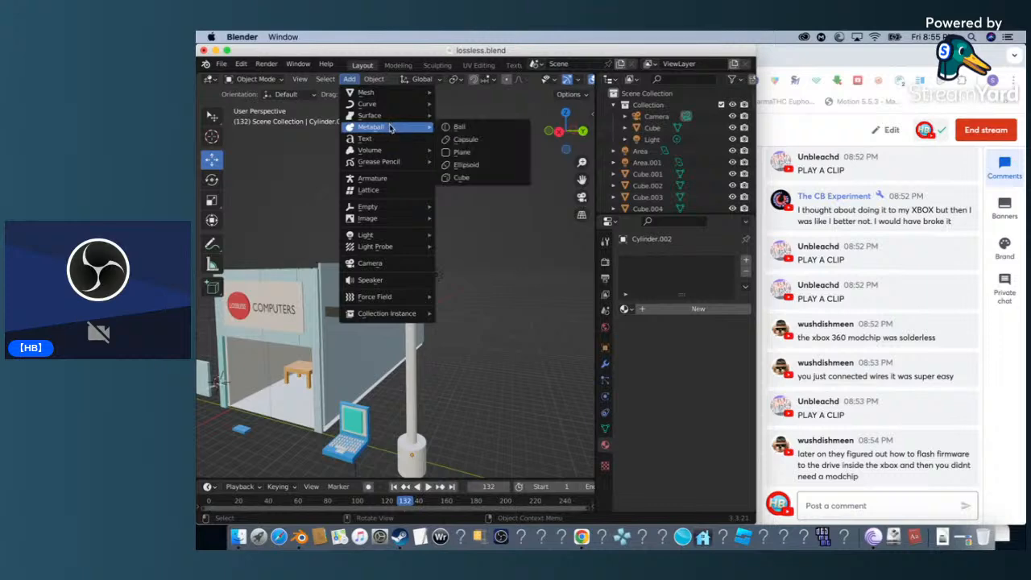
pyautogui.moveTo(396, 119)
pyautogui.click(454, 130)
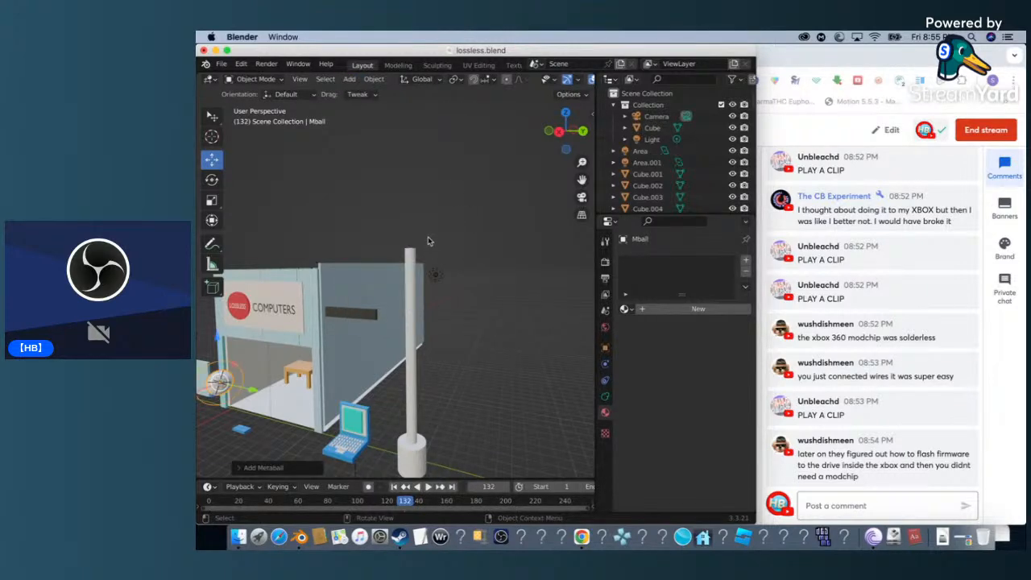
# Draw a wide, flattened UV sphere above the shop with the interactive Add UV Sphere tool.
pyautogui.click(212, 288)
pyautogui.moveTo(212, 288); pyautogui.dragTo(246, 360)
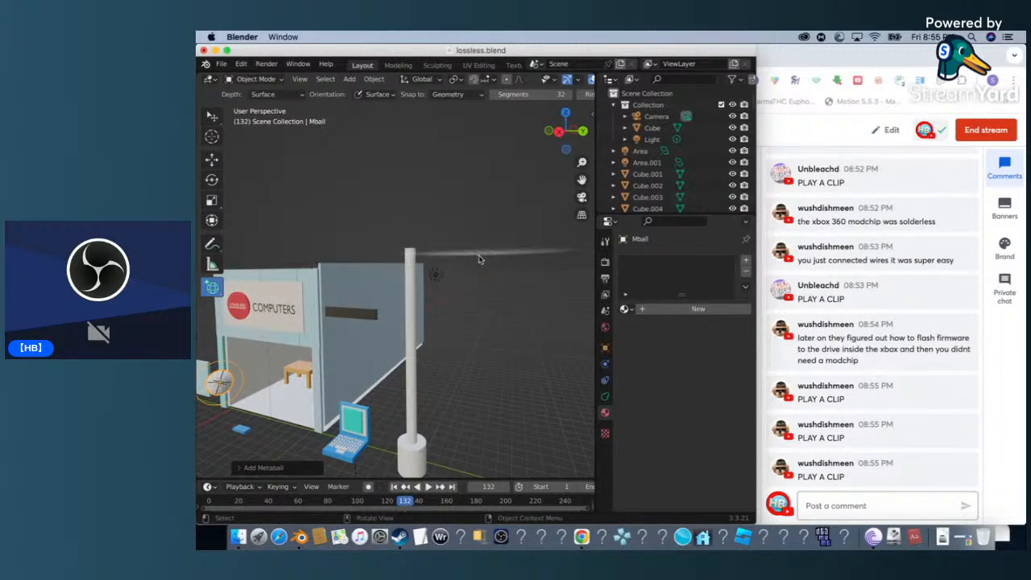
pyautogui.moveTo(476, 268)
pyautogui.mouseDown()
pyautogui.moveTo(501, 282)
pyautogui.moveTo(511, 310)
pyautogui.mouseUp()
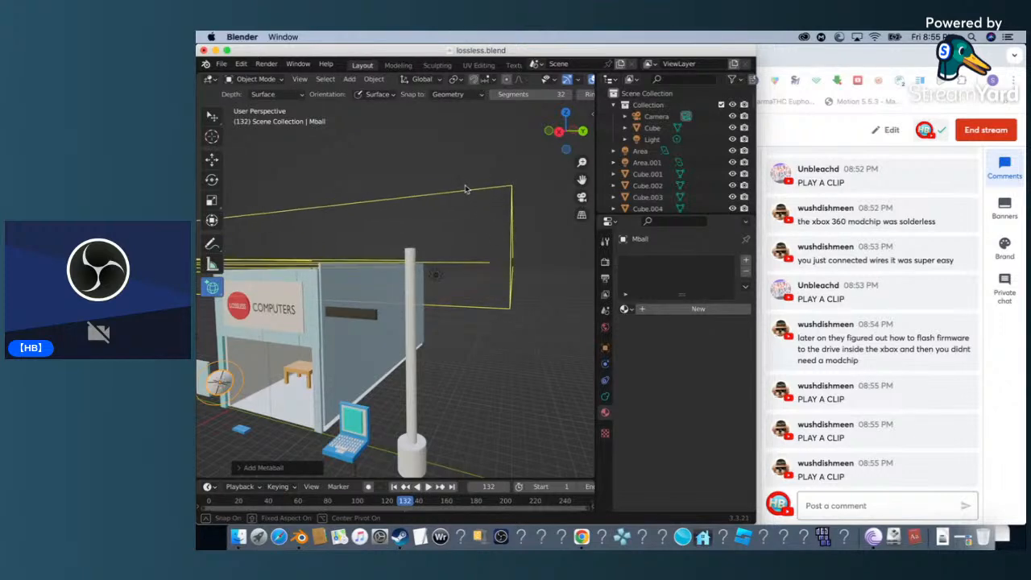
pyautogui.click(467, 188)
pyautogui.hscroll(-5, 465, 189)
pyautogui.hscroll(-5, 465, 190)
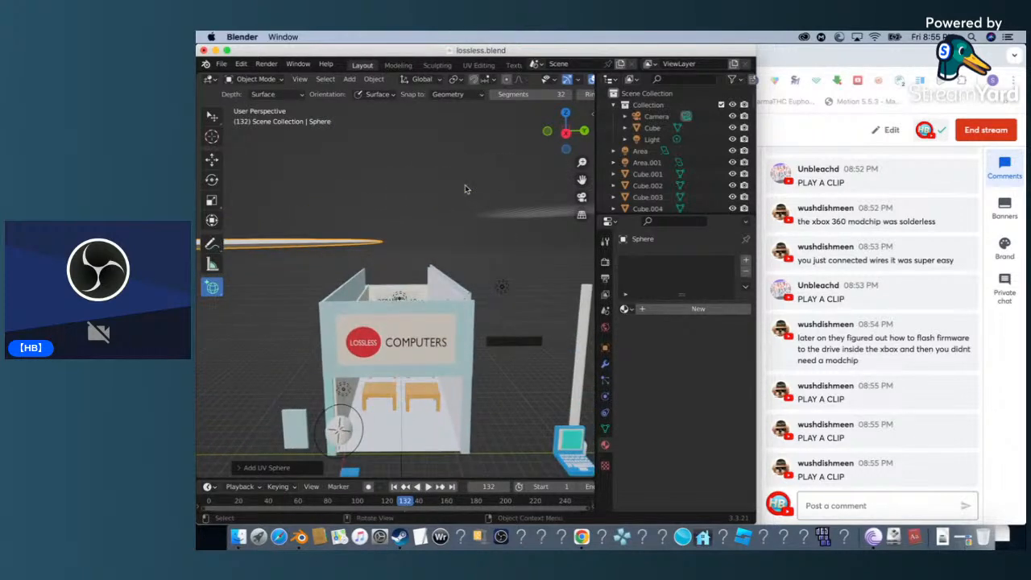
# Move the flattened sphere sideways until it is centred over the shop, and raise it well above the walls.
pyautogui.click(211, 160)
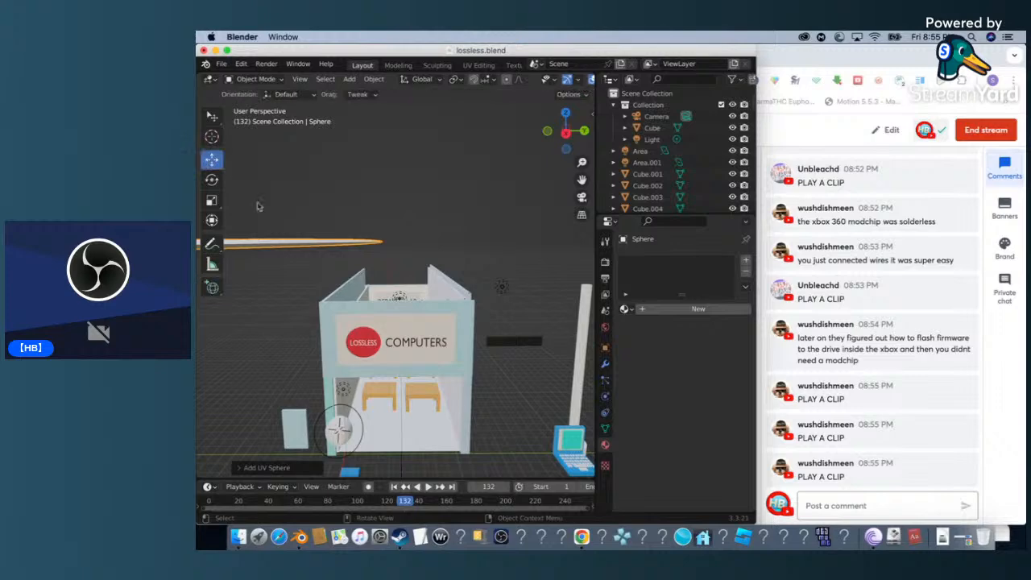
pyautogui.moveTo(270, 247); pyautogui.dragTo(302, 241)
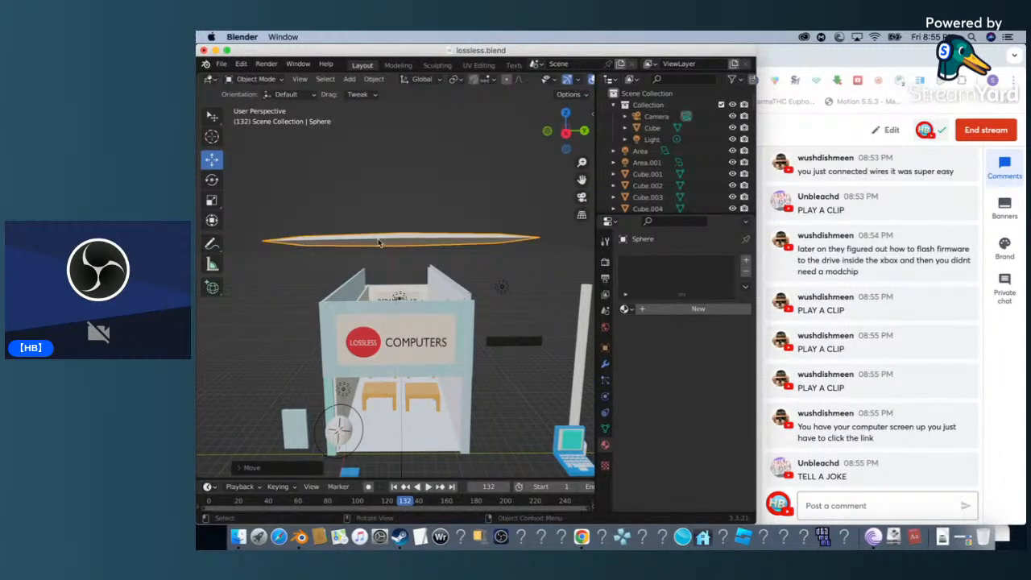
pyautogui.click(213, 199)
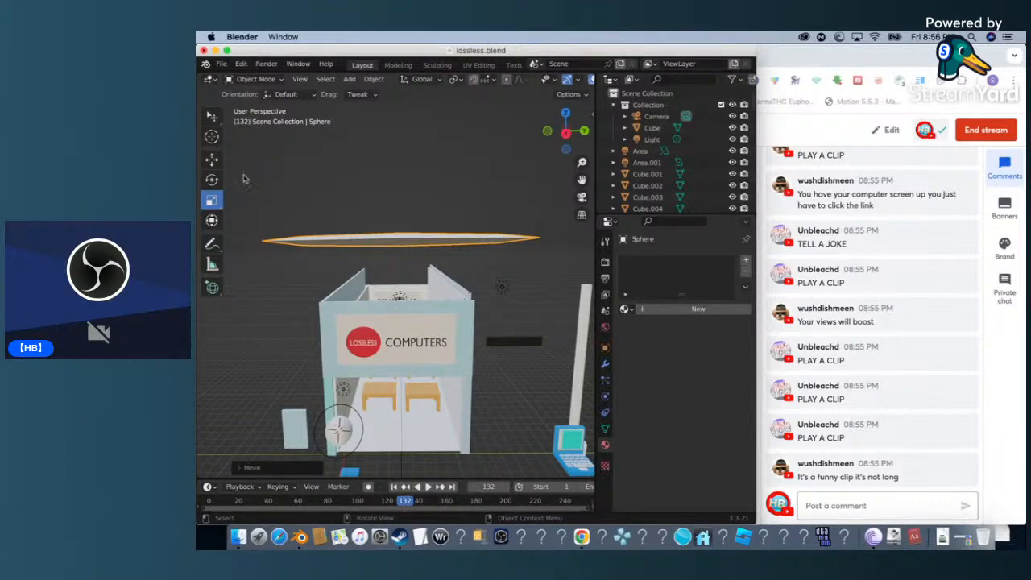
pyautogui.click(212, 166)
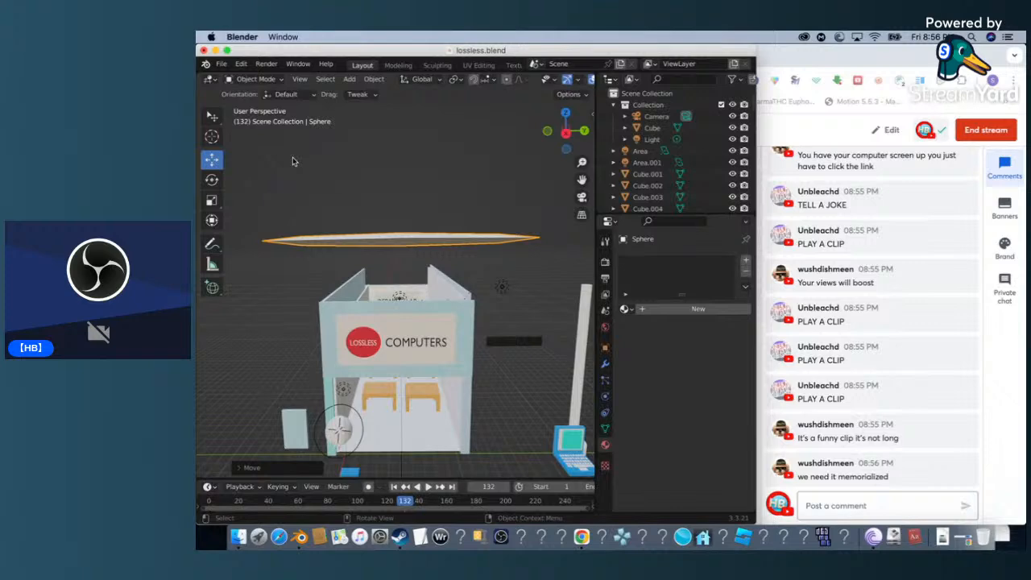
pyautogui.press('g')
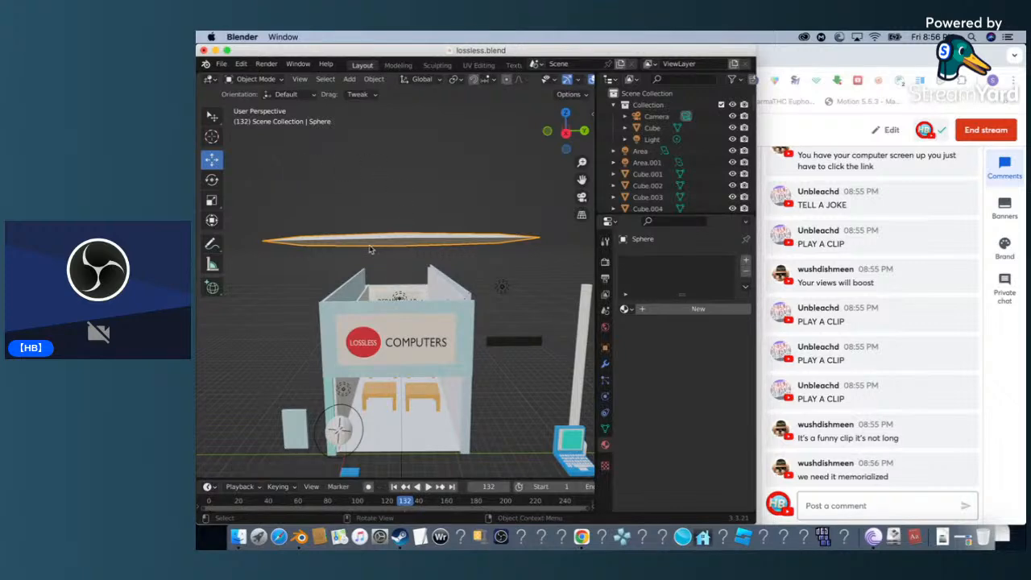
pyautogui.click(368, 217)
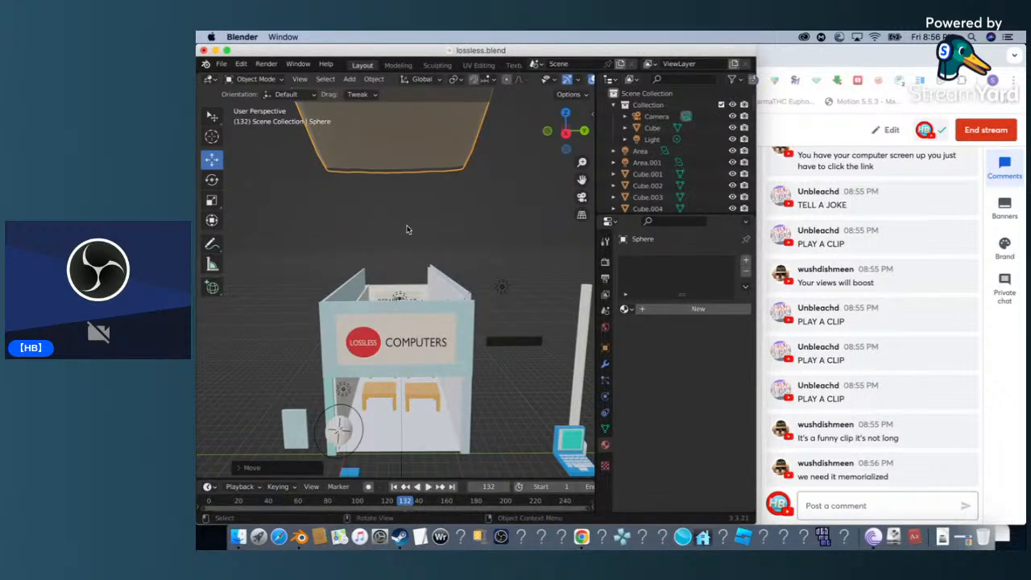
# Move the black bar away from the shop's side wall to a spot beyond the pole.
pyautogui.hscroll(5, 528, 230)
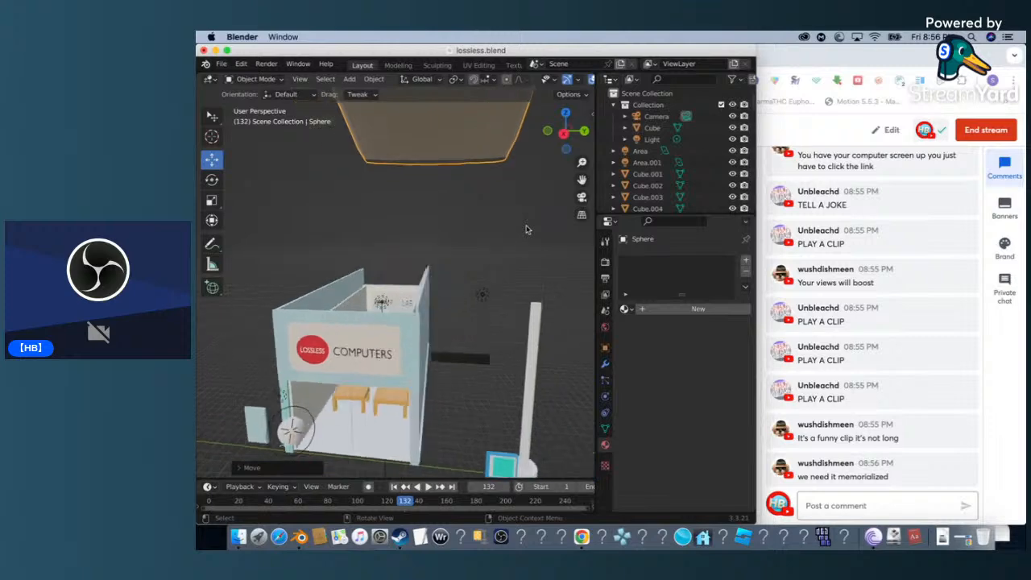
pyautogui.hscroll(8, 526, 229)
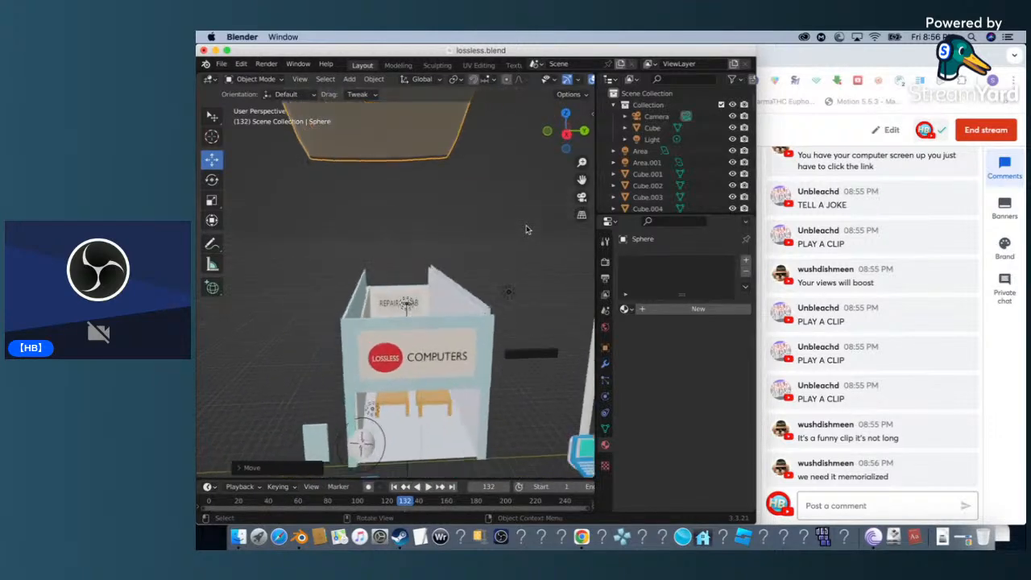
pyautogui.hscroll(2, 526, 230)
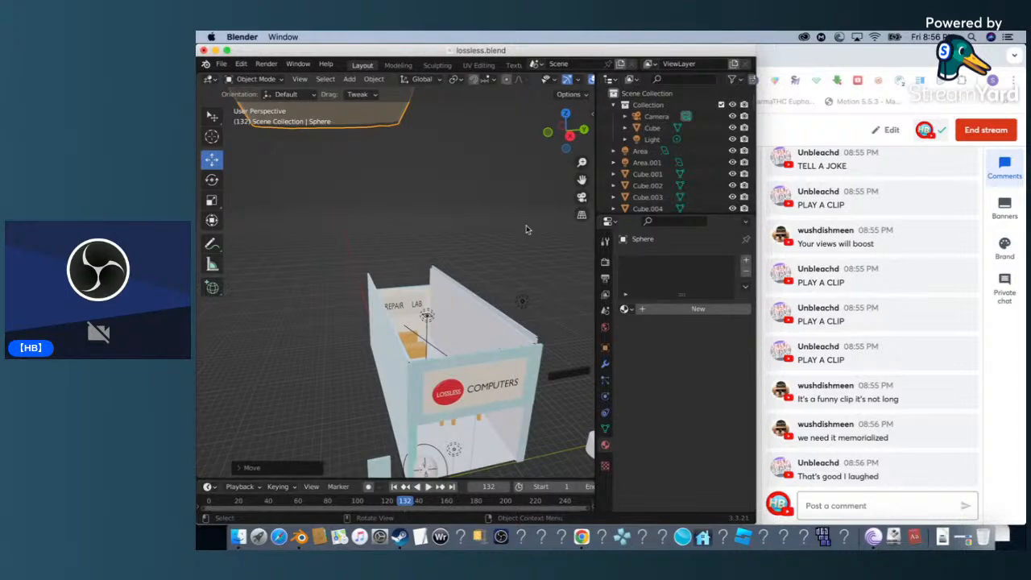
pyautogui.hscroll(8, 527, 230)
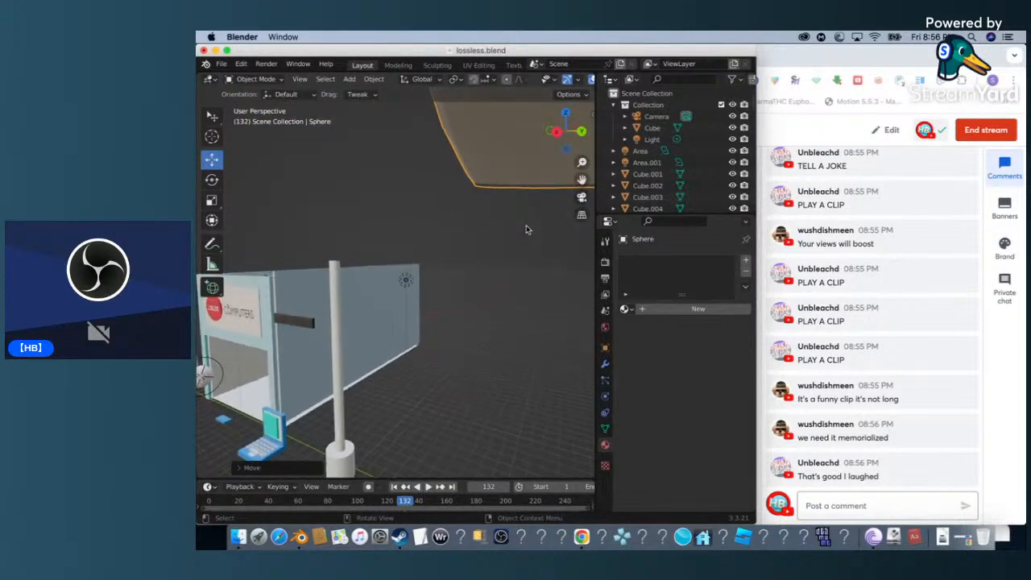
pyautogui.click(297, 323)
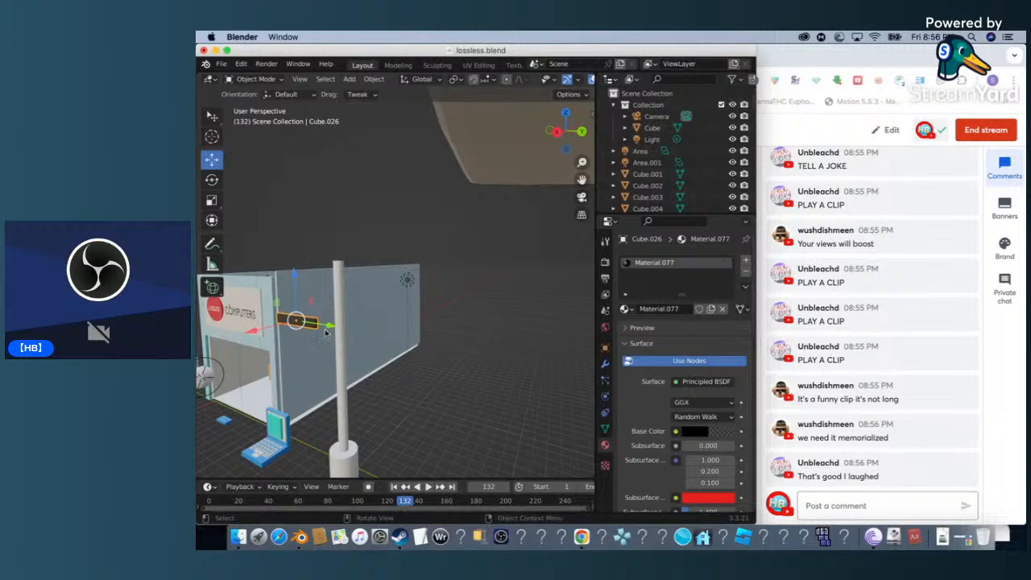
pyautogui.press('g')
pyautogui.moveTo(468, 361); pyautogui.dragTo(507, 375)
pyautogui.hscroll(-10, 441, 379)
pyautogui.hscroll(-5, 440, 380)
pyautogui.scroll(-5, 441, 379)
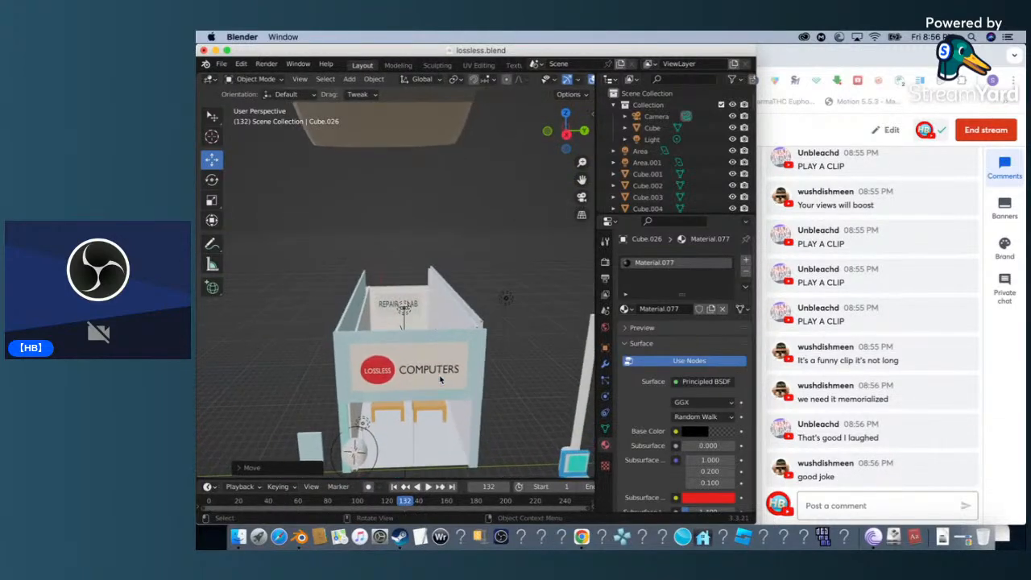
# Switch to the StreamYard browser window and bring up the confirmation for ending the stream.
pyautogui.click(221, 65)
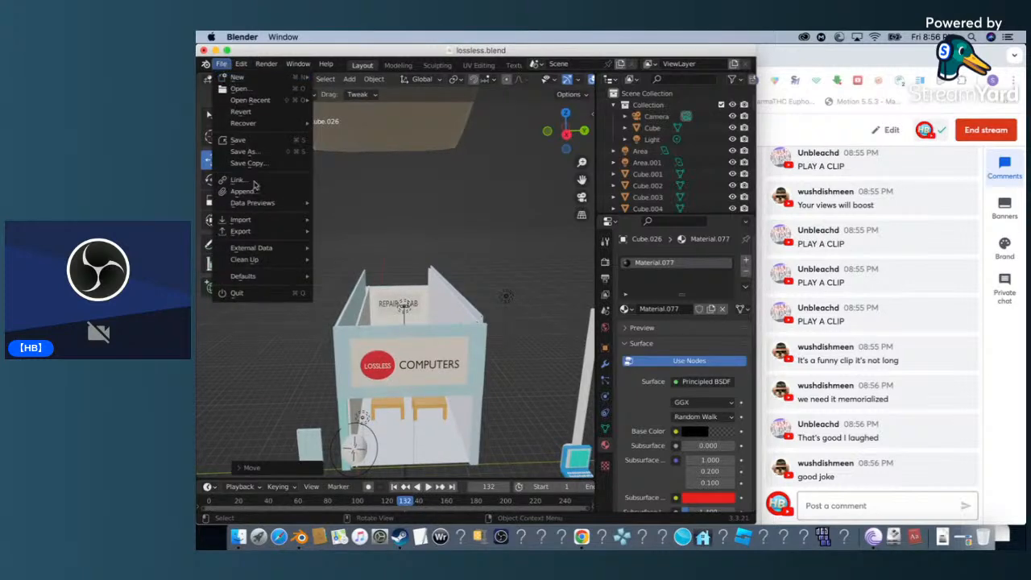
pyautogui.moveTo(258, 233)
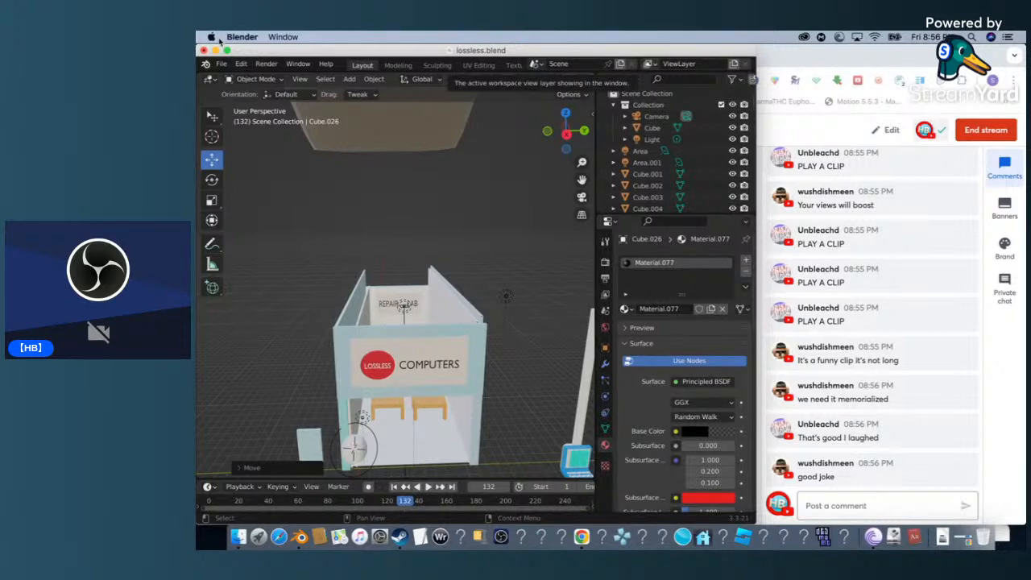
pyautogui.click(991, 133)
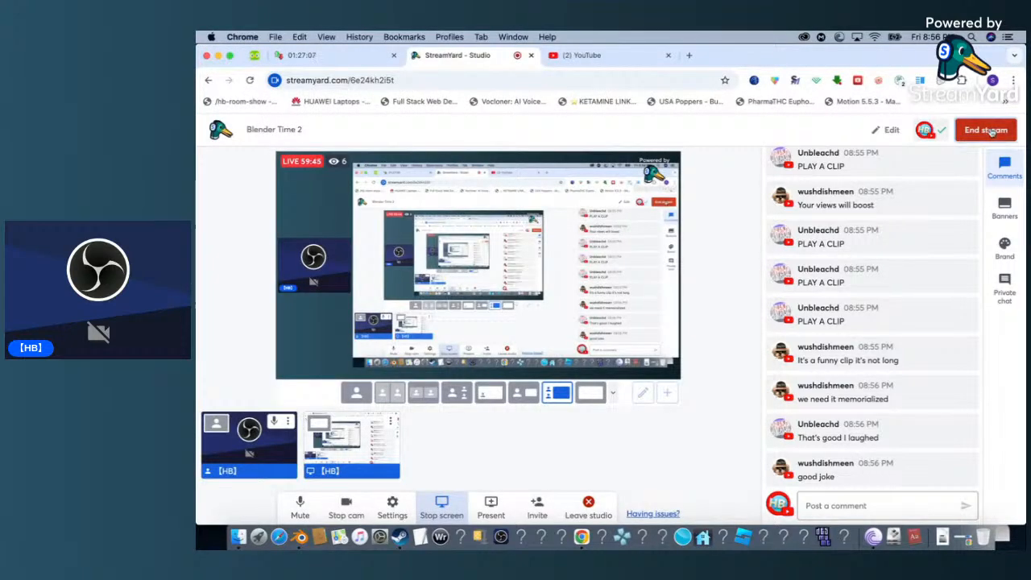
pyautogui.click(991, 133)
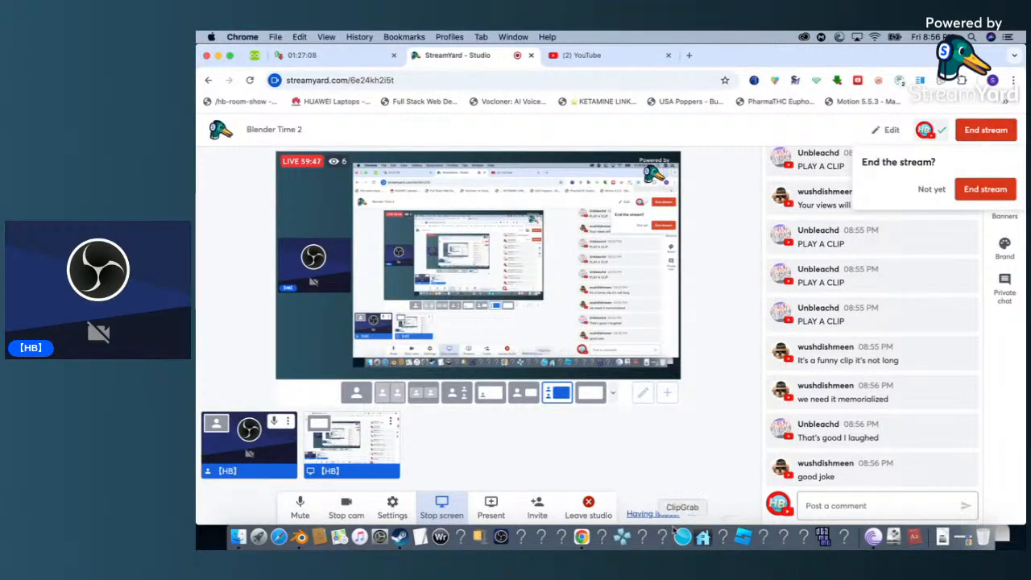
# Return to Blender and review the shop scene from several angles and from farther away.
pyautogui.click(305, 543)
pyautogui.scroll(-10, 455, 272)
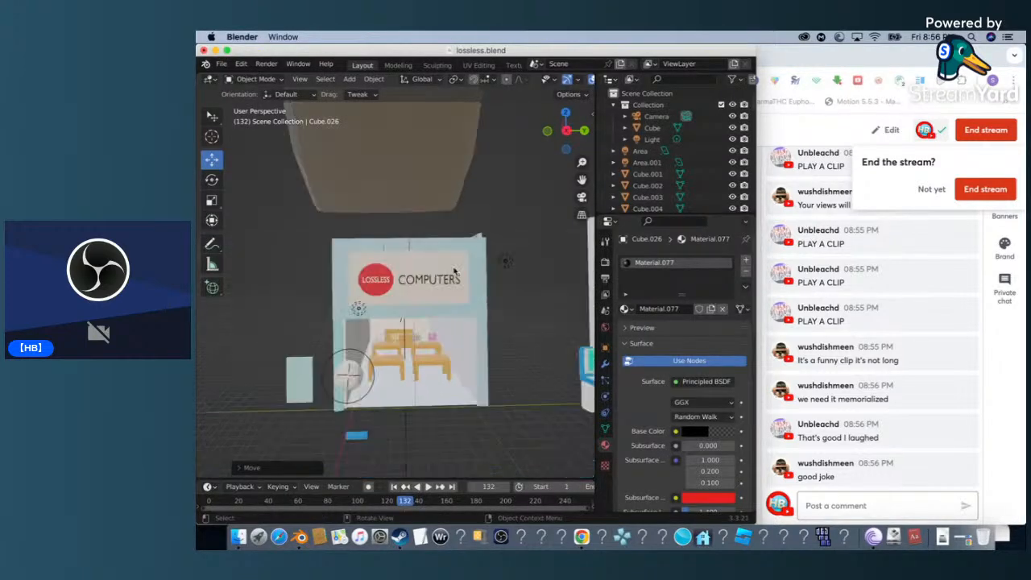
pyautogui.scroll(10, 454, 272)
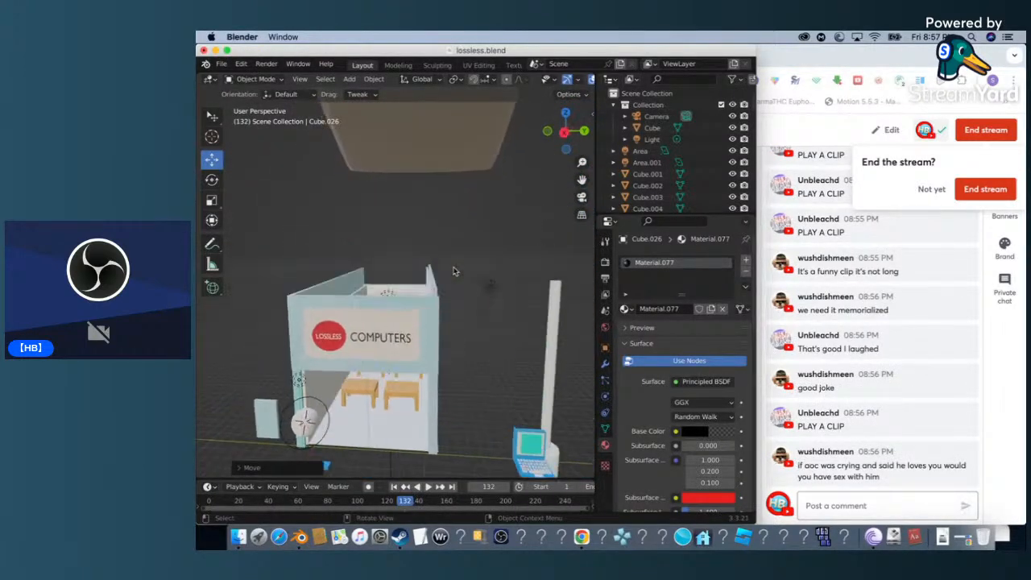
pyautogui.scroll(-5, 454, 271)
pyautogui.scroll(3, 454, 272)
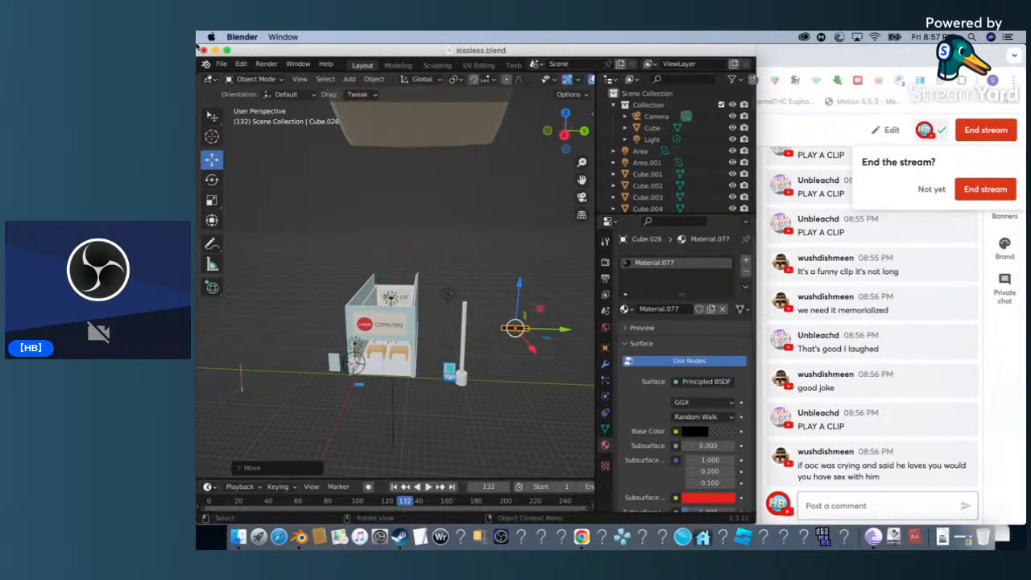
pyautogui.click(792, 137)
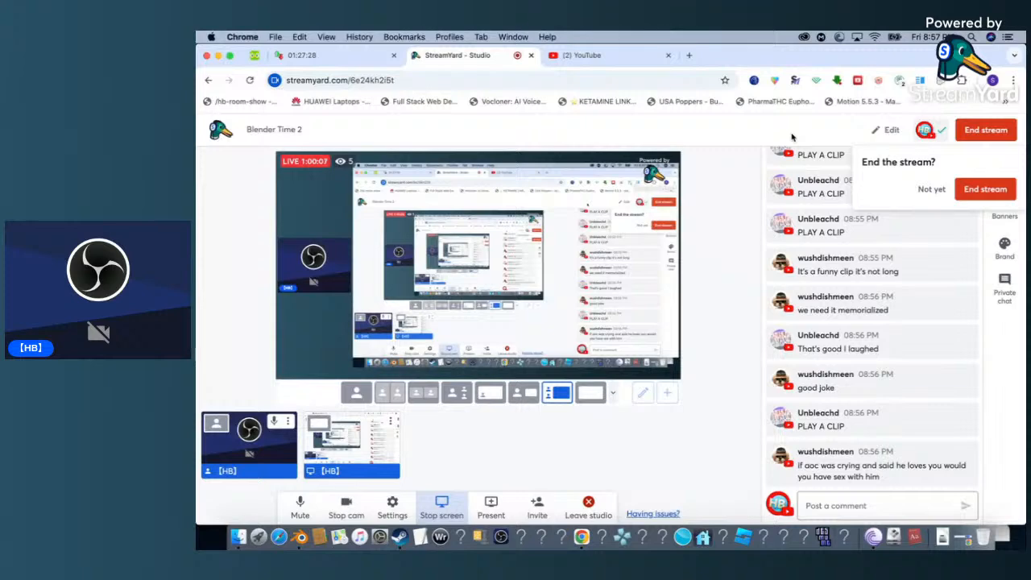
pyautogui.click(299, 538)
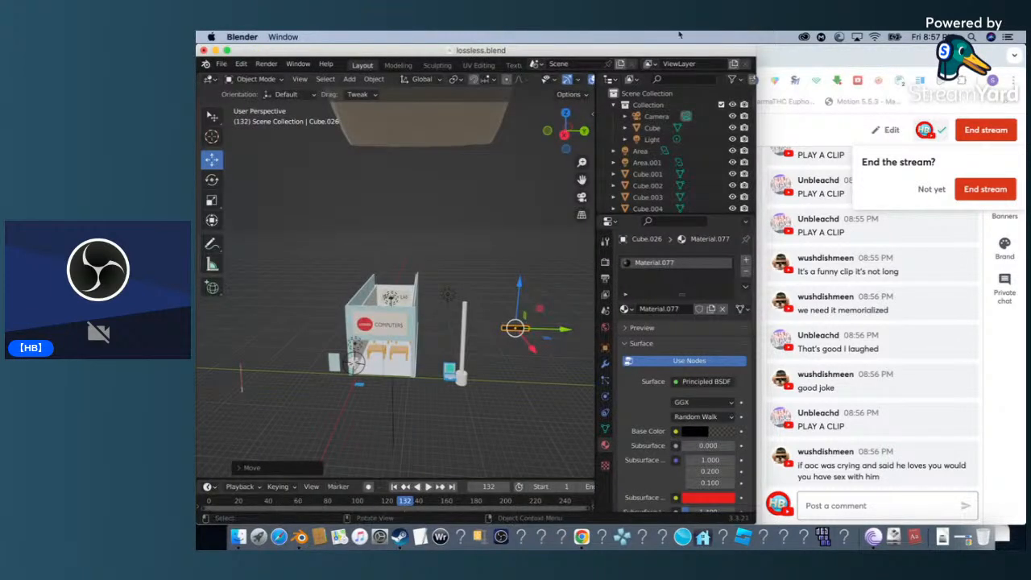
# Select the flattened sphere above the shop and save the scene in lossless.blend.
pyautogui.click(431, 137)
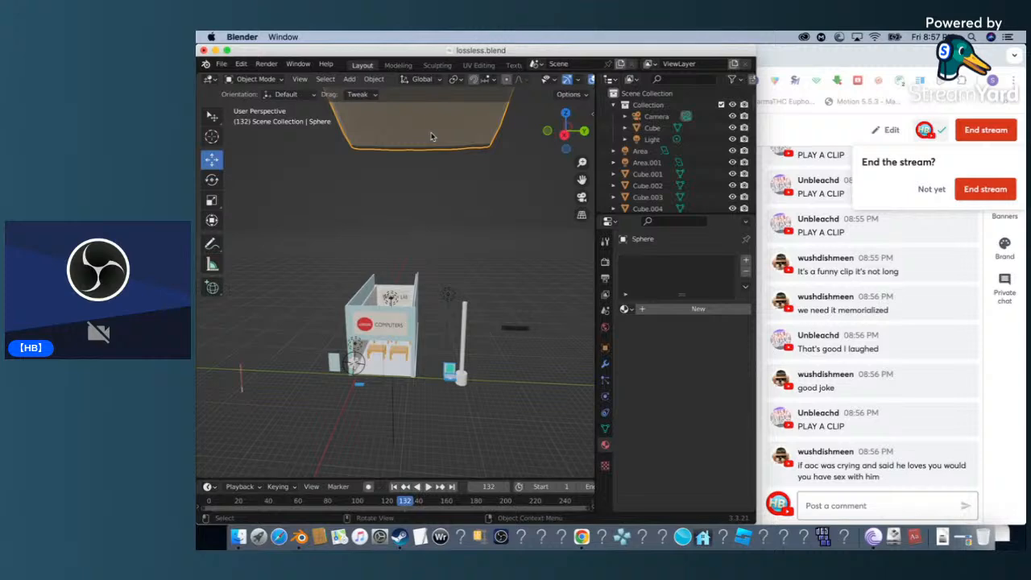
pyautogui.click(222, 65)
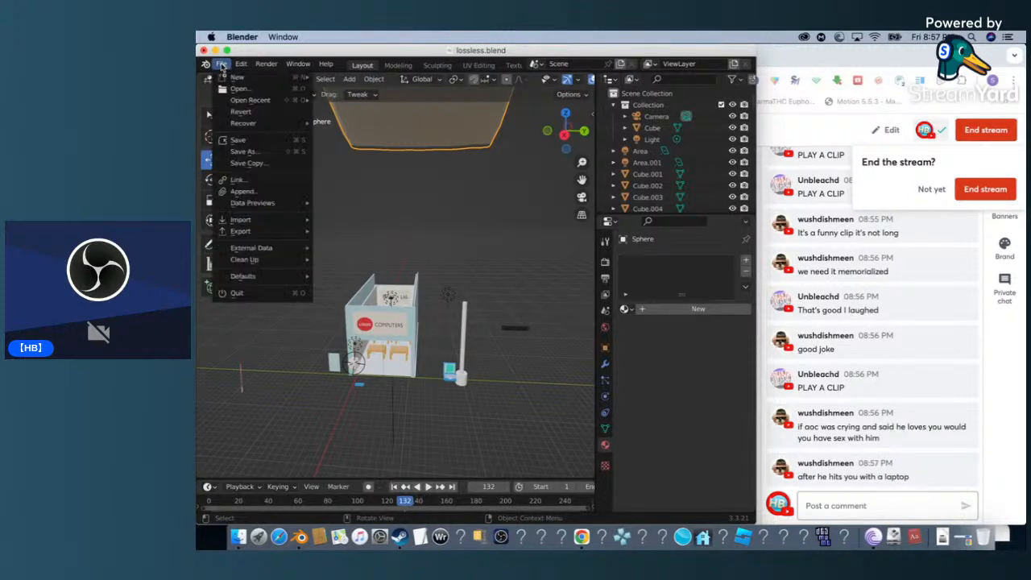
pyautogui.click(244, 141)
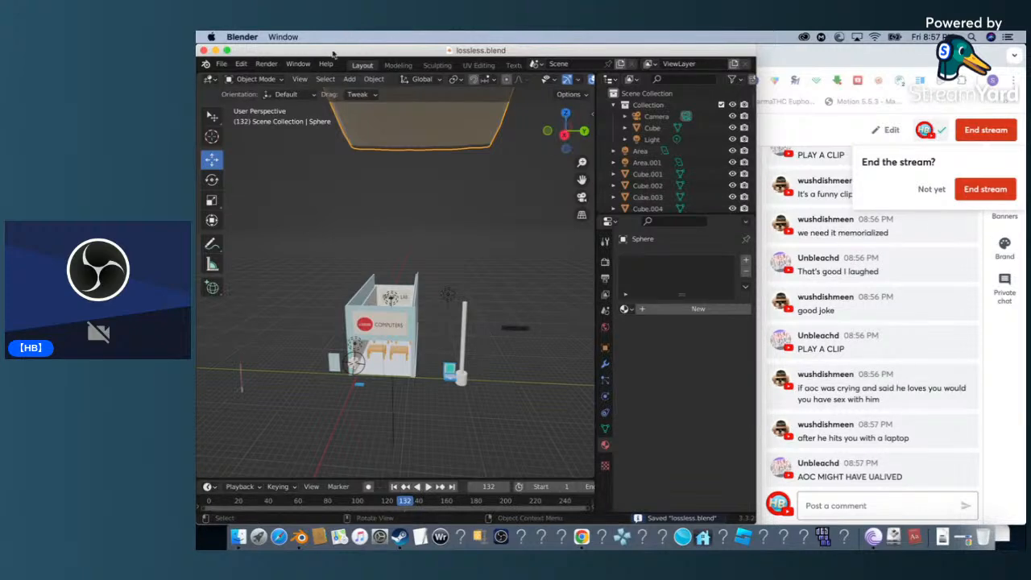
pyautogui.click(221, 63)
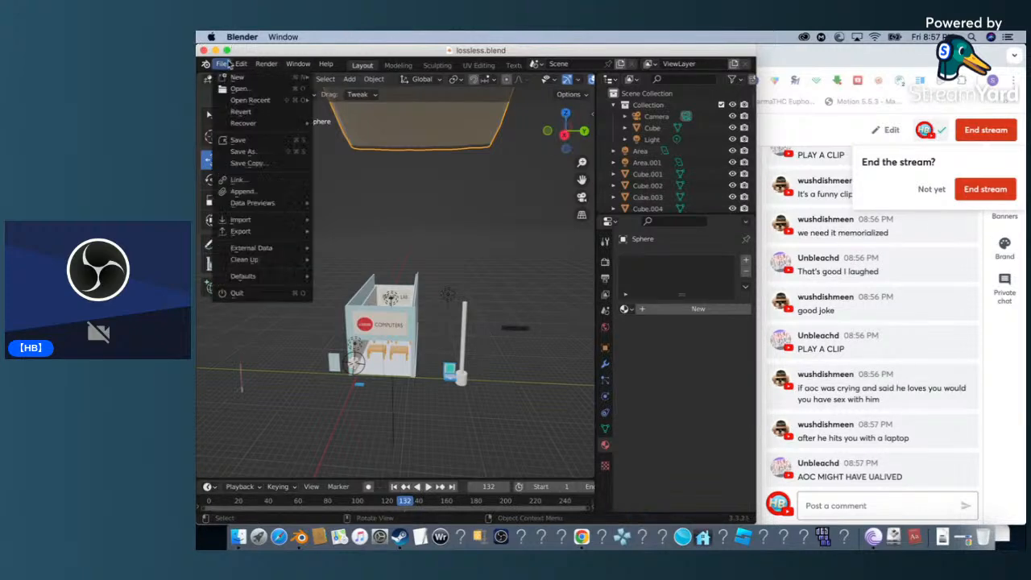
pyautogui.click(249, 142)
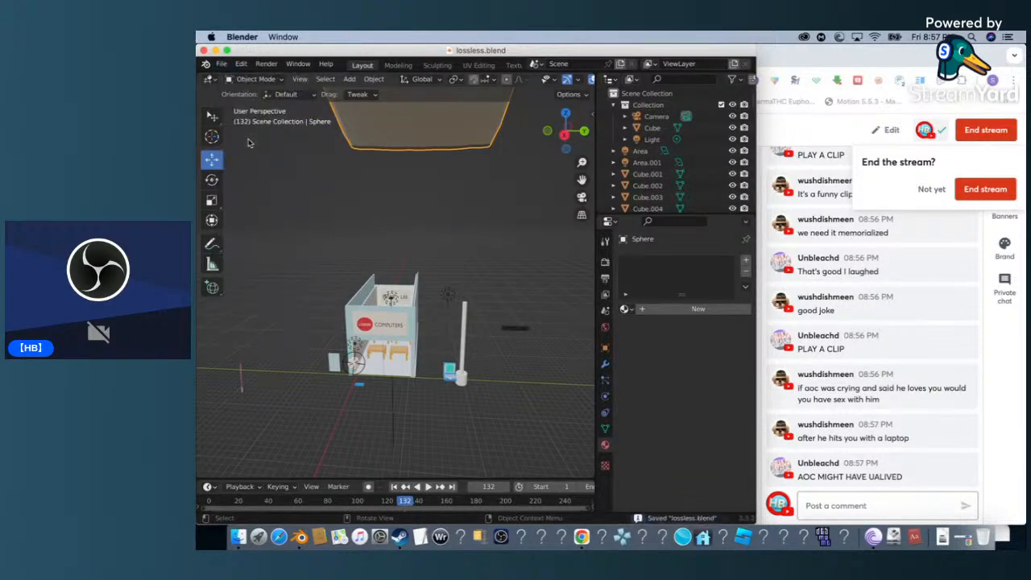
# Switch to the StreamYard window and confirm ending the live stream.
pyautogui.click(996, 190)
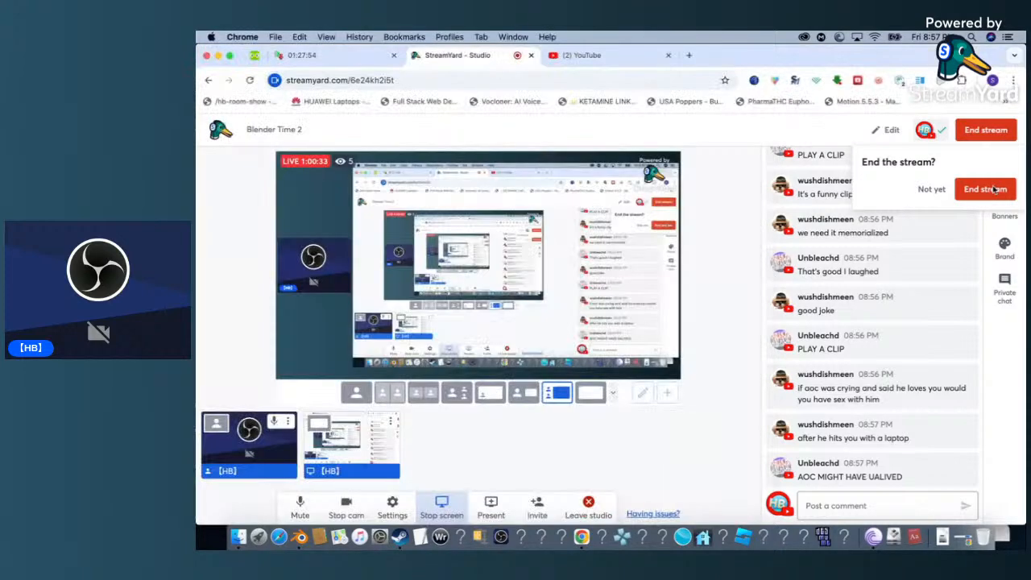